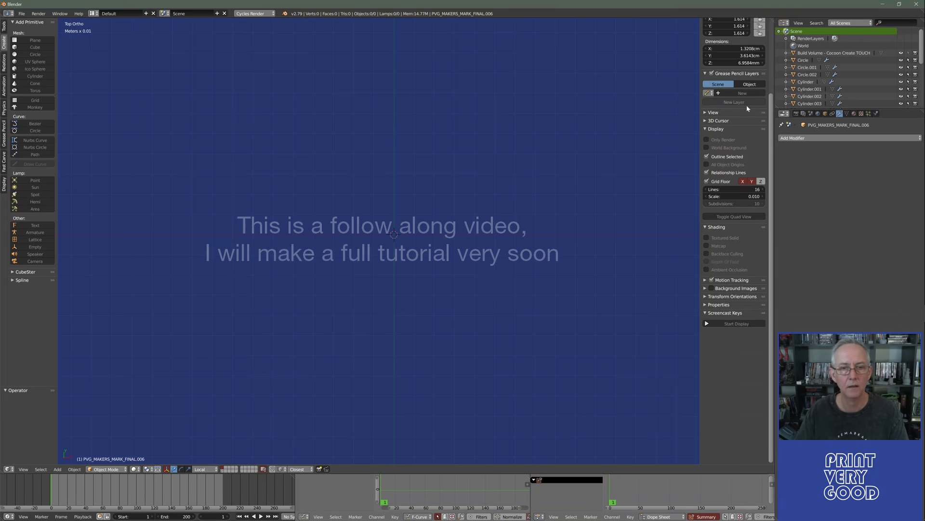
Start the Screencast Keys display in the 3D view and test it with a few keystrokes.
click(736, 324)
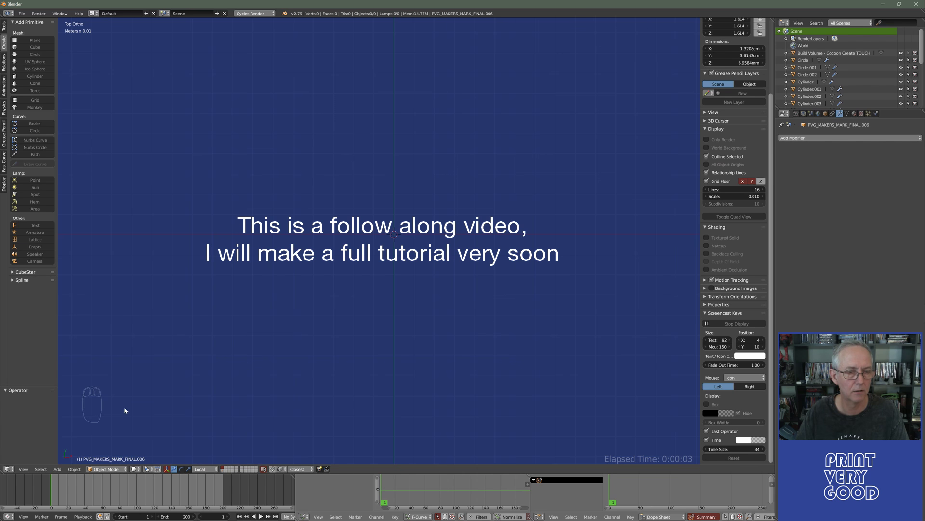
key(f)
key(f)
key(f)
key(f)
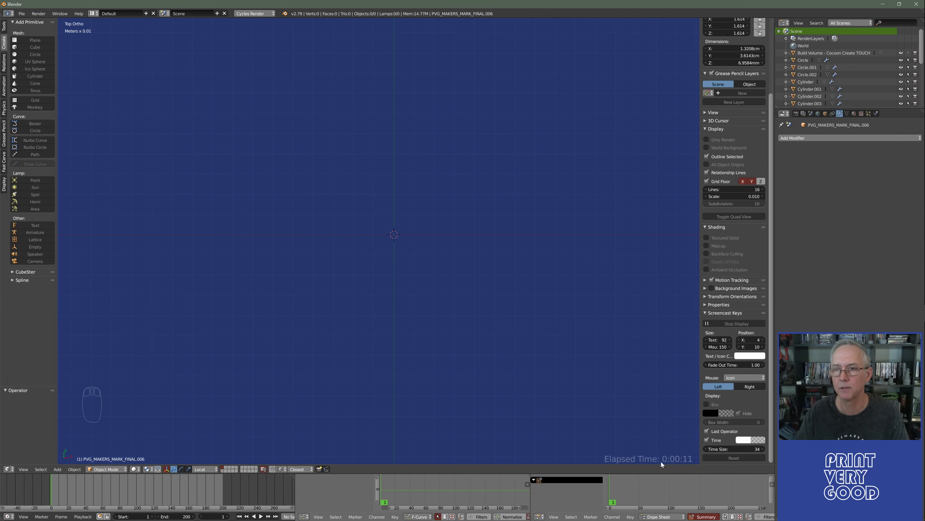
Check the technical drawing in Photos, return to Blender and add a mesh cylinder with 256 vertices.
key(alt+Tab)
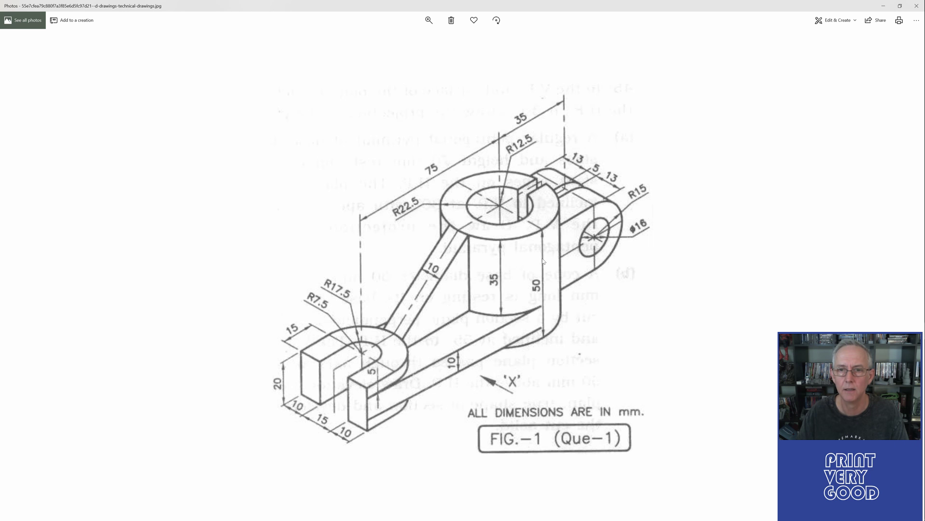
key(alt+Tab)
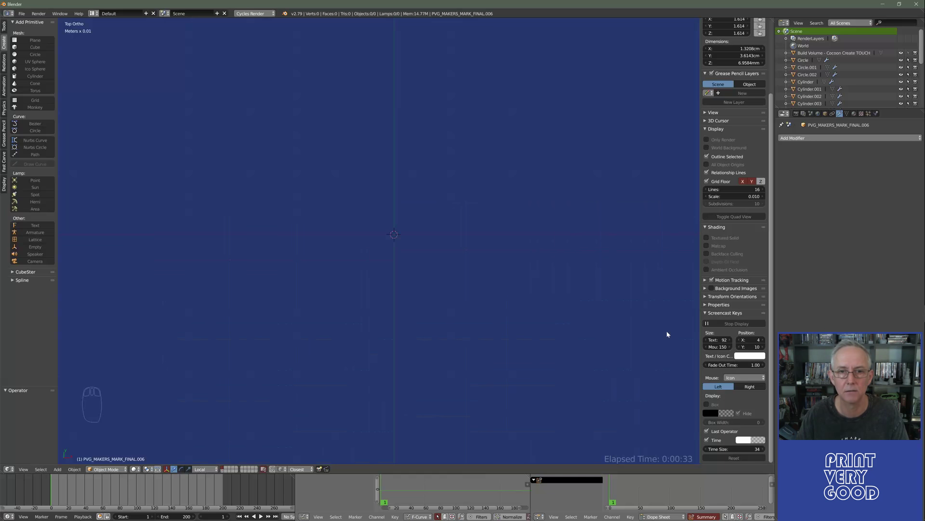
key(shift+a)
mouse_move(378, 292)
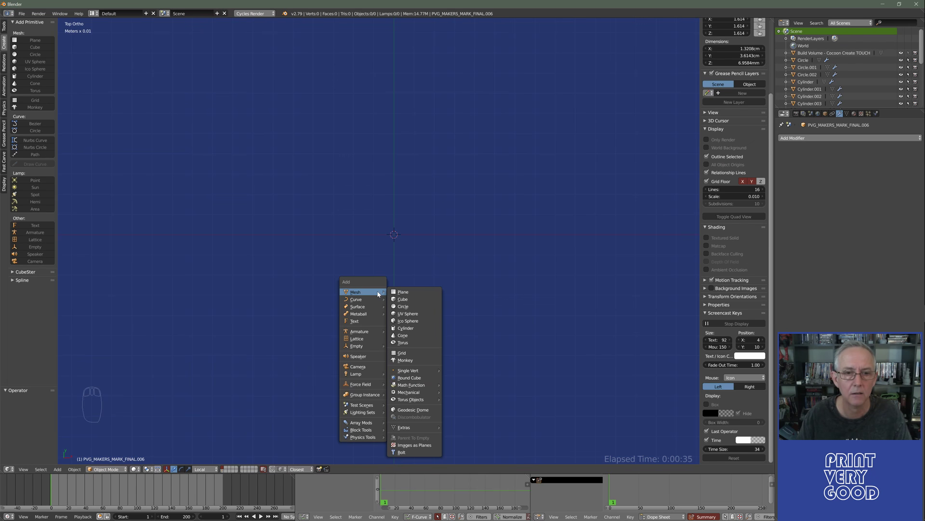
click(411, 328)
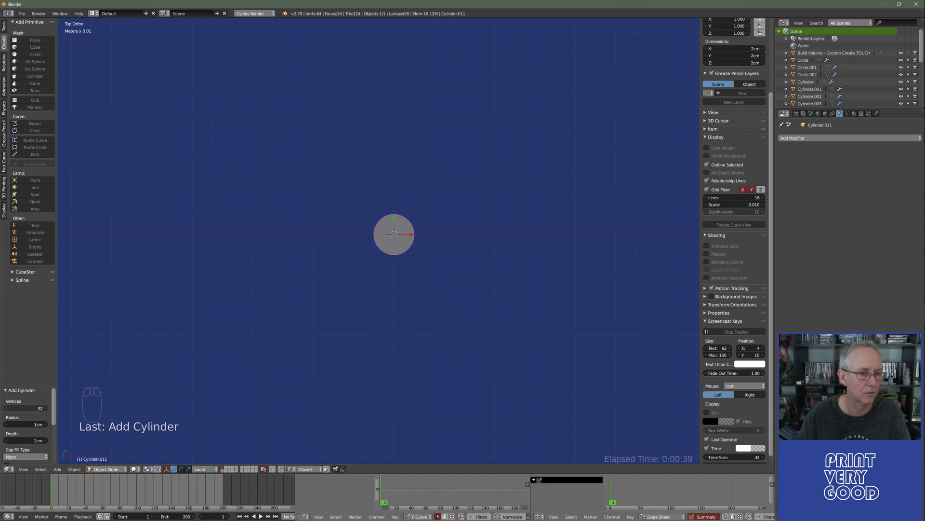
click(31, 408)
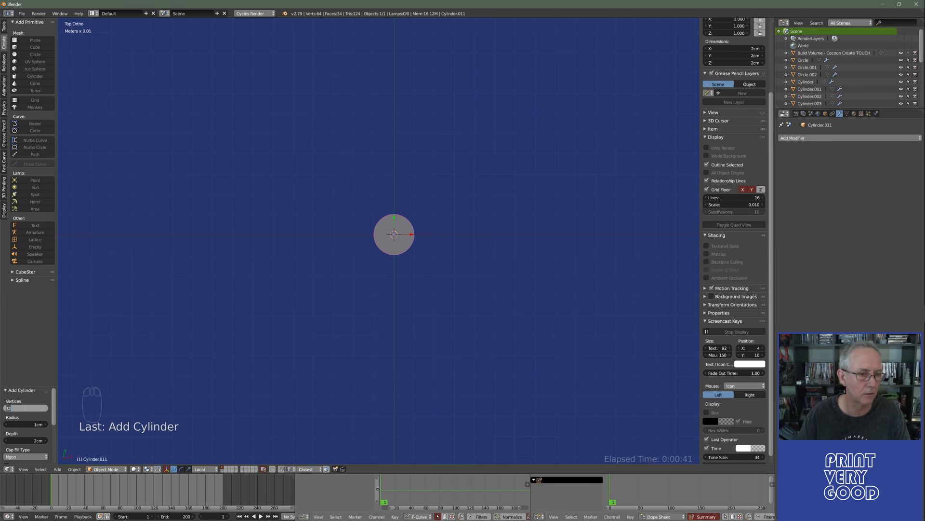
text(25)
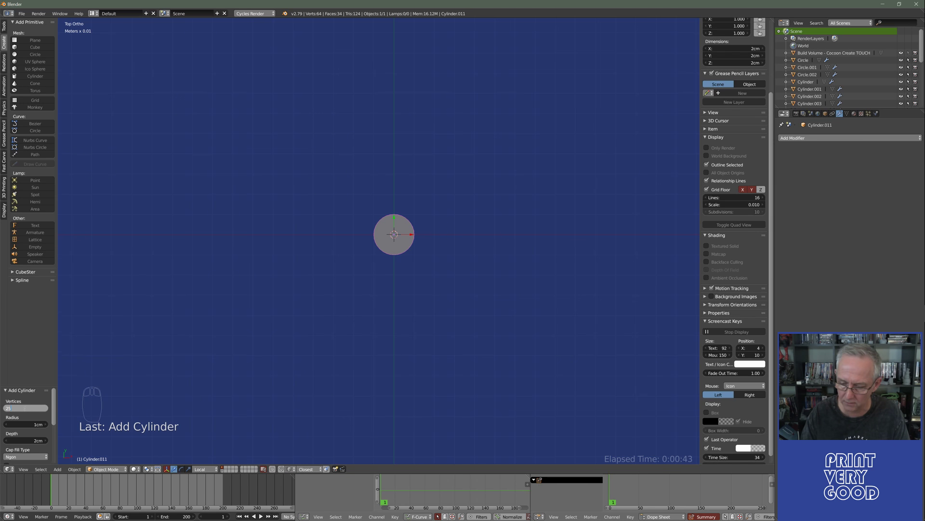
text(6)
key(Return)
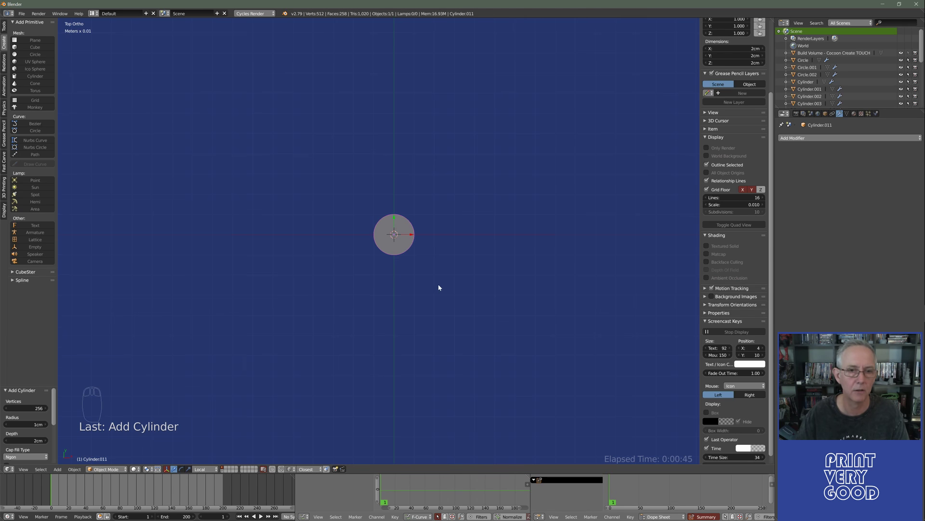
Examine the cylinder's mesh from several angles in Edit Mode and in perspective view, then return to Object Mode.
middle_drag(438, 287, 378, 275)
scroll(383, 274, up, 8)
key(Tab)
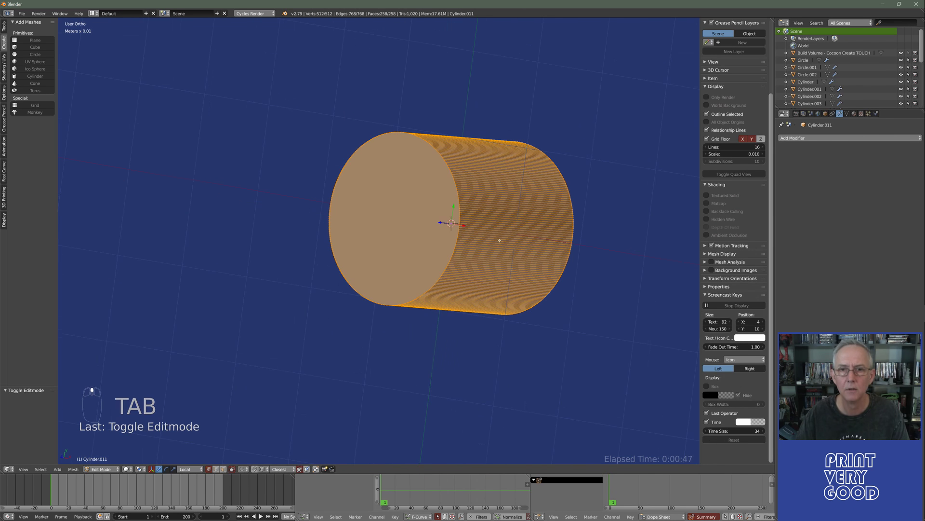
middle_drag(473, 275, 531, 221)
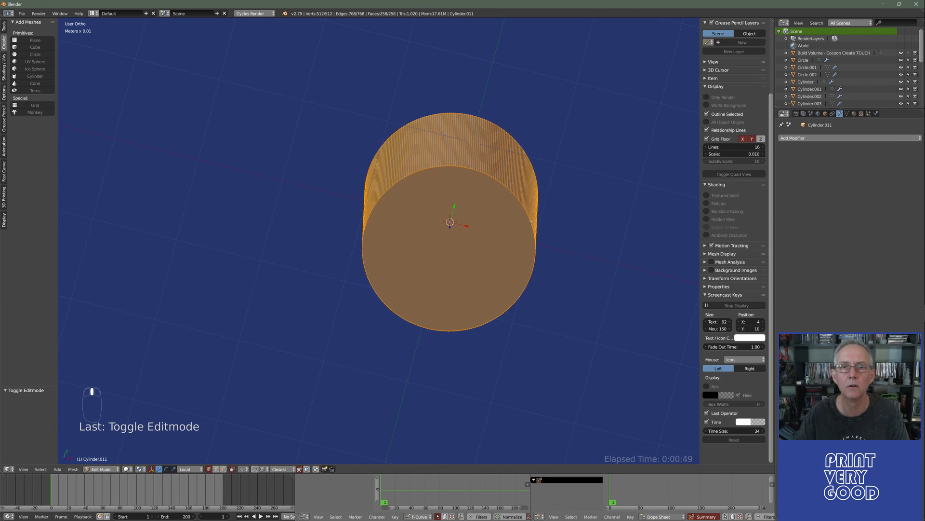
middle_drag(424, 271, 529, 193)
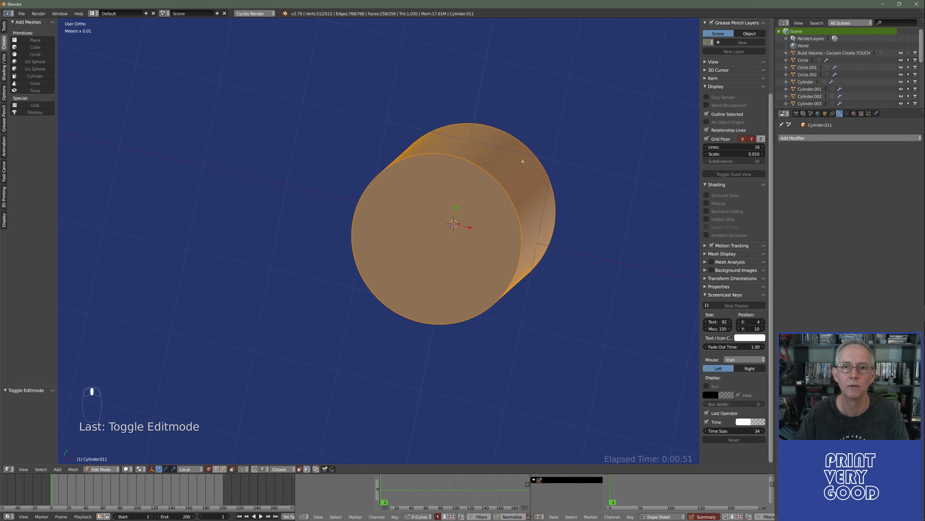
middle_drag(475, 158, 482, 203)
key(KP_5)
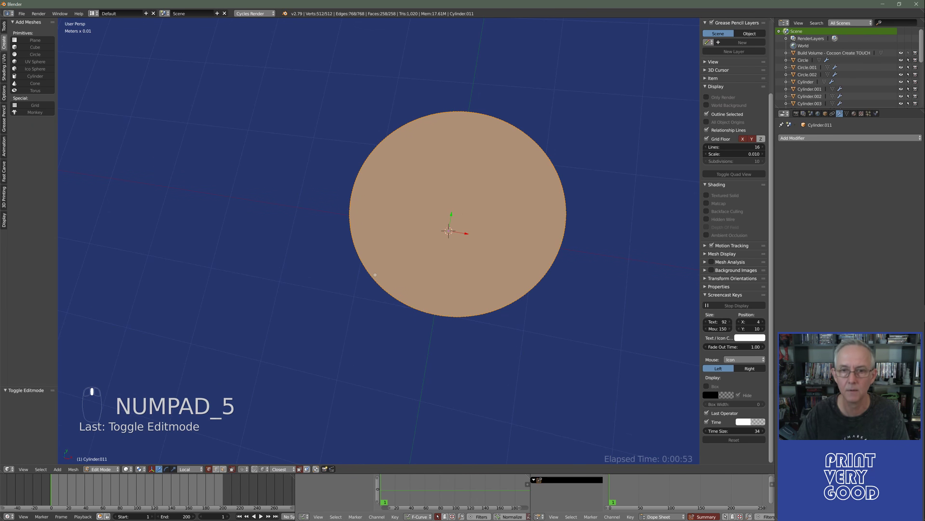
middle_drag(489, 365, 400, 274)
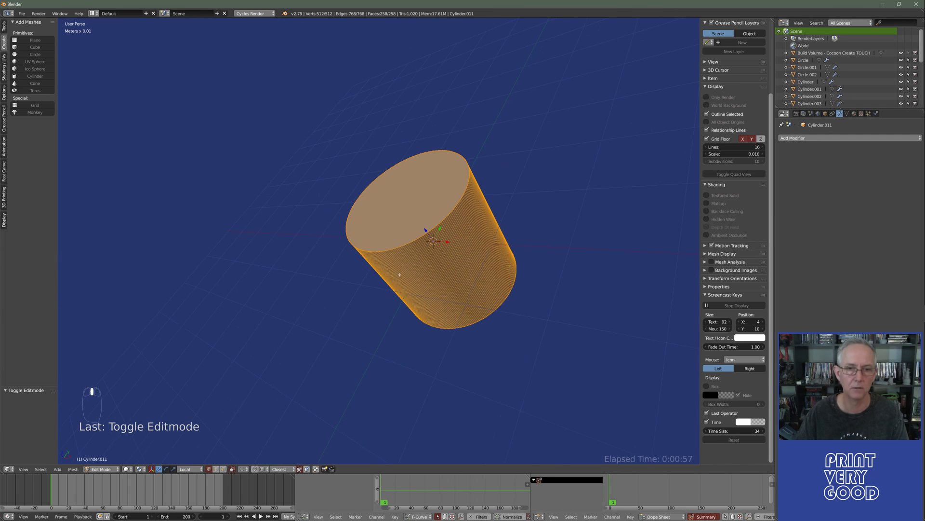
key(Tab)
middle_drag(413, 314, 331, 306)
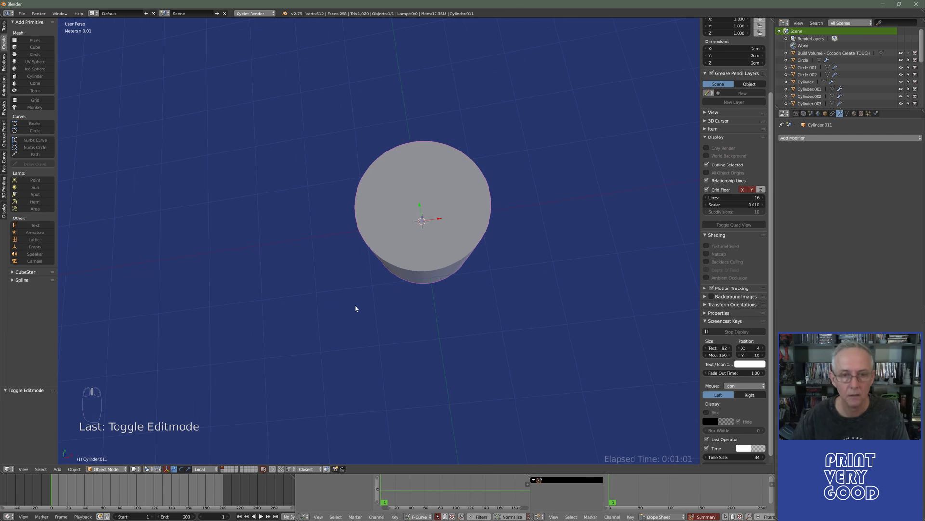
Check the technical drawing again, then delete the trial cylinder from the scene.
key(alt+Tab)
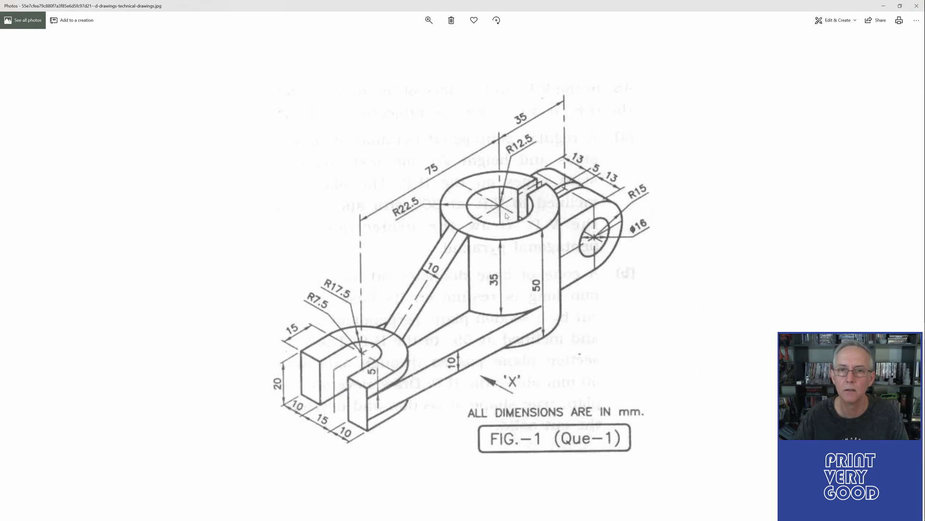
key(alt+Tab)
right_click(422, 234)
key(Delete)
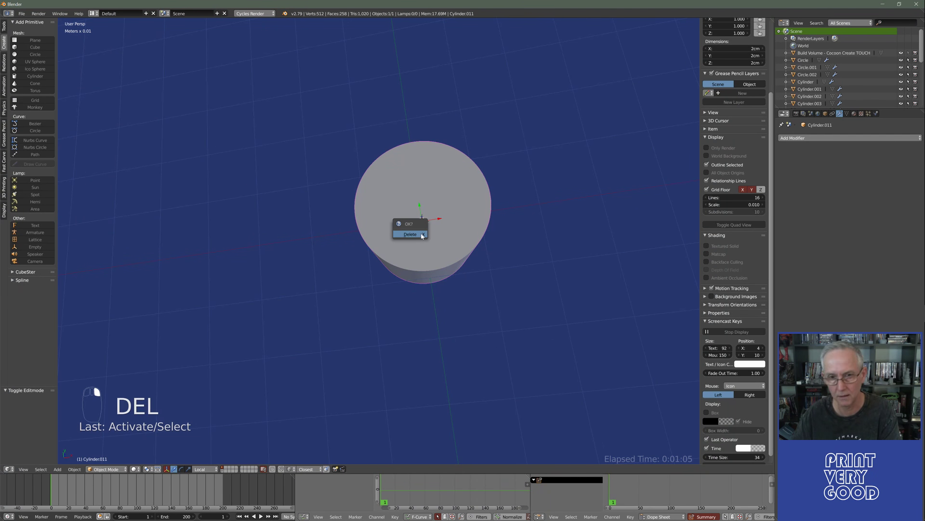
click(422, 234)
Add a new mesh cylinder for the drawing's main boss with a radius of 22.5 mm and a depth of 50 mm.
key(shift+a)
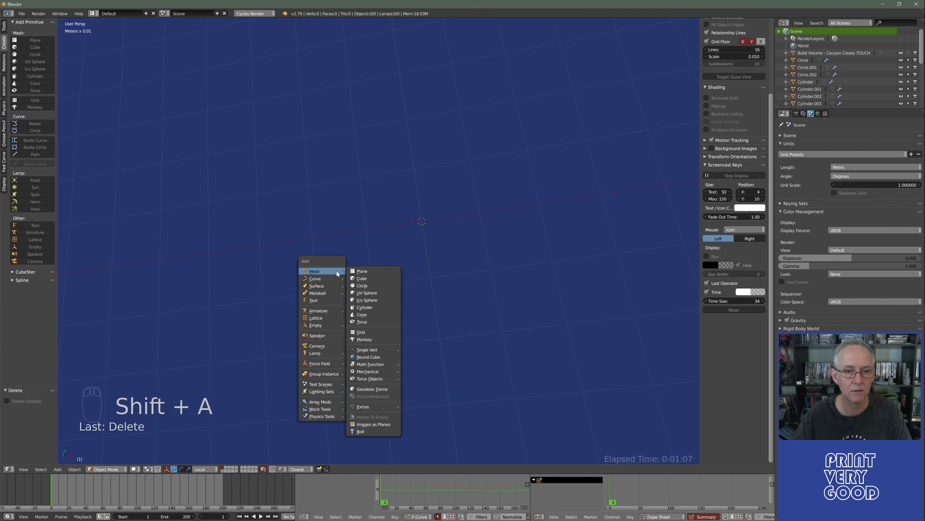
click(365, 307)
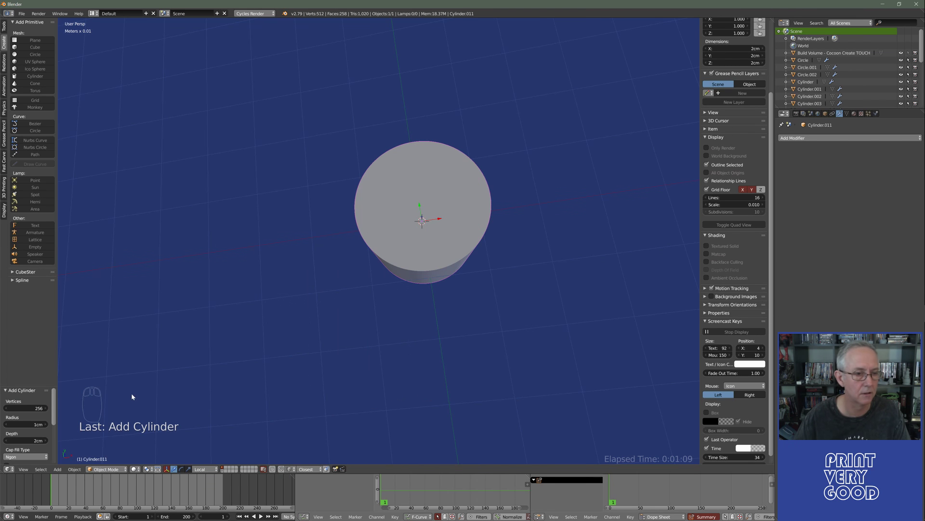
key(alt+Tab)
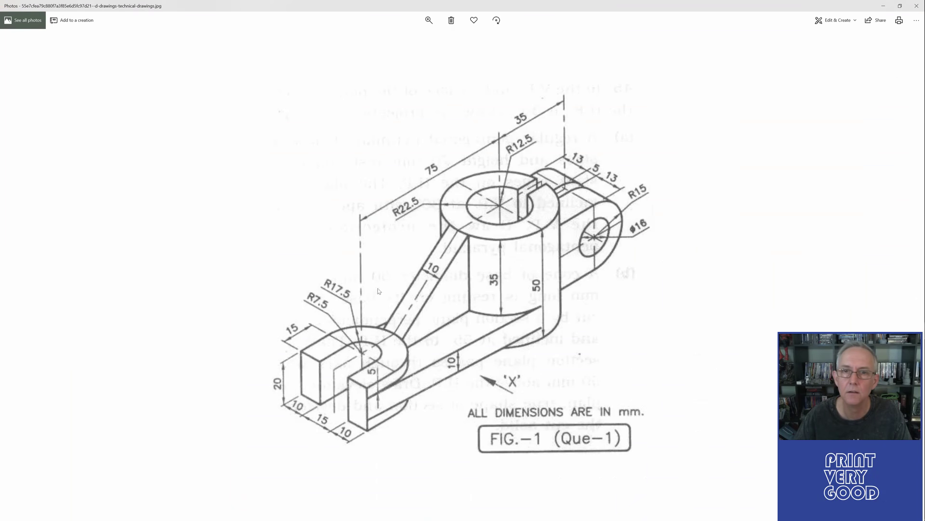
key(alt+Tab)
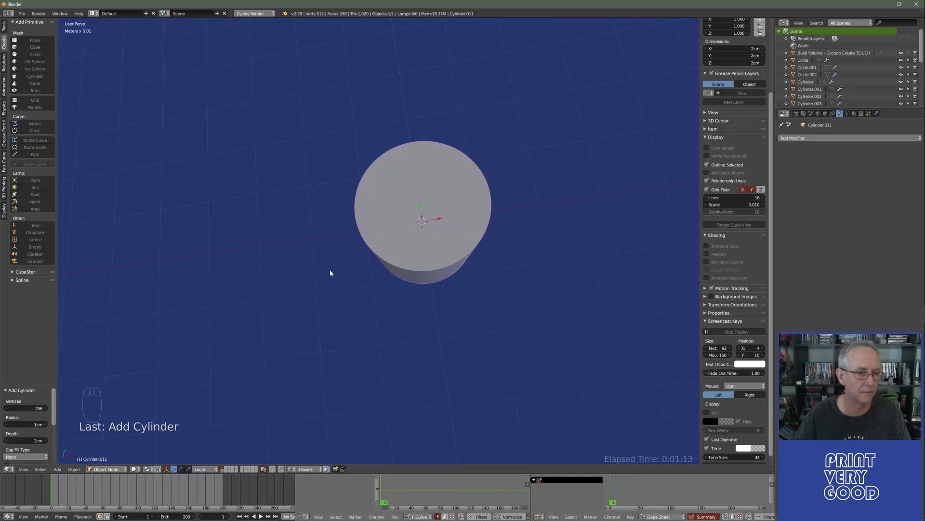
click(29, 425)
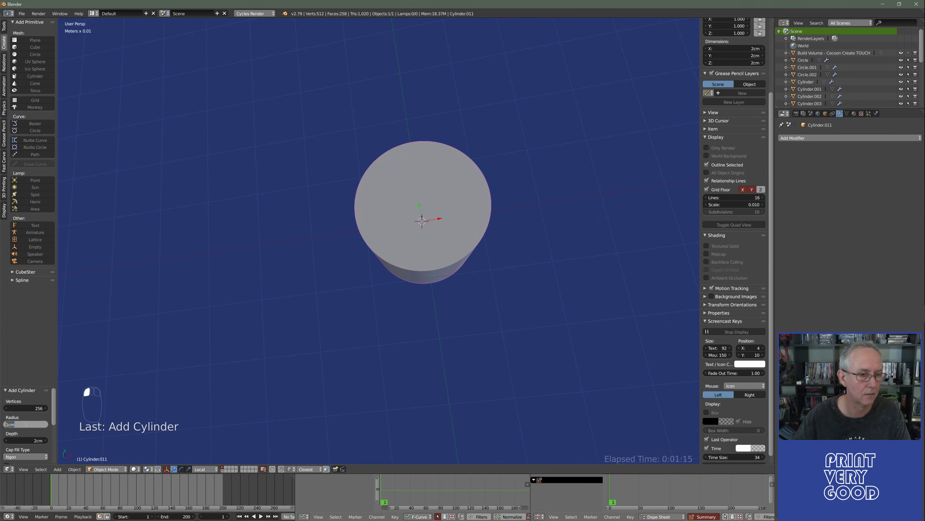
text(22.5)
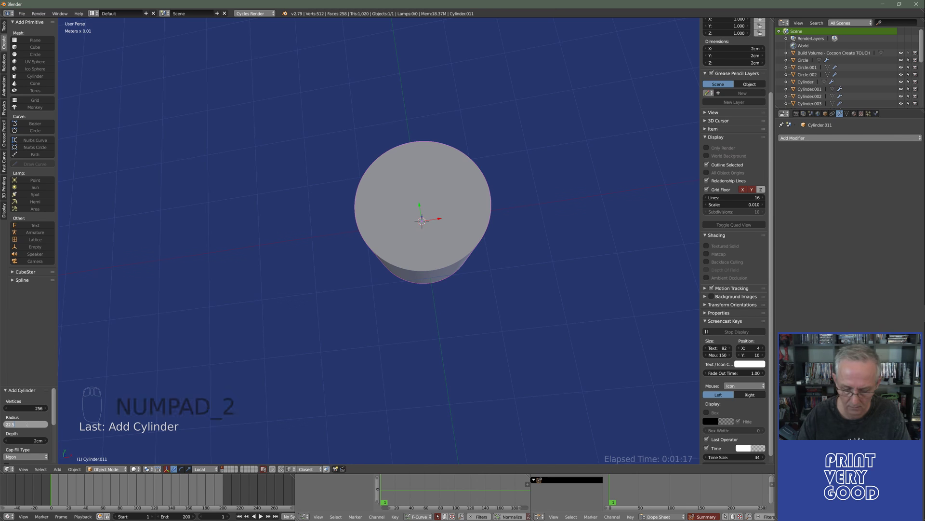
text(mm)
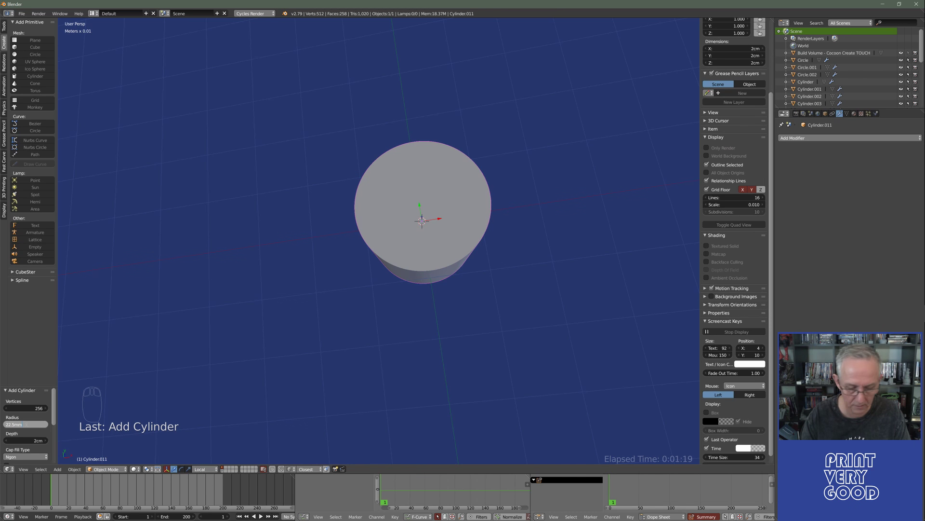
key(Tab)
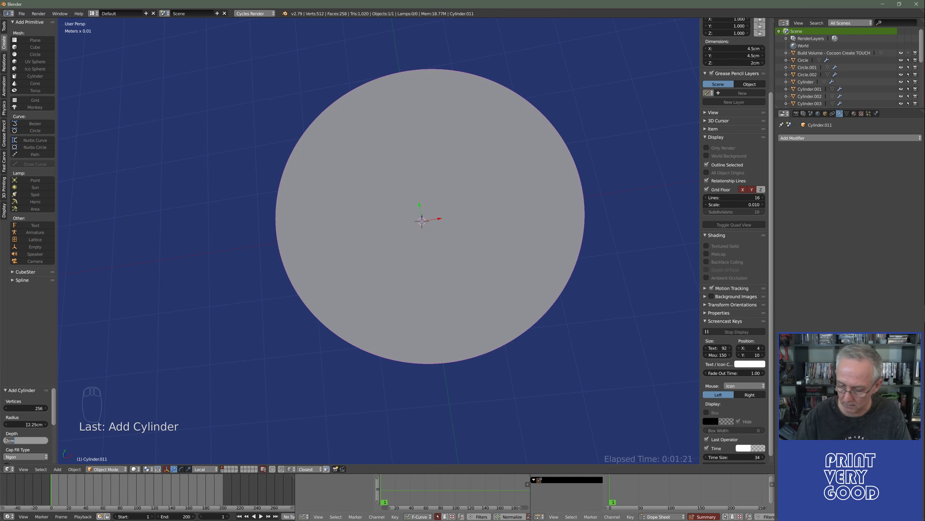
text(50mm)
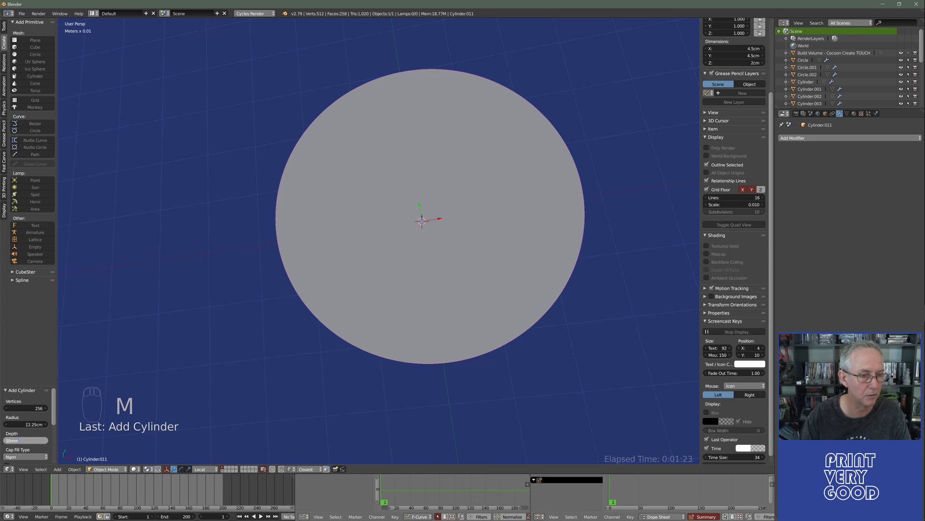
key(Return)
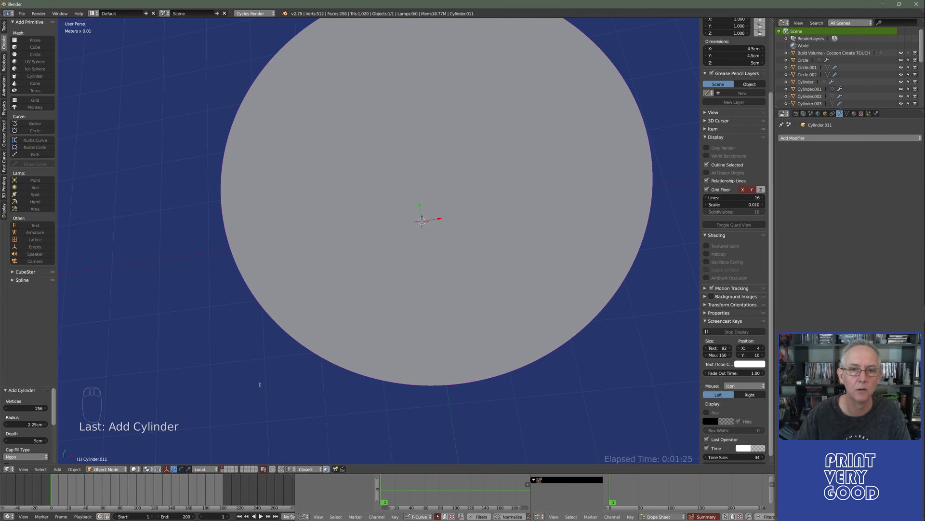
scroll(273, 386, down, 3)
middle_drag(267, 389, 283, 285)
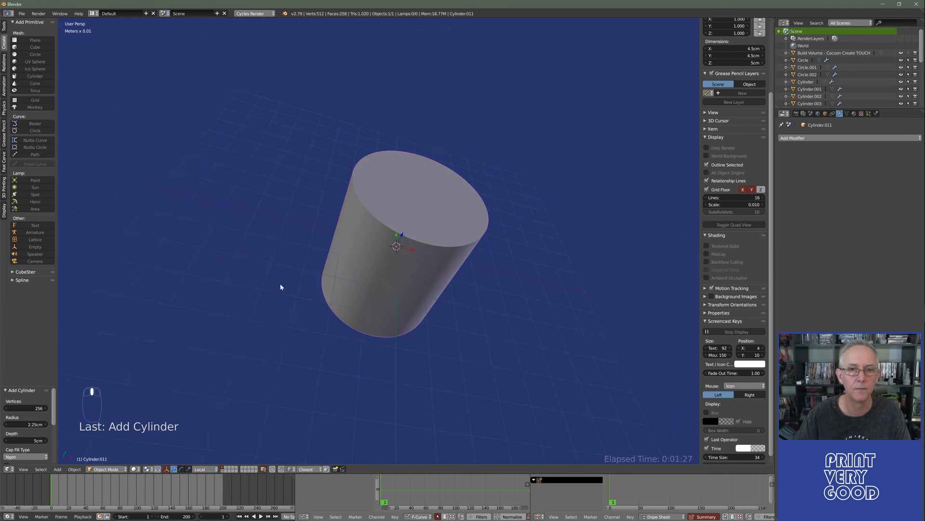
Check the bore radius in the technical drawing in Photos, return to Blender and add a concentric mesh cylinder with a 12.5 mm radius.
key(alt+Tab)
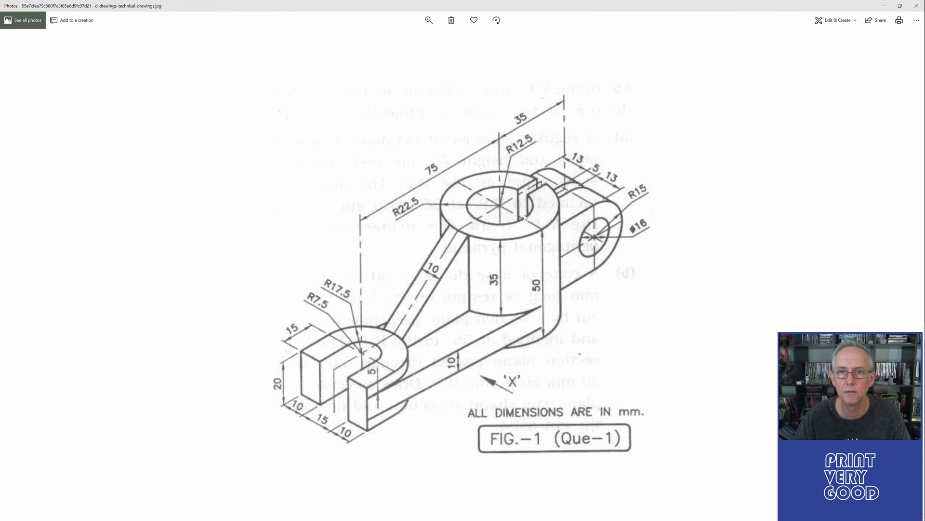
key(alt+Tab)
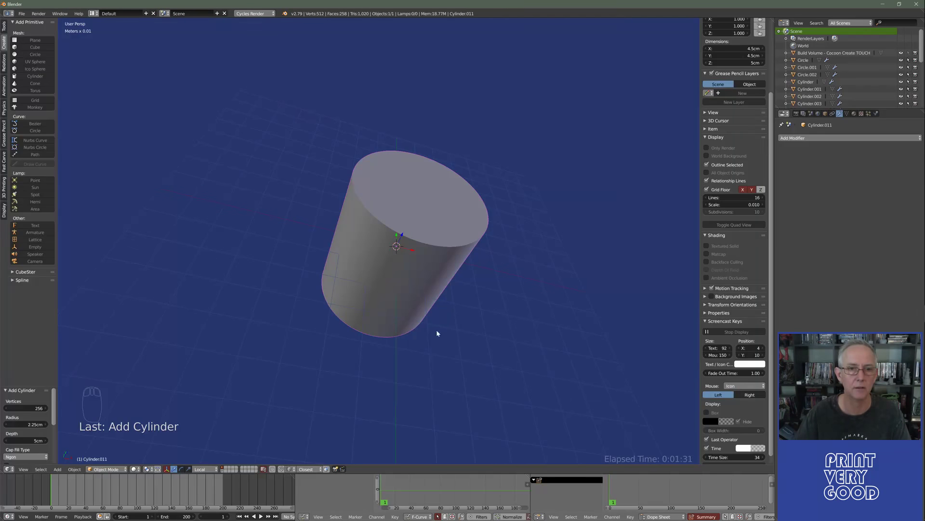
middle_drag(435, 330, 376, 243)
scroll(376, 242, down, 2)
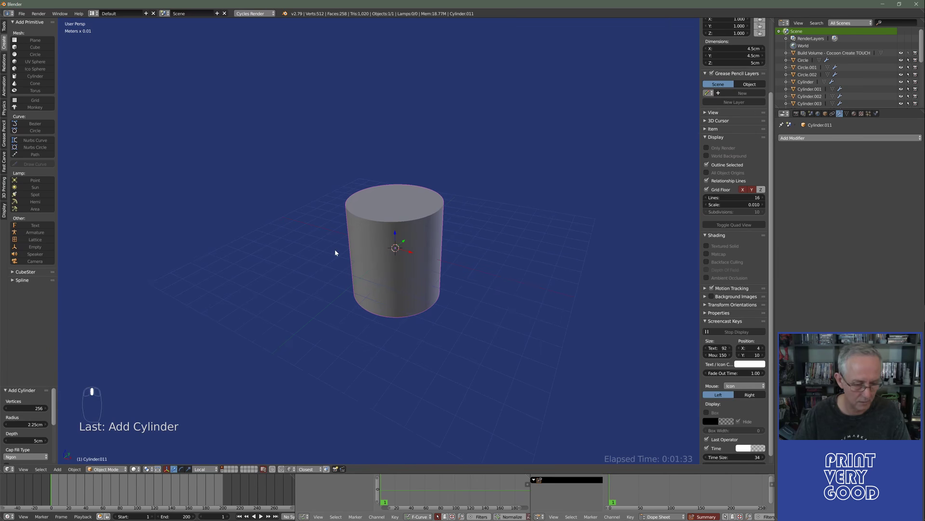
key(alt+Tab)
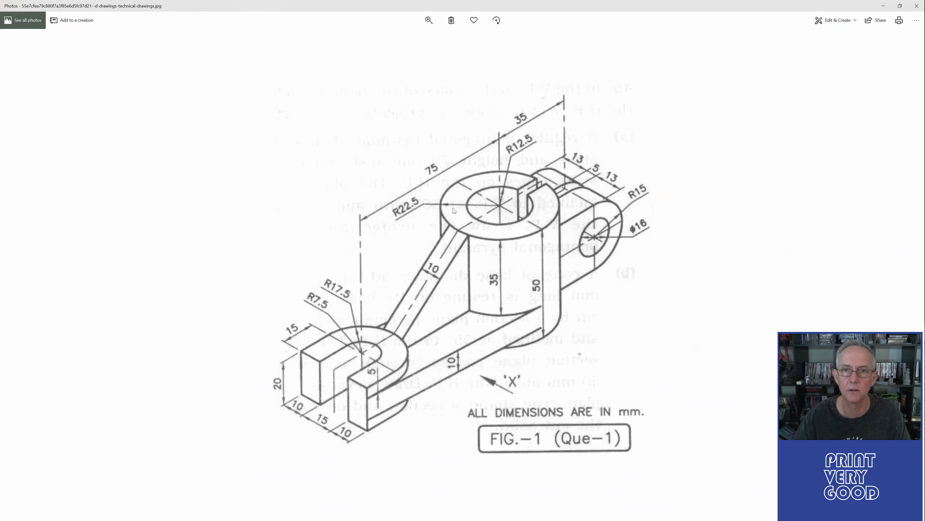
key(alt+Tab)
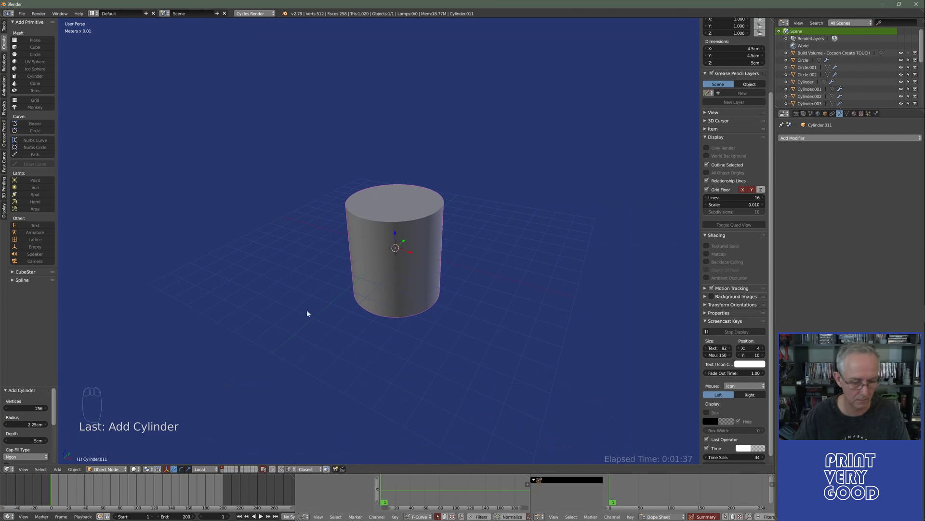
key(shift+a)
mouse_move(251, 319)
click(302, 360)
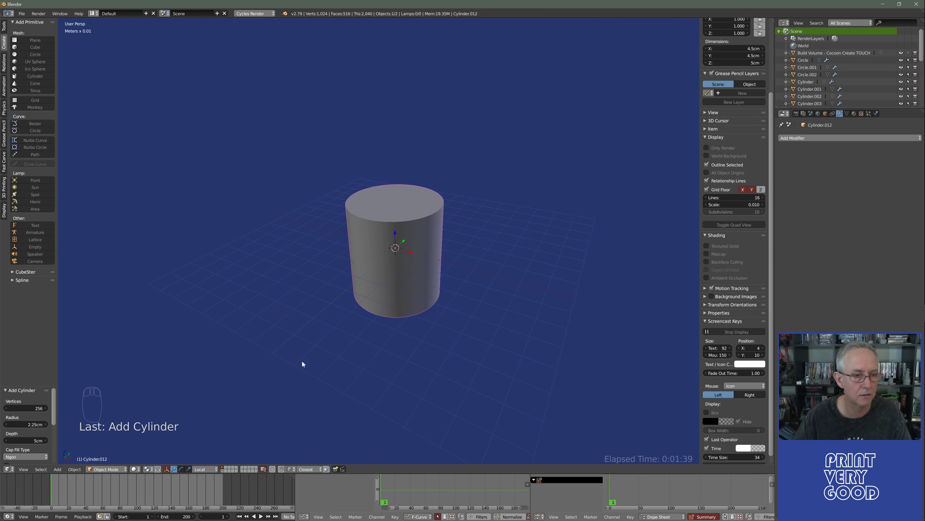
click(31, 425)
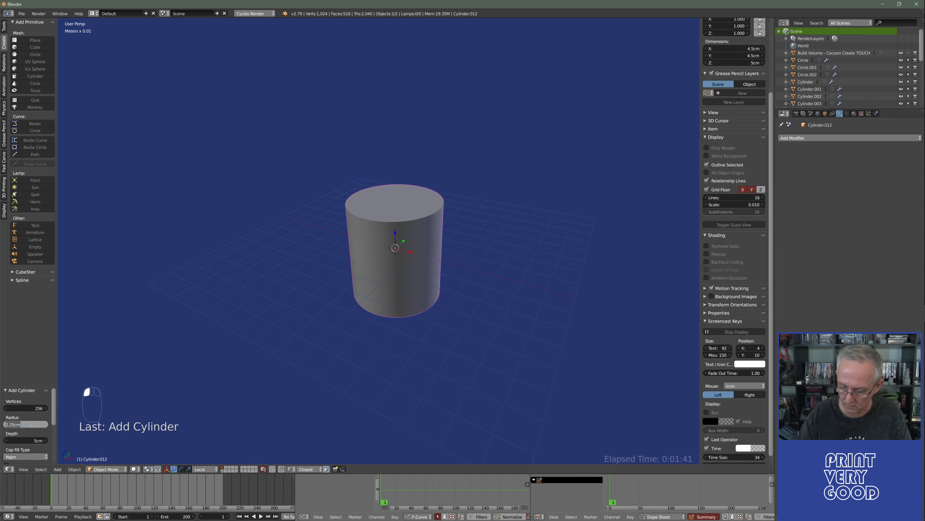
text(12.5mm)
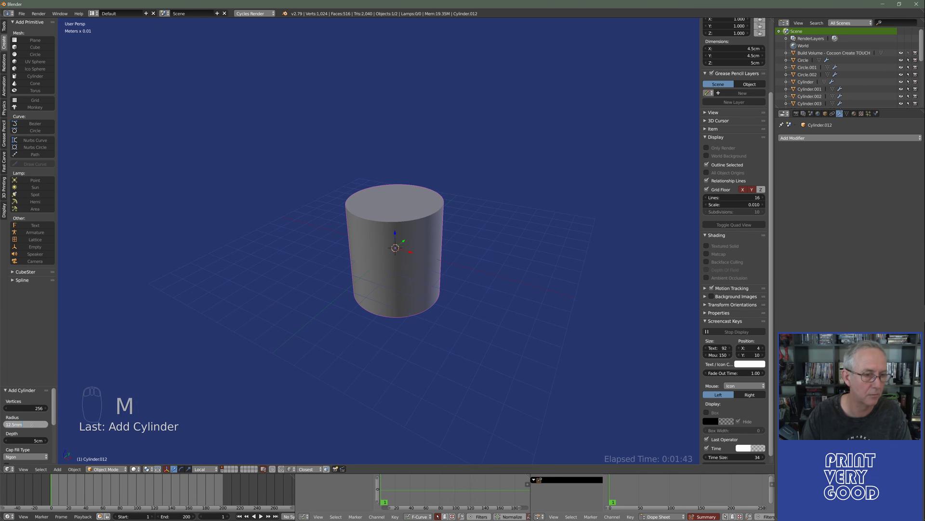
key(Return)
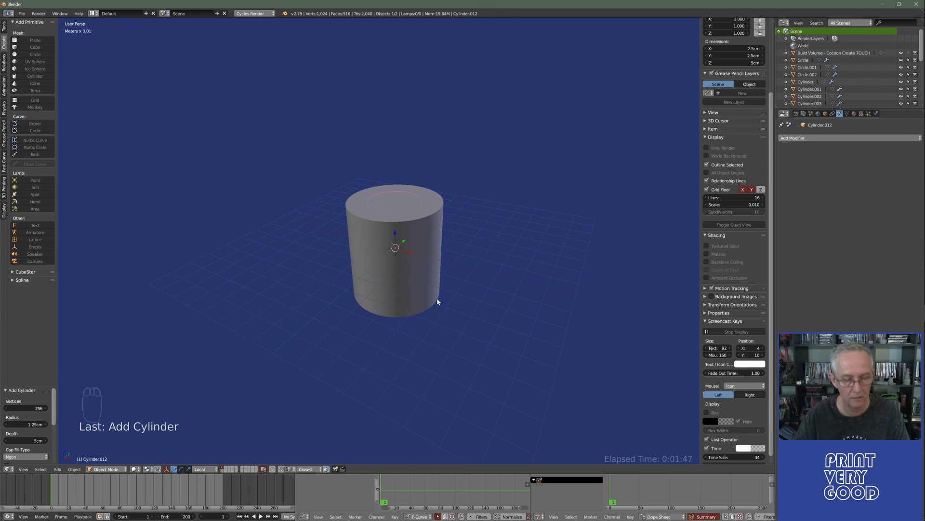
Stretch the bore cylinder's mesh along Z in Edit Mode to about 75 mm tall, extending past both ends of the boss.
key(Tab)
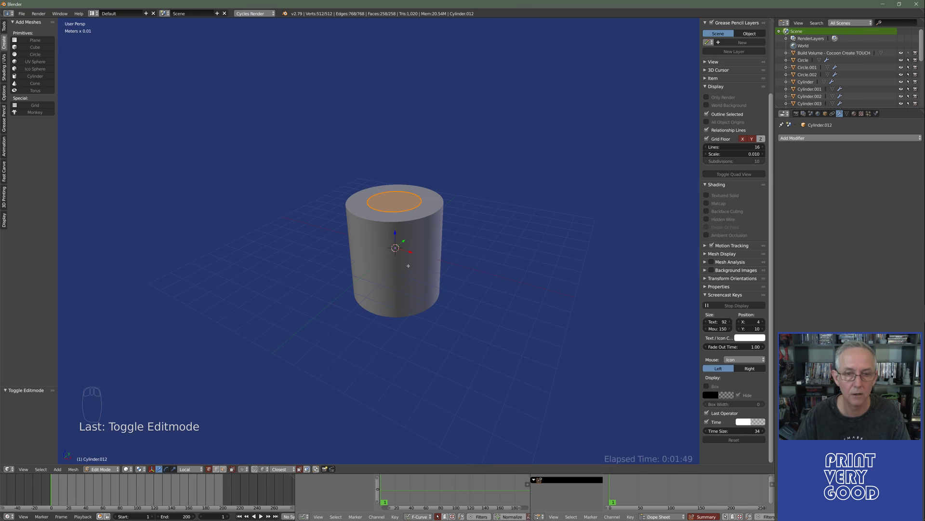
key(Tab)
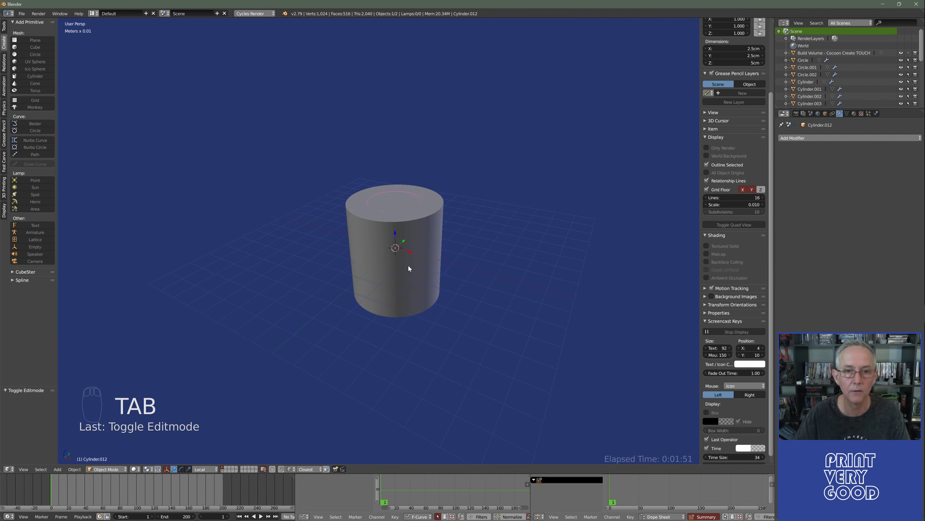
key(z)
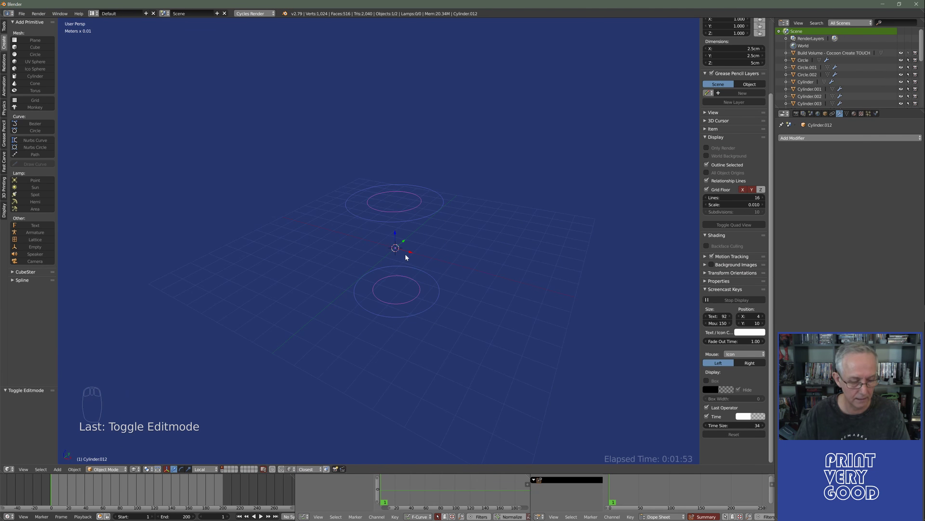
key(Tab)
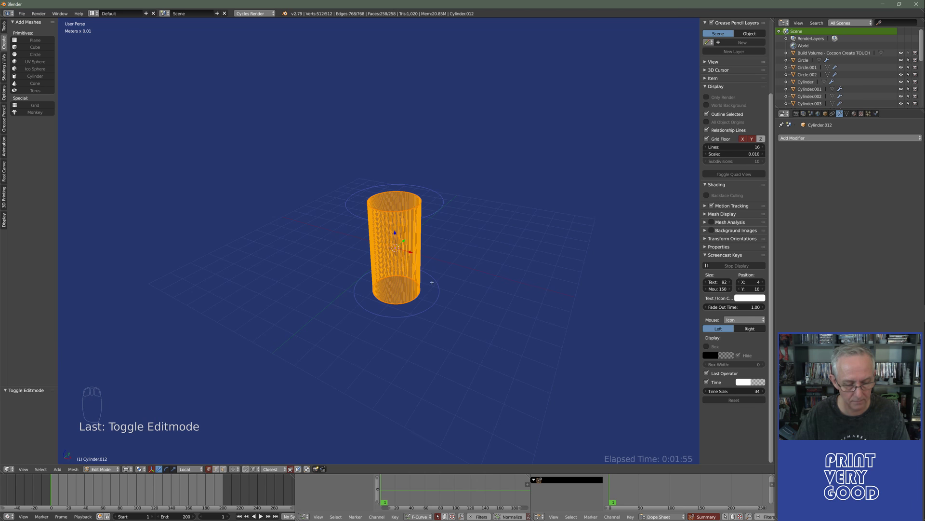
key(s)
key(z)
click(449, 301)
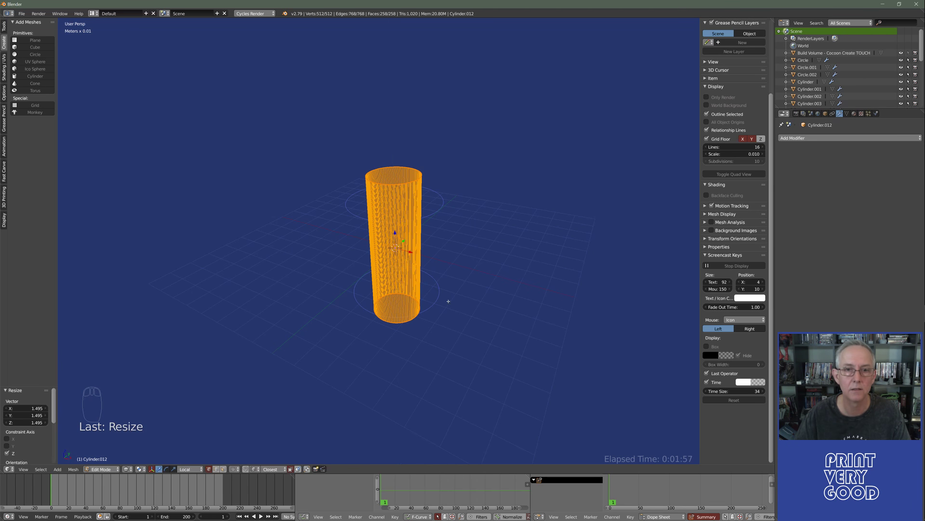
key(Tab)
key(z)
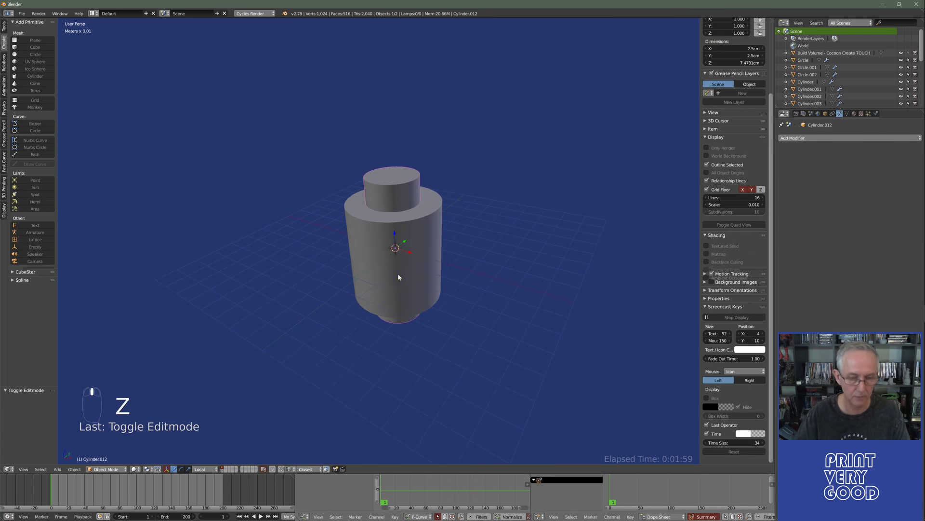
Check the fork end's outer radius in the drawing in Photos, then add a mesh cylinder with a 17.5 mm radius in Blender.
key(alt+Tab)
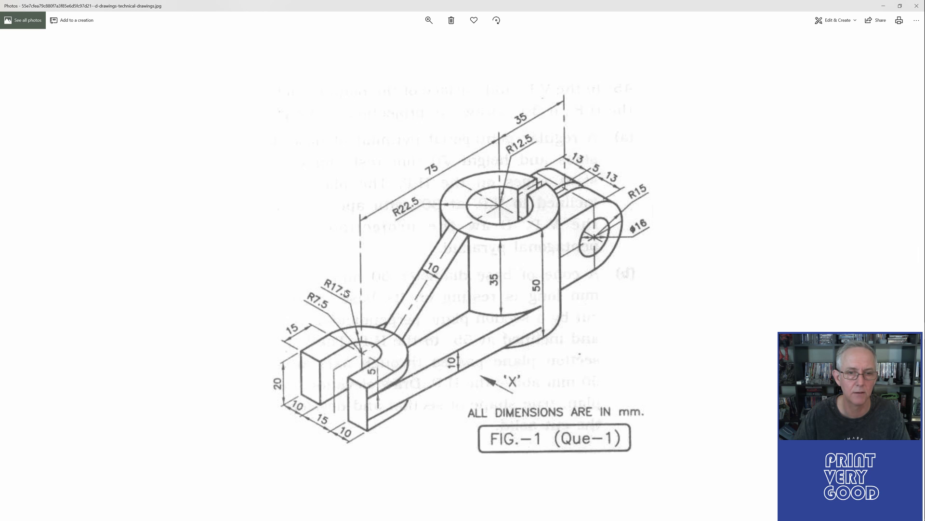
key(alt+Tab)
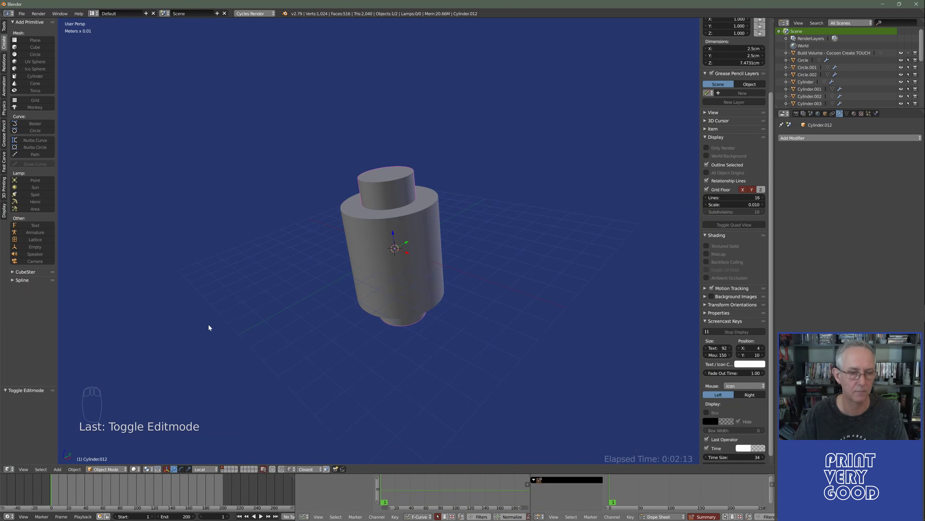
key(shift+a)
mouse_move(208, 326)
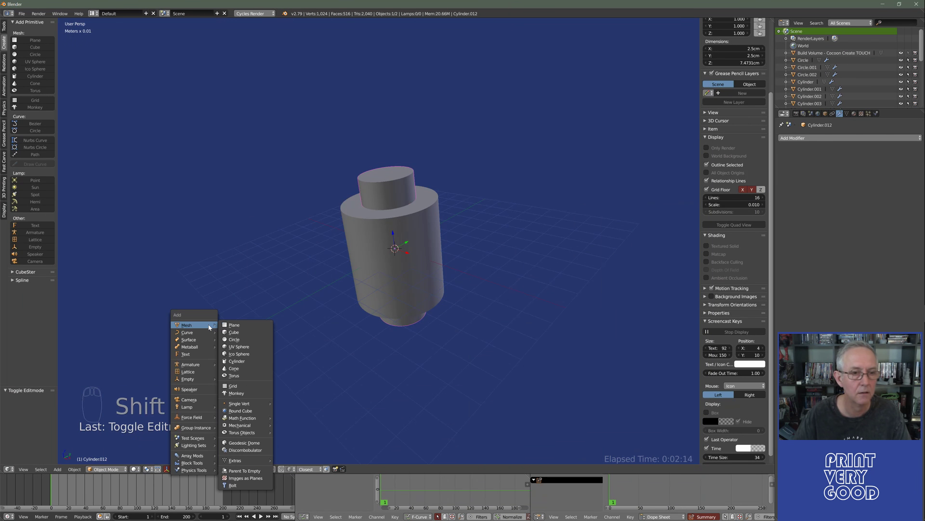
click(241, 361)
click(25, 425)
text(1)
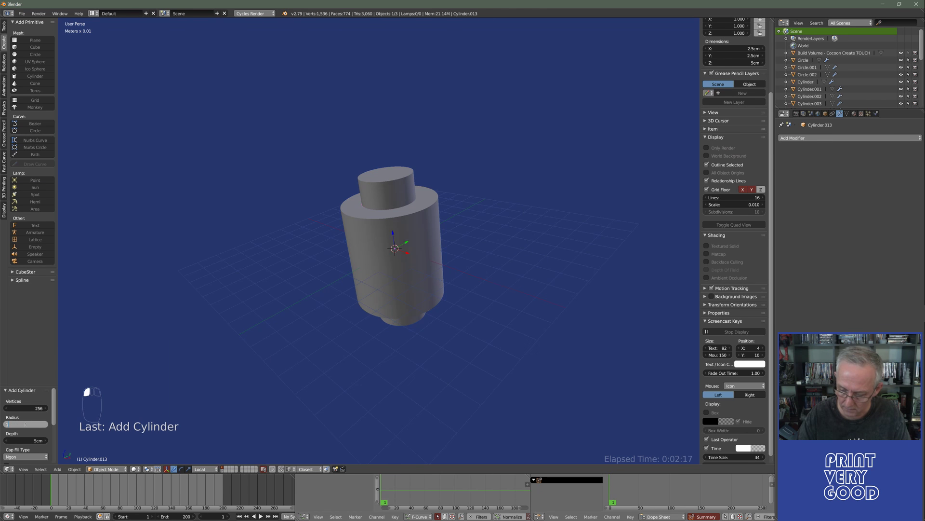
text(7.5m)
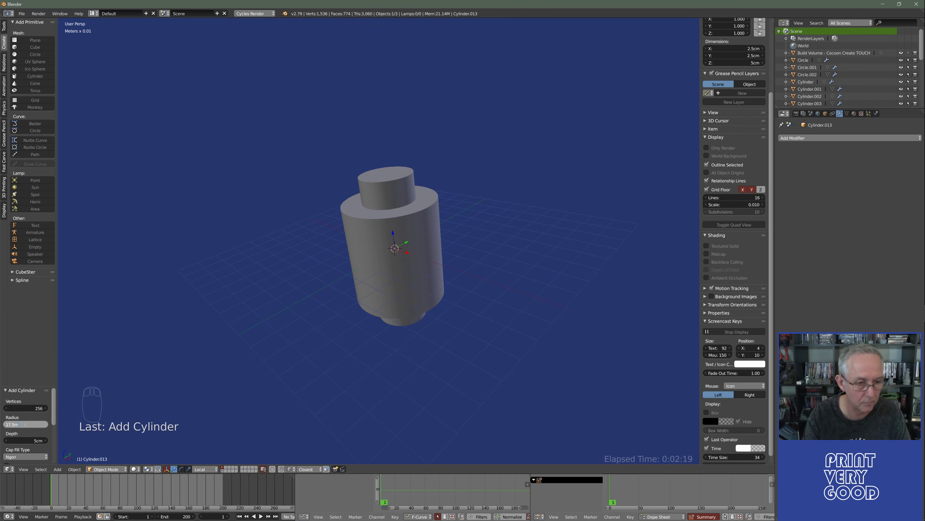
text(m)
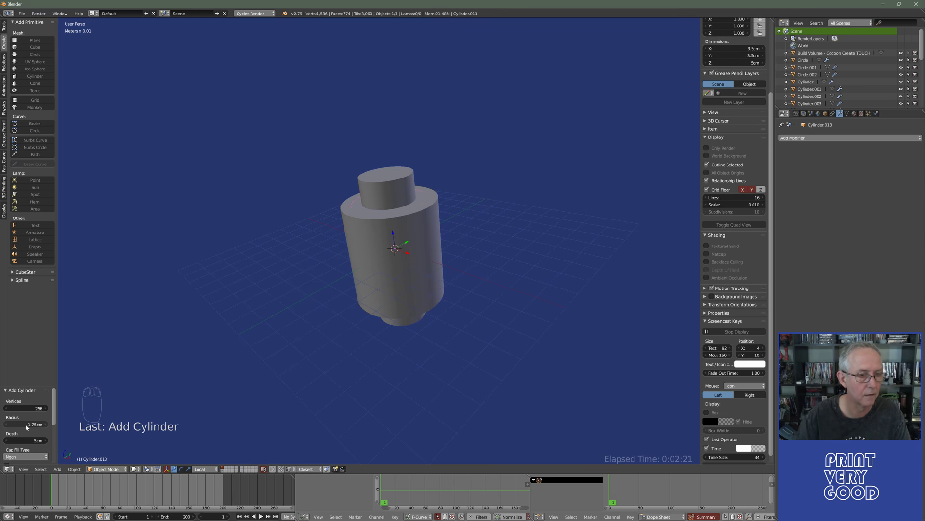
Check the fork end's height in the drawing, then set the new cylinder's depth to 2 cm in Blender.
key(alt+Tab)
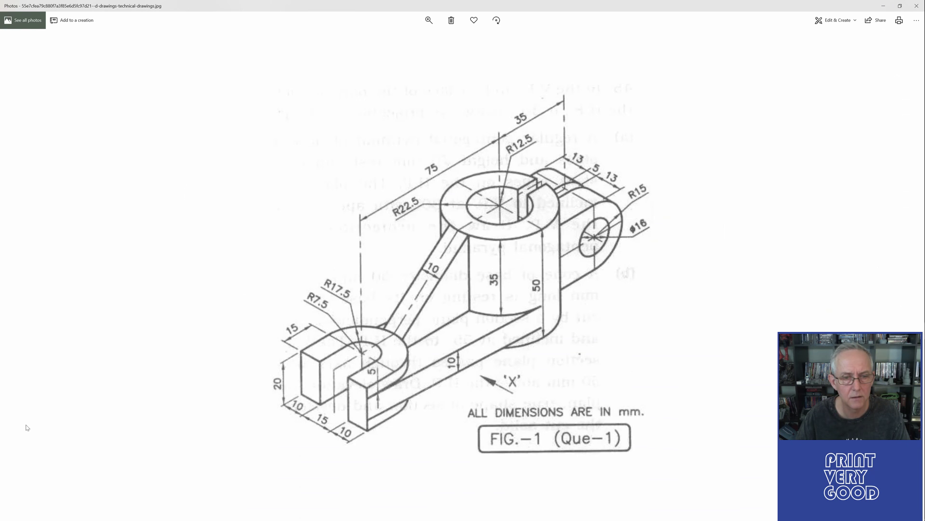
key(alt+Tab)
click(21, 440)
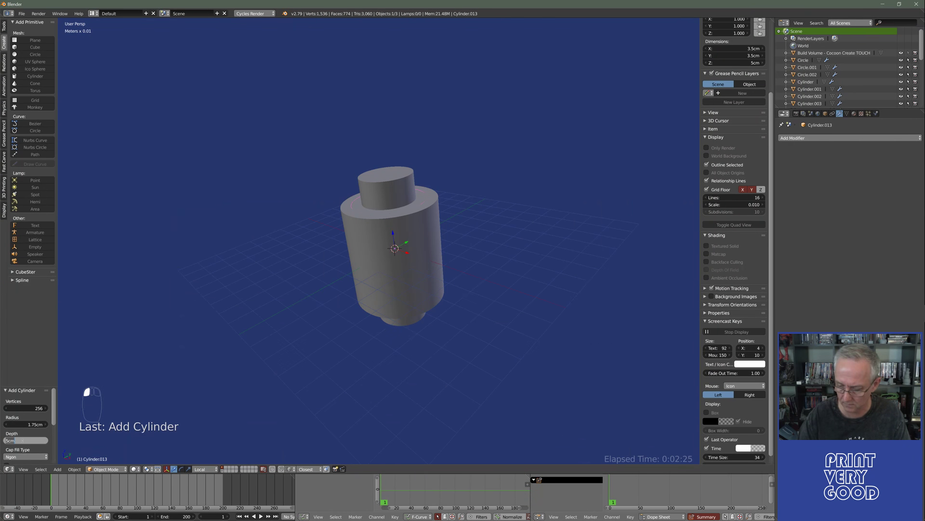
text(2cm)
key(Return)
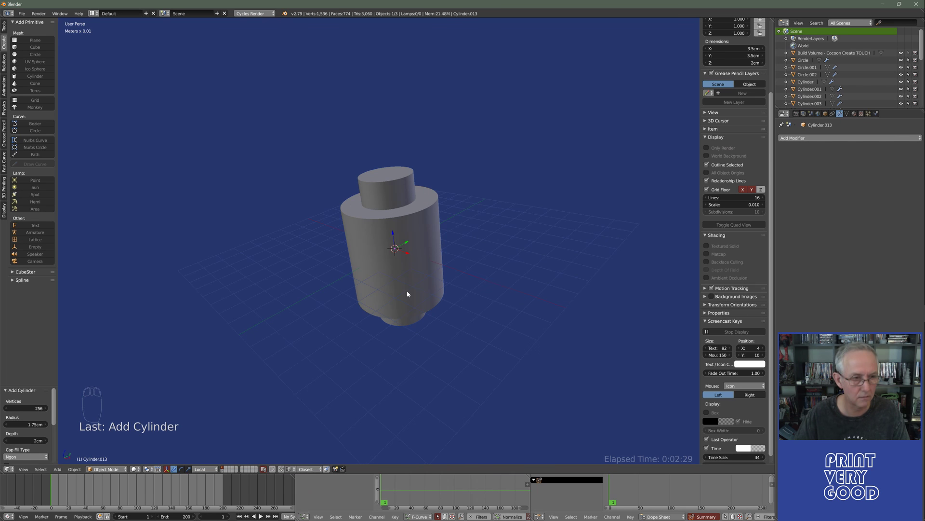
Check the fork's centre distance in the drawing, then move the fork-end cylinder 75 mm along the Y axis in Blender.
key(alt+Tab)
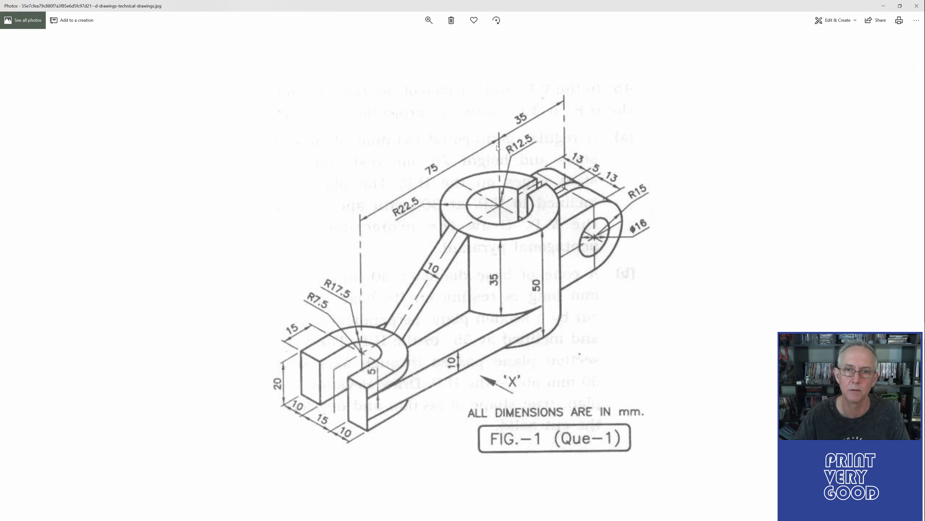
key(alt+Tab)
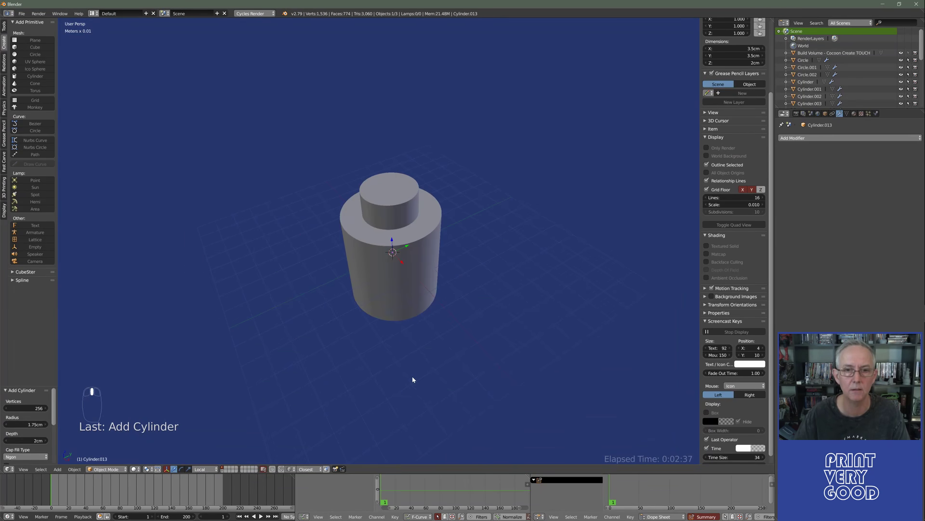
key(KP_7)
key(KP_5)
key(z)
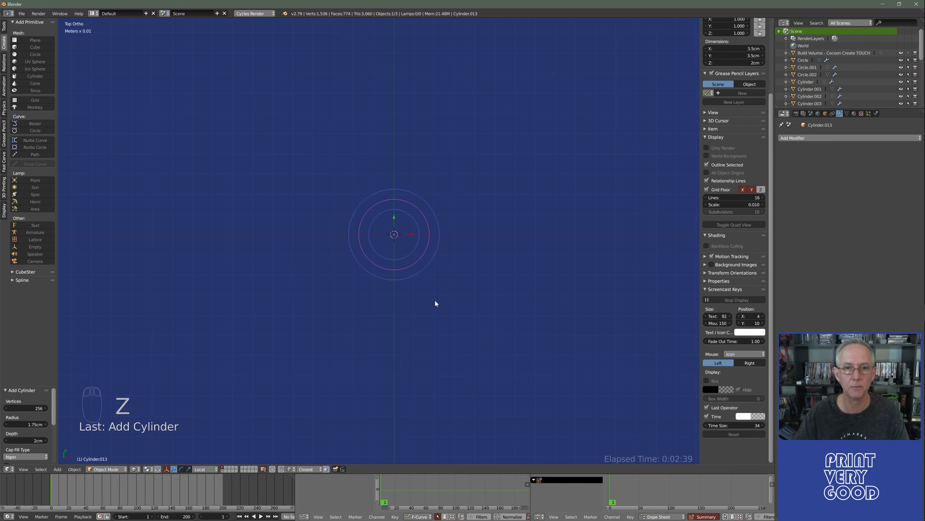
scroll(432, 304, down, 1)
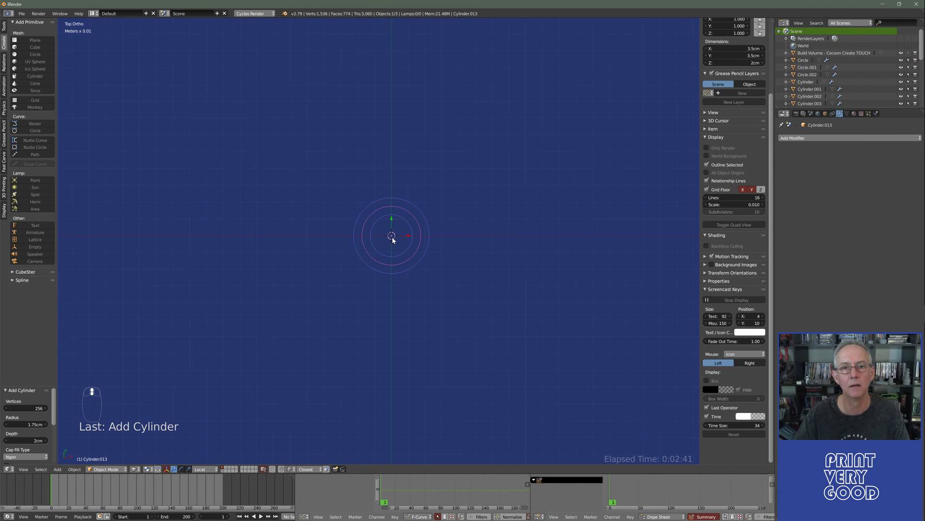
middle_drag(397, 232, 292, 294)
middle_drag(460, 248, 365, 288)
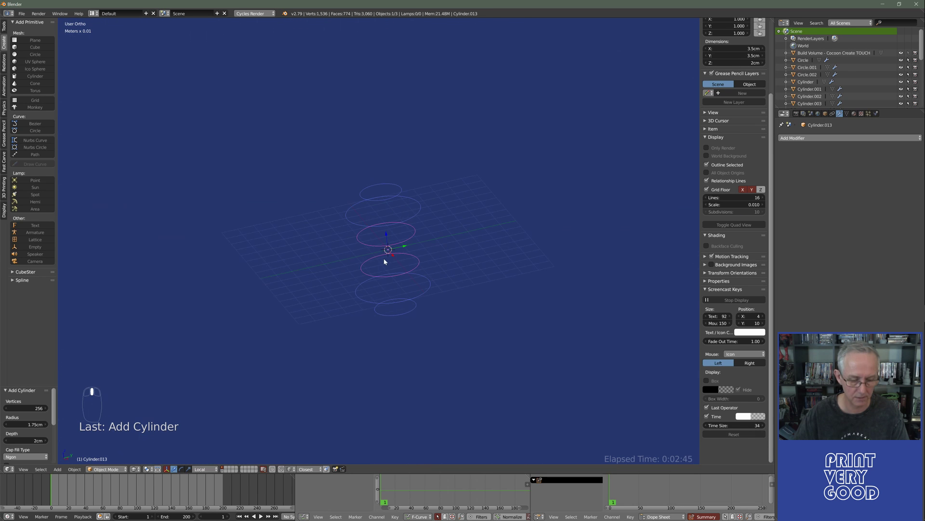
key(z)
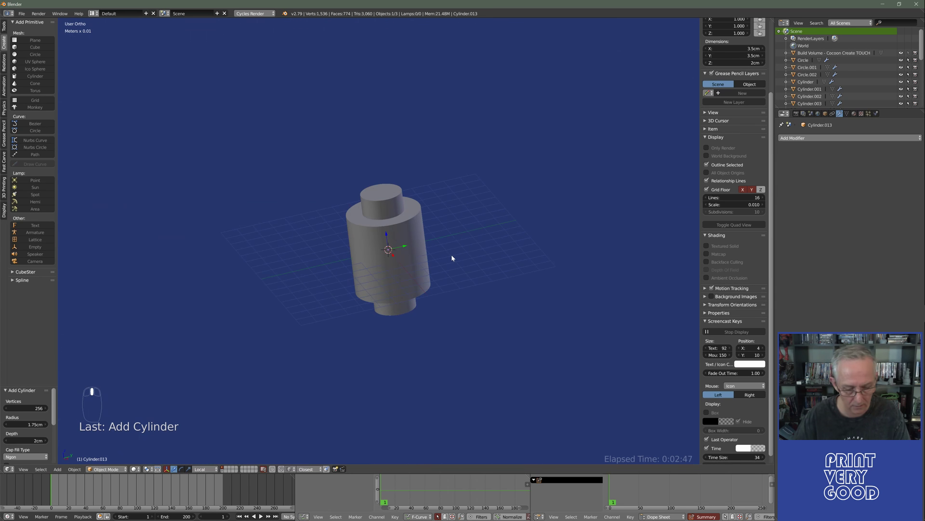
key(g)
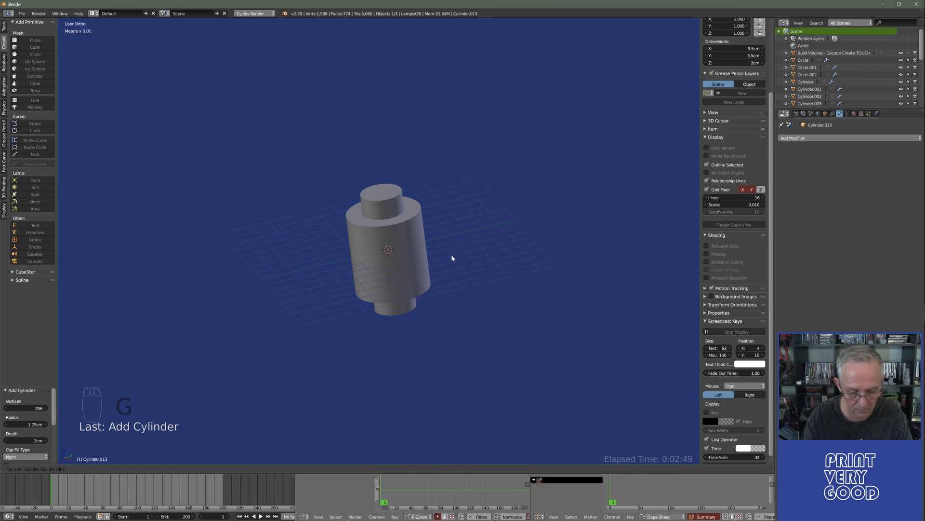
key(y)
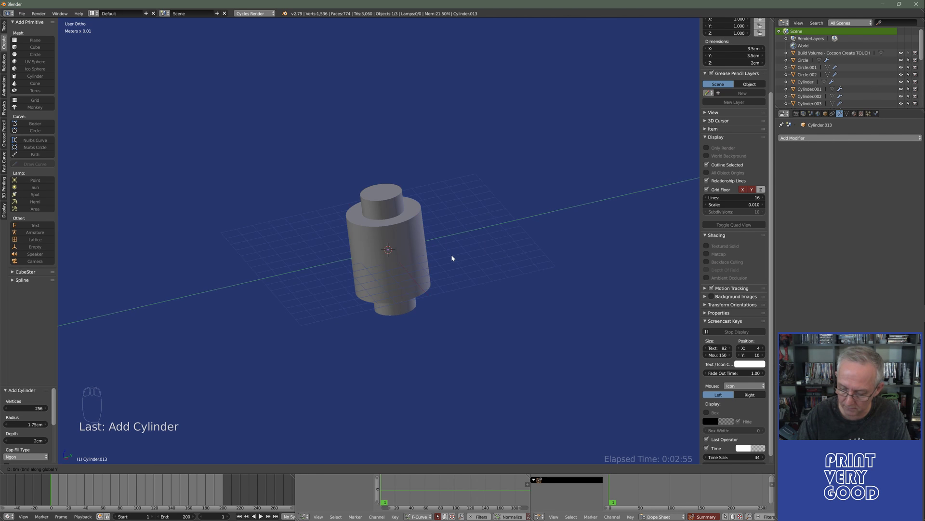
text(.075)
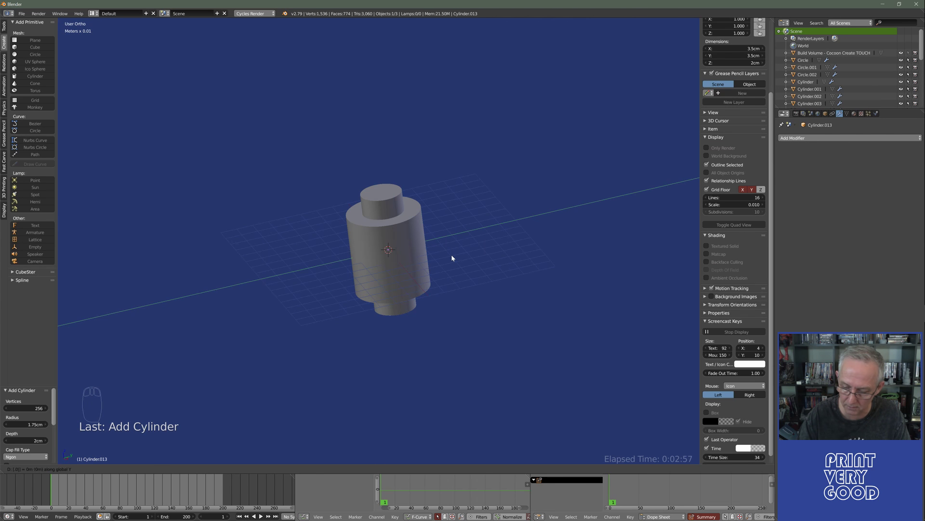
key(Return)
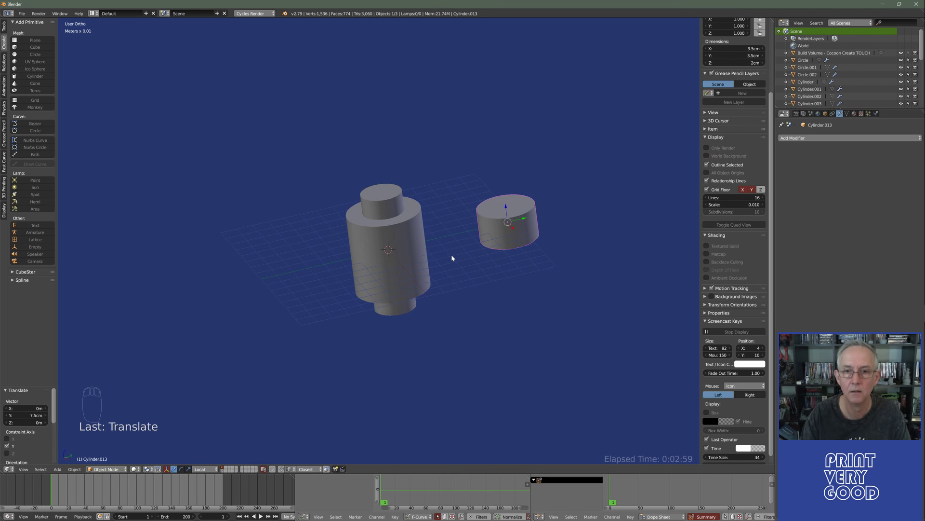
Check the fork slot's inner radius in the drawing in Photos, then add a mesh cylinder with a 7.5 mm radius in Blender.
middle_drag(451, 253, 384, 332)
key(alt+Tab)
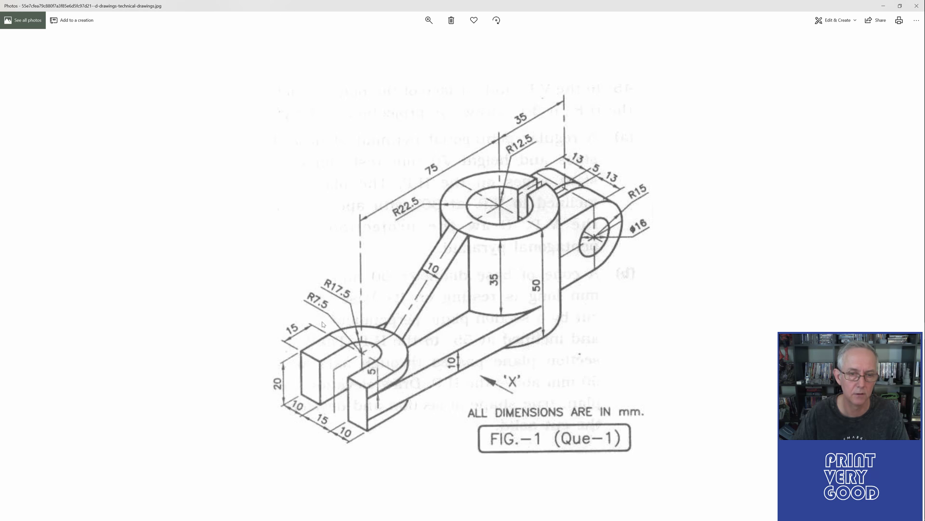
key(alt+Tab)
key(shift+a)
mouse_move(349, 322)
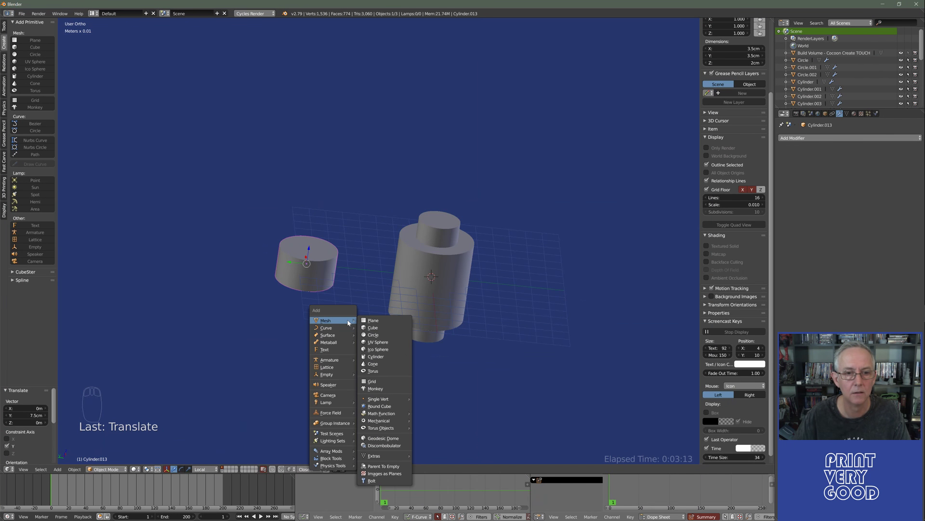
click(383, 357)
key(alt+Tab)
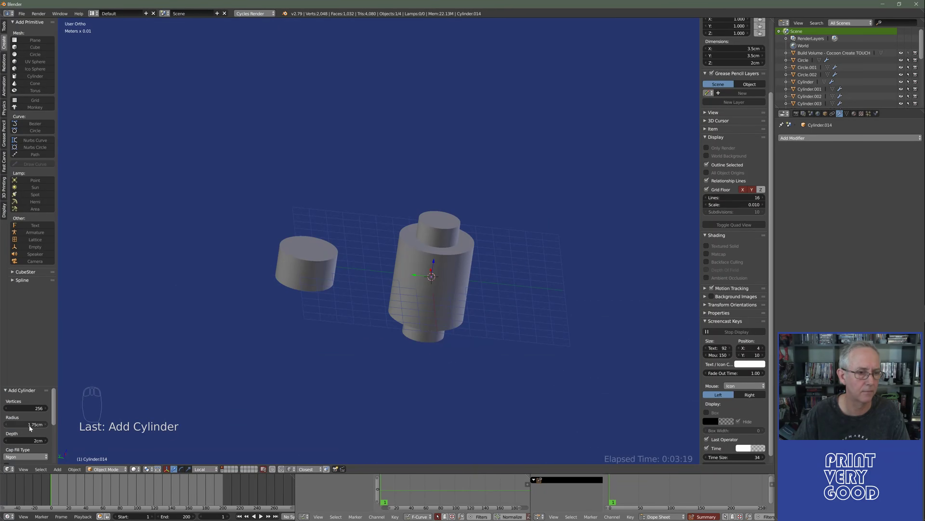
click(30, 425)
text(7.5)
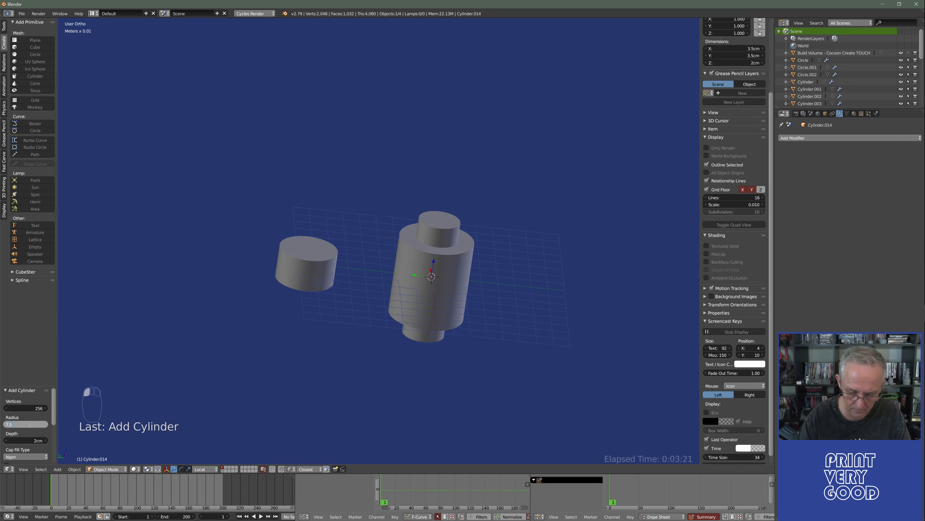
text(mm)
key(Return)
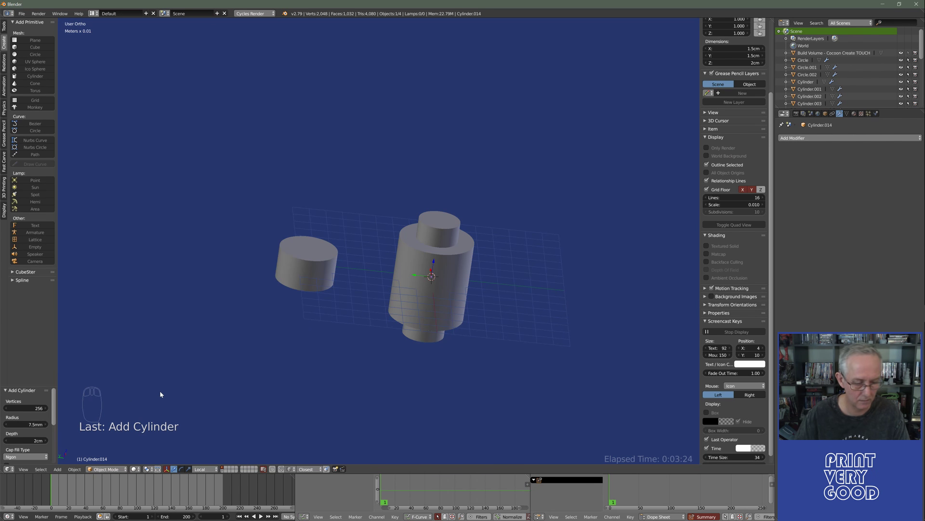
Set the new 7.5 mm radius cylinder's depth to 3 cm.
click(22, 440)
text(3)
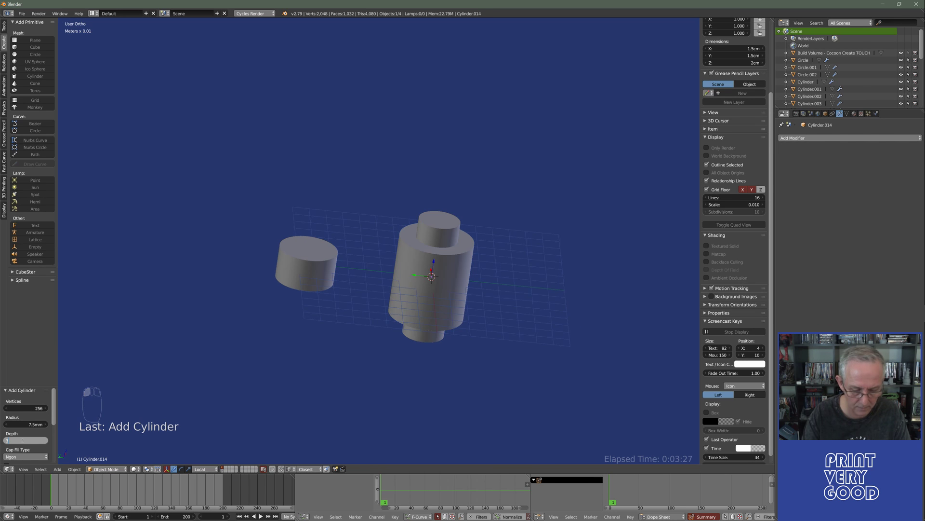
key(Return)
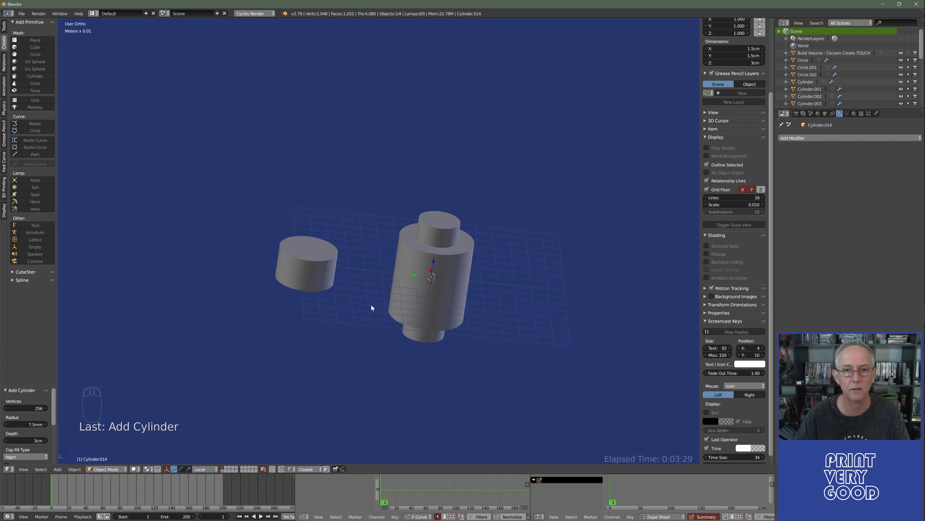
key(g)
text(y)
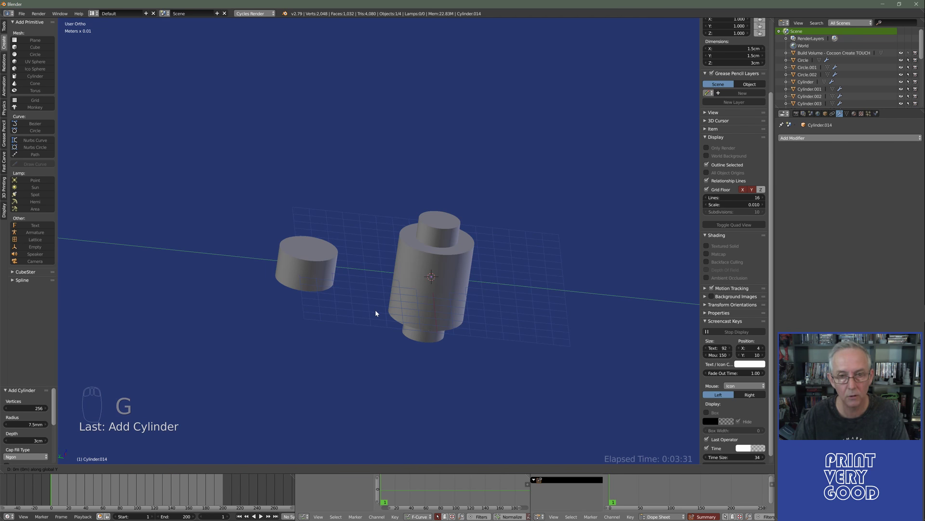
text(y.075)
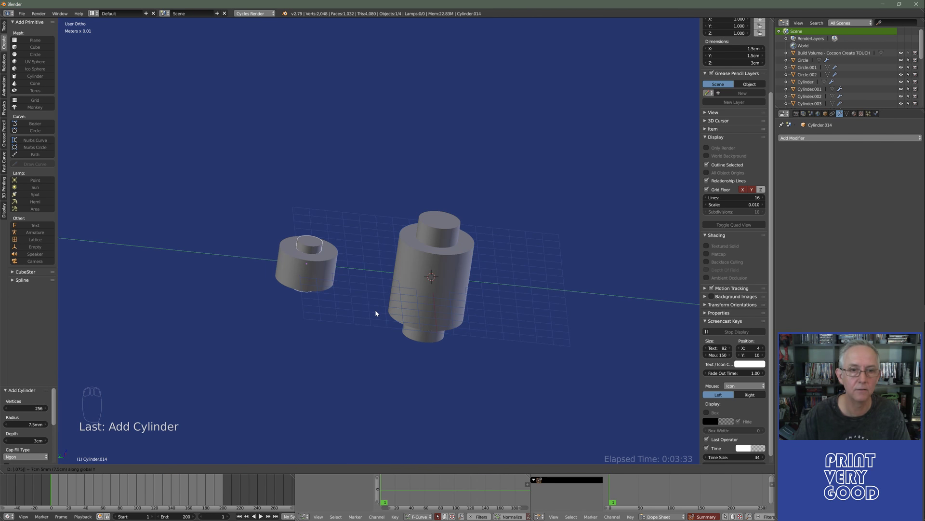
key(Return)
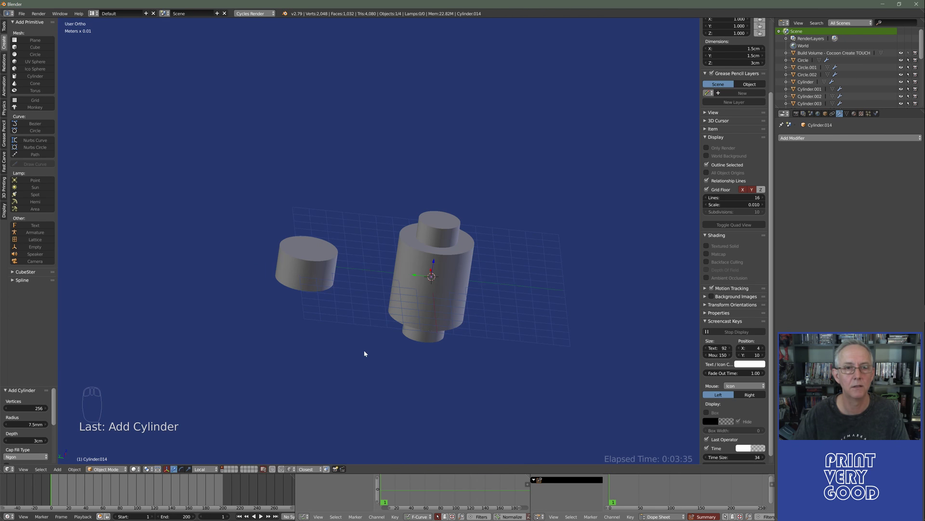
Move the 7.5 mm radius cylinder 75 mm along the Y axis, into the centre of the fork-end cylinder.
text(gy)
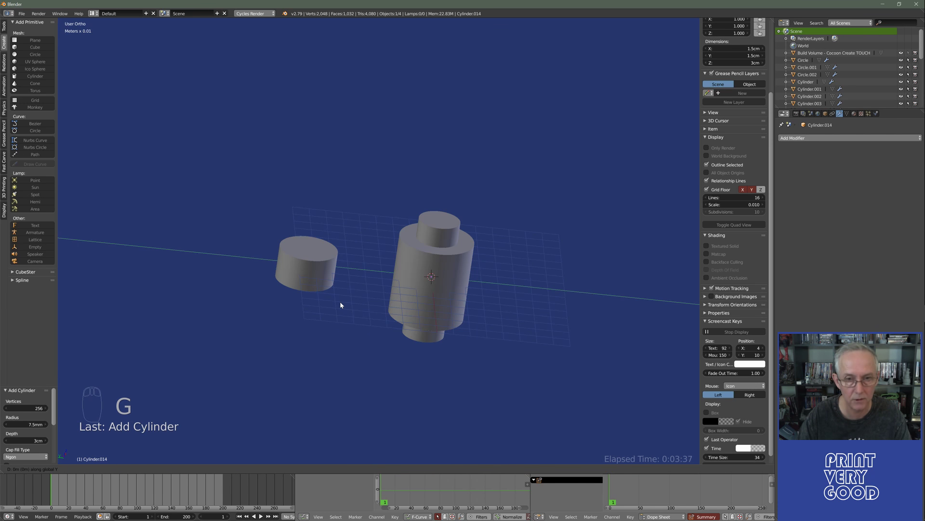
text(.075)
key(Return)
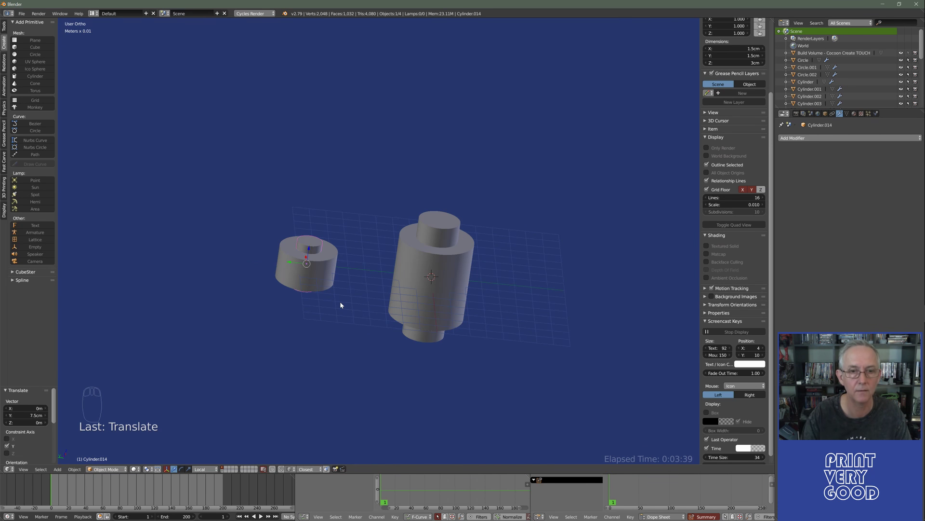
mouse_move(346, 275)
middle_down()
mouse_move(333, 359)
mouse_move(357, 378)
mouse_move(317, 306)
middle_up()
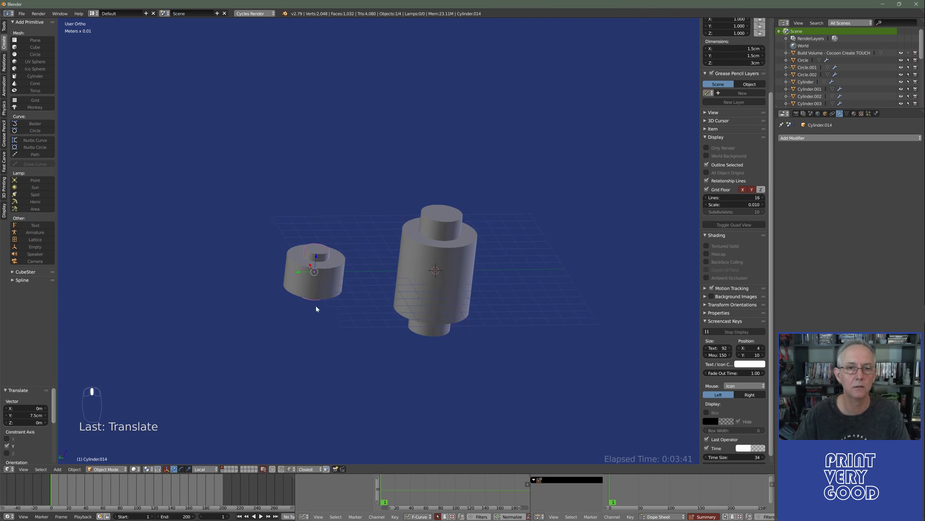
Check the clamp lug's outer radius in the drawing in Photos, then add a mesh cylinder with a 15 mm radius in Blender.
key(alt+Tab)
key(alt+Tab)
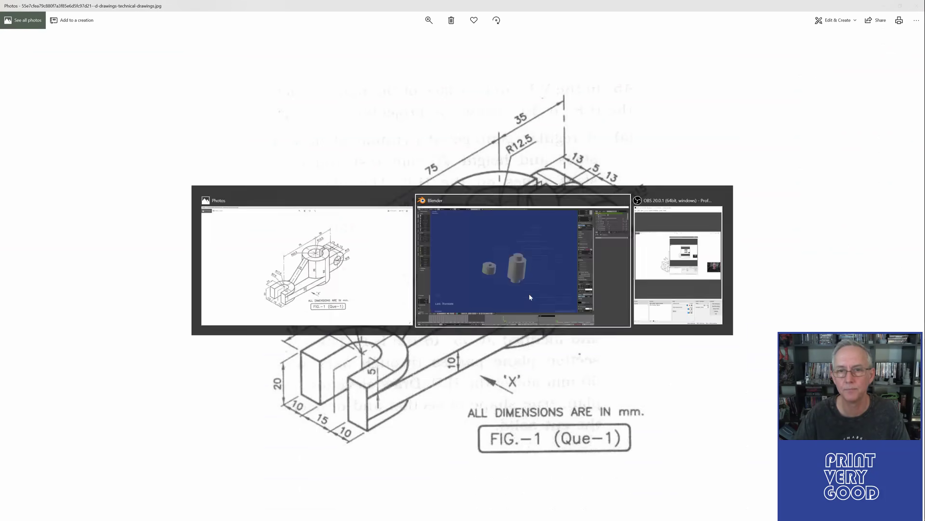
mouse_move(436, 312)
middle_down()
mouse_move(419, 357)
mouse_move(395, 312)
middle_up()
key(alt+Tab)
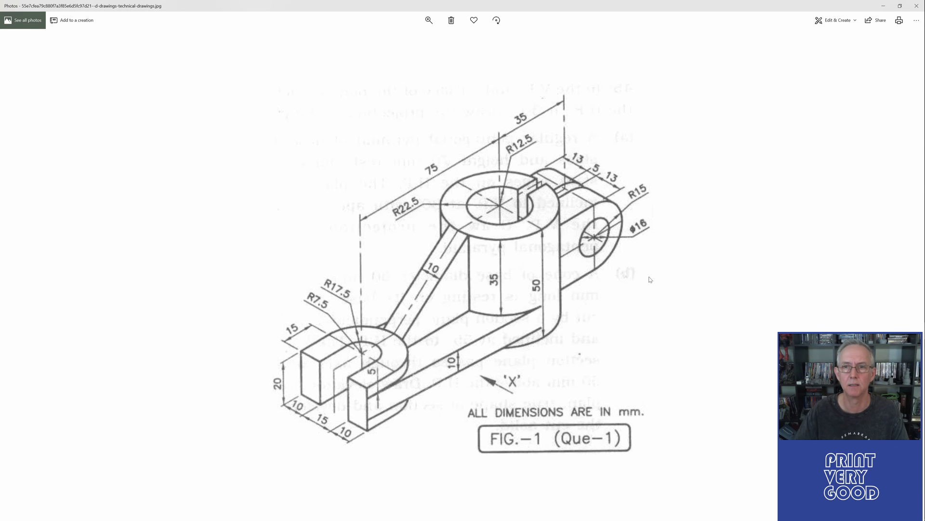
key(alt+Tab)
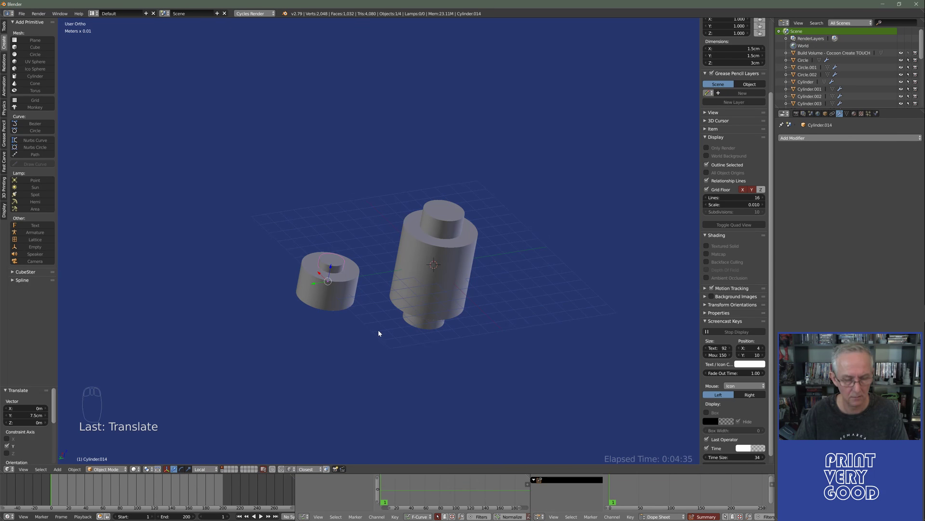
key(shift+a)
mouse_move(378, 331)
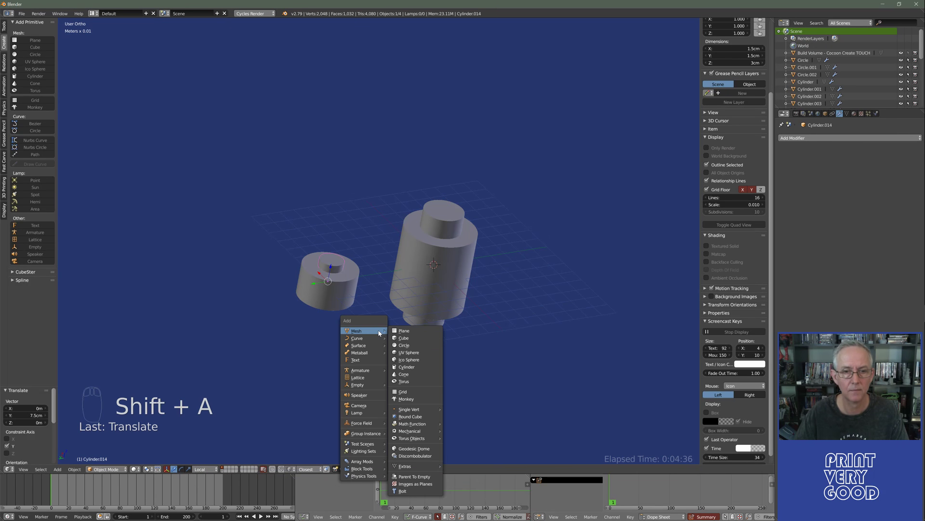
click(406, 367)
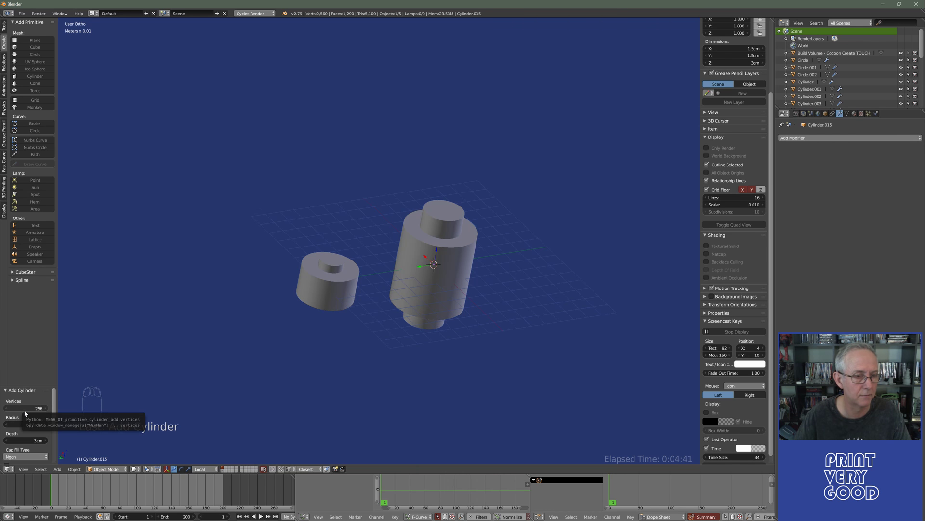
click(24, 424)
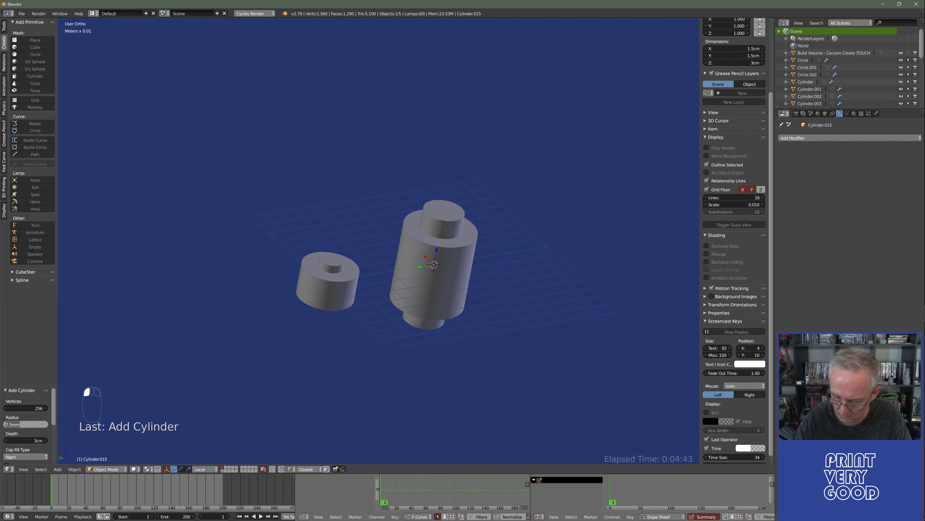
text(15mm)
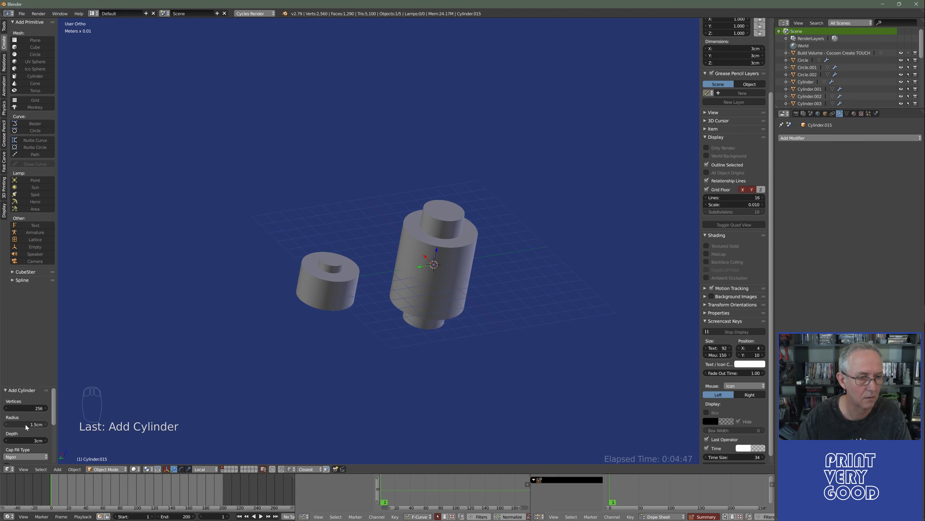
Check the lug's 13, 5 and 13 mm widths in the drawing, then set the lug cylinder's depth to 3.1 cm in Blender.
key(alt+Tab)
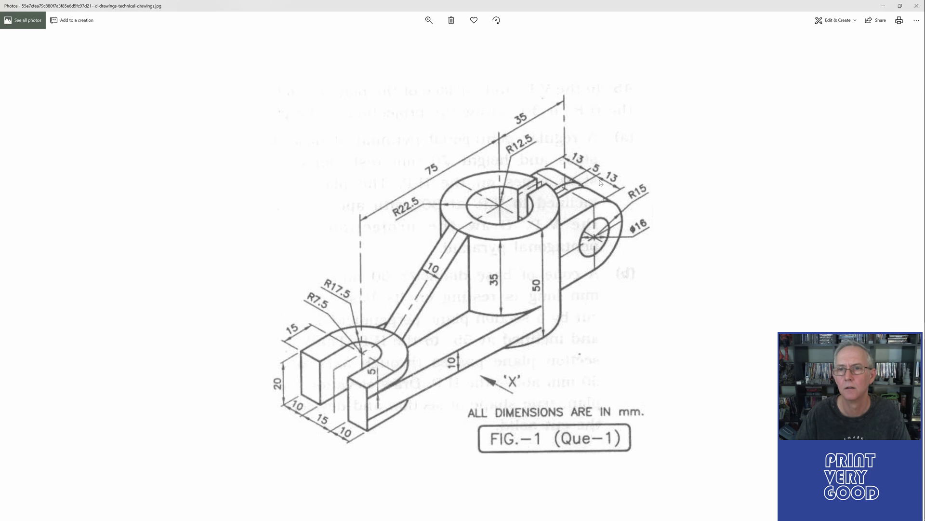
key(alt+Tab)
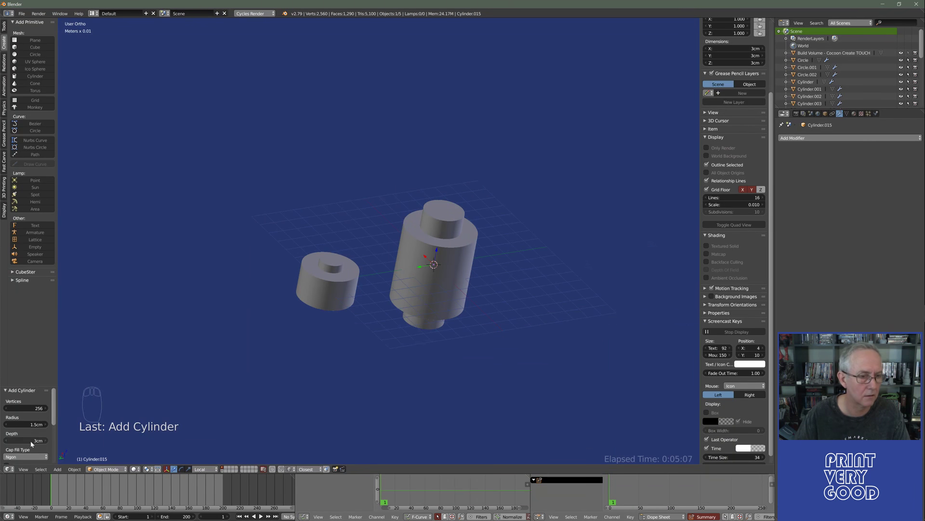
click(31, 440)
text(3.1)
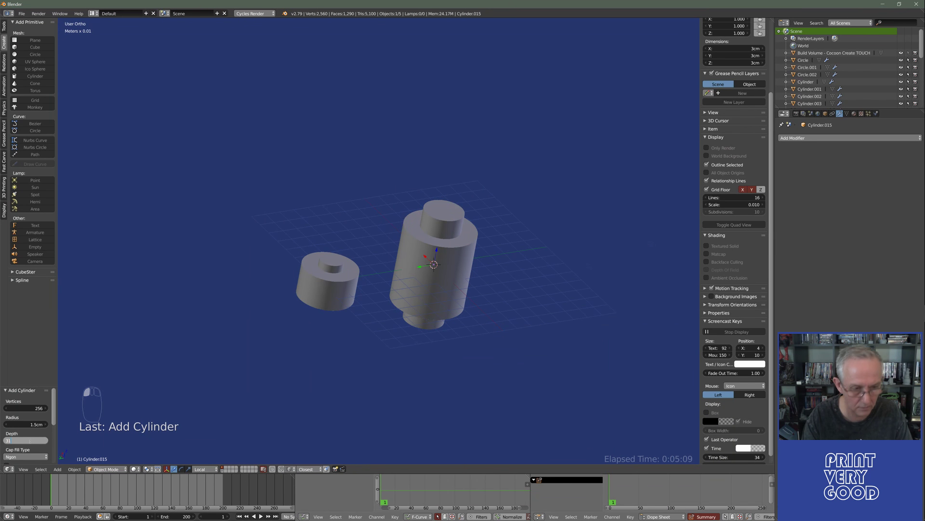
text(cm)
key(Return)
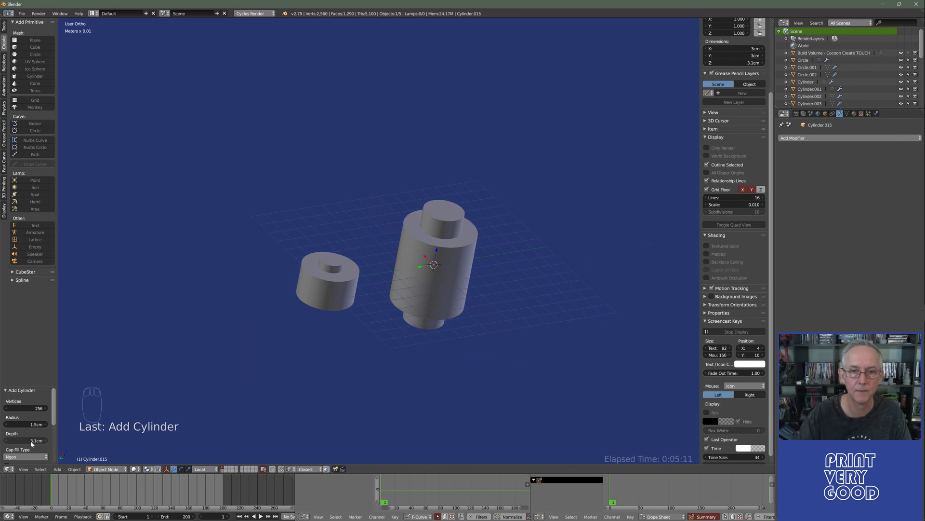
Check the lug's centre distance in the drawing, then move the lug cylinder -35 mm along the Y axis in Blender.
middle_drag(366, 349, 322, 326)
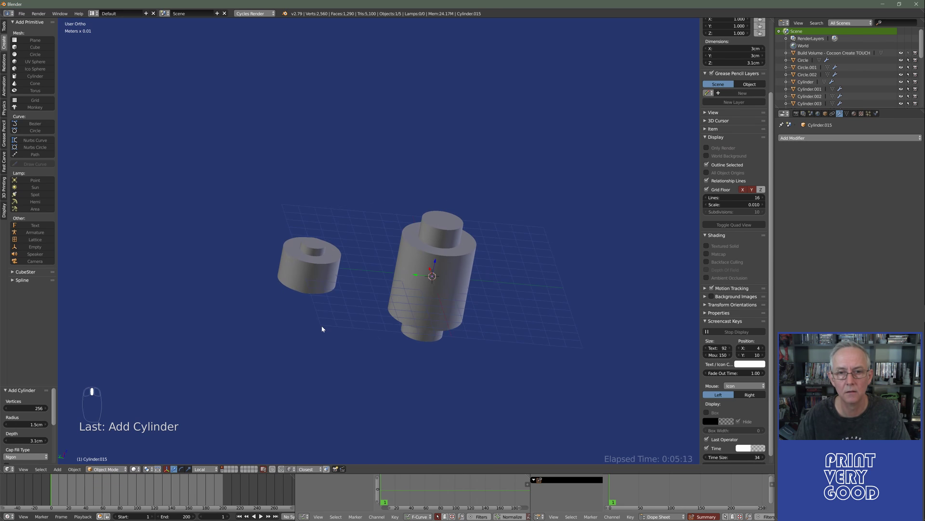
key(alt+Tab)
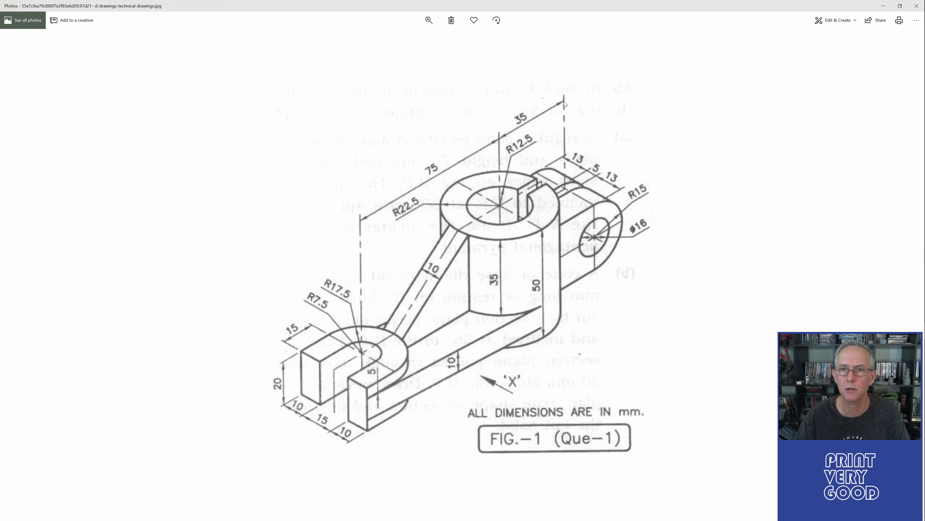
key(alt+Tab)
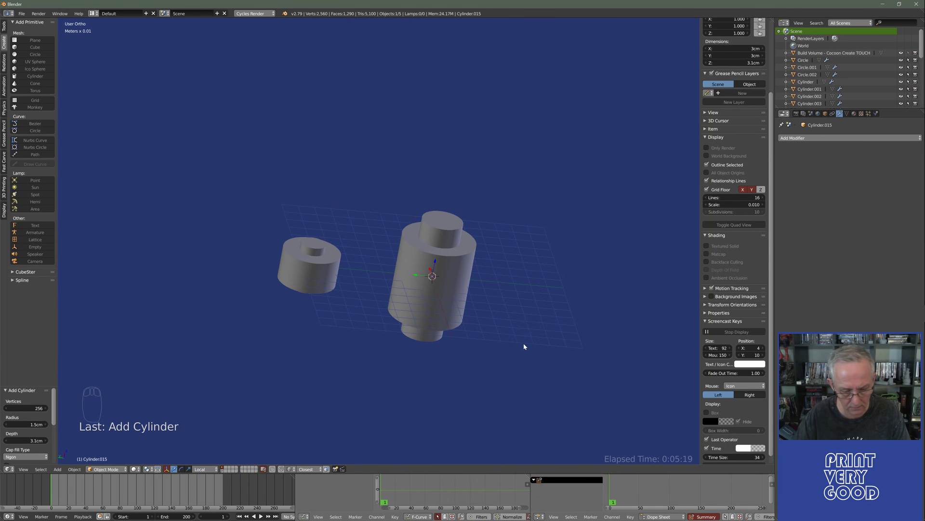
key(g)
key(y)
key(minus)
text(.)
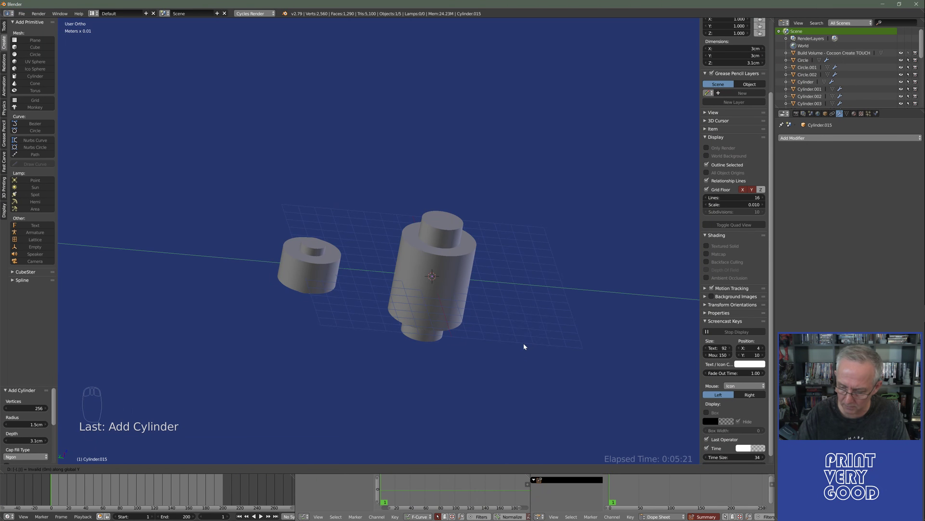
text(035)
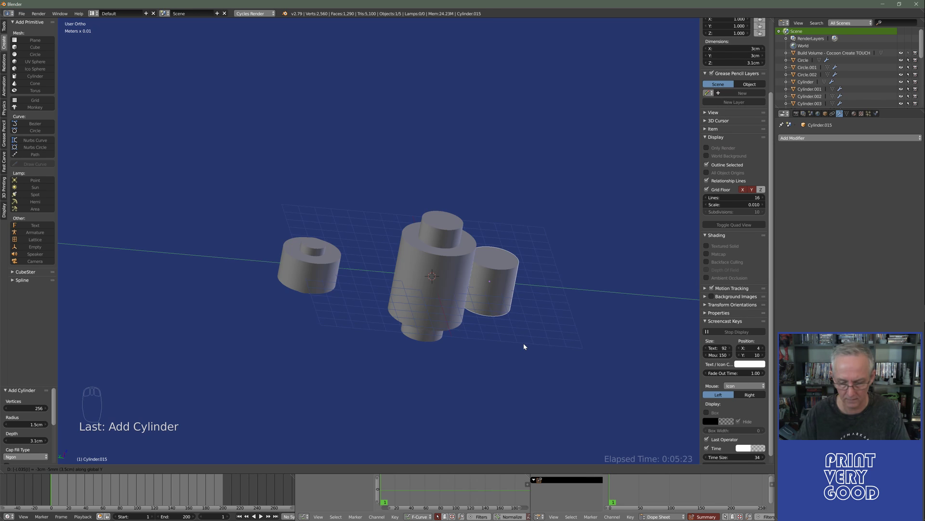
key(Return)
middle_drag(434, 356, 386, 329)
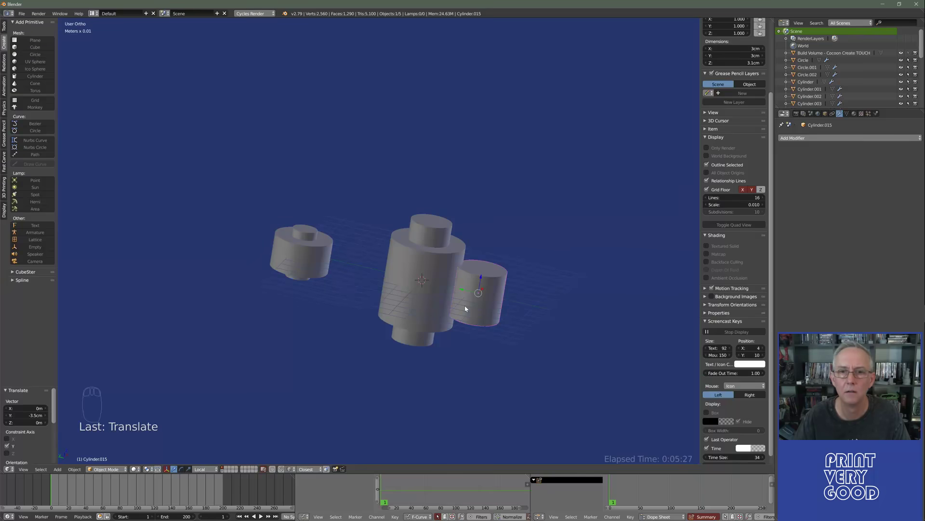
Check the lug hole's diameter in the drawing in Photos, then add a mesh cylinder in Blender for the hole cutter.
key(alt+Tab)
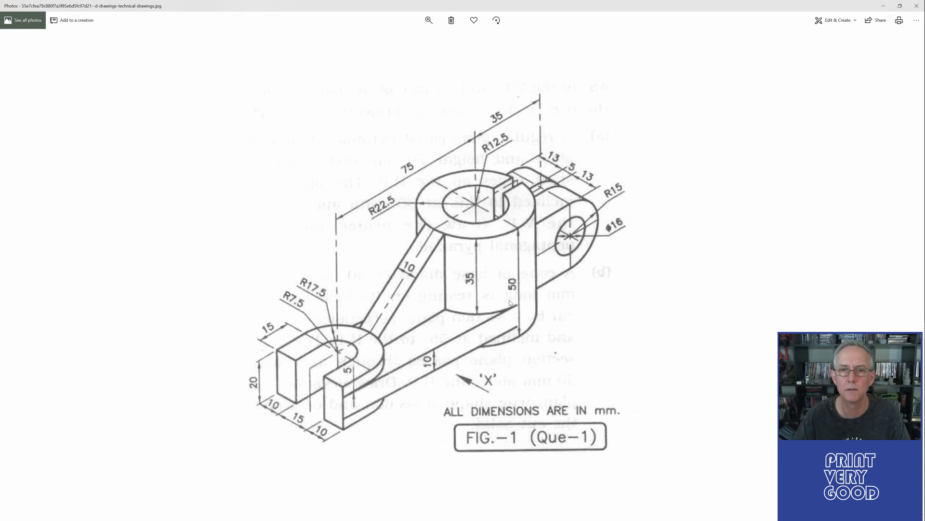
key(alt+Tab)
key(alt+Tab)
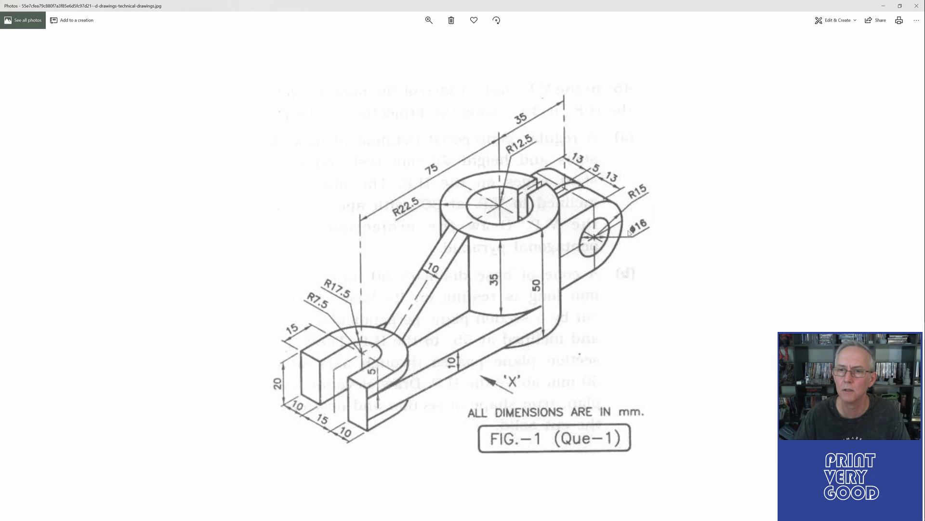
key(alt+Tab)
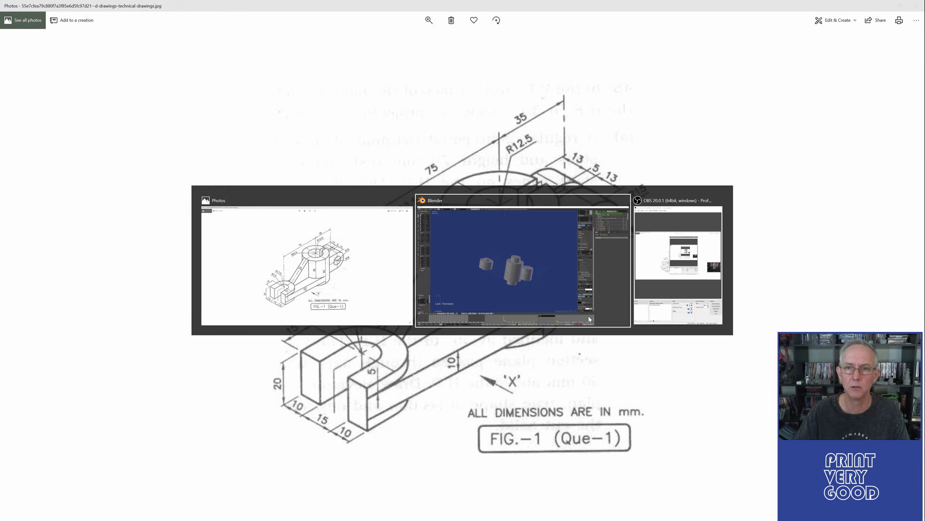
key(shift+a)
mouse_move(365, 369)
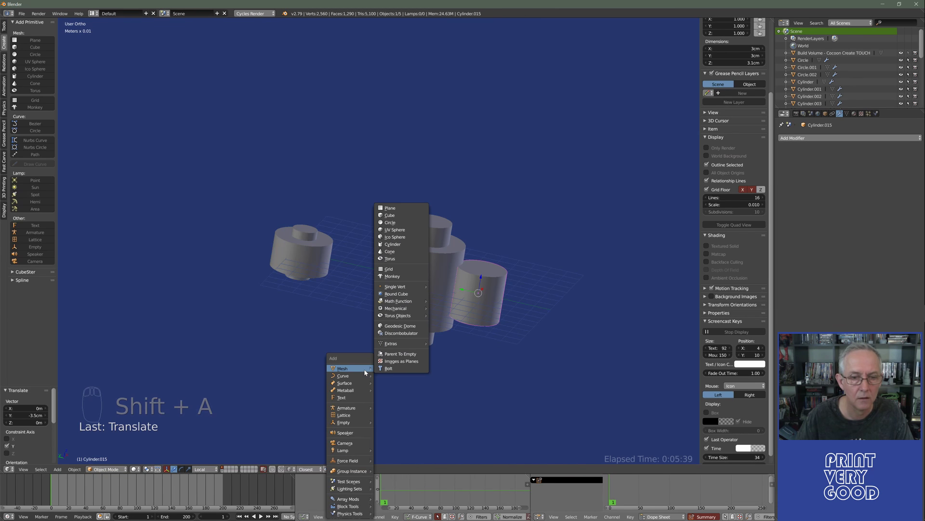
click(398, 244)
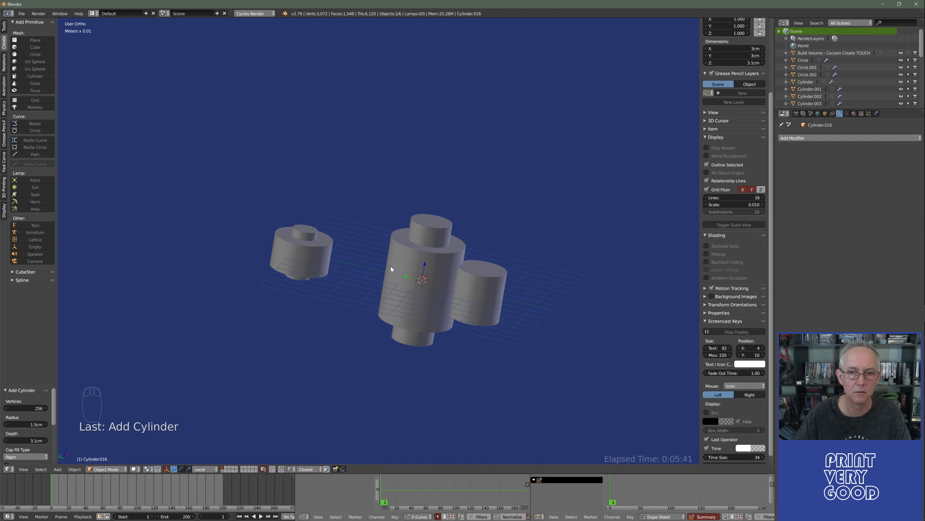
Set the new hole-cutter cylinder's radius to 8 mm and its depth to 35 mm.
click(25, 424)
text(8)
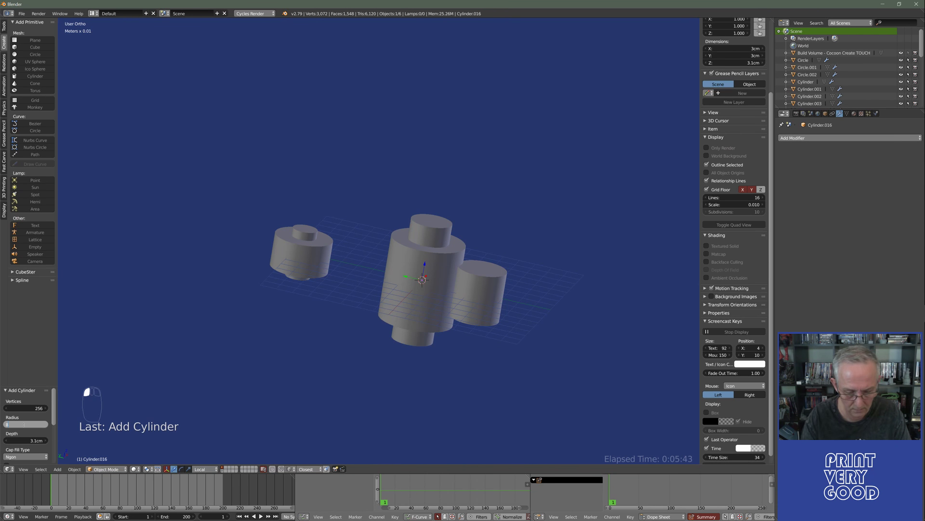
text(mm)
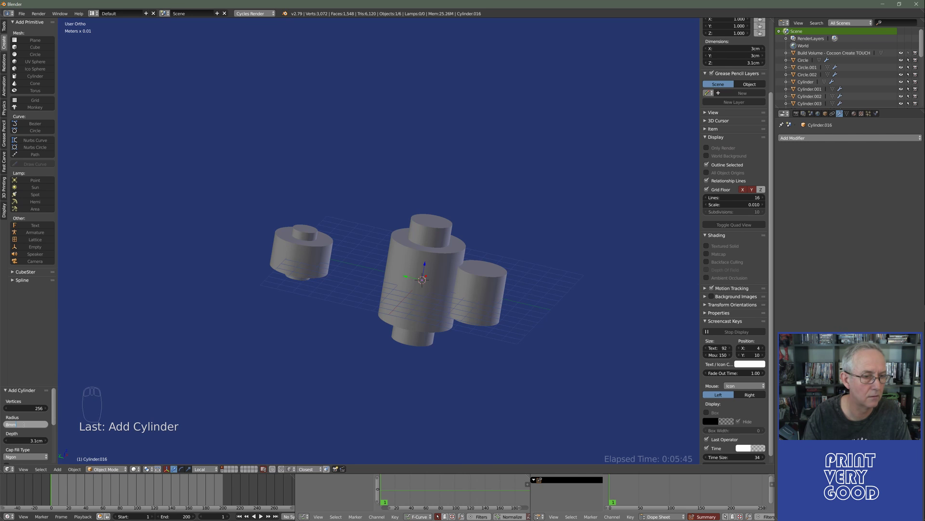
key(Tab)
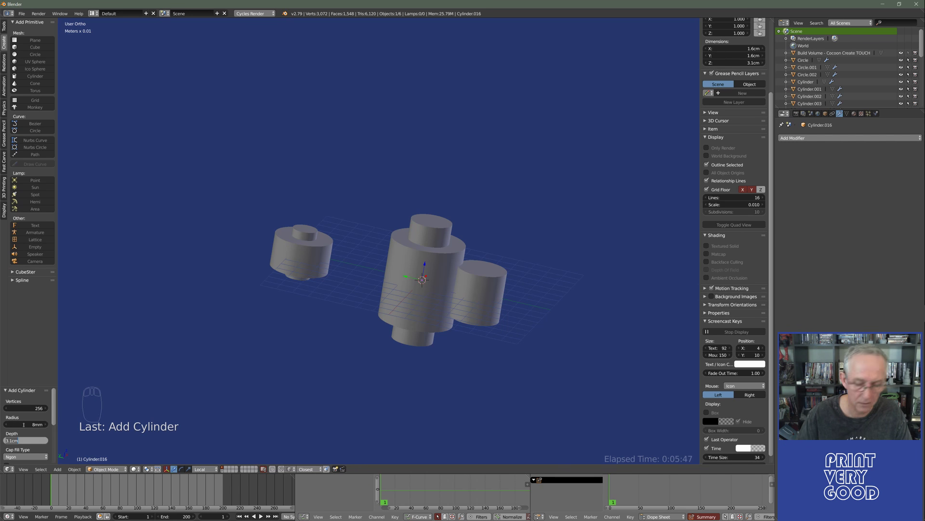
text(35mm)
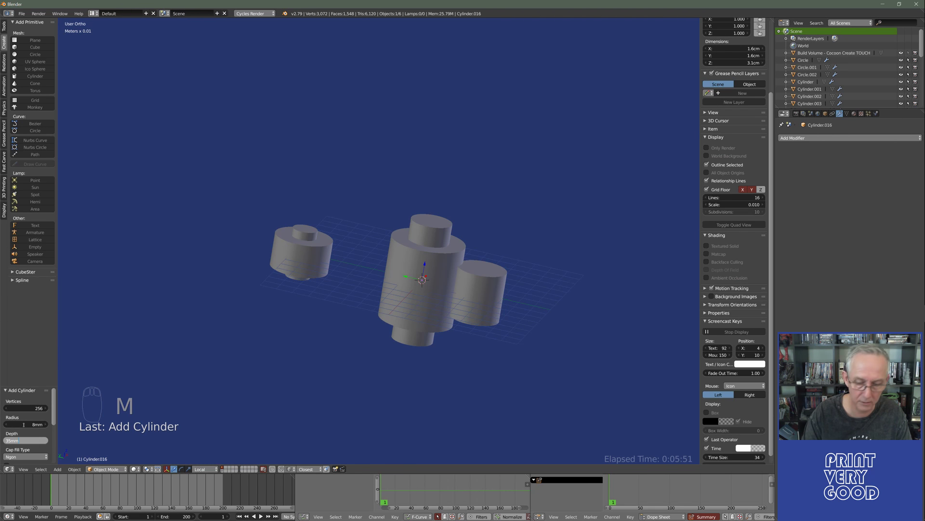
key(Return)
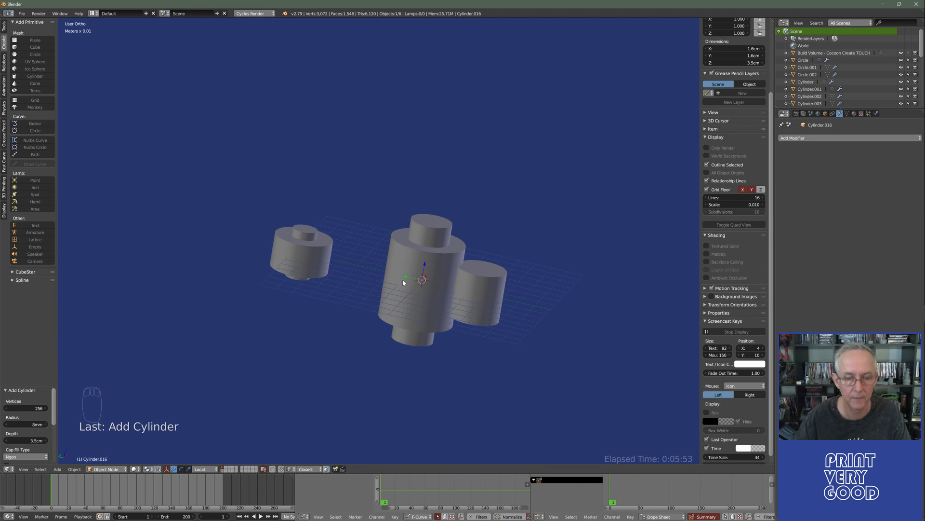
Move the 8 mm radius cylinder -3.5 cm along the Y axis, into the centre of the lug cylinder.
key(g)
text(y)
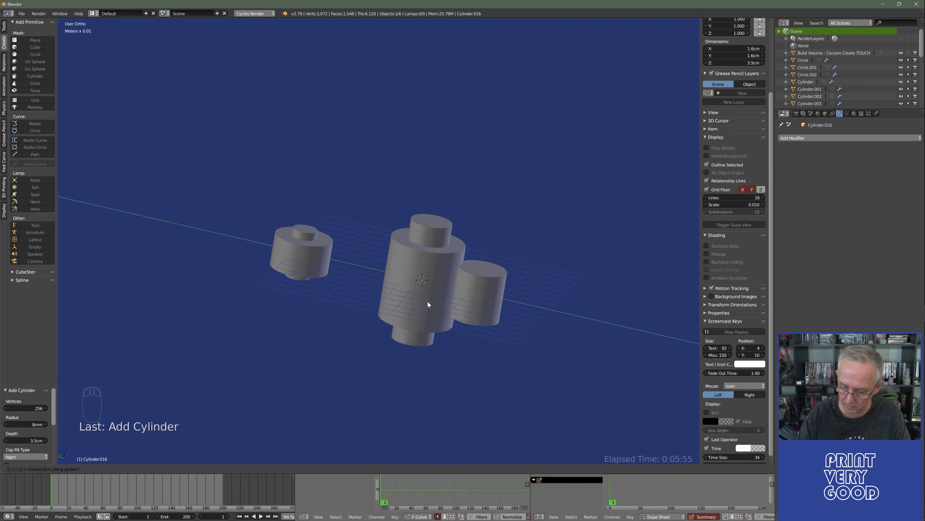
text(-3.5)
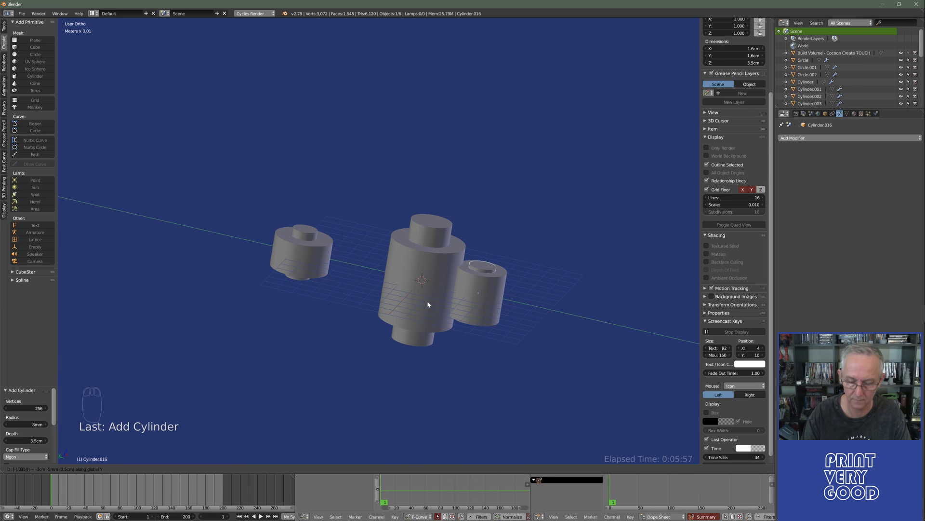
key(Return)
middle_drag(427, 300, 370, 392)
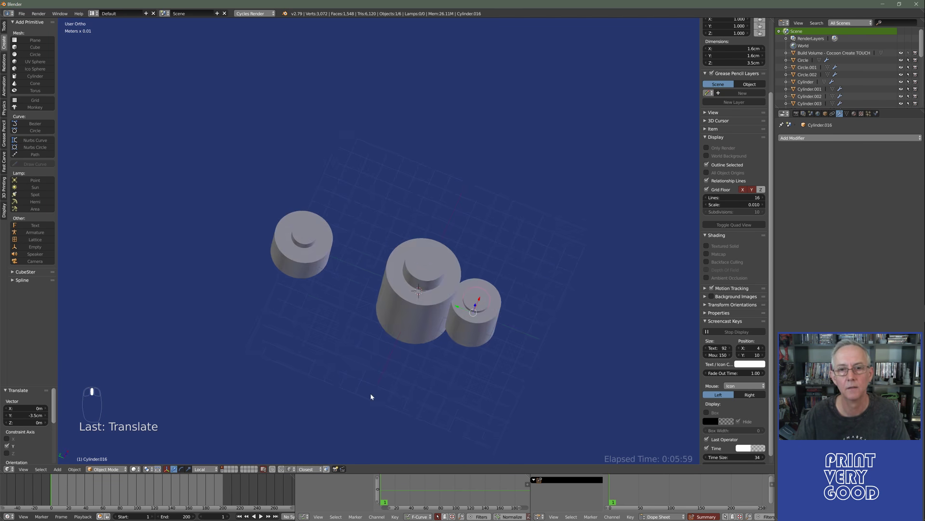
Add the lug cylinder to the selection with its hole cutter and rotate both 90° about the Y axis.
key(alt+Tab)
key(alt+Tab)
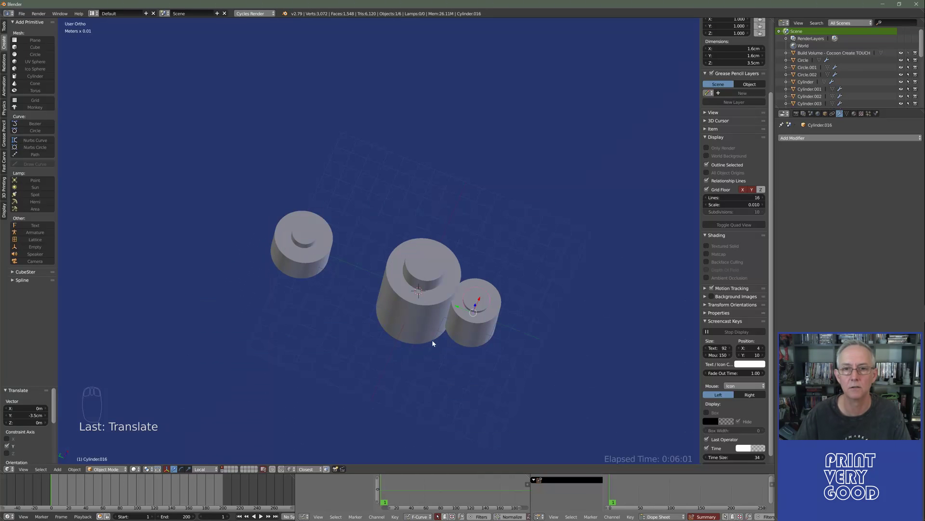
middle_drag(387, 318, 314, 304)
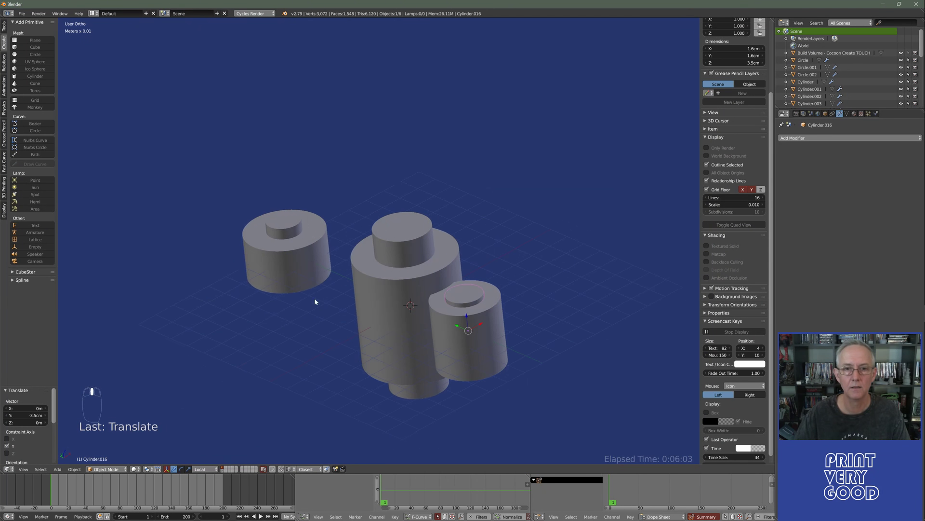
scroll(444, 239, up, 2)
middle_drag(424, 286, 488, 237)
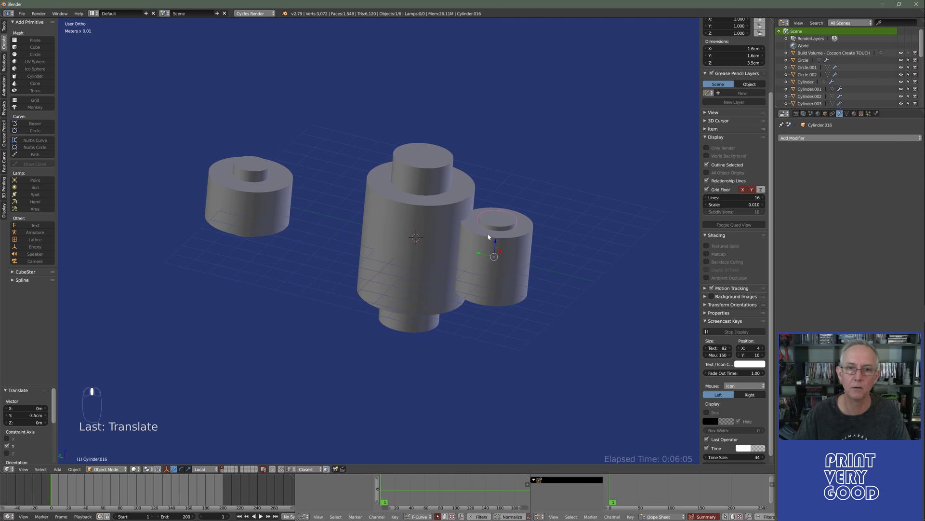
middle_drag(493, 275, 402, 301)
right_click(510, 247)
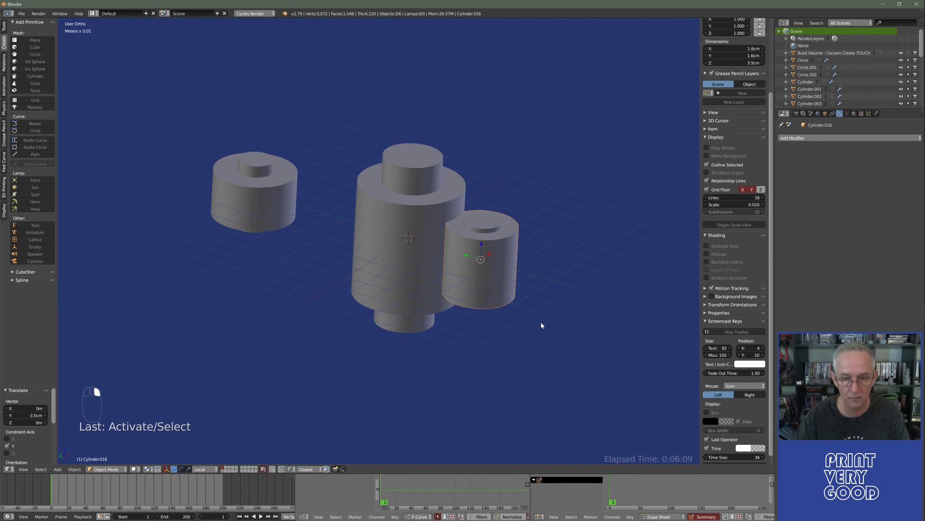
text(ry90)
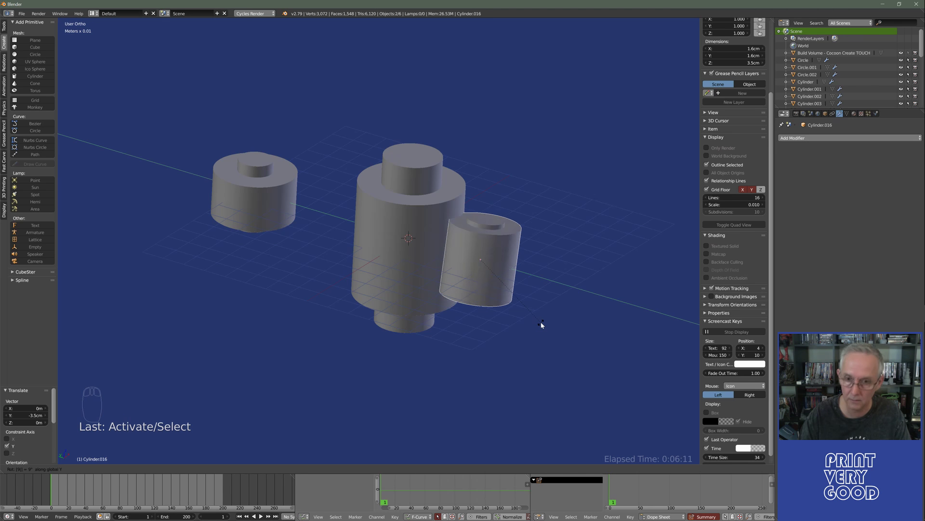
key(Return)
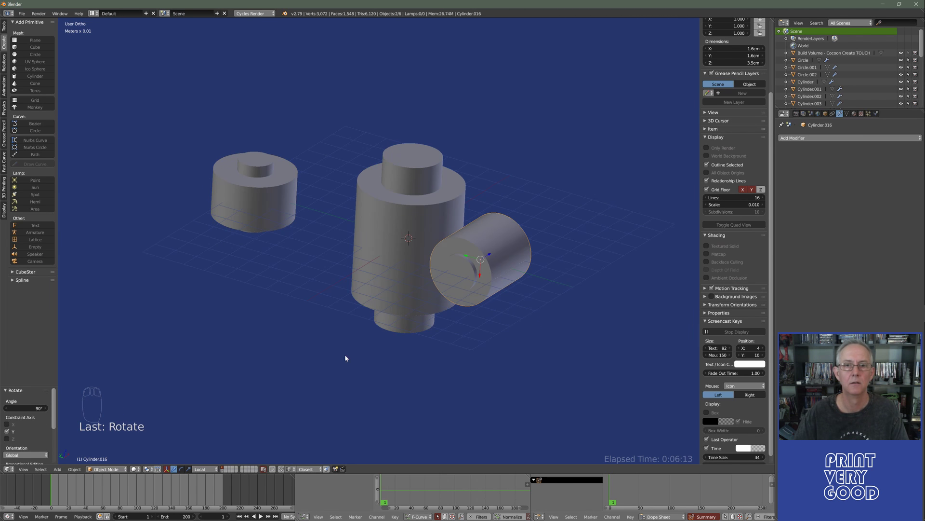
Compare the lug's vertical position on the boss in the drawing in Photos with the Blender model in right orthographic view.
middle_drag(345, 357, 473, 249)
key(alt+Tab)
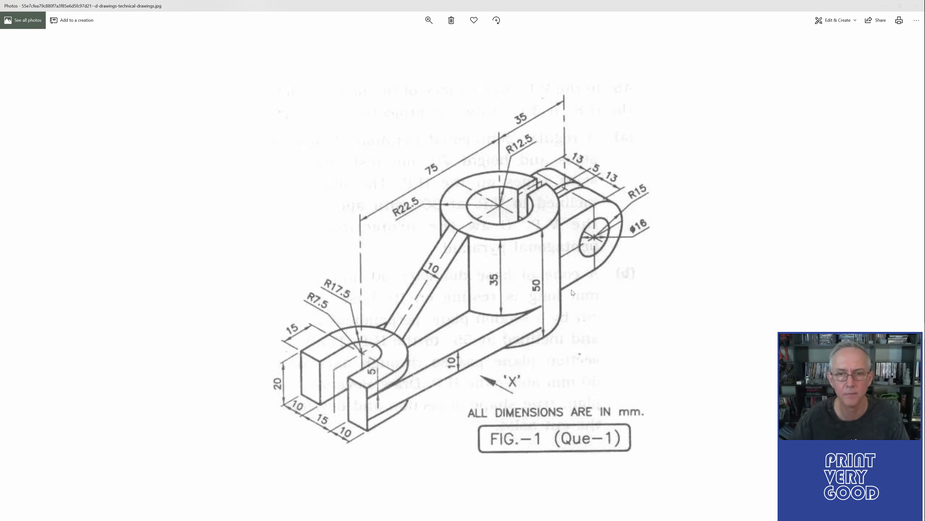
key(alt+Tab)
middle_drag(511, 276, 451, 247)
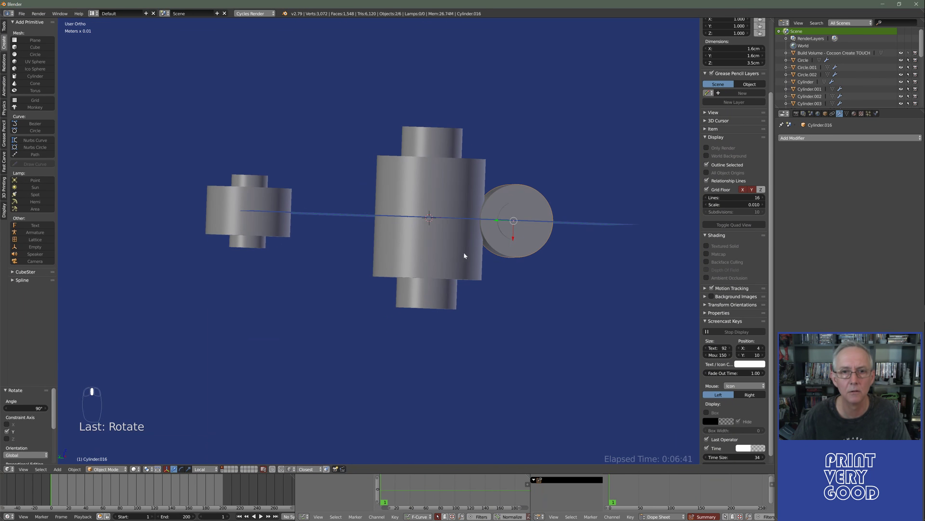
key(alt+Tab)
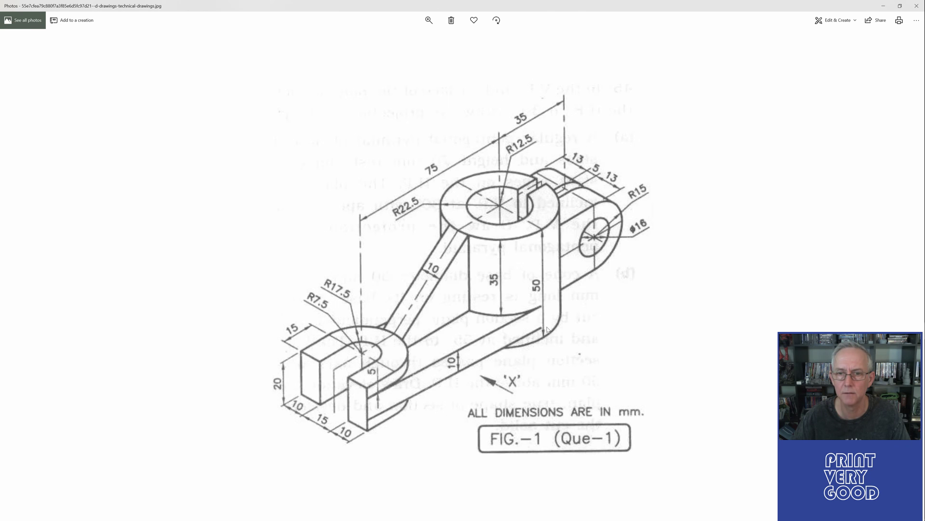
mouse_move(521, 307)
mouse_down()
mouse_move(466, 280)
mouse_move(513, 295)
mouse_up()
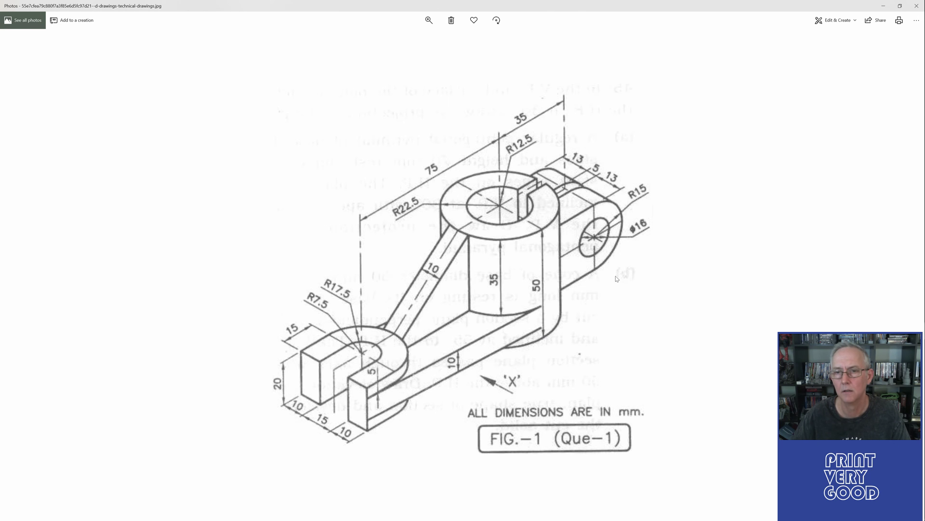
key(alt+Tab)
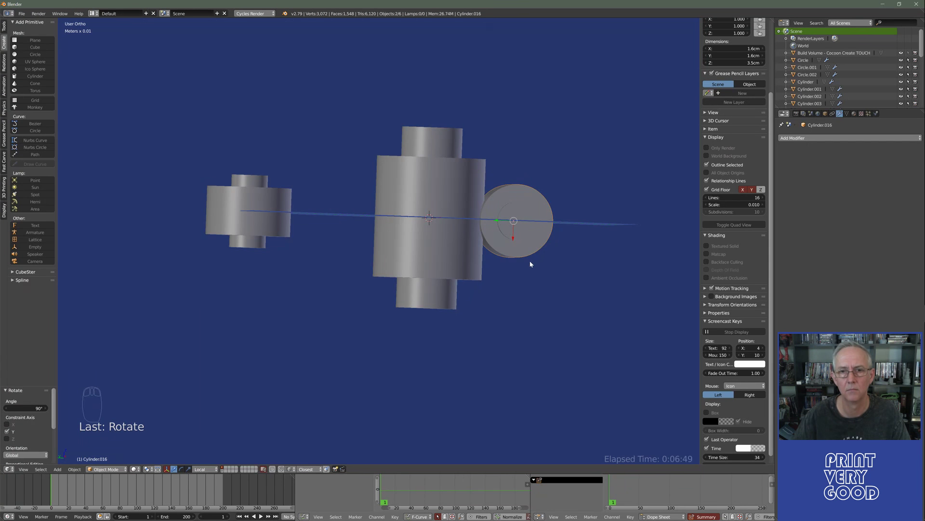
key(KP_1)
key(KP_3)
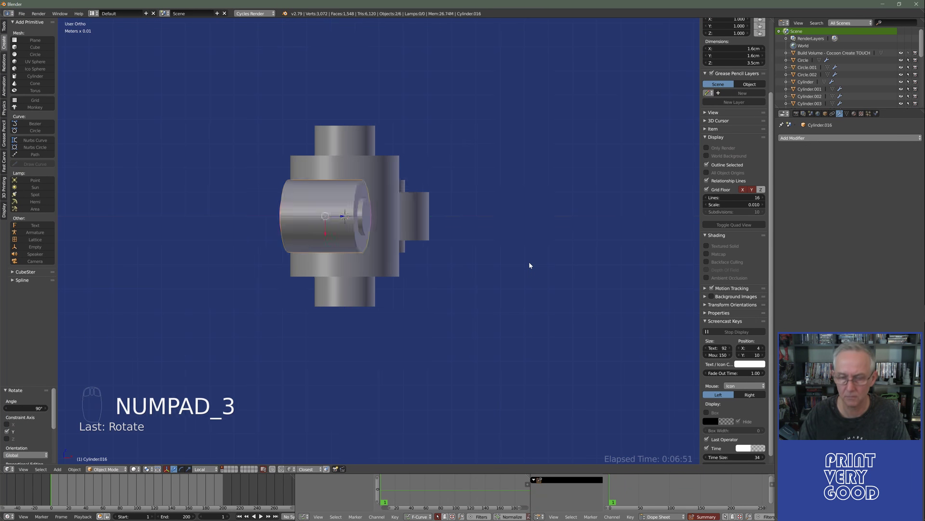
shift+middle_drag(428, 258, 423, 256)
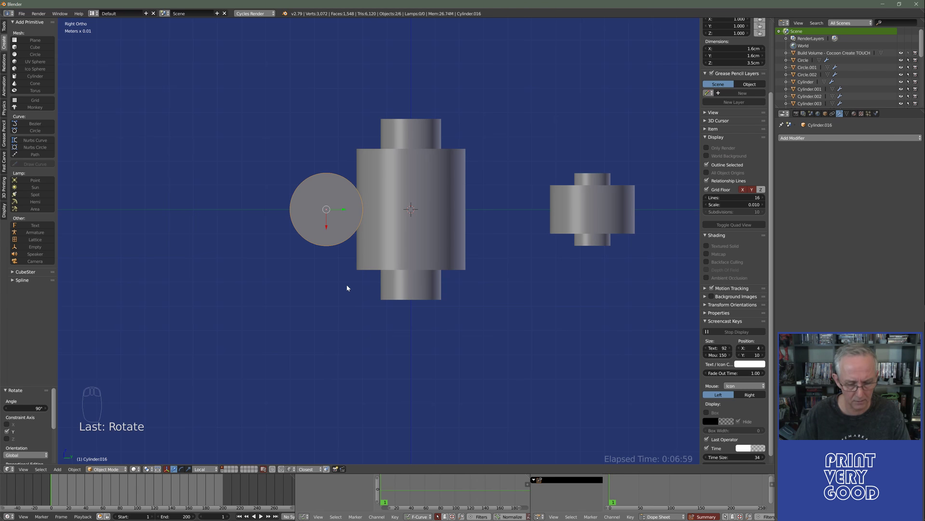
key(g)
text(z)
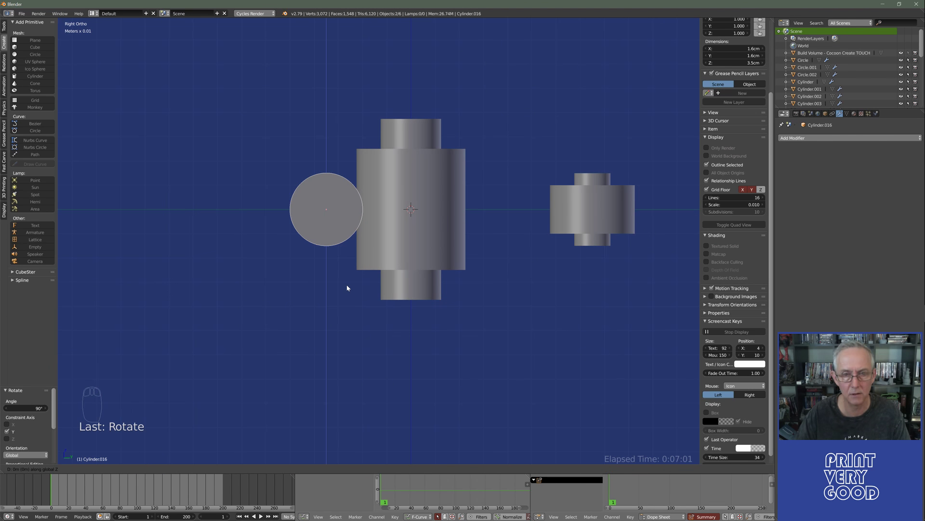
text(.025)
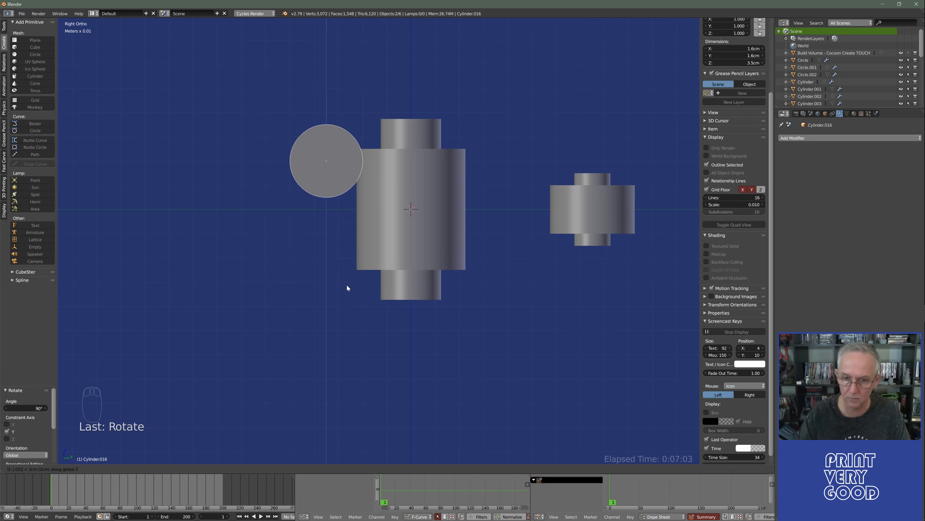
text(-)
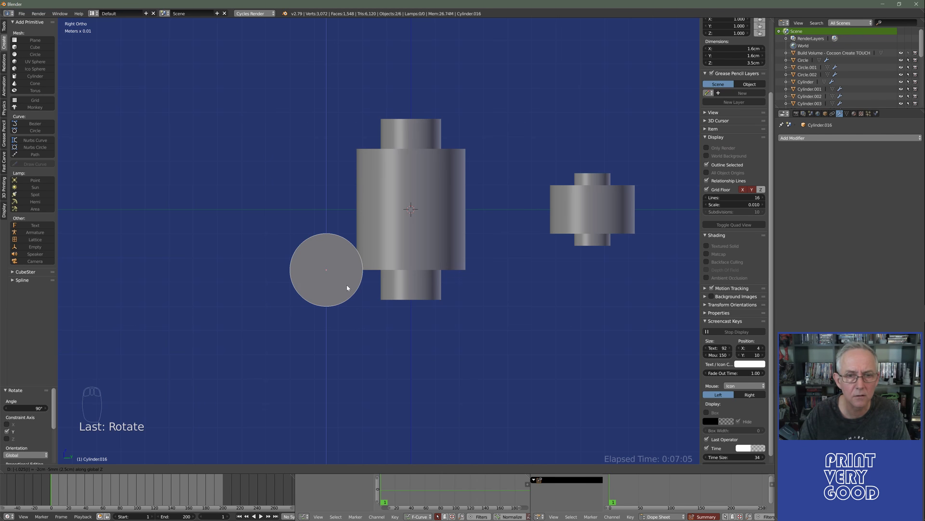
key(Escape)
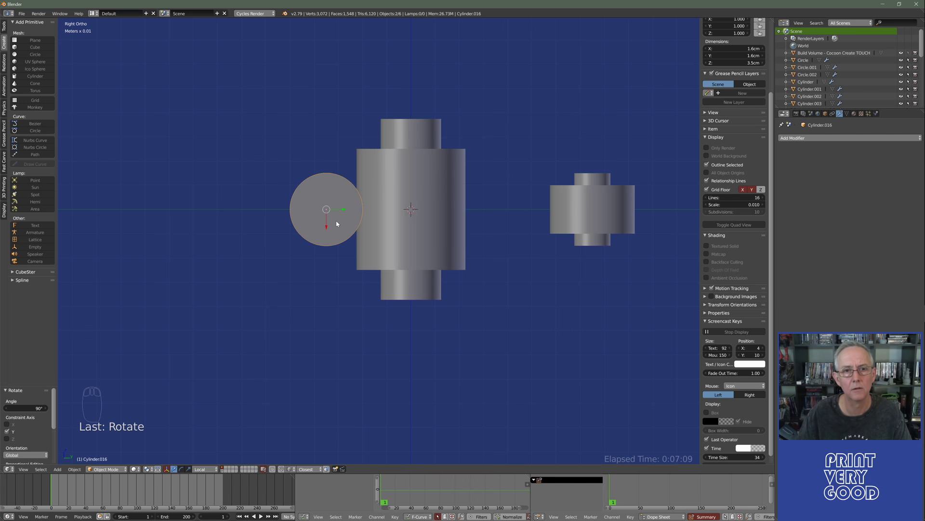
key(alt+Tab)
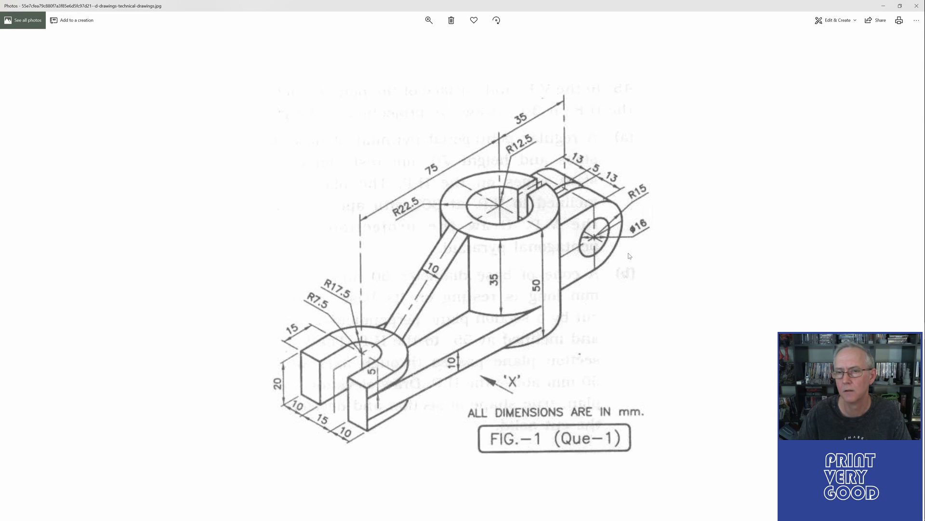
key(alt+Tab)
key(g)
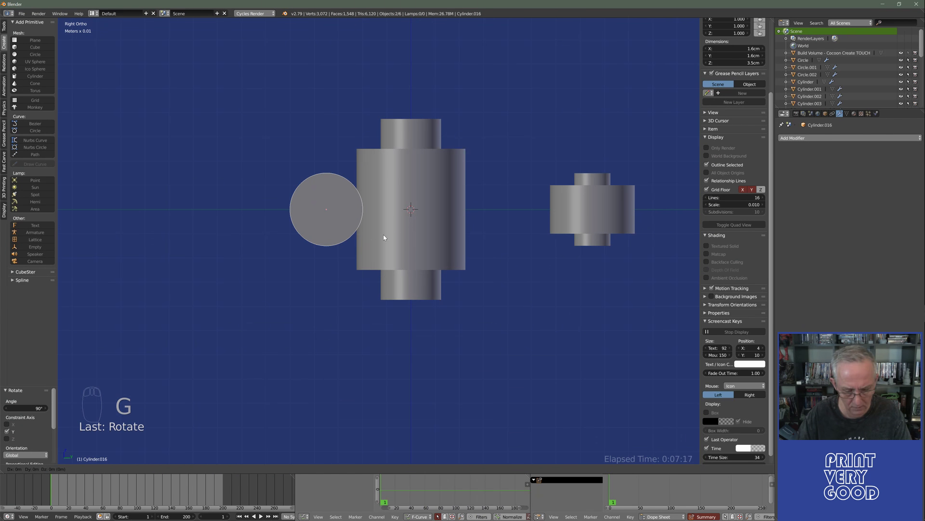
key(z)
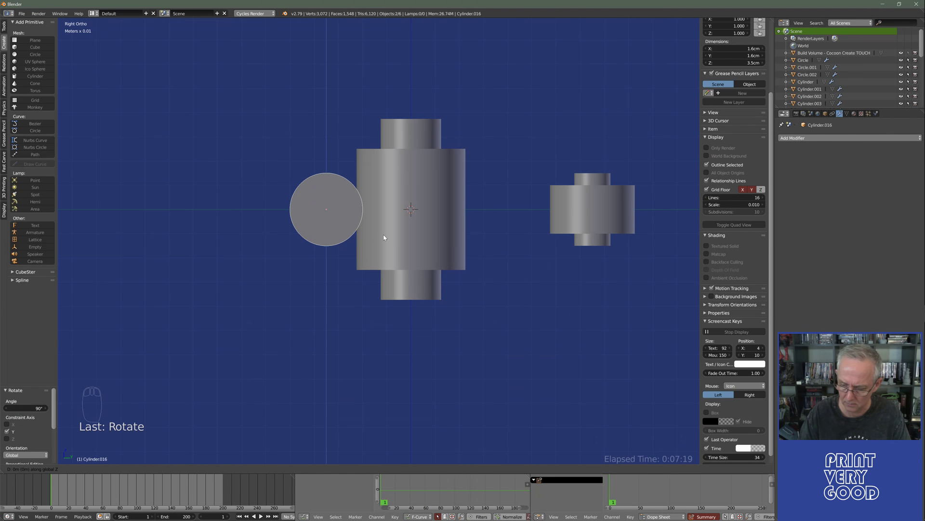
text(-.015)
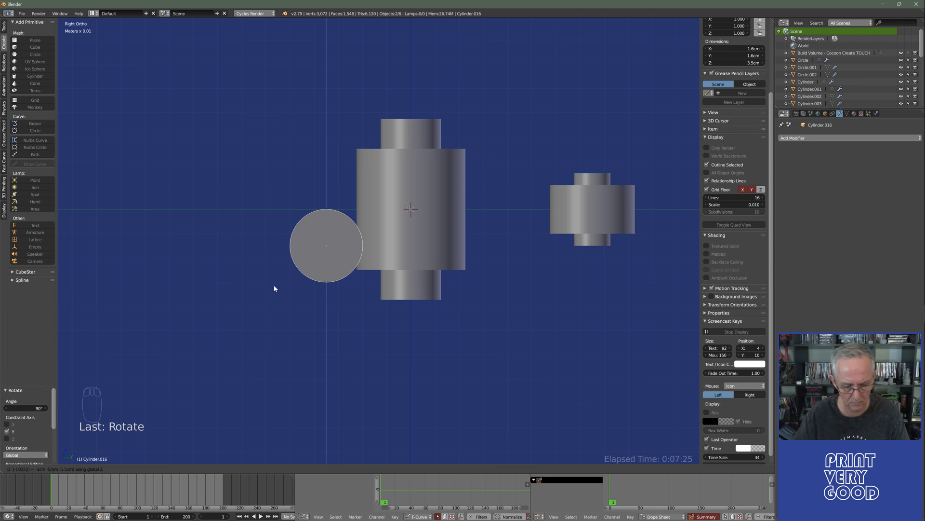
key(z)
key(Return)
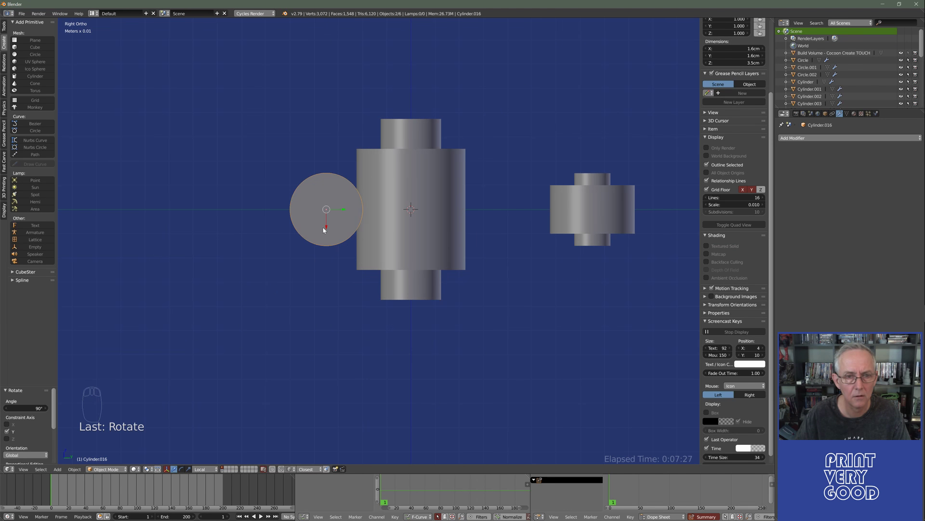
Move the lug cylinder and its hole cutter down about 1.03 cm, checking the boss's lower face alignment in wireframe and front orthographic view.
drag(324, 230, 326, 255)
scroll(770, 125, up, 5)
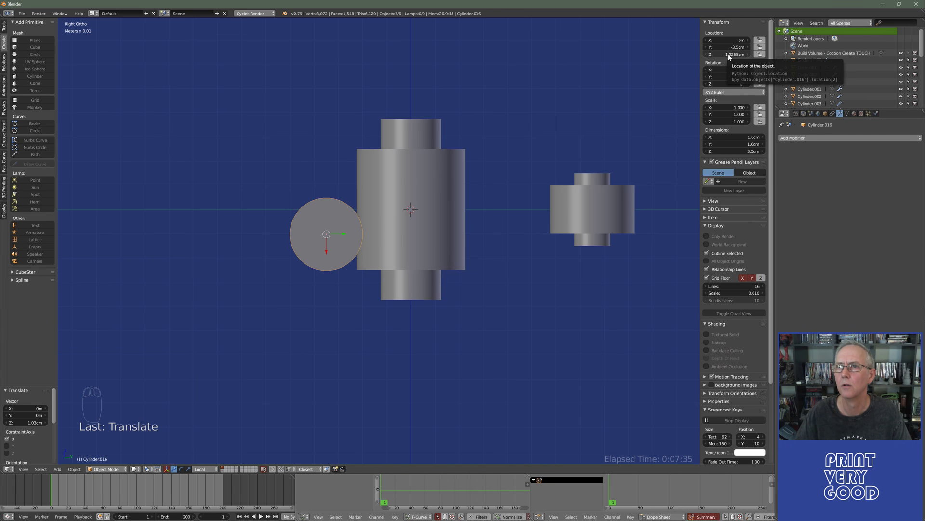
key(z)
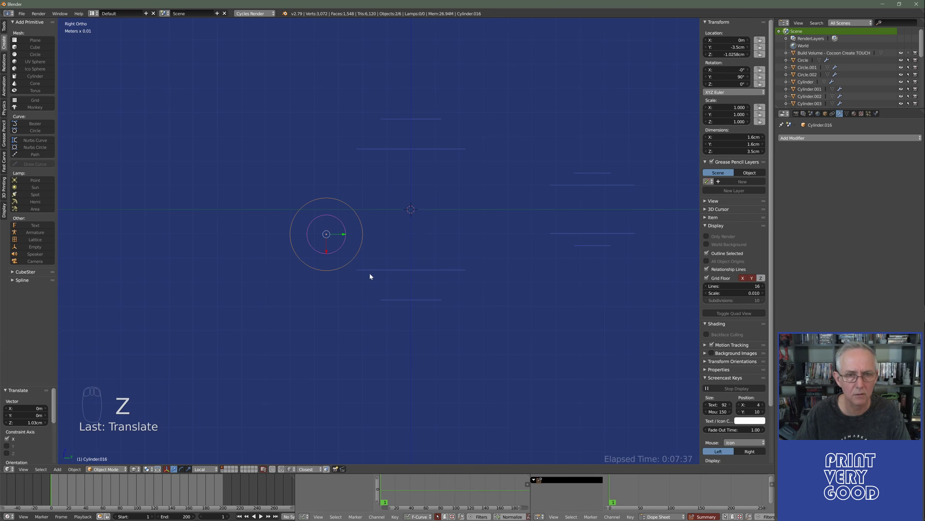
scroll(370, 276, up, 2)
key(KP_3)
key(KP_1)
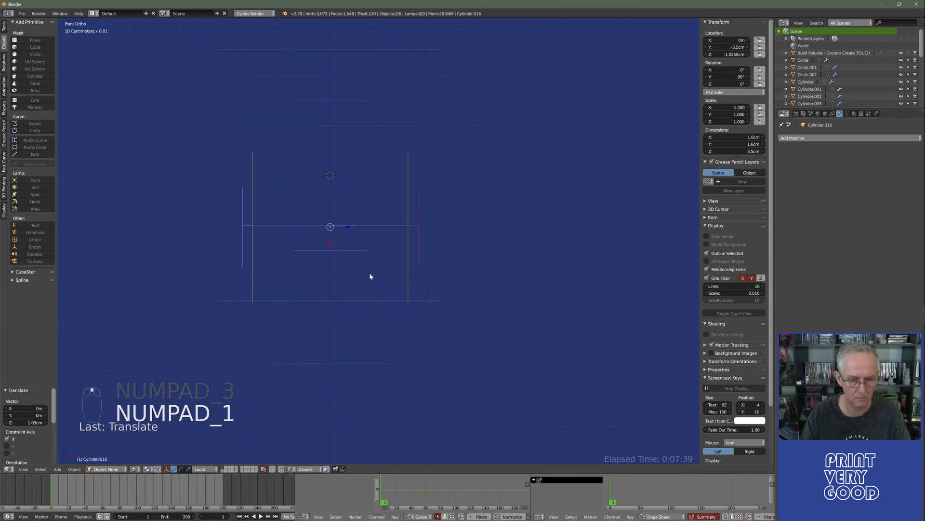
key(z)
key(Tab)
scroll(369, 275, up, 3)
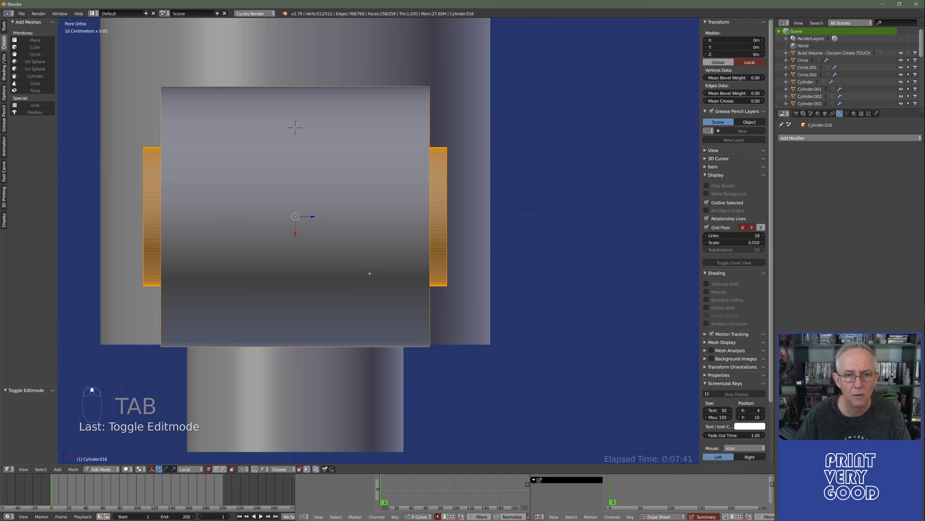
shift+middle_drag(317, 230, 355, 224)
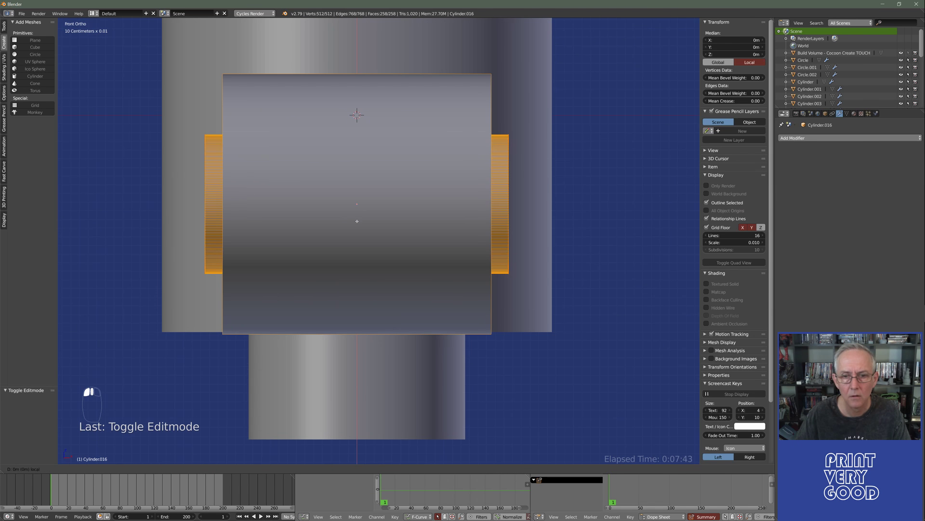
drag(357, 222, 357, 214)
key(ctrl+z)
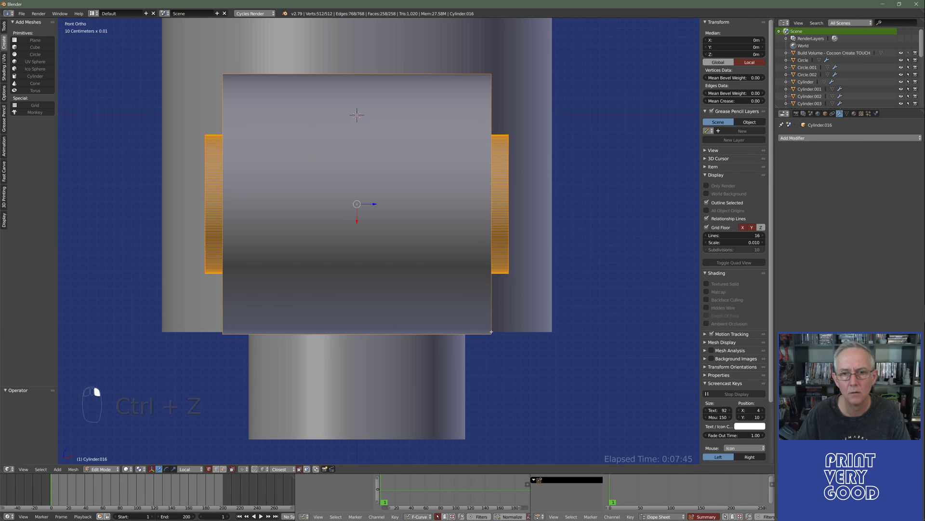
key(Tab)
Align the lug cylinder's lower edge with the boss's lower face and set its Z location to -10 mm.
right_click(373, 246)
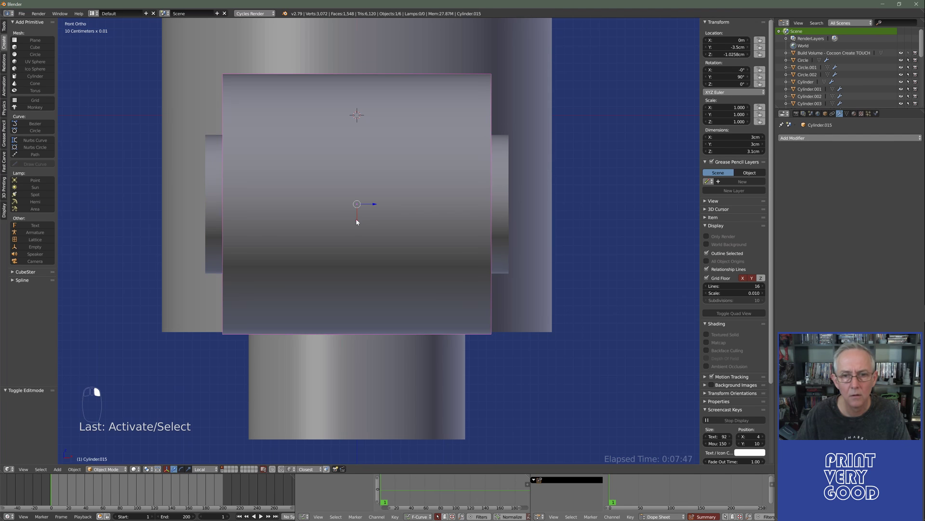
drag(356, 219, 356, 217)
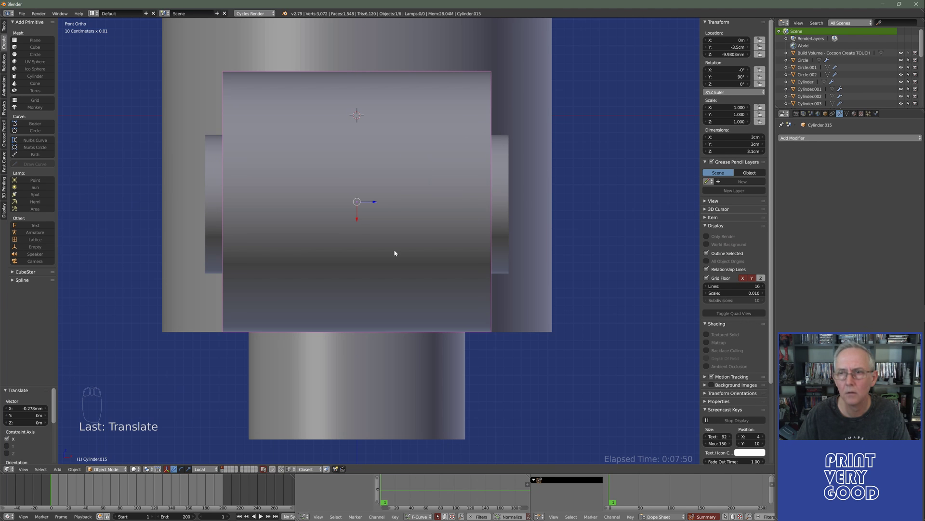
click(732, 55)
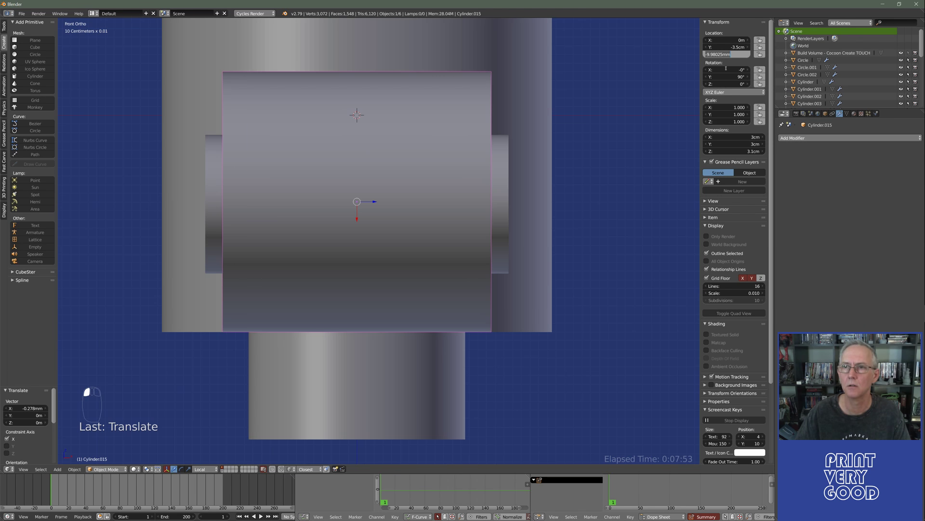
text(-10mm)
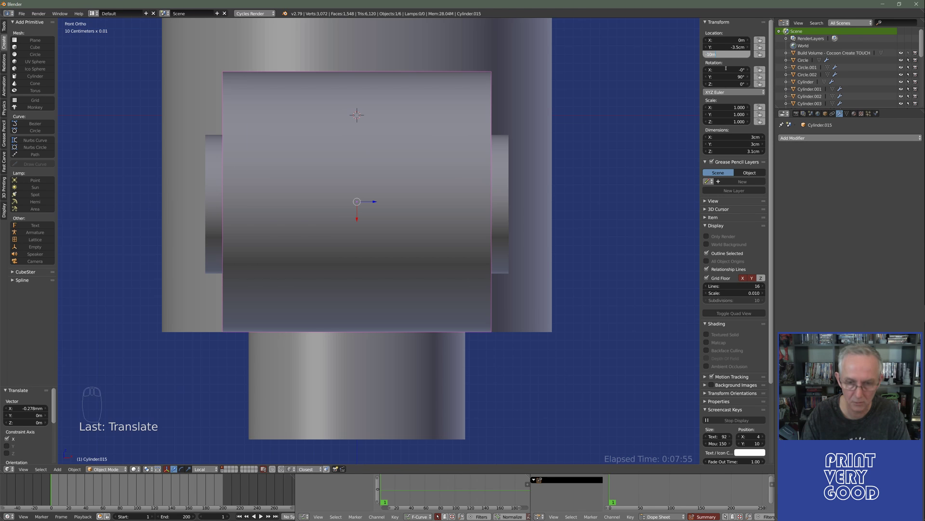
key(Return)
Set the Z location of the lug's 8 mm radius hole cutter to -10 mm.
right_click(501, 175)
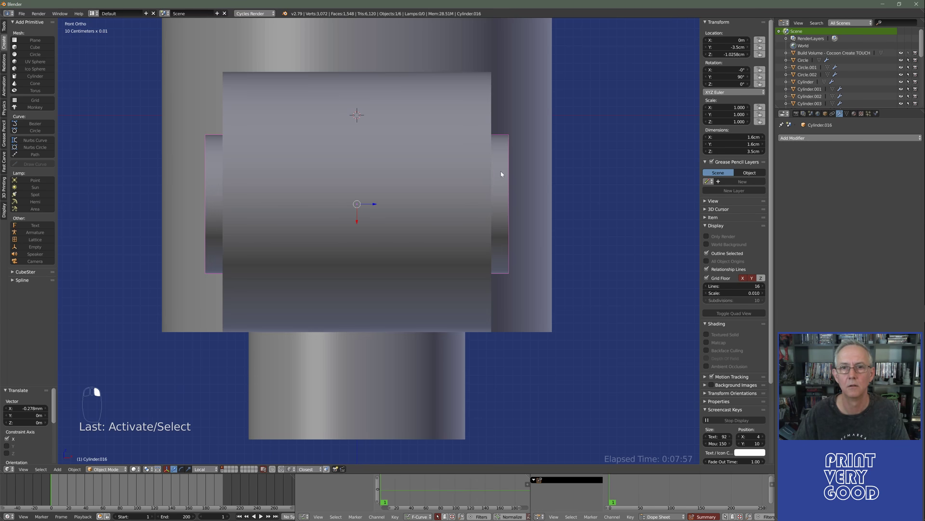
middle_drag(581, 148, 440, 174)
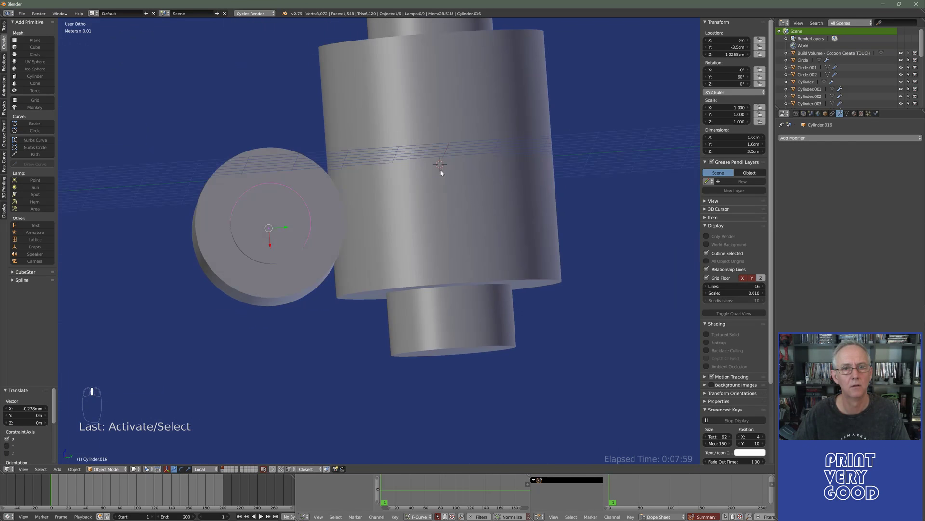
click(728, 54)
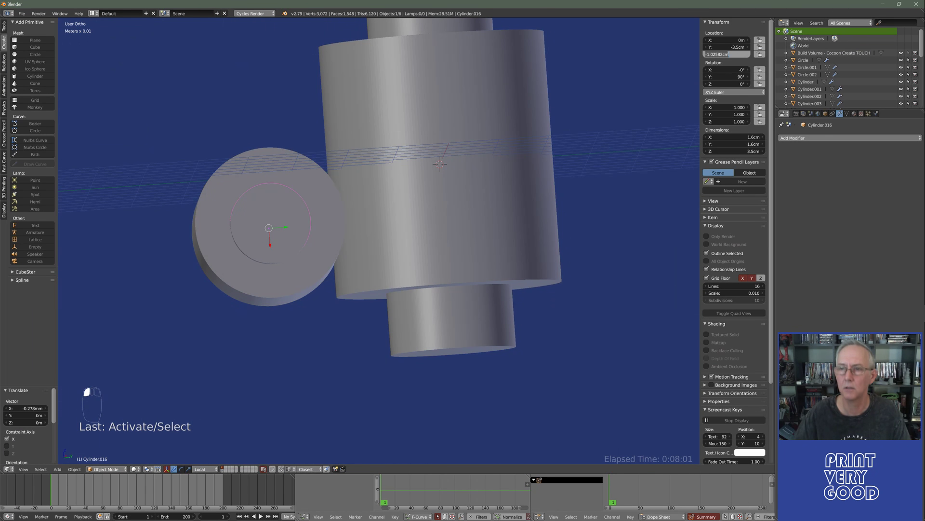
key(BackSpace)
key(Return)
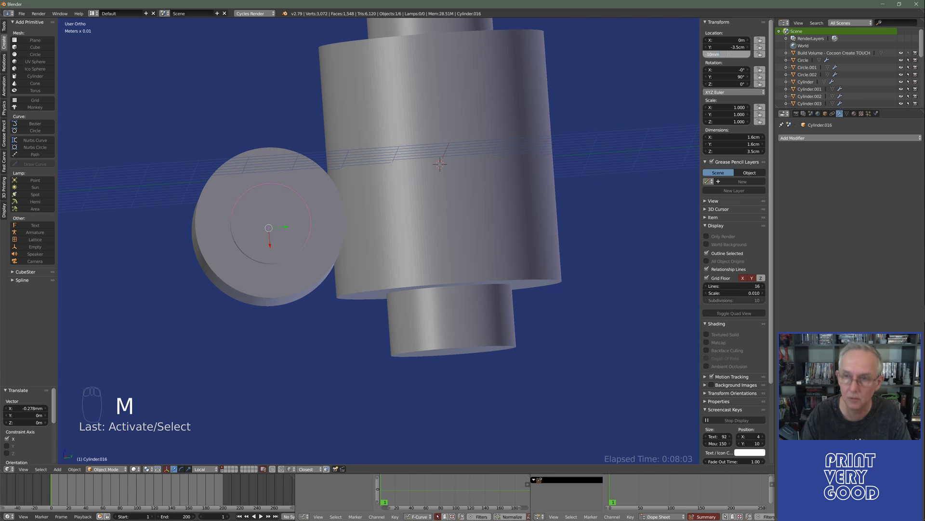
Compare how the boss, lower arm and fork end line up in the Photos drawing with the cylinders in the Blender model.
middle_drag(425, 236, 274, 224)
right_click(270, 226)
mouse_move(310, 273)
middle_down()
mouse_move(305, 256)
mouse_move(307, 264)
middle_up()
key(alt+Tab)
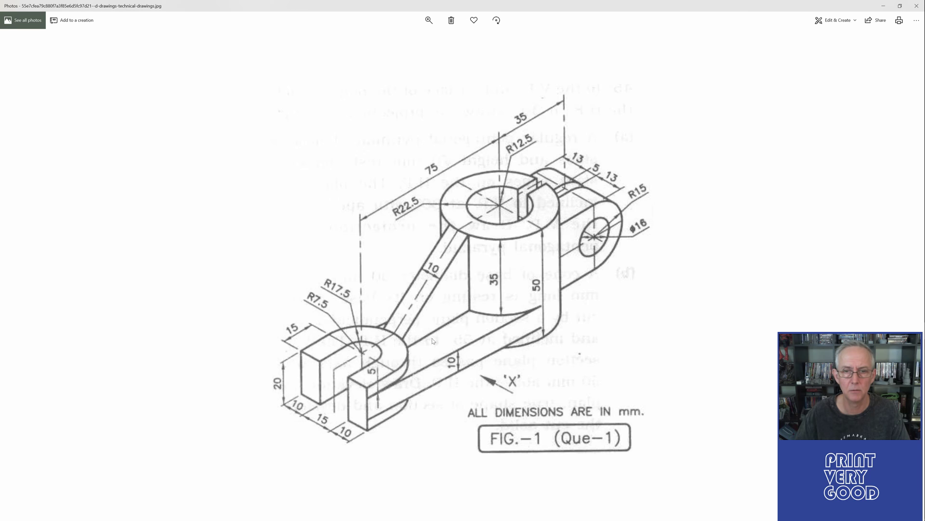
drag(407, 364, 367, 311)
key(alt+Tab)
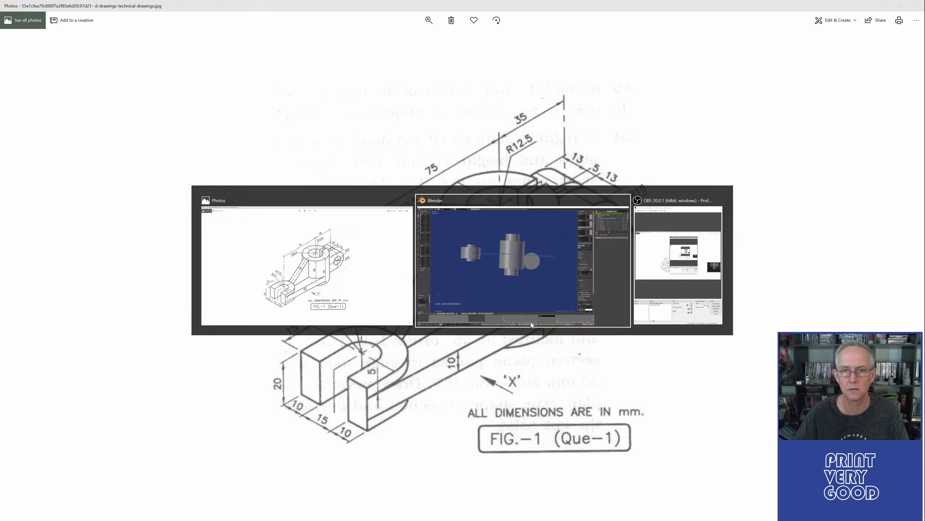
right_click(403, 254)
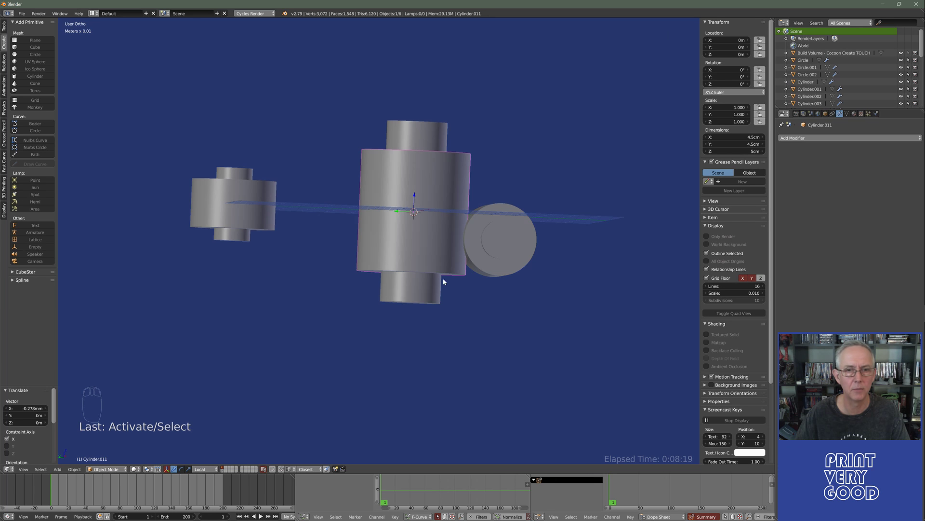
middle_drag(444, 282, 413, 225)
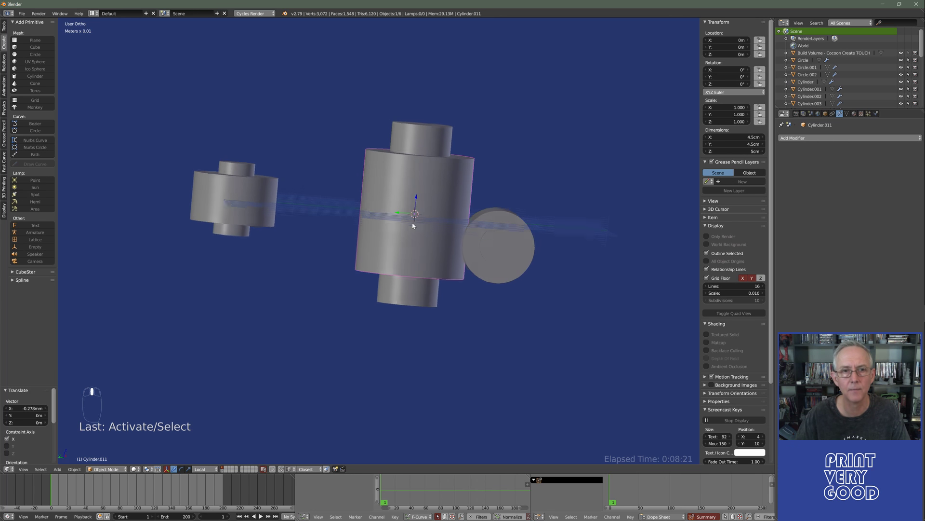
key(alt+Tab)
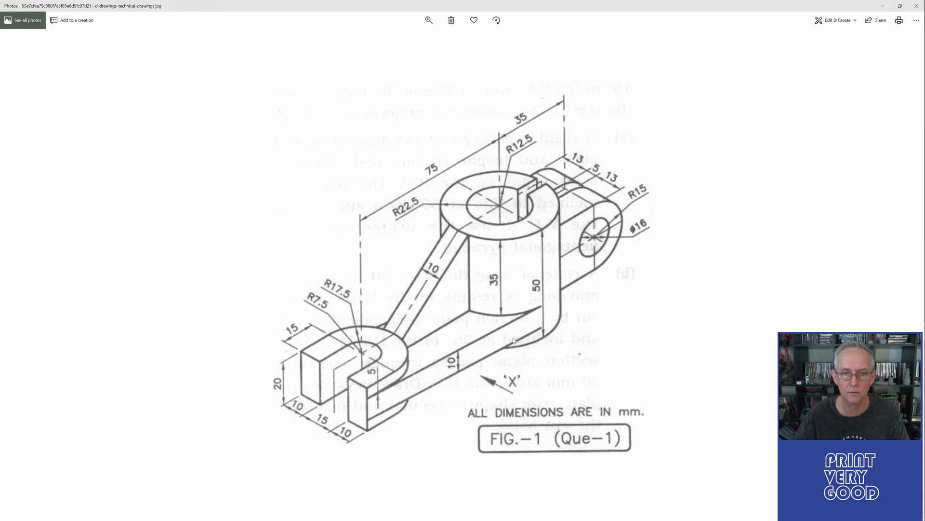
key(alt+Tab)
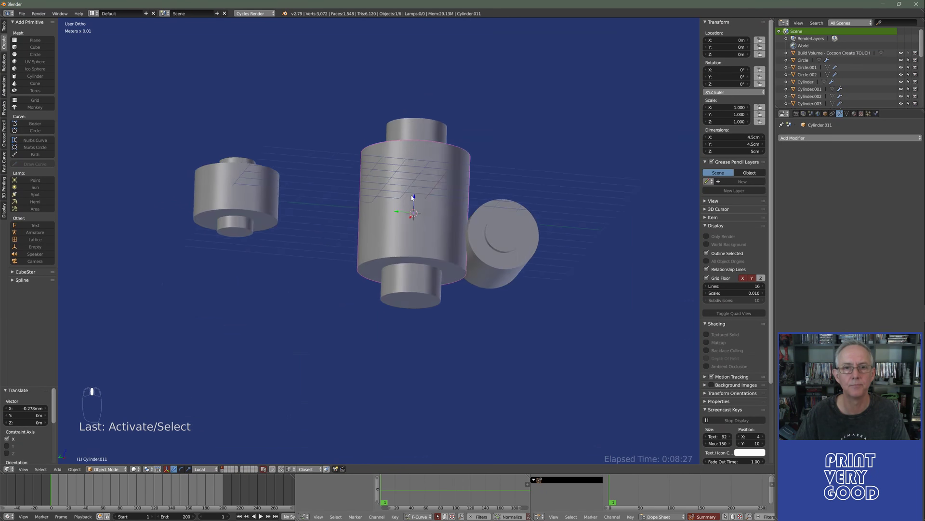
Snap the 3D cursor to the boss cylinder's bottom face and set the boss's origin to the cursor.
key(Tab)
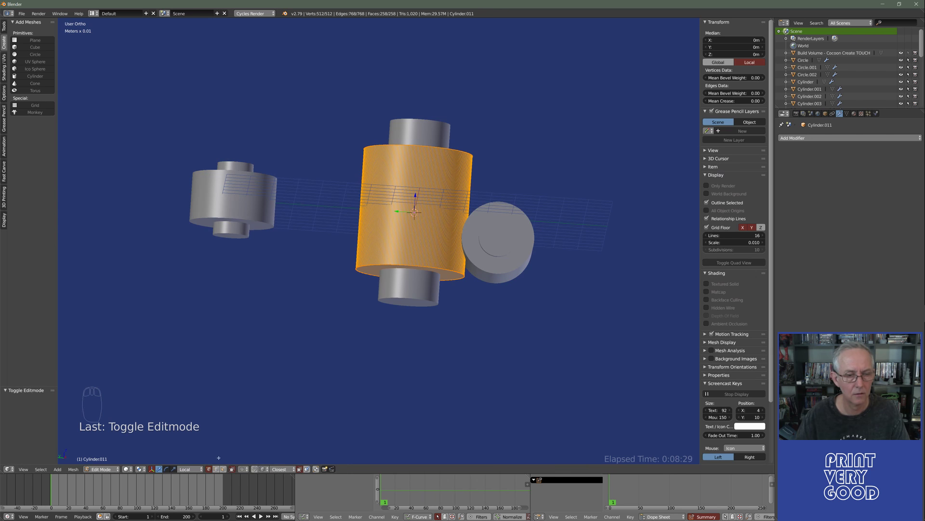
click(224, 469)
right_click(448, 274)
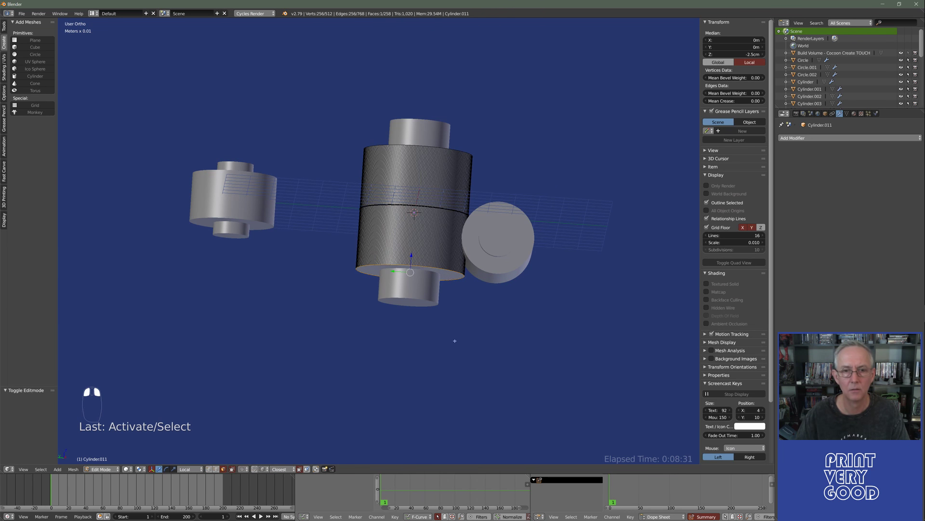
key(shift+s)
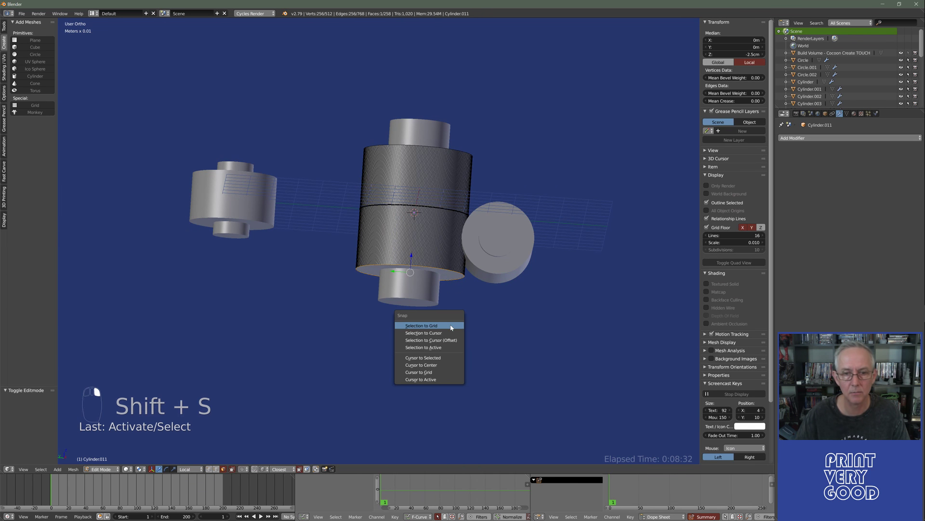
click(436, 356)
key(Tab)
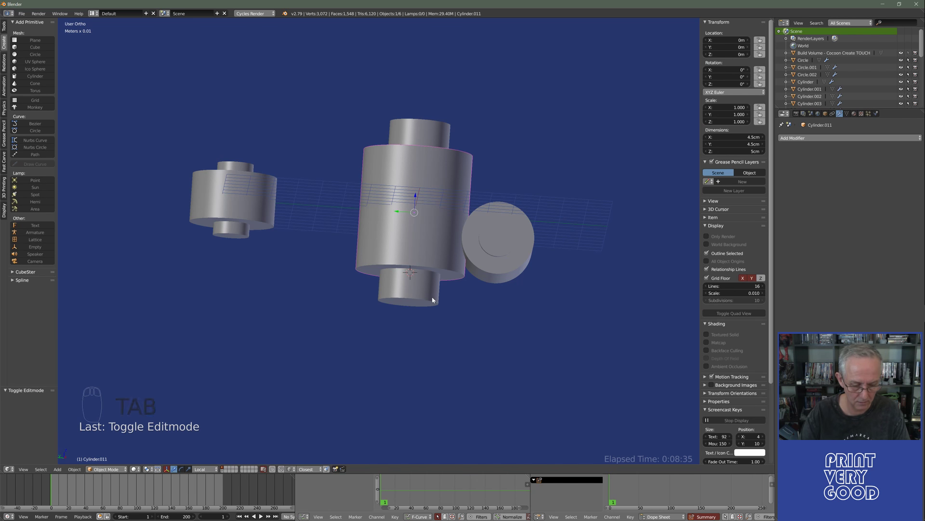
key(ctrl+alt+shift+c)
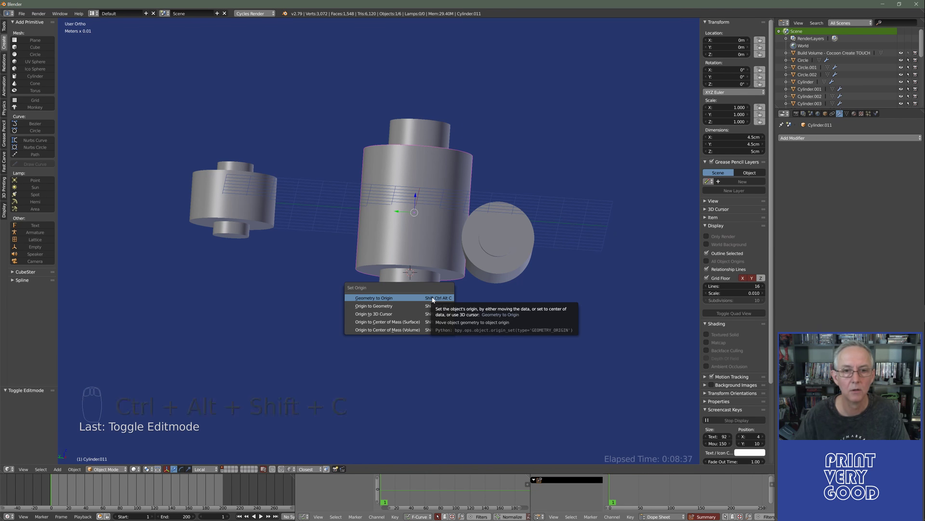
click(392, 313)
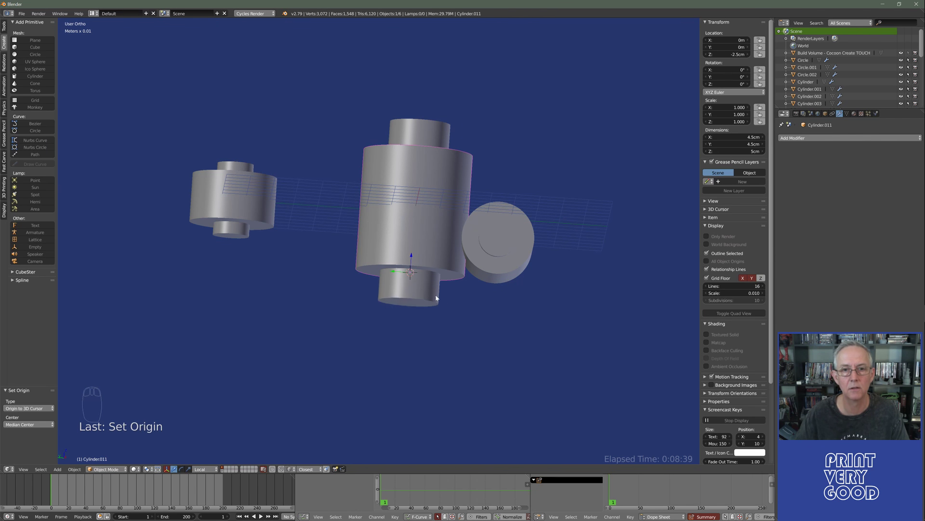
Select the boss, the lug cylinder and the lug's hole cutter together and join them into one object.
middle_drag(436, 298, 390, 317)
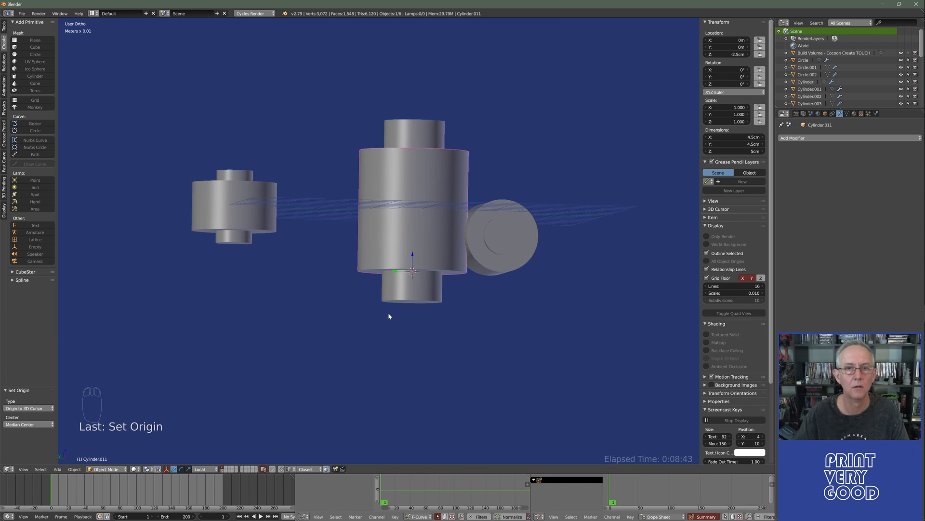
scroll(389, 316, up, 3)
middle_drag(444, 253, 423, 201)
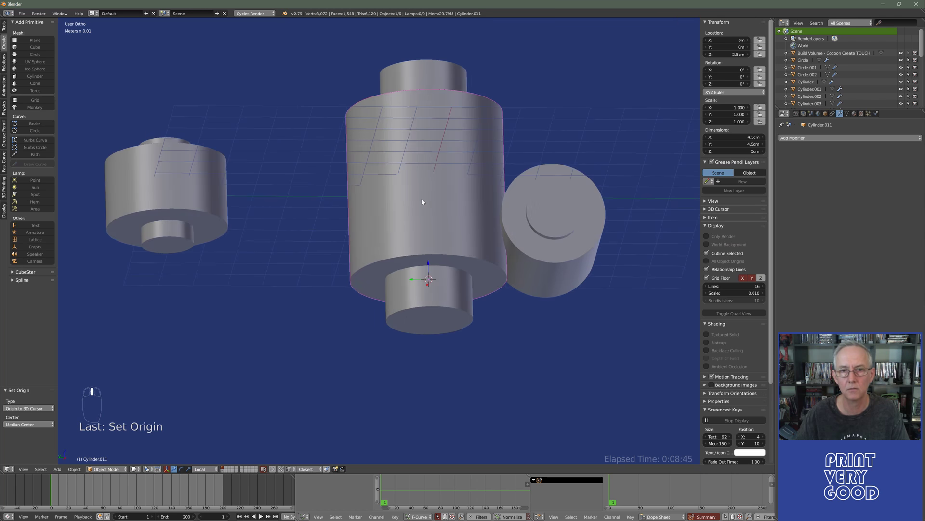
right_click(512, 224)
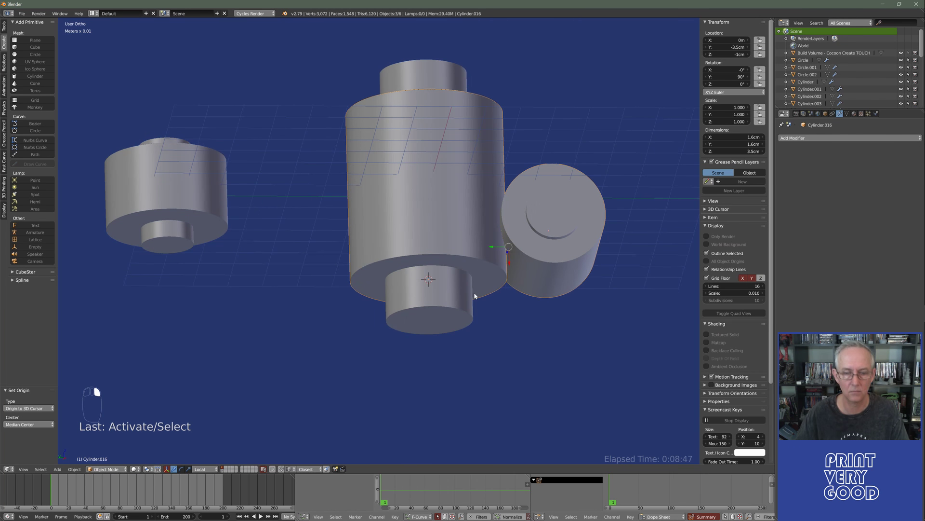
key(z)
middle_drag(481, 290, 455, 282)
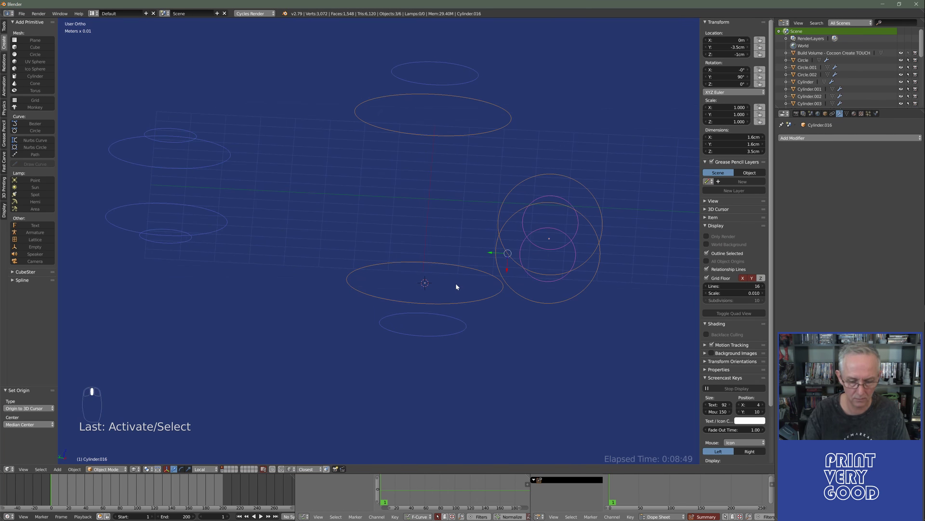
key(ctrl+j)
key(z)
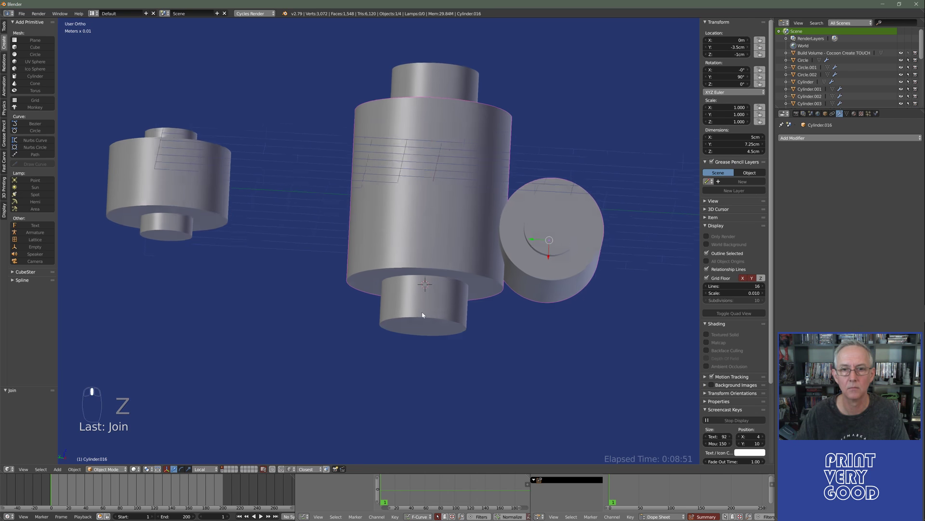
Snap the 3D cursor to the boss's bottom face and set the joined boss and lug object's origin to the cursor.
key(Tab)
middle_drag(423, 315, 472, 282)
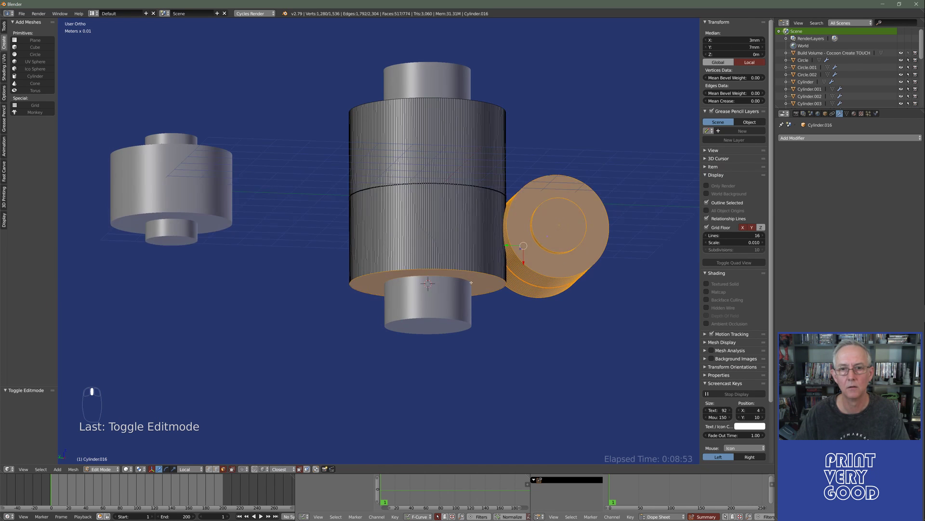
right_click(482, 284)
key(shift+s)
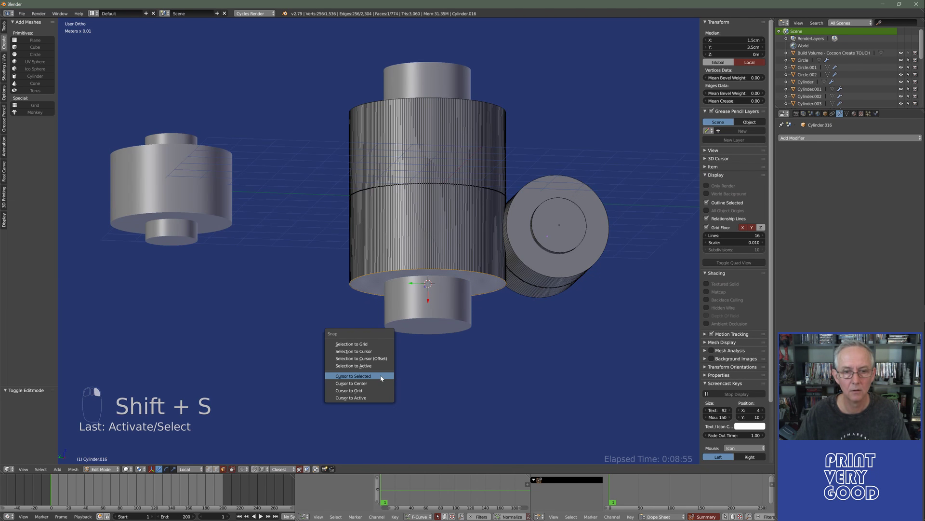
click(381, 375)
key(Tab)
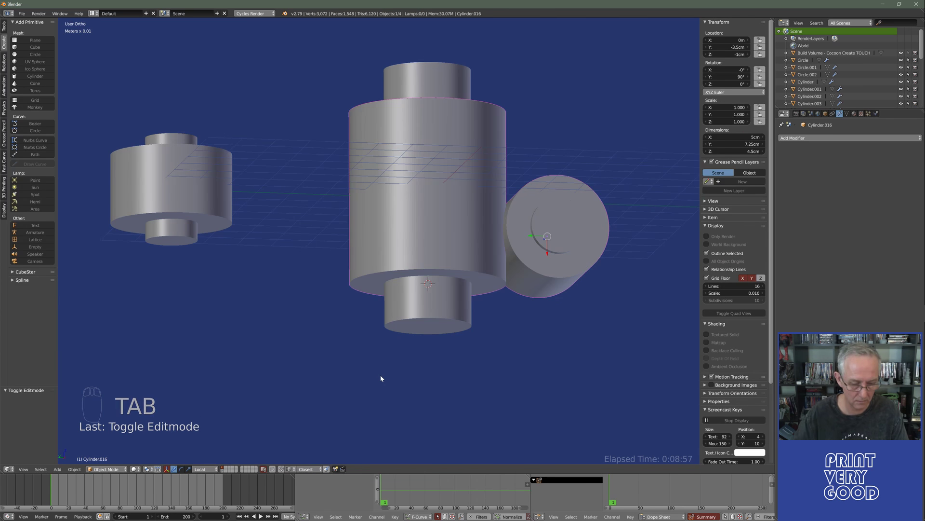
key(ctrl+alt+shift+c)
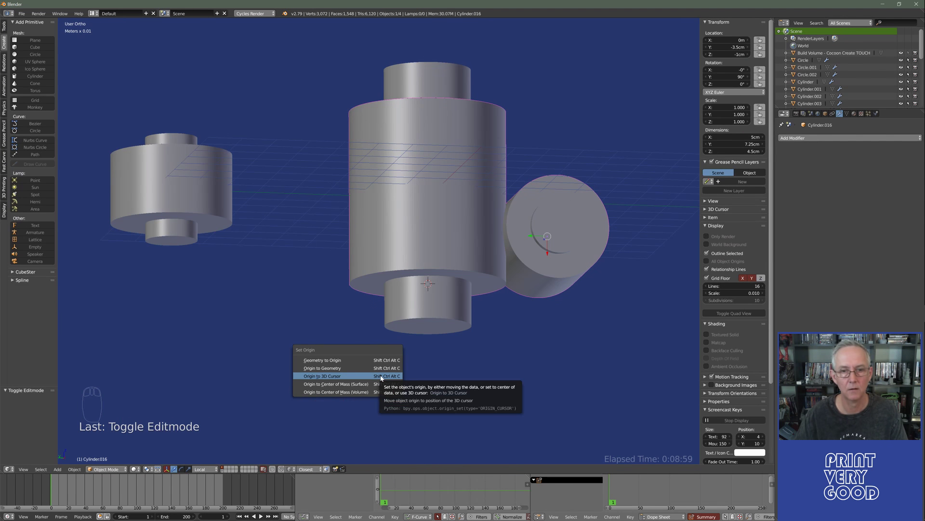
click(381, 376)
Set the Z location of the joined boss and lug object to 0.
middle_drag(377, 347, 378, 273)
click(727, 54)
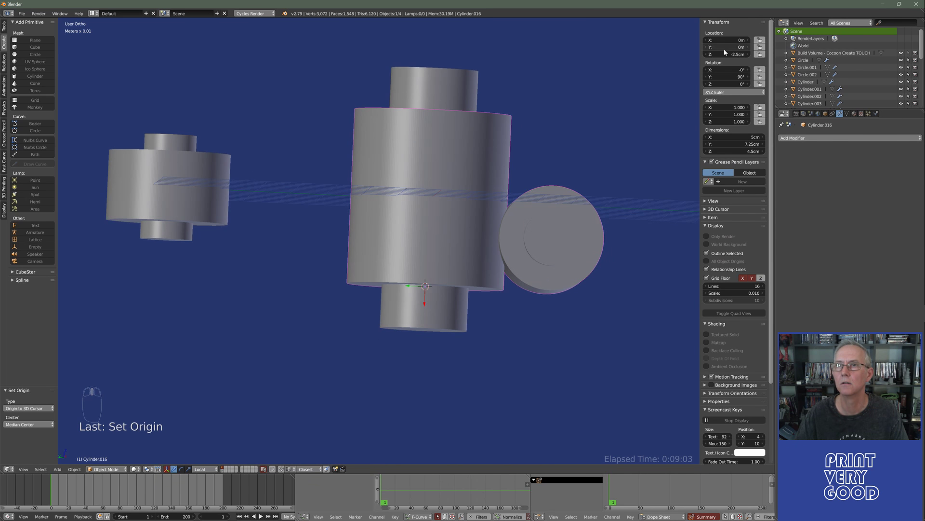
text(0)
key(Return)
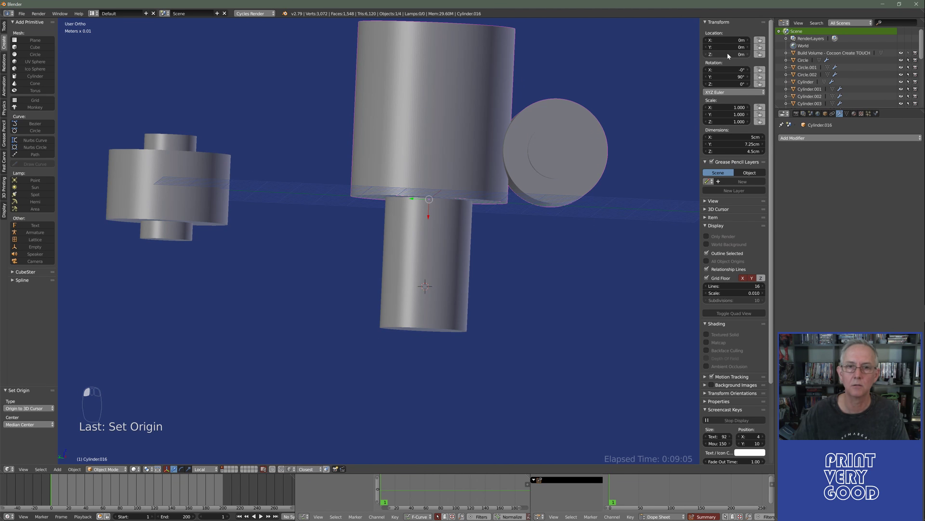
Snap the 3D cursor to the bottom face of the fork-end cylinder and set that cylinder's origin to the cursor.
scroll(444, 250, down, 4)
middle_drag(444, 250, 311, 318)
scroll(369, 291, up, 3)
right_click(287, 277)
key(Tab)
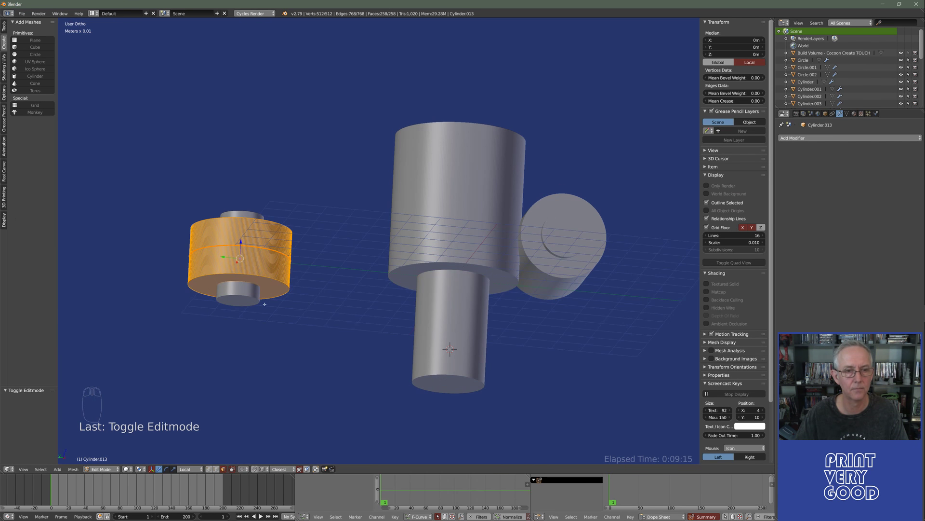
right_click(270, 293)
key(shift+s)
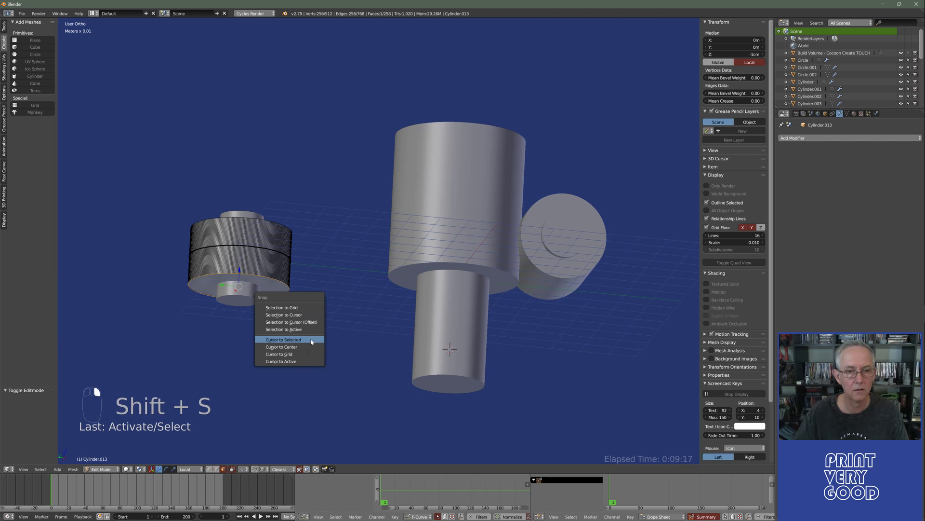
click(311, 338)
key(Tab)
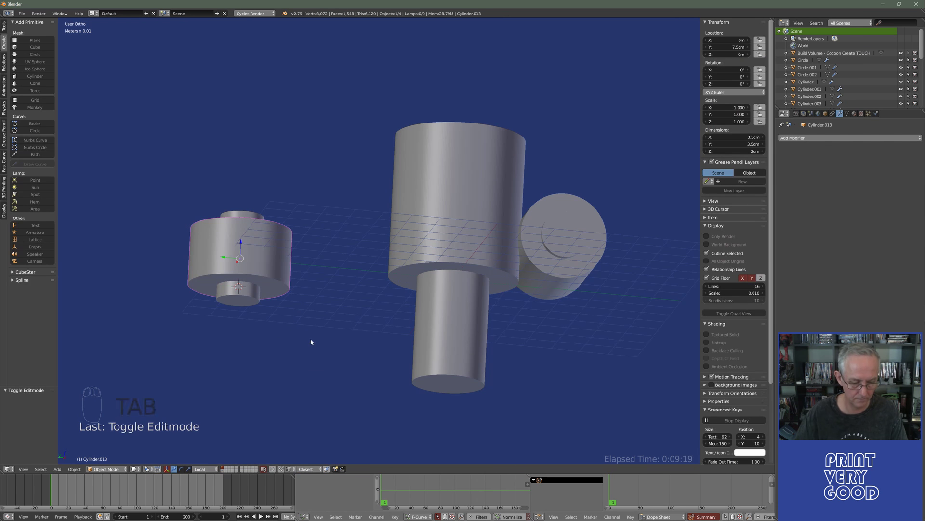
key(ctrl+alt+shift+c)
click(314, 309)
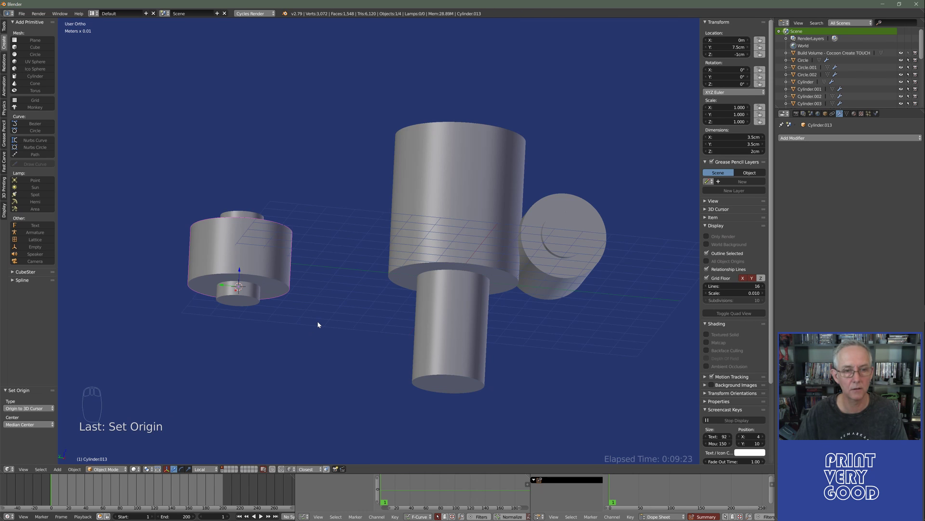
Set the fork-end cylinder's Z location to 0.
click(727, 54)
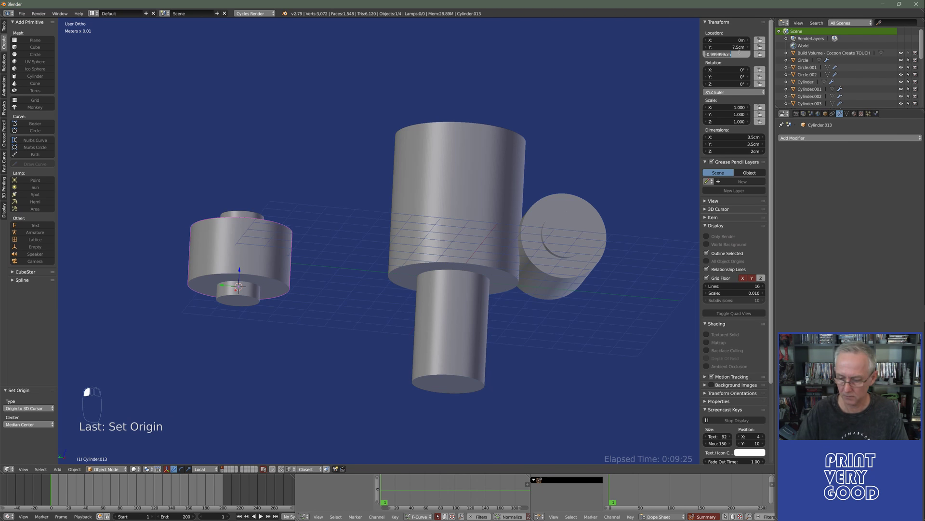
text(0)
key(Return)
Examine the base alignment of the cylinders from the back and left, and compare it with the Photos drawing.
middle_drag(395, 291, 392, 323)
key(KP_1)
key(ctrl+KP_1)
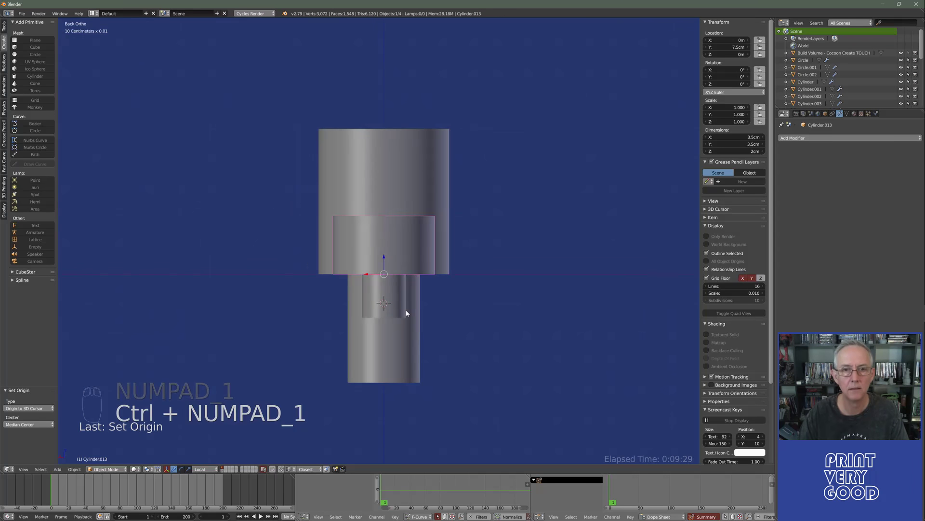
key(ctrl+KP_3)
ctrl+scroll(484, 268, up, 1)
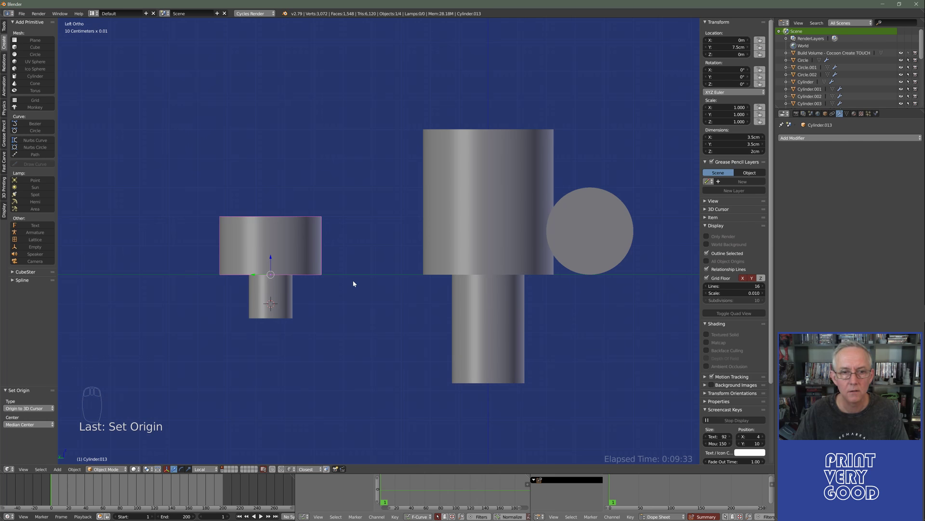
key(alt+Tab)
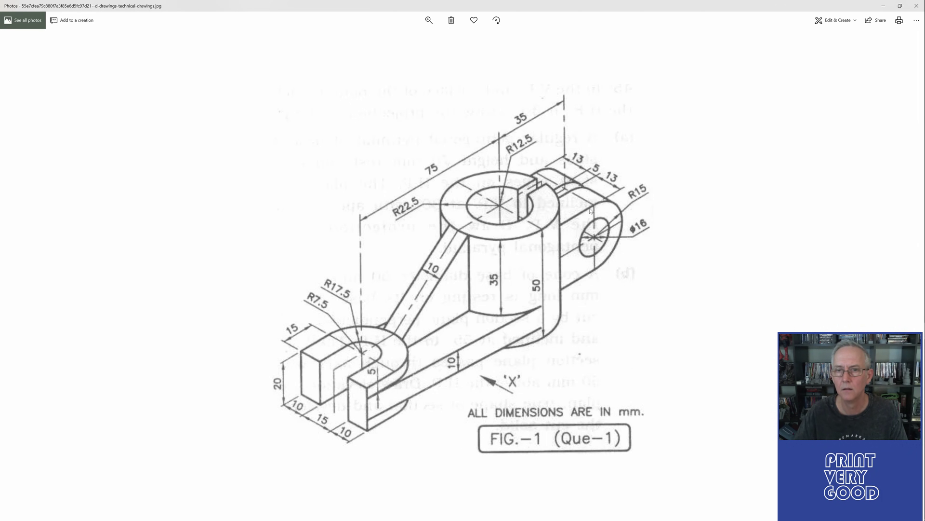
key(alt+Tab)
middle_drag(473, 355, 394, 325)
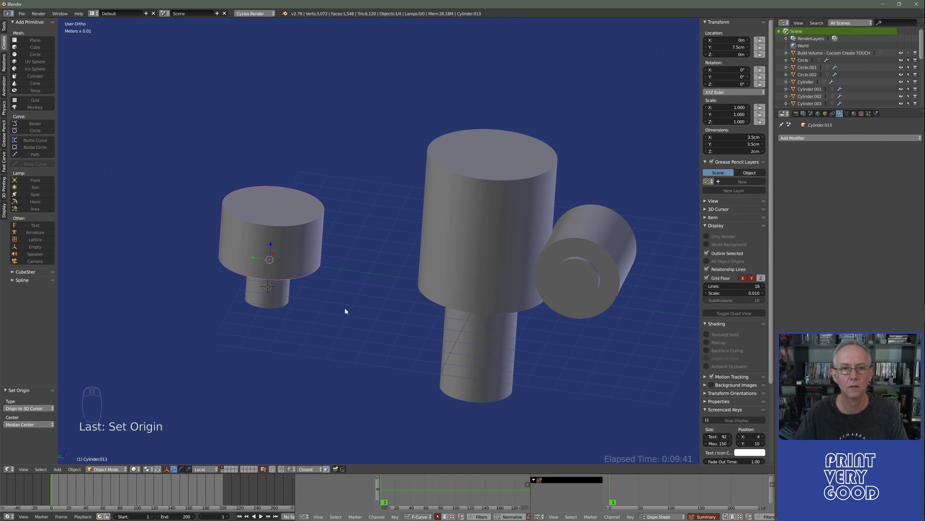
Raise the boss's central hole cutter about 2.74 cm along Z so it passes through both ends of the boss.
right_click(282, 303)
middle_drag(469, 330, 463, 289)
right_click(521, 311)
drag(491, 247, 483, 166)
middle_drag(483, 166, 533, 151)
Apply the rotation and scale of the joined boss and lug object.
right_click(543, 142)
key(ctrl+a)
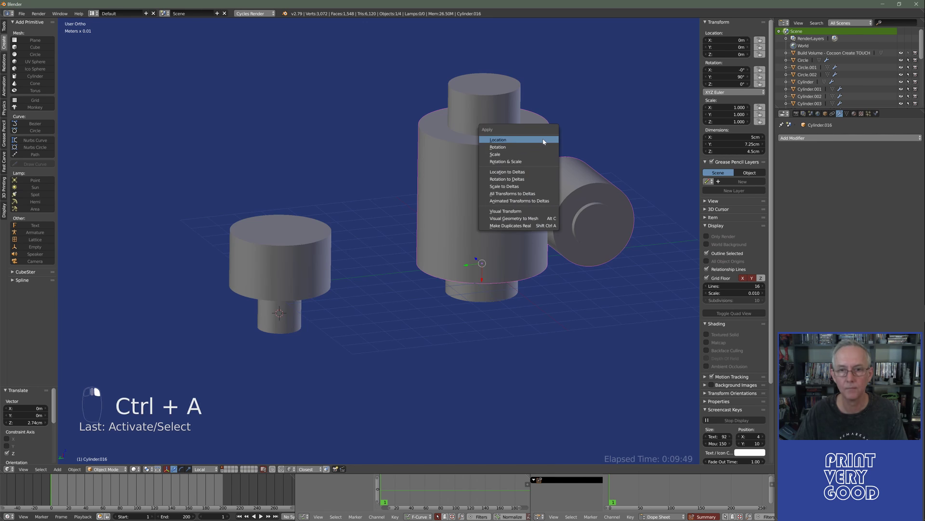
click(508, 161)
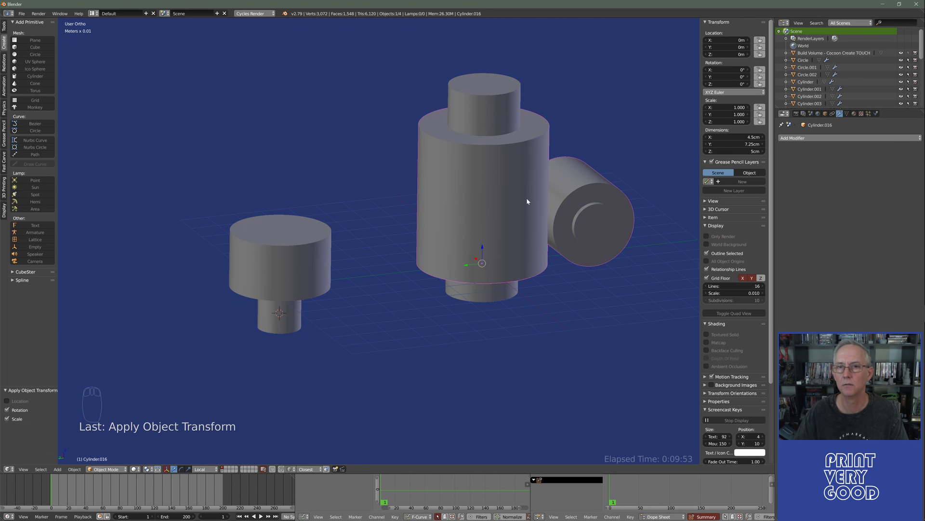
Cut the boss's bore with a Boolean Difference modifier using the central hole cutter and the Carve solver, and apply it.
right_click(509, 99)
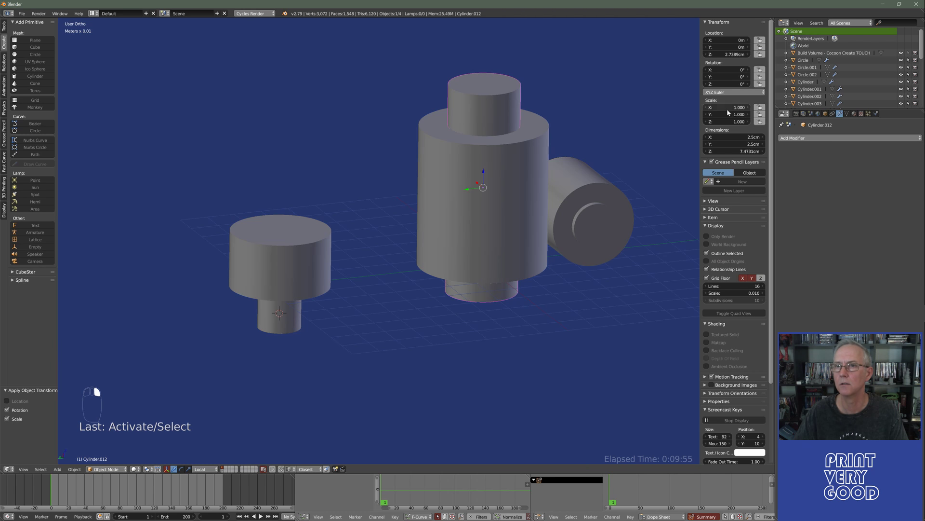
click(783, 138)
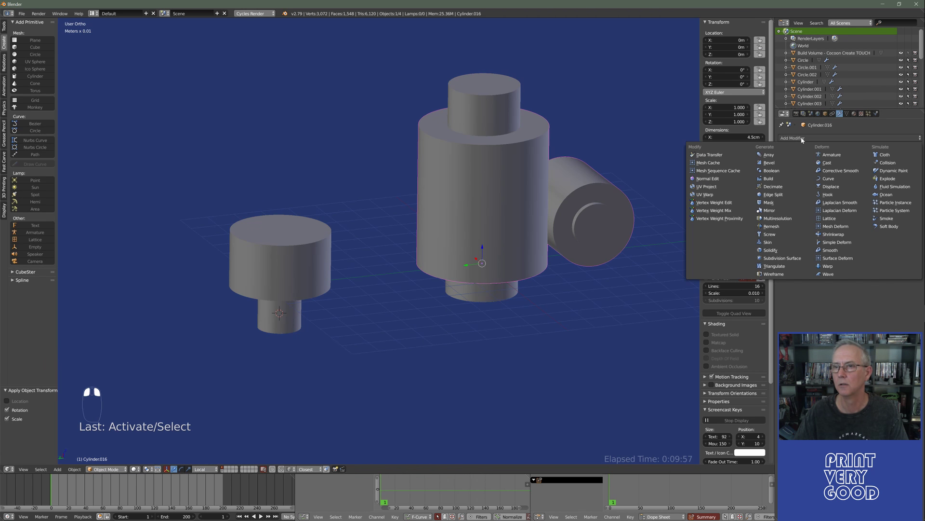
click(783, 178)
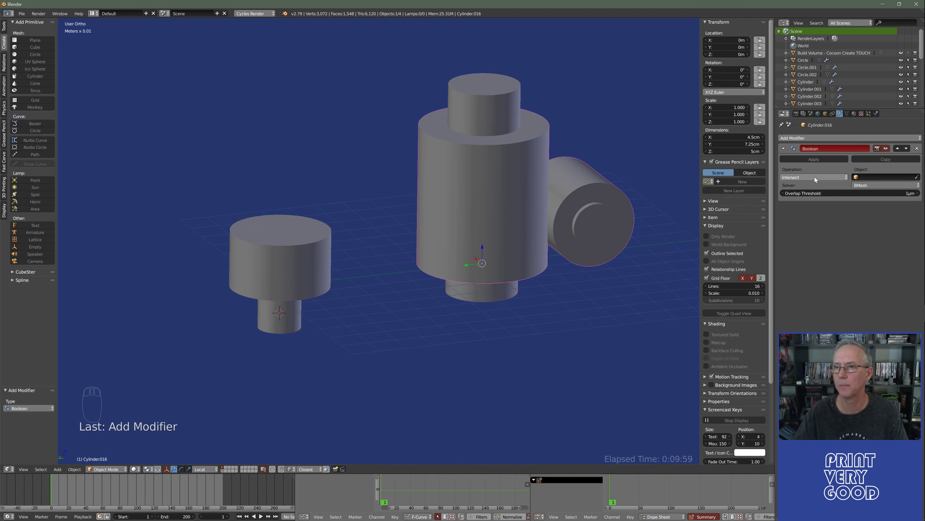
click(814, 177)
click(797, 157)
click(881, 186)
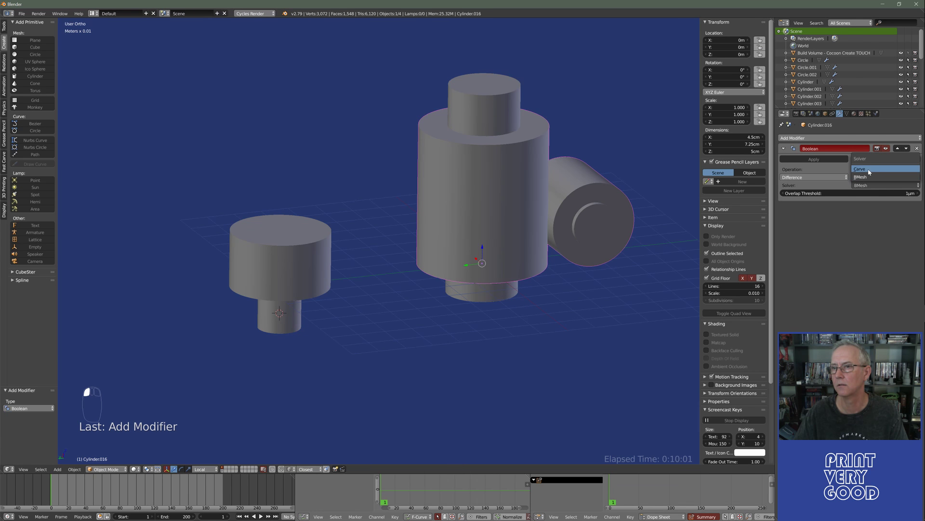
click(881, 176)
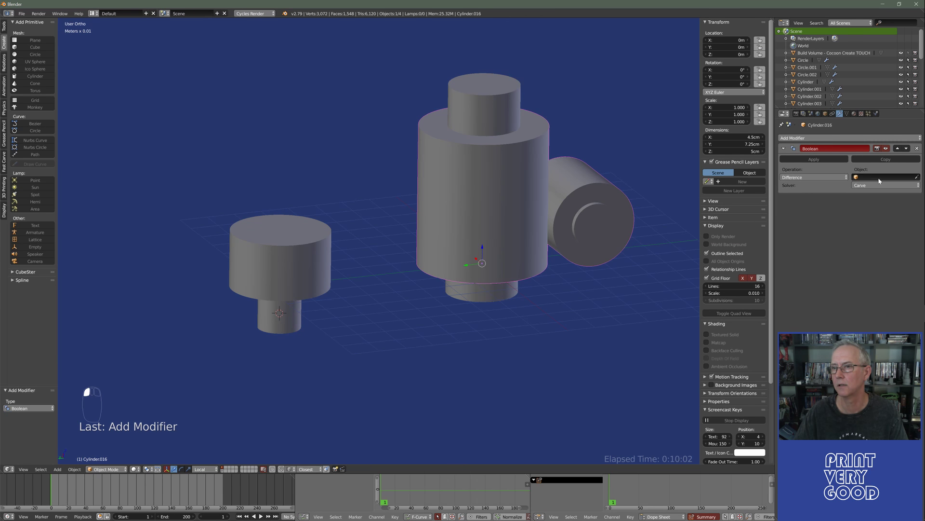
click(502, 83)
key(z)
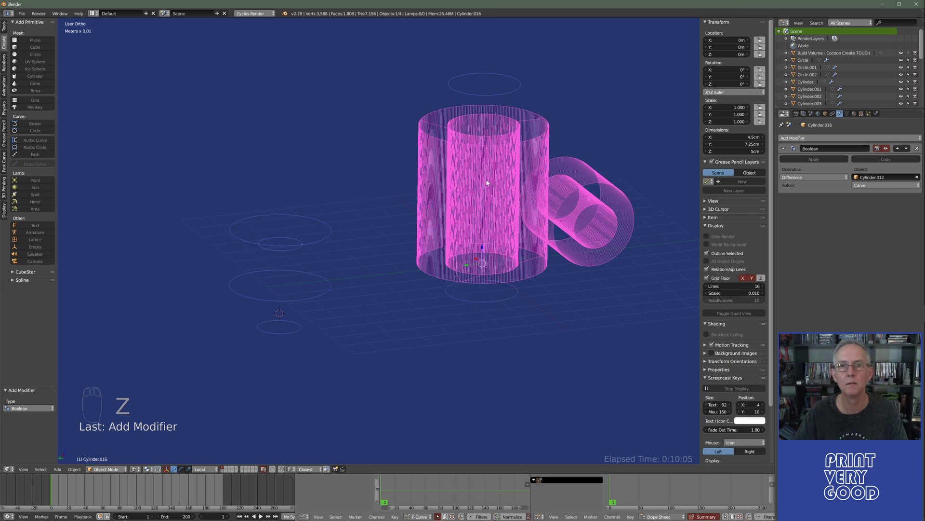
click(786, 159)
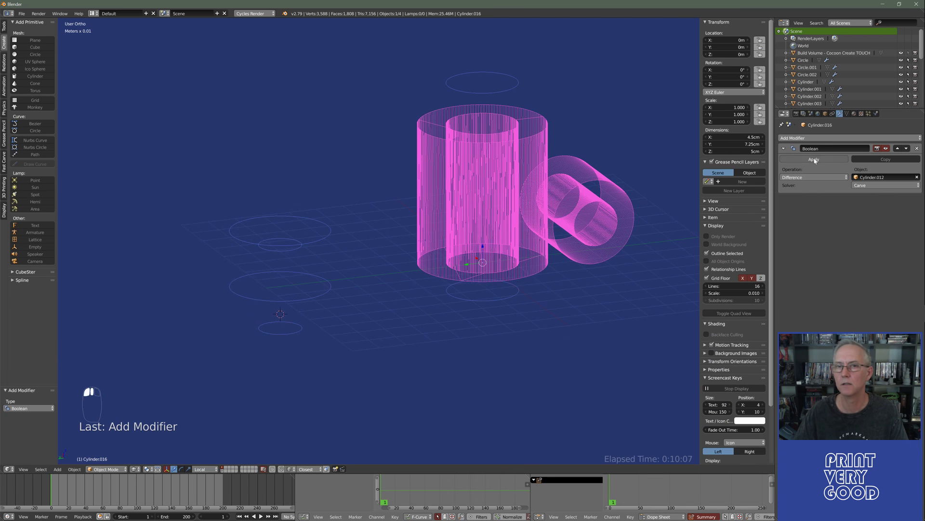
Delete the central hole cutter from the boss and return to solid shading.
right_click(516, 85)
key(Delete)
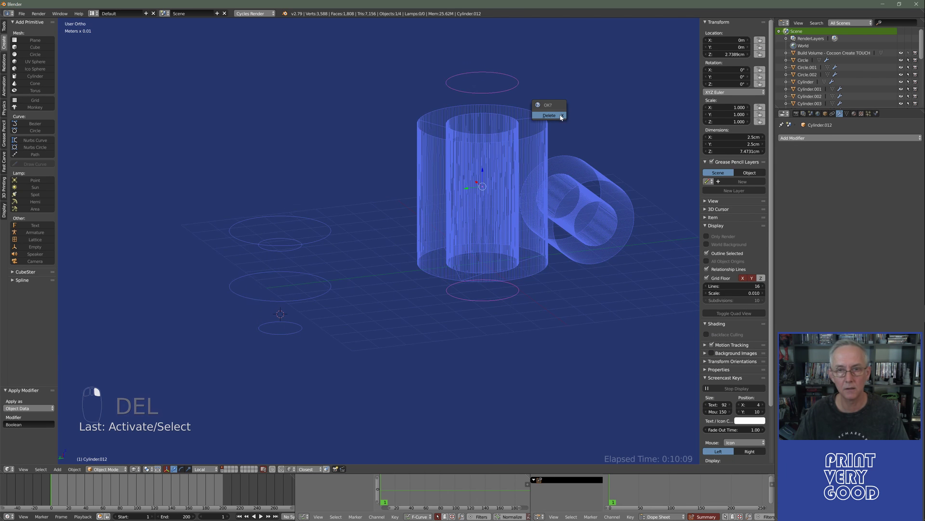
click(559, 115)
key(z)
middle_drag(493, 218, 436, 269)
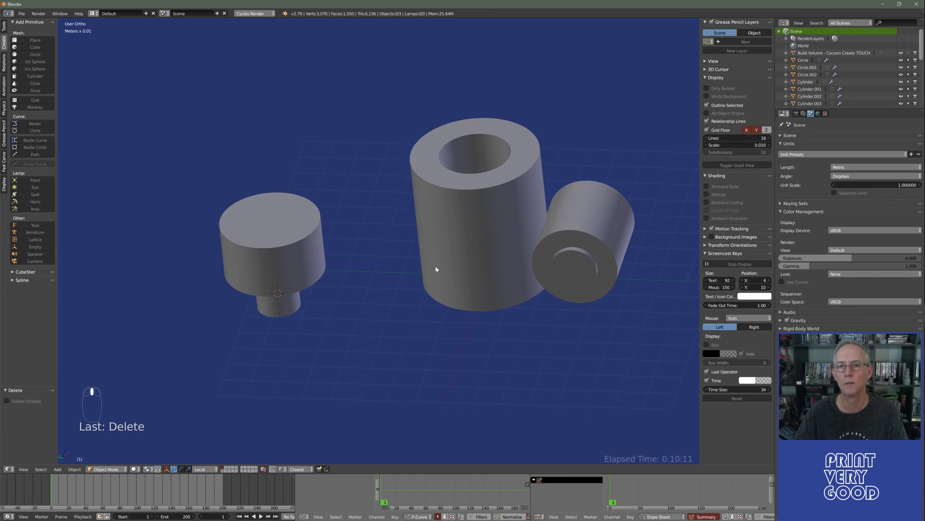
Separate the lug's outer cylinder from the joined boss mesh into its own object.
right_click(608, 218)
middle_drag(608, 218, 488, 242)
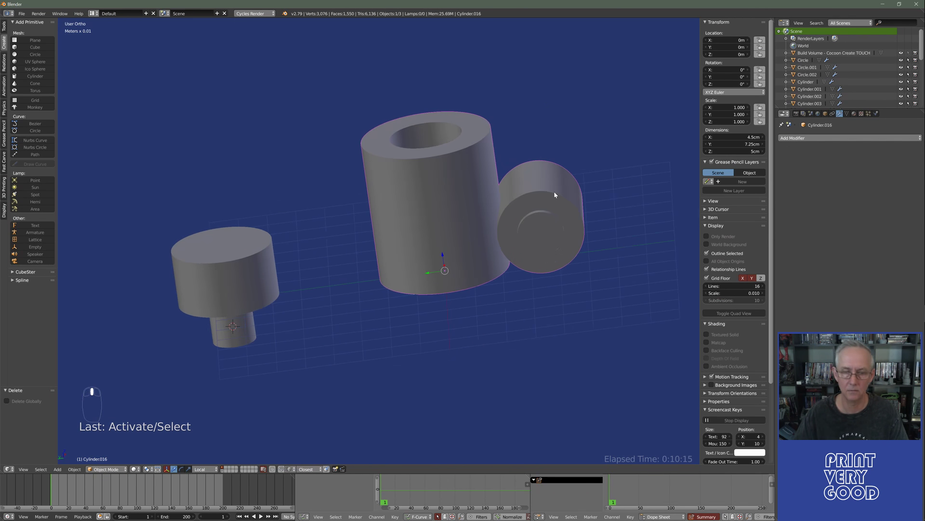
key(Tab)
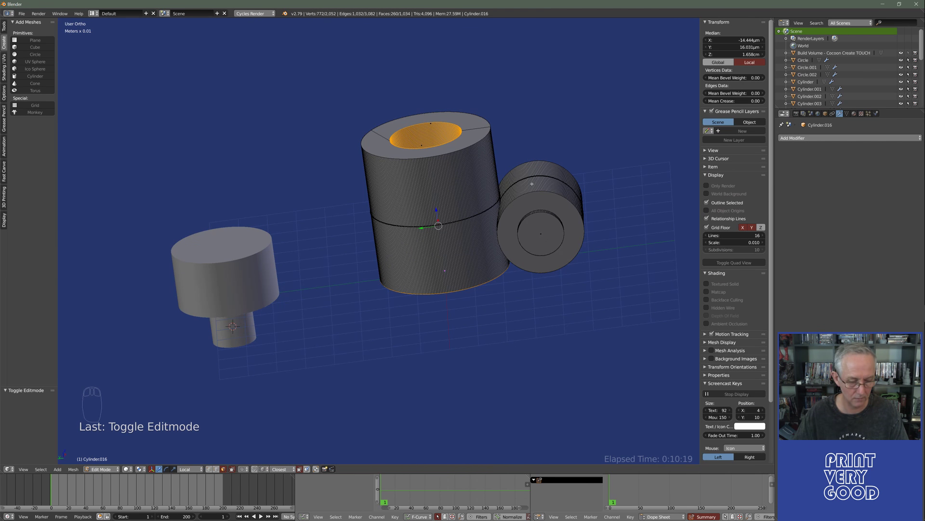
key(a)
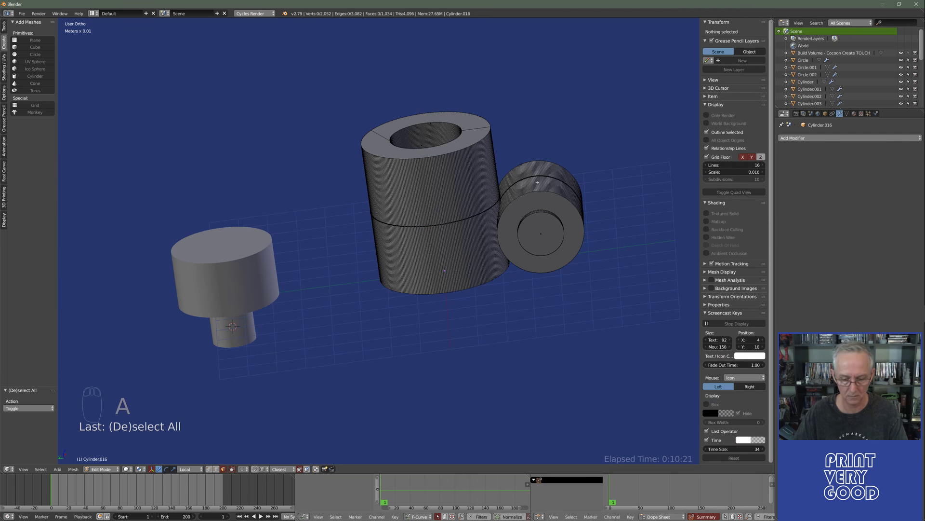
key(l)
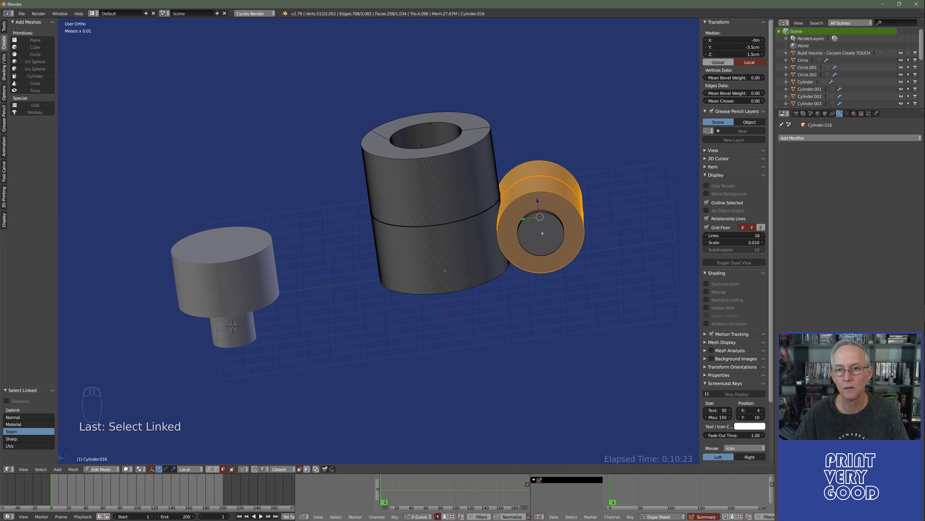
key(p)
click(542, 232)
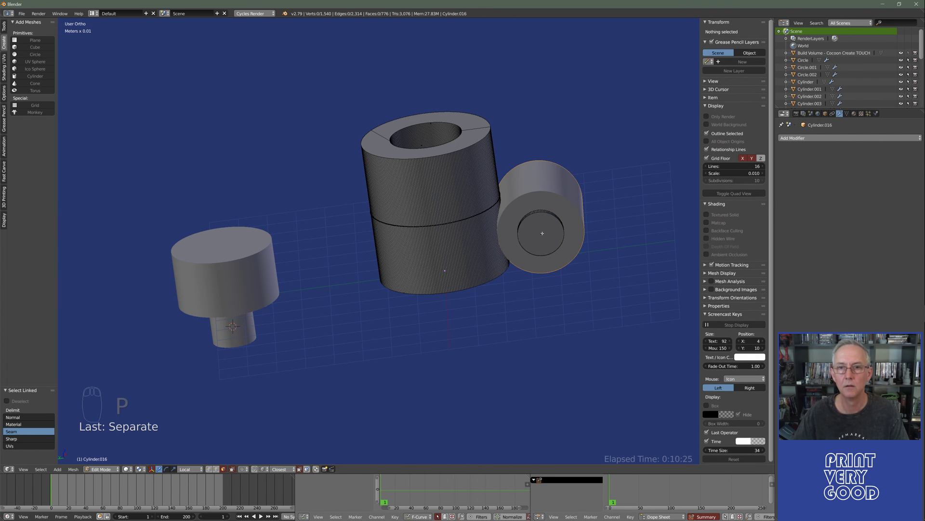
key(Tab)
Separate the lug's hole cutter from the boss mesh into its own object and select it.
right_click(544, 227)
key(Tab)
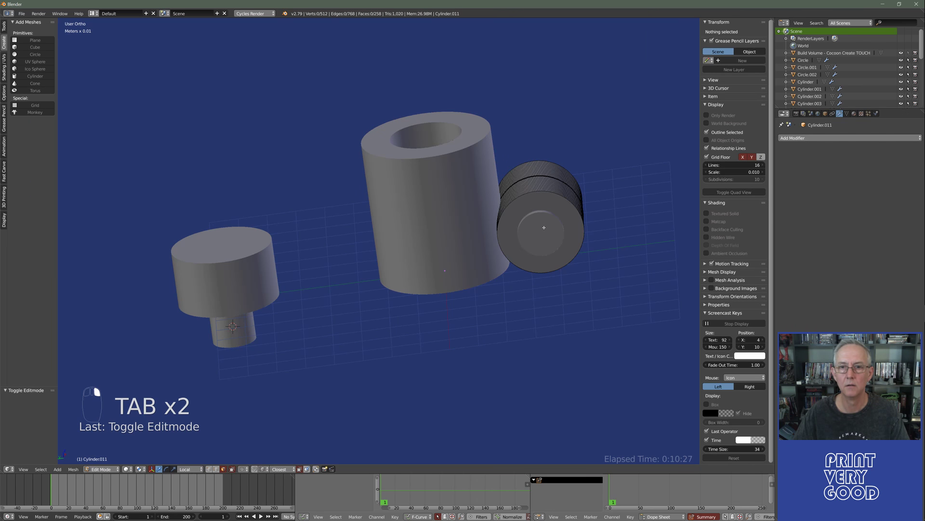
key(Tab)
right_click(543, 227)
key(Tab)
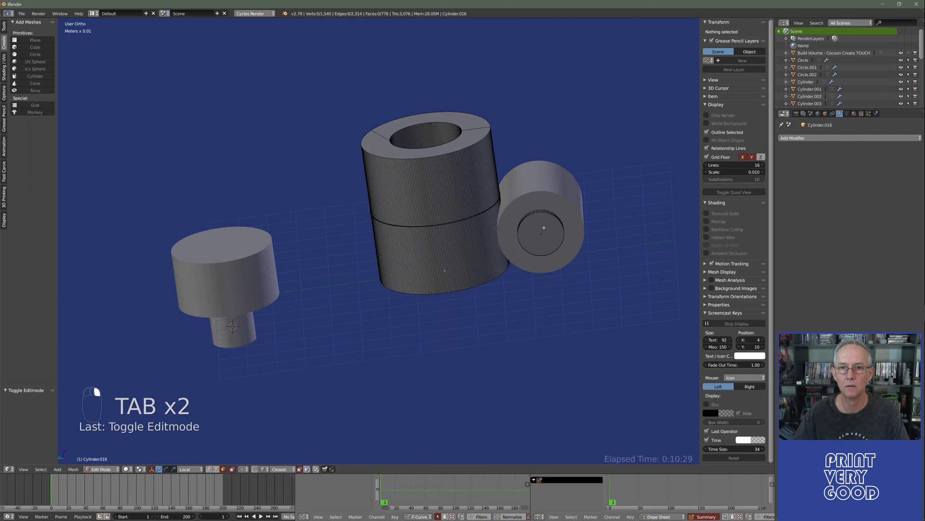
key(l)
key(p)
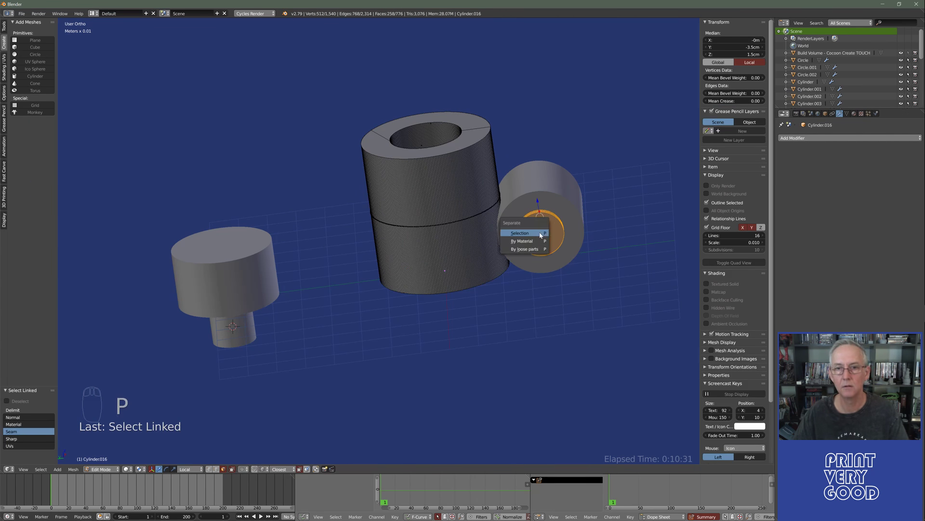
click(543, 233)
key(Tab)
right_click(549, 229)
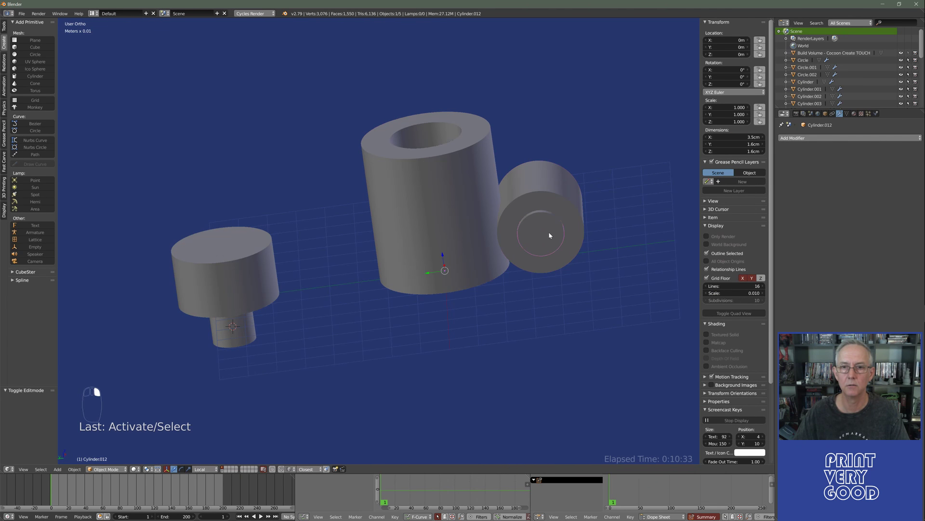
Cut the lug's hole with a Boolean Difference modifier using its hole cutter and the Carve solver, and apply it.
right_click(549, 232)
right_click(548, 269)
middle_drag(548, 270, 537, 288)
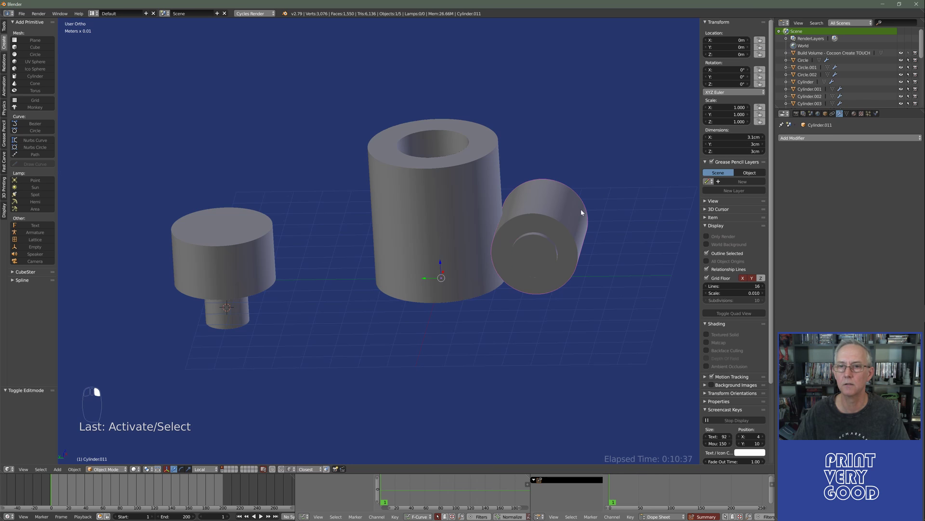
click(819, 137)
click(790, 172)
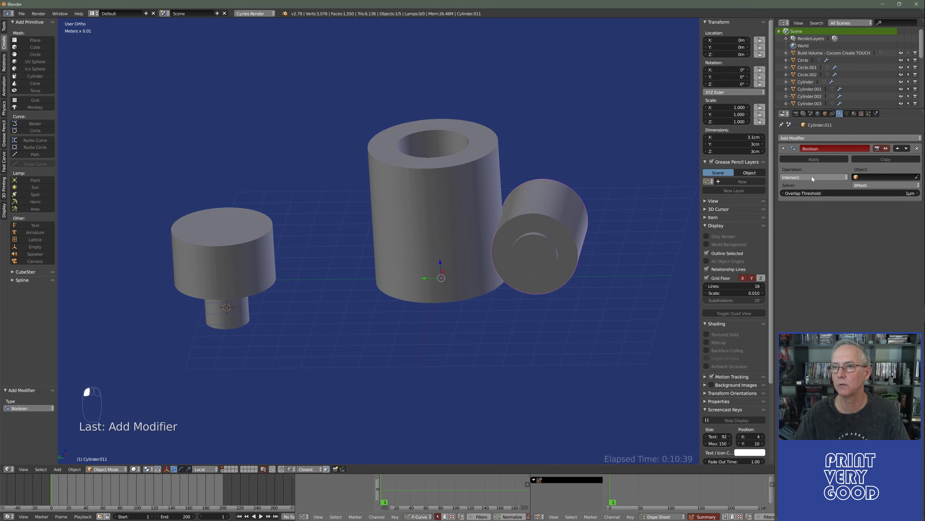
click(813, 178)
click(814, 155)
click(887, 185)
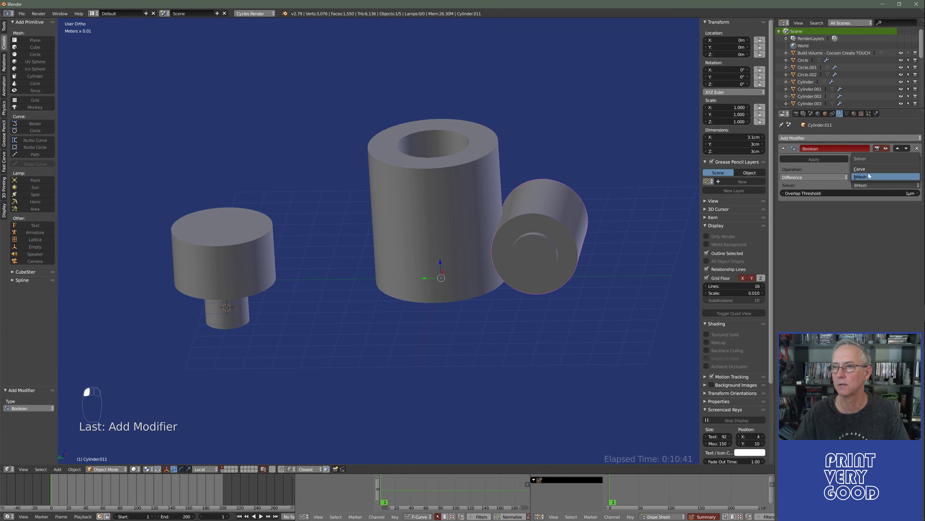
click(896, 175)
click(917, 177)
click(548, 251)
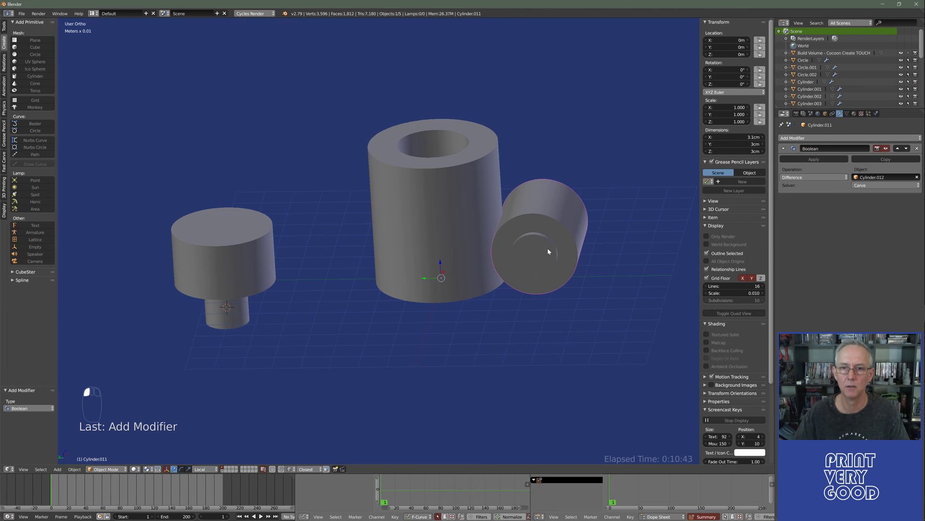
key(z)
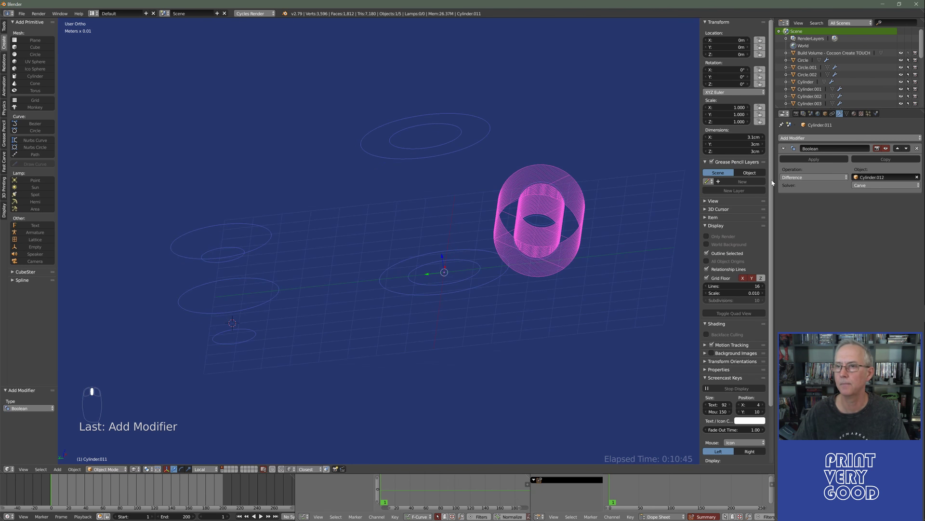
click(814, 159)
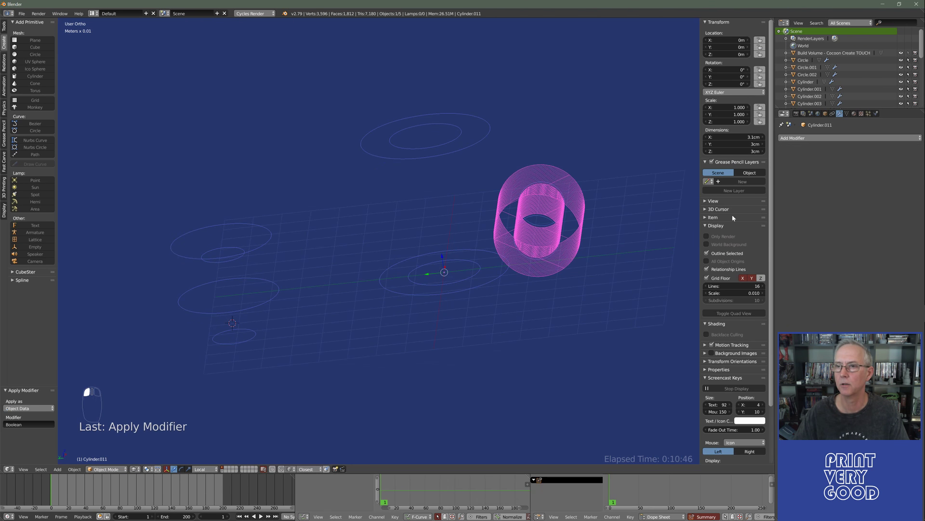
Delete the lug's hole cutter and return to solid shading.
right_click(549, 223)
key(z)
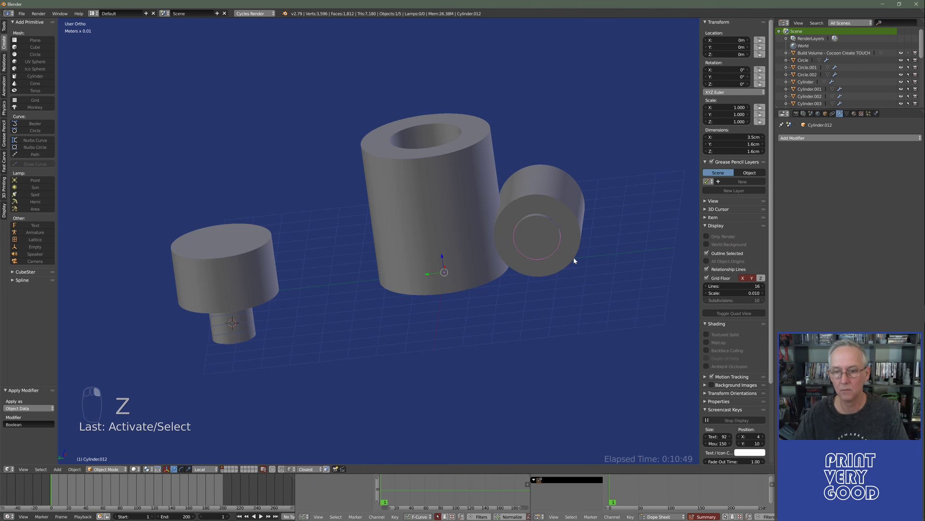
key(Delete)
click(569, 255)
Inspect the boss and lug bores from several angles and check the parts against the technical drawing in Photos.
middle_drag(440, 240, 442, 165)
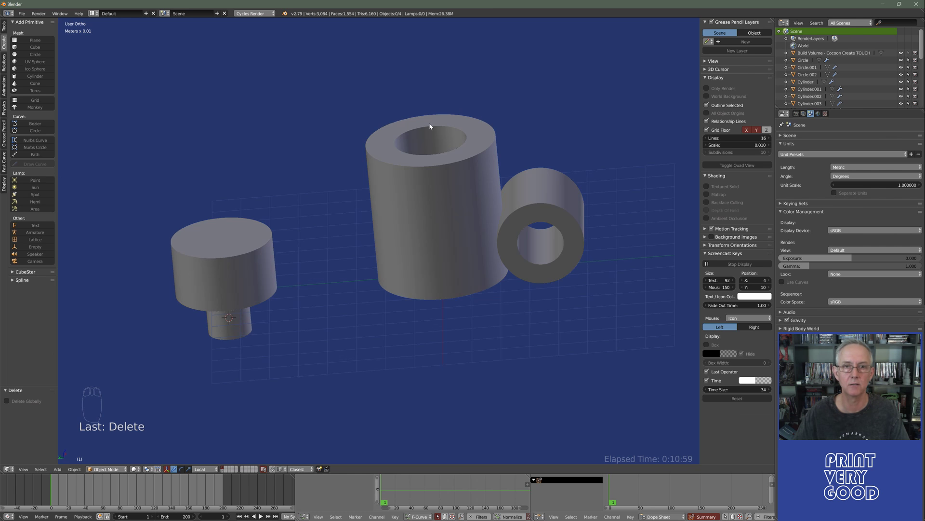
middle_drag(463, 215, 446, 146)
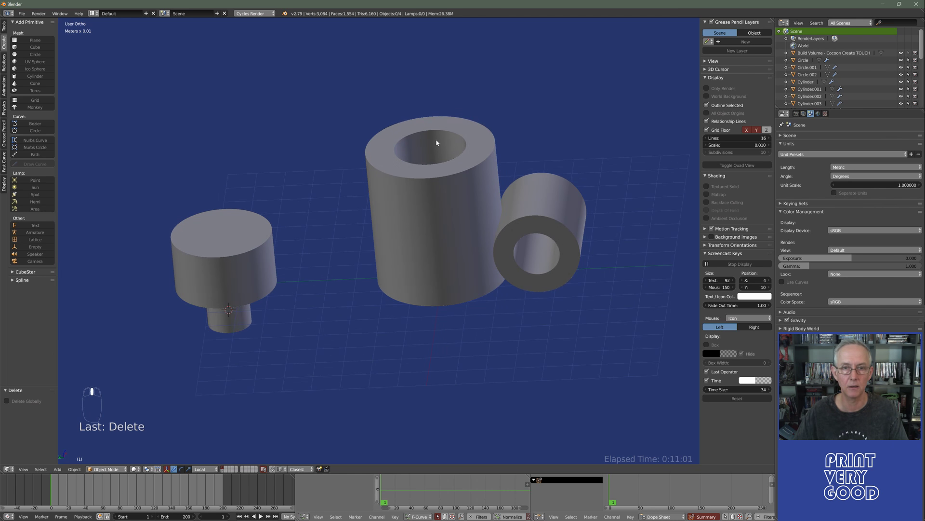
right_click(467, 139)
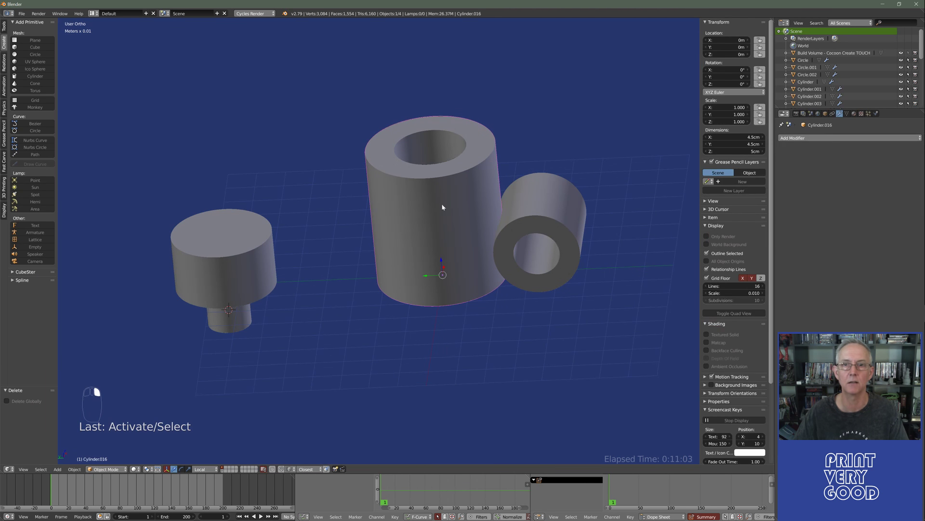
middle_drag(442, 204, 287, 282)
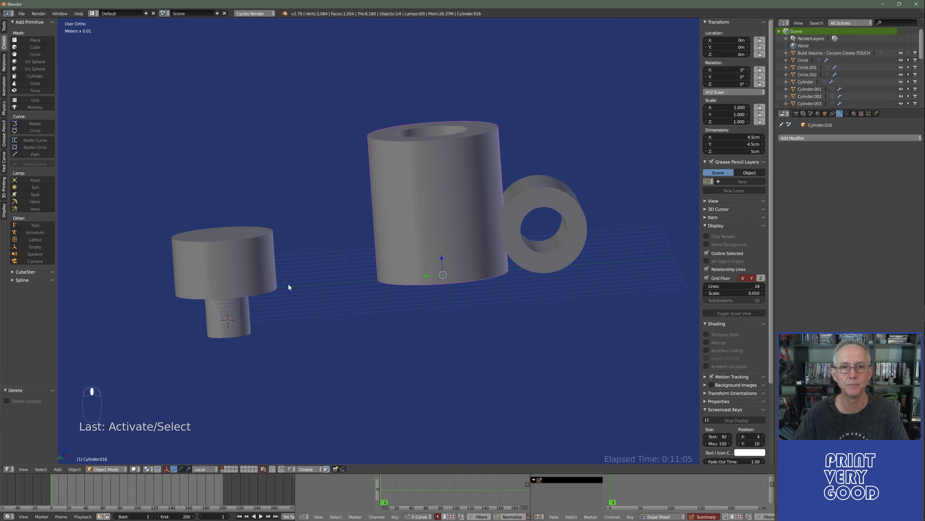
key(alt+Tab)
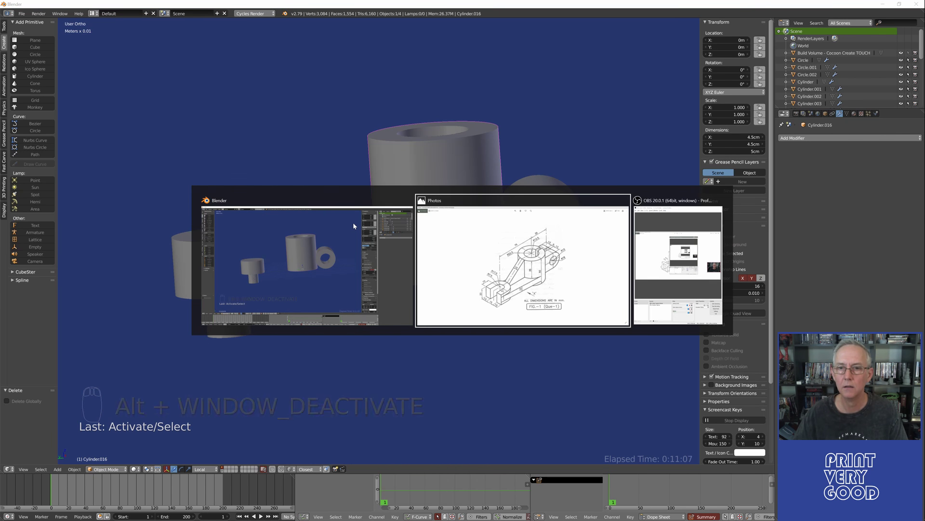
key(alt+Tab)
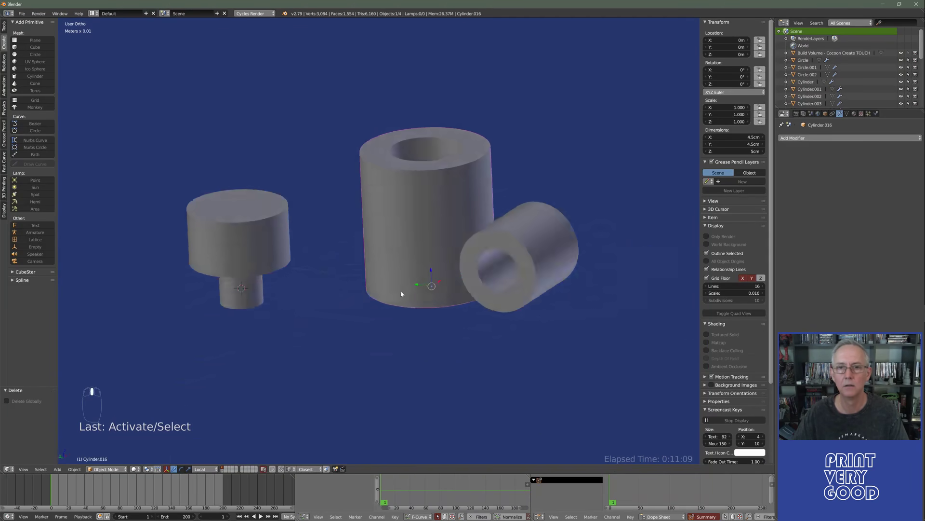
middle_drag(353, 222, 449, 291)
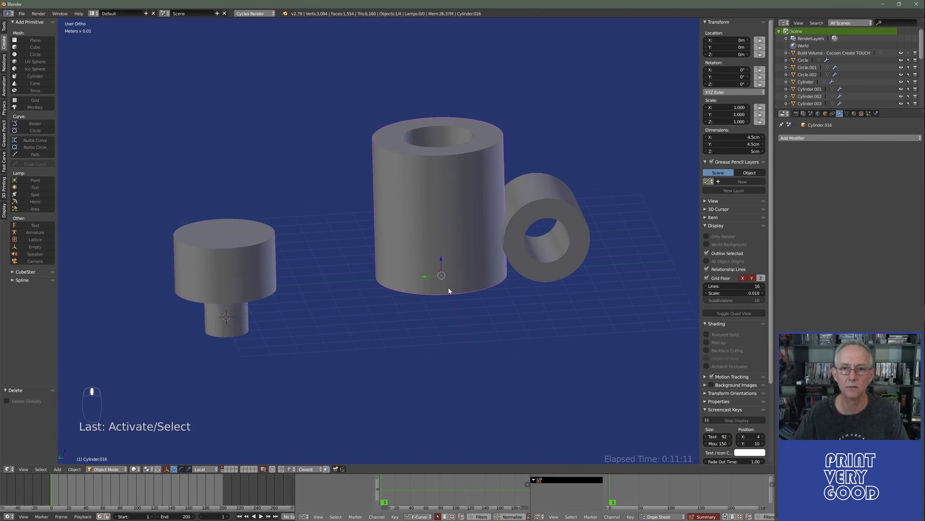
Raise the fork end's hole cutter about 1.1 cm along Z so it passes through the outer cylinder.
right_click(259, 252)
right_click(245, 319)
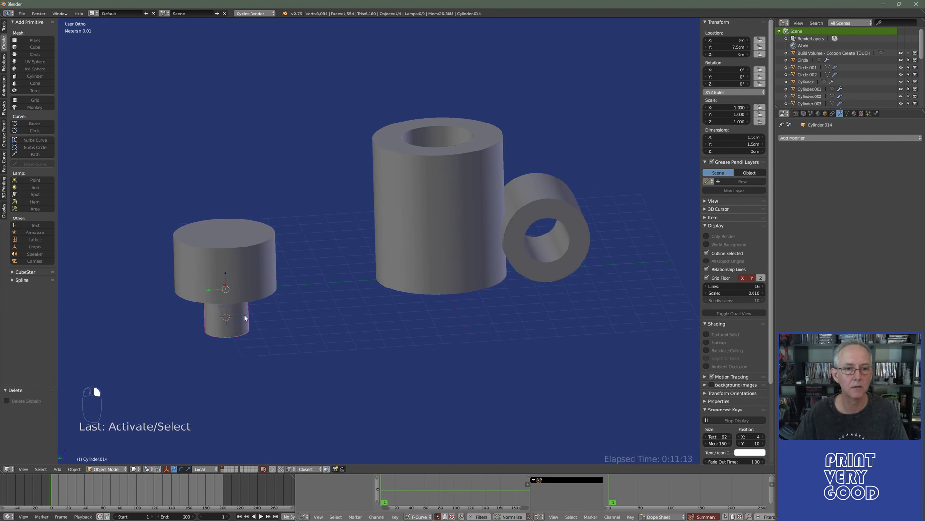
drag(224, 273, 231, 239)
right_click(260, 245)
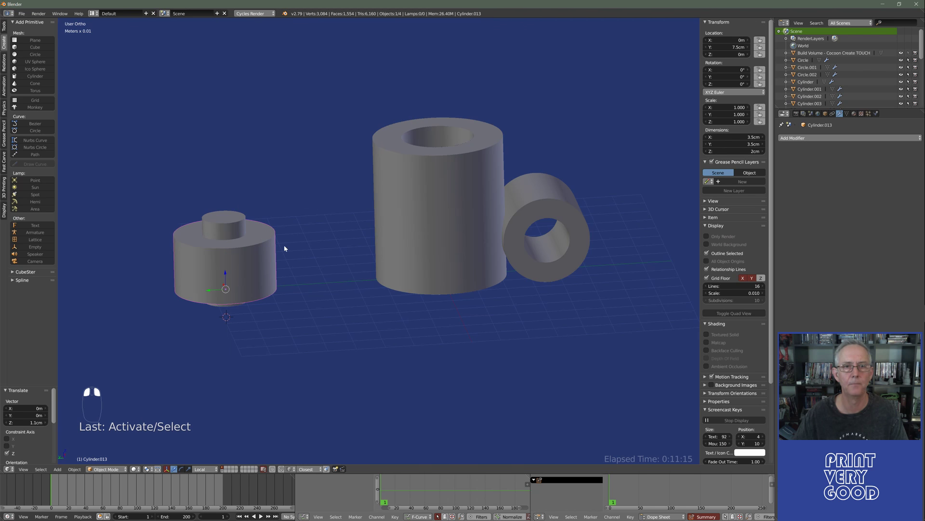
right_click(239, 224)
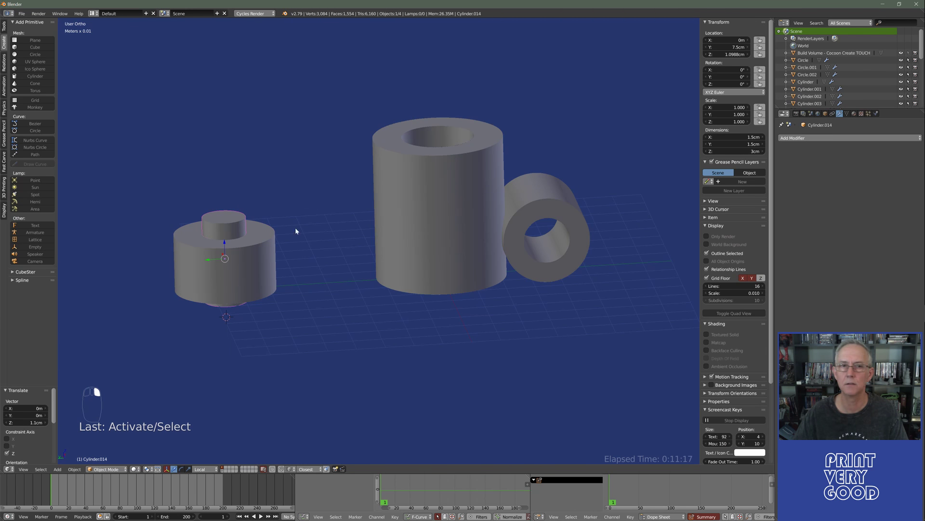
Cut the fork end's hole with a Boolean Difference modifier using its raised hole cutter and the Carve solver, and apply it.
right_click(262, 243)
click(799, 138)
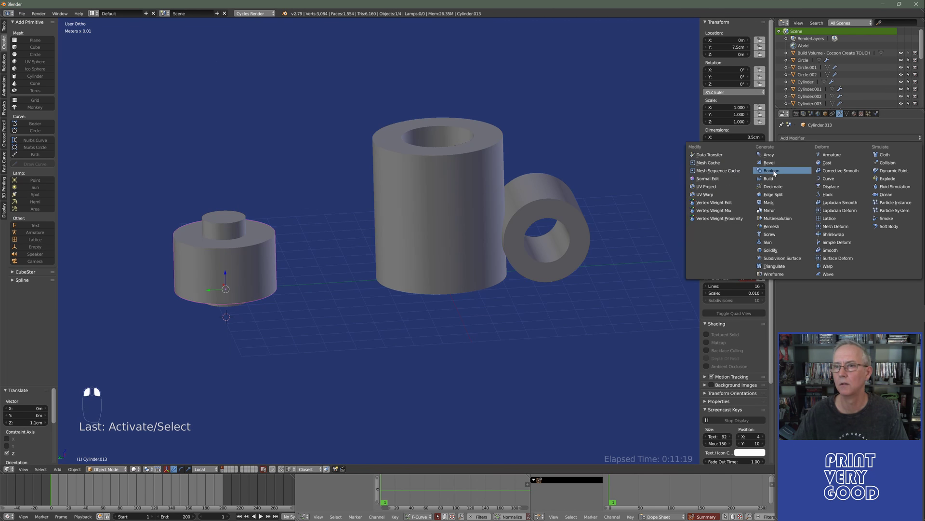
click(781, 165)
click(817, 177)
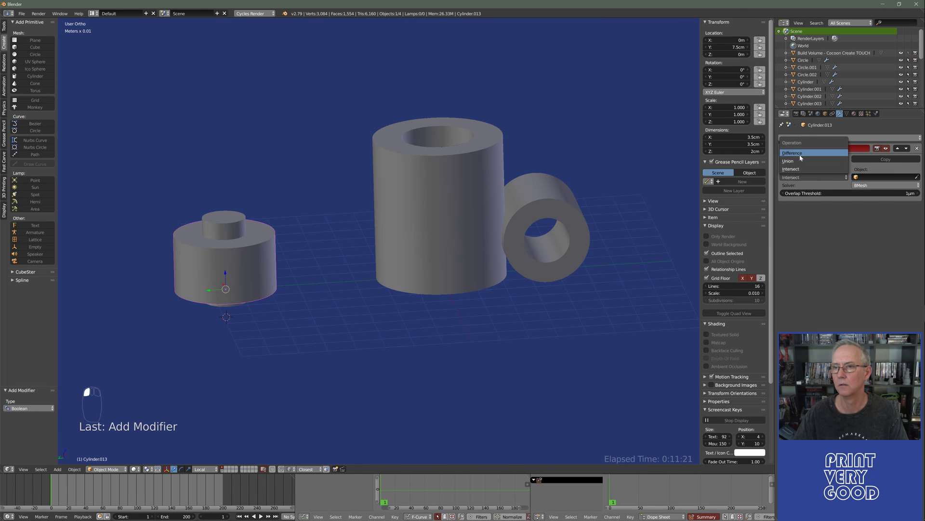
click(814, 154)
click(866, 183)
click(868, 170)
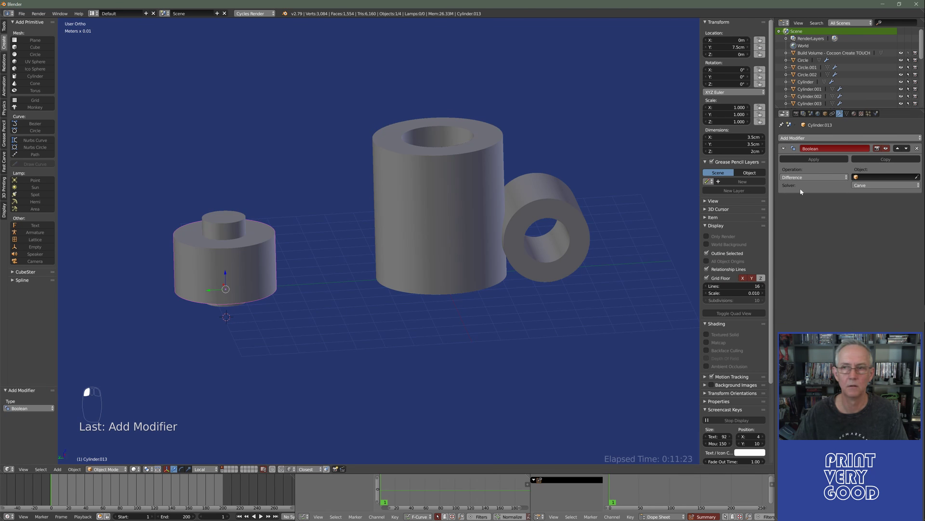
click(226, 217)
key(z)
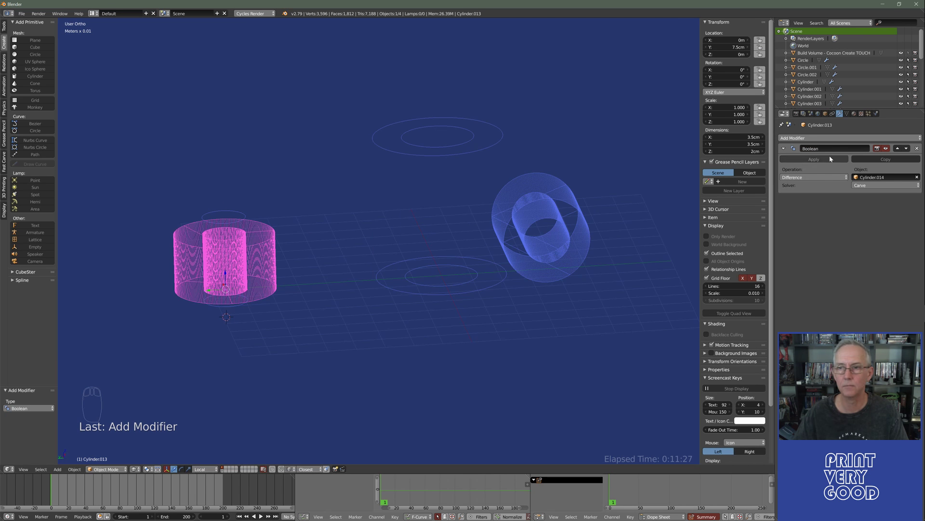
click(815, 159)
Delete the fork end's hole cutter and return to solid shading.
click(242, 209)
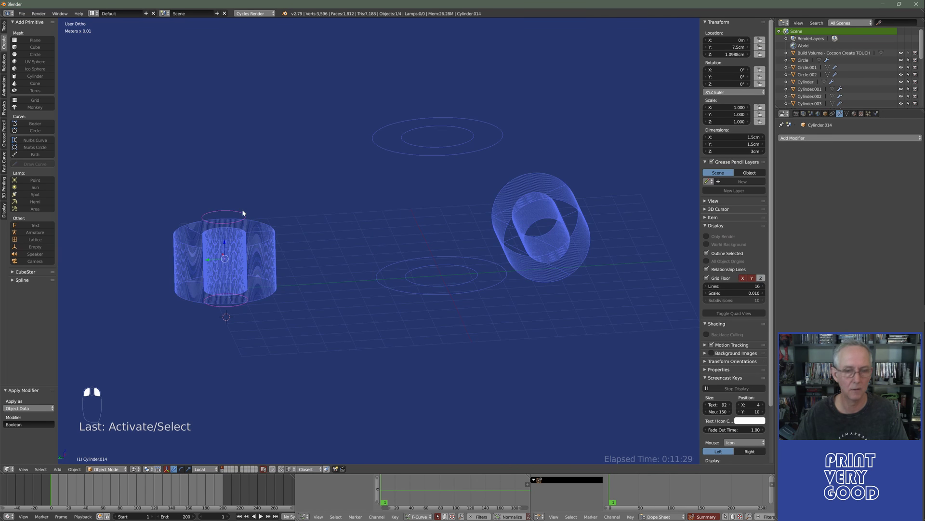
key(Delete)
click(241, 211)
key(z)
middle_drag(322, 261, 367, 338)
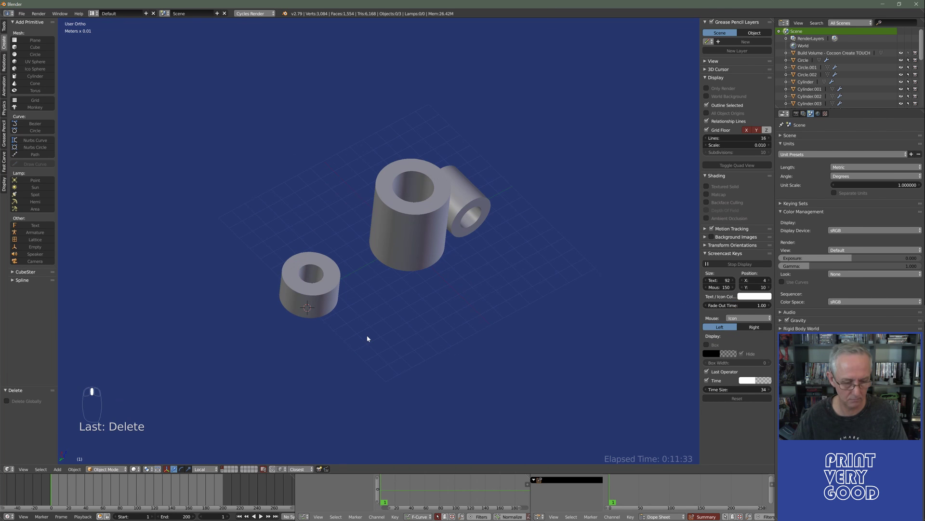
Check the technical drawing and open the lug's mesh for editing in left orthographic wireframe view with vertex selection.
key(alt+Tab)
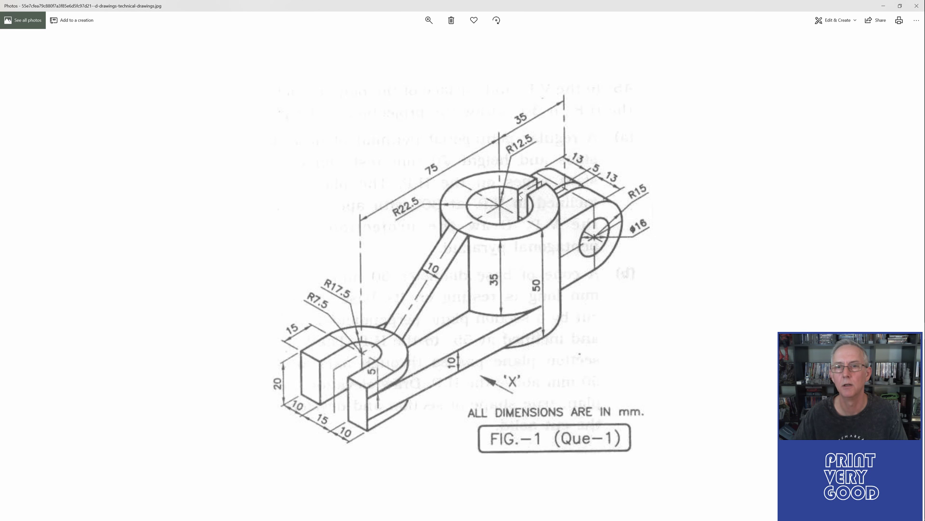
key(alt+Tab)
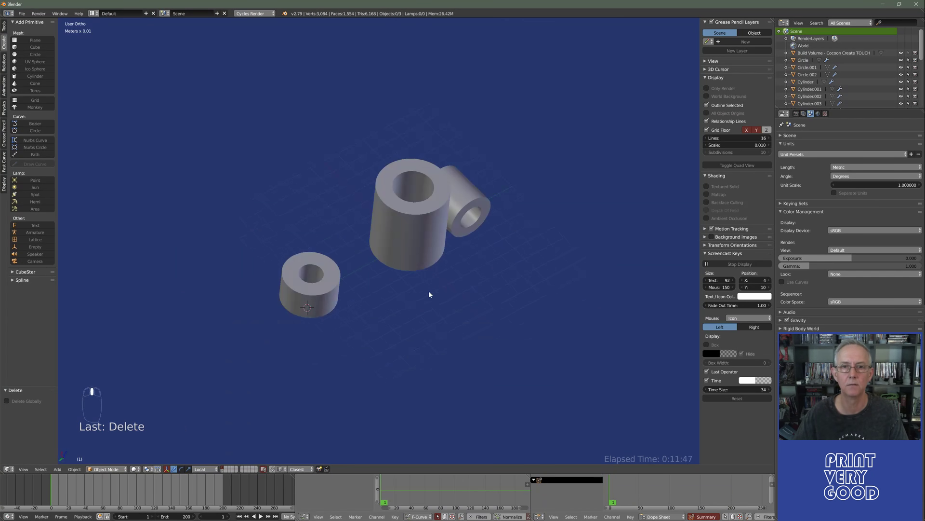
middle_drag(429, 294, 283, 247)
right_click(475, 214)
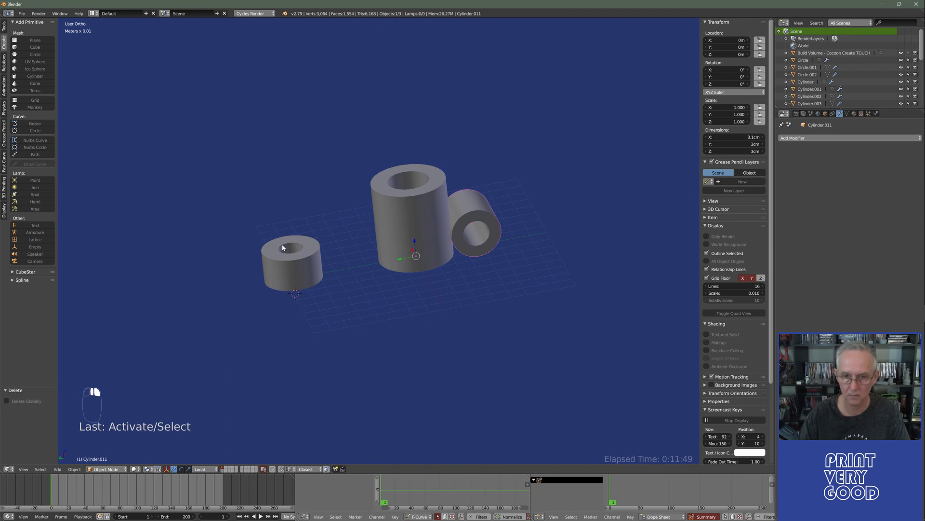
key(ctrl+KP_3)
key(Tab)
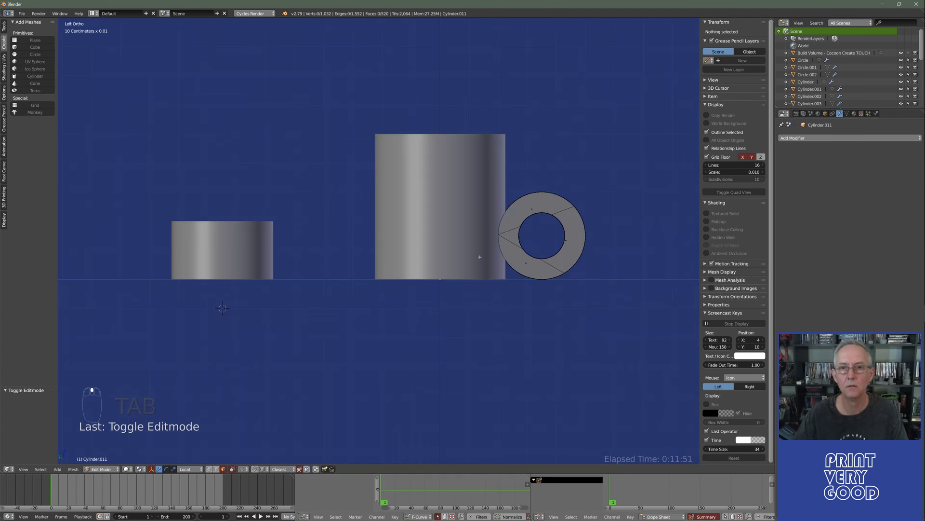
key(z)
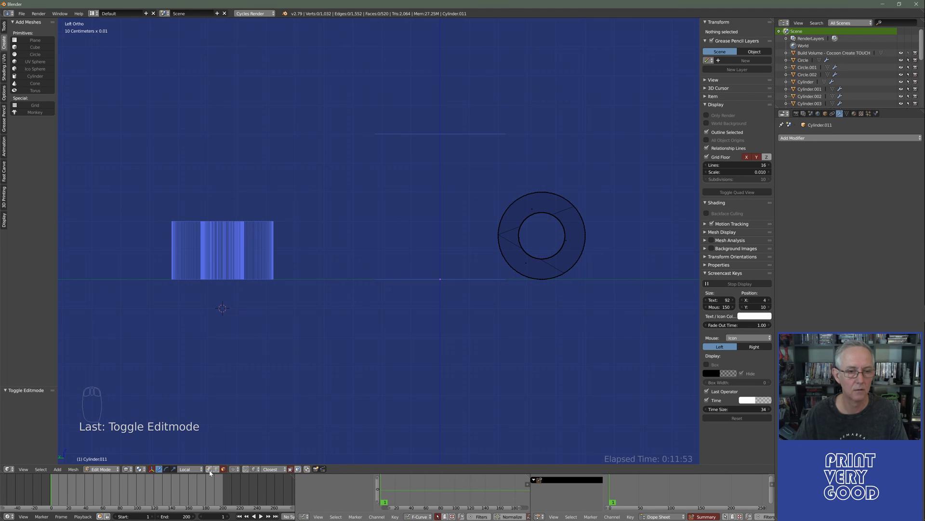
click(209, 470)
Examine the lug's ring profile up close and compare it with the lug shape in the technical drawing.
scroll(501, 303, up, 4)
shift+middle_drag(548, 303, 356, 289)
scroll(366, 272, up, 1)
shift+middle_drag(438, 166, 368, 196)
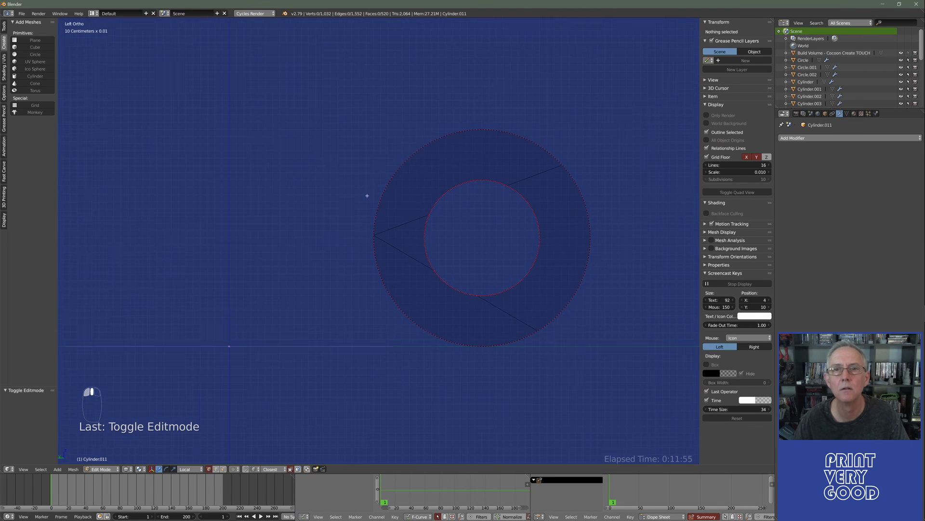
scroll(371, 194, up, 1)
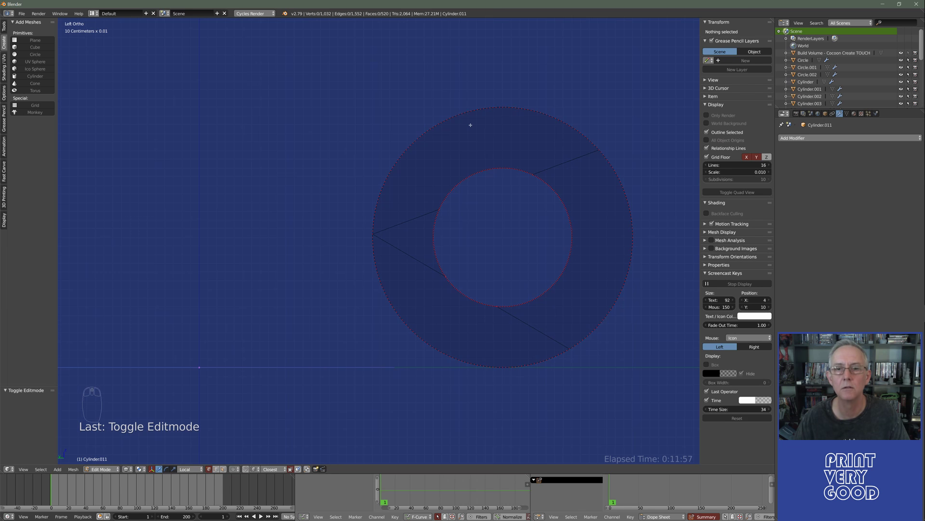
shift+middle_drag(469, 162, 437, 132)
scroll(439, 172, up, 2)
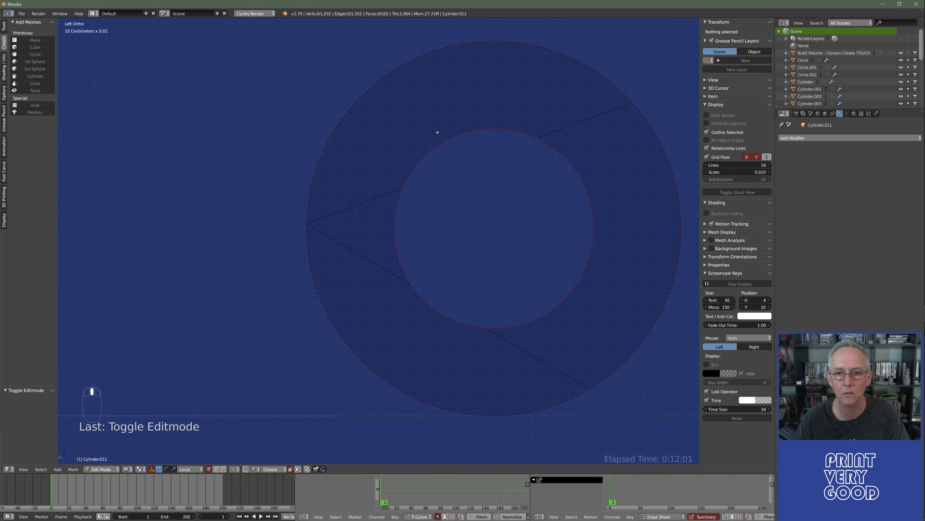
key(alt+Tab)
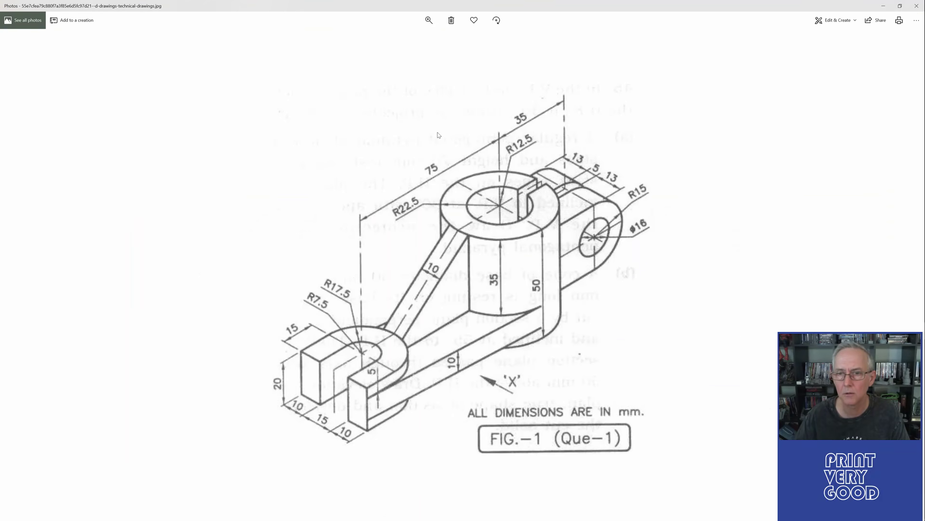
key(alt+Tab)
middle_drag(444, 116, 464, 143)
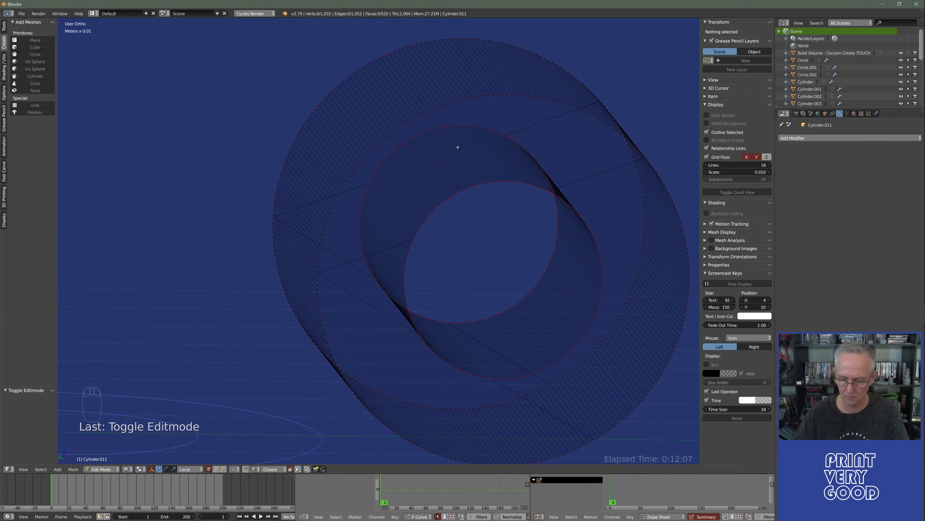
key(KP_3)
key(ctrl+KP_3)
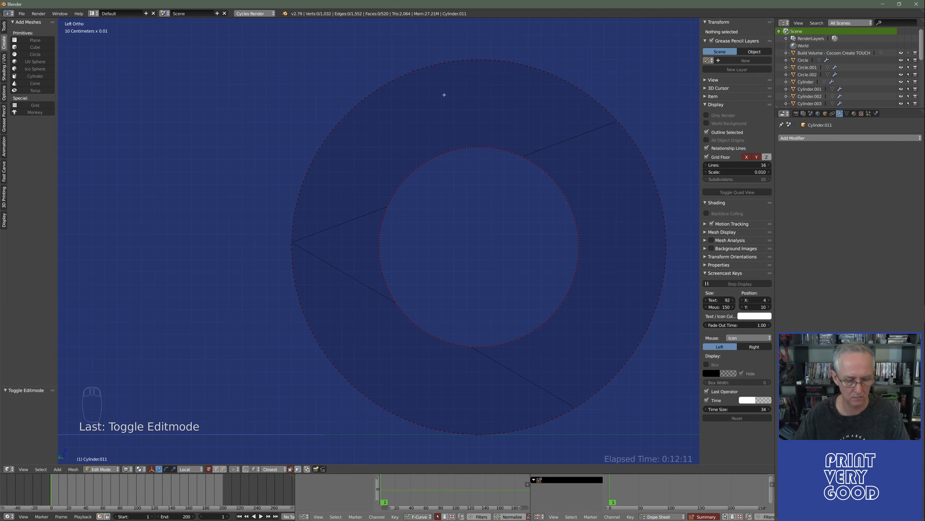
Select all vertices along the upper-left quarter of the lug's outer ring, through its full thickness.
key(a)
key(a)
key(a)
key(b)
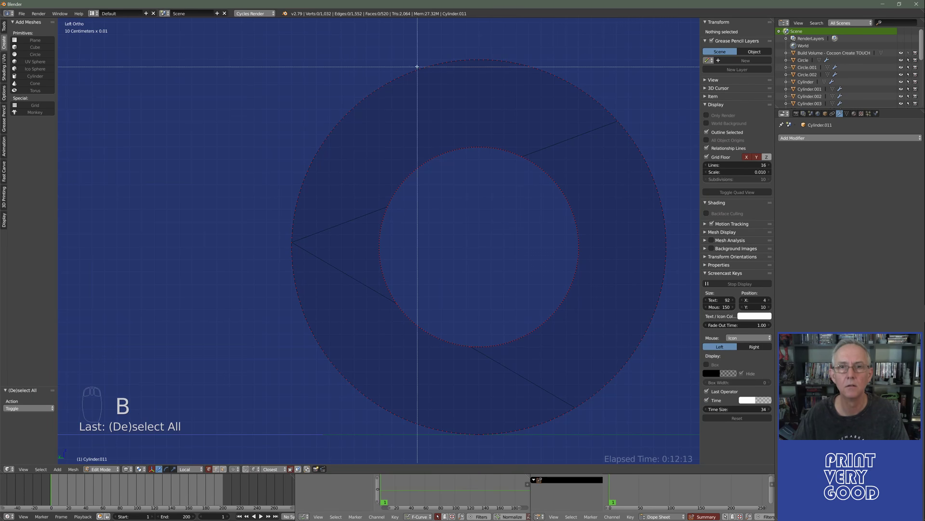
drag(298, 42, 477, 123)
shift+middle_drag(357, 161, 360, 149)
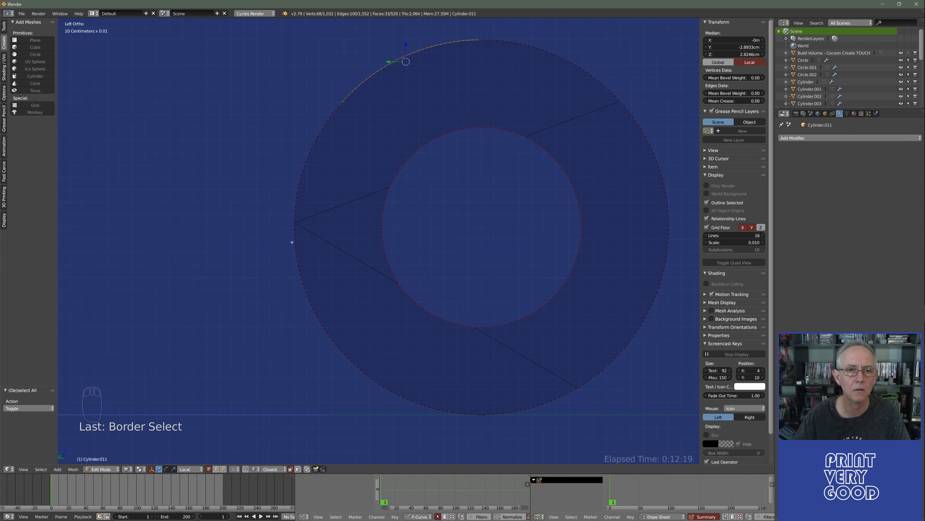
key(b)
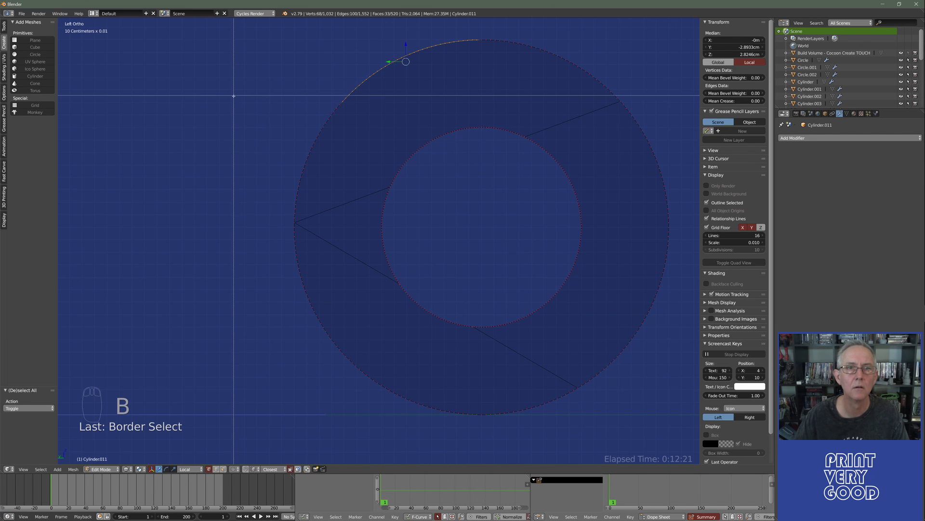
drag(235, 103, 352, 233)
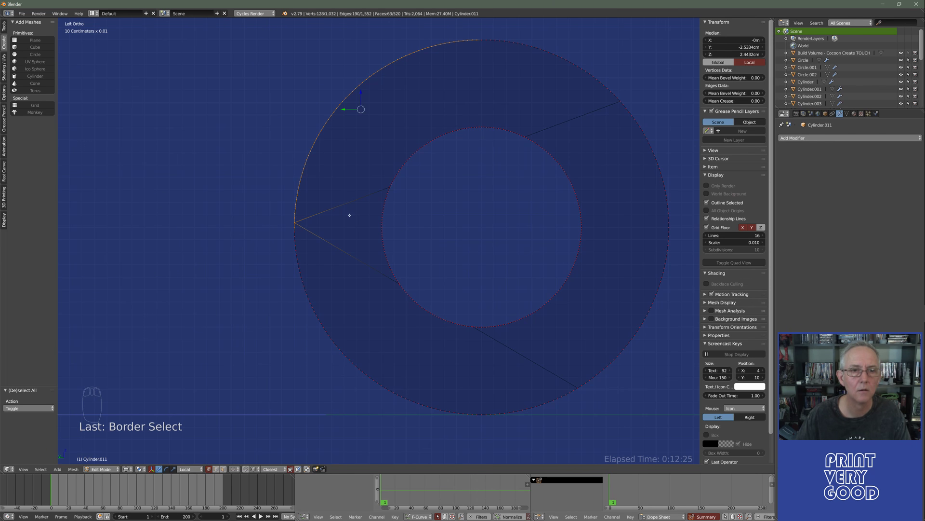
Try dissolving the selected upper-left arc of the lug's outer ring, and undo the dissolve.
key(ctrl+x)
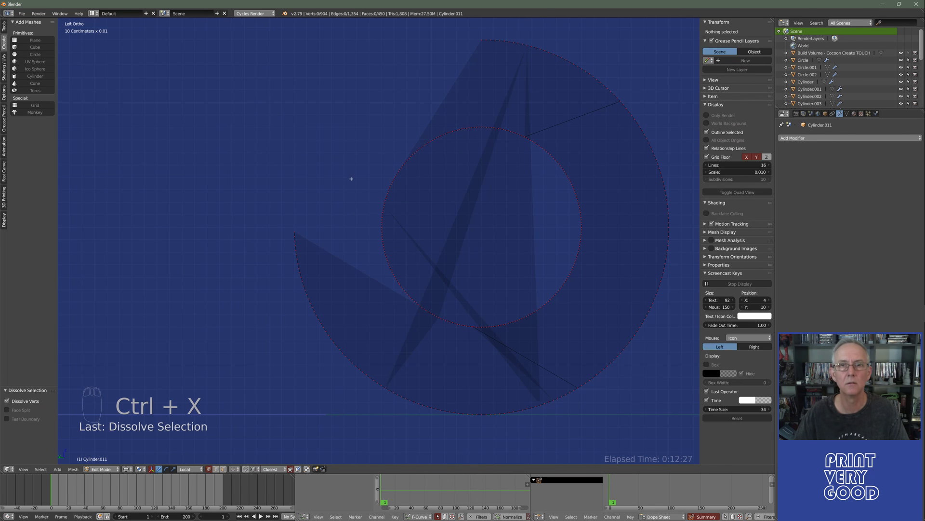
middle_drag(349, 178, 375, 196)
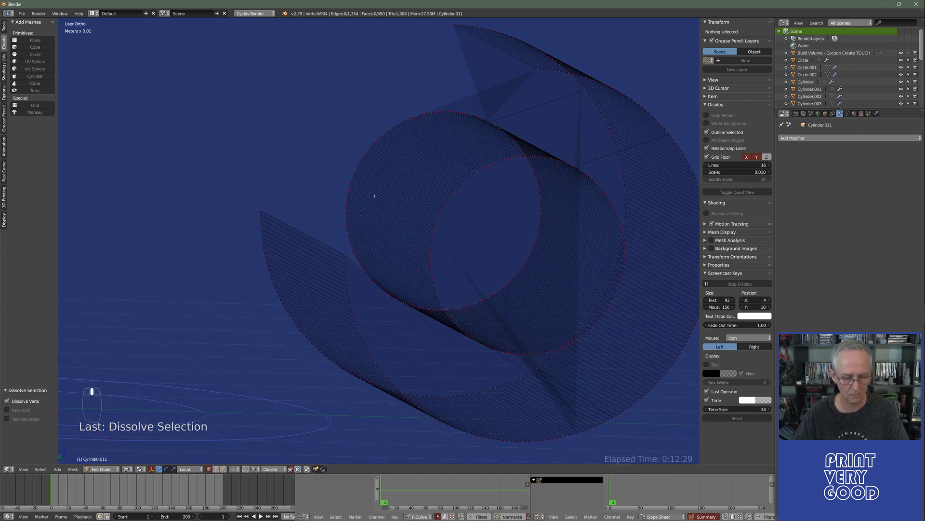
key(ctrl+z)
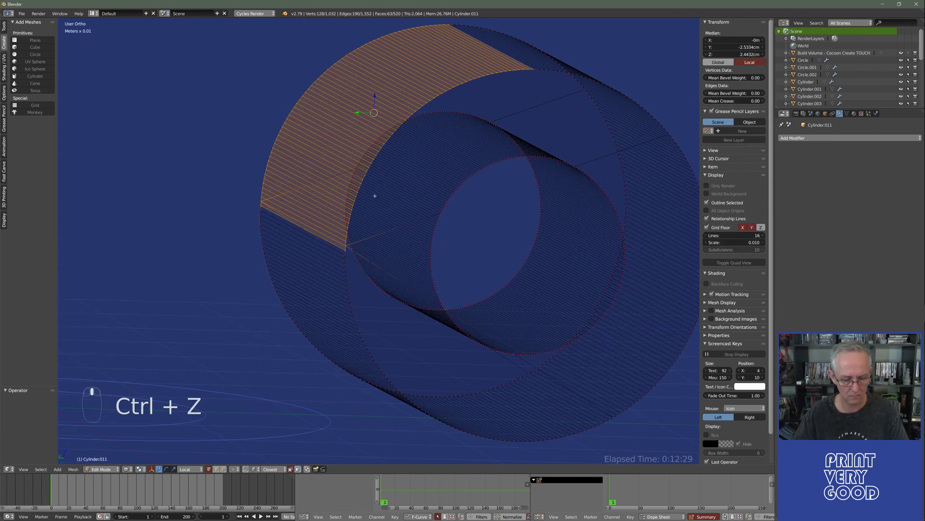
Delete the selected vertices of the outer ring's upper-left quarter.
key(Delete)
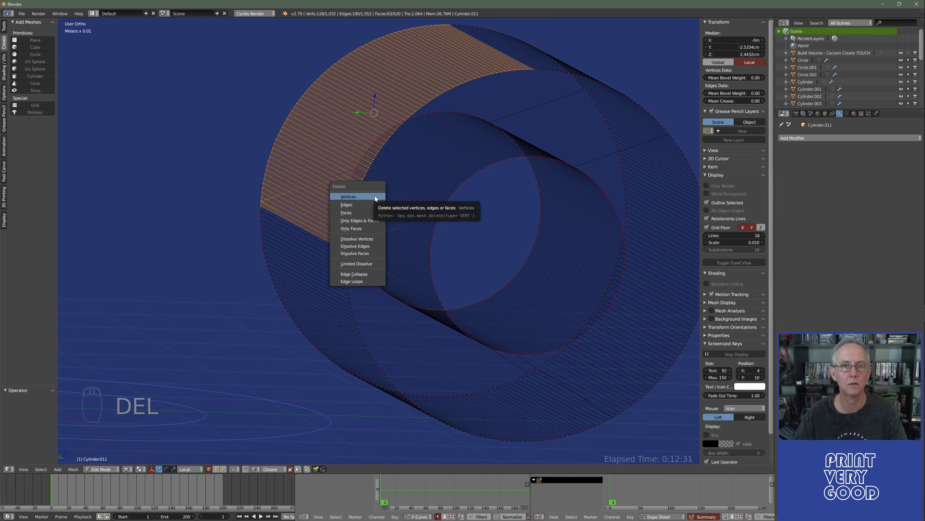
click(375, 198)
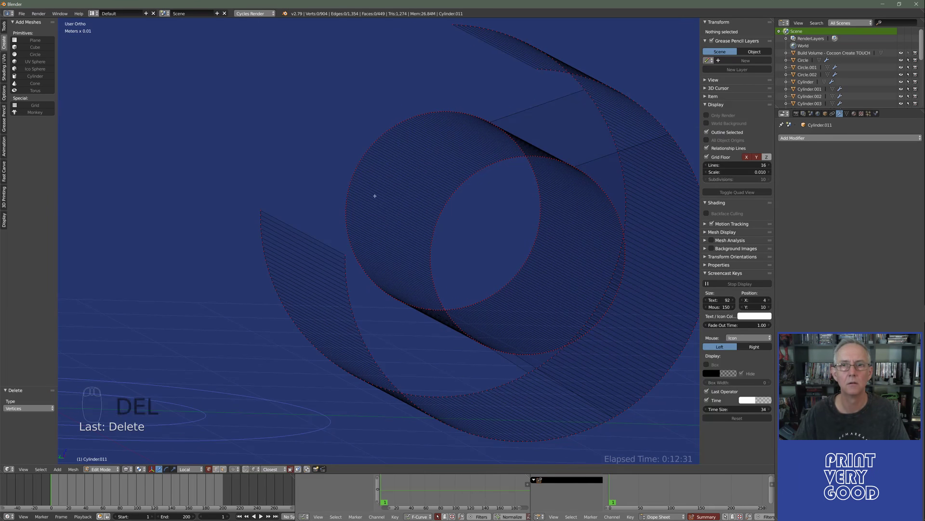
middle_drag(374, 196, 324, 225)
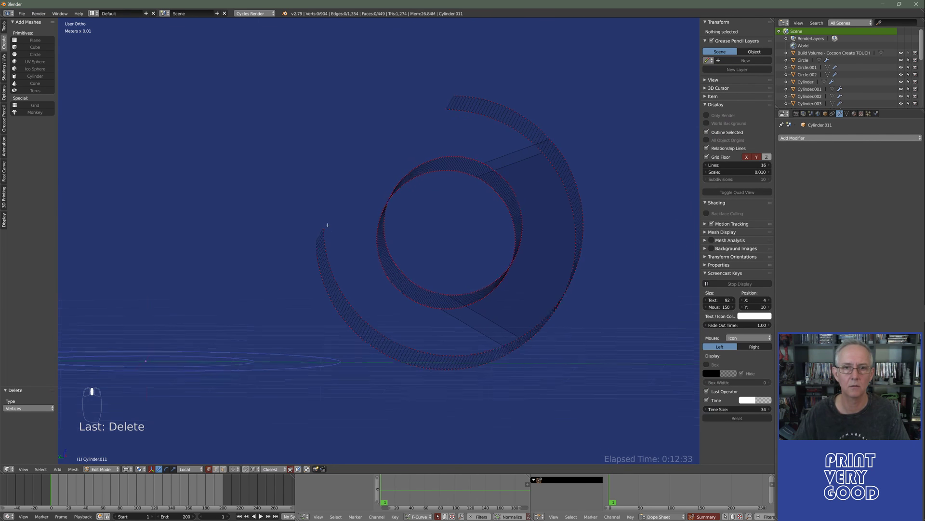
In left orthographic view, delete the outer-ring vertices along the upper part of the lower-left quarter.
key(ctrl+KP_3)
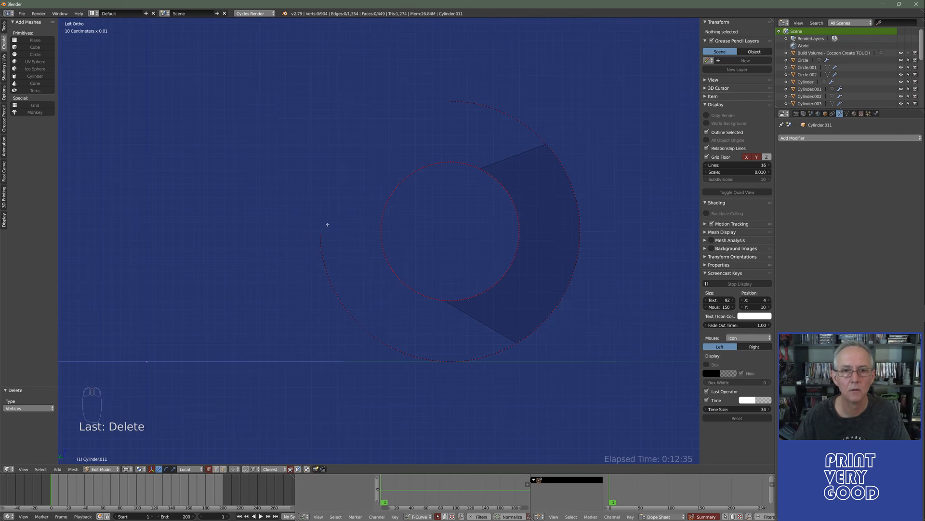
scroll(318, 238, up, 1)
shift+scroll(312, 252, down, 2)
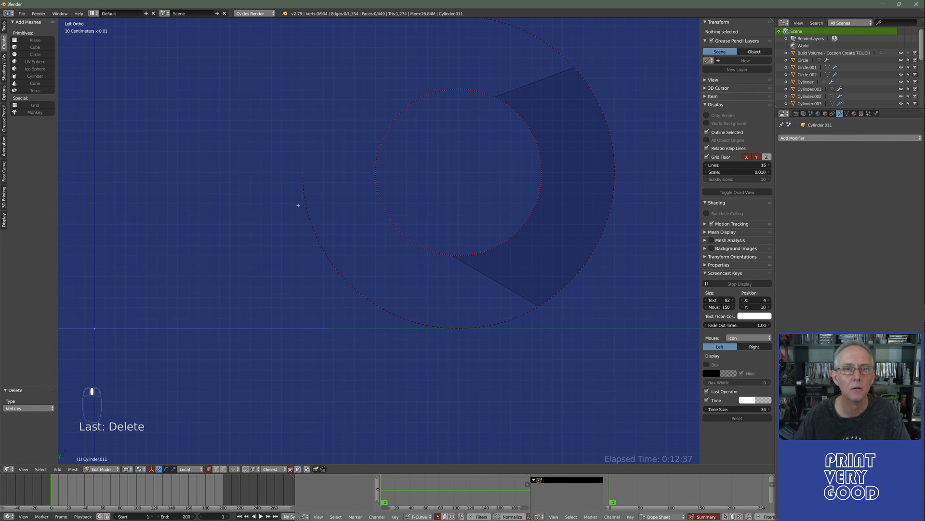
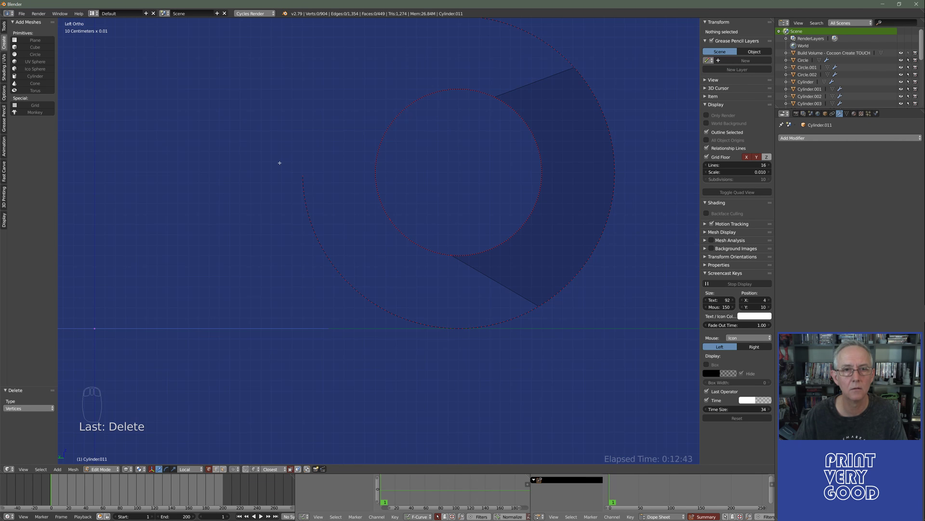
key(b)
drag(277, 154, 363, 334)
key(Delete)
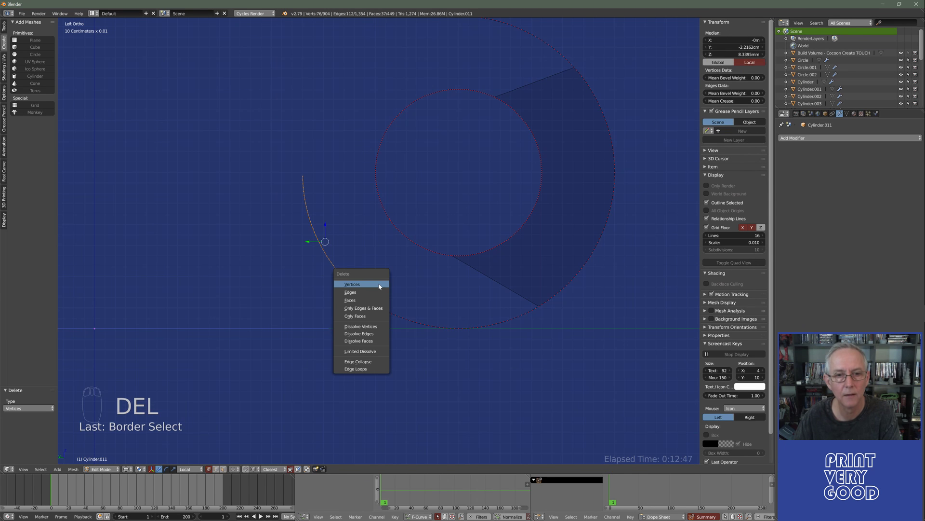
click(378, 284)
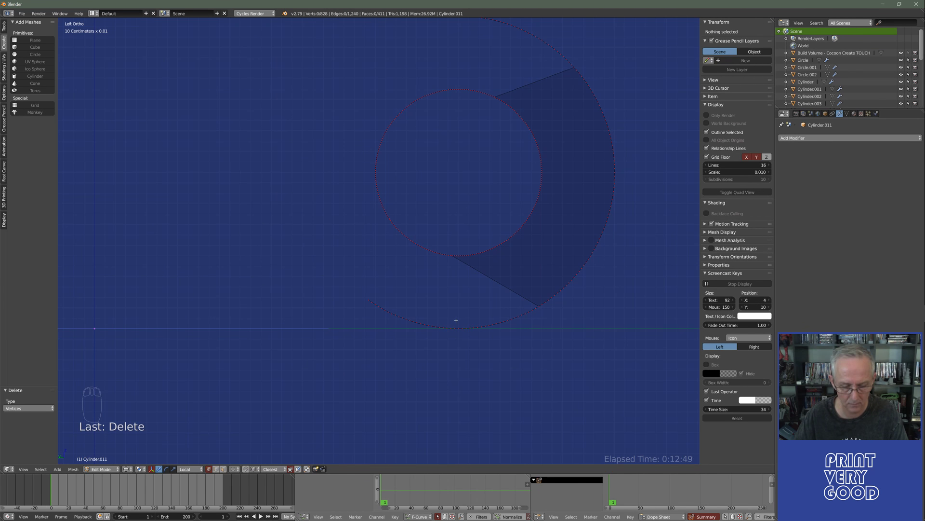
Delete the remaining outer-ring vertices of the lower-left quarter up to the ring's lowest point, including the stray leftover ones.
key(b)
drag(458, 302, 343, 342)
key(Delete)
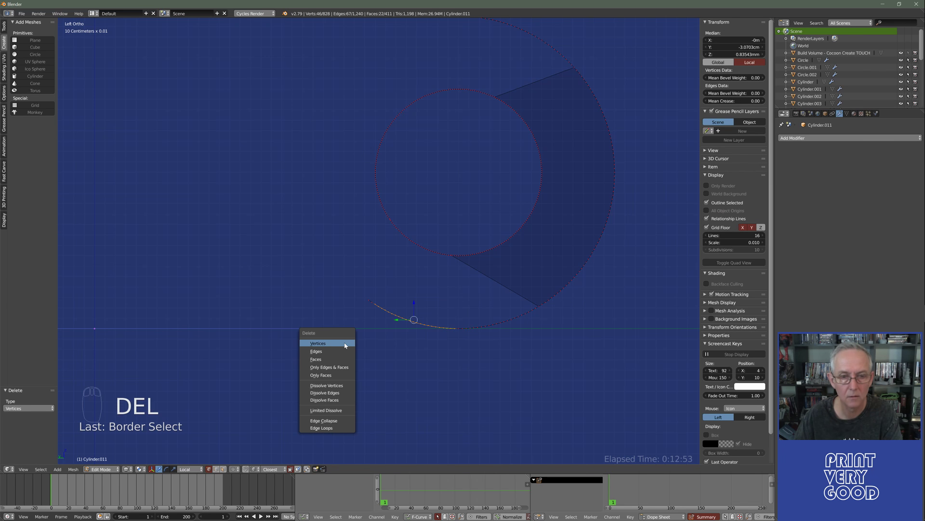
click(340, 344)
key(b)
drag(337, 280, 380, 330)
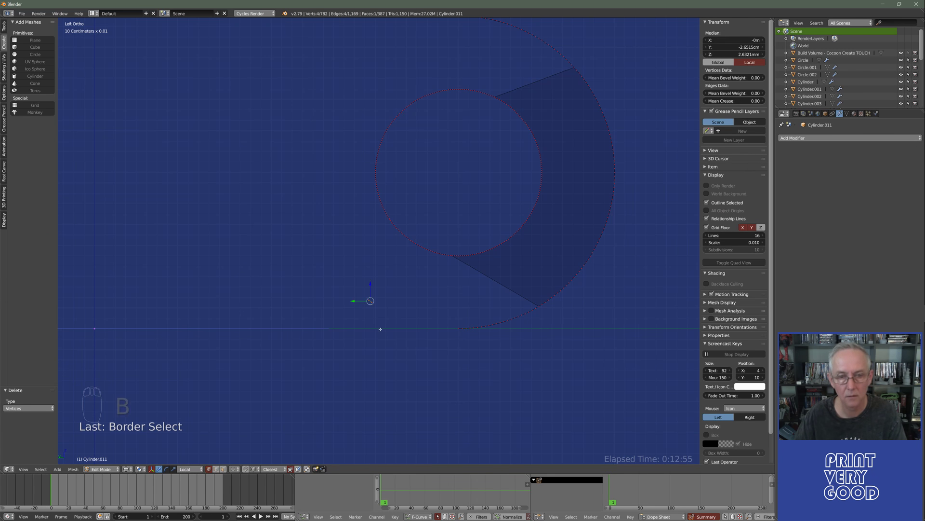
key(Delete)
click(399, 337)
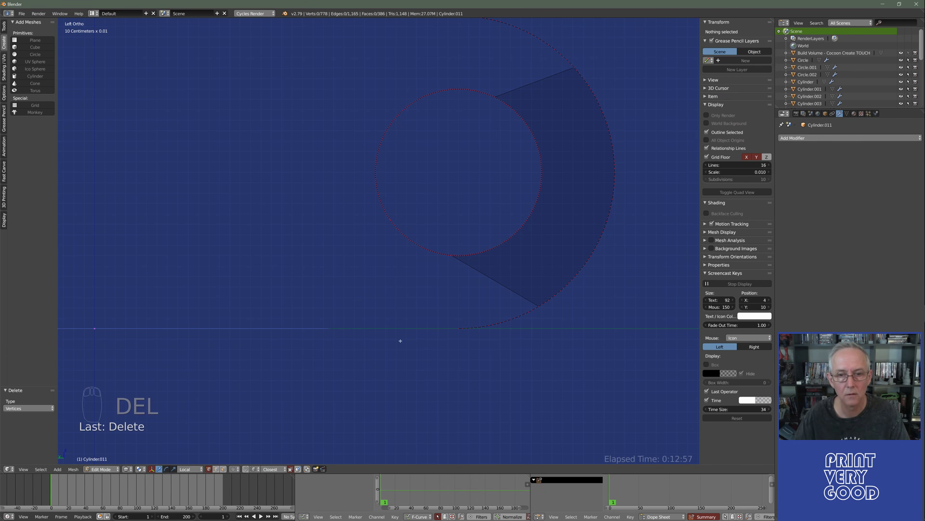
scroll(463, 336, up, 3)
scroll(464, 336, up, 3)
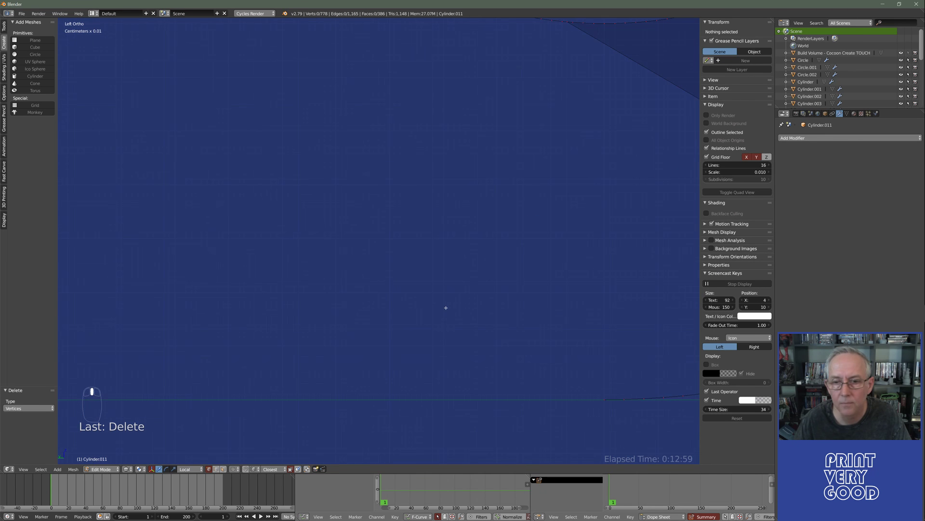
scroll(446, 308, down, 5)
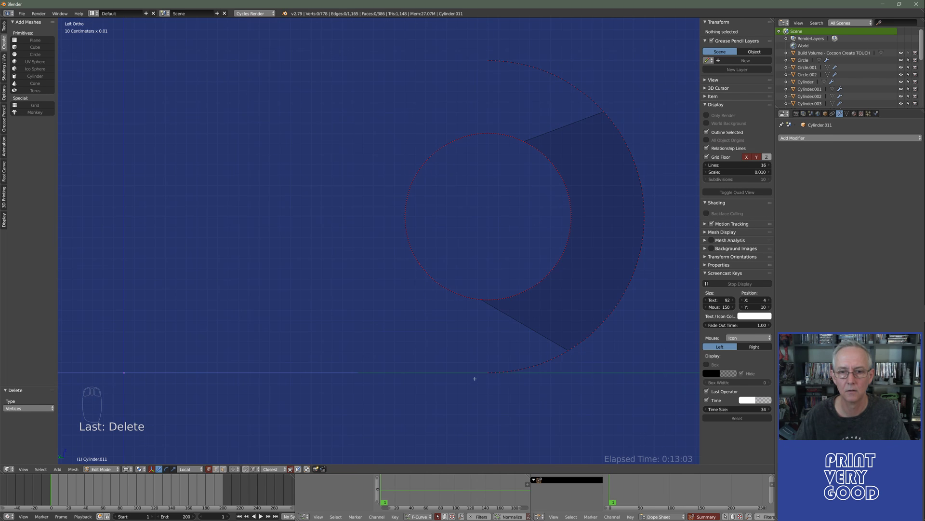
key(b)
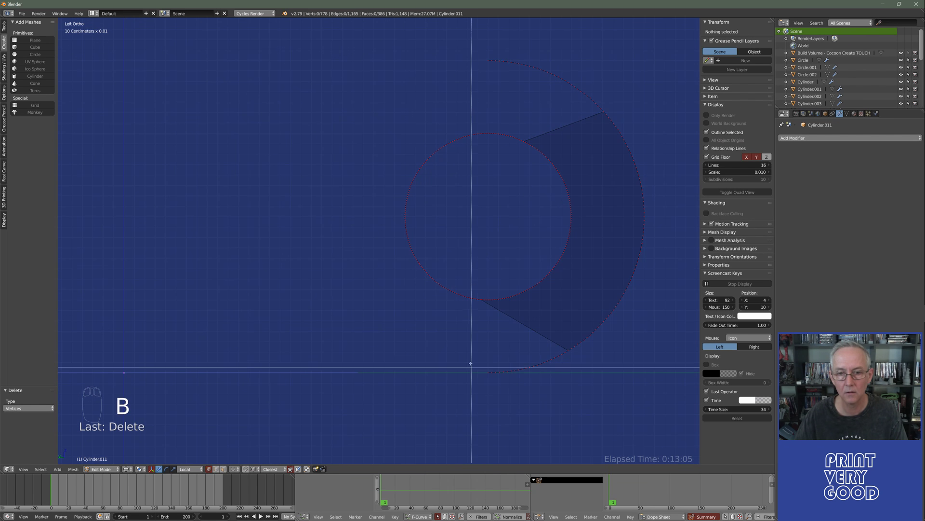
drag(470, 357, 485, 394)
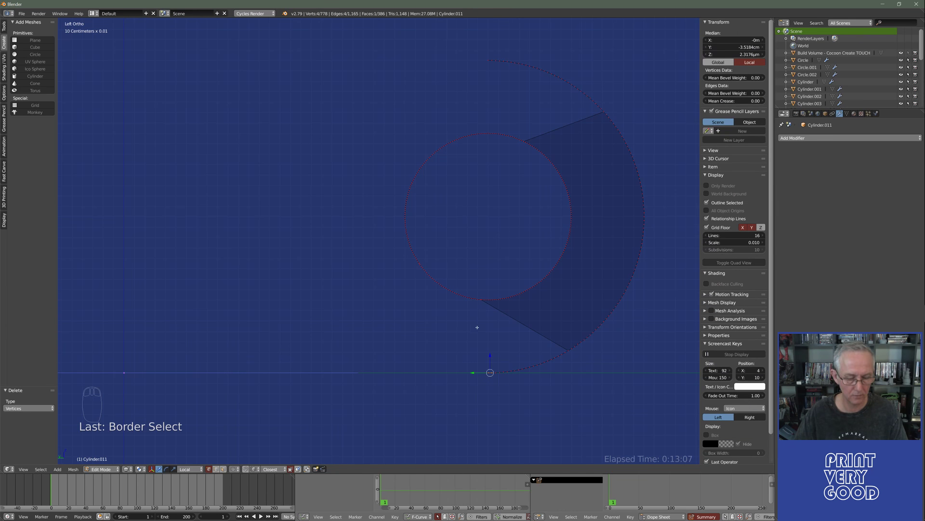
key(Tab)
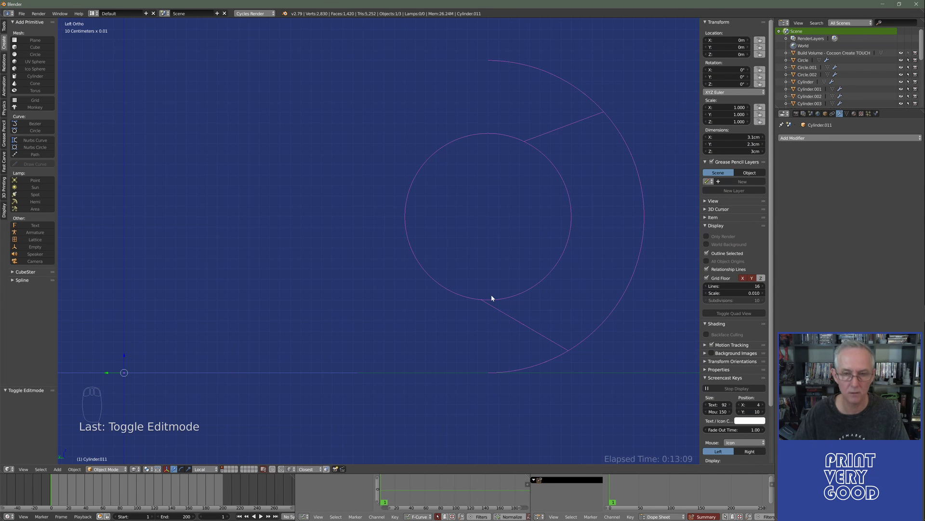
key(z)
key(z)
key(Tab)
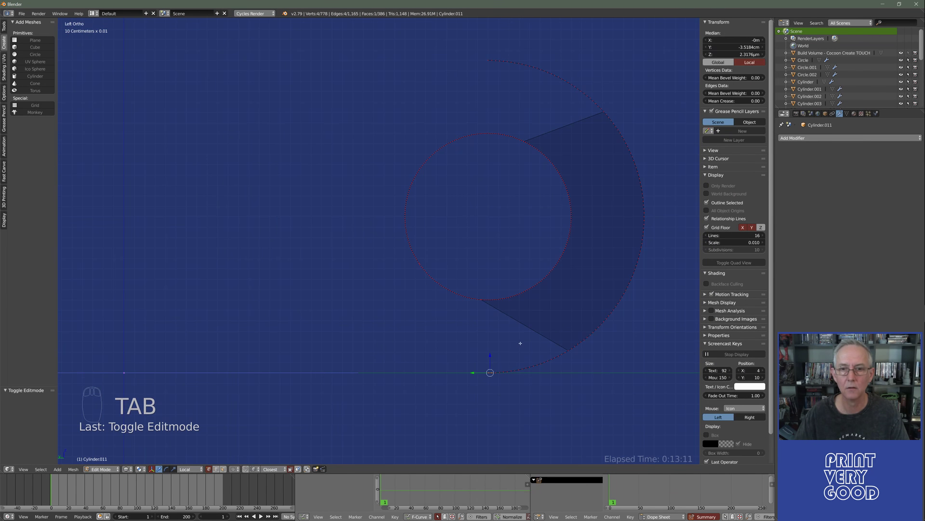
key(a)
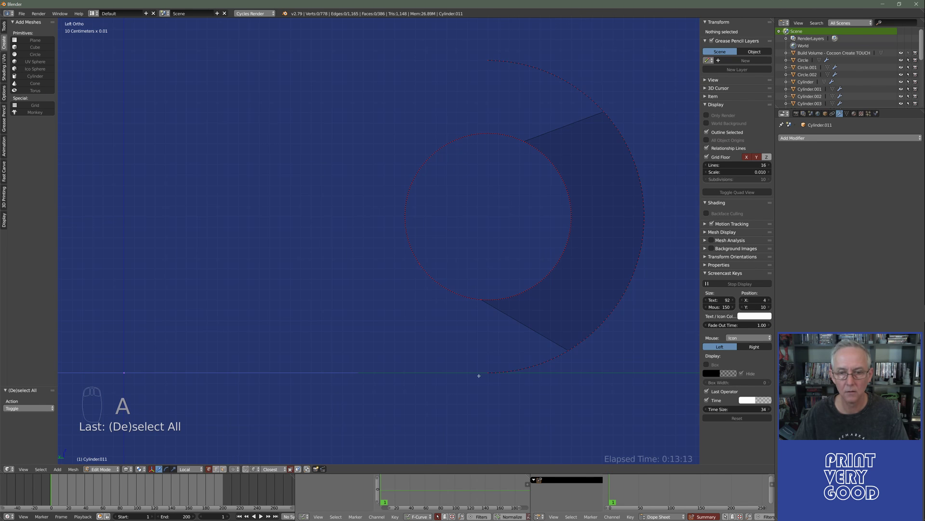
Select the open end edges at the top and bottom of the outer half ring and extrude them in place.
key(b)
drag(475, 351, 489, 386)
drag(490, 72, 489, 73)
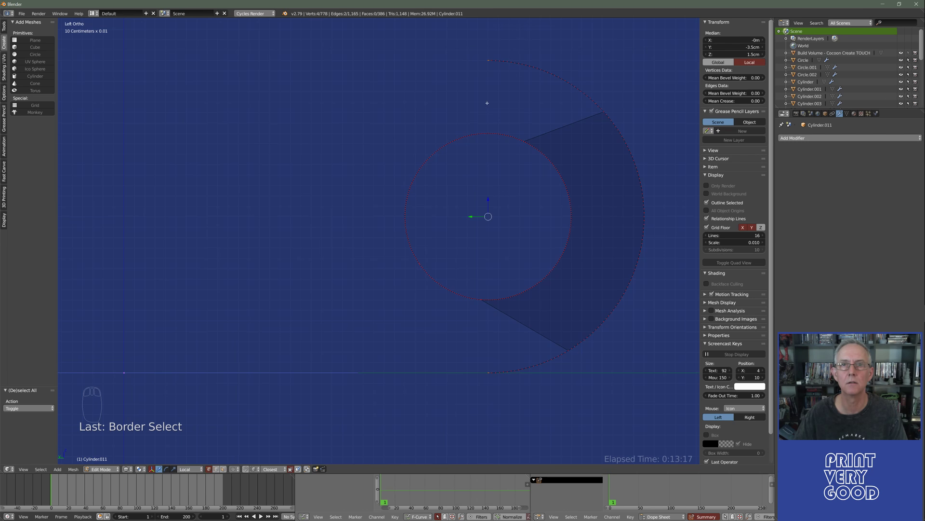
key(e)
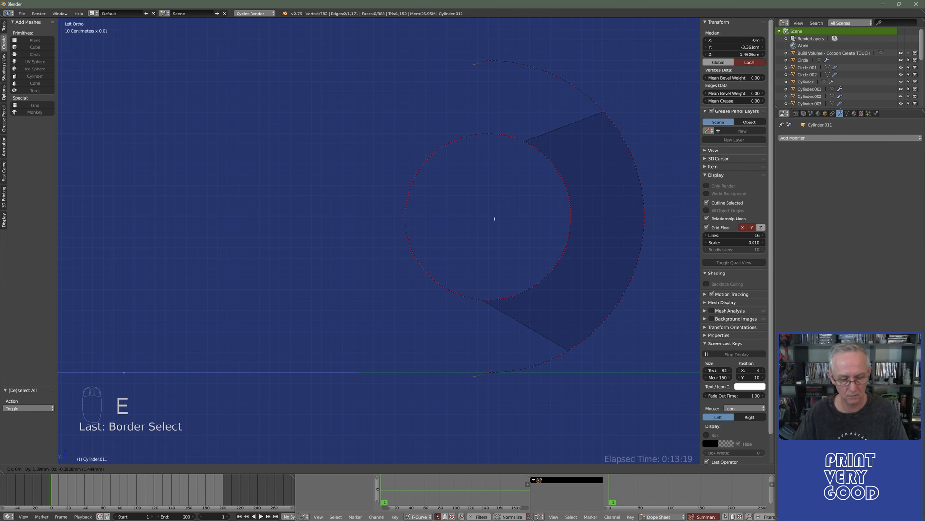
click(333, 196)
middle_drag(368, 250, 373, 263)
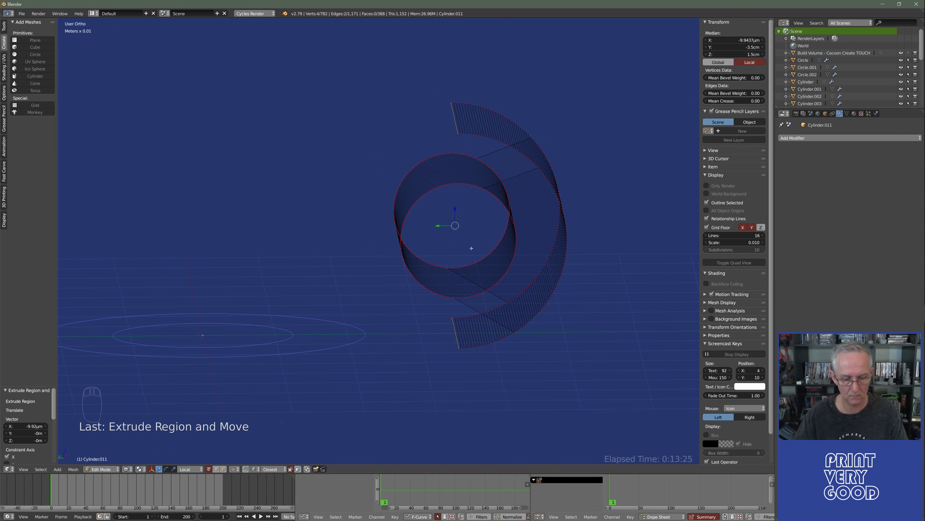
Try a short move of the extruded end edges along the Y axis, and undo it.
key(g)
key(y)
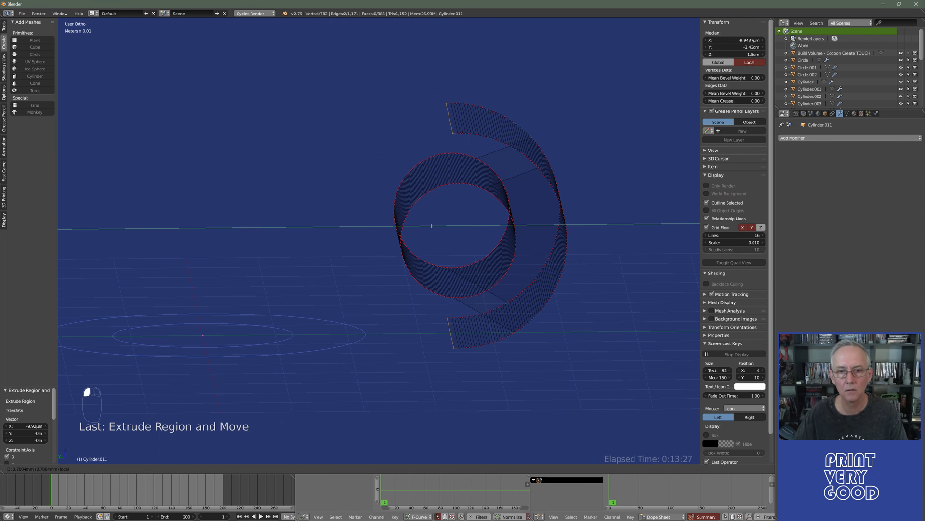
click(436, 225)
key(ctrl+z)
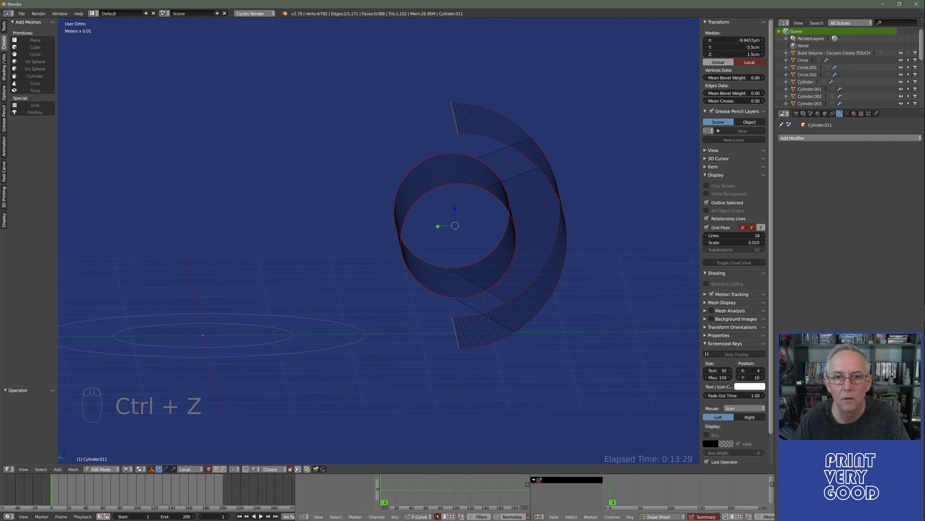
Move the extruded end edges about 1.95 cm along Y, away from the half ring, and fill a face between them.
key(g)
key(y)
click(299, 212)
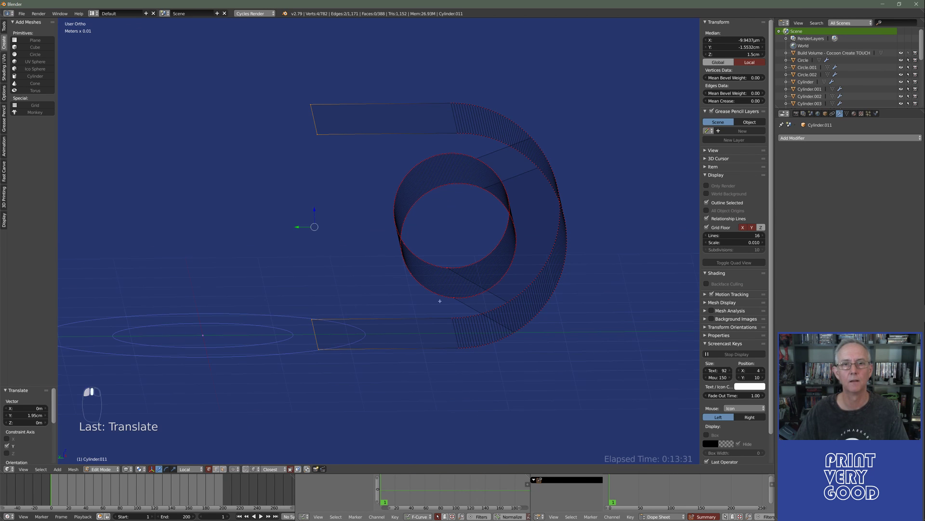
middle_drag(299, 212, 403, 260)
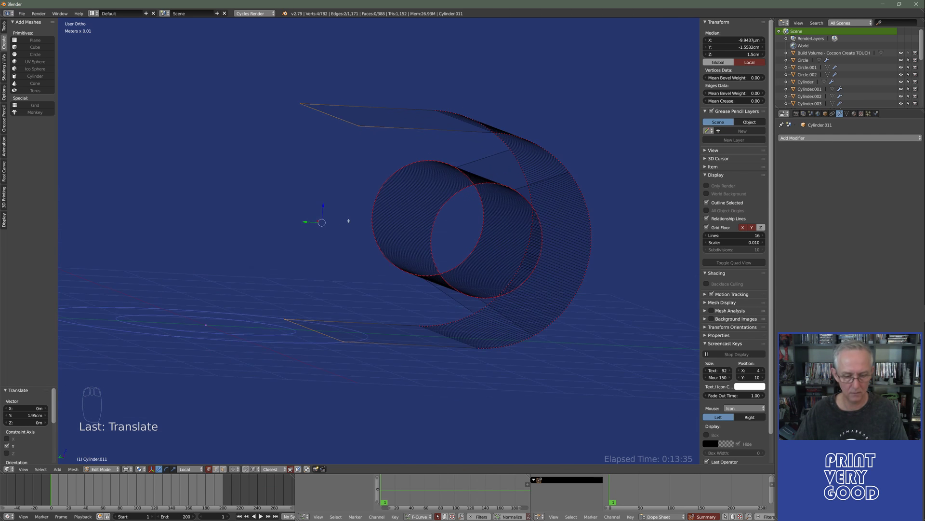
key(f)
Fill a narrow face between the upper end edge of the outer arc and the topmost edge of the hole.
middle_drag(348, 220, 387, 180)
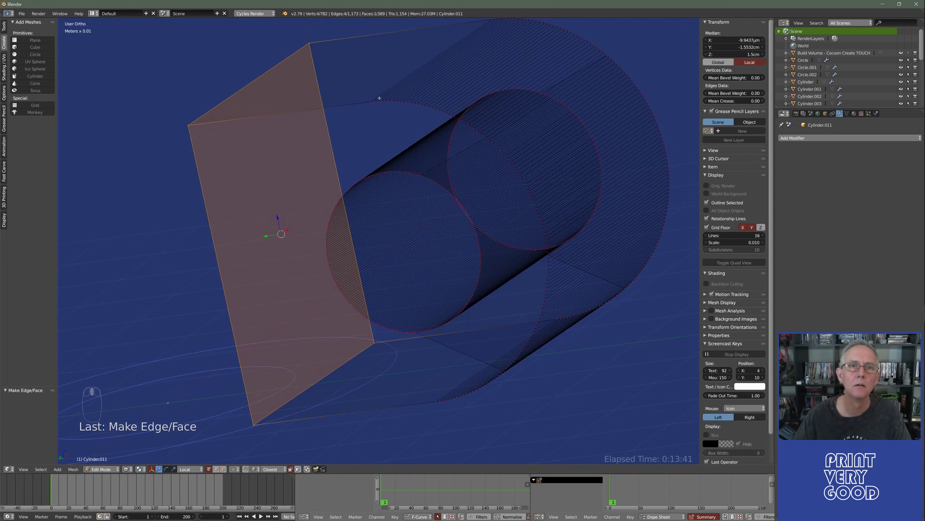
click(379, 98)
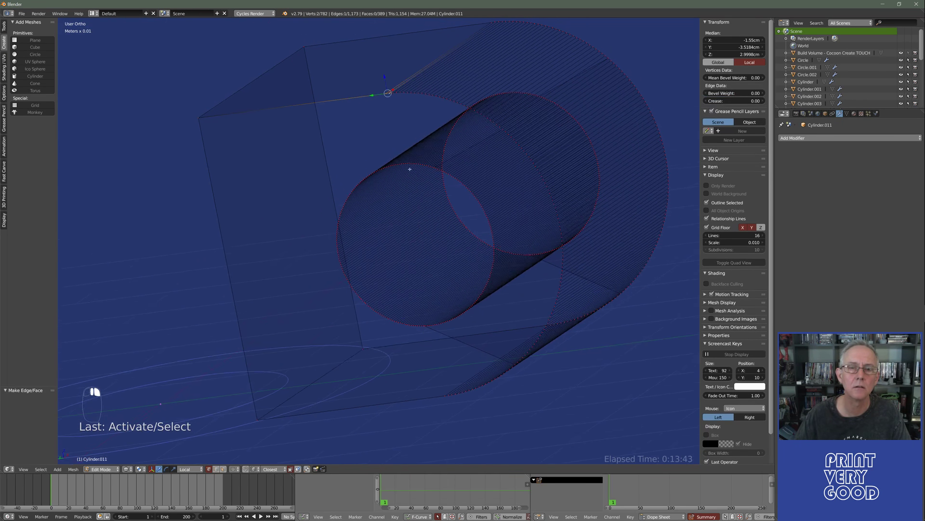
scroll(404, 174, up, 3)
shift+click(412, 80)
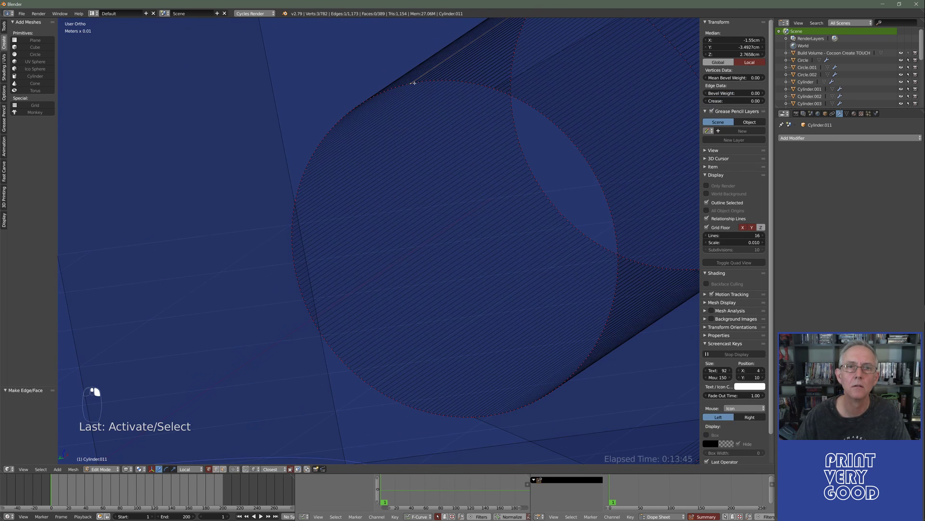
key(f)
scroll(455, 149, down, 3)
Fill a matching narrow face between the hole's lowest edge and the lower end edge of the outer arc.
middle_drag(454, 148, 407, 269)
scroll(408, 270, up, 3)
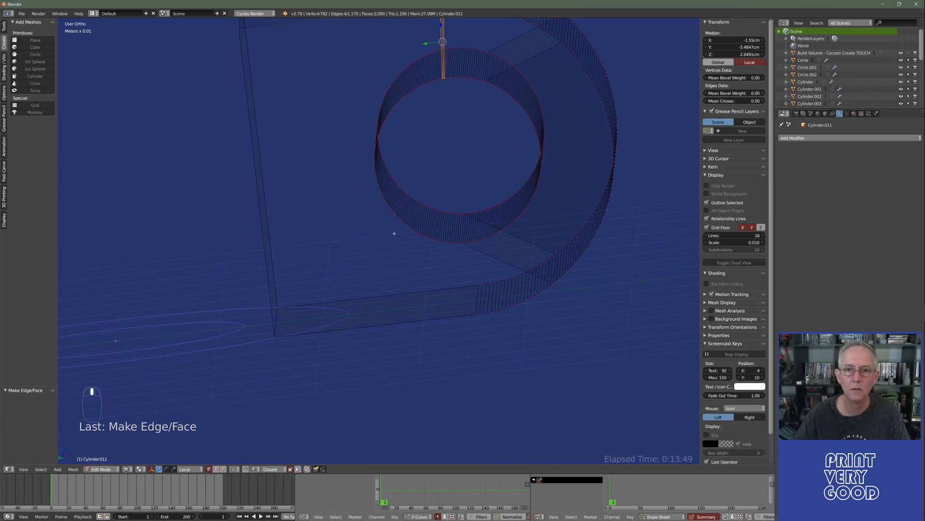
right_click(528, 243)
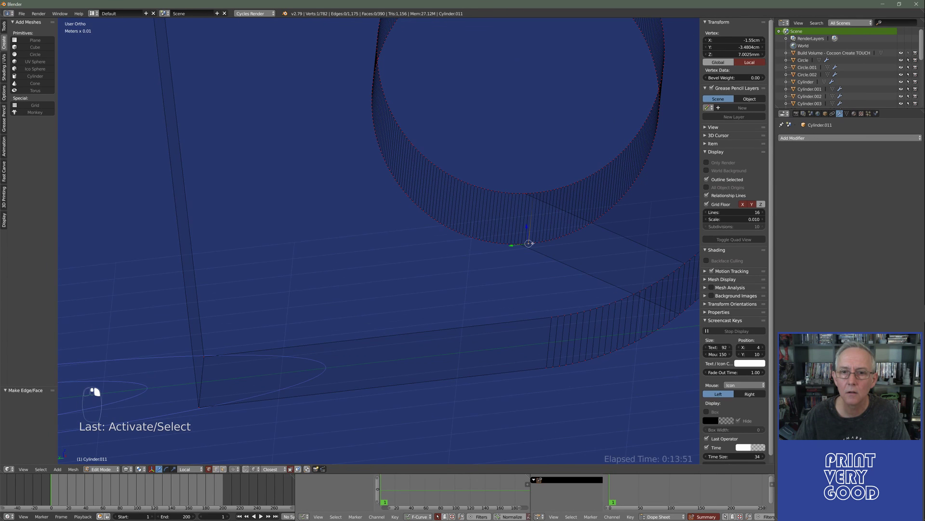
shift+right_click(548, 363)
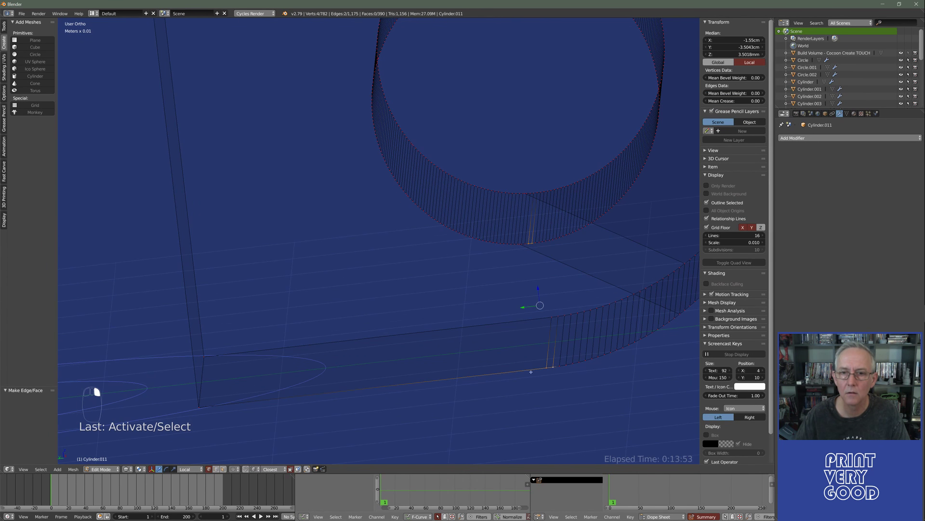
key(f)
scroll(520, 318, down, 4)
Add one centred loop cut around the lug, halfway along its X width.
middle_drag(520, 318, 395, 167)
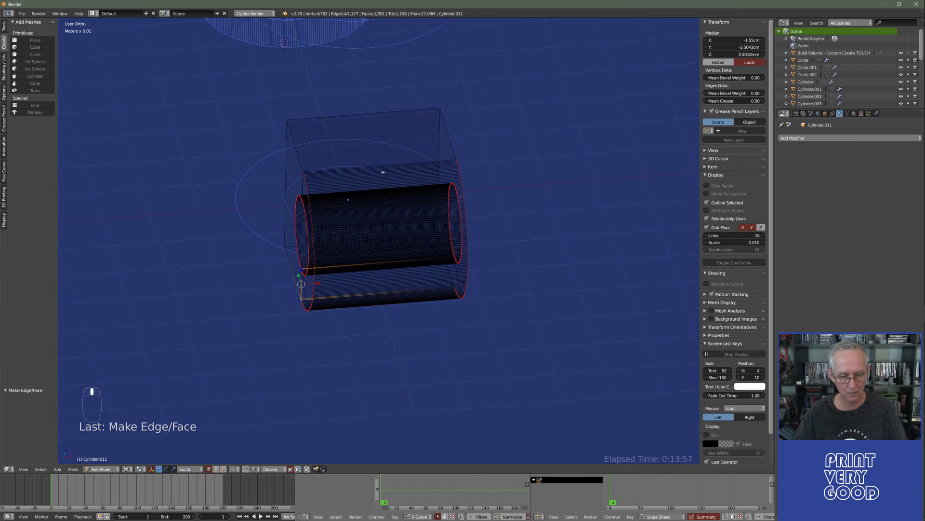
key(ctrl+r)
click(400, 252)
right_click(400, 251)
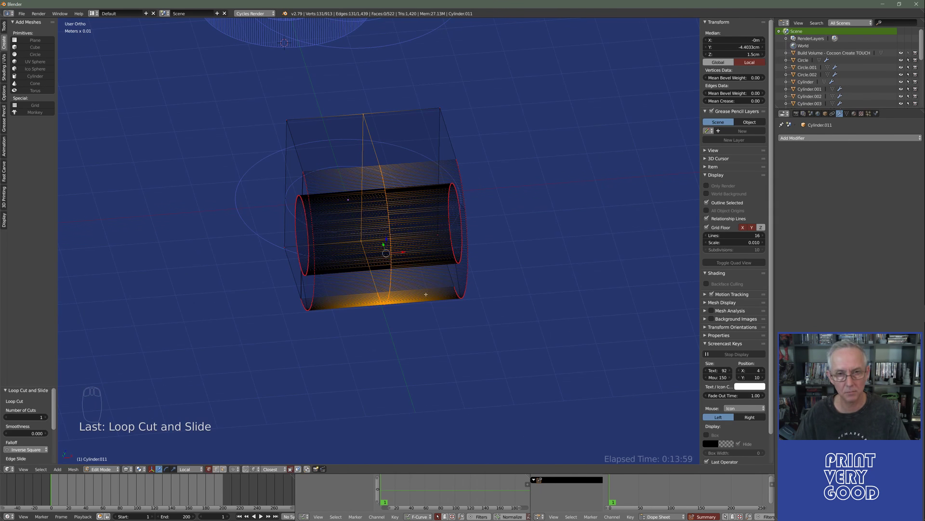
middle_drag(426, 294, 333, 279)
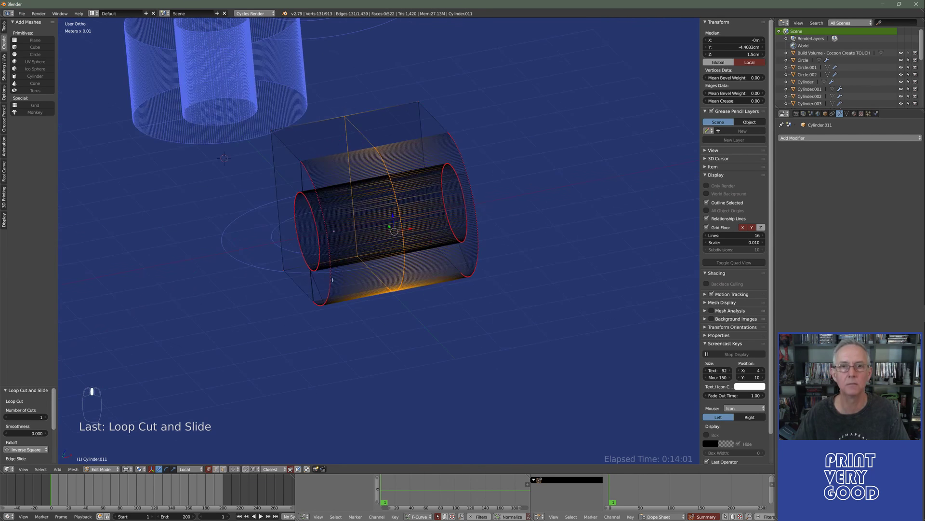
Delete all vertices at the lug's positive X end, keeping the half up to the centre cut, and switch to face selection.
key(KP_7)
key(a)
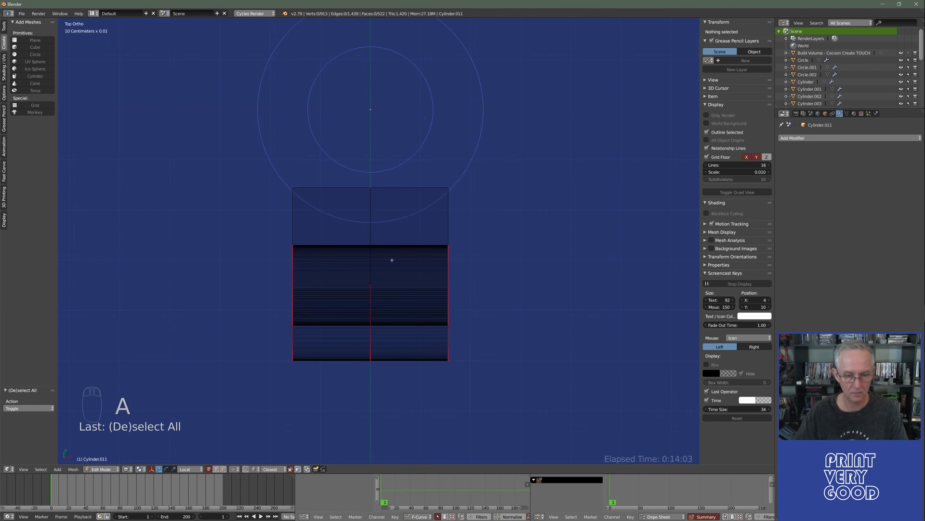
key(b)
drag(444, 219, 499, 389)
key(Delete)
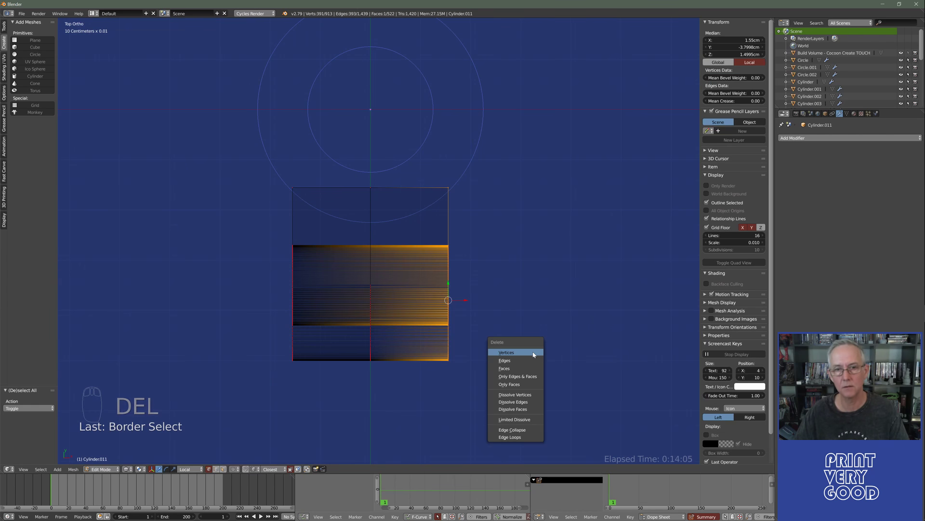
click(501, 352)
middle_drag(502, 352, 274, 281)
scroll(274, 281, up, 3)
middle_drag(281, 229, 342, 243)
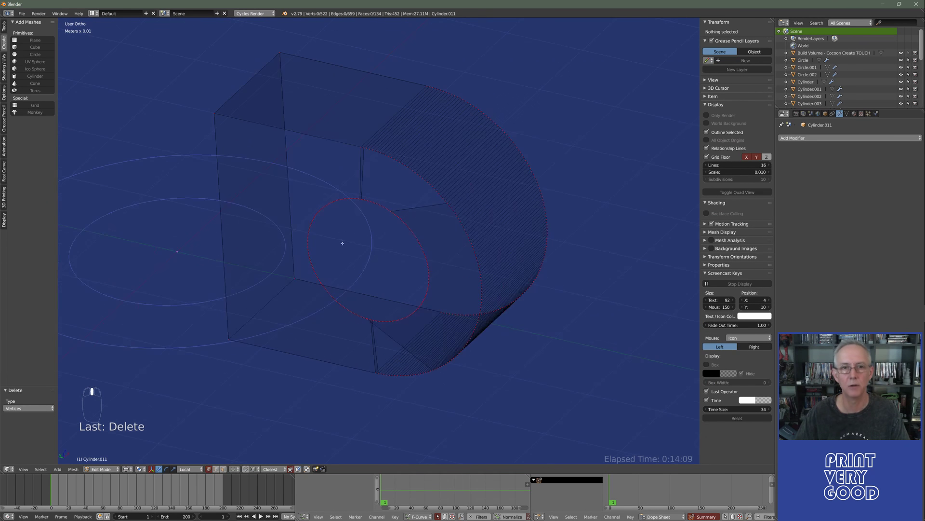
click(222, 469)
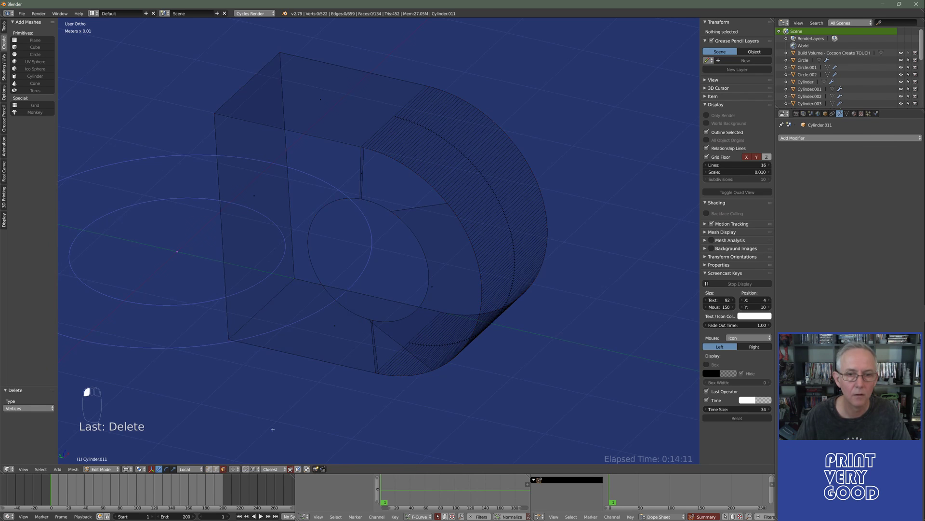
Try deleting the large curved side face between the hole and the outer arc, undoing the deletion each time.
right_click(433, 299)
key(Delete)
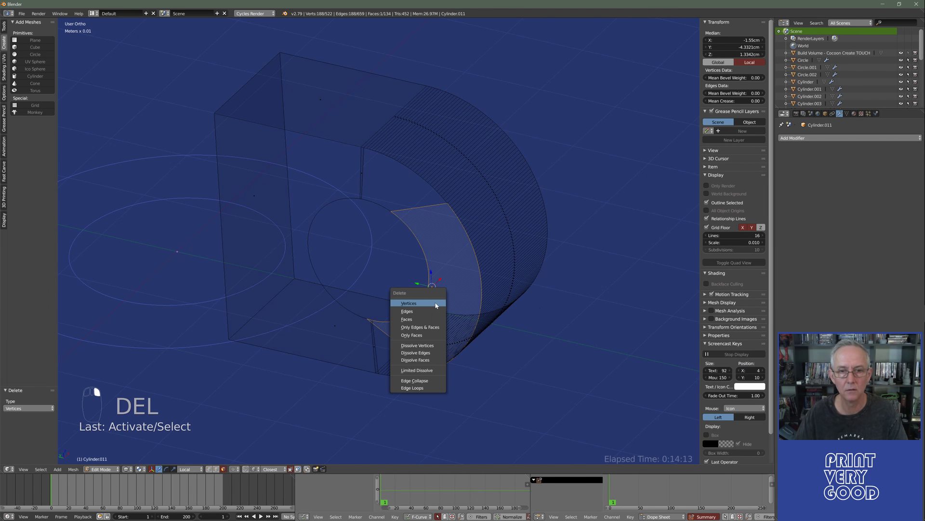
click(434, 321)
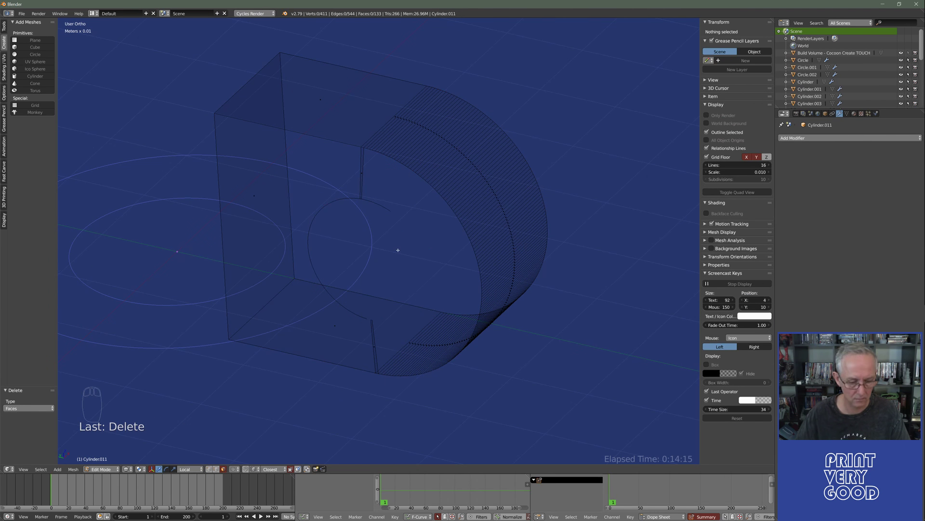
key(ctrl+z)
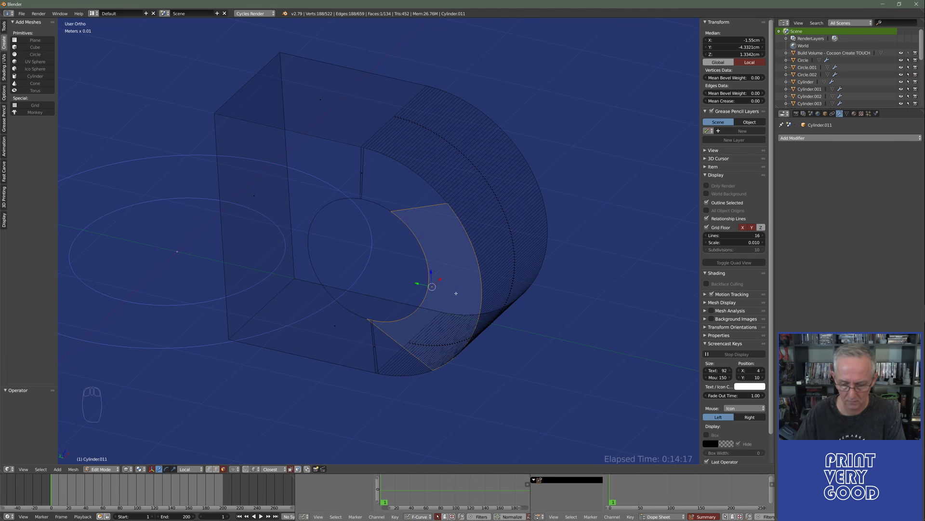
key(a)
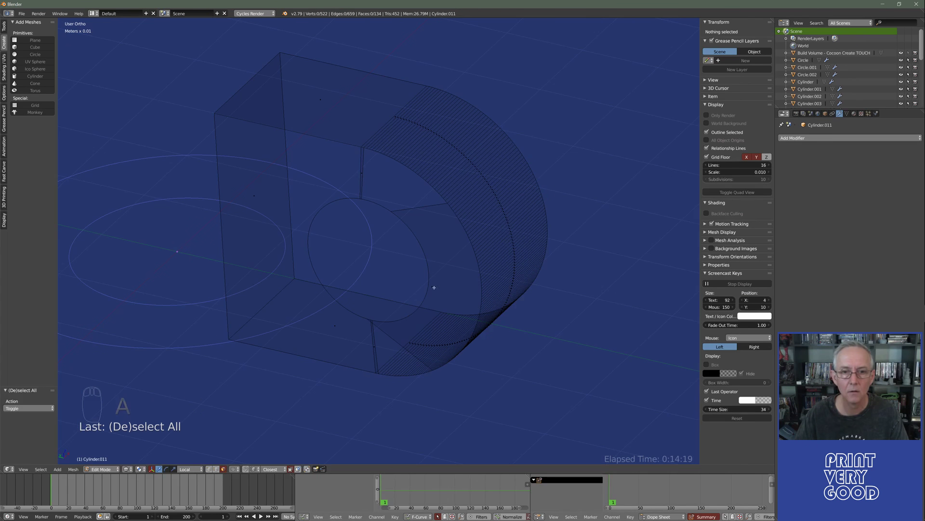
right_click(429, 286)
key(Delete)
click(444, 292)
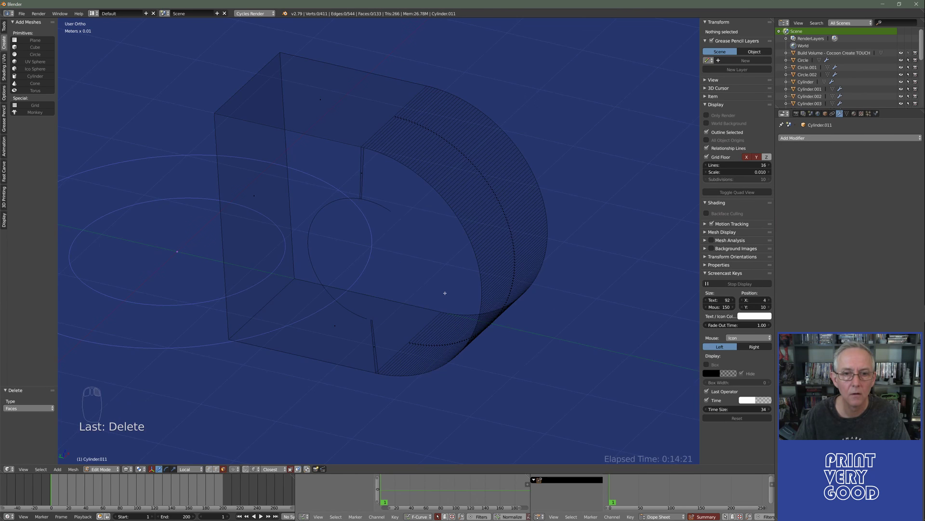
key(ctrl+z)
Delete the narrow strip face beneath the hole, and switch to edge selection.
scroll(424, 285, up, 5)
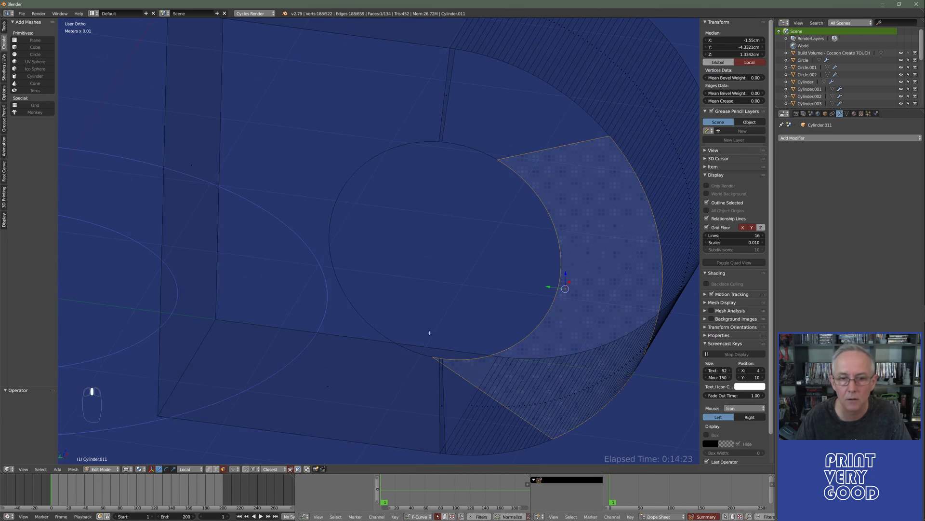
right_click(415, 318)
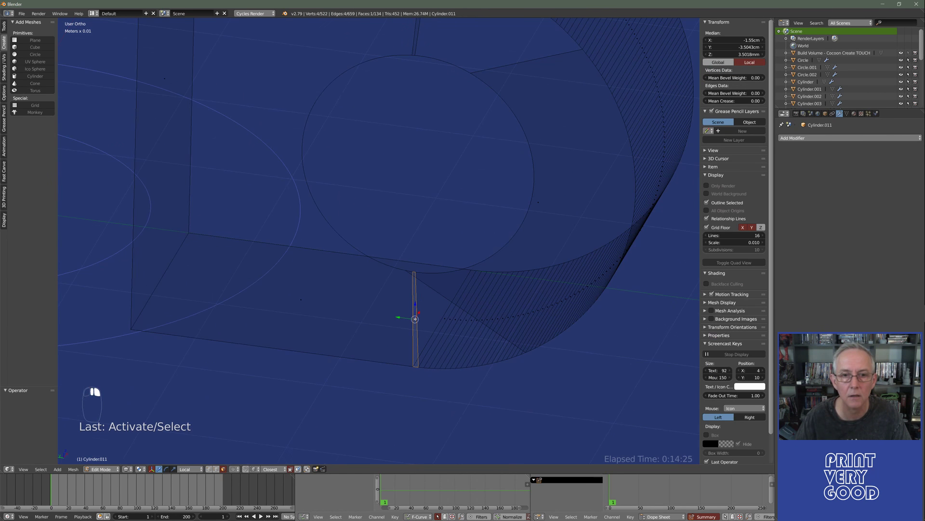
key(Delete)
click(425, 300)
shift+middle_drag(424, 299, 409, 263)
alt+right_click(409, 262)
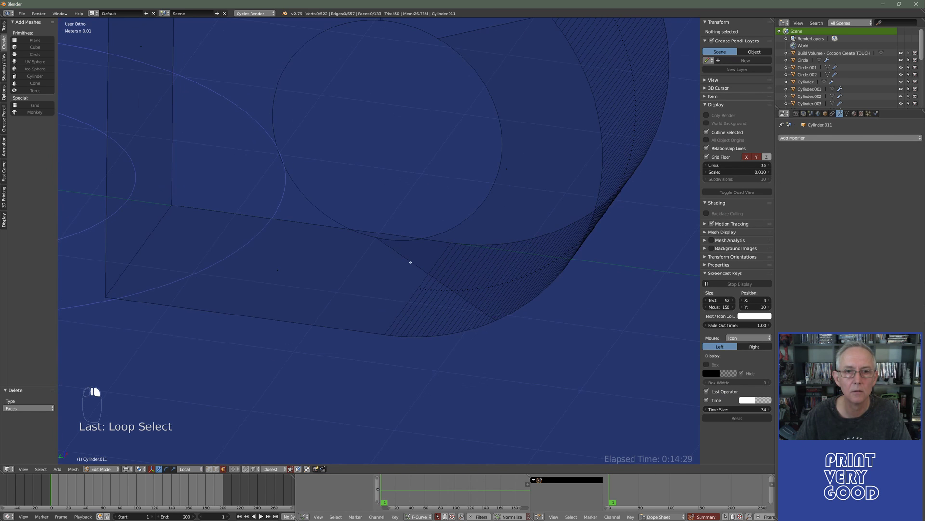
click(217, 469)
Try selecting the edges bounding the upper side gap by loops, and clear the selection.
alt+right_click(411, 263)
scroll(440, 353, down, 6)
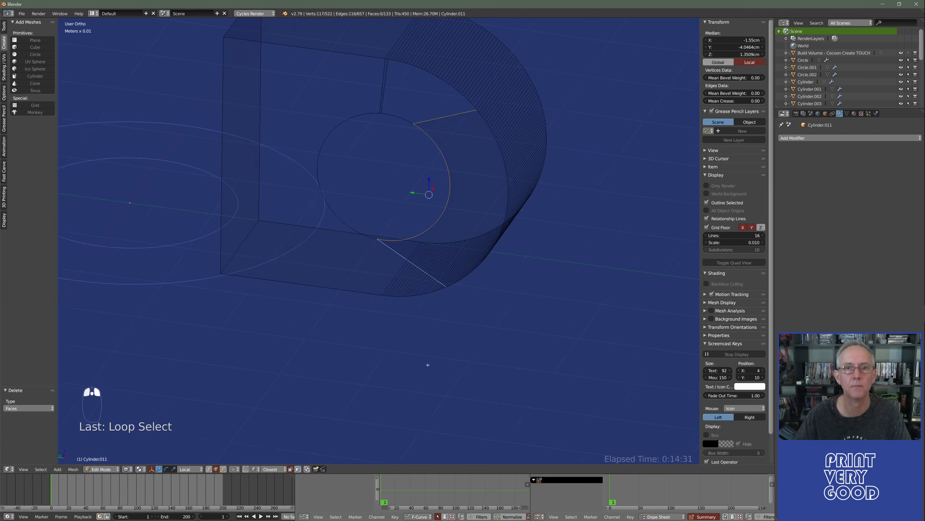
middle_drag(435, 390, 426, 258)
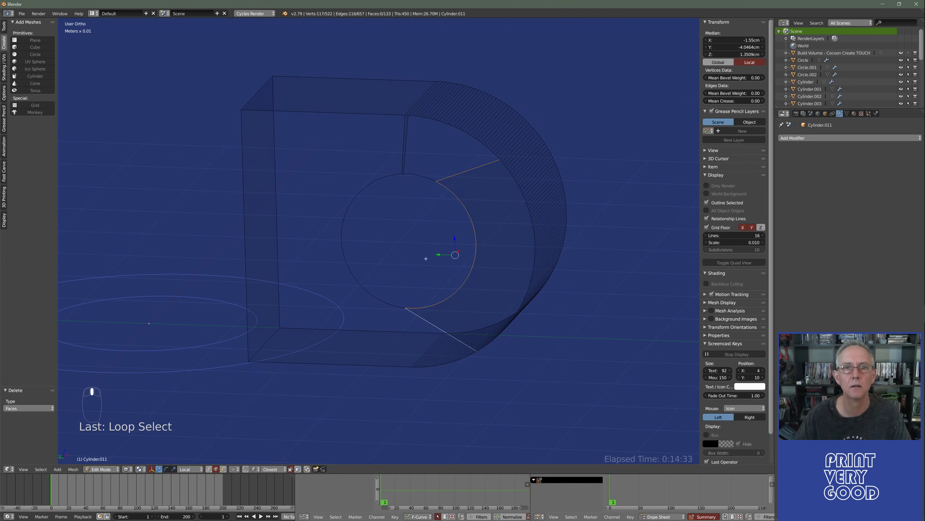
alt+right_click(425, 176)
shift+middle_drag(433, 154, 406, 215)
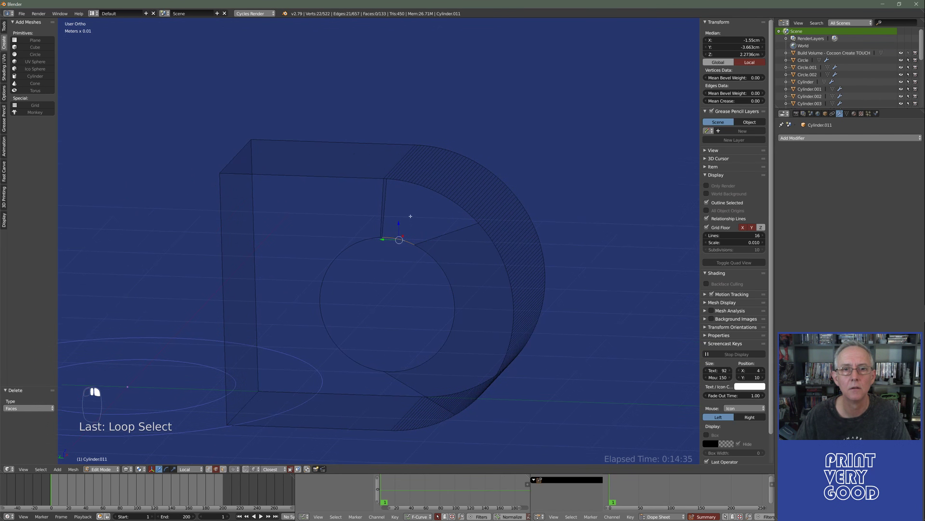
scroll(414, 209, up, 2)
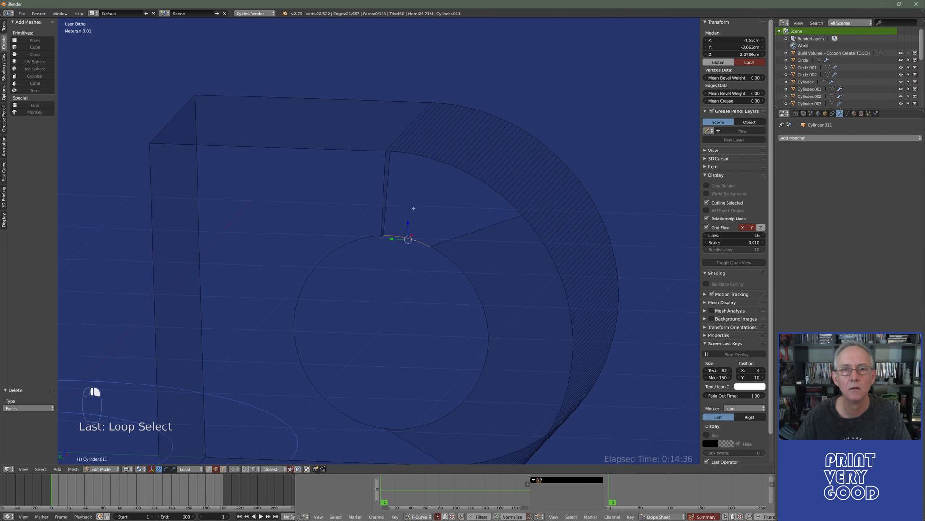
alt+shift+right_click(427, 159)
alt+shift+right_click(484, 224)
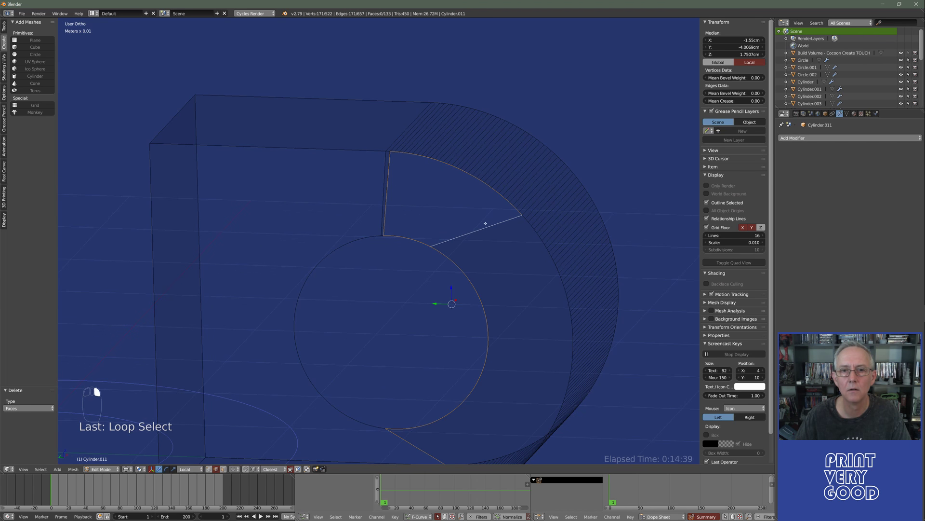
shift+right_click(465, 268)
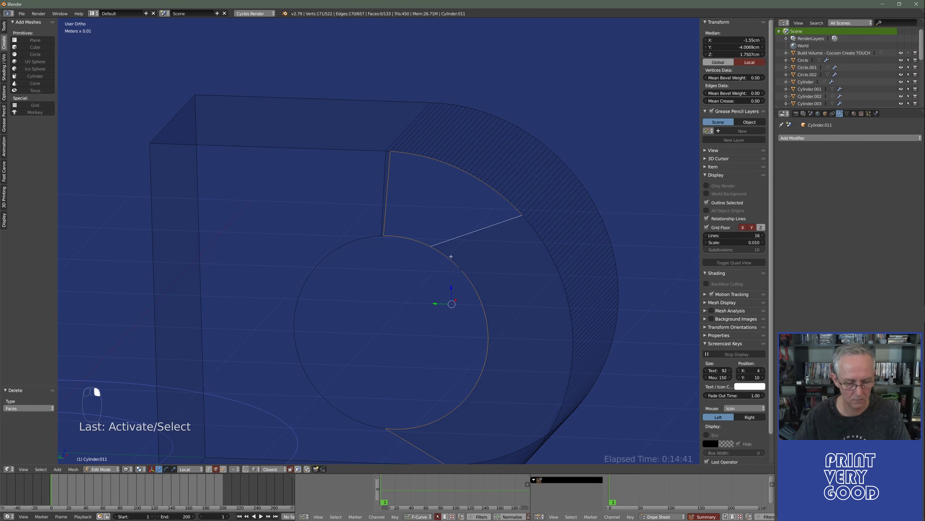
key(a)
Select the four boundary sides of the gap between the upper strip and the curved side face, and fill it.
alt+right_click(401, 233)
alt+shift+right_click(390, 207)
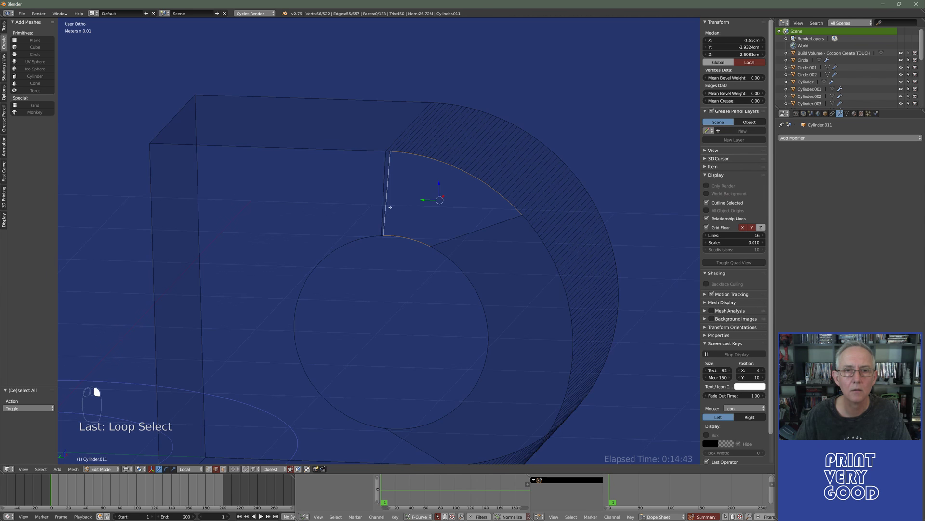
shift+right_click(476, 230)
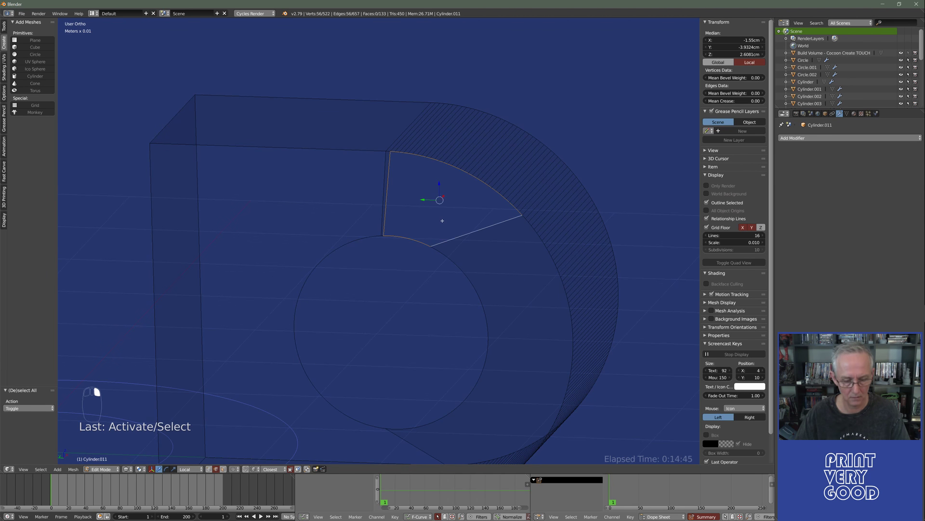
key(f)
Select the open boundary around the squared end, the hole's near half and the lower slanted edge, and fill it with a face.
middle_drag(453, 263, 374, 269)
scroll(384, 325, up, 3)
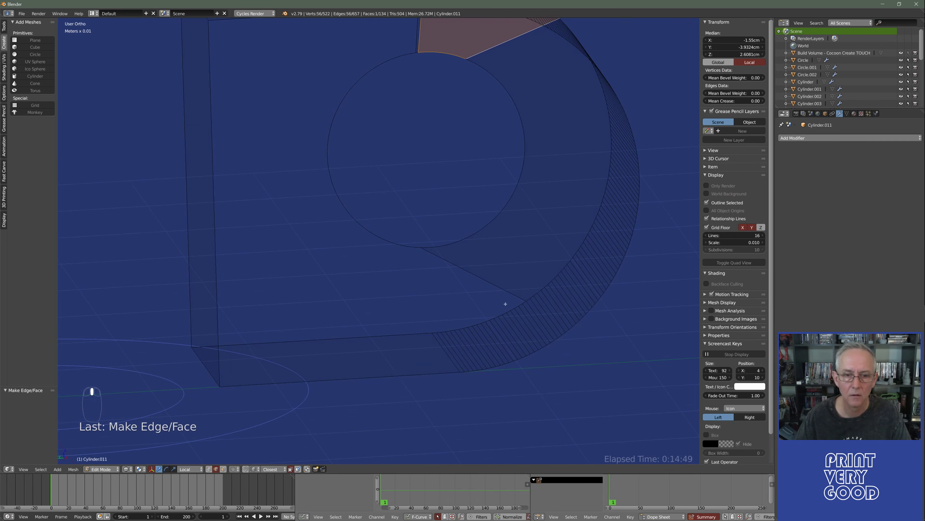
right_click(473, 277)
alt+right_click(478, 324)
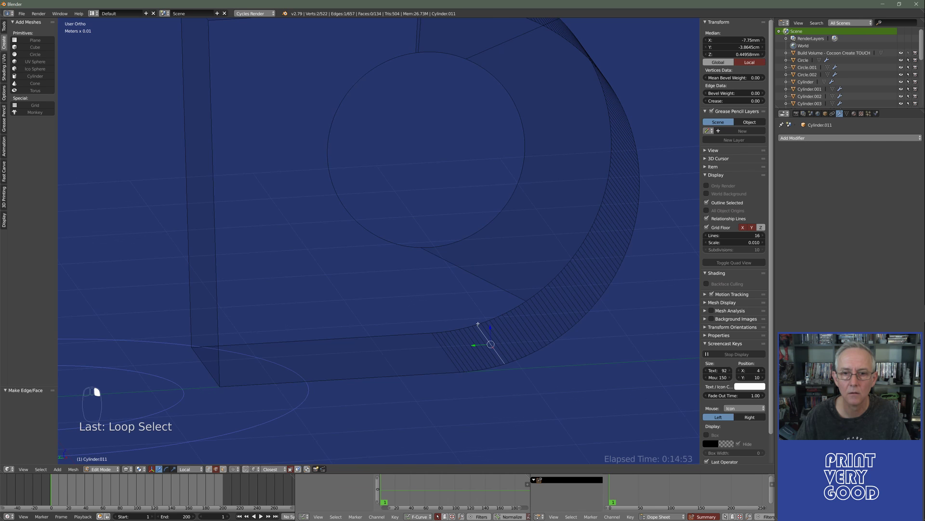
alt+right_click(479, 323)
shift+right_click(449, 267)
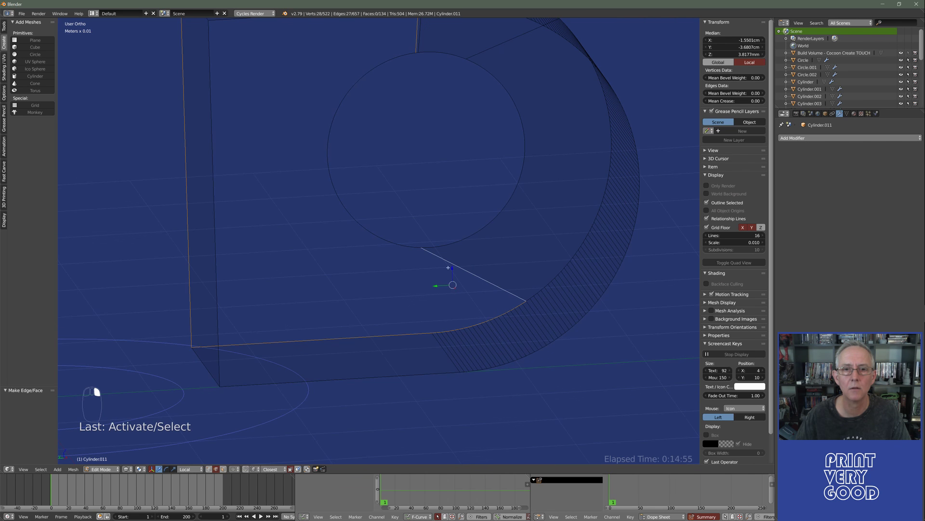
alt+shift+right_click(384, 241)
scroll(381, 254, down, 4)
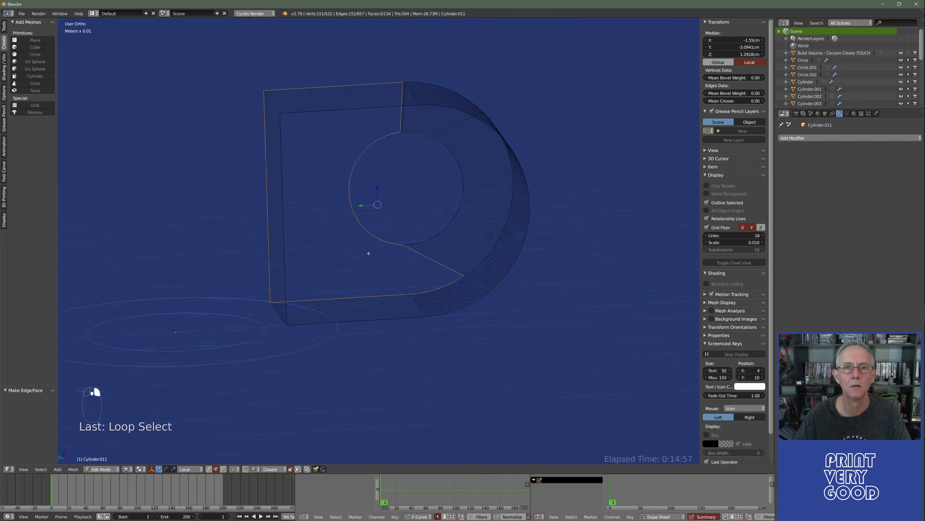
key(f)
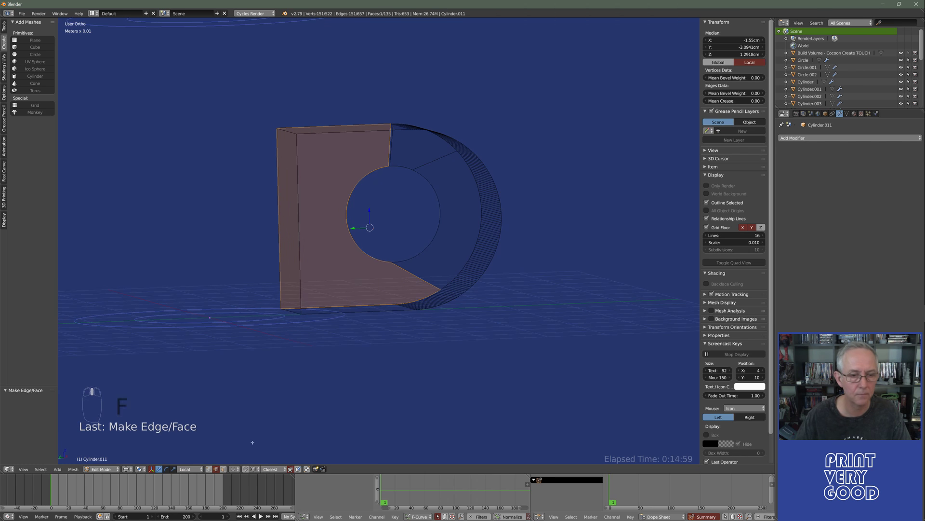
Dissolve the slanted edge and the near-vertical edge above the hole on the lug's side face, and return to the shaded object view.
right_click(426, 164)
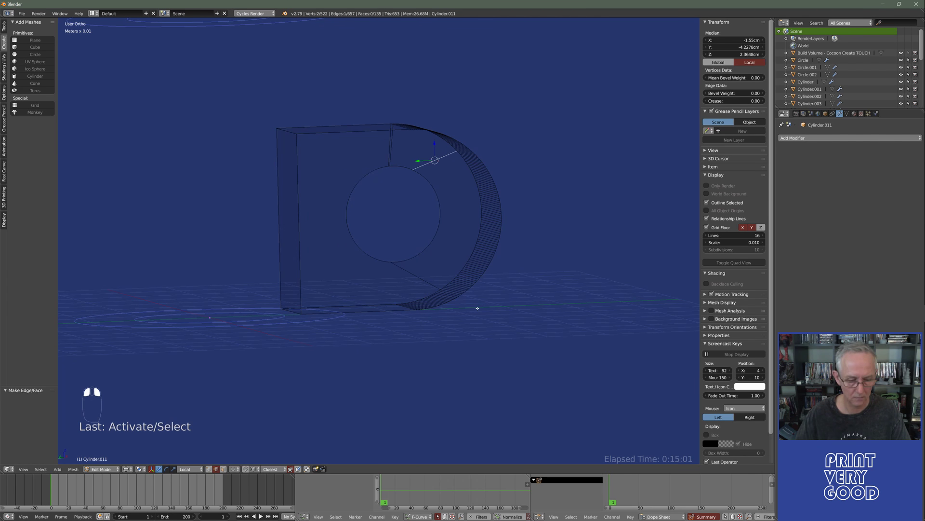
key(ctrl+x)
middle_drag(469, 314, 445, 294)
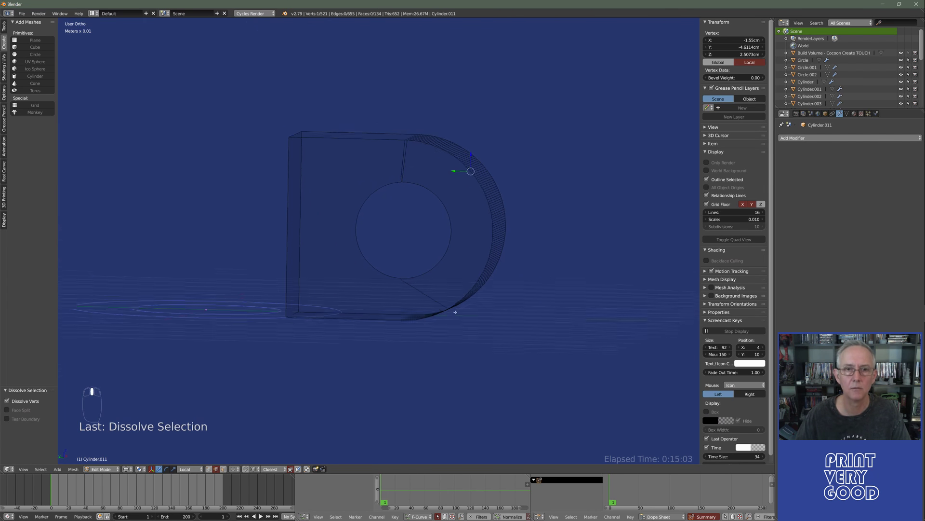
right_click(404, 153)
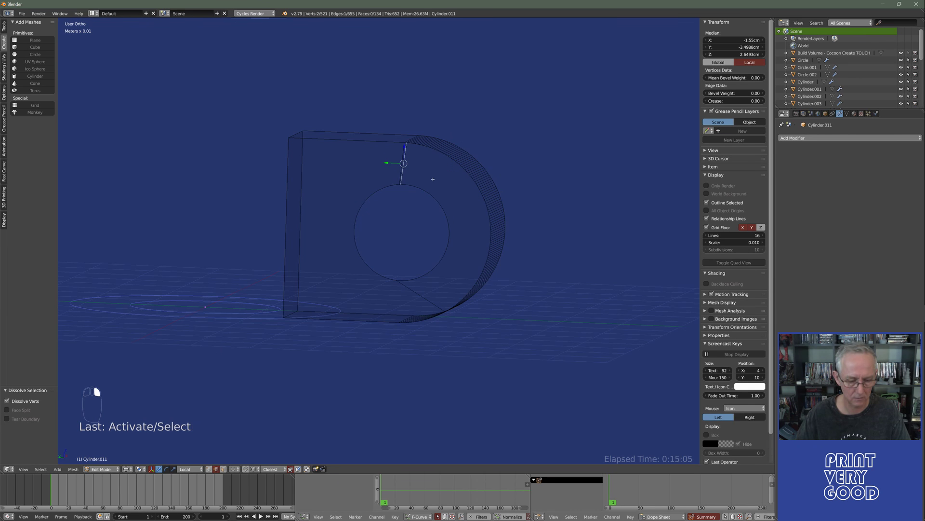
key(ctrl+x)
mouse_move(434, 186)
middle_down()
mouse_move(379, 242)
mouse_move(382, 203)
middle_up()
key(Tab)
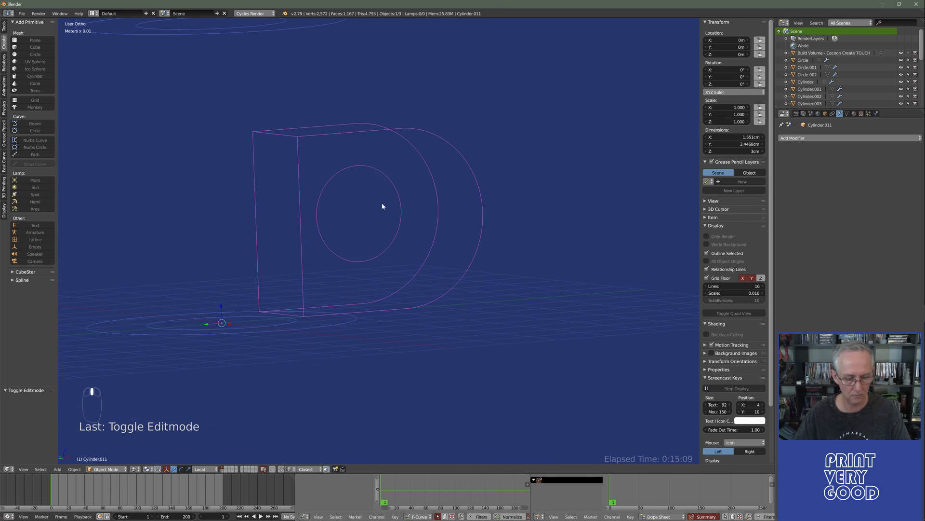
key(z)
middle_drag(354, 256, 405, 308)
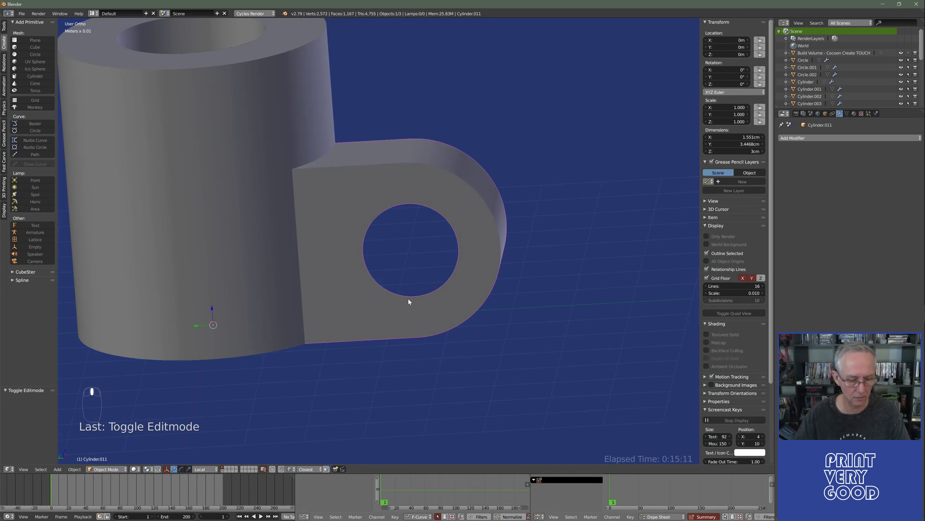
Remove doubles across all of the lug's vertices in vertex selection mode, reducing the merge distance below 0.1 mm.
key(Tab)
middle_drag(444, 277, 421, 301)
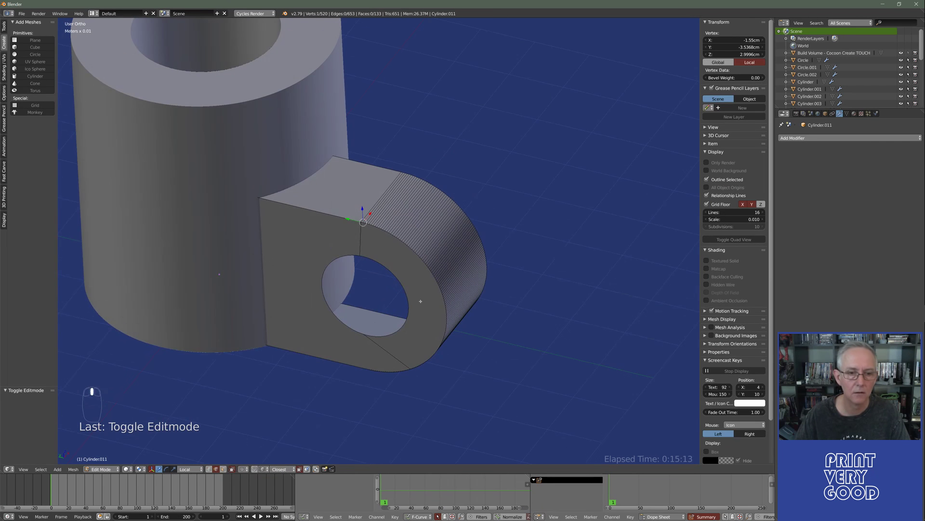
middle_drag(397, 265, 424, 235)
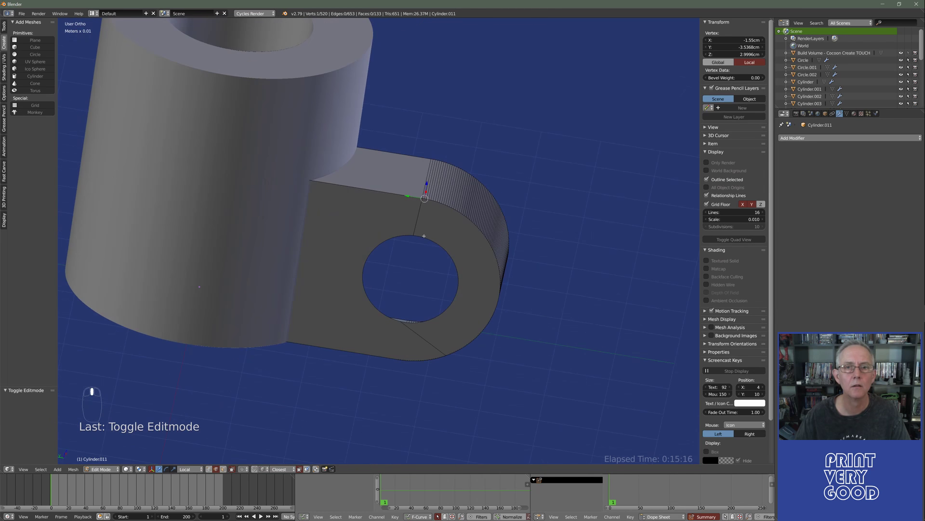
click(215, 469)
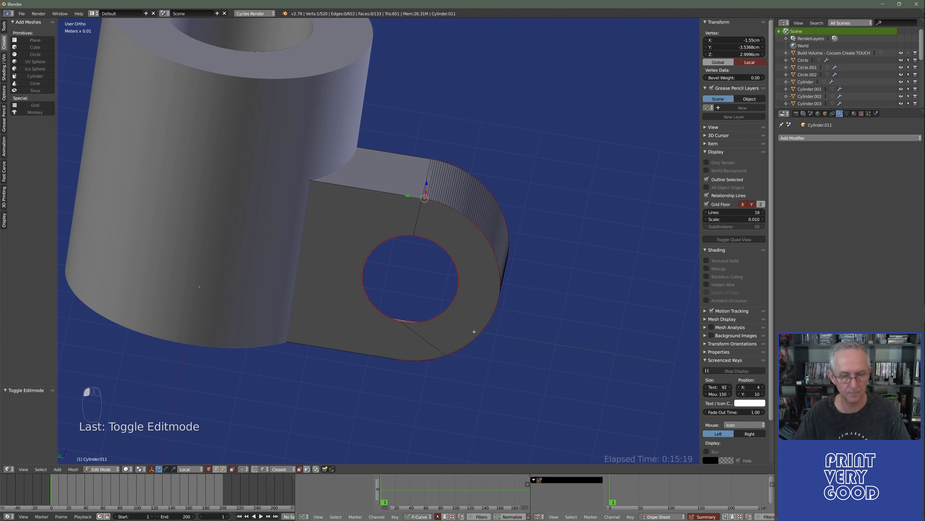
key(z)
key(a)
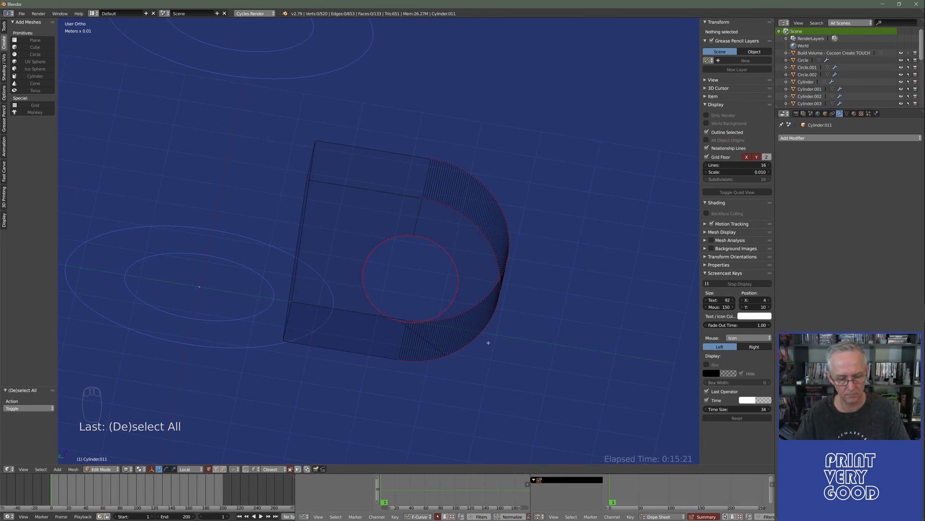
key(a)
key(w)
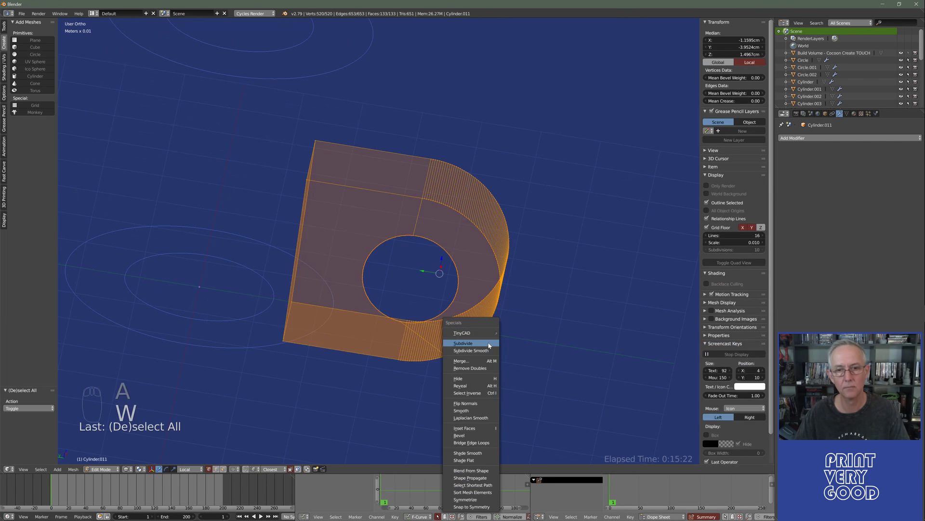
click(478, 369)
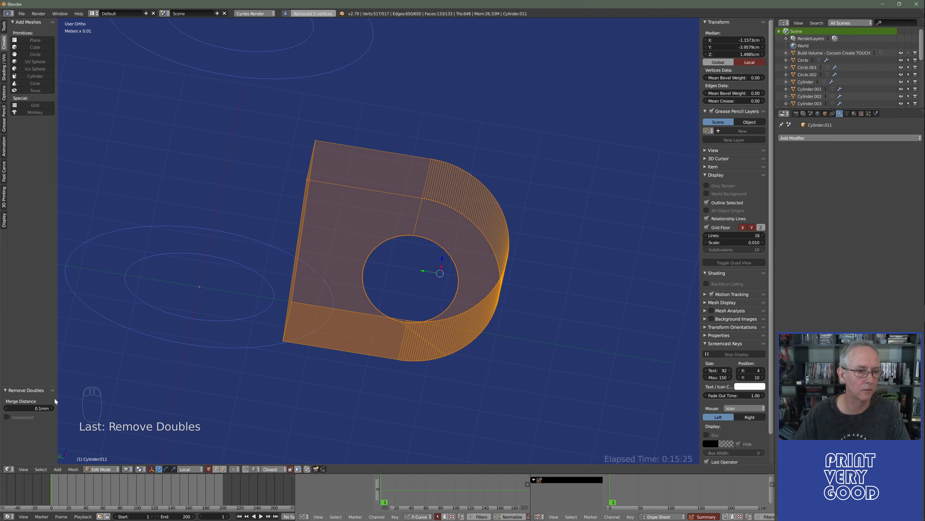
drag(37, 409, 29, 409)
Leave mesh editing and add a Mirror modifier across X to the lug, shown in solid shading.
middle_drag(434, 271, 450, 276)
key(Tab)
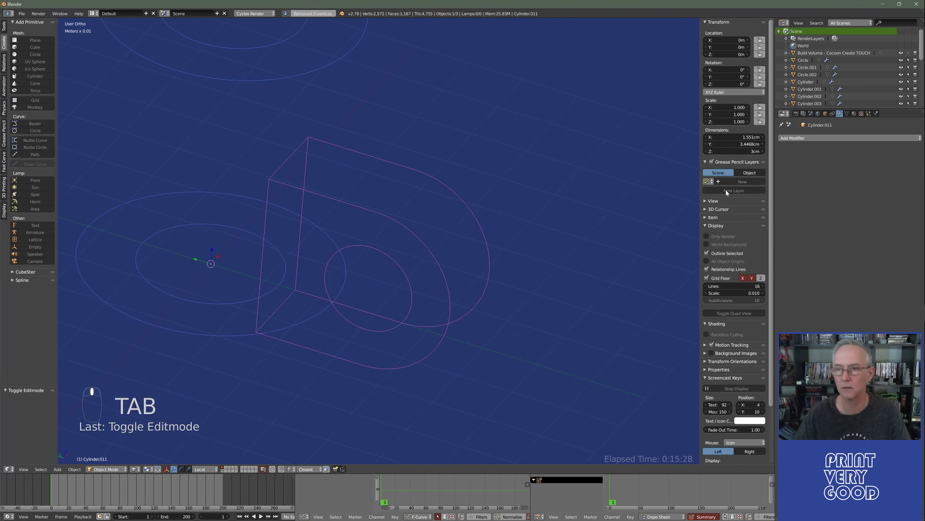
click(839, 138)
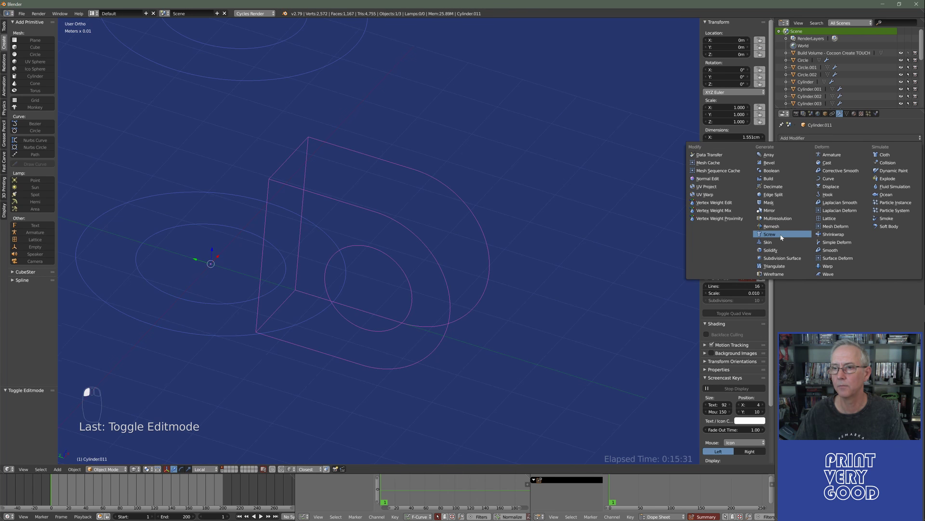
click(770, 210)
scroll(475, 256, up, 2)
key(z)
scroll(424, 285, up, 6)
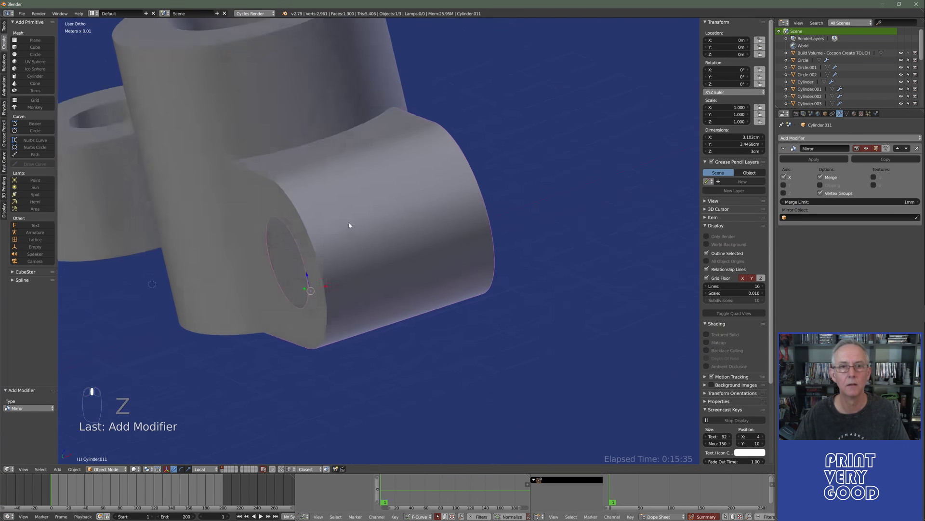
middle_drag(492, 195, 438, 256)
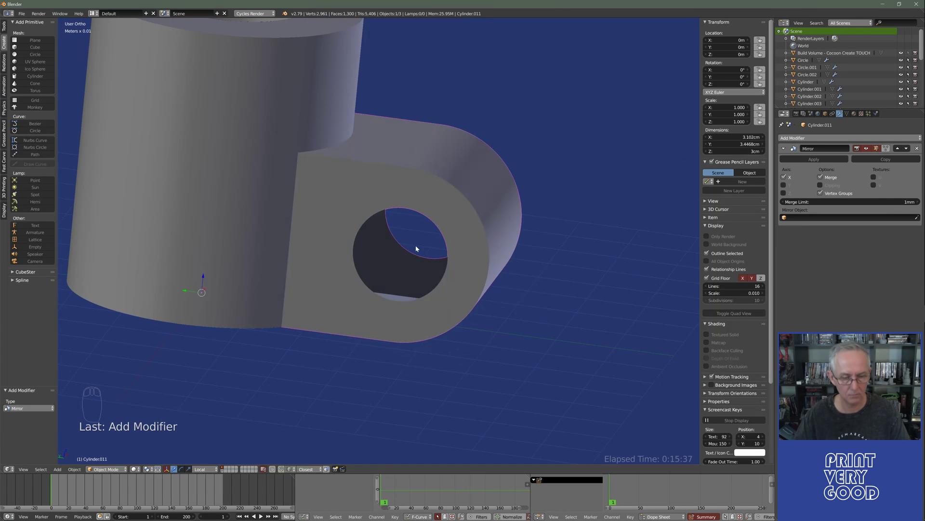
Select both halves of the hole's rim on the lug's side face by edge loops, and show the mesh in wireframe.
key(Tab)
scroll(416, 249, up, 8)
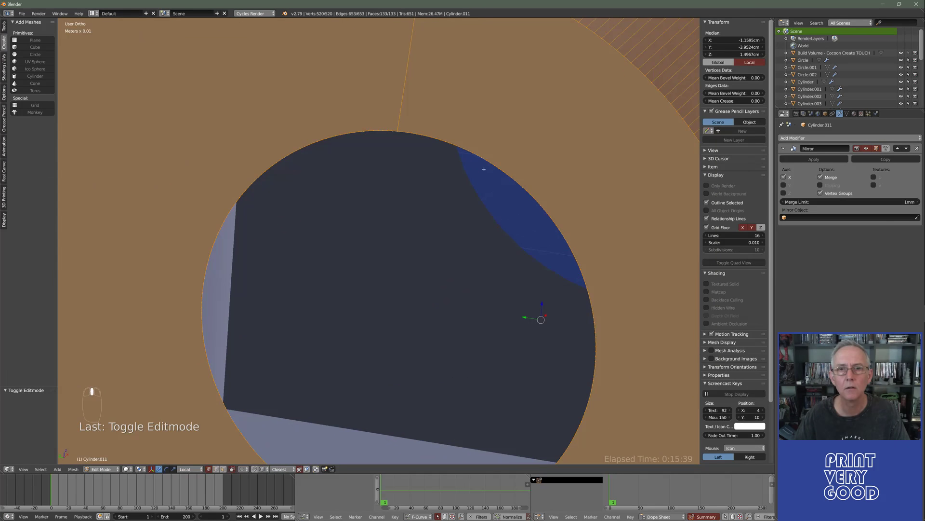
alt+right_click(485, 158)
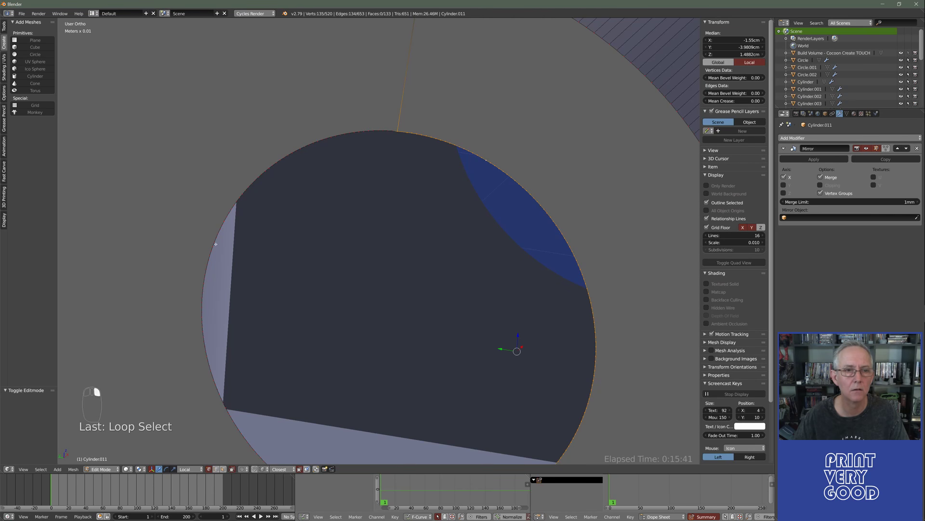
alt+shift+right_click(216, 244)
scroll(337, 299, down, 3)
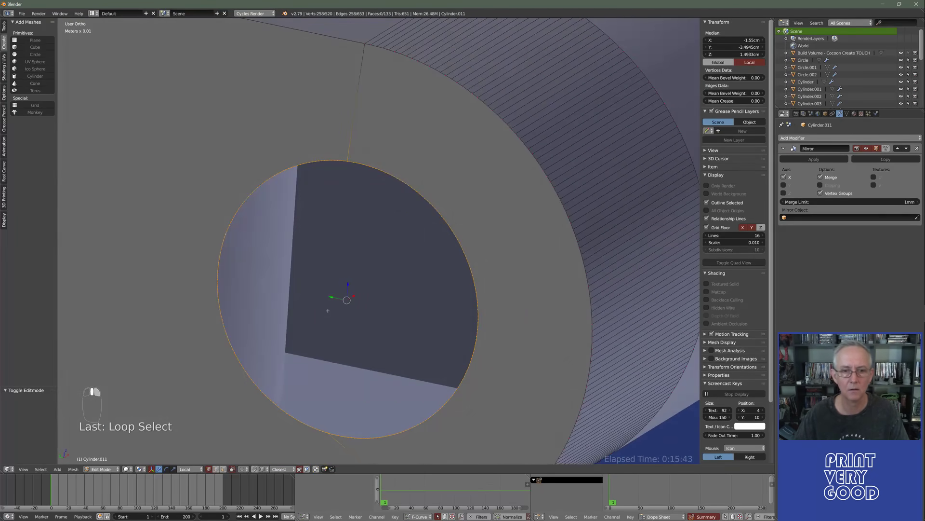
scroll(328, 311, down, 3)
middle_drag(328, 311, 306, 246)
key(z)
Enable clipping on the Mirror modifier and extrude the hole's rim along X to the mirror plane, then return to the shaded object view.
key(e)
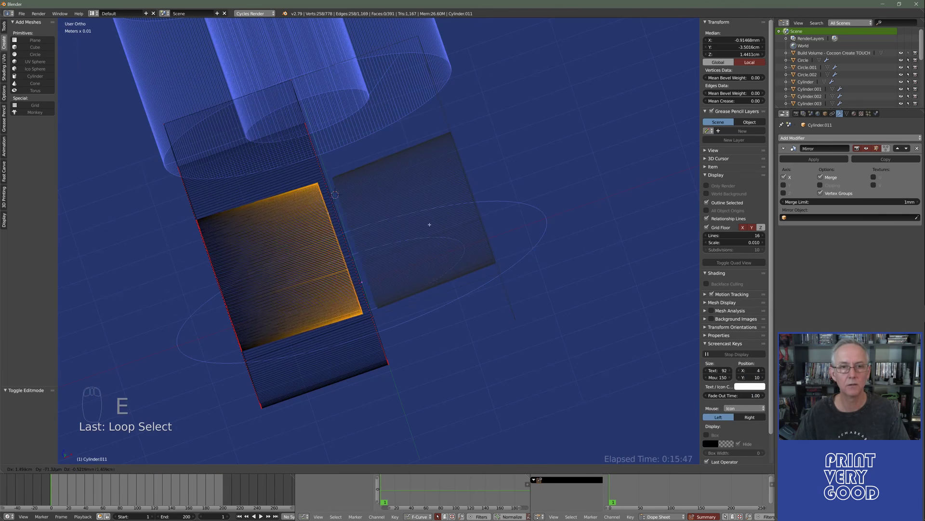
right_click(451, 211)
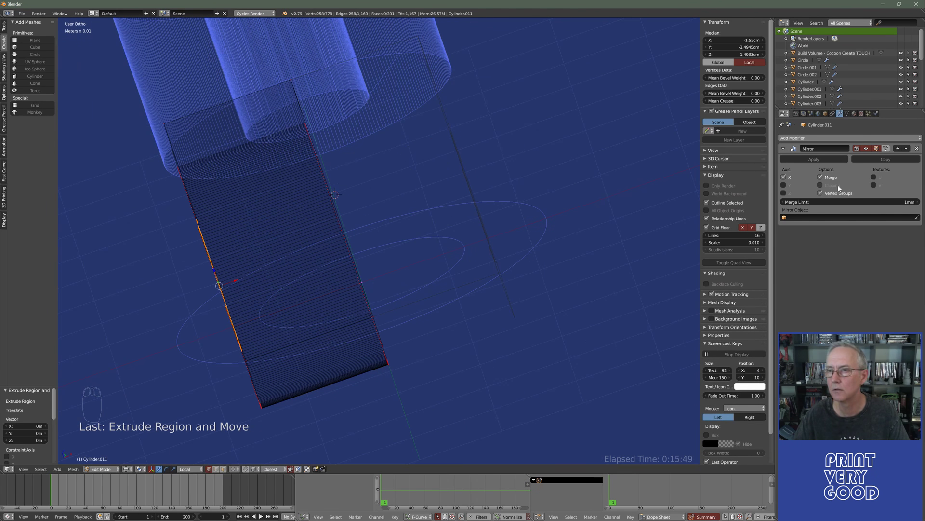
click(820, 185)
key(e)
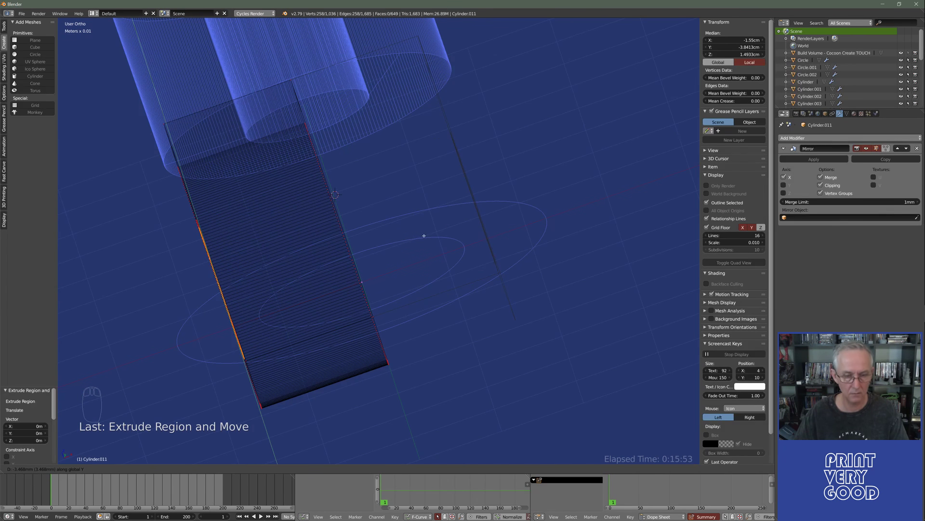
key(x)
click(502, 207)
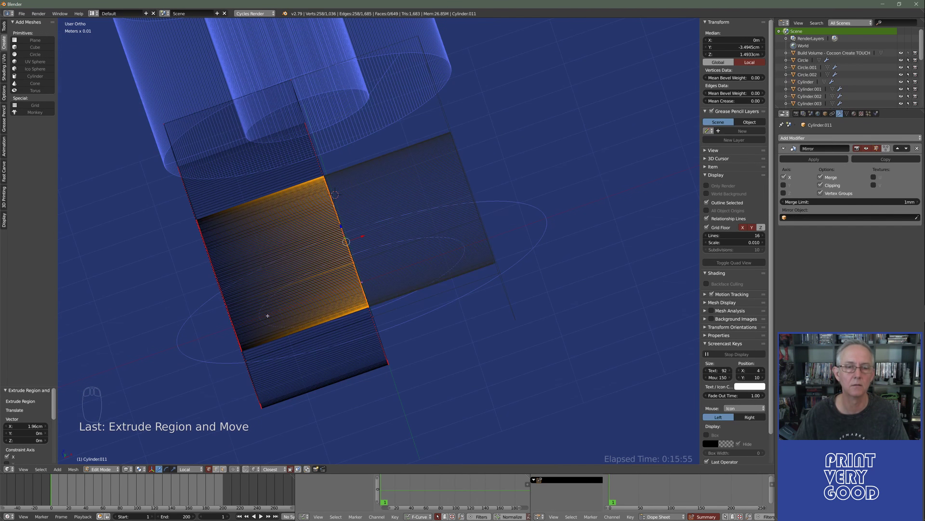
middle_drag(267, 315, 417, 260)
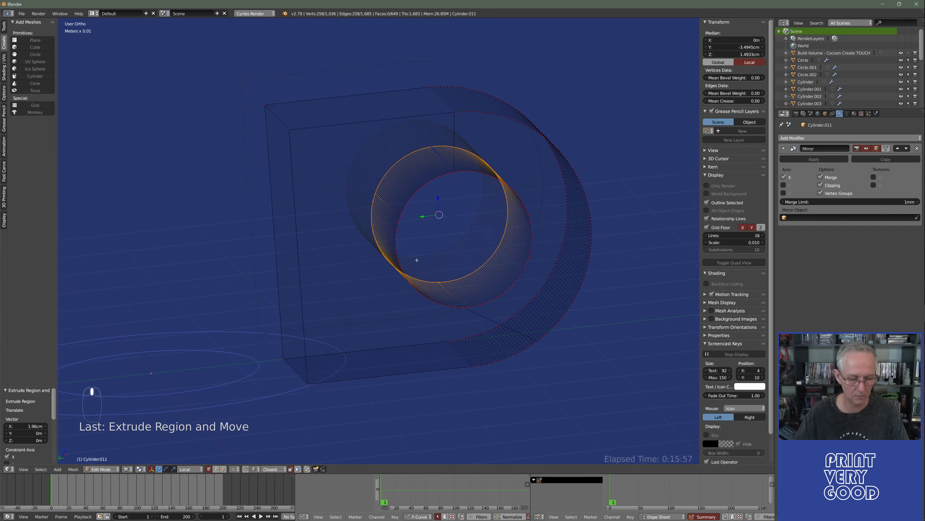
key(Tab)
key(z)
mouse_move(368, 299)
middle_down()
mouse_move(351, 269)
mouse_move(262, 278)
mouse_move(337, 305)
mouse_move(369, 287)
mouse_move(305, 310)
middle_up()
scroll(261, 278, down, 3)
Switch to the technical drawing in Photos to examine the slotted end's shape and dimensions, and return to Blender.
key(alt+Tab)
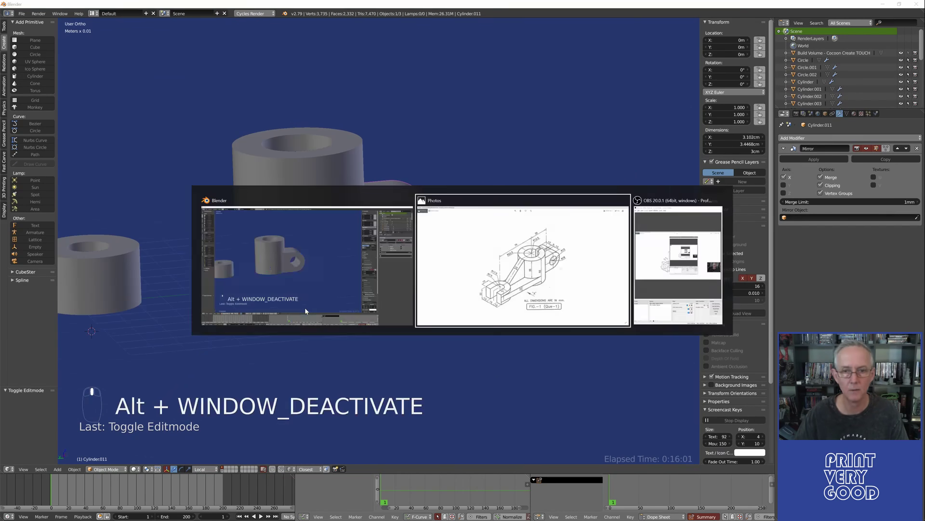
key(alt+Tab)
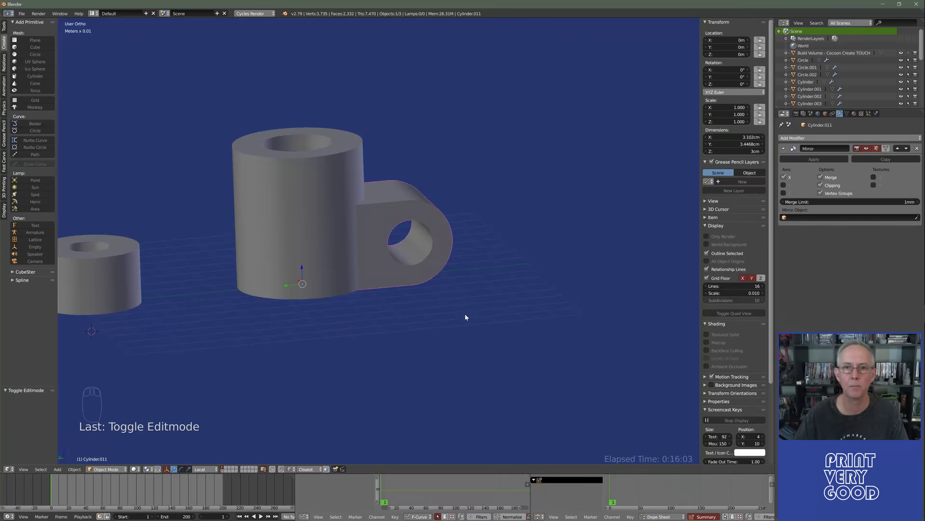
key(alt+Tab)
key(alt+Tab)
mouse_move(390, 351)
middle_down()
mouse_move(306, 308)
mouse_move(247, 352)
mouse_move(413, 311)
mouse_move(452, 334)
middle_up()
key(alt+Tab)
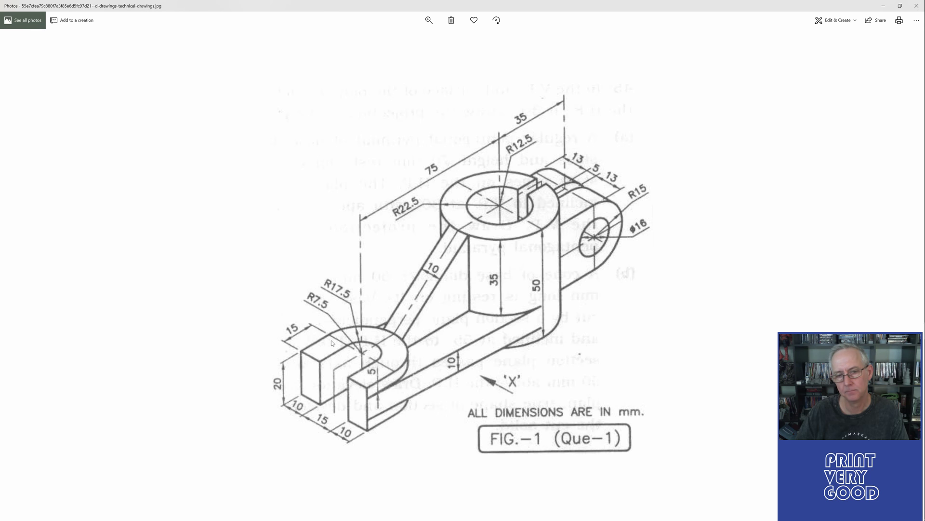
key(alt+Tab)
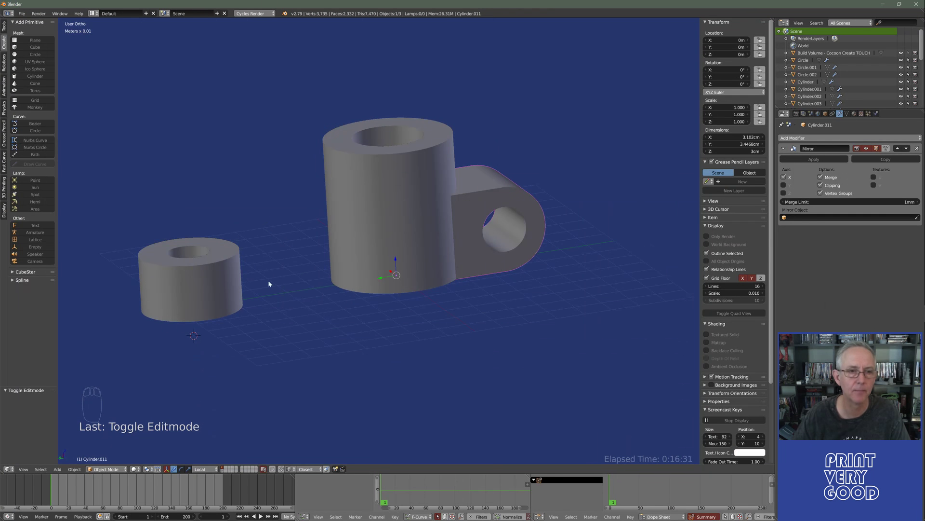
Add a cube at the 3D cursor under the small hollow cylinder, working from the top view.
middle_drag(269, 284, 226, 328)
right_click(203, 301)
shift+middle_drag(289, 304, 407, 244)
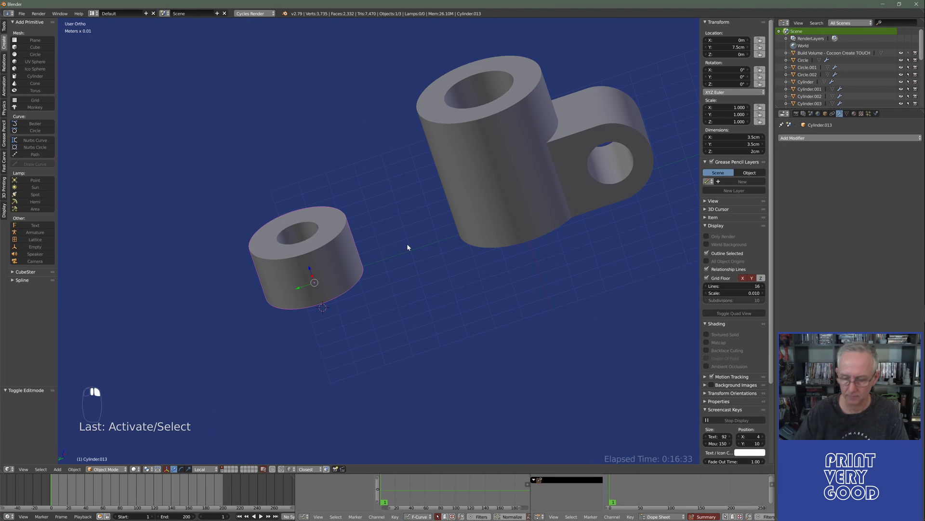
key(KP_7)
scroll(426, 305, up, 3)
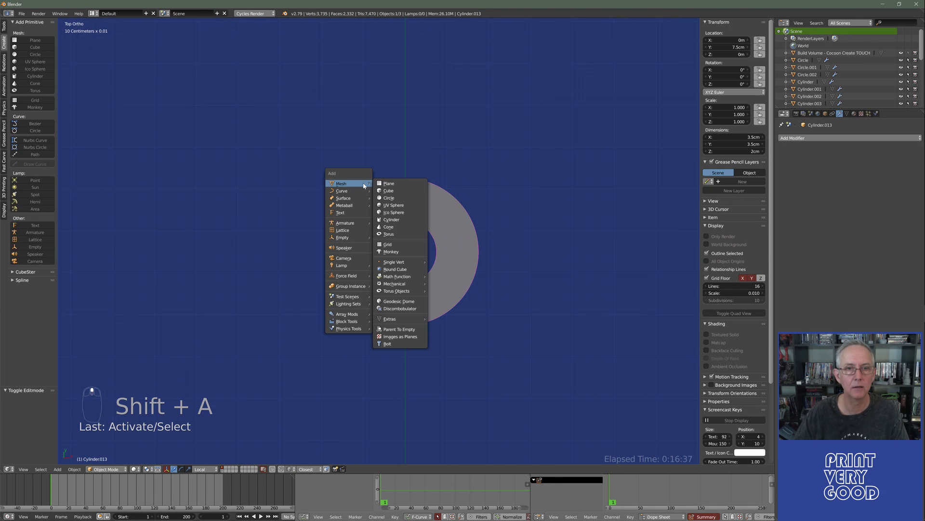
click(388, 190)
scroll(488, 343, down, 3)
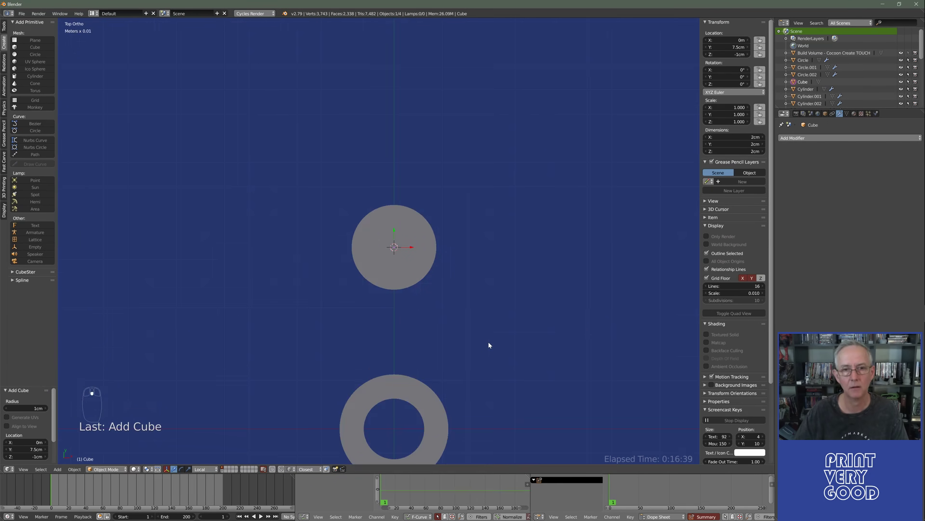
Snap the 3D cursor to the origin of the small hollow cylinder.
middle_drag(429, 332, 450, 269)
scroll(391, 289, up, 3)
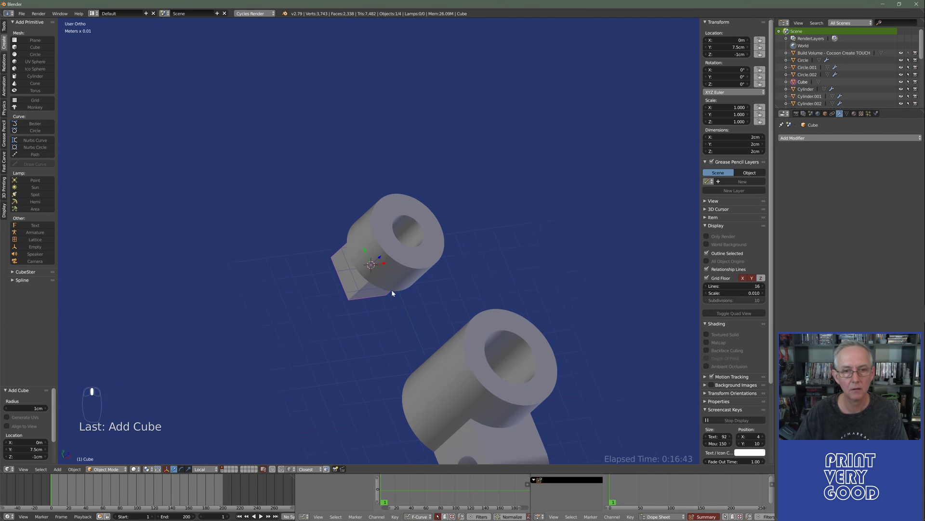
right_click(434, 261)
key(shift+s)
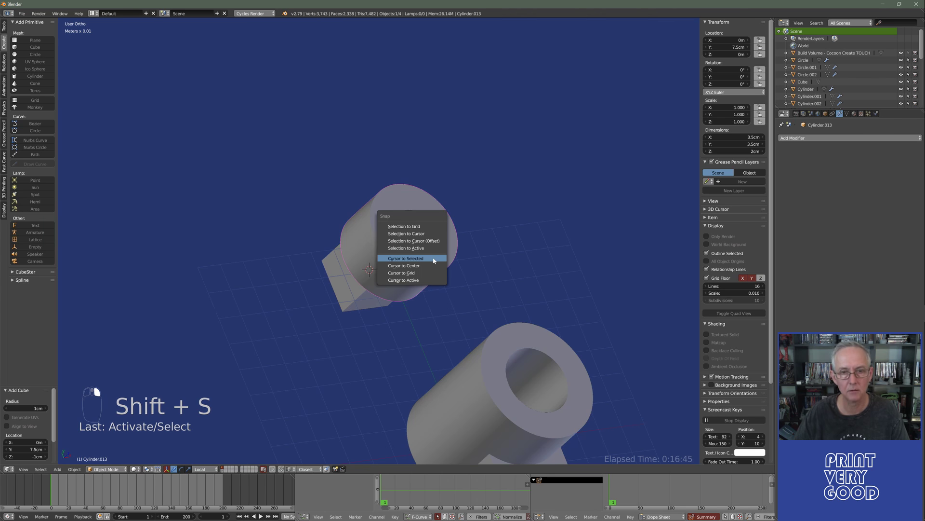
click(433, 261)
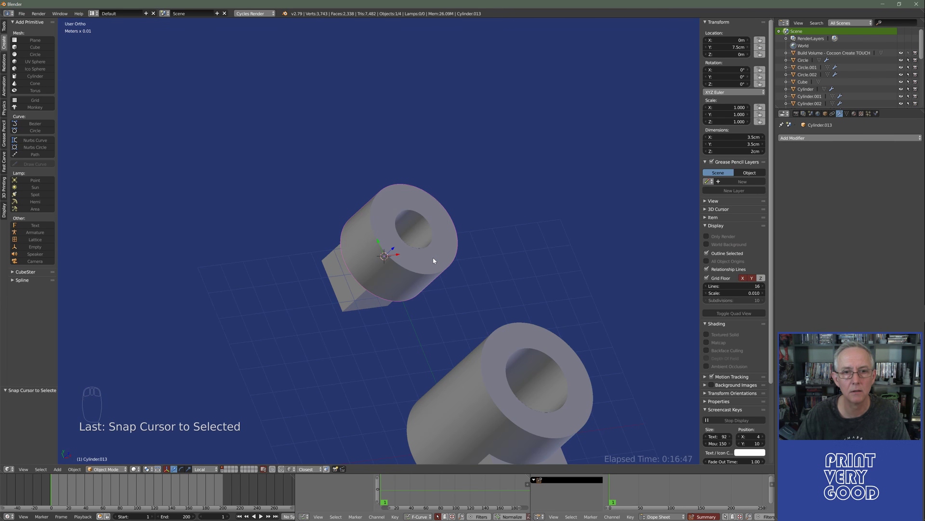
Snap the cube to the 3D cursor at the small hollow cylinder's origin.
right_click(352, 299)
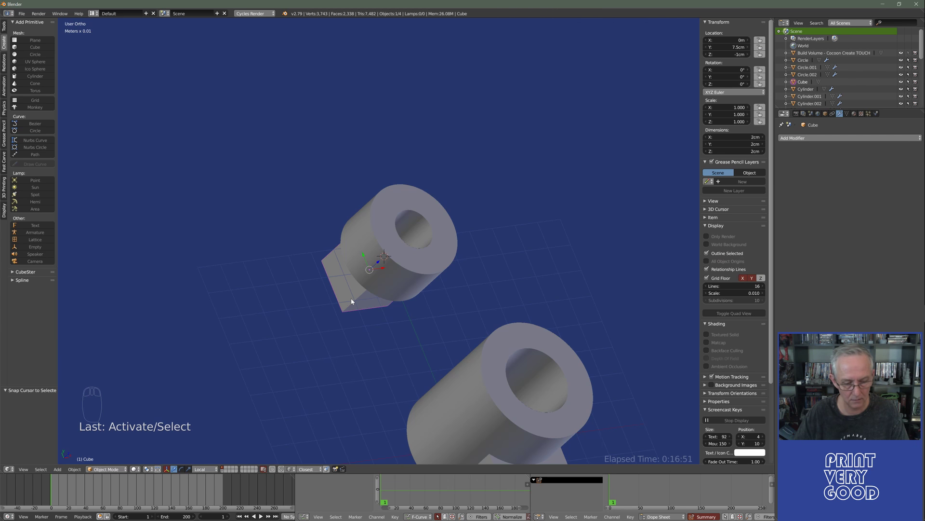
key(shift+s)
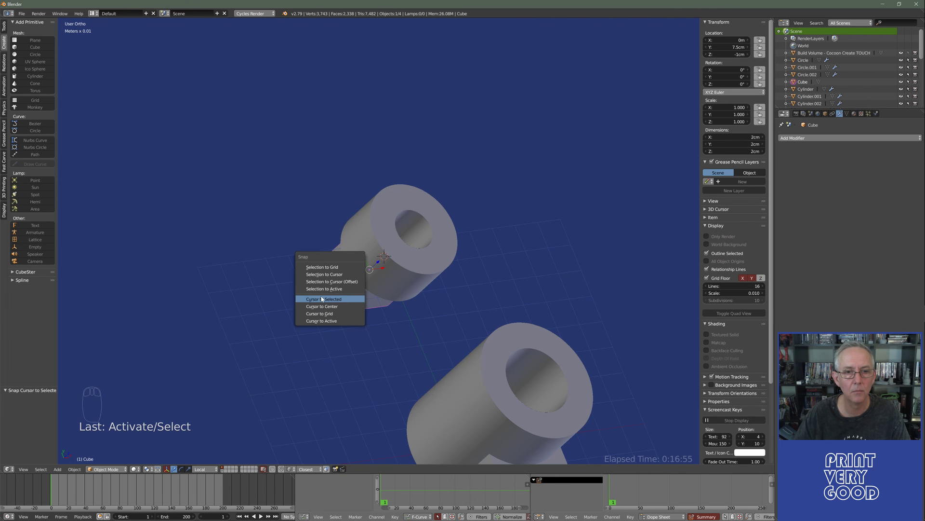
click(324, 275)
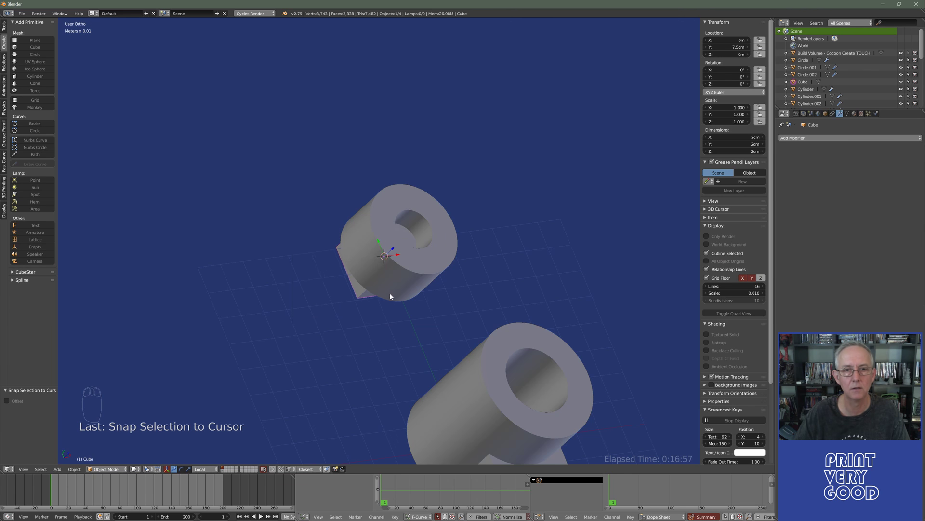
middle_drag(390, 293, 396, 259)
scroll(414, 300, up, 2)
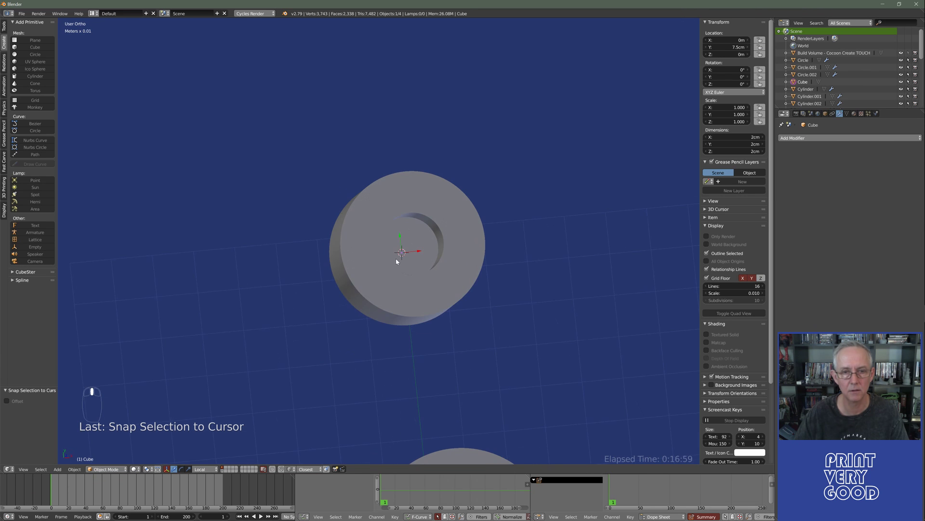
Move the cube 0.01 m along Y in the wireframe top view, so its edge lies on the small cylinder's centre line.
key(KP_7)
key(z)
scroll(411, 289, up, 1)
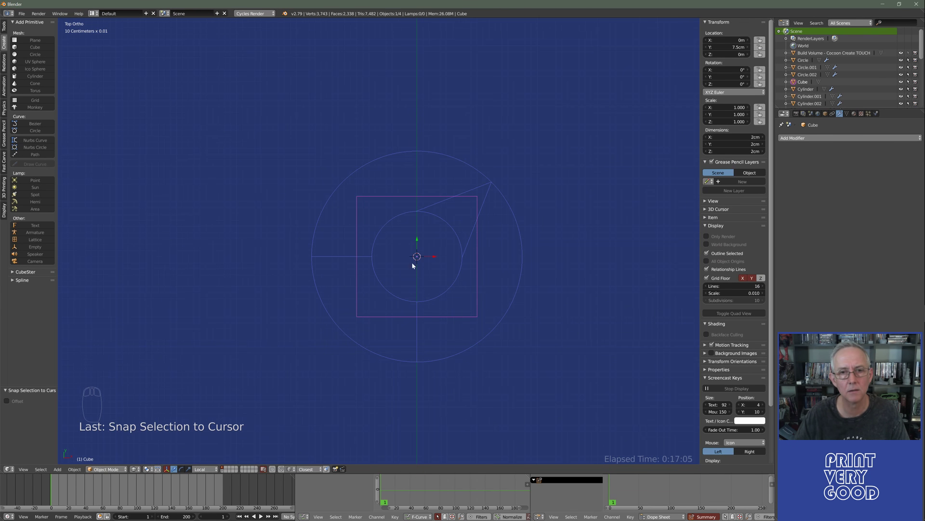
key(g)
key(y)
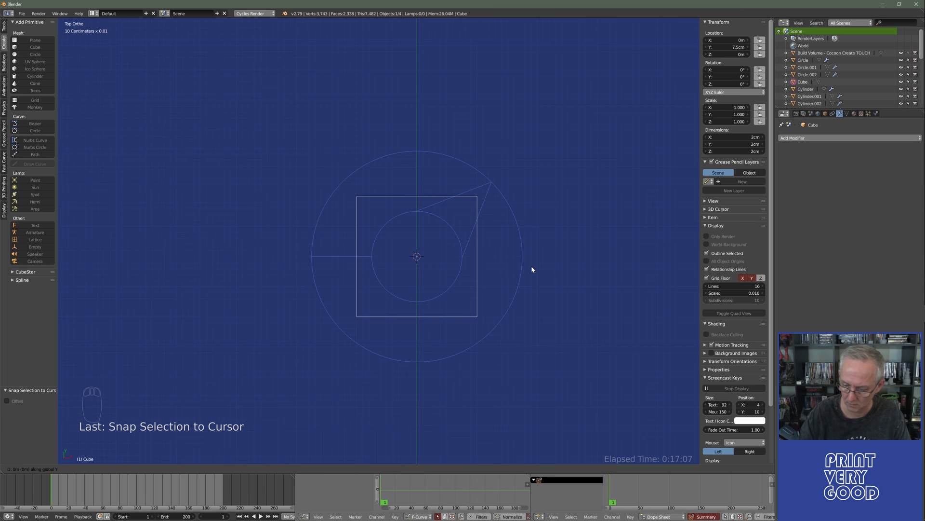
key(1)
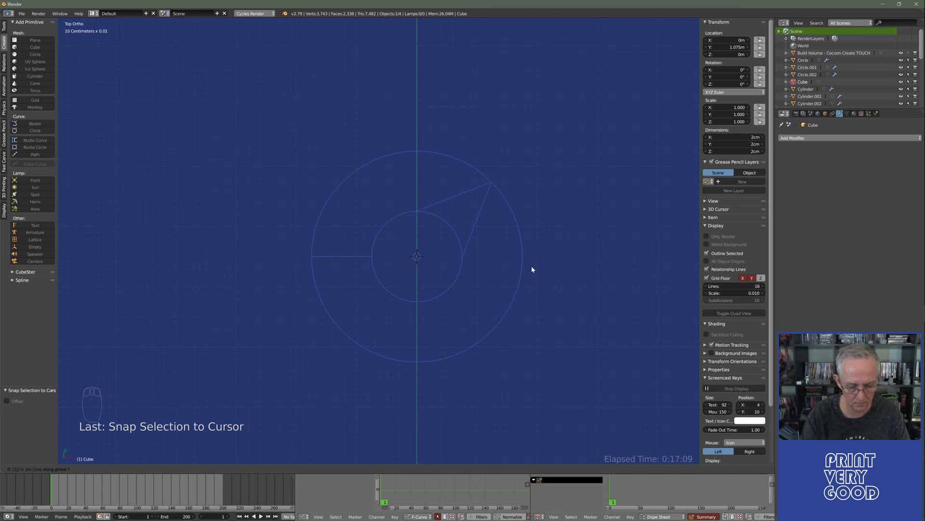
key(y)
key(y)
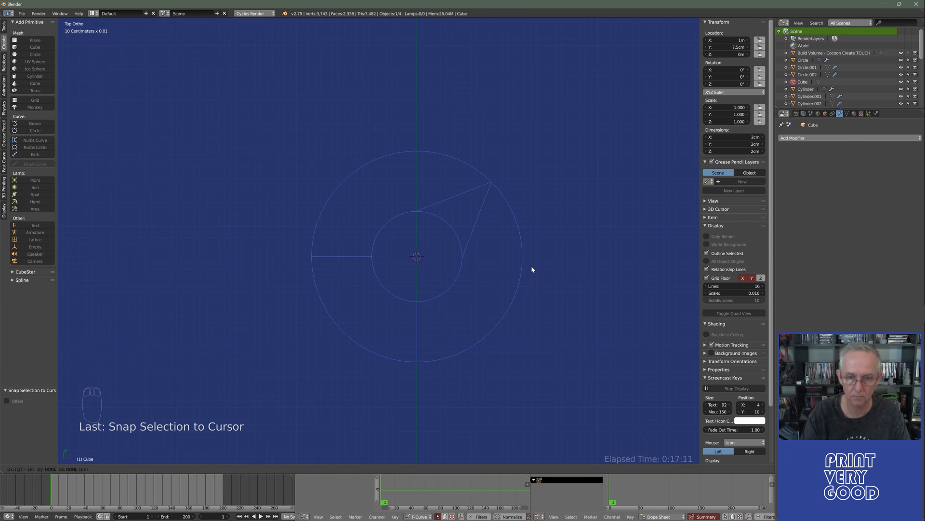
key(BackSpace)
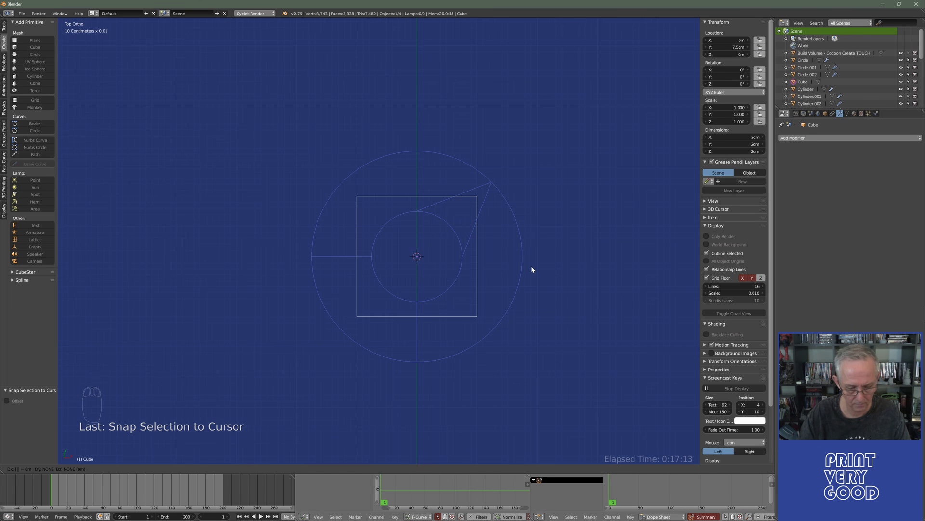
text(y.01)
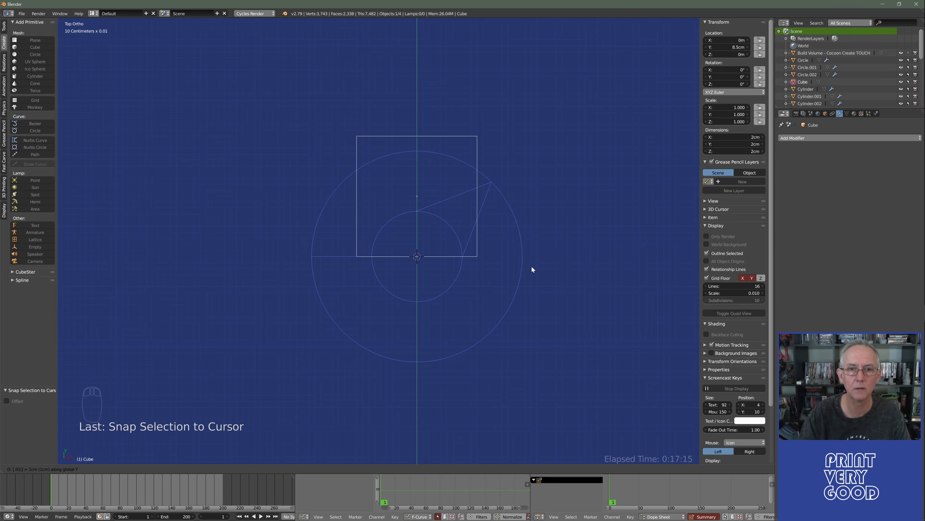
key(Return)
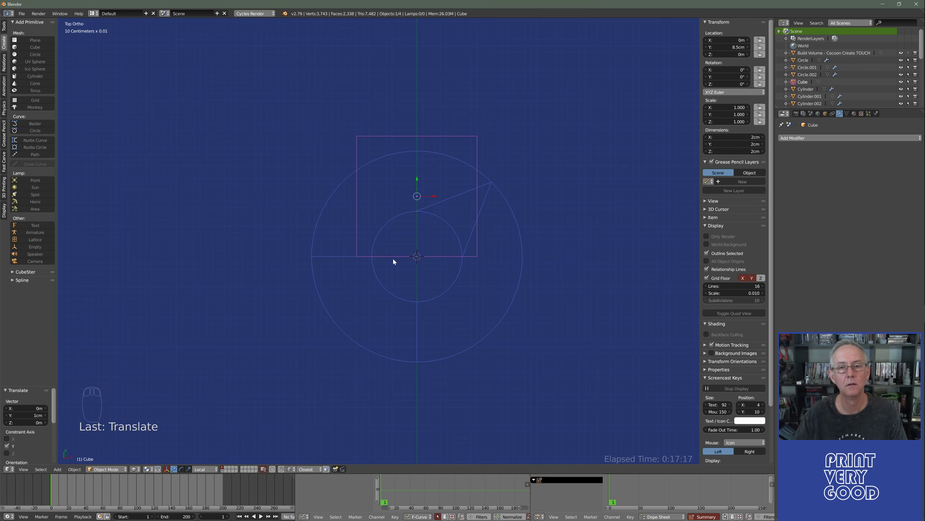
Scale the cube along X to about 5.3 cm, so it spans wider than the small cylinder.
scroll(393, 261, up, 1)
scroll(399, 262, down, 1)
middle_drag(398, 262, 314, 287)
key(KP_7)
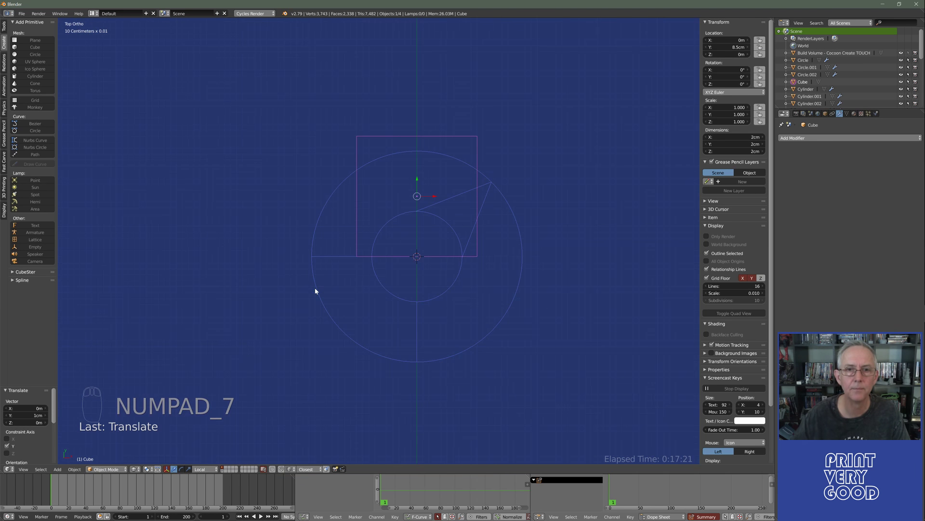
key(s)
key(x)
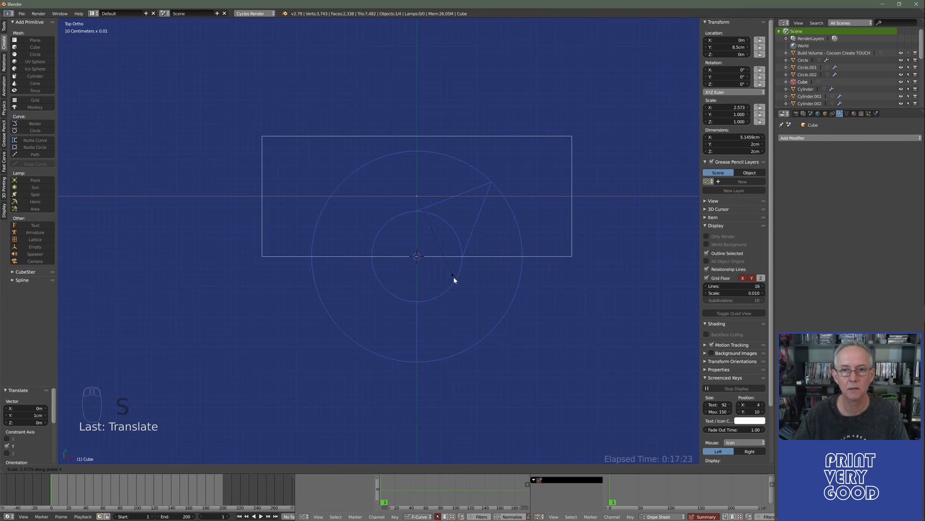
click(457, 278)
Scale the cube along Z to about 4.8 cm, beyond both cylinder ends, and apply its rotation and scale.
middle_drag(409, 343, 448, 287)
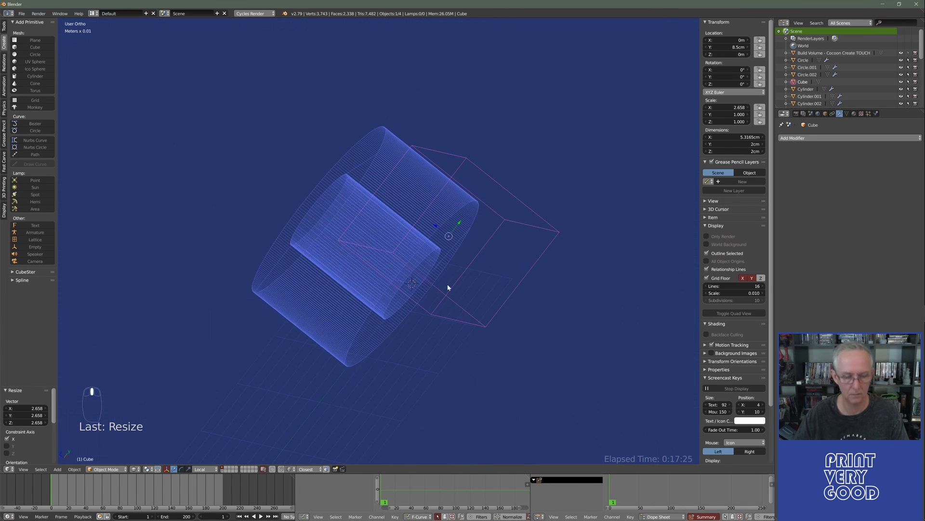
key(s)
key(z)
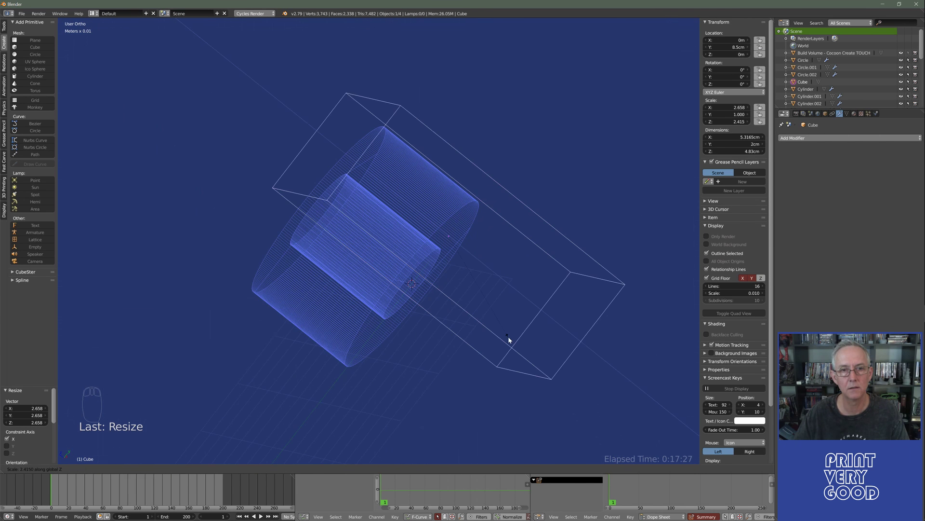
click(508, 337)
mouse_move(384, 290)
middle_down()
mouse_move(407, 306)
mouse_move(326, 314)
mouse_move(415, 291)
mouse_move(391, 297)
middle_up()
key(z)
scroll(326, 313, up, 3)
key(ctrl+a)
click(521, 163)
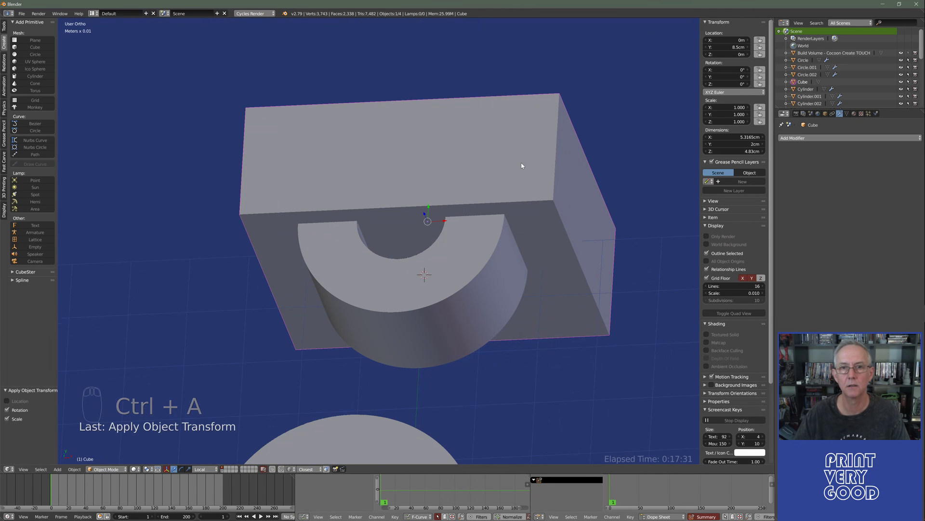
Add a Boolean modifier to the small hollow cylinder with Difference, the Carve solver and the cube as the object.
right_click(495, 274)
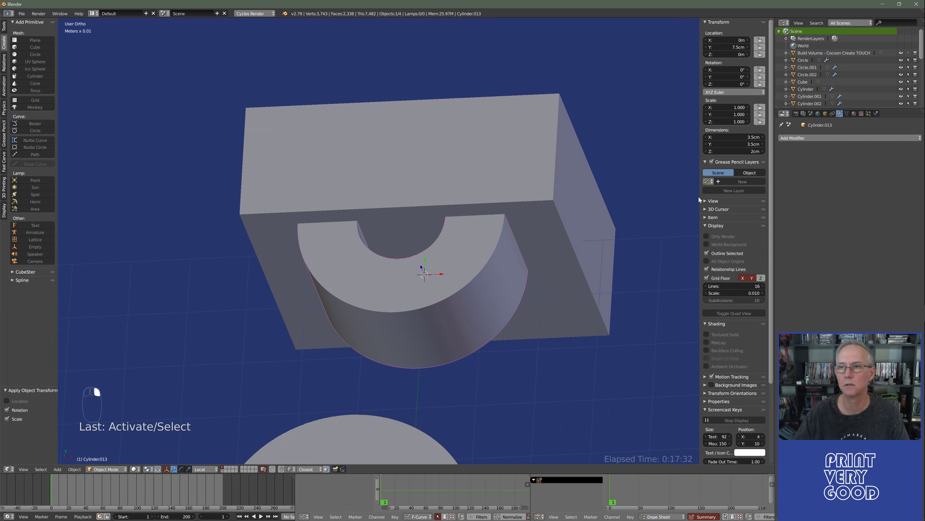
click(814, 139)
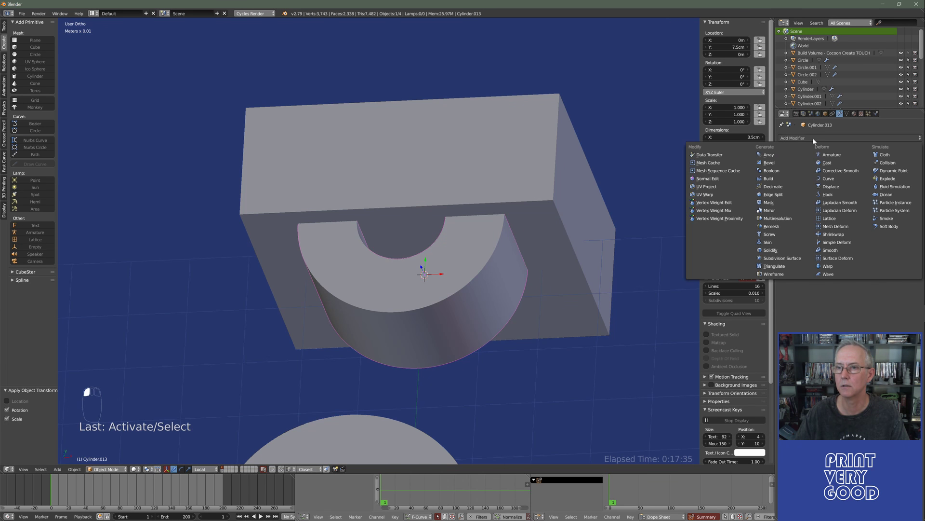
click(771, 170)
click(796, 178)
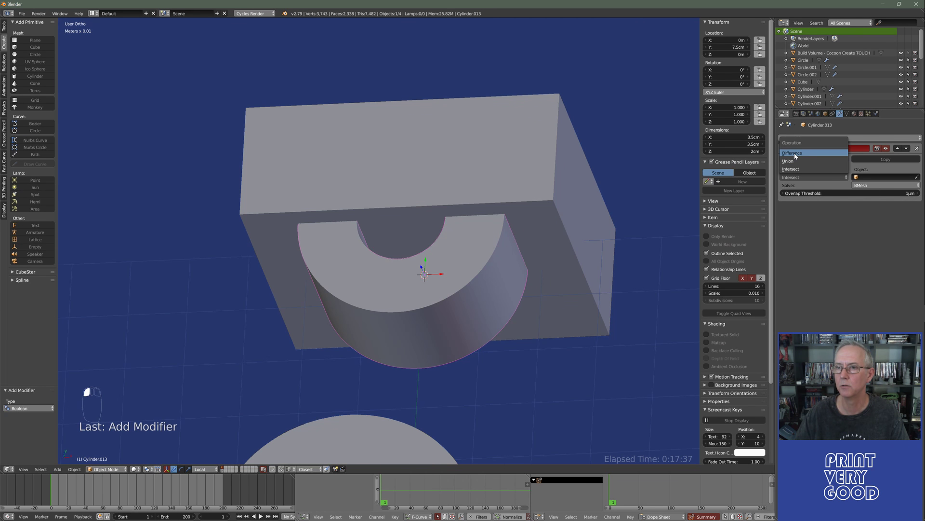
click(795, 153)
click(892, 185)
click(906, 171)
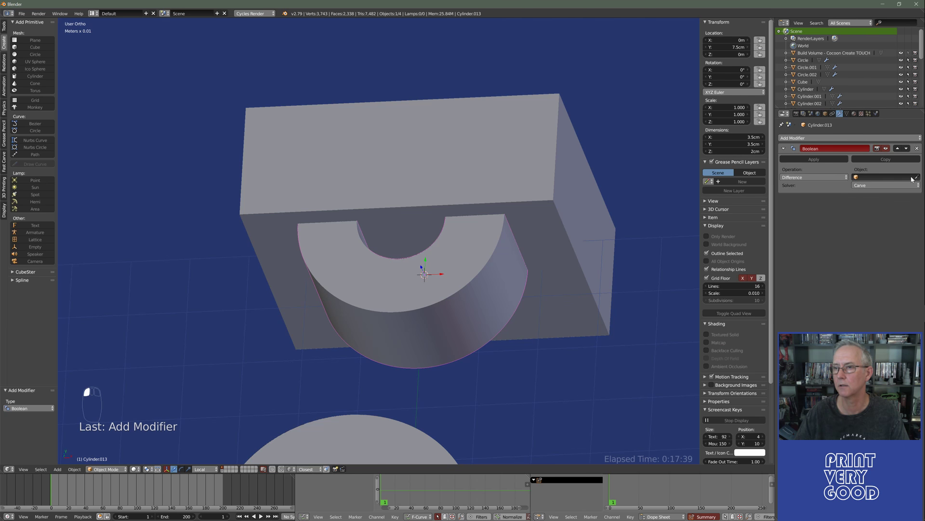
click(567, 127)
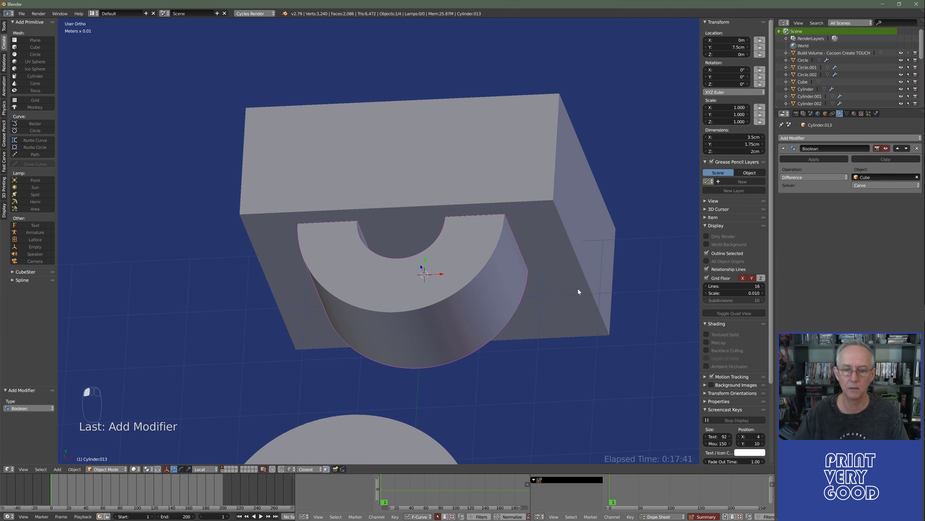
Apply the Boolean modifier on the small cylinder and delete the cutting cube.
key(z)
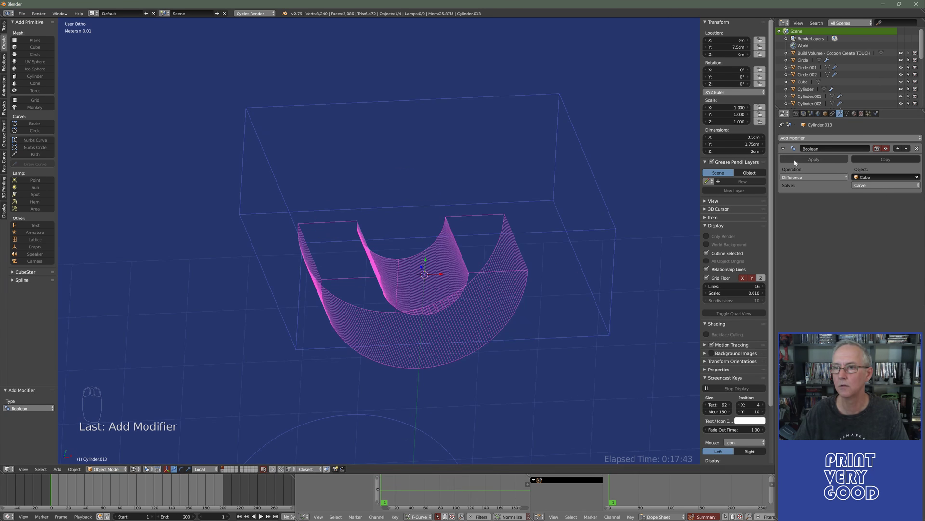
click(813, 159)
right_click(577, 138)
key(Delete)
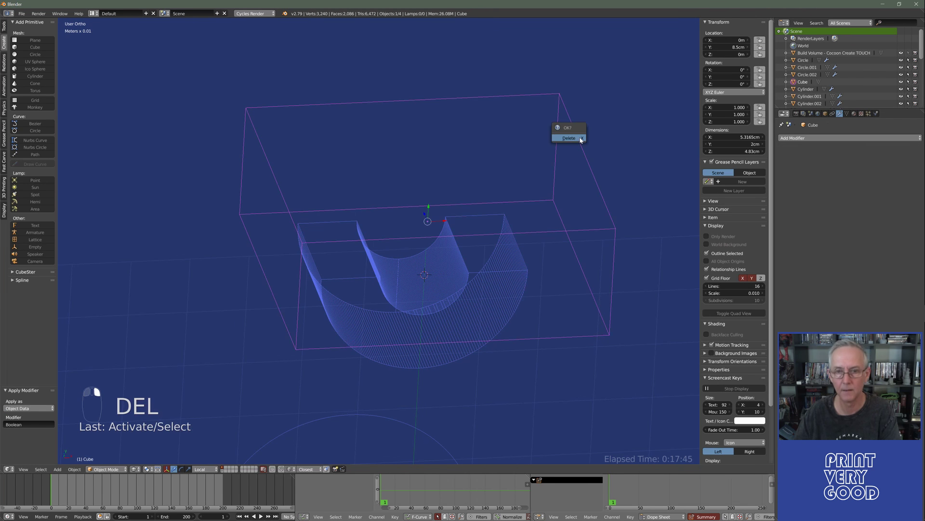
click(579, 136)
key(KP_7)
key(z)
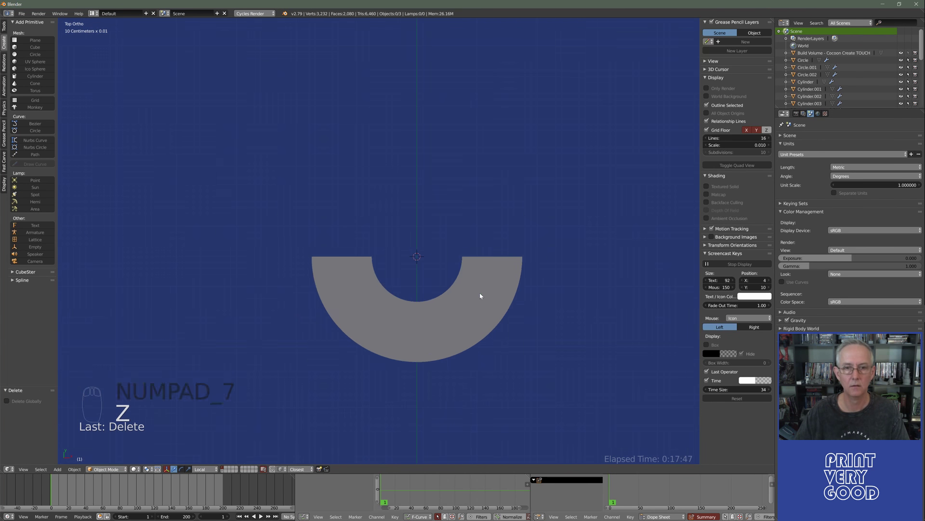
mouse_move(479, 292)
middle_down()
mouse_move(354, 334)
mouse_move(474, 277)
mouse_move(577, 330)
mouse_move(278, 269)
mouse_move(398, 215)
mouse_move(468, 252)
mouse_move(216, 336)
mouse_move(461, 375)
middle_up()
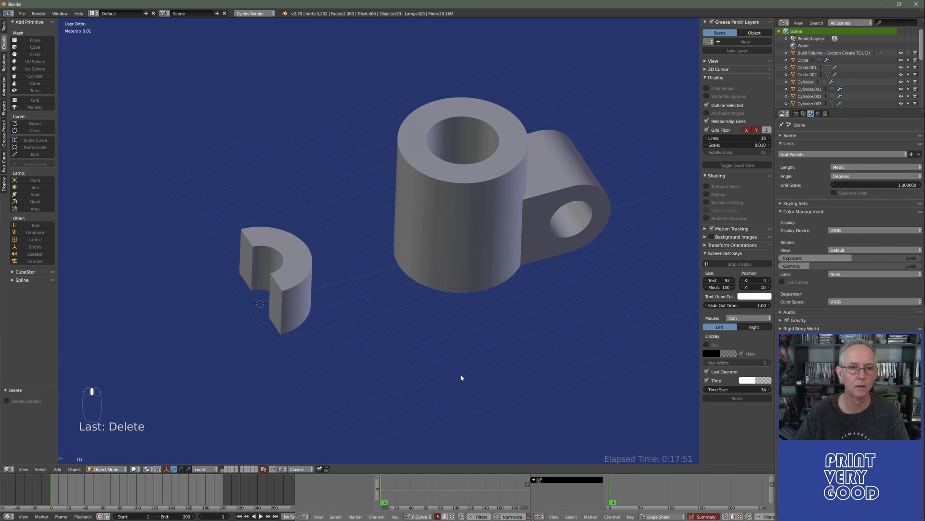
Extrude the half cylinder's two flat cut faces 0.015 m along Y, checking the length on the drawing in Photos, and return to Object Mode.
key(Tab)
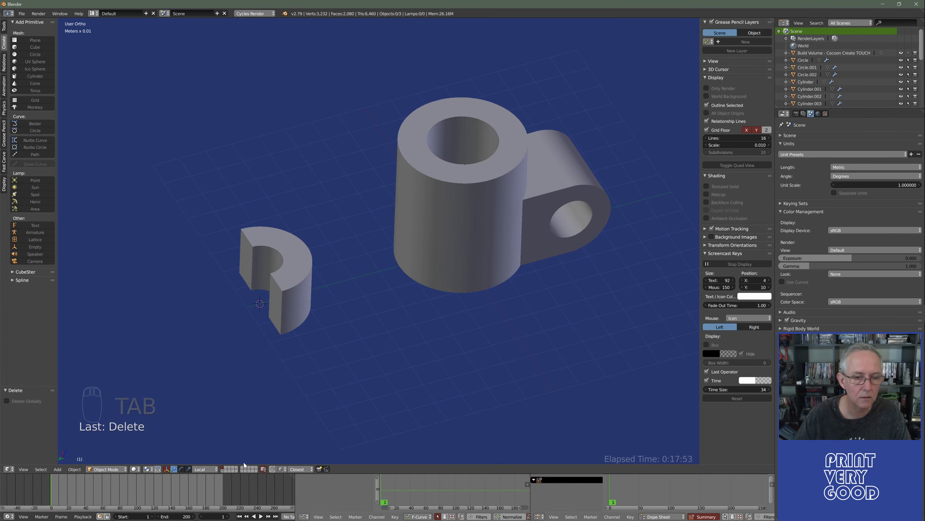
right_click(244, 256)
key(Tab)
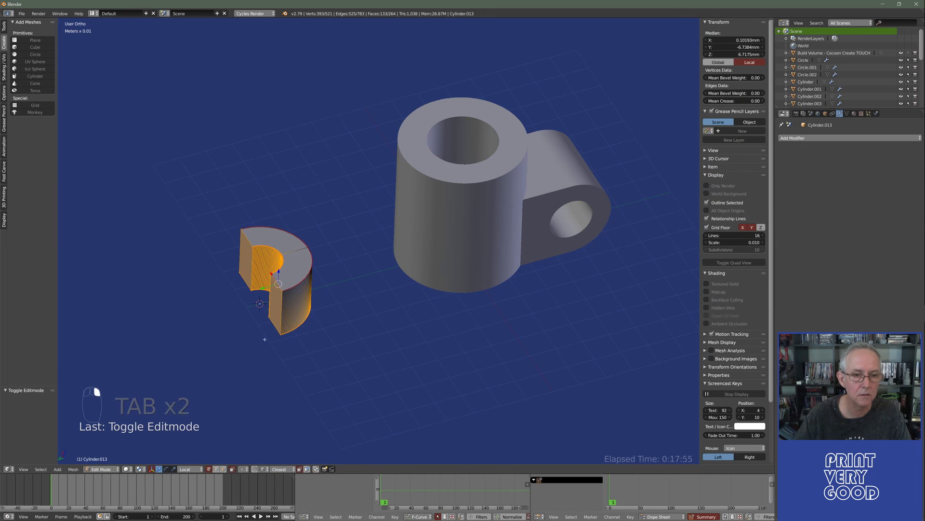
click(223, 470)
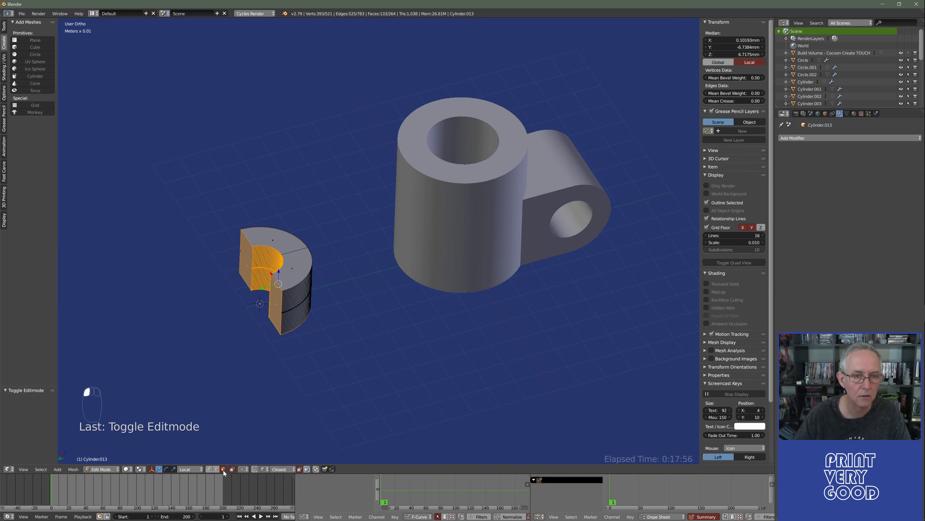
right_click(245, 265)
shift+right_click(247, 260)
middle_drag(393, 343, 411, 303)
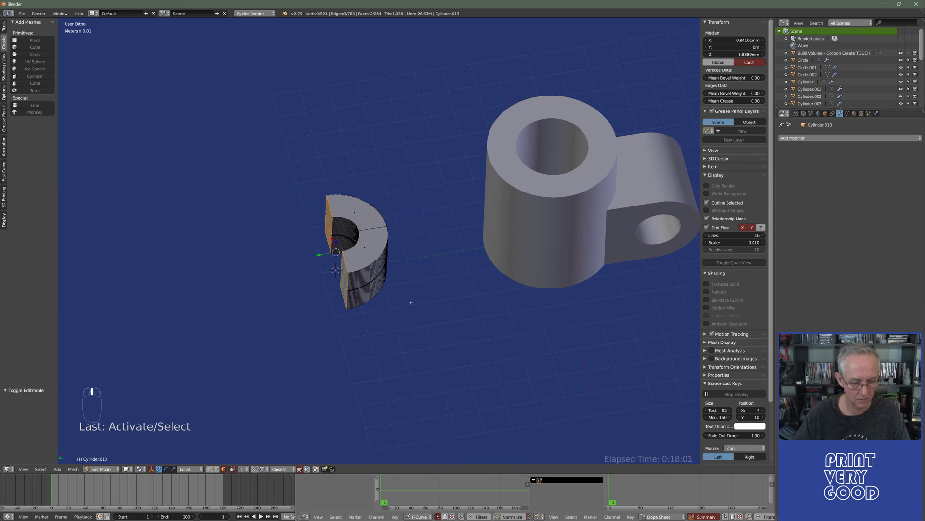
key(alt+Tab)
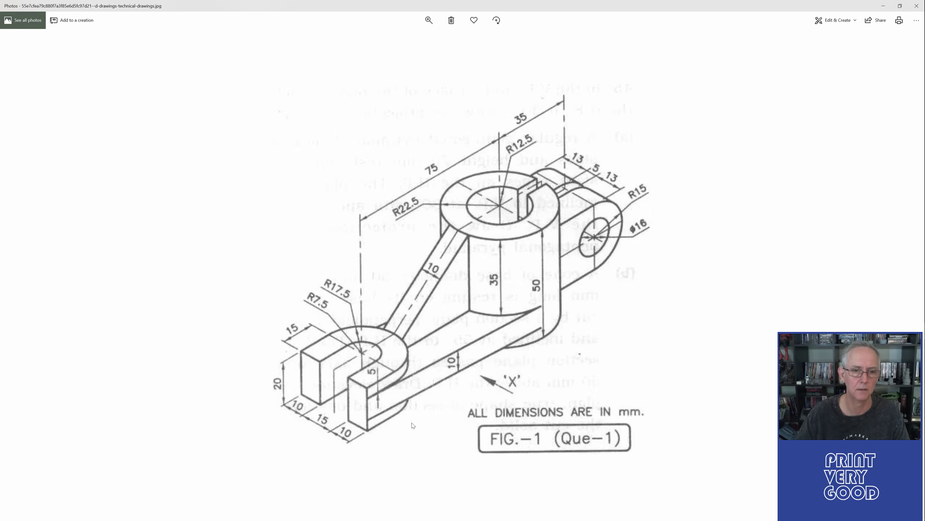
key(alt+Tab)
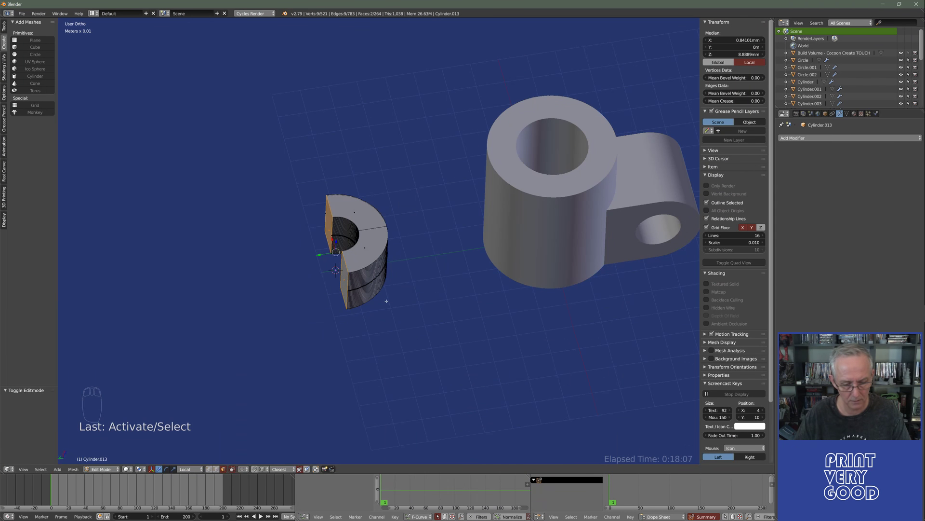
key(e)
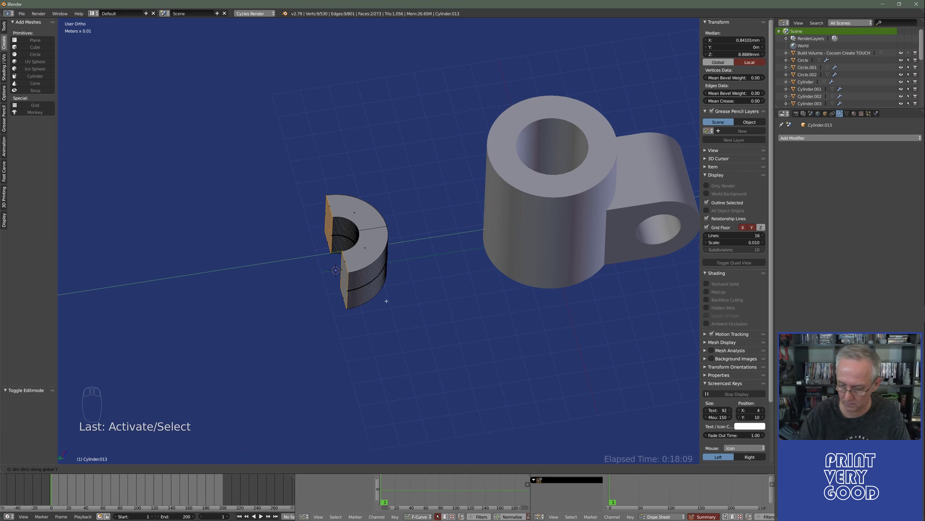
text(.015)
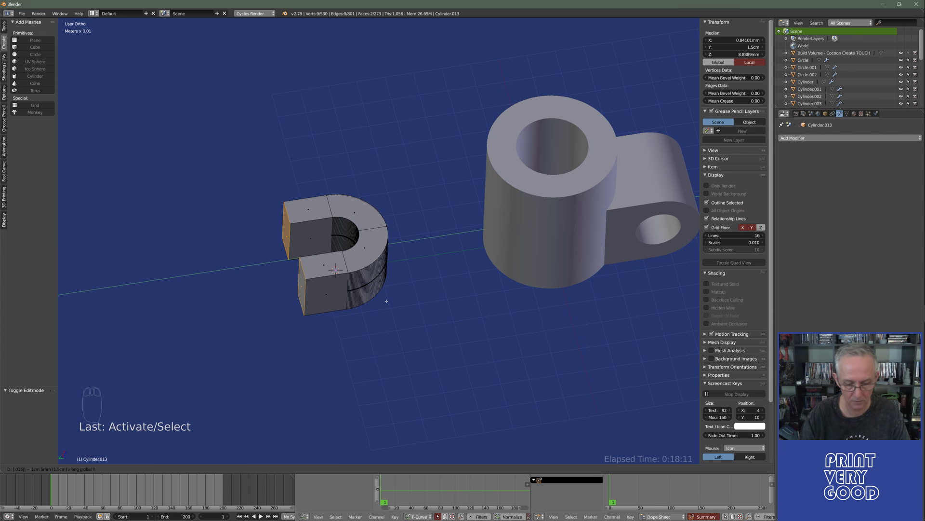
key(Return)
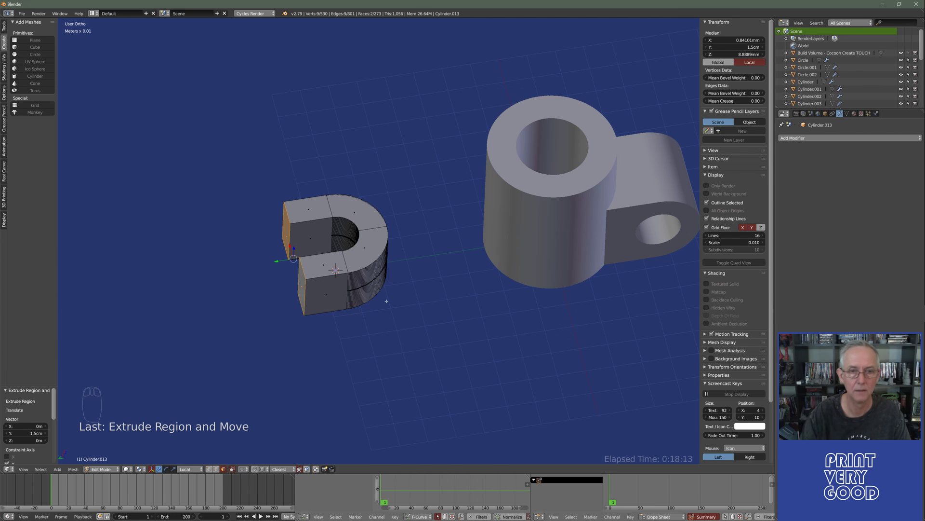
key(Tab)
middle_drag(342, 344, 384, 332)
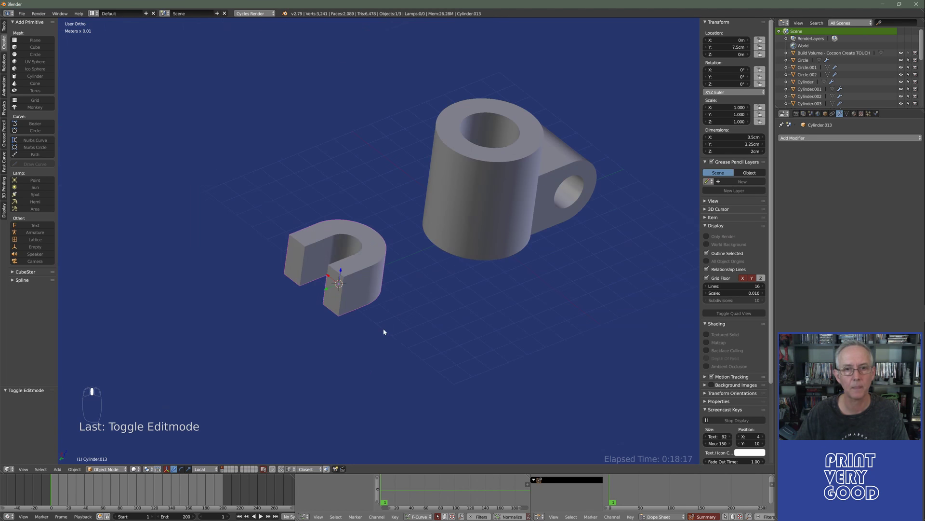
Compare the slotted block's shape with the technical drawing in Photos, examining the block from above and alongside the large hollow cylinder.
key(alt+Tab)
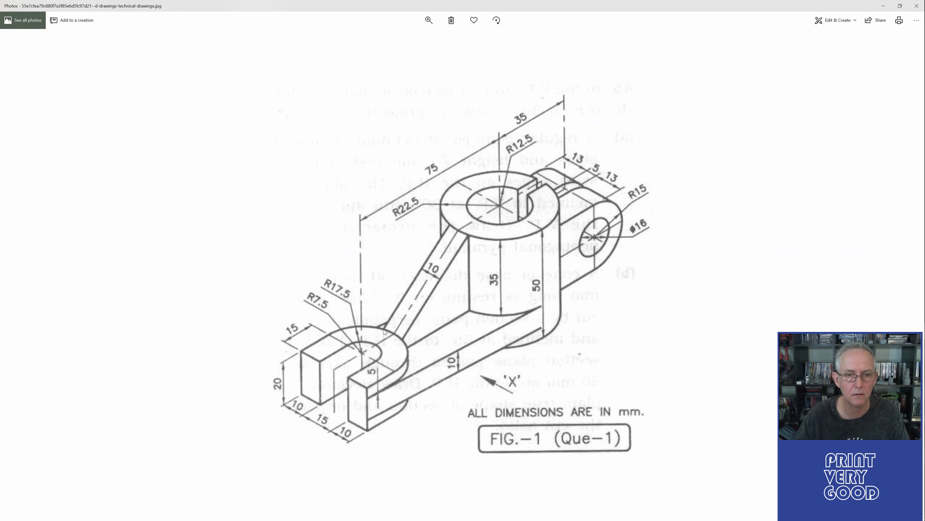
key(alt+Tab)
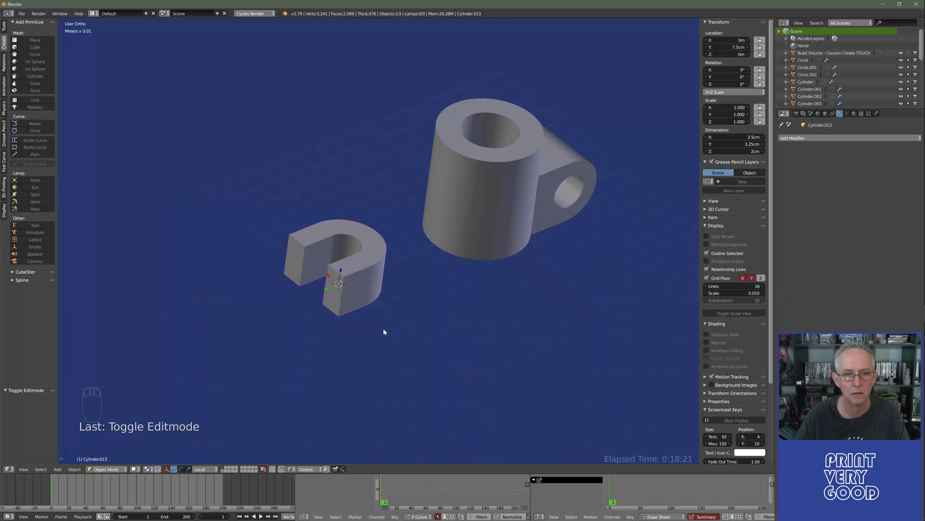
middle_drag(384, 331, 434, 260)
key(KP_7)
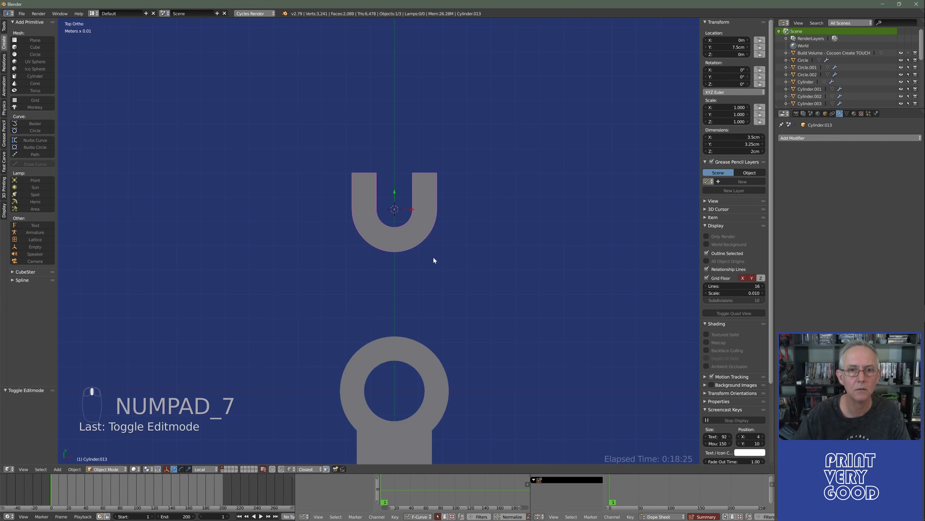
scroll(370, 199, up, 1)
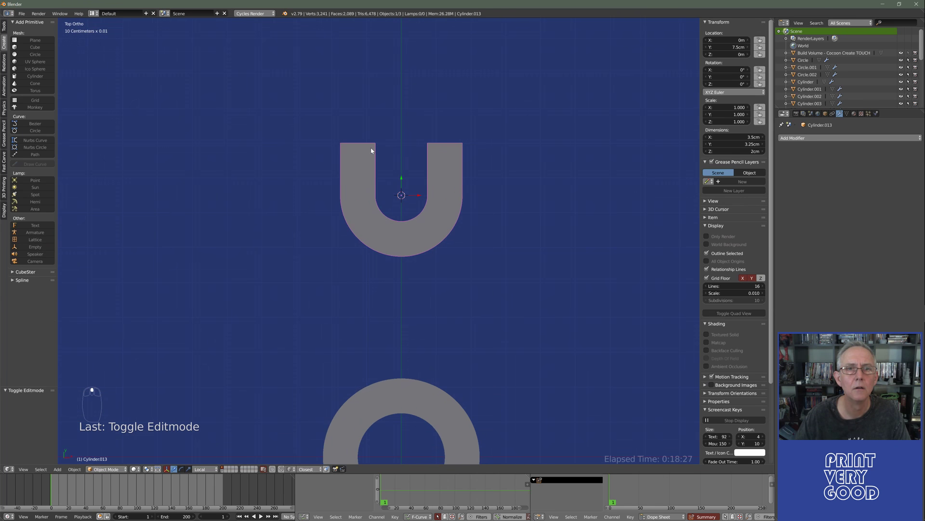
scroll(473, 295, down, 5)
middle_drag(473, 296, 436, 291)
scroll(420, 311, up, 2)
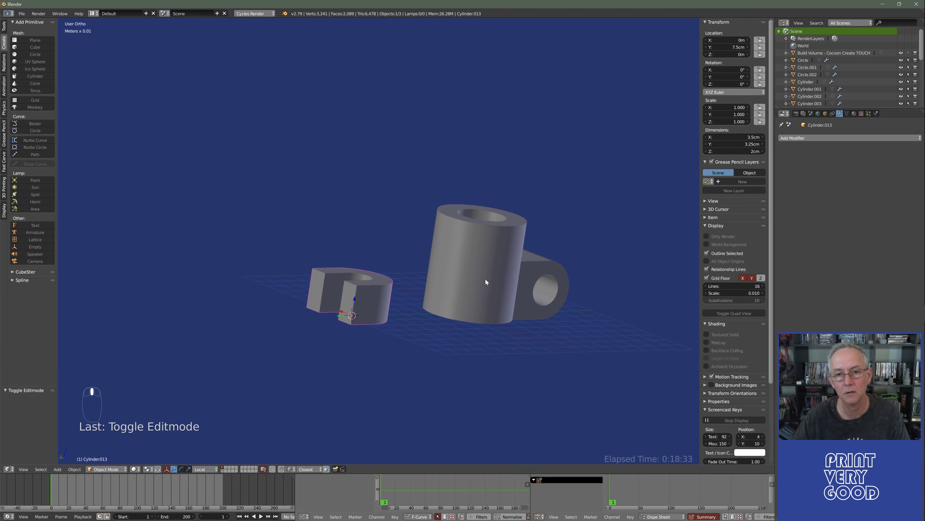
Check the large cylinder's heights on the drawing in Photos, and start a horizontal loop cut around its outer wall in Edit Mode.
key(alt+Tab)
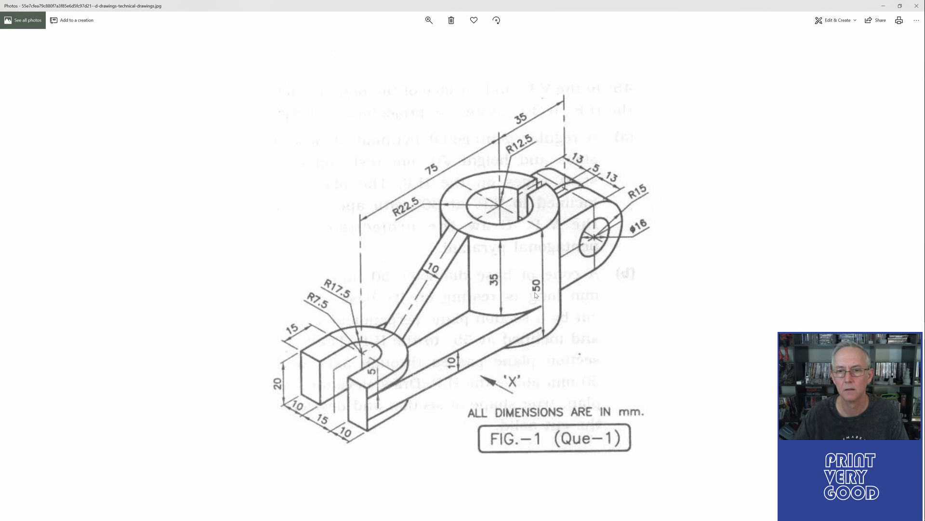
key(alt+Tab)
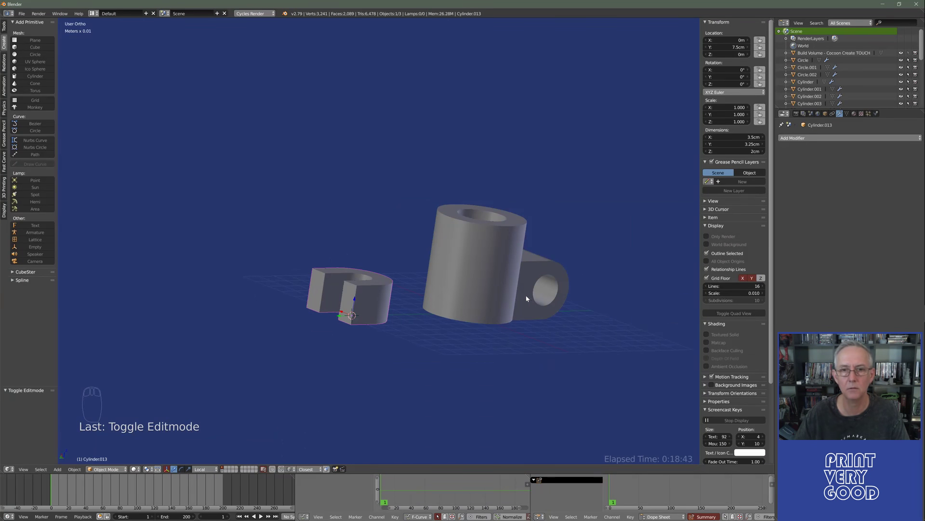
right_click(475, 242)
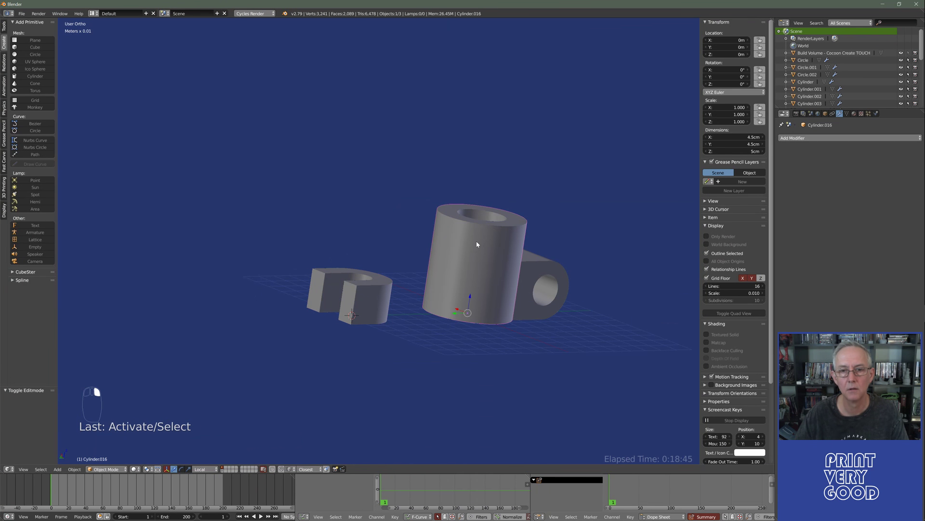
key(Tab)
key(alt+Tab)
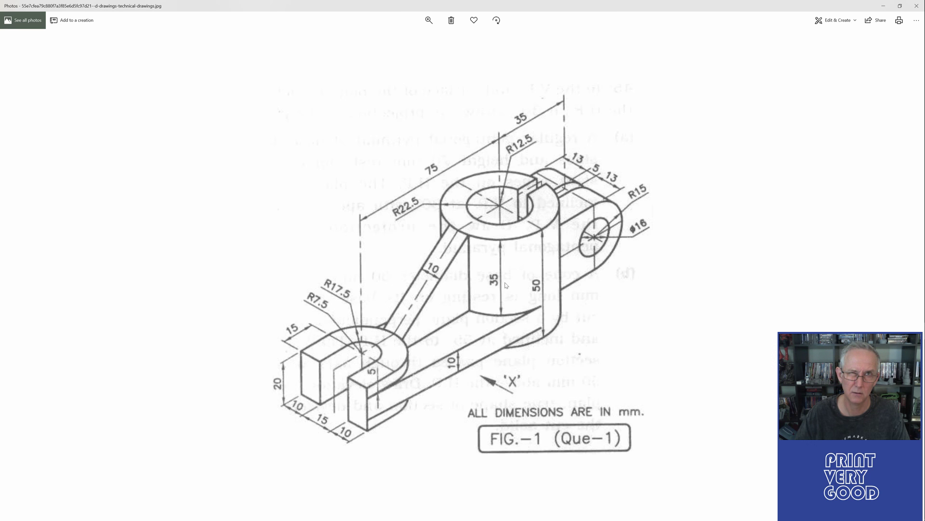
key(alt+Tab)
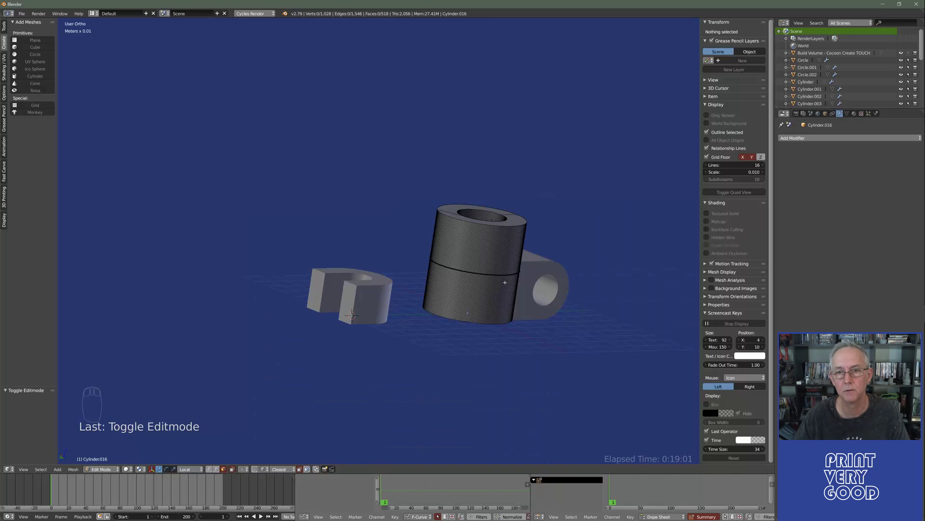
scroll(458, 276, up, 5)
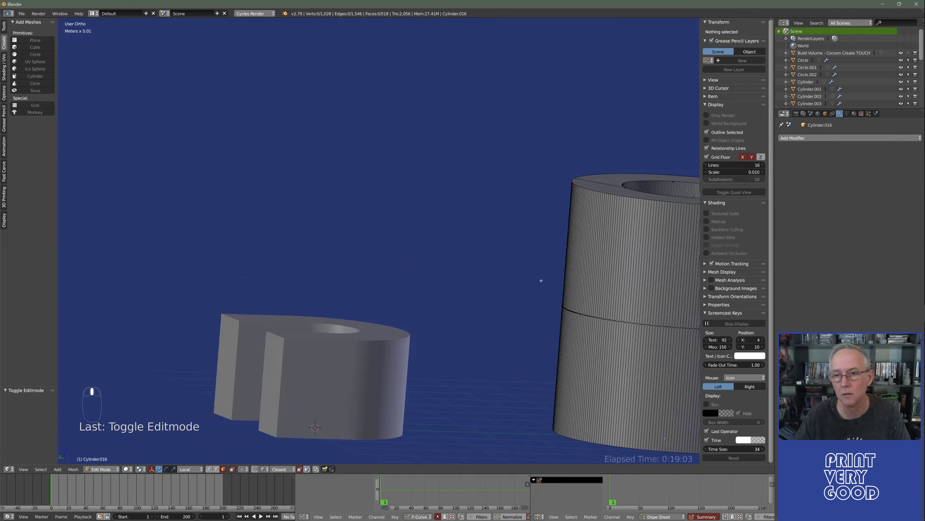
key(ctrl+r)
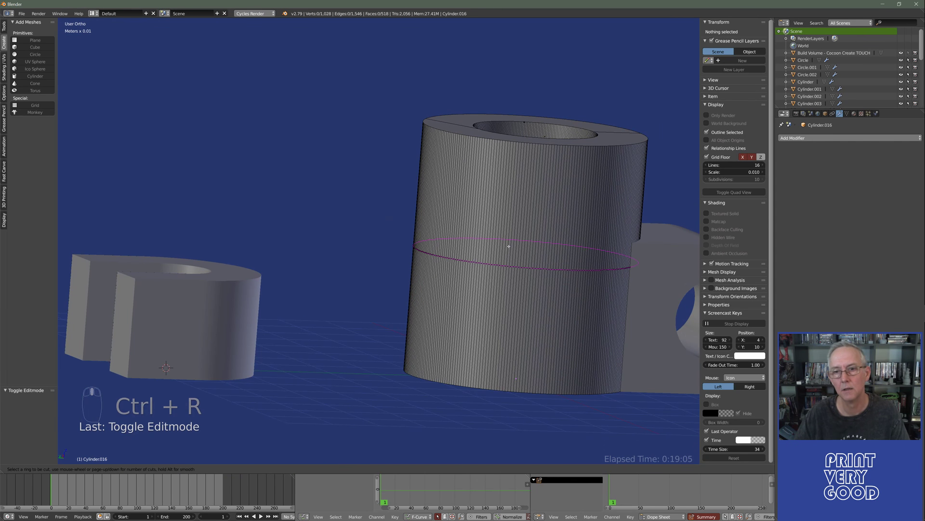
Add a centred horizontal loop cut around the outside of the tall cylinder and move it -2 cm along Z.
click(509, 245)
right_click(509, 246)
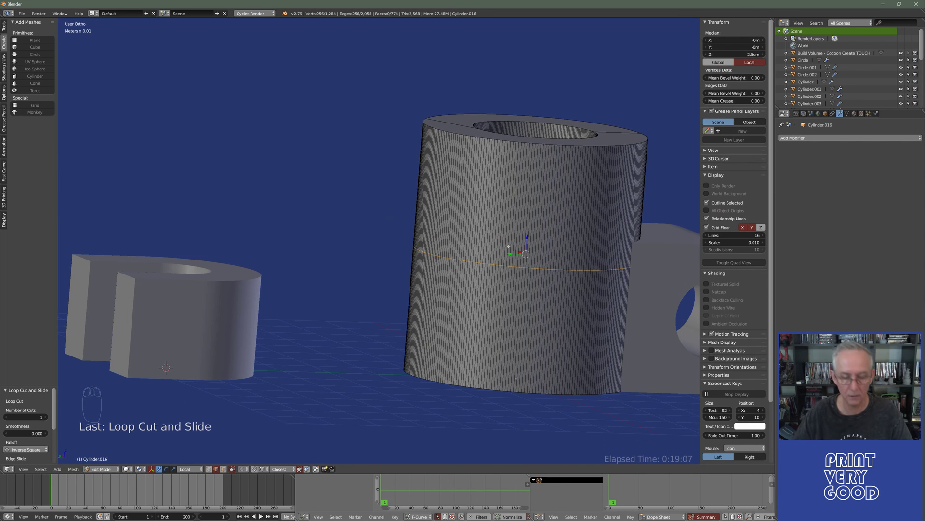
key(g)
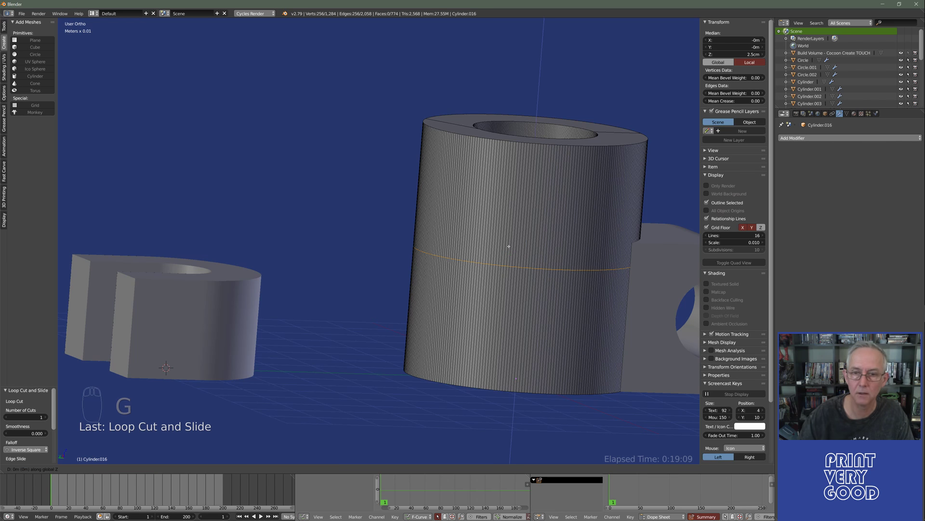
key(z)
key(equal)
text(.0)
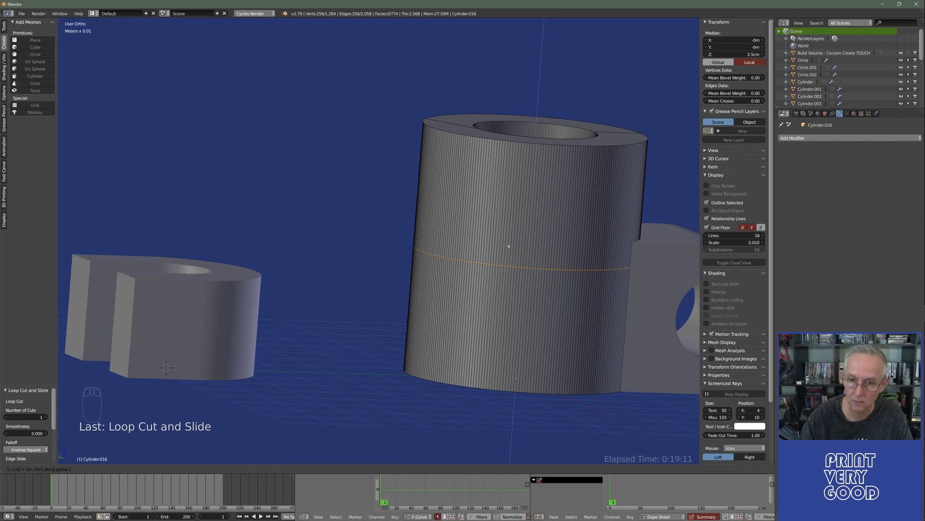
text(2)
key(ctrl+minus)
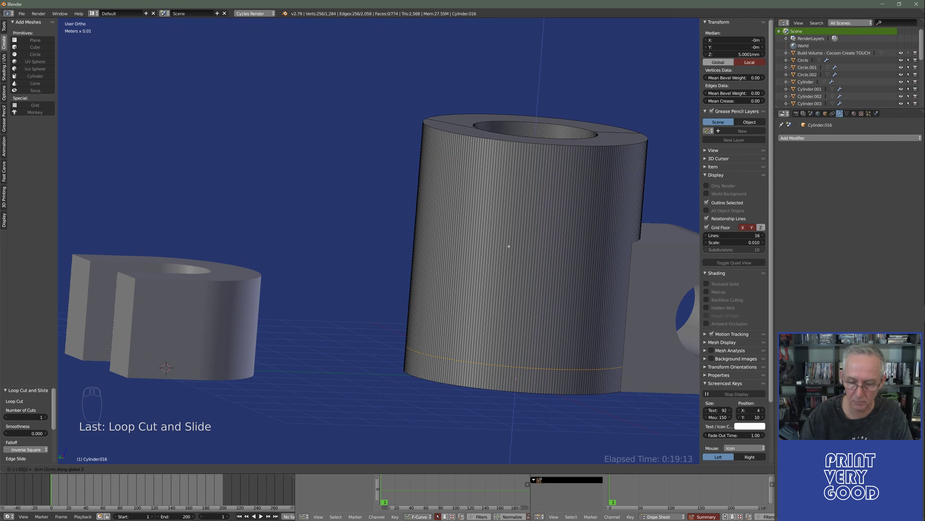
key(Return)
middle_drag(490, 326, 454, 337)
key(alt+Tab)
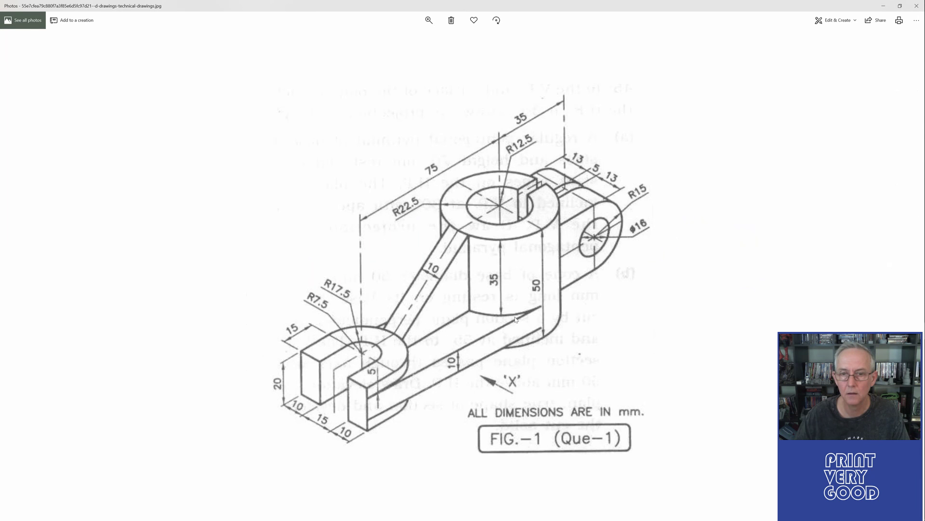
key(alt+Tab)
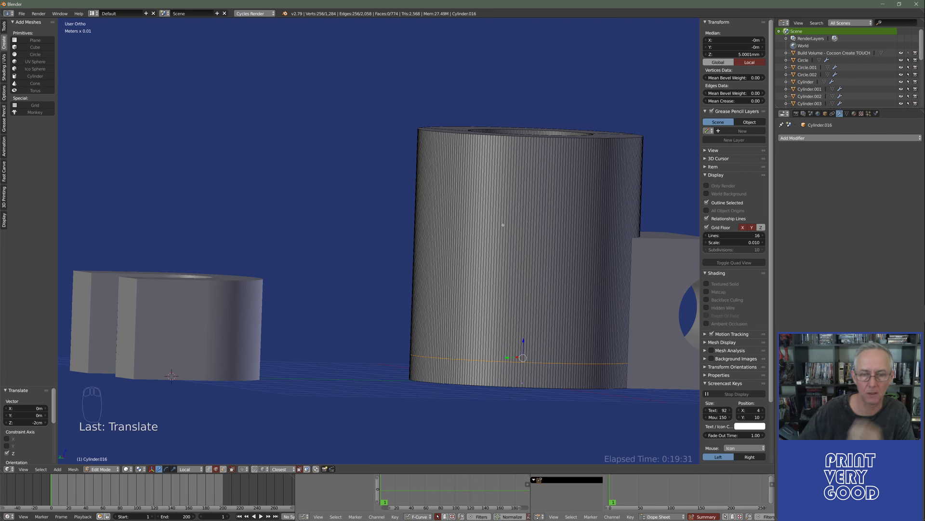
key(ctrl+r)
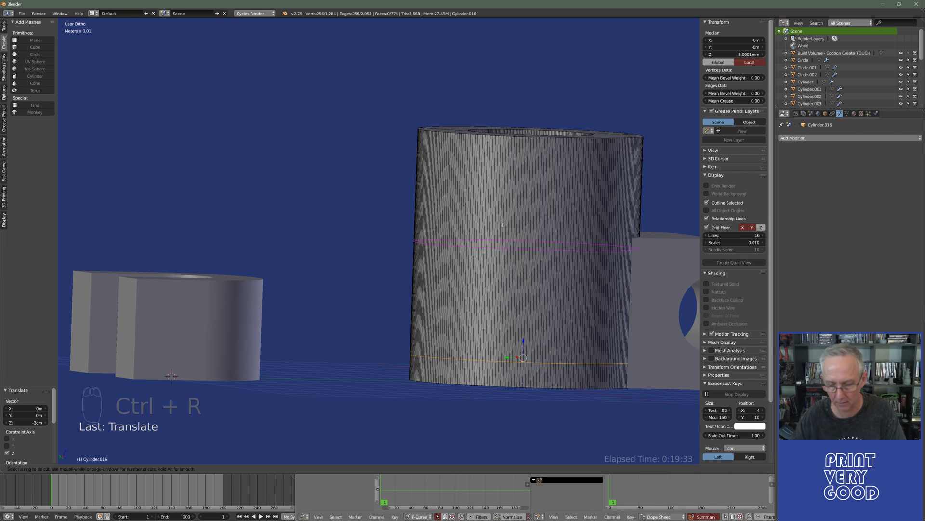
click(502, 224)
click(503, 225)
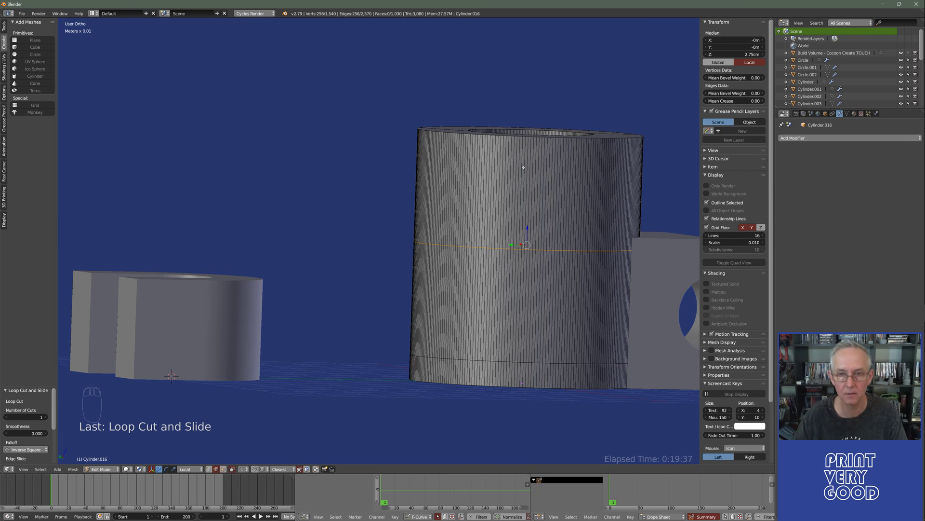
key(alt+Tab)
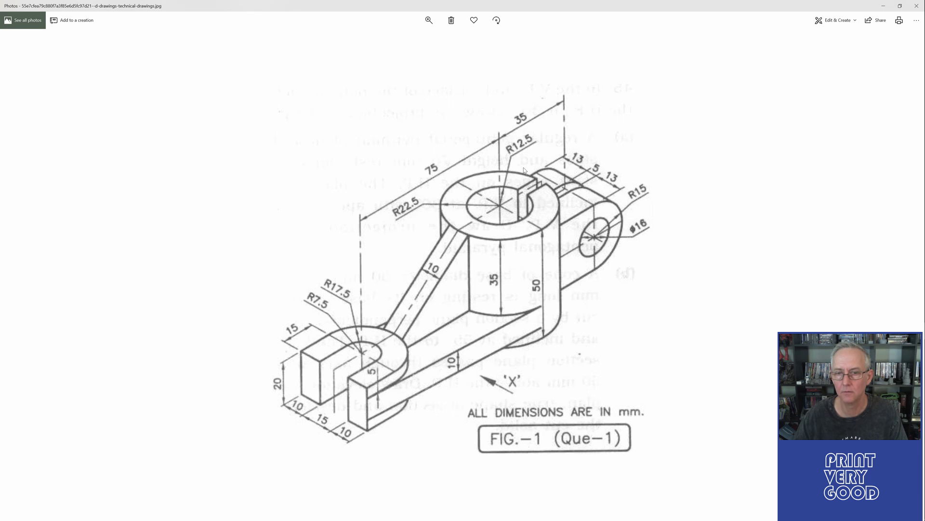
key(alt+Tab)
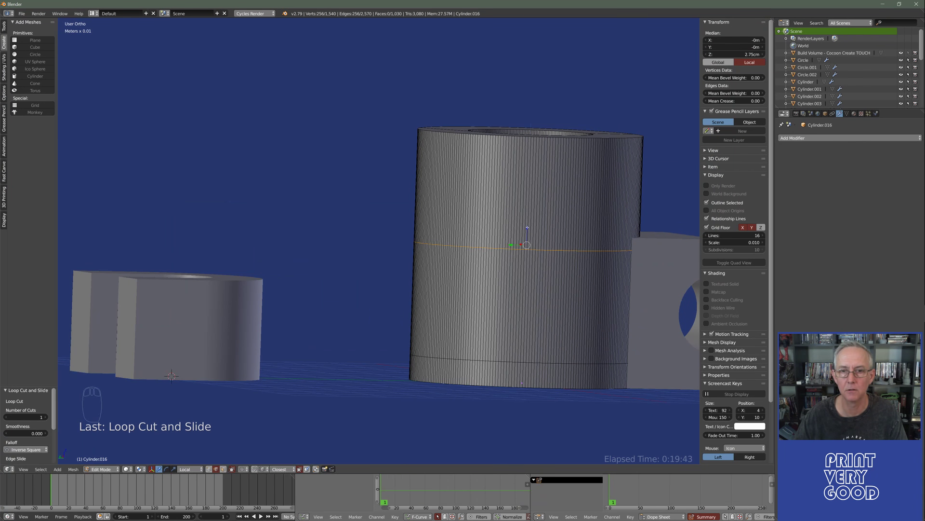
drag(527, 227, 519, 325)
key(ctrl+z)
key(ctrl+z)
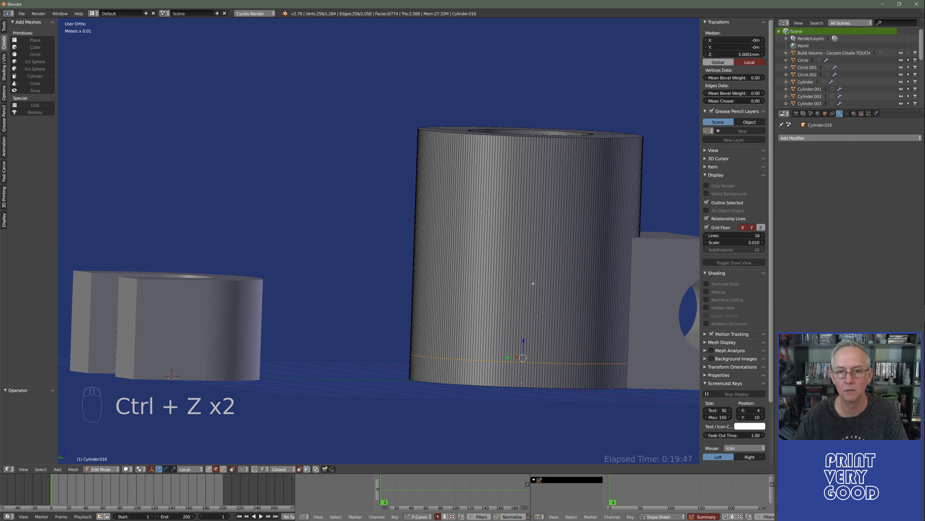
Add a second loop cut around the cylinder, slide it down onto the lower loop and raise it 1 cm along Z.
key(ctrl+r)
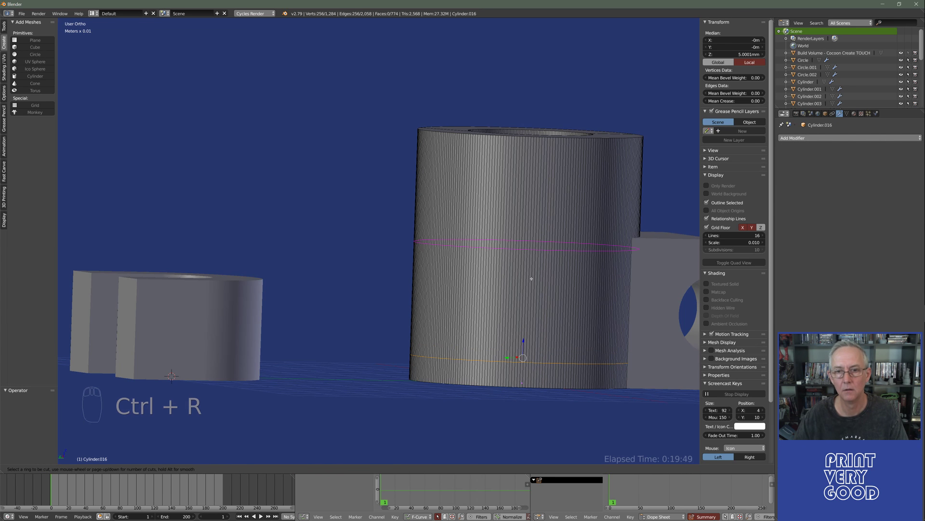
click(532, 278)
click(526, 399)
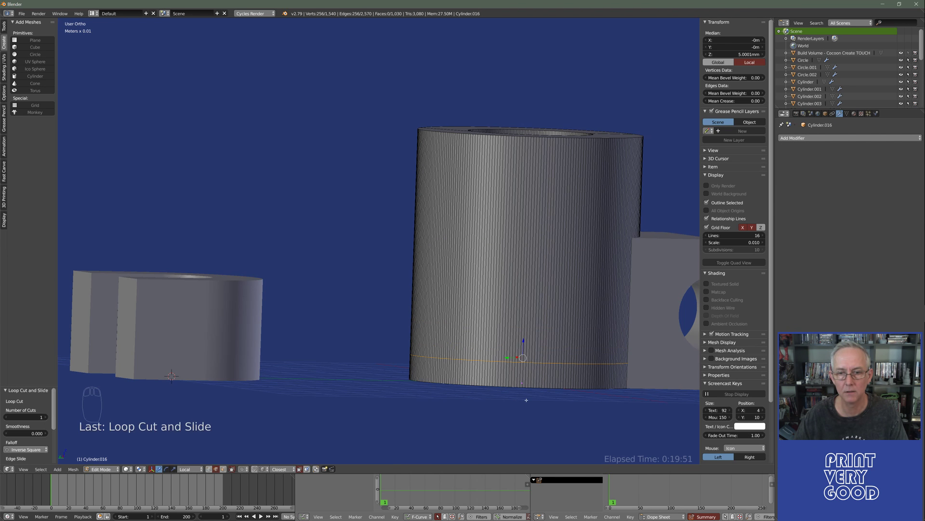
key(alt+Tab)
key(alt+Tab)
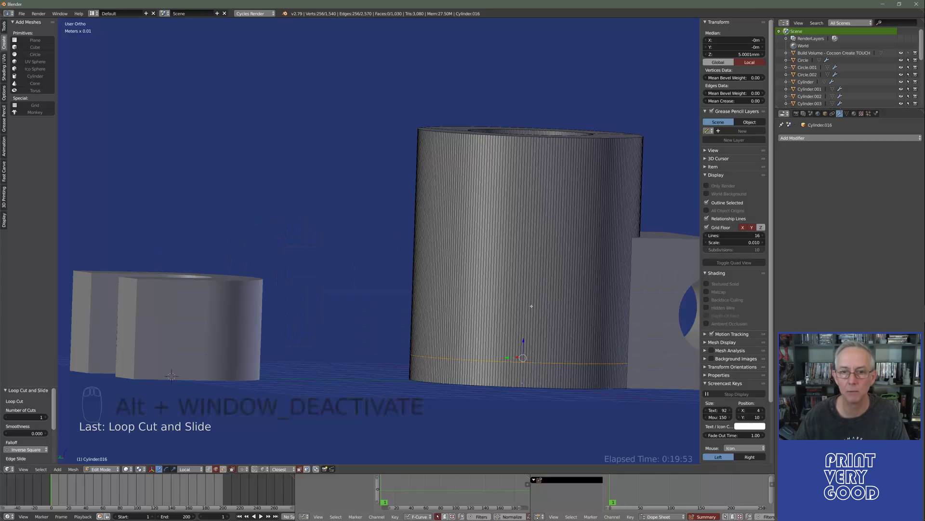
text(g)
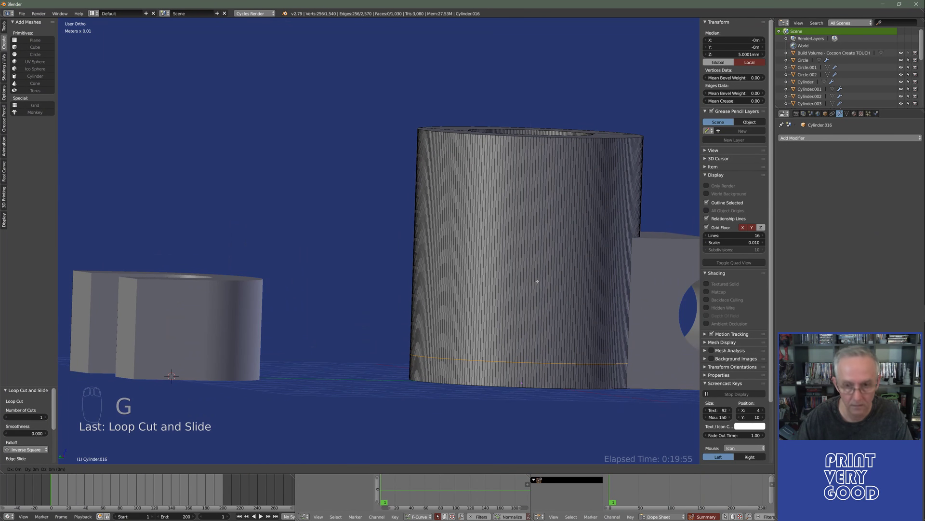
text(z.)
text(1)
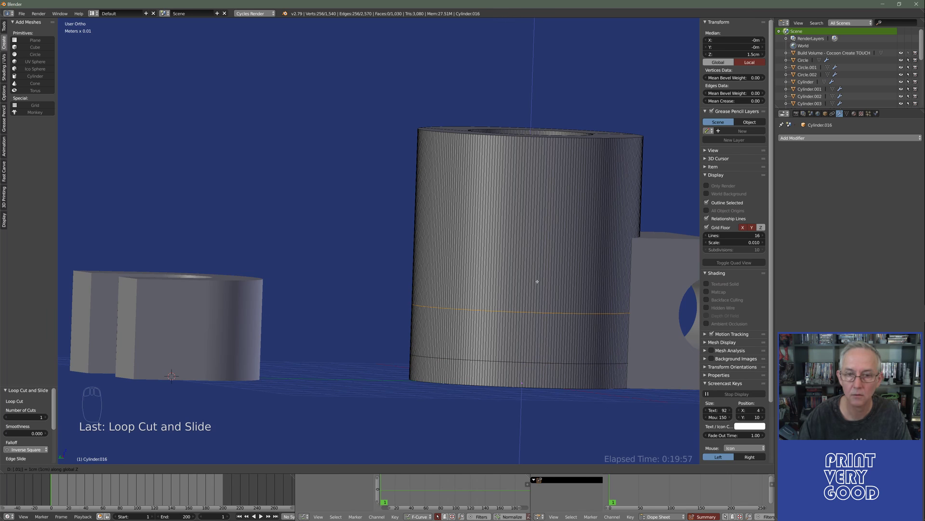
key(Return)
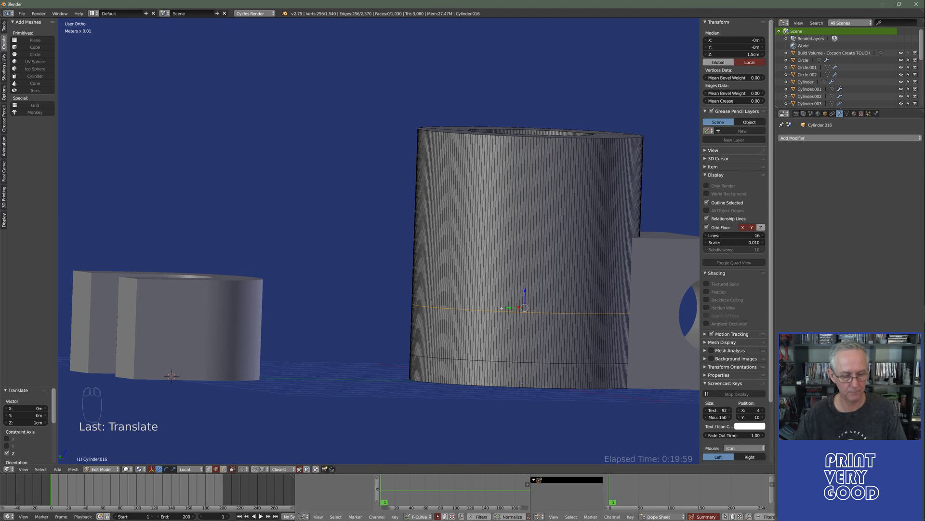
Compare the cylinder and fork with the technical drawing, checking the dimensions of the connecting arm.
scroll(501, 308, down, 5)
middle_drag(501, 308, 386, 318)
key(alt+Tab)
scroll(440, 360, up, 3)
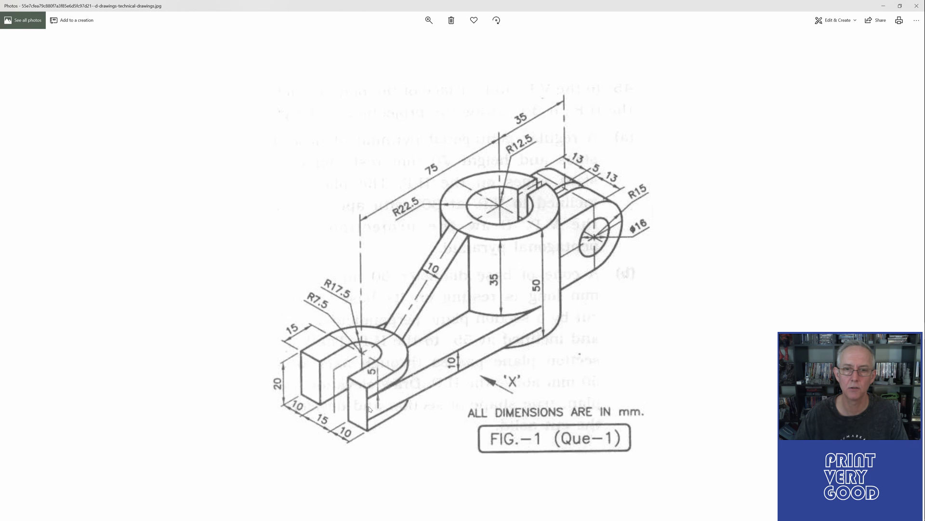
key(alt+Tab)
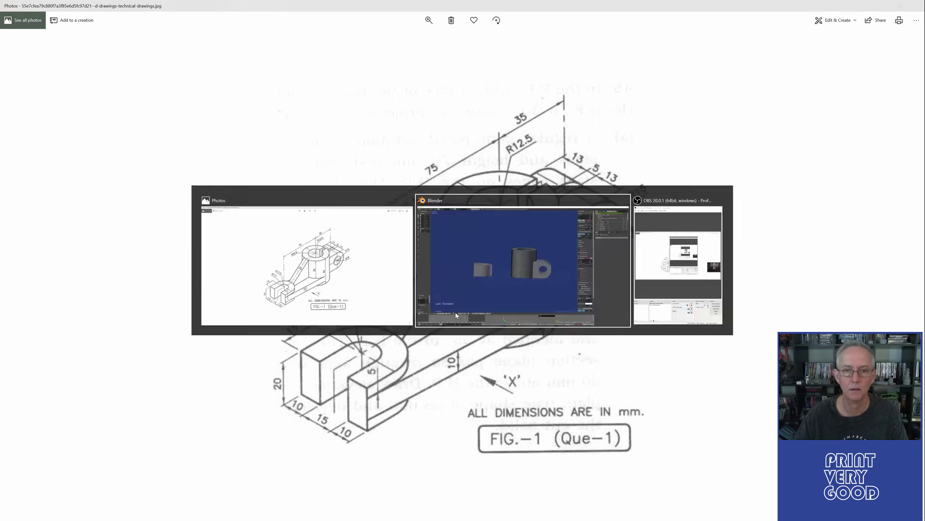
middle_drag(447, 332, 424, 260)
Switch to face selection and select the ring of outer faces between the cylinder's two new loop cuts.
key(KP_7)
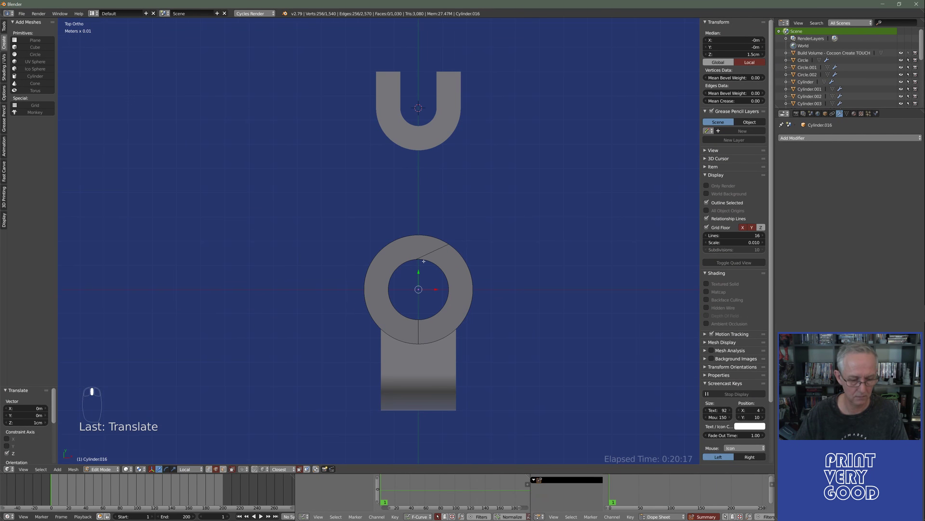
key(z)
scroll(427, 293, up, 3)
shift+middle_drag(428, 301, 398, 254)
key(Tab)
scroll(417, 219, up, 3)
key(Tab)
click(223, 470)
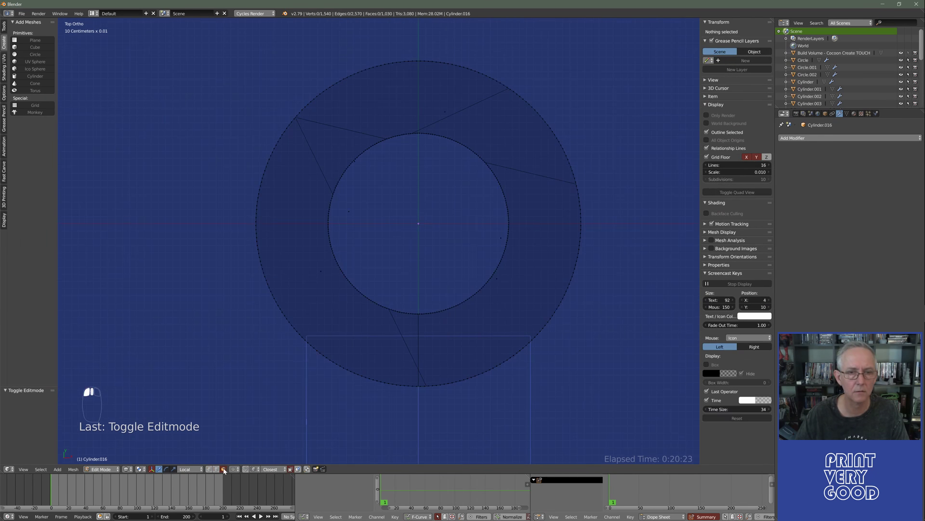
middle_drag(260, 356, 245, 369)
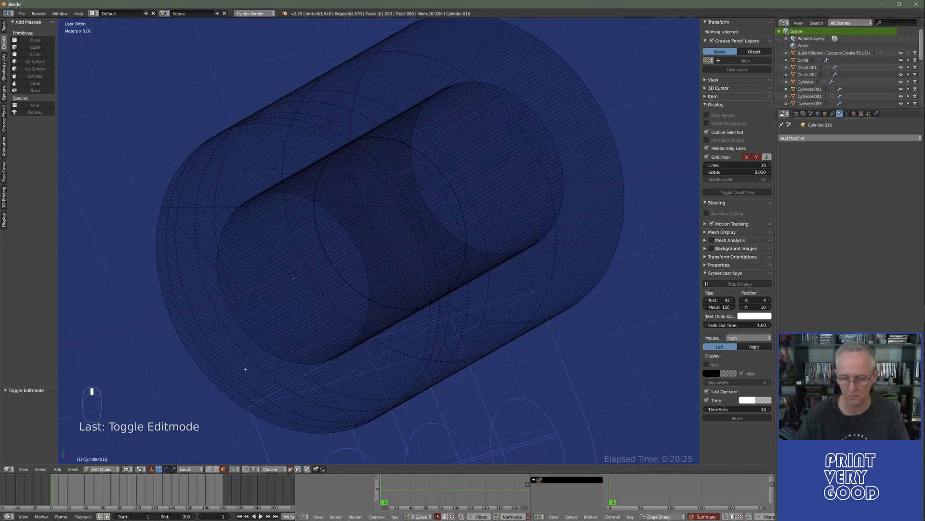
key(z)
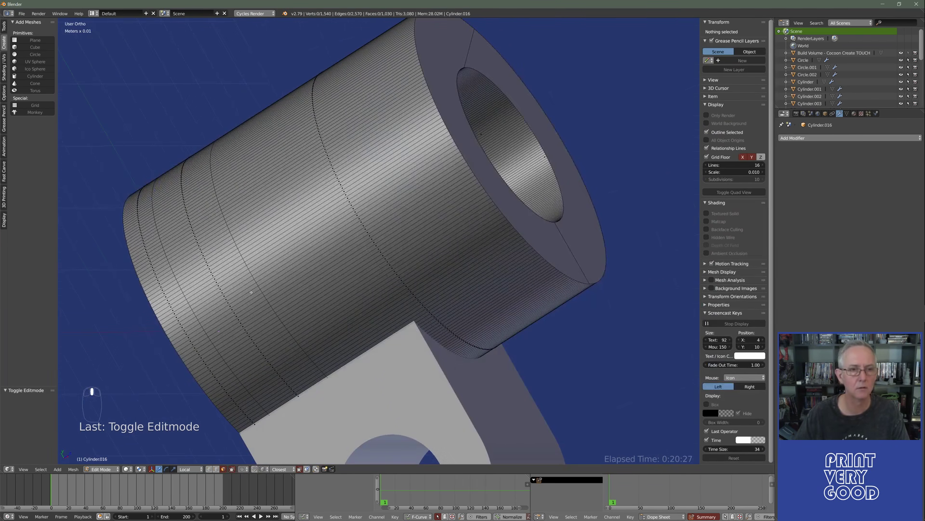
alt+right_click(243, 298)
In top wireframe view, use Circle Select to deselect the lug-side half of the face ring, keeping the fork-side half selected.
key(KP_7)
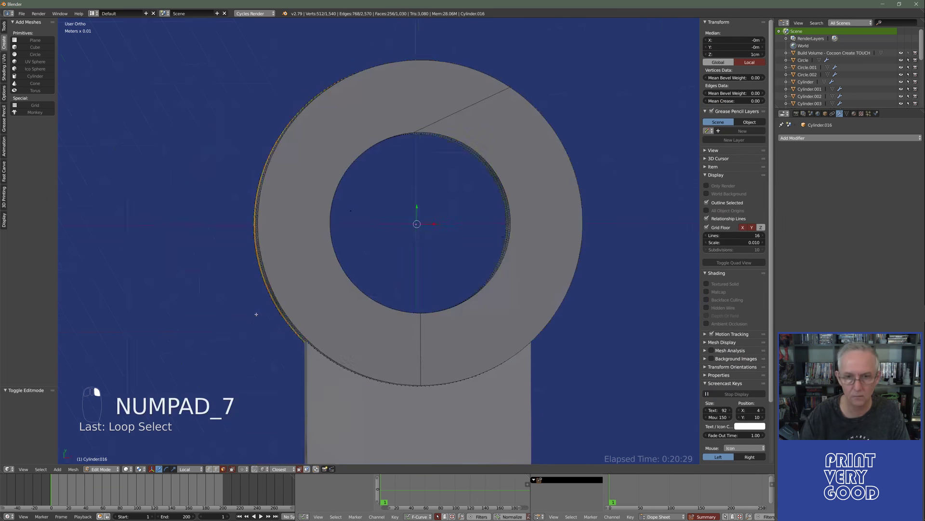
key(z)
scroll(259, 317, up, 1)
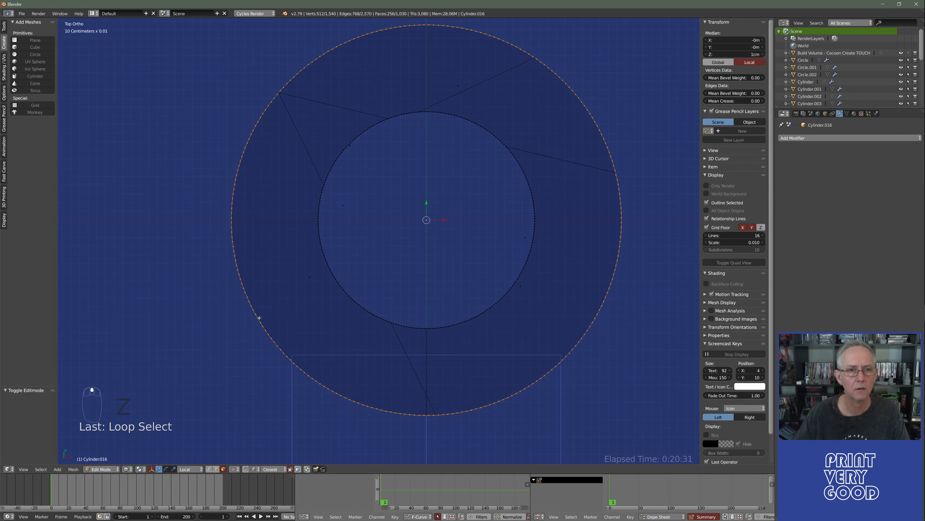
shift+middle_drag(264, 251, 247, 213)
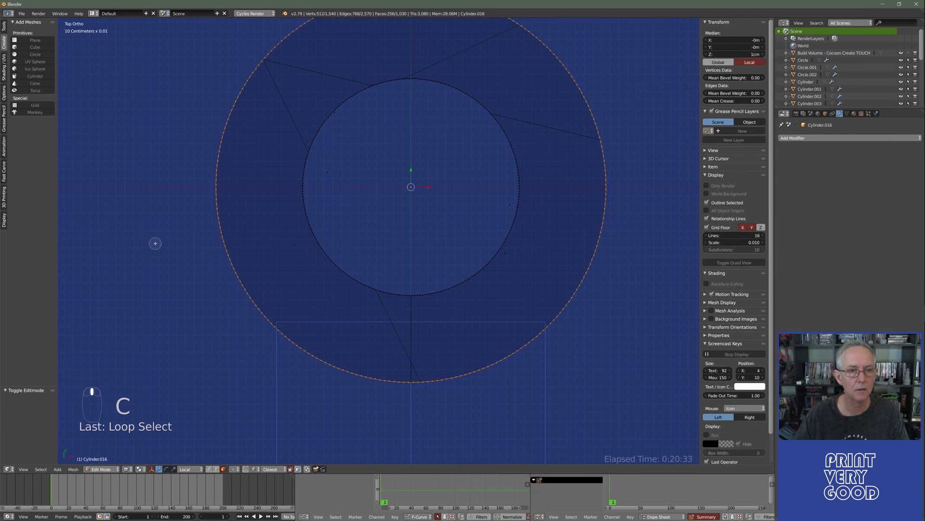
scroll(156, 243, down, 10)
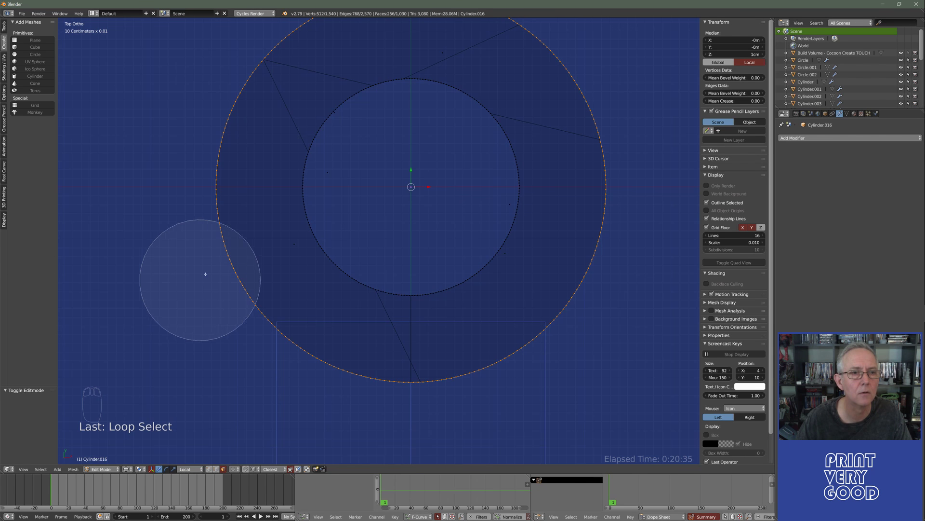
drag(213, 255, 213, 252)
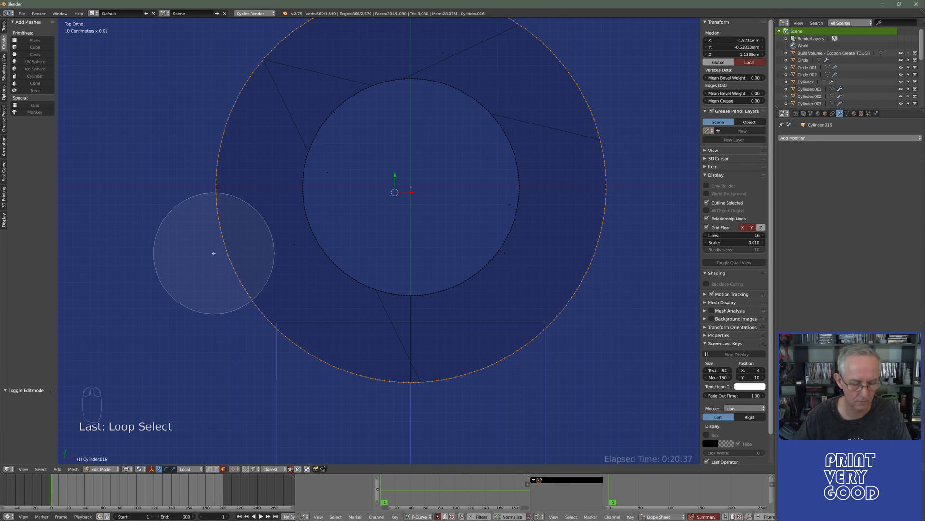
mouse_move(213, 254)
middle_down()
mouse_move(252, 316)
mouse_move(446, 368)
mouse_move(587, 248)
middle_up()
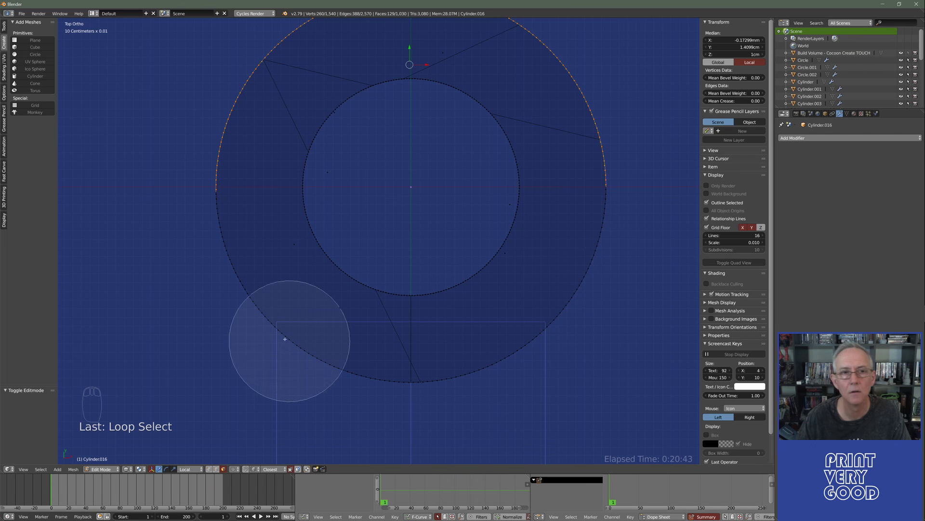
middle_drag(223, 252, 224, 248)
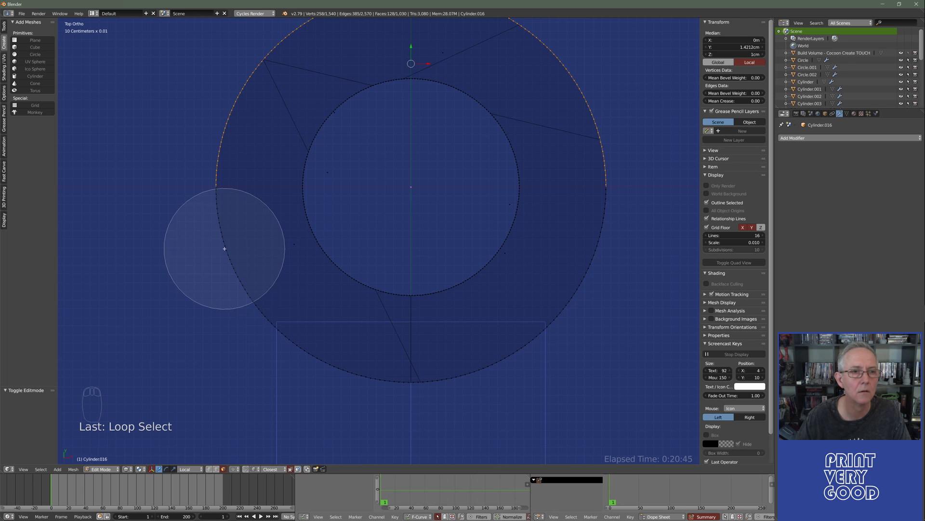
right_click(267, 289)
Examine the selected half ring of faces and its end points from above, then from the right side.
middle_drag(246, 306, 265, 269)
scroll(282, 303, down, 2)
scroll(283, 302, up, 3)
middle_drag(283, 302, 297, 344)
key(KP_7)
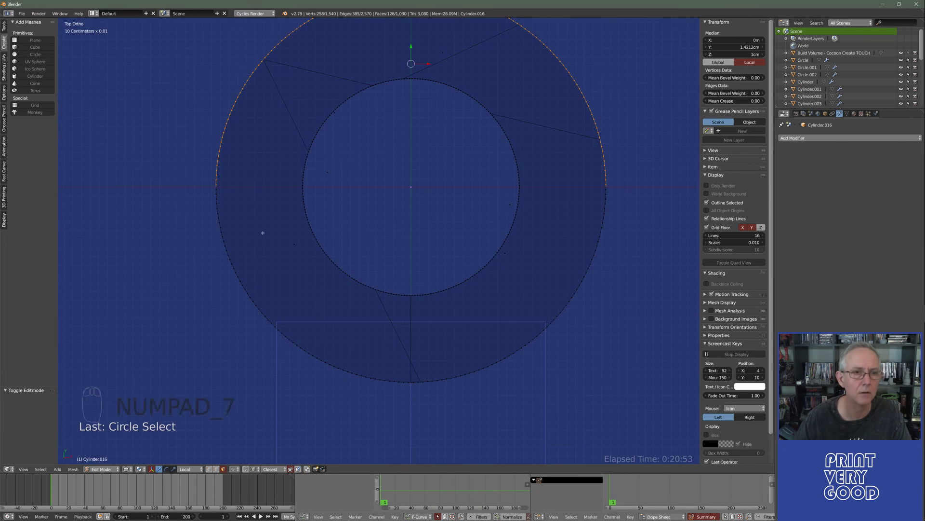
key(z)
scroll(213, 186, up, 6)
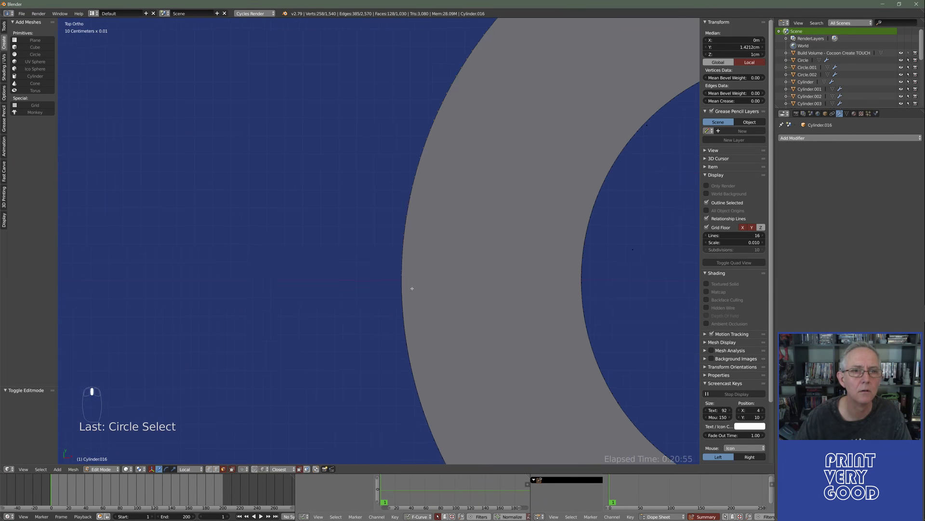
key(z)
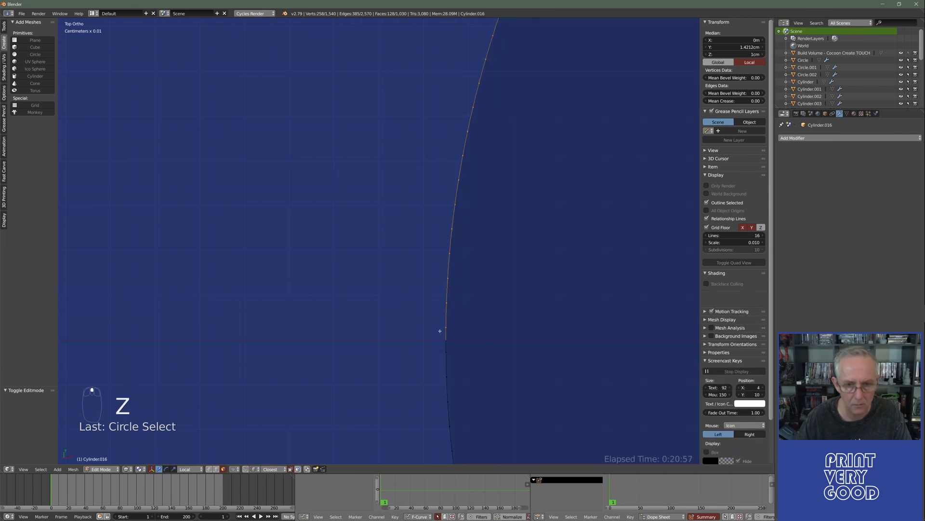
scroll(440, 331, down, 5)
scroll(443, 340, down, 3)
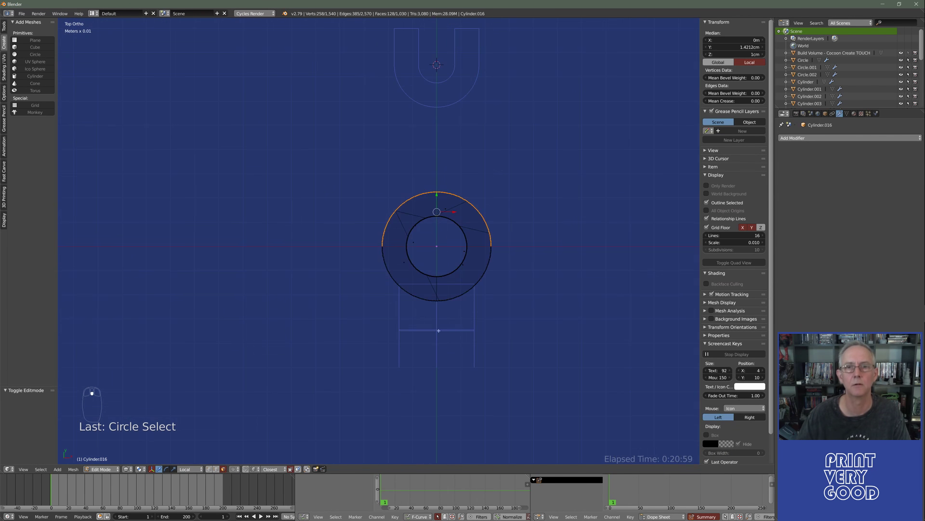
shift+scroll(391, 341, up, 3)
key(KP_3)
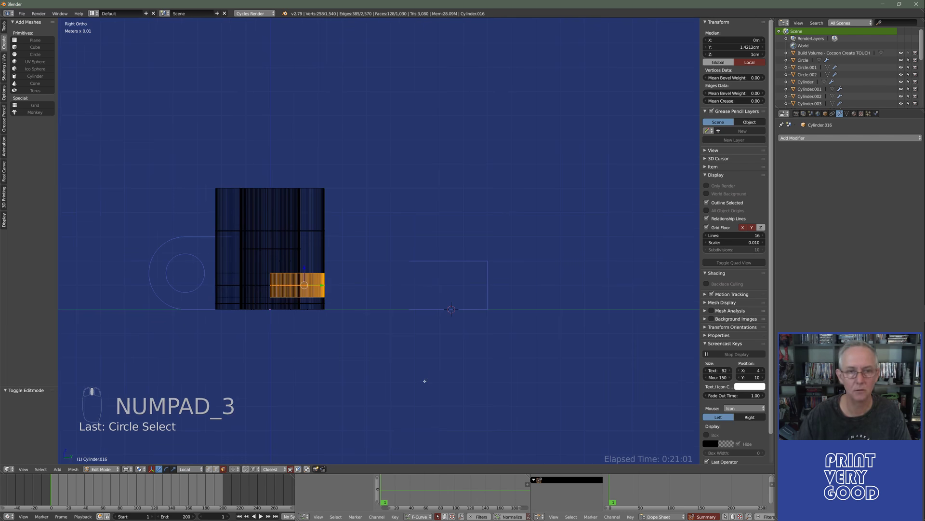
Extrude the selected half ring of faces about 10.1 cm along Y, past the end of the fork.
key(z)
mouse_move(423, 378)
middle_down()
mouse_move(495, 347)
mouse_move(457, 286)
mouse_move(399, 324)
mouse_move(397, 300)
middle_up()
key(e)
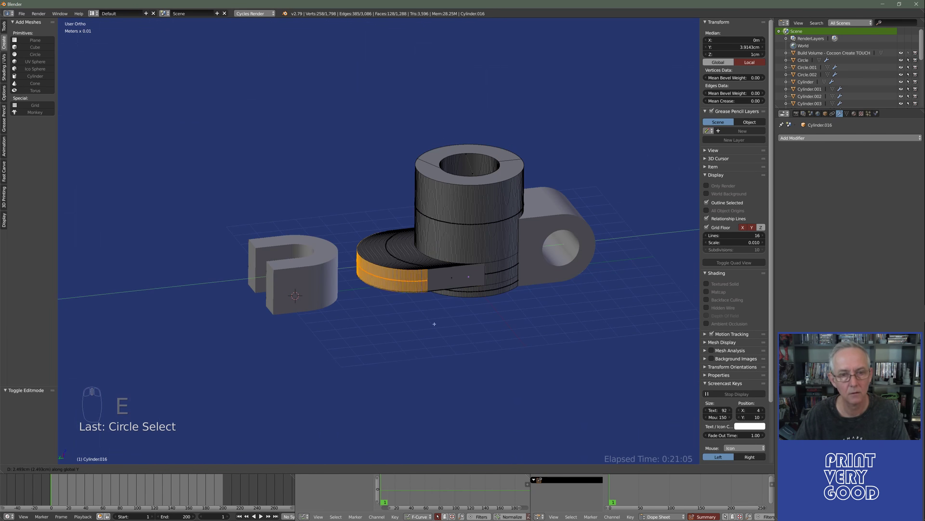
click(264, 342)
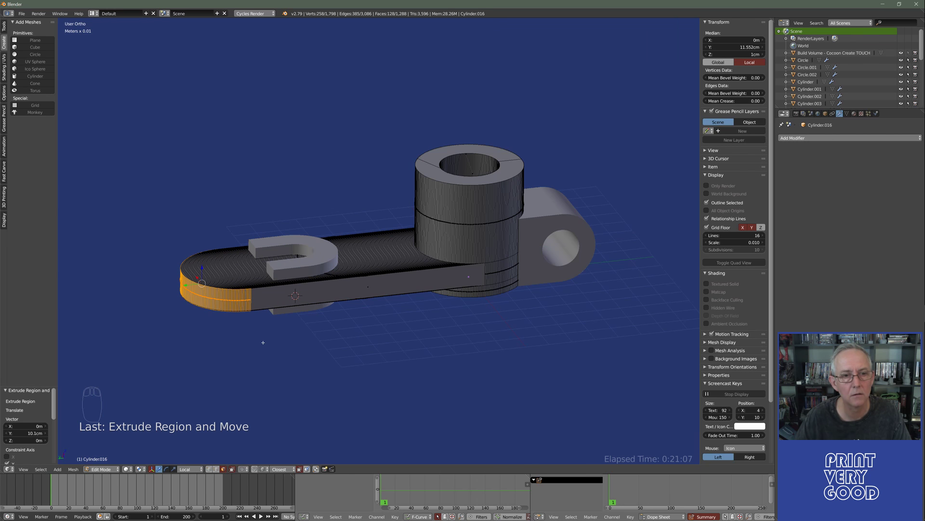
In right wireframe view, box-select the vertices of the extruded arm's rounded end and flatten them by scaling to 0 along Y.
key(KP_3)
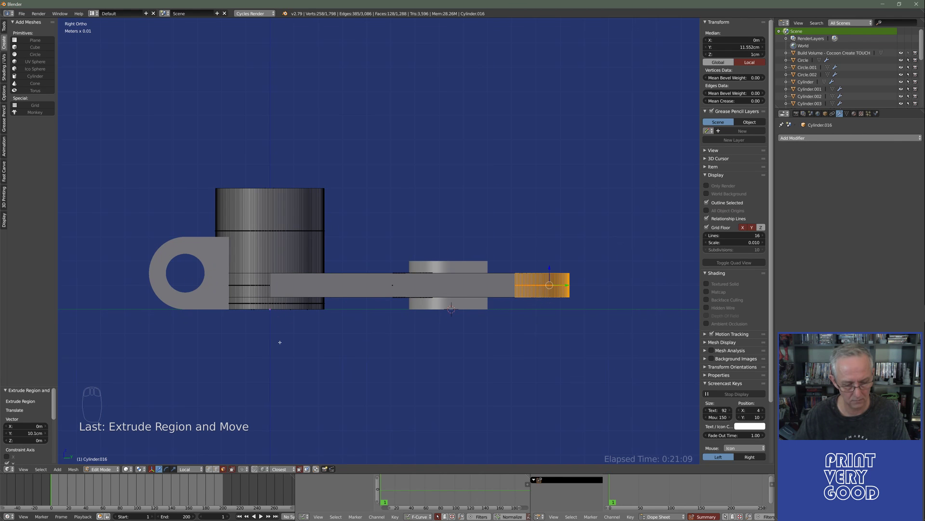
key(z)
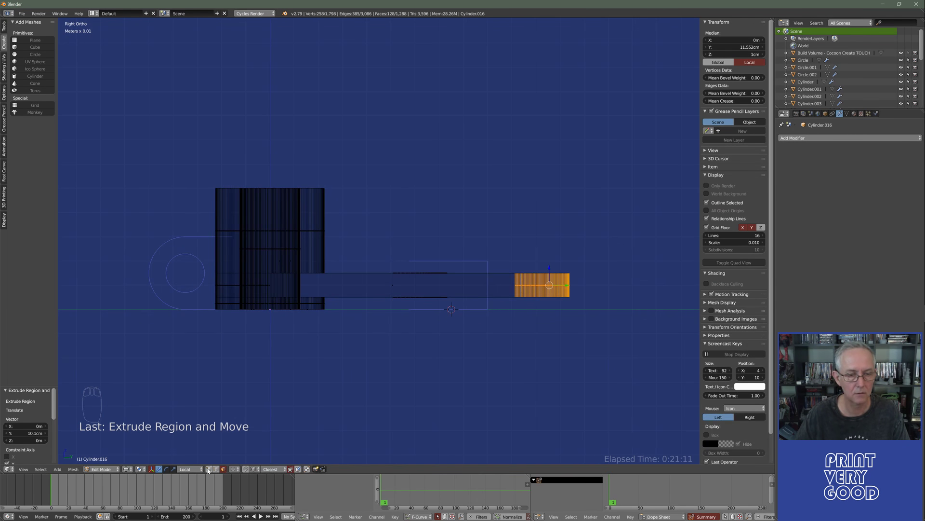
key(a)
key(b)
drag(508, 204, 595, 368)
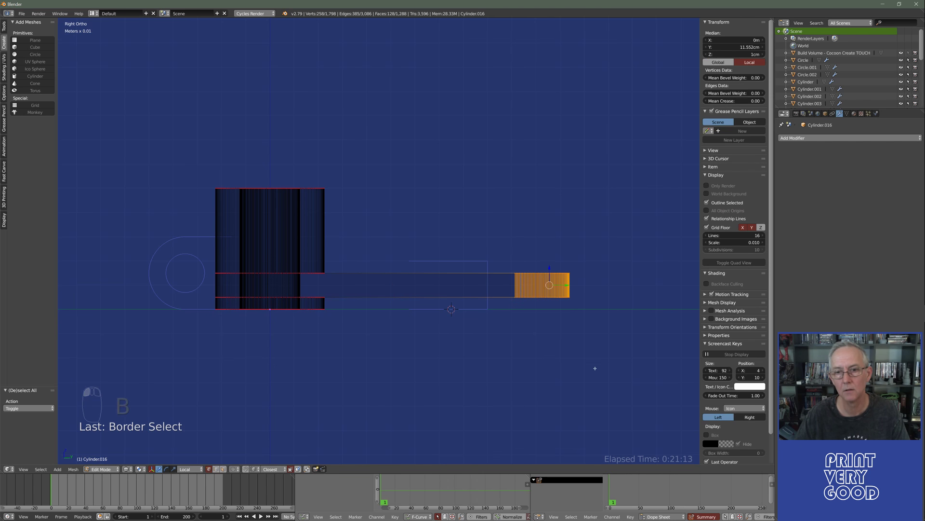
key(s)
key(y)
key(0)
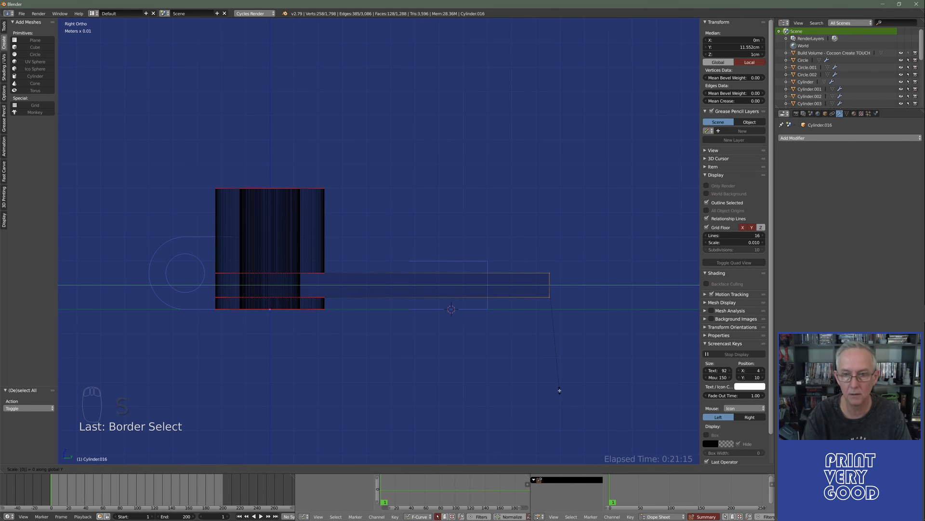
key(Return)
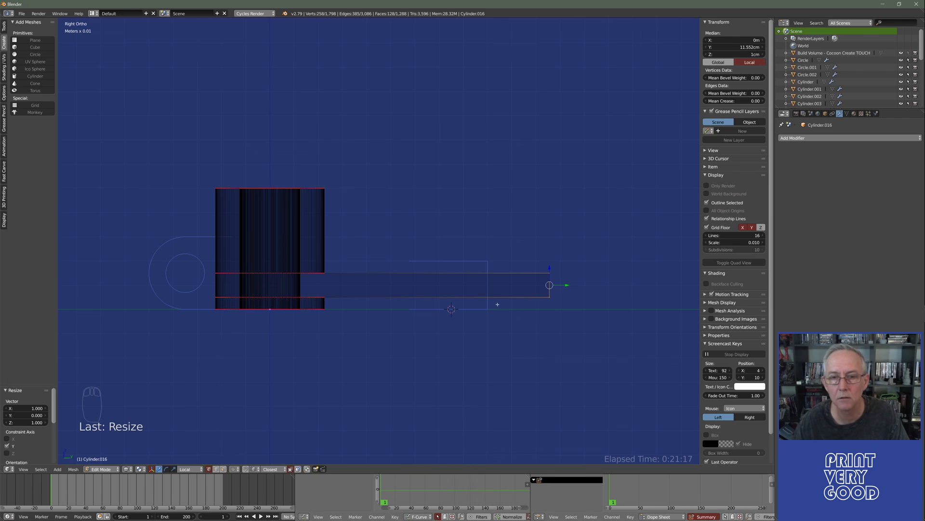
Enable vertex snapping and move the arm's flattened end along Y until it aligns with the fork's open end.
scroll(497, 305, up, 4)
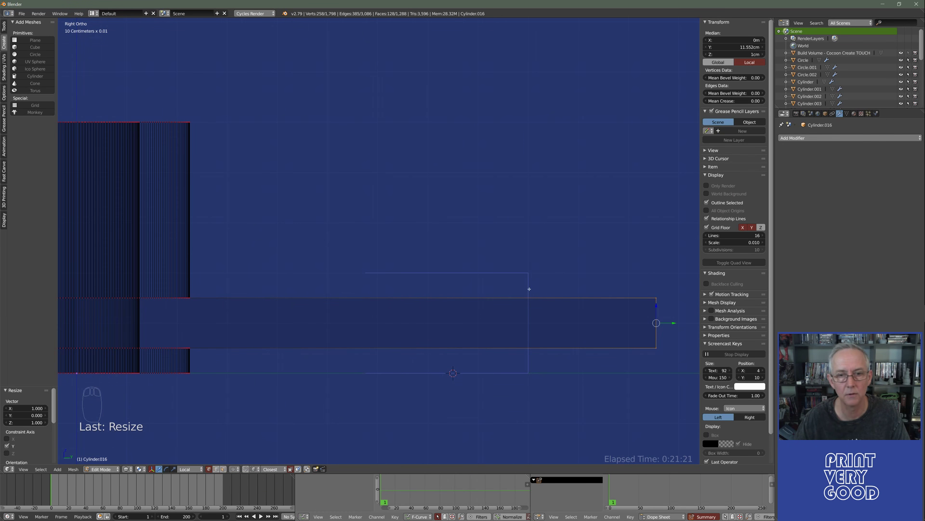
shift+middle_drag(521, 296, 443, 298)
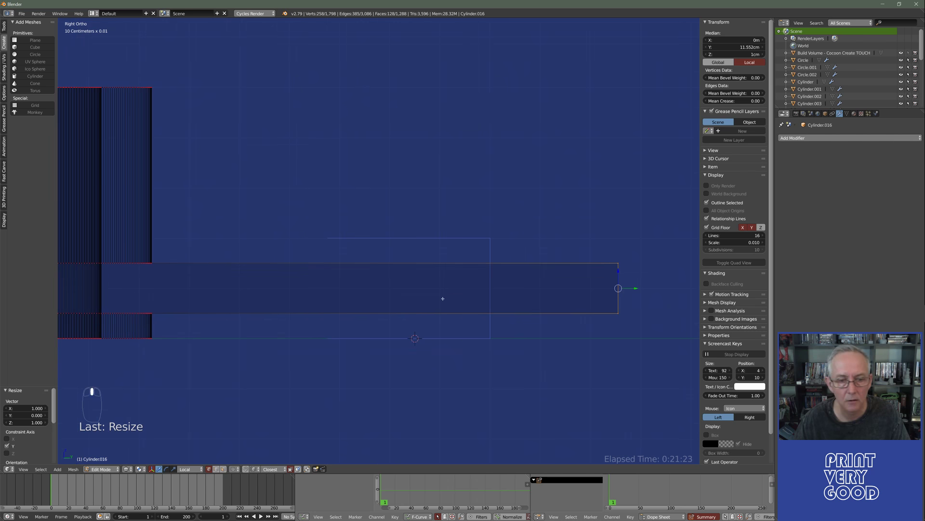
click(254, 469)
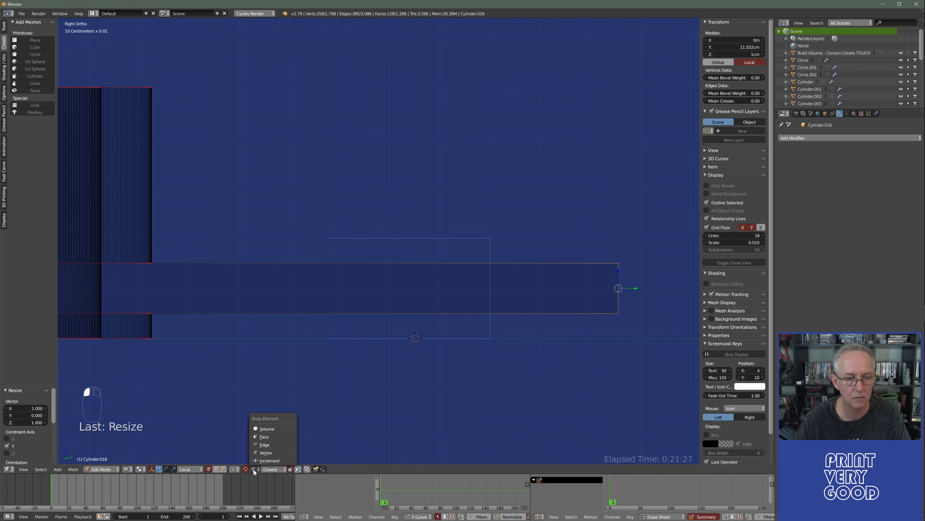
click(265, 454)
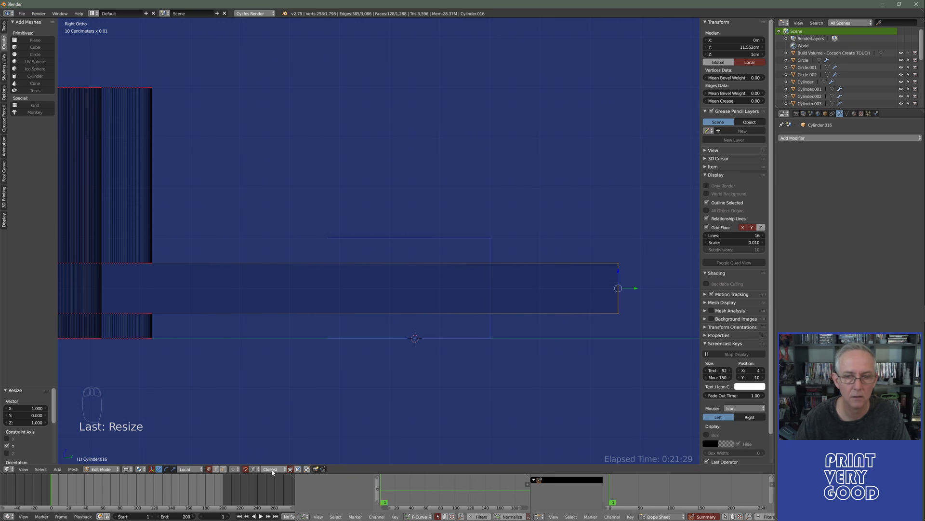
shift+middle_drag(546, 281, 504, 290)
key(g)
key(y)
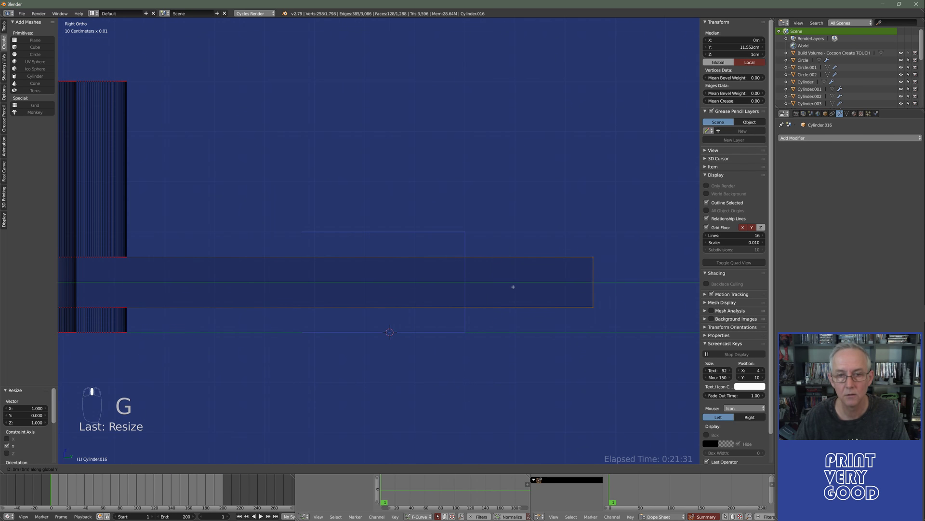
click(465, 236)
Examine the arm's end and its dense lengthwise edges around the fork in solid view from several angles.
mouse_move(465, 236)
middle_down()
mouse_move(469, 320)
mouse_move(424, 341)
mouse_move(376, 311)
mouse_move(335, 328)
mouse_move(482, 331)
middle_up()
key(z)
scroll(422, 357, up, 5)
scroll(423, 370, down, 6)
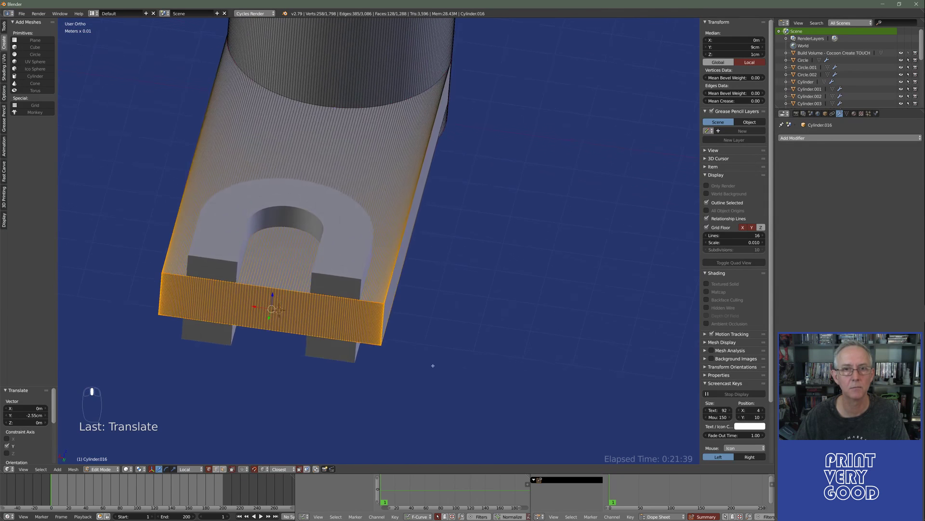
middle_drag(432, 365, 385, 357)
scroll(392, 346, up, 3)
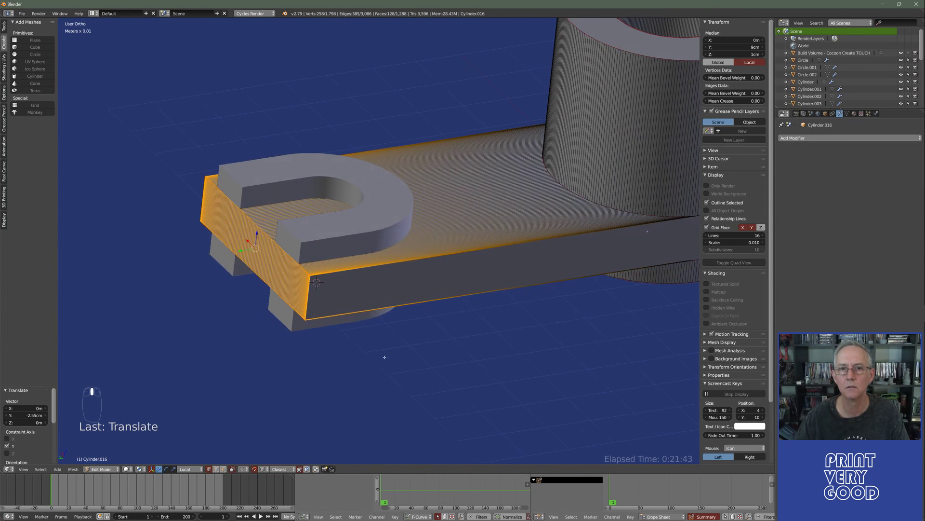
middle_drag(467, 317, 485, 242)
Switch to edge selection in top wireframe view, clear the selection, and Circle Select the lengthwise edges across the arm's width.
key(KP_7)
key(z)
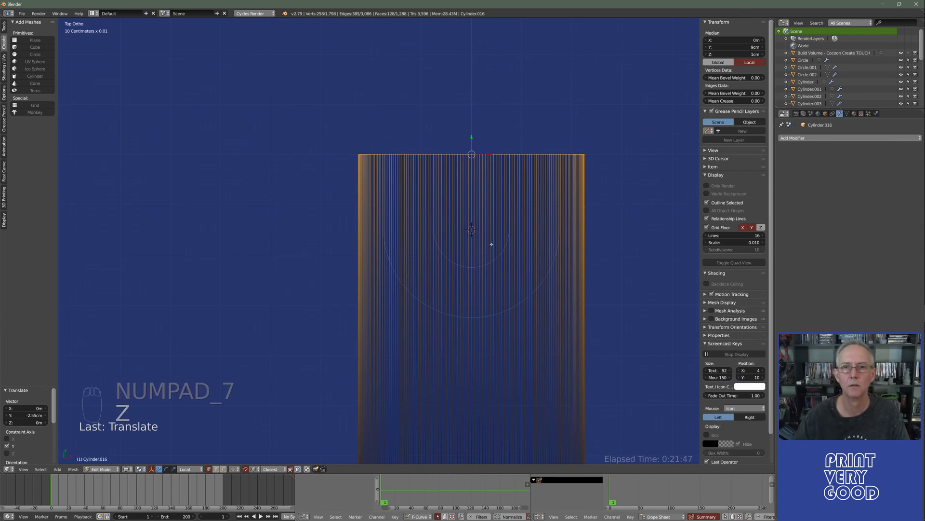
shift+scroll(490, 82, up, 3)
scroll(455, 276, up, 2)
ctrl+scroll(382, 314, down, 1)
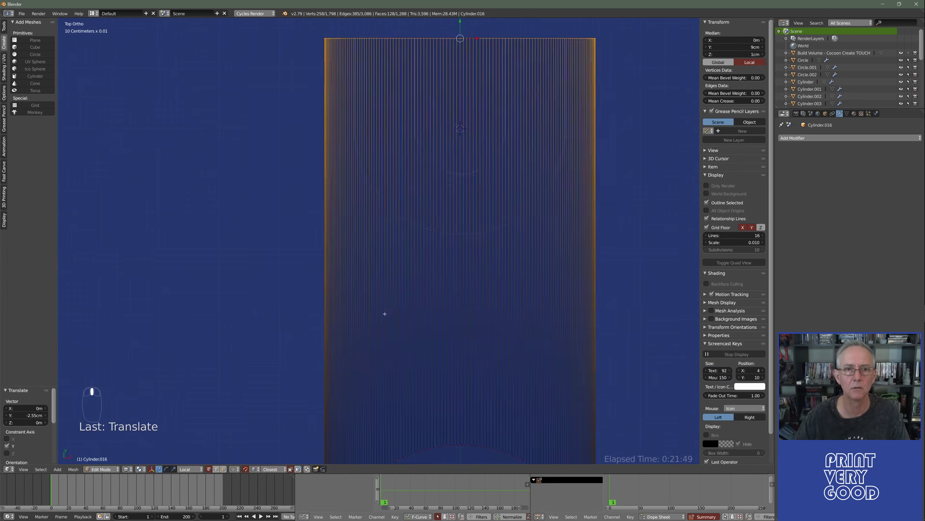
shift+scroll(376, 314, up, 1)
scroll(376, 313, up, 1)
scroll(376, 314, up, 1)
shift+scroll(258, 454, up, 4)
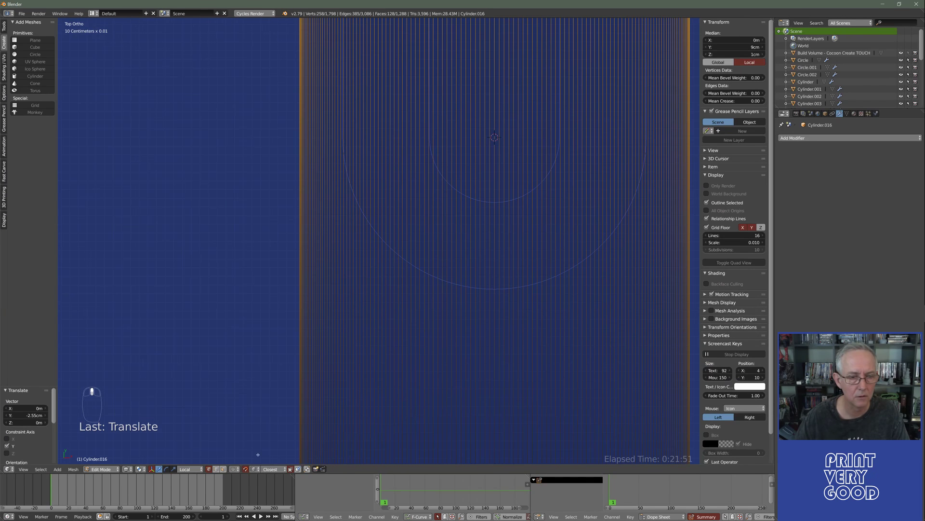
click(219, 471)
shift+middle_drag(359, 306, 298, 279)
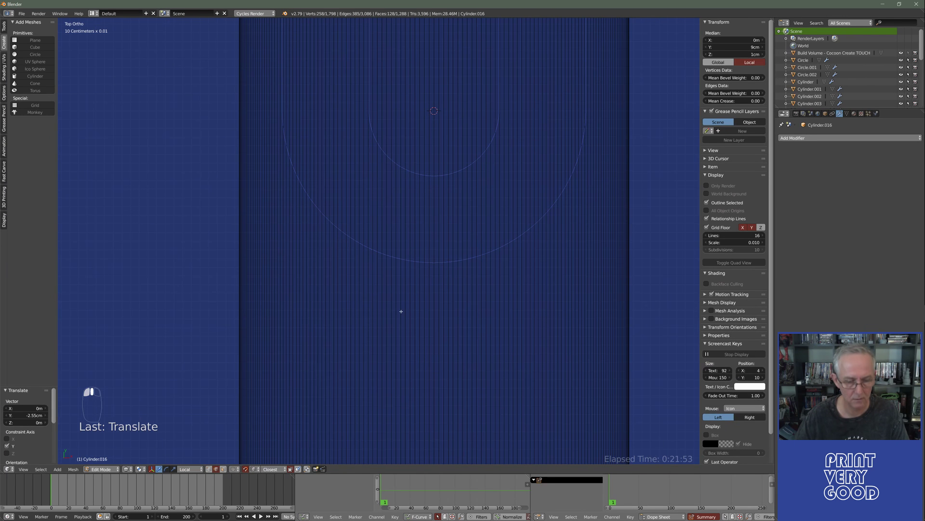
key(a)
key(a)
key(a)
key(c)
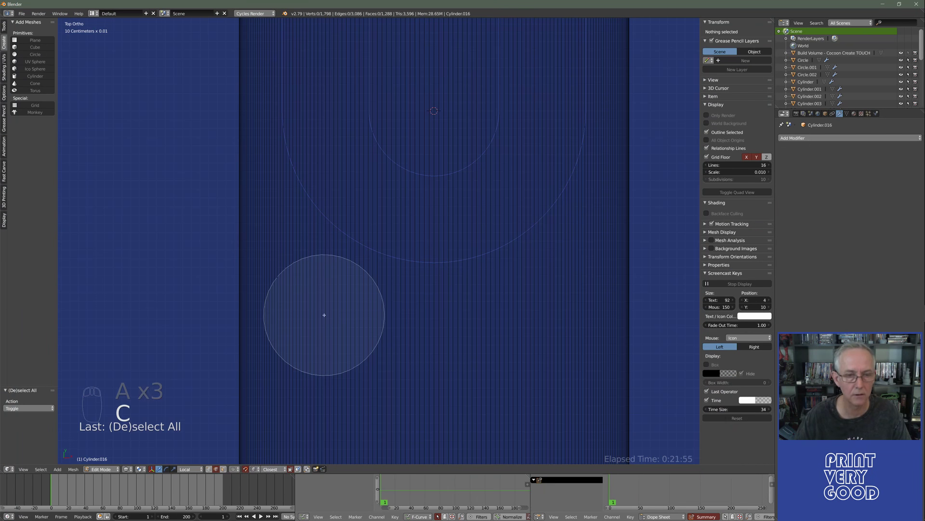
drag(313, 315, 561, 323)
right_click(561, 323)
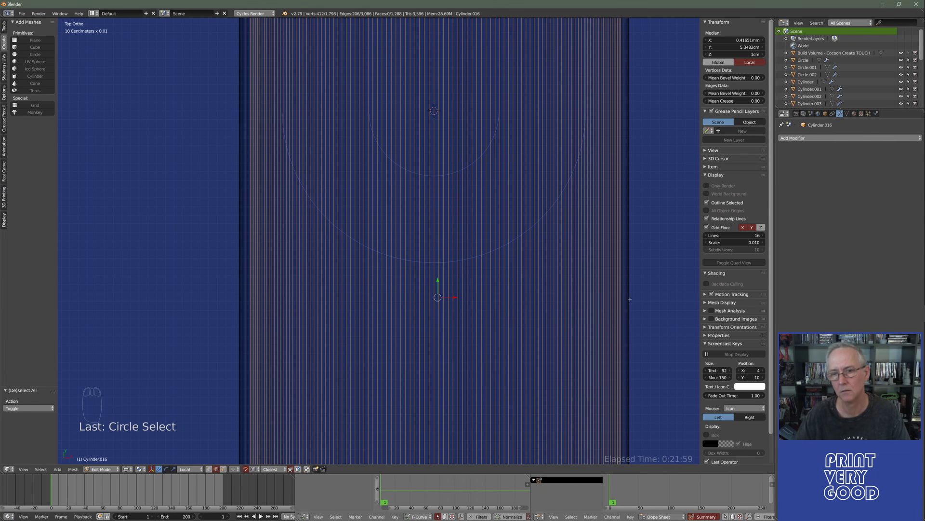
Add the remaining inner edges near the arm's +X side with Circle Select and dissolve all the selected edges.
scroll(465, 252, up, 8)
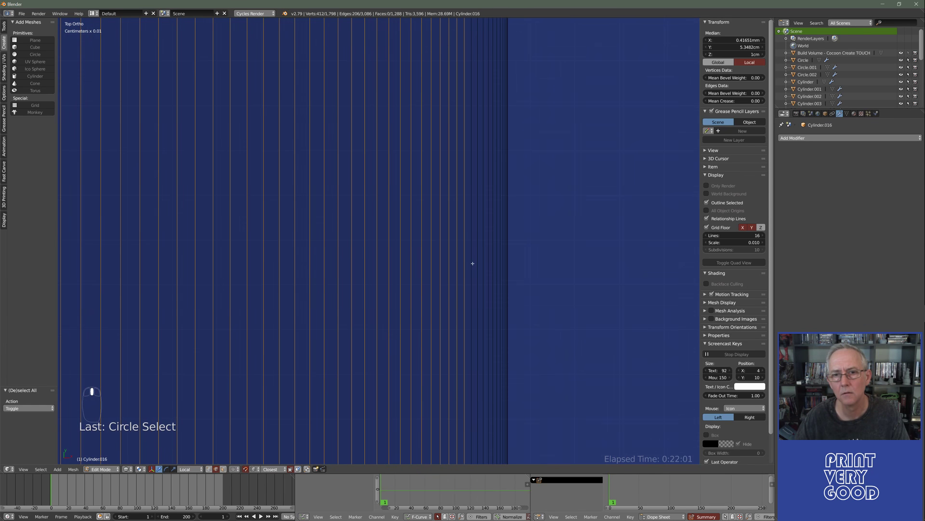
scroll(473, 263, up, 5)
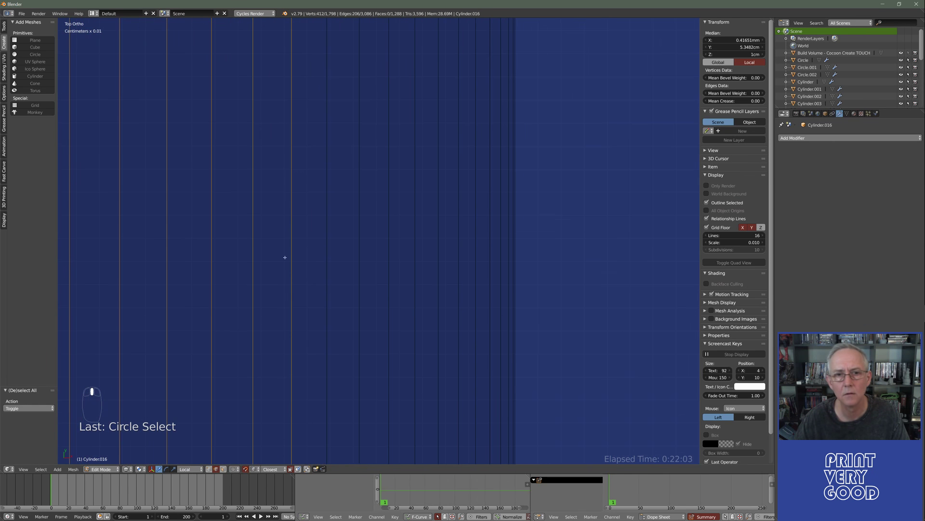
key(c)
mouse_move(333, 275)
mouse_down()
mouse_move(452, 285)
mouse_move(433, 282)
mouse_up()
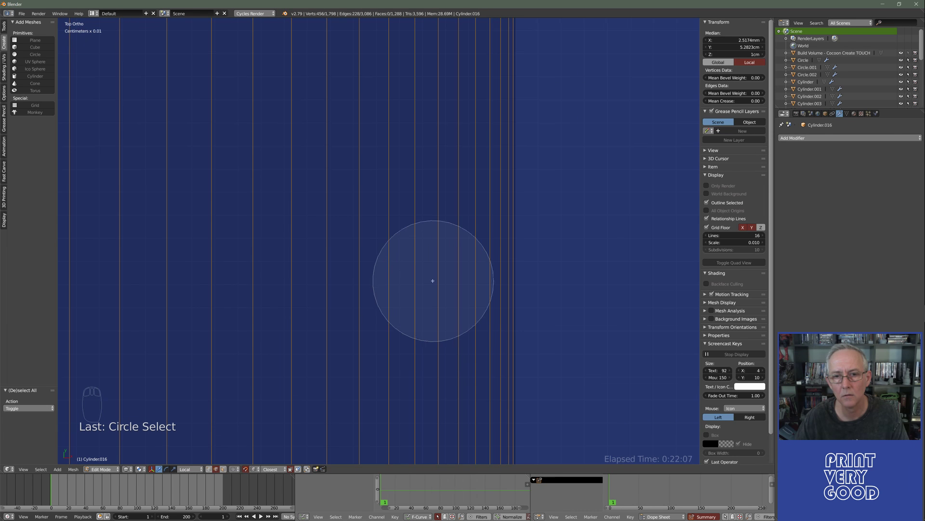
right_click(429, 277)
scroll(430, 275, down, 6)
scroll(430, 274, down, 8)
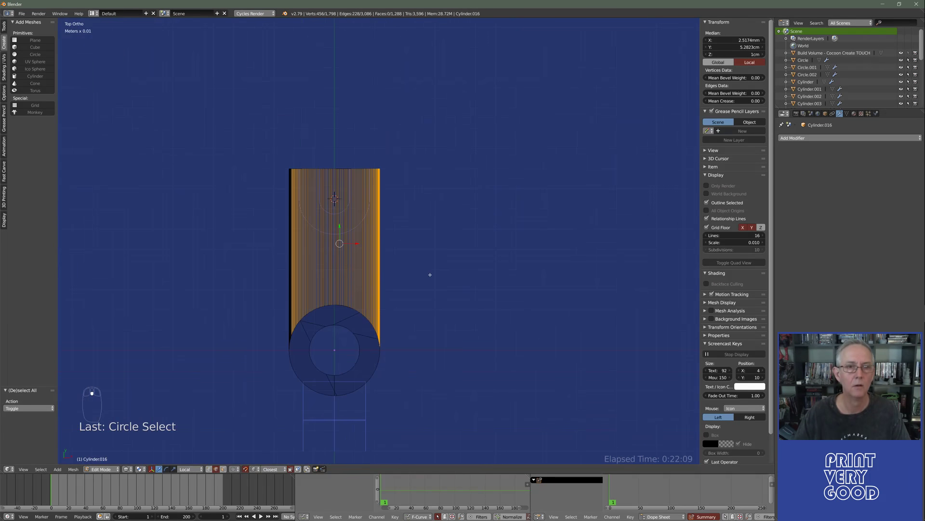
key(ctrl+x)
Circle Select the leftover lengthwise edges beside the arm's -X border, leaving the outermost edge, and dissolve them.
ctrl+scroll(442, 288, up, 3)
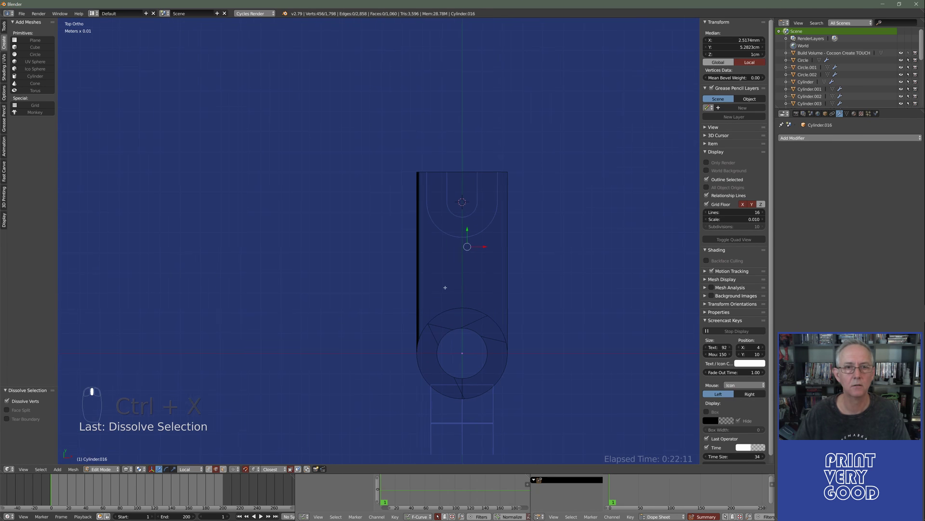
scroll(444, 287, up, 8)
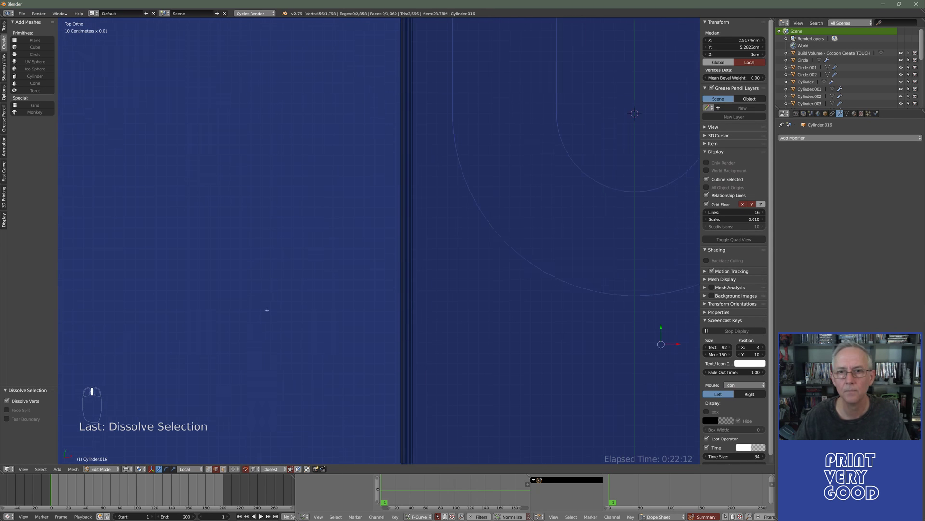
scroll(343, 302, up, 5)
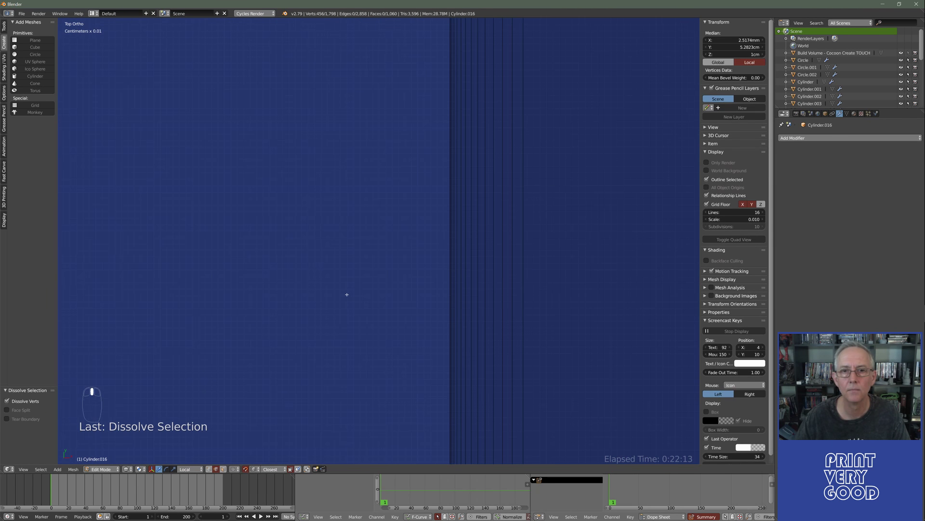
ctrl+scroll(215, 258, down, 5)
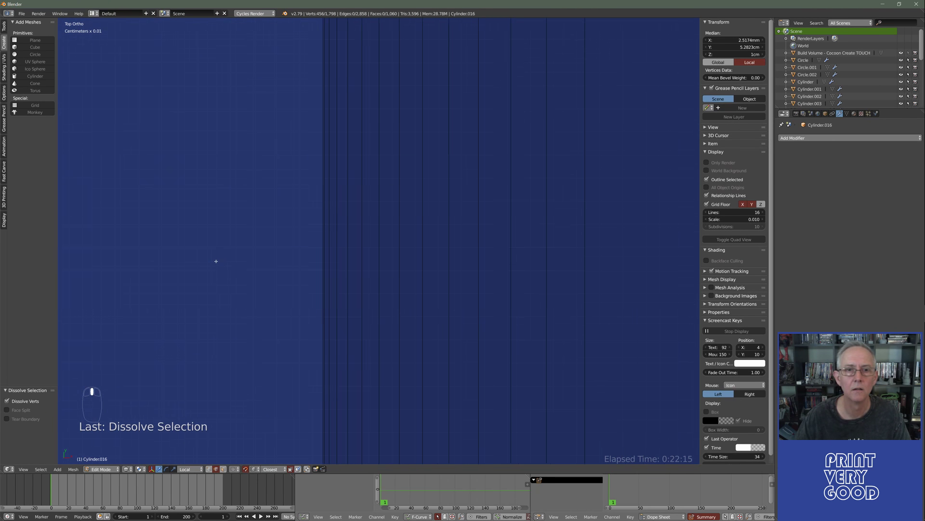
key(c)
drag(588, 252, 382, 258)
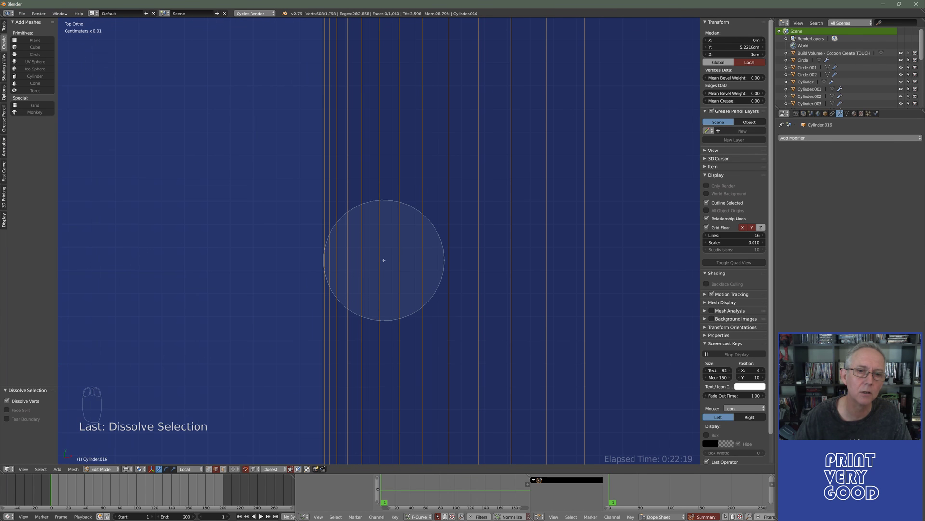
right_click(412, 270)
key(ctrl+x)
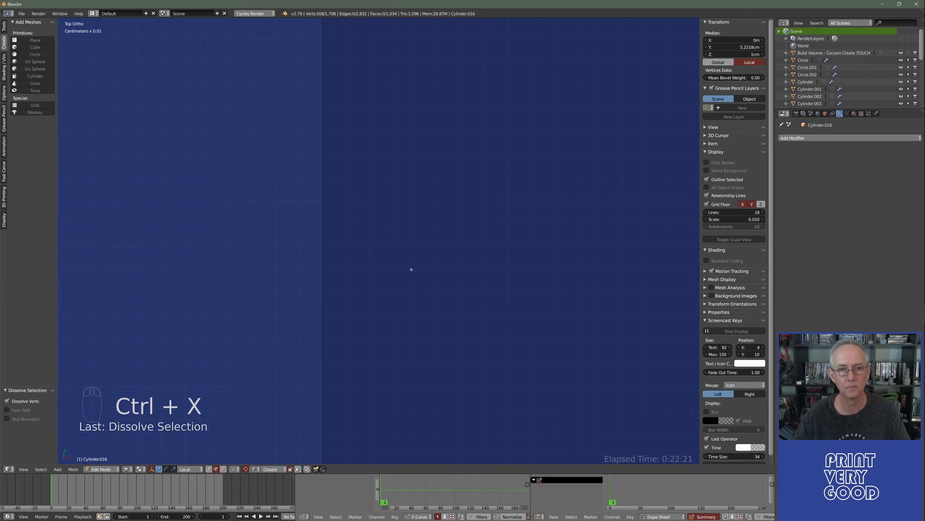
Clear the selection and Circle Select the dense vertical edges across the arm's end face, sparing the outermost corner edges.
scroll(411, 270, down, 5)
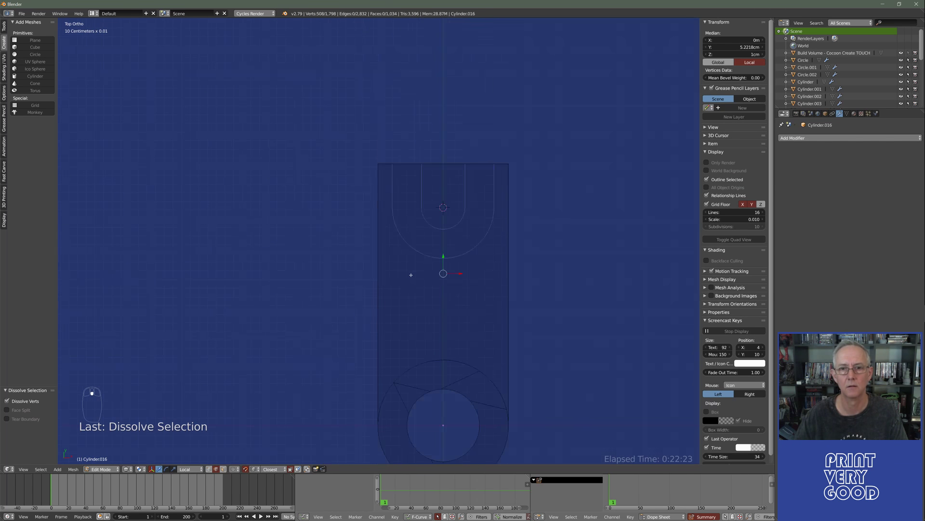
middle_drag(411, 274, 409, 305)
scroll(439, 345, up, 5)
scroll(440, 345, up, 4)
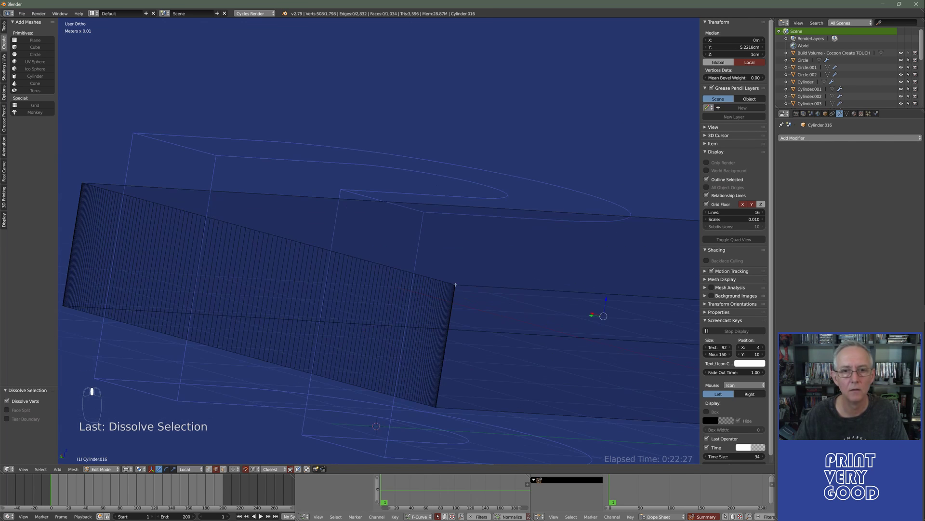
middle_drag(415, 348, 429, 350)
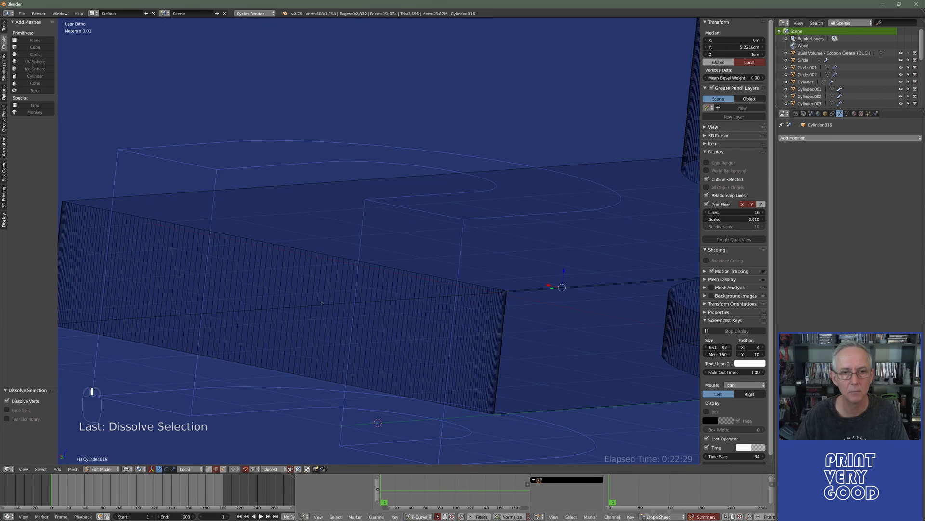
mouse_move(297, 322)
middle_down()
mouse_move(320, 308)
mouse_move(299, 310)
middle_up()
key(a)
key(a)
key(a)
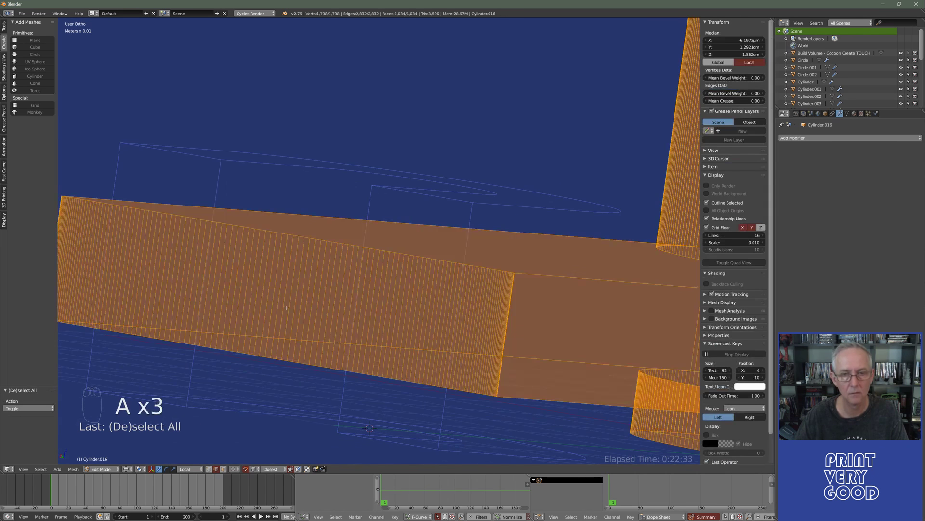
key(a)
key(c)
drag(208, 280, 478, 328)
mouse_move(266, 308)
mouse_down()
mouse_move(124, 264)
mouse_move(94, 240)
mouse_up()
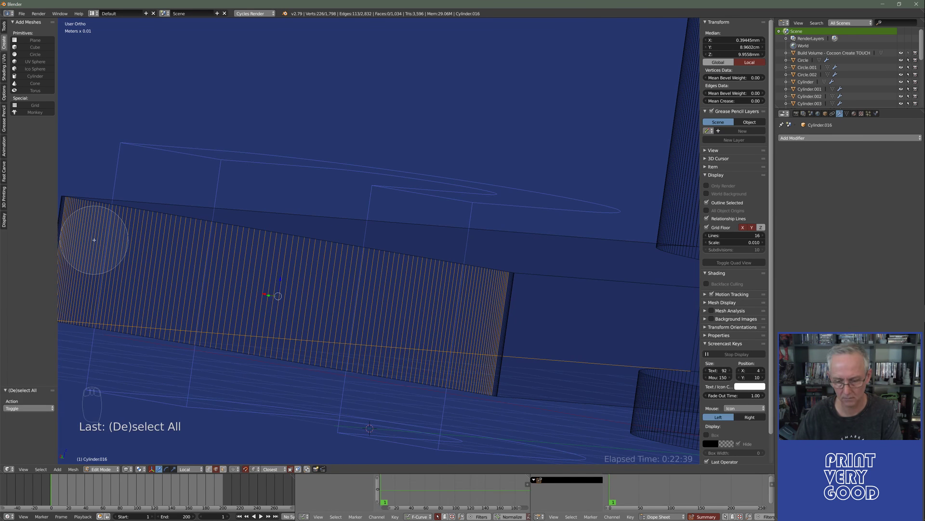
right_click(94, 239)
Remove the stray lengthwise edge from the selection and dissolve the selected vertical edges on the arm's end face.
scroll(180, 273, down, 4)
middle_drag(237, 310, 426, 328)
shift+right_click(473, 263)
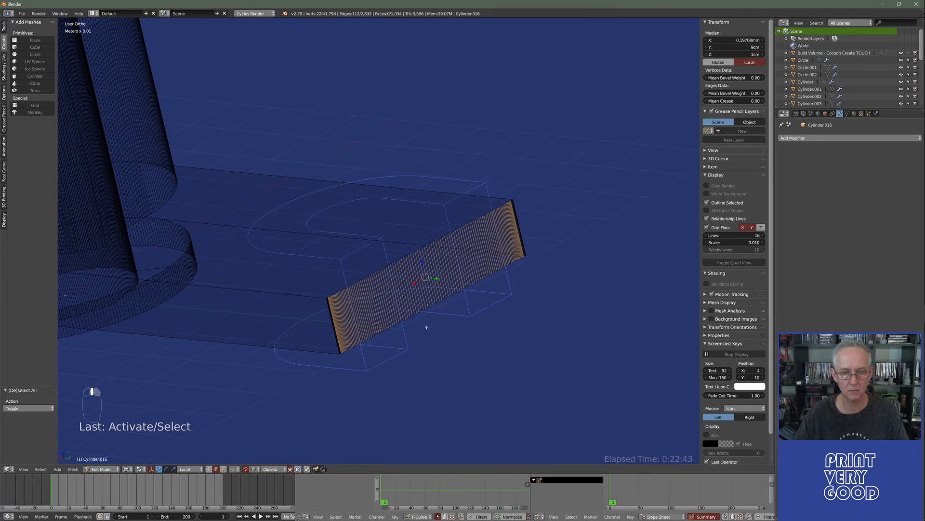
key(KP_Decimal)
key(ctrl+x)
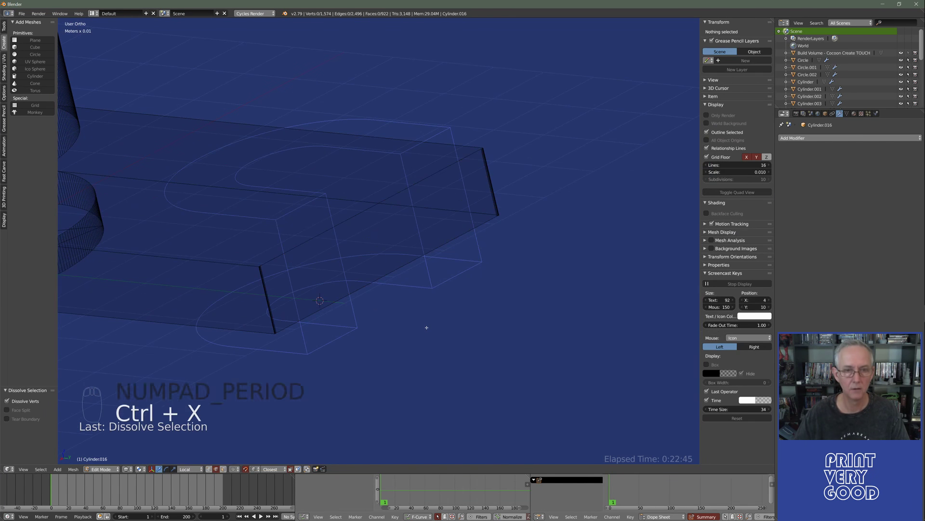
Circle Select the leftover vertical edges beside the end face's -X corner, leaving the corner edge, and dissolve them.
middle_drag(314, 304, 464, 219)
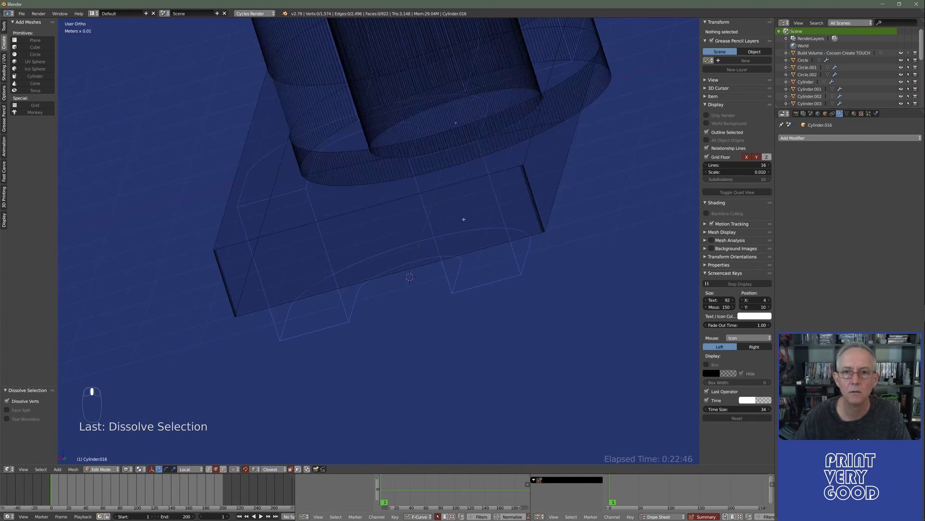
scroll(464, 219, up, 8)
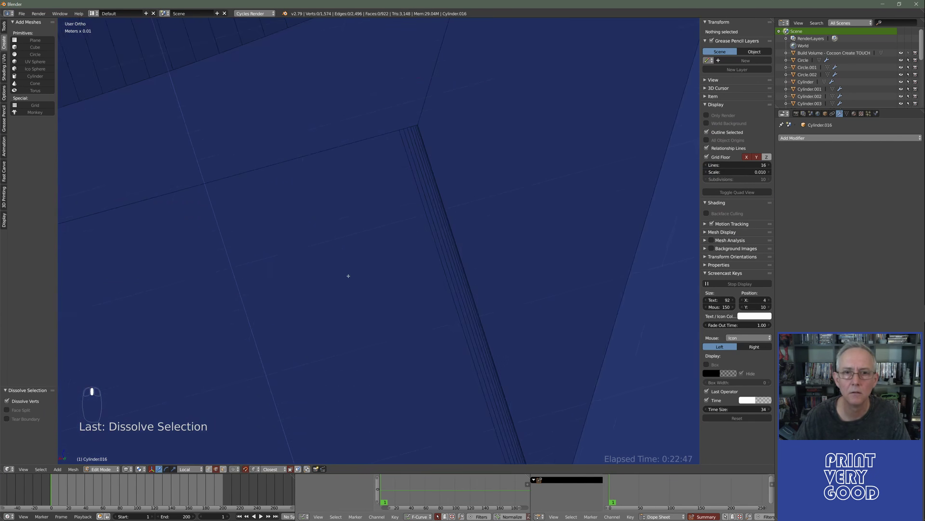
scroll(480, 273, up, 3)
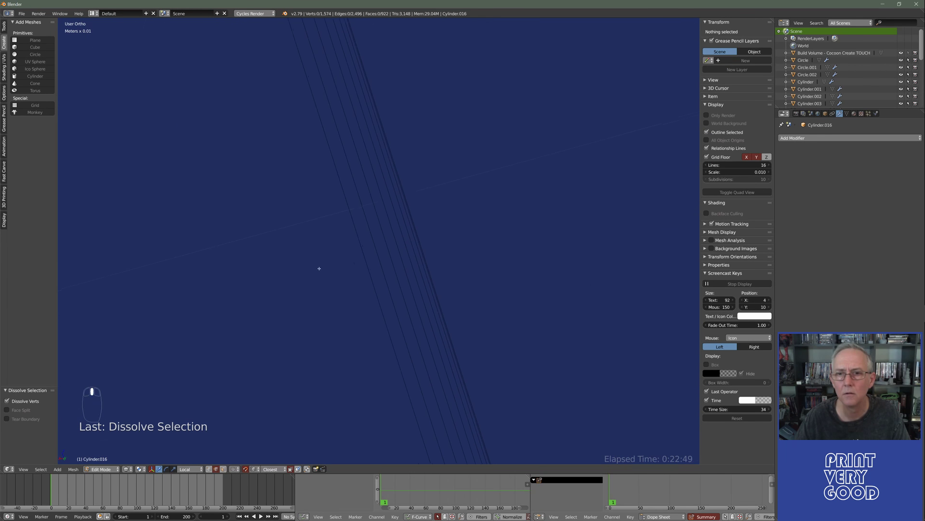
key(c)
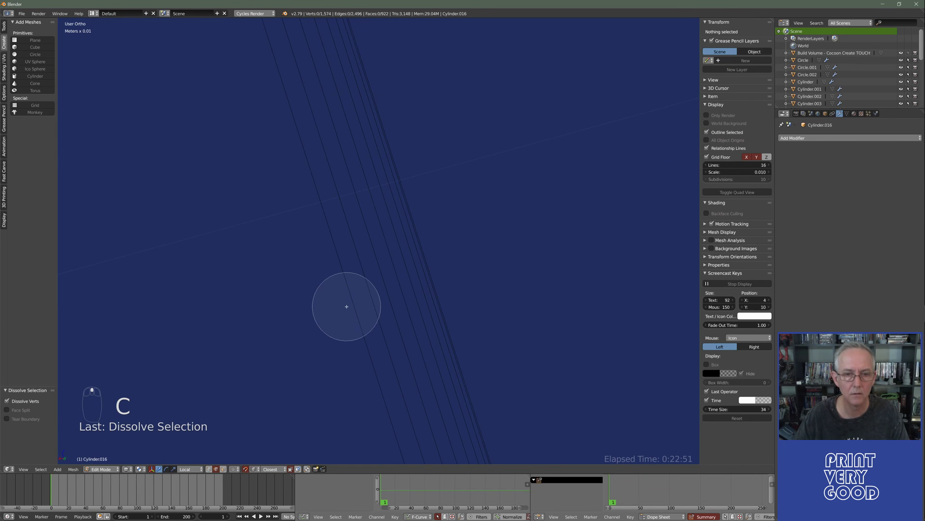
drag(347, 305, 397, 286)
key(Escape)
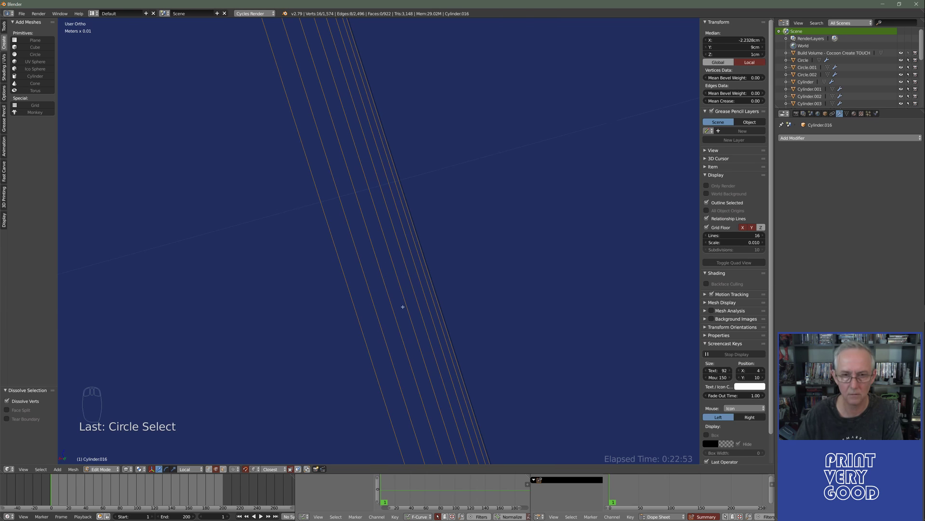
key(ctrl+x)
Circle Select the leftover vertical edges beside the end face's +X corner, leaving the corner edge, and dissolve them.
scroll(436, 270, down, 5)
middle_drag(436, 271, 377, 280)
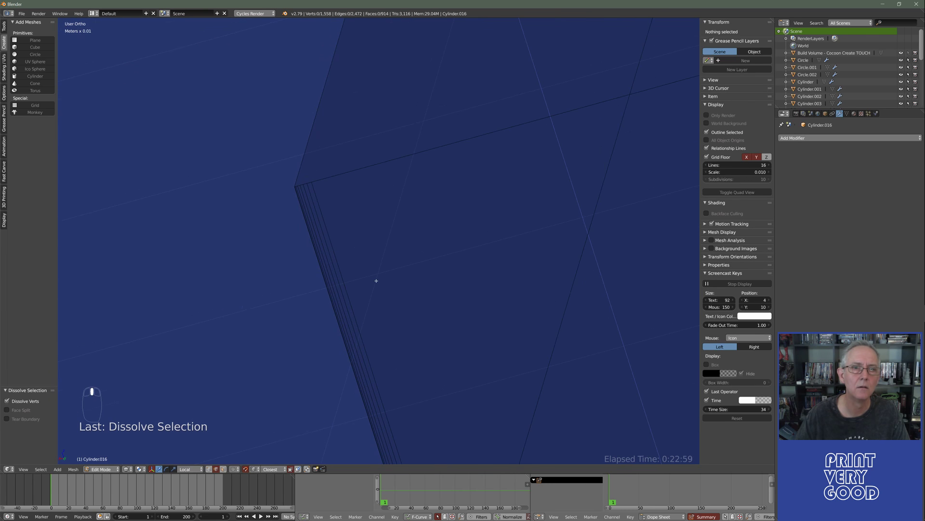
middle_drag(294, 212, 444, 244)
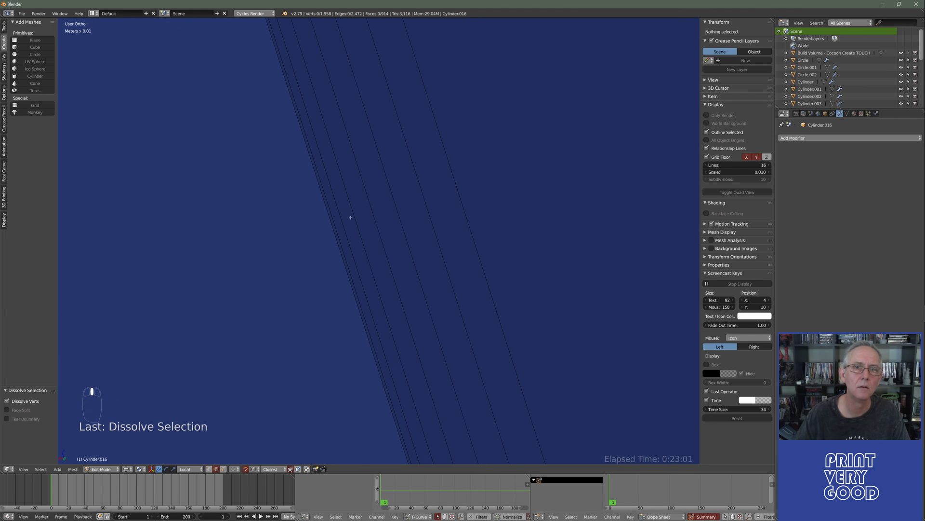
key(c)
drag(490, 200, 374, 235)
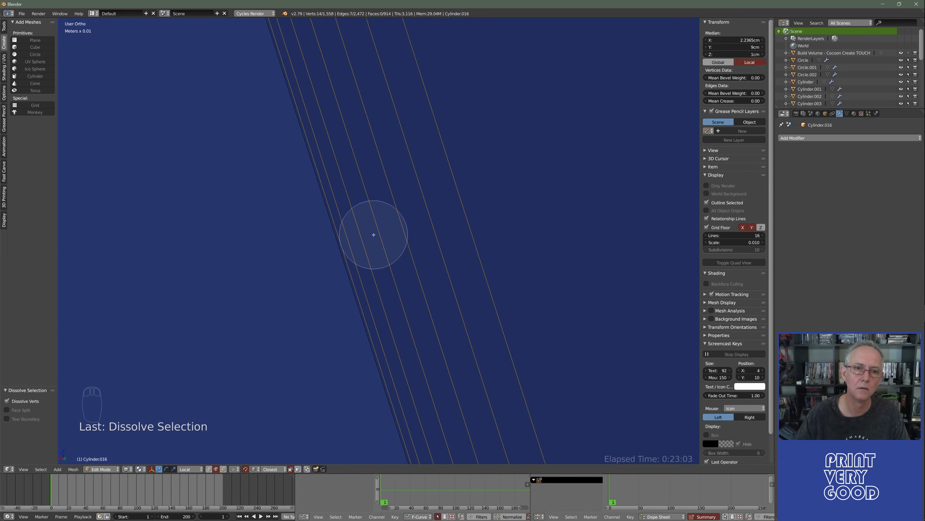
right_click(373, 234)
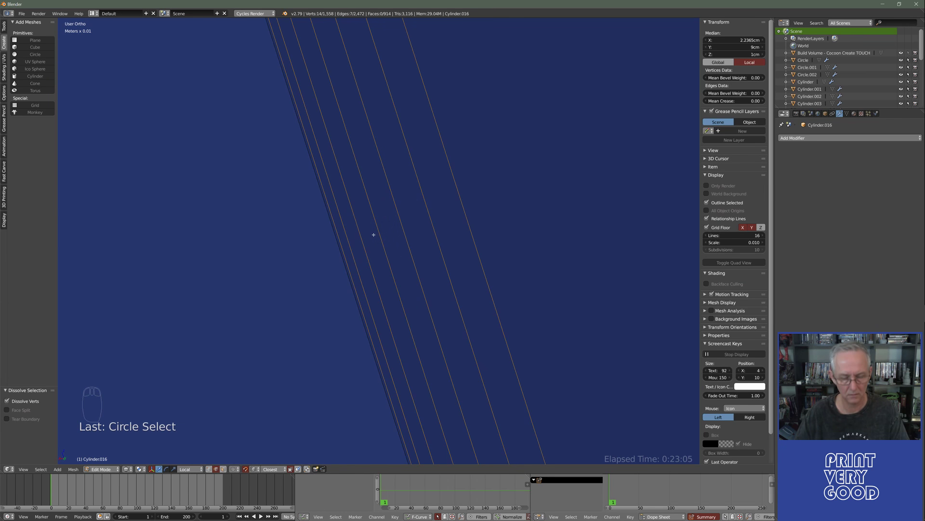
key(ctrl+x)
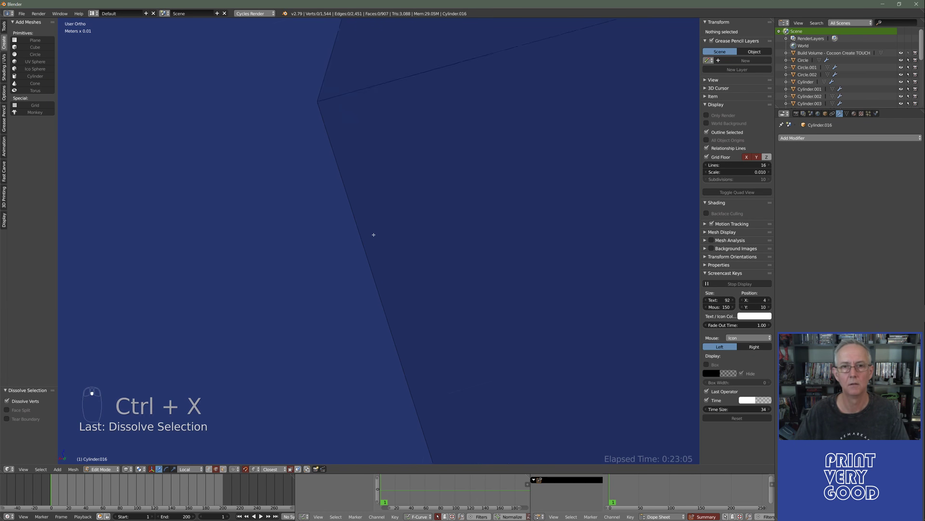
Examine the cleaned arm in solid view outside Edit Mode and compare it with the technical drawing.
mouse_move(372, 235)
middle_down()
mouse_move(463, 266)
mouse_move(447, 280)
mouse_move(459, 281)
mouse_move(448, 298)
middle_up()
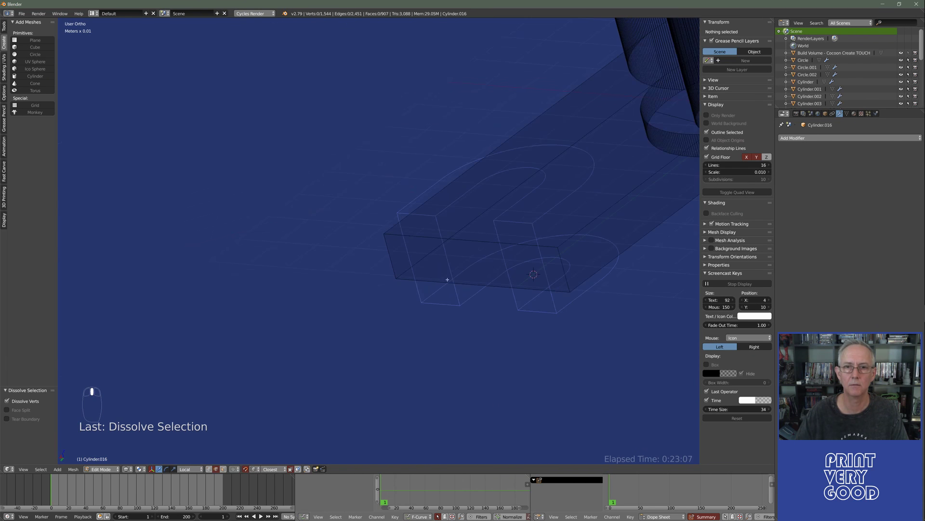
scroll(447, 279, down, 5)
key(z)
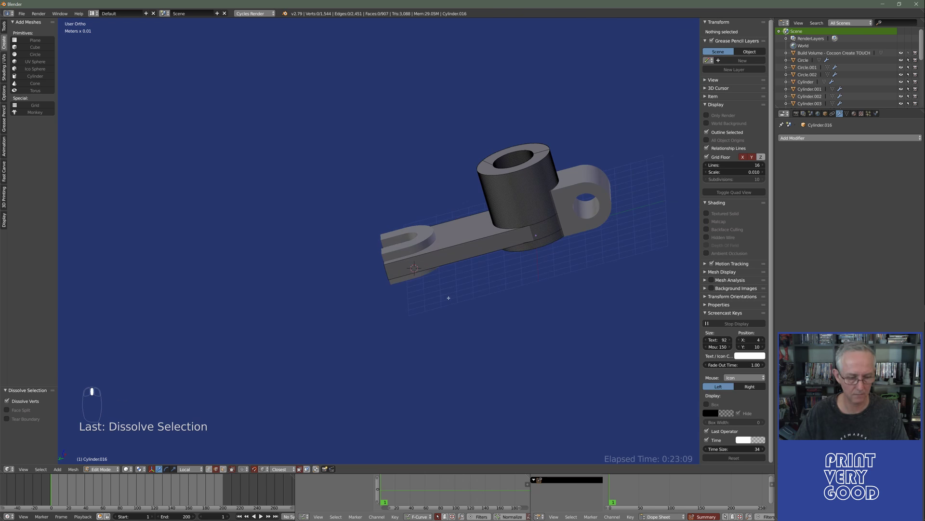
key(Tab)
middle_drag(500, 268, 403, 333)
scroll(463, 254, up, 5)
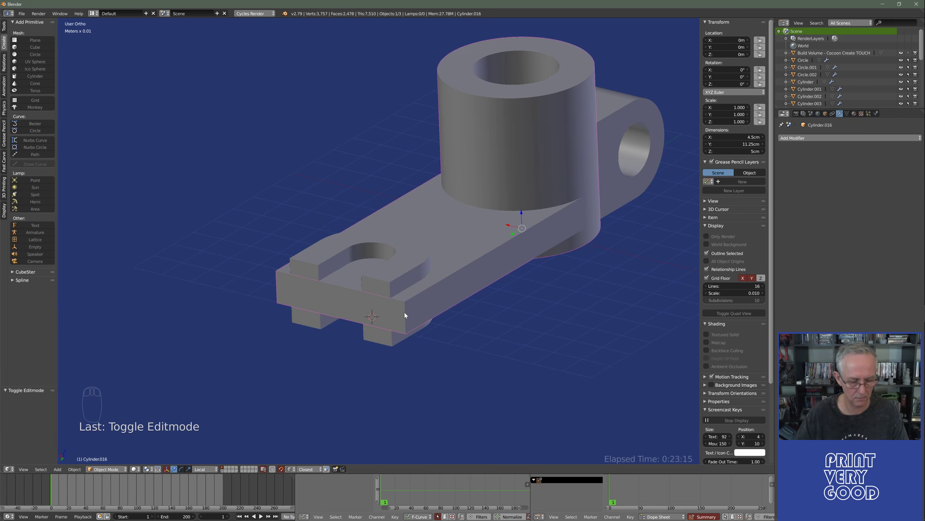
key(alt+Tab)
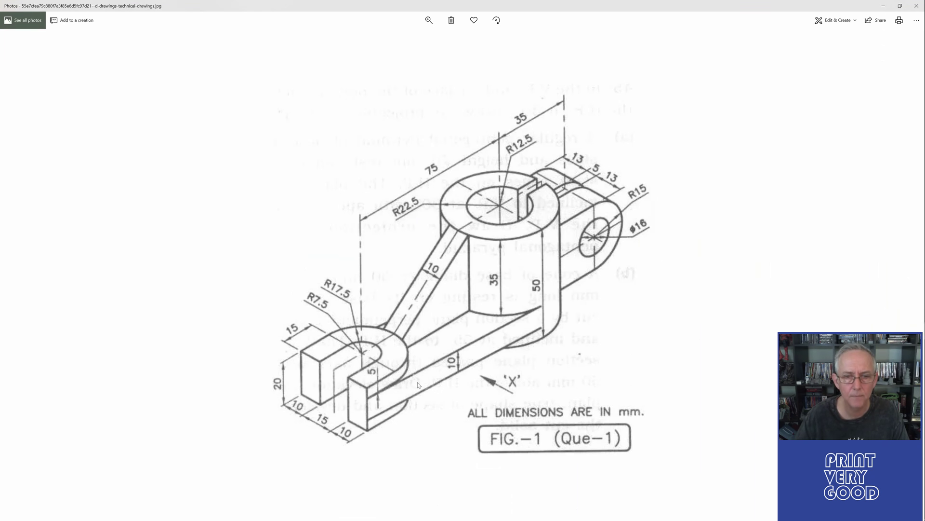
key(alt+Tab)
scroll(427, 349, up, 5)
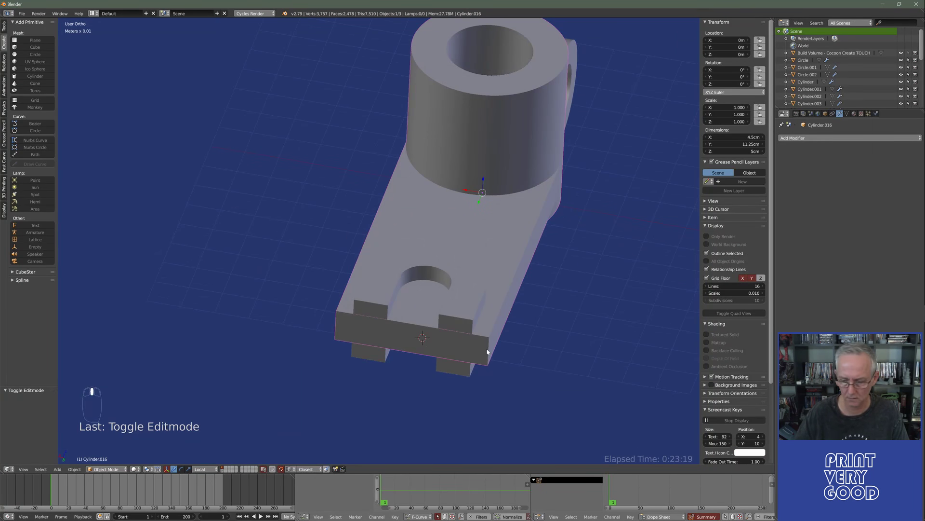
In top wireframe view, Border Select the arm end's -X corner vertices and move them 5 mm inward along X to the fork's outer side.
key(KP_7)
key(z)
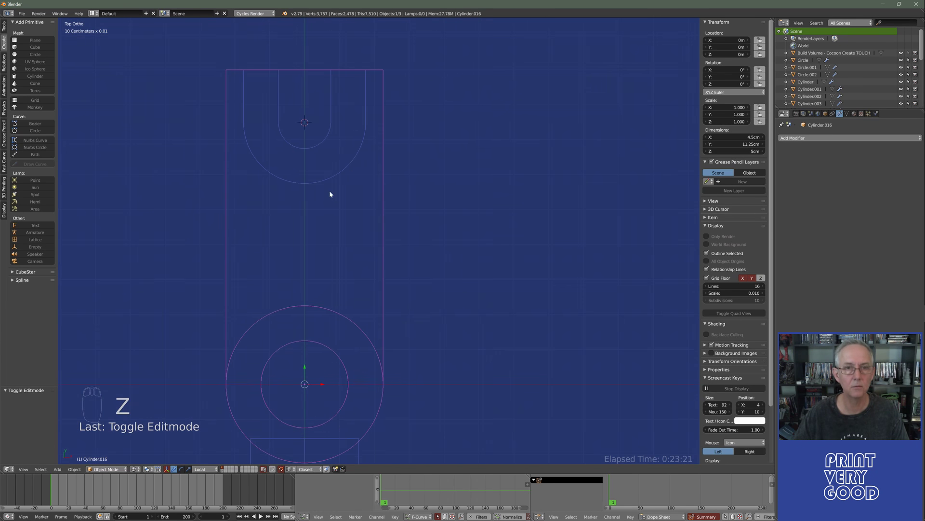
shift+middle_drag(330, 194, 452, 304)
key(Tab)
scroll(318, 183, up, 6)
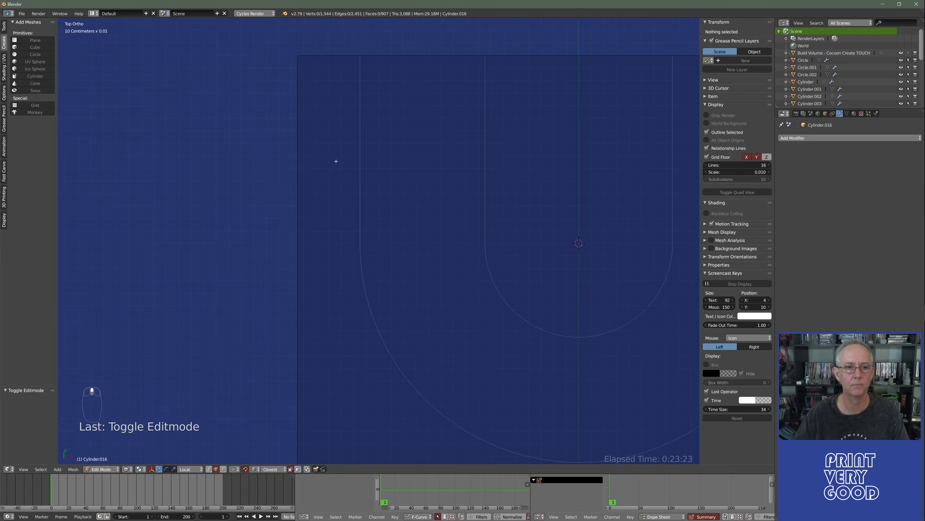
shift+middle_drag(336, 161, 268, 265)
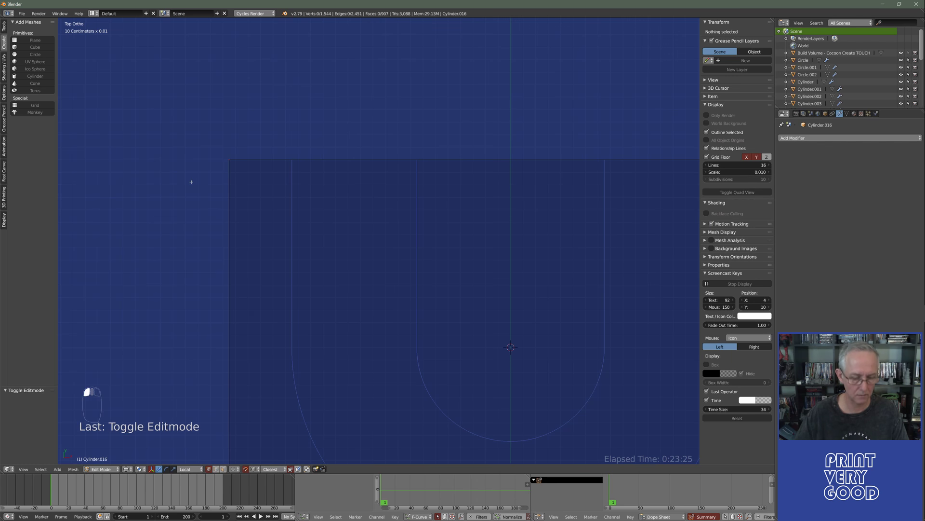
key(a)
key(a)
key(a)
key(b)
drag(184, 127, 256, 168)
key(g)
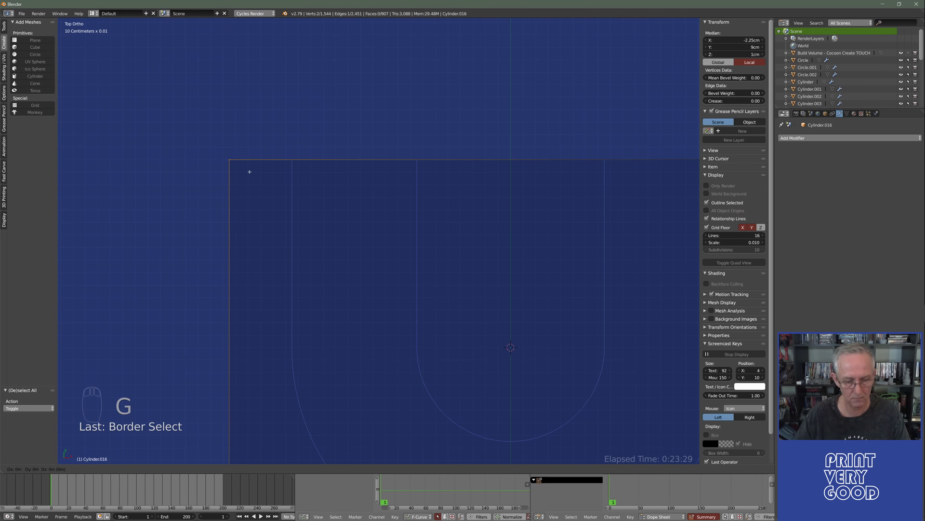
key(x)
click(321, 190)
Border Select the arm end's +X corner vertices and move them inward along X to 1.75 cm, aligned with the fork's side.
ctrl+scroll(321, 191, down, 6)
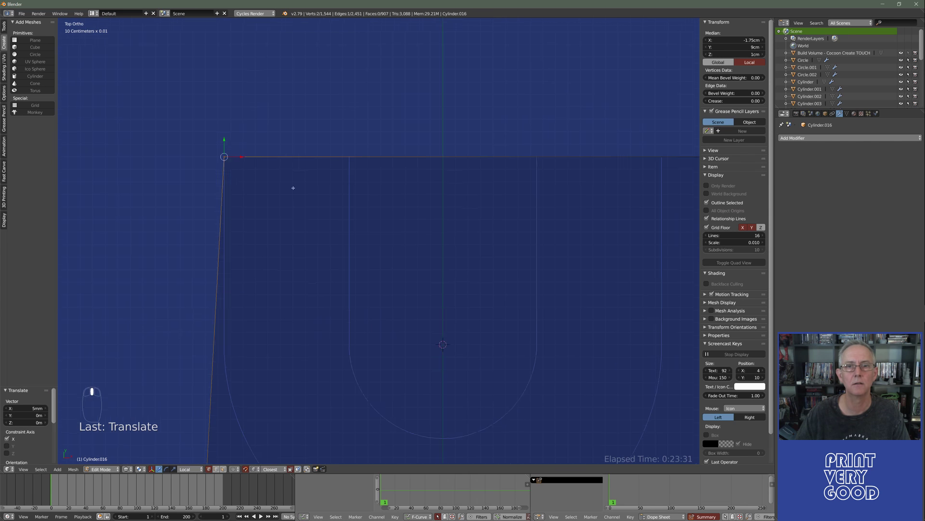
key(a)
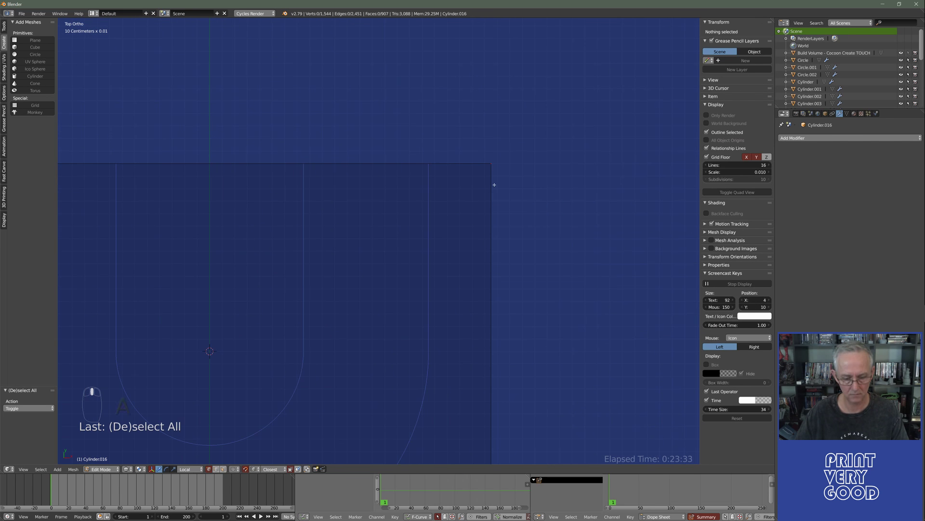
key(b)
drag(471, 136, 542, 213)
key(g)
key(x)
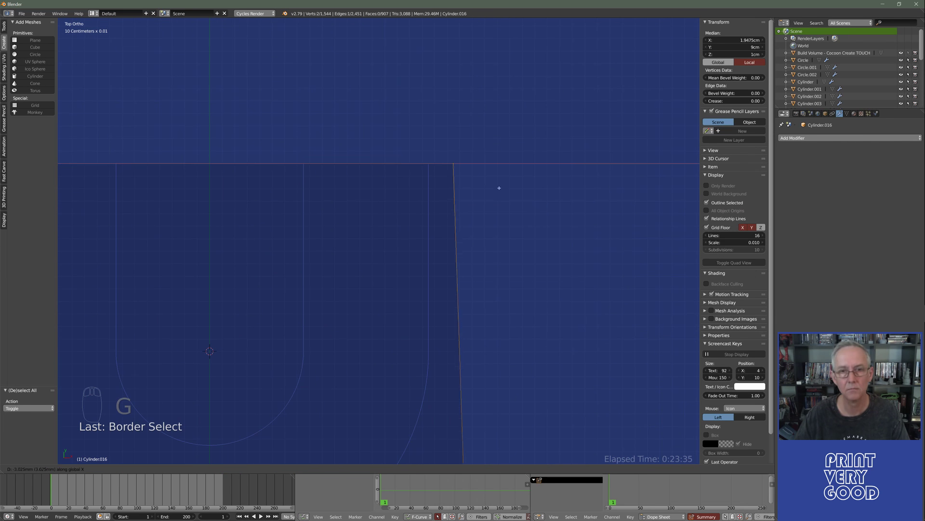
click(446, 187)
Leave Edit Mode and examine the tapered arm and its fit with the fork in solid view from several angles.
key(Tab)
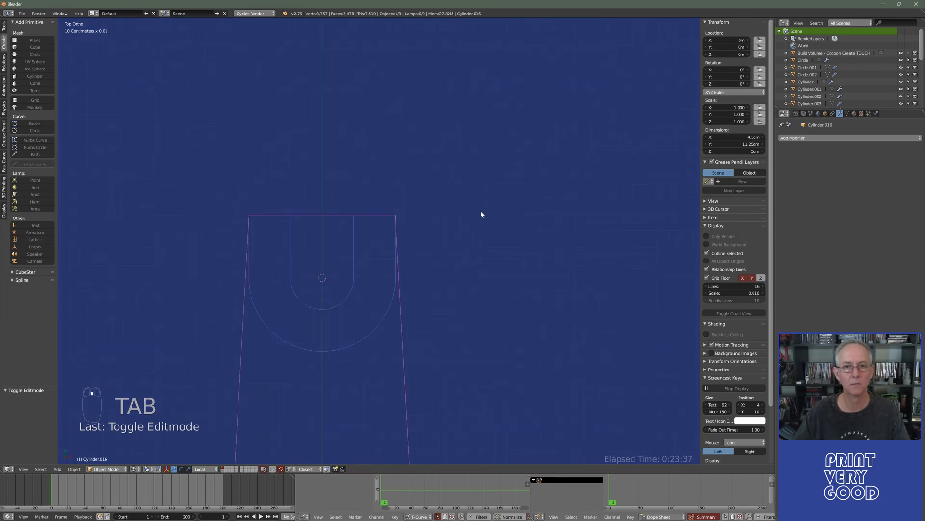
mouse_move(481, 212)
middle_down()
mouse_move(341, 269)
mouse_move(372, 243)
middle_up()
key(z)
middle_drag(502, 261, 330, 287)
scroll(393, 287, up, 8)
middle_drag(474, 292, 418, 223)
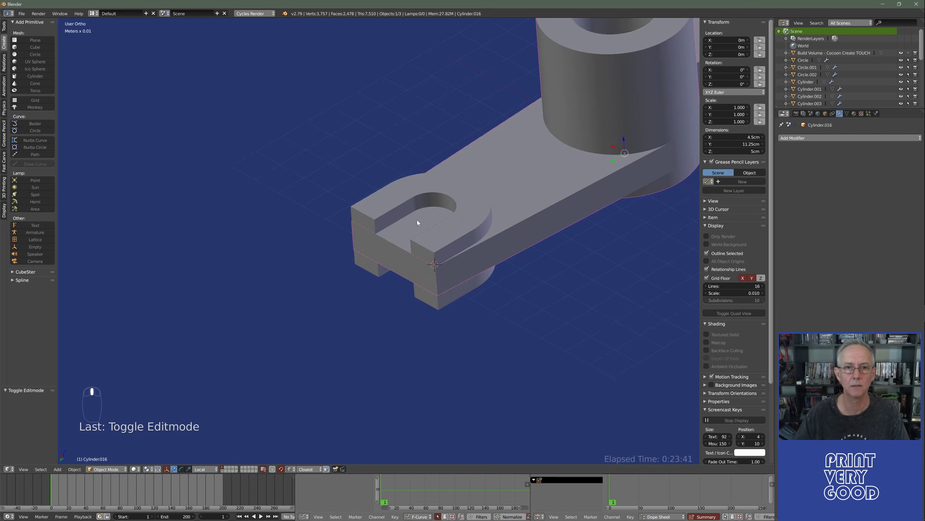
scroll(508, 259, down, 5)
middle_drag(508, 259, 420, 287)
scroll(357, 263, up, 4)
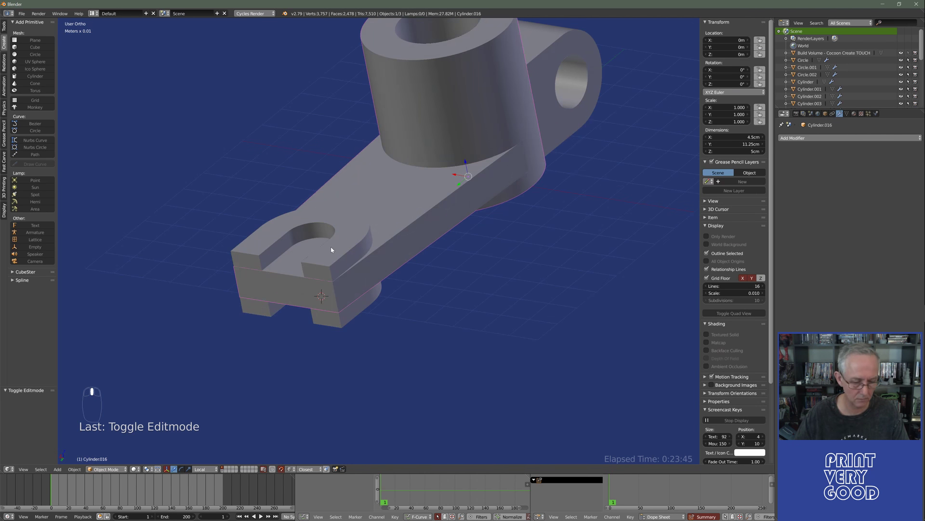
Select the fork object, enter Edit Mode, and loop-select its ring of side faces in face select mode.
key(Tab)
key(Tab)
scroll(344, 252, up, 5)
middle_drag(344, 253, 340, 203)
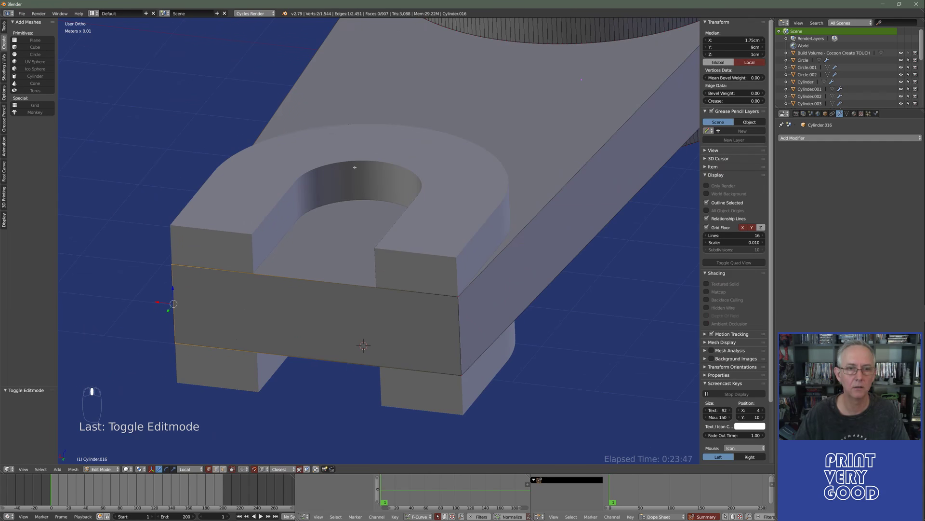
scroll(338, 162, up, 2)
right_click(340, 178)
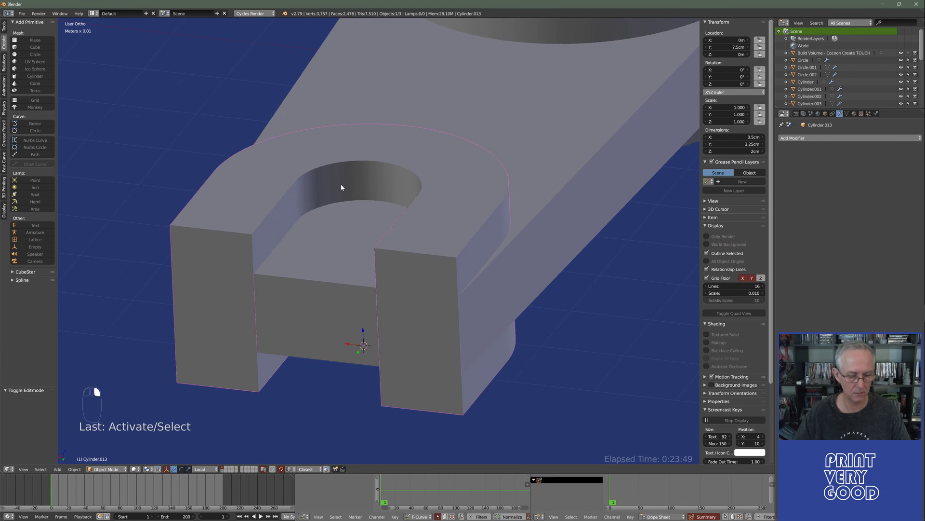
key(Tab)
alt+right_click(296, 200)
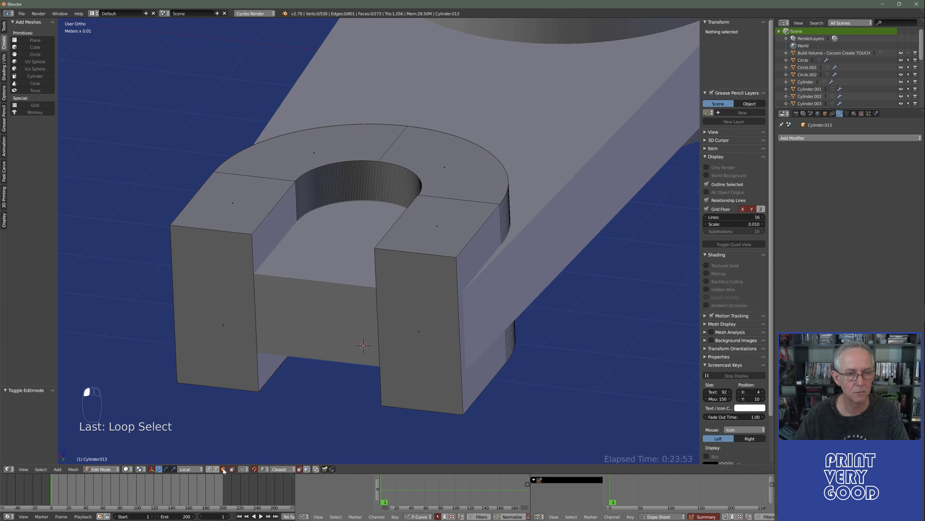
alt+right_click(352, 248)
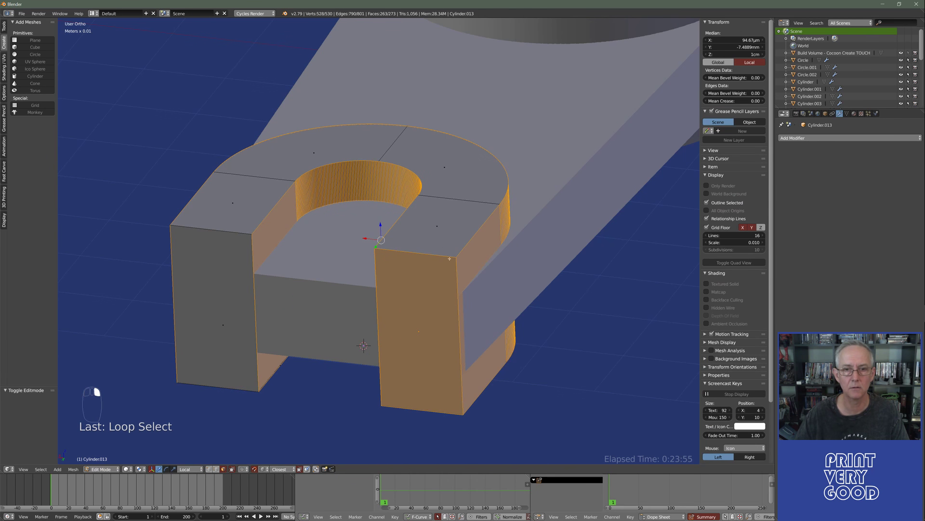
Isolate the fork in local view, seen from the top in wireframe, and reopen its mesh in Edit Mode.
key(KP_7)
key(z)
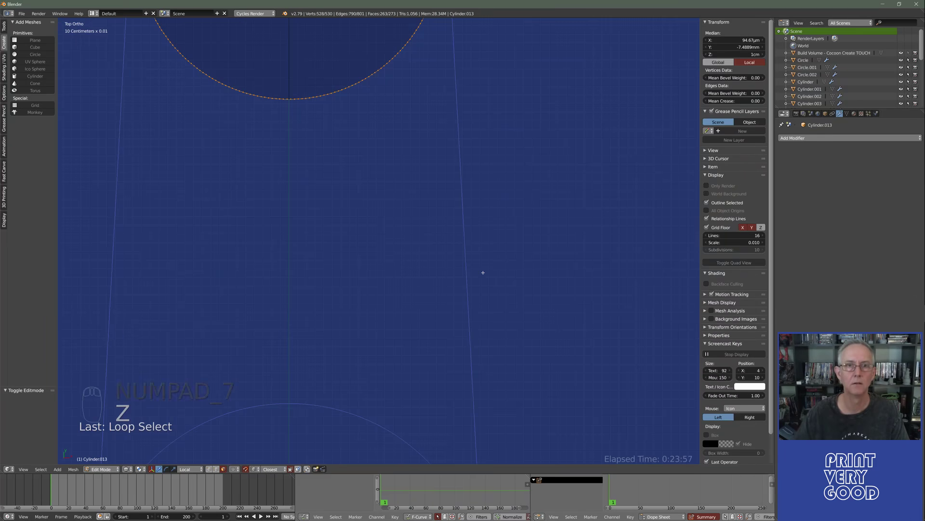
shift+middle_drag(365, 218, 413, 320)
key(Tab)
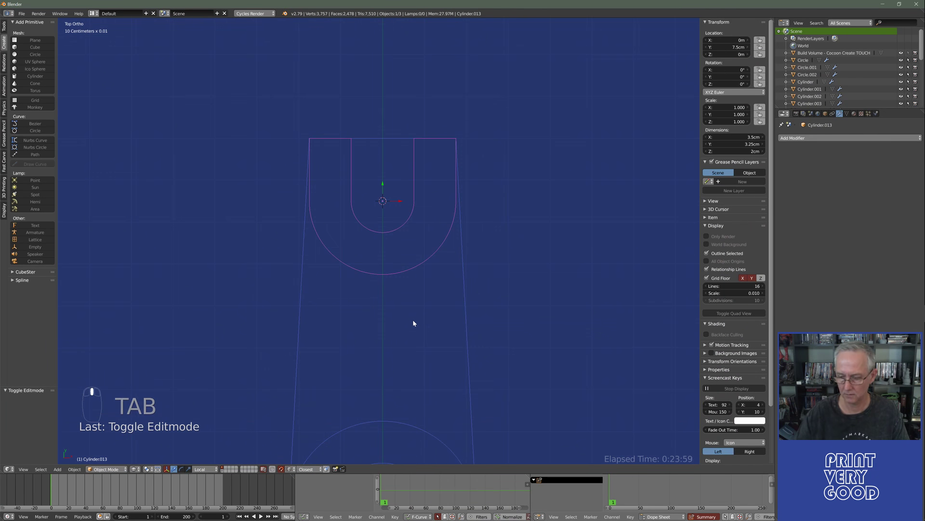
key(KP_Divide)
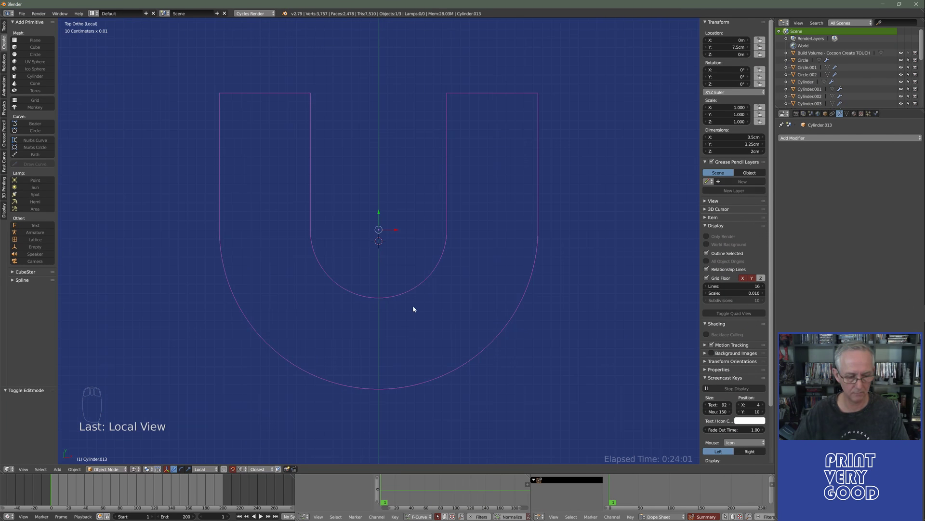
key(Tab)
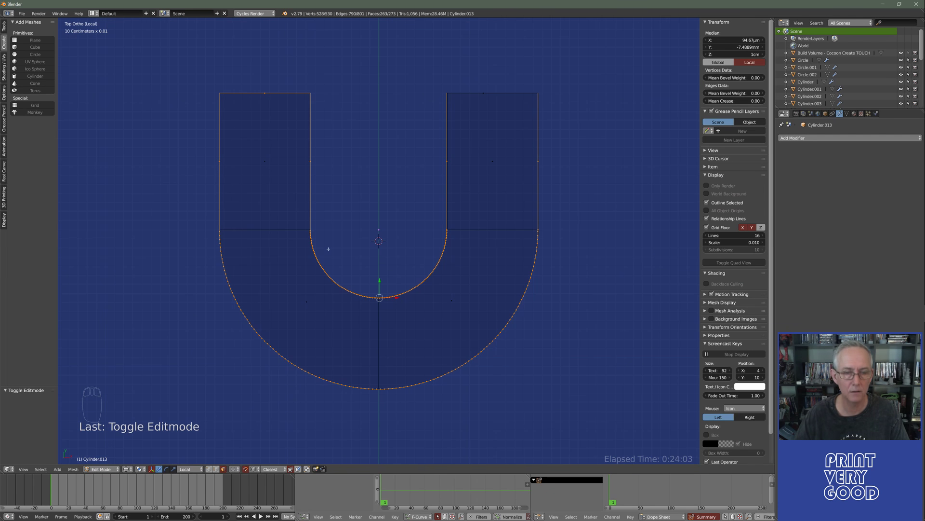
Circle-deselect the fork's outer and end faces so only the inner U-shaped slot faces remain selected.
key(c)
mouse_move(248, 201)
middle_down()
mouse_move(258, 109)
mouse_move(217, 104)
mouse_move(285, 361)
mouse_move(525, 324)
mouse_move(525, 91)
middle_up()
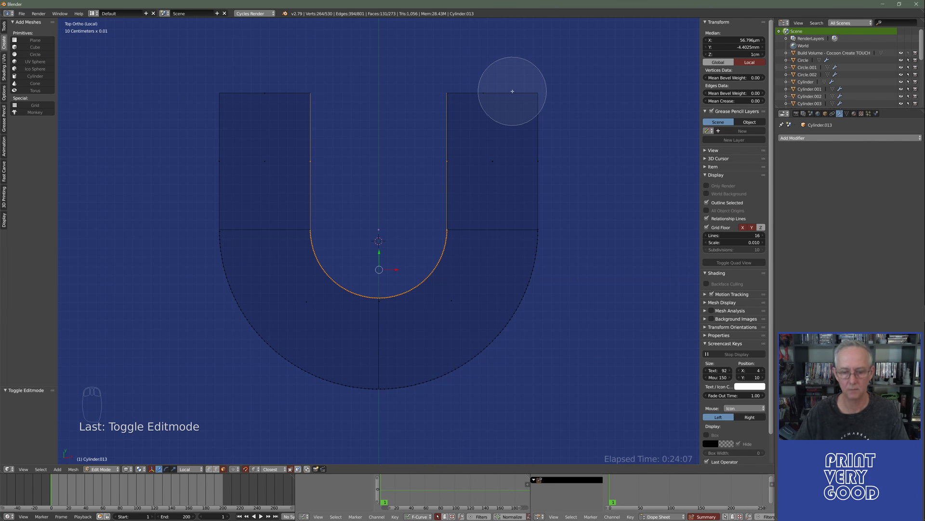
right_click(512, 91)
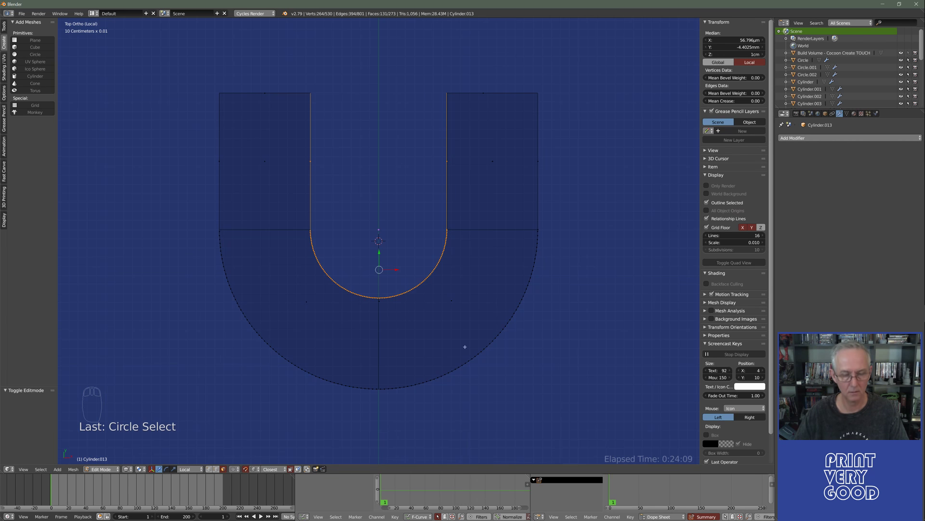
middle_drag(465, 346, 419, 342)
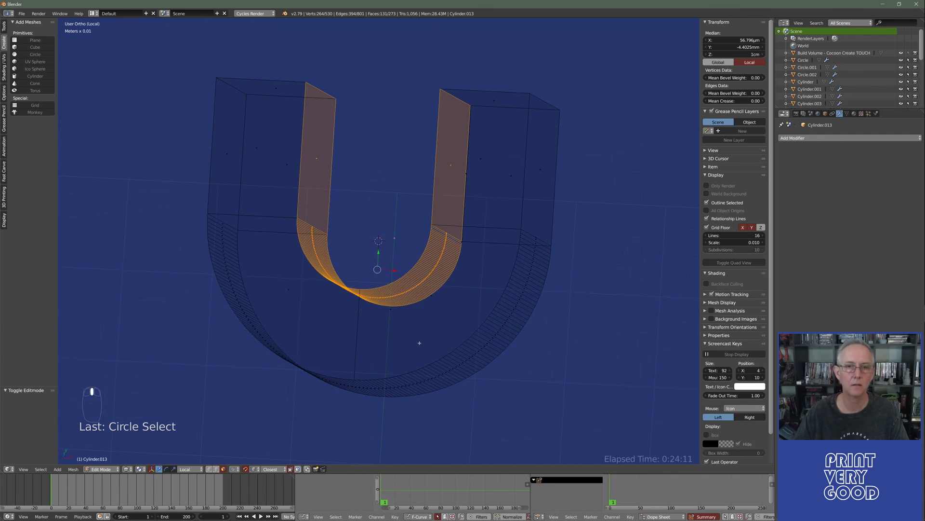
Duplicate the inner slot faces in place, separate them into their own object, and select that object outside Edit Mode.
key(shift+d)
right_click(431, 315)
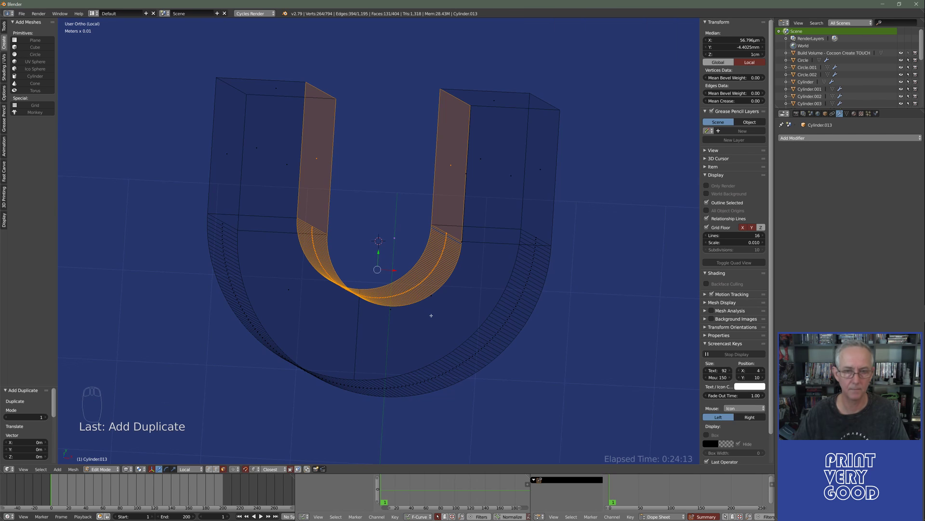
key(p)
click(429, 320)
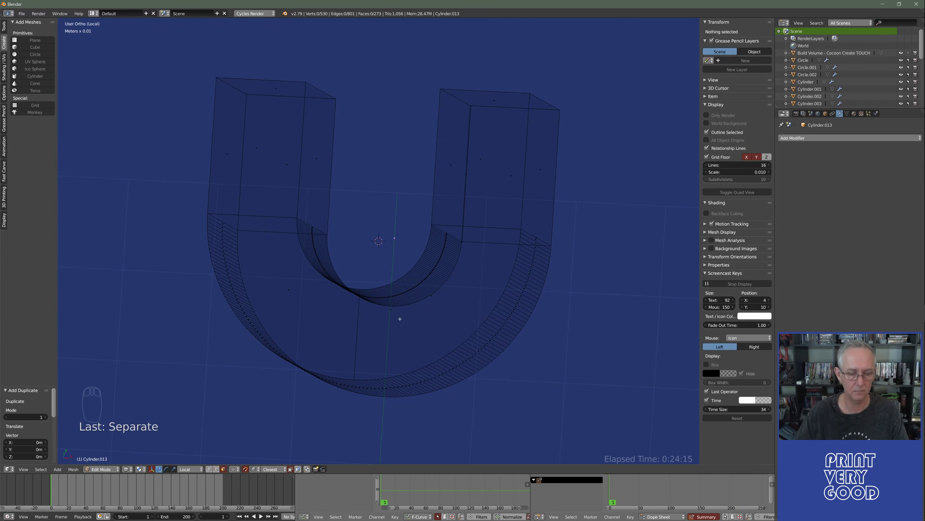
key(Tab)
right_click(330, 233)
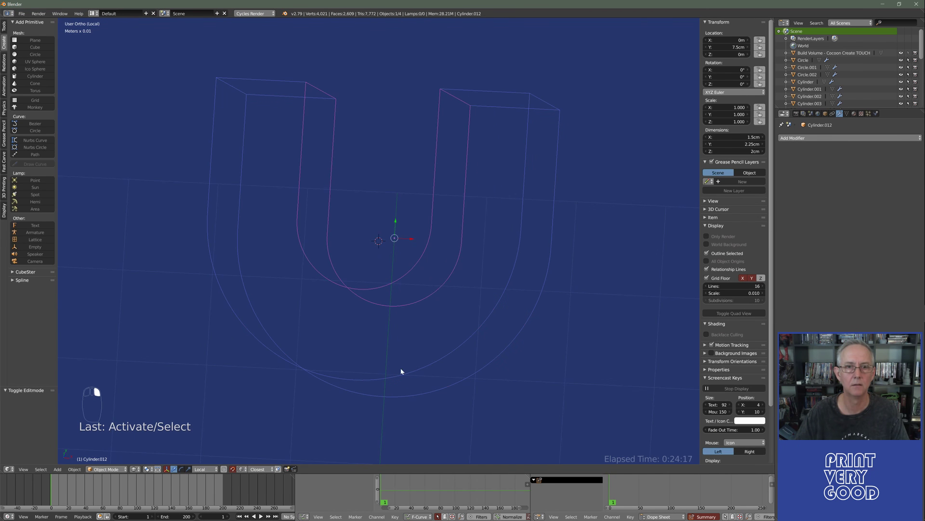
Scale the separated slot surface along Z by a factor of about 1.937.
middle_drag(403, 372, 334, 264)
scroll(289, 299, down, 5)
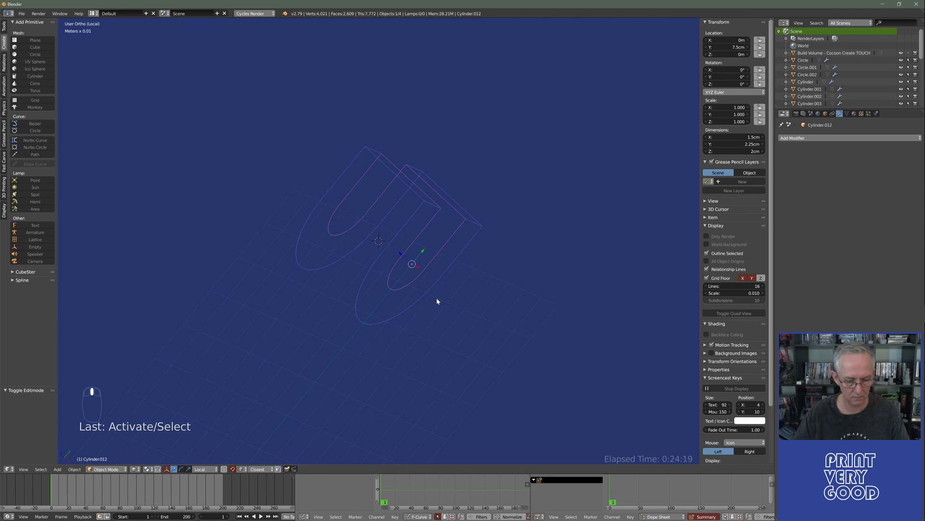
key(s)
key(z)
click(476, 324)
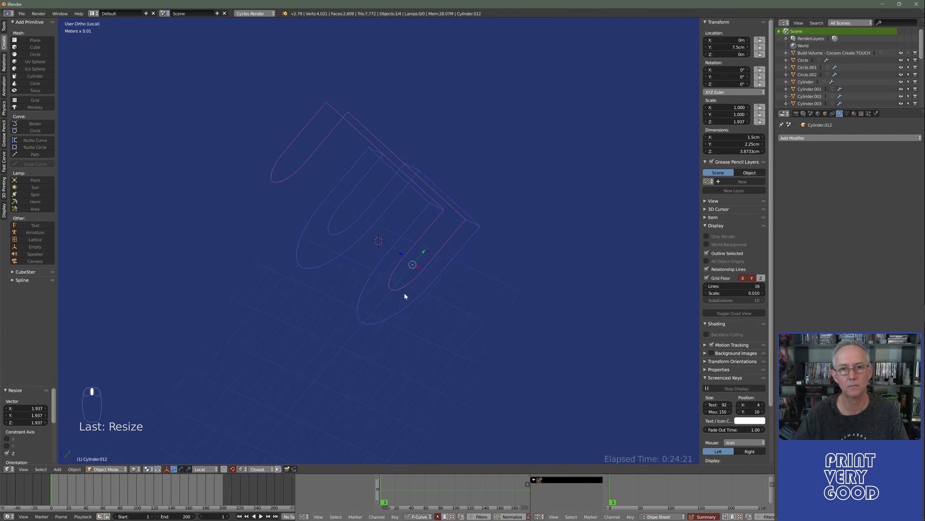
With snapping turned off, move the slot surface about 8.16 mm down along Z so it overshoots both fork faces.
drag(407, 254, 427, 274)
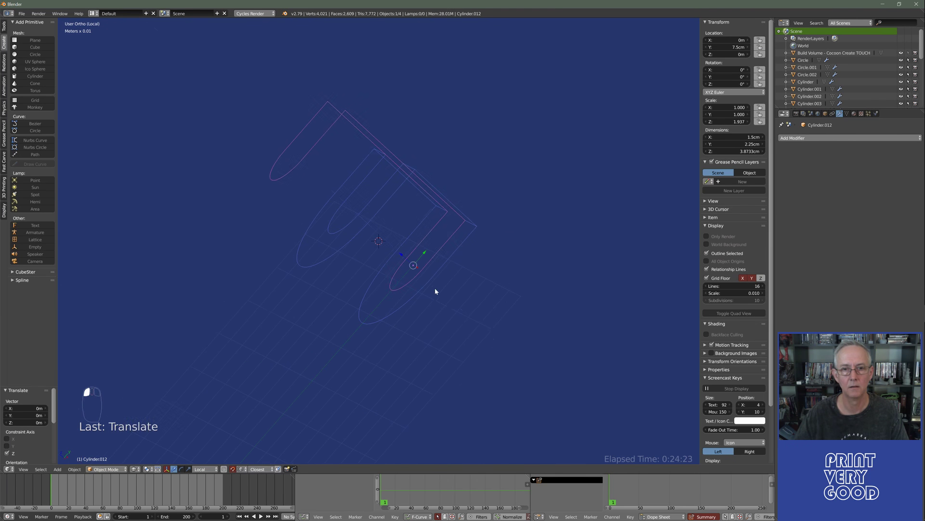
key(ctrl+z)
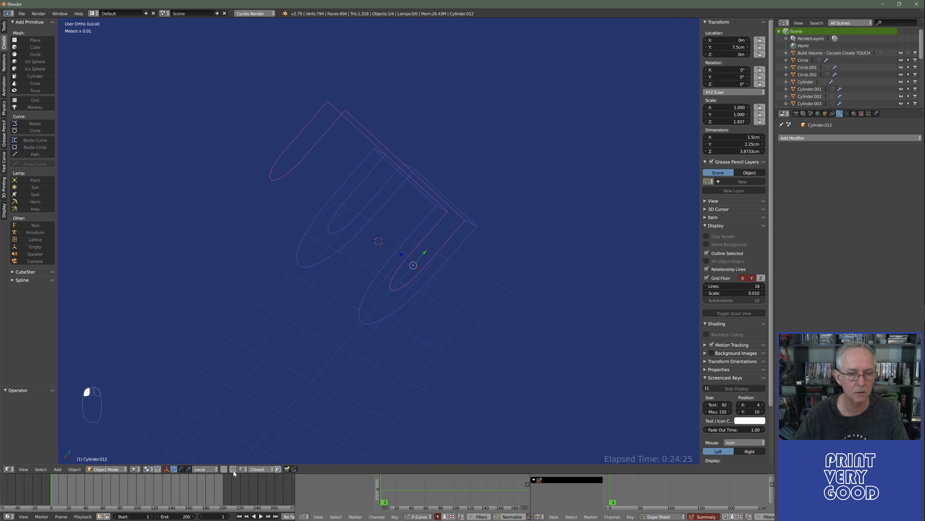
drag(401, 250, 424, 298)
mouse_move(424, 298)
middle_down()
mouse_move(422, 356)
mouse_move(389, 260)
mouse_move(322, 308)
mouse_move(392, 345)
mouse_move(404, 310)
mouse_move(380, 297)
mouse_move(380, 306)
mouse_move(426, 313)
mouse_move(417, 296)
middle_up()
key(z)
scroll(381, 306, up, 4)
Isolate only the slot surface in local view and open it in Edit Mode with solid shading and vertex select mode.
key(KP_Divide)
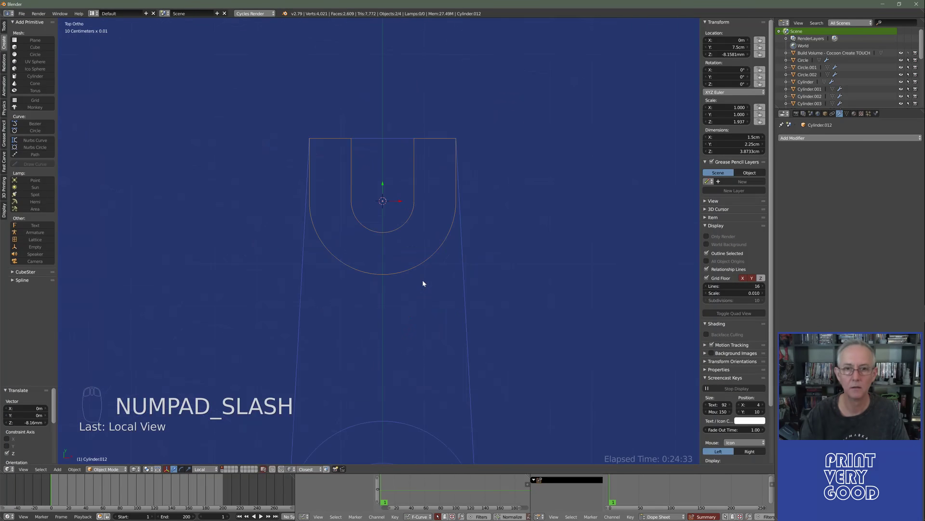
middle_drag(353, 303, 215, 189)
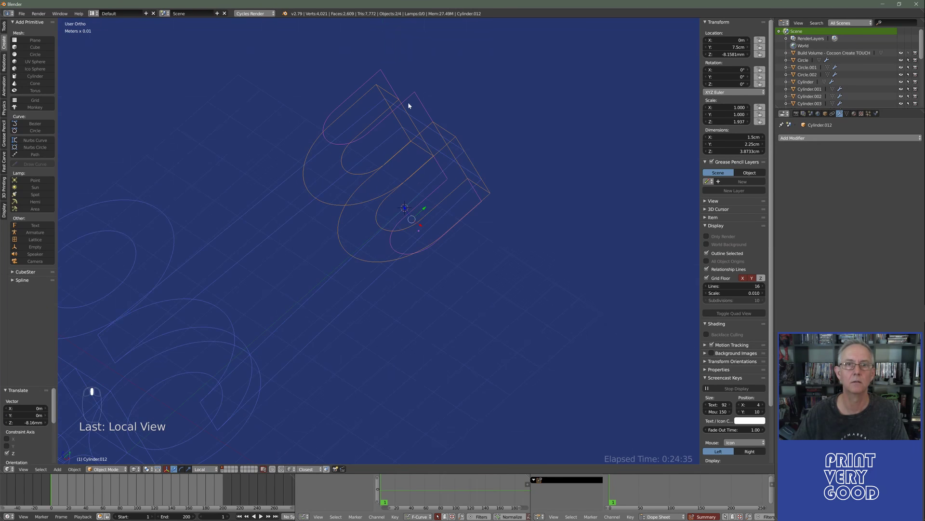
right_click(416, 92)
key(KP_Divide)
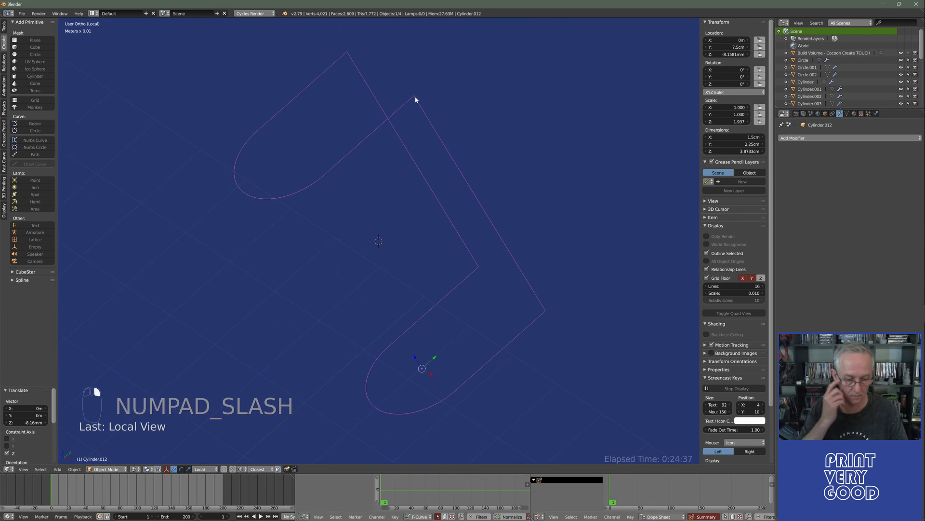
key(Tab)
key(z)
middle_drag(429, 155, 242, 449)
click(211, 470)
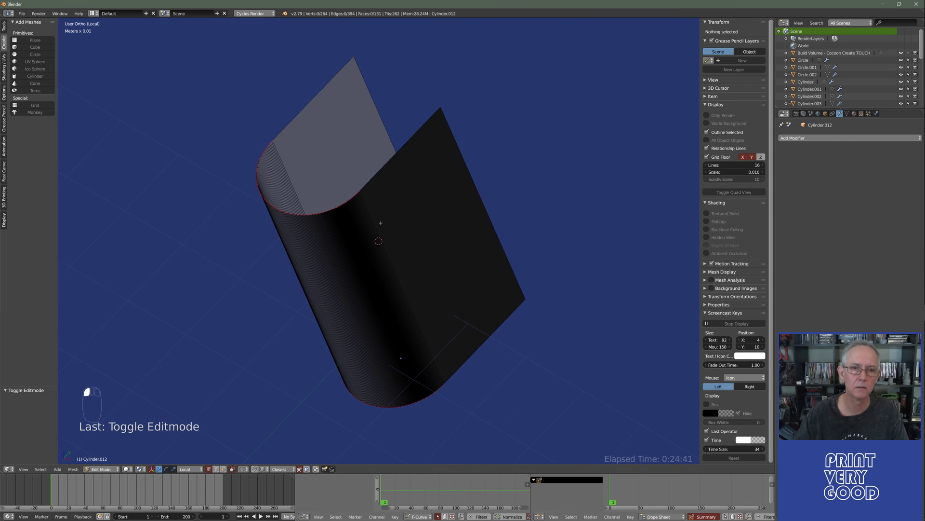
Loop-select the slot surface's upper U-shaped boundary and fill it with a face.
shift+middle_drag(391, 193, 426, 248)
alt+right_click(416, 224)
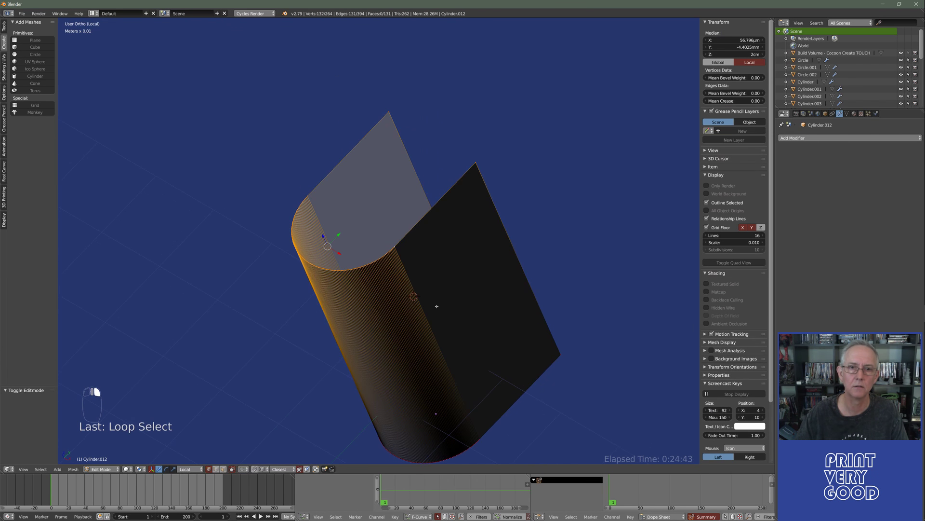
middle_drag(436, 306, 361, 302)
key(f)
middle_drag(405, 270, 400, 260)
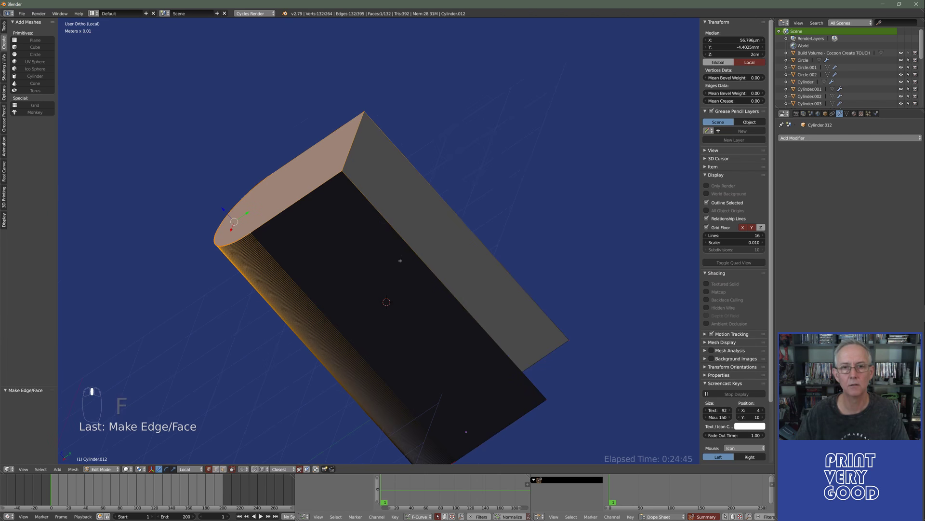
Fill the slot piece's lower U-shaped end and its open rectangular side with faces to close the solid.
middle_drag(494, 341, 540, 344)
alt+right_click(549, 346)
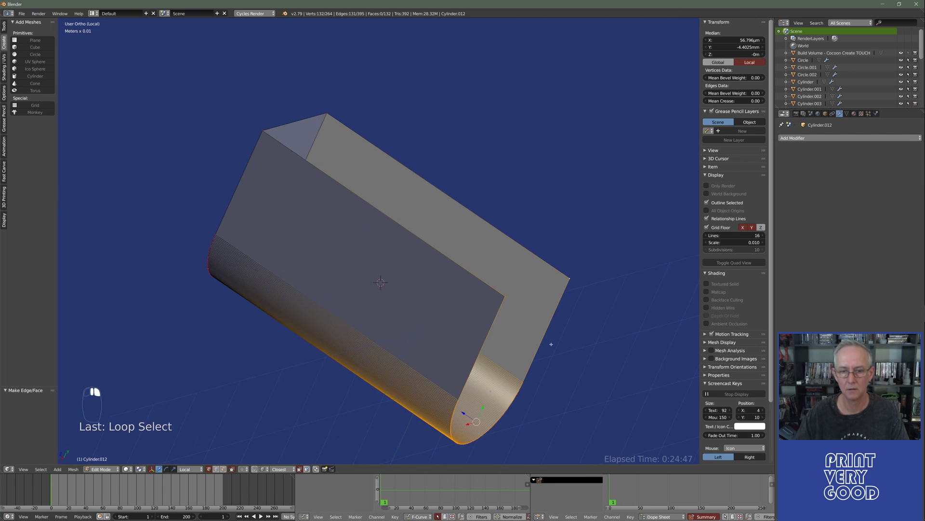
key(f)
alt+right_click(492, 288)
key(f)
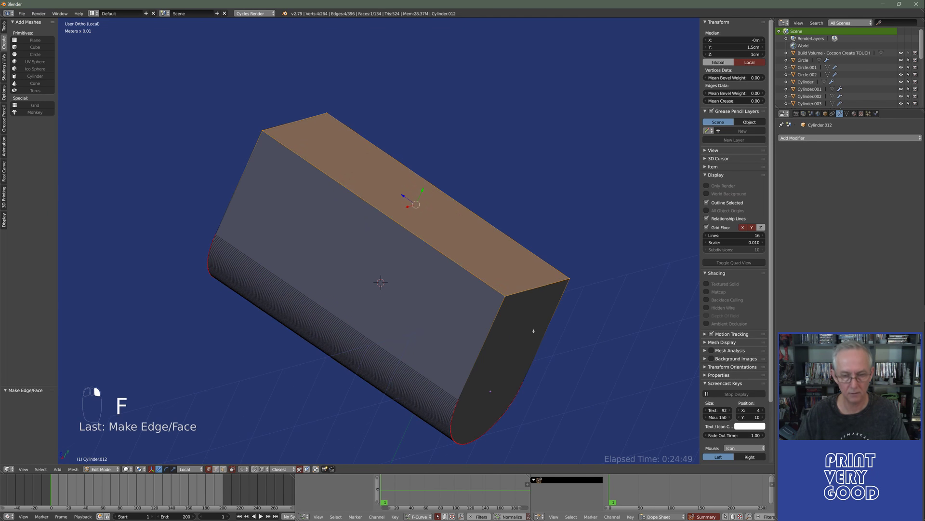
Select all faces of the closed slot solid in face select mode and recalculate their normals outward.
click(224, 469)
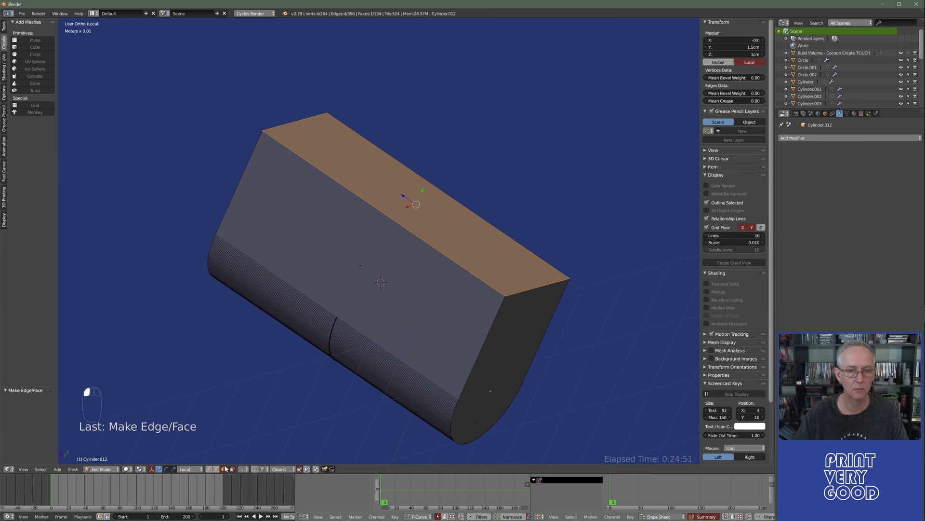
key(a)
key(a)
key(a)
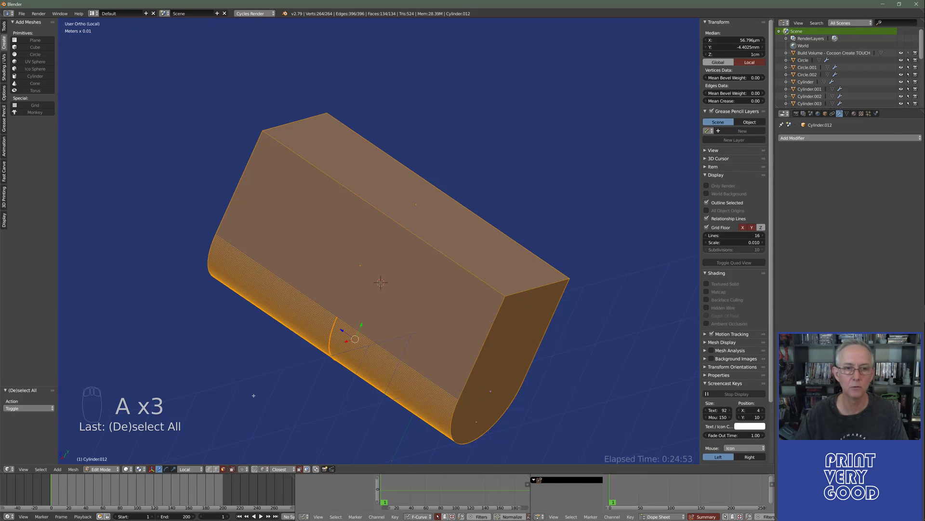
click(71, 471)
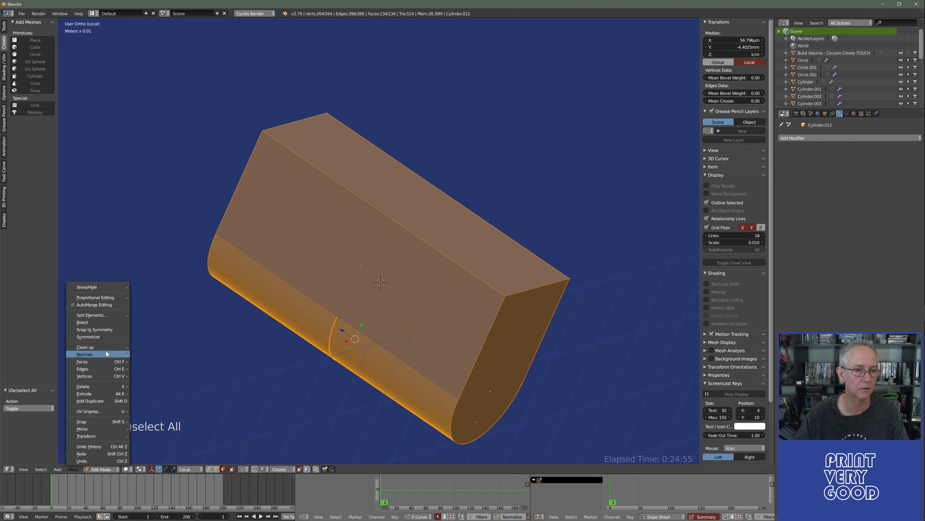
mouse_move(93, 353)
click(164, 356)
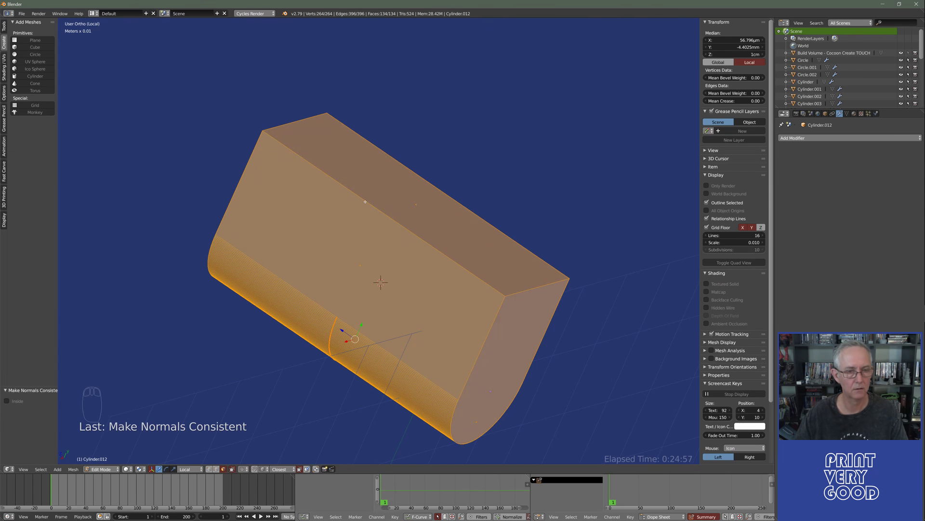
Leave Edit Mode and apply the slot solid's rotation and scale.
key(Tab)
middle_drag(254, 283, 428, 316)
scroll(370, 355, down, 3)
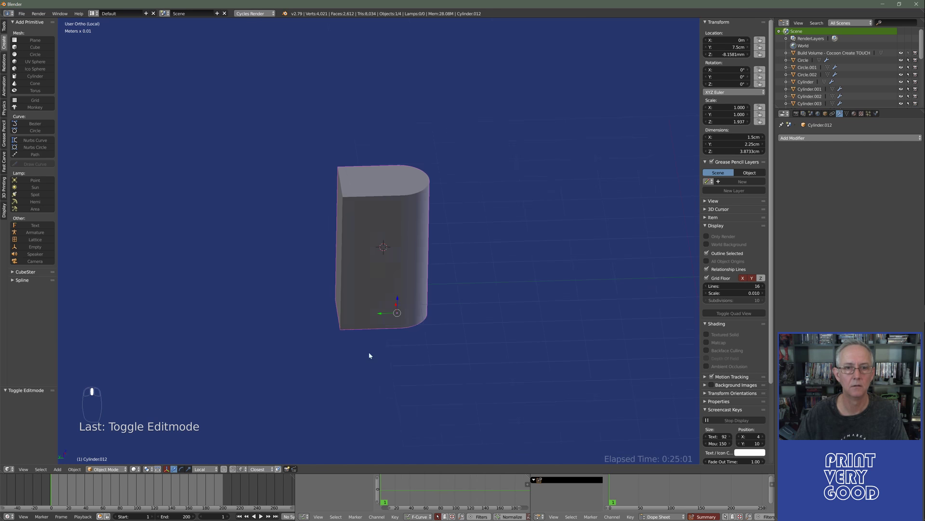
key(ctrl+a)
click(366, 306)
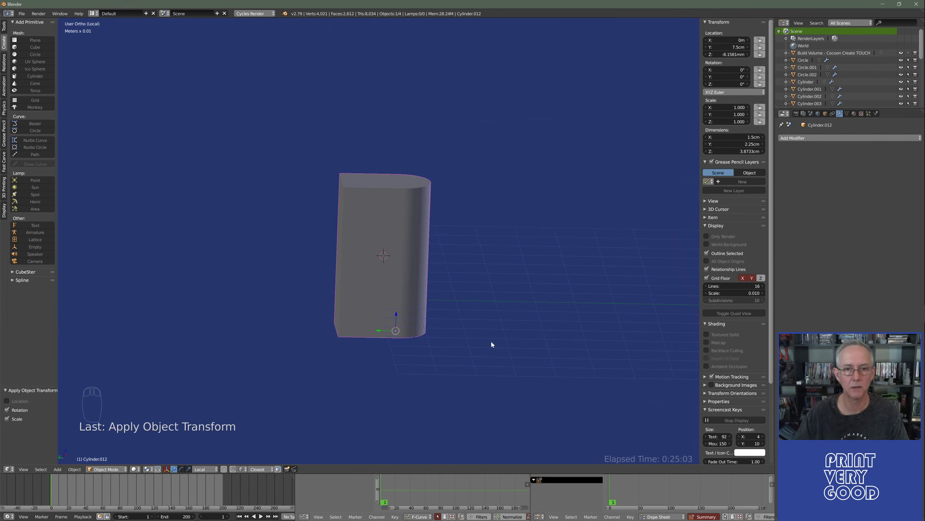
Leave the slot solid's local view and return the whole bracket to solid shading.
middle_drag(491, 340, 335, 345)
key(KP_Divide)
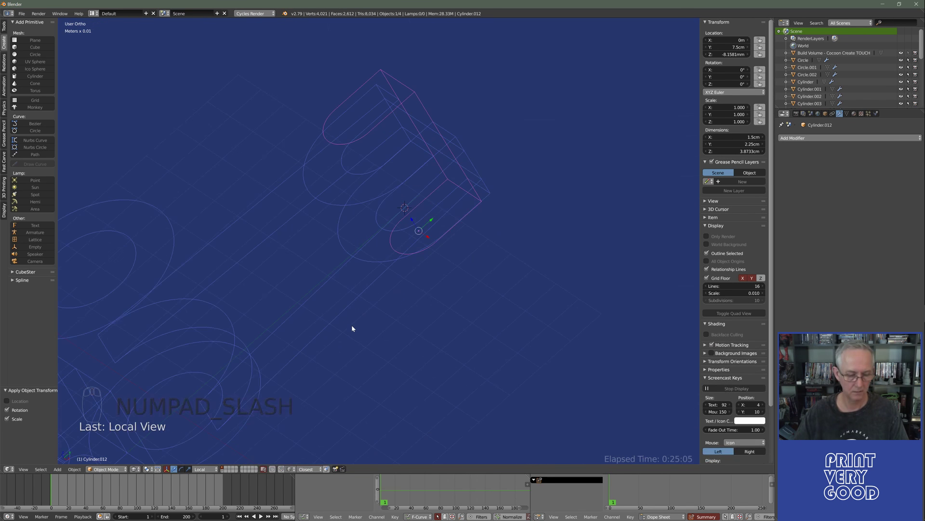
key(z)
mouse_move(284, 320)
middle_down()
mouse_move(382, 272)
mouse_move(318, 278)
mouse_move(421, 224)
mouse_move(337, 260)
mouse_move(307, 295)
middle_up()
Add a Boolean modifier to the connecting arm with the Difference operation and the Carve solver.
right_click(438, 272)
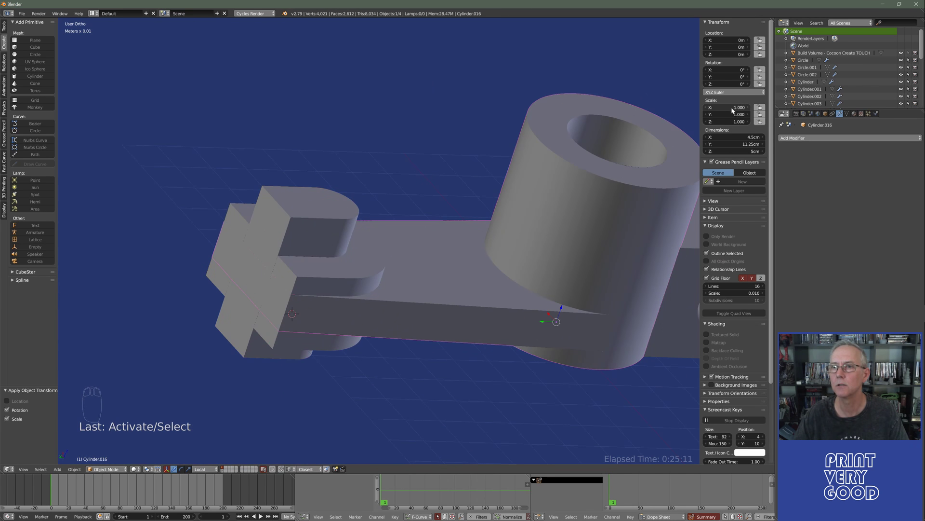
click(806, 138)
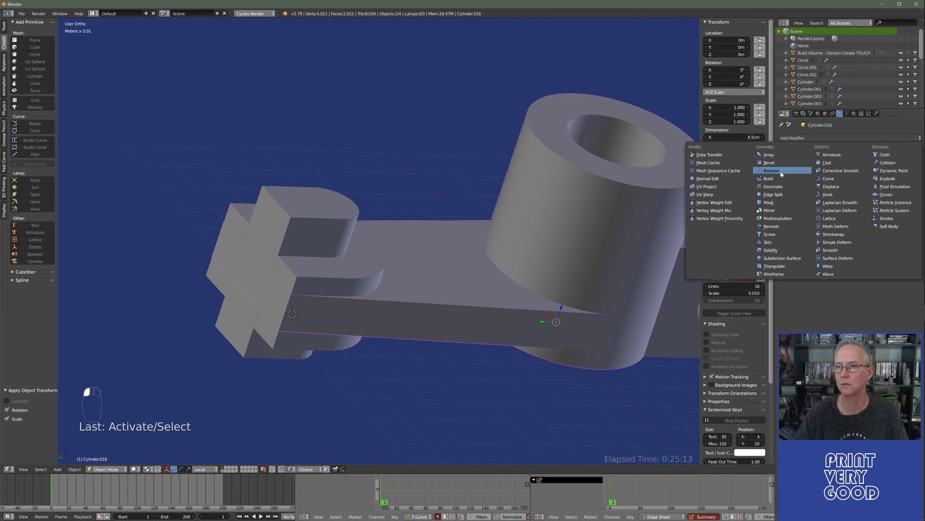
click(782, 172)
click(798, 178)
click(796, 155)
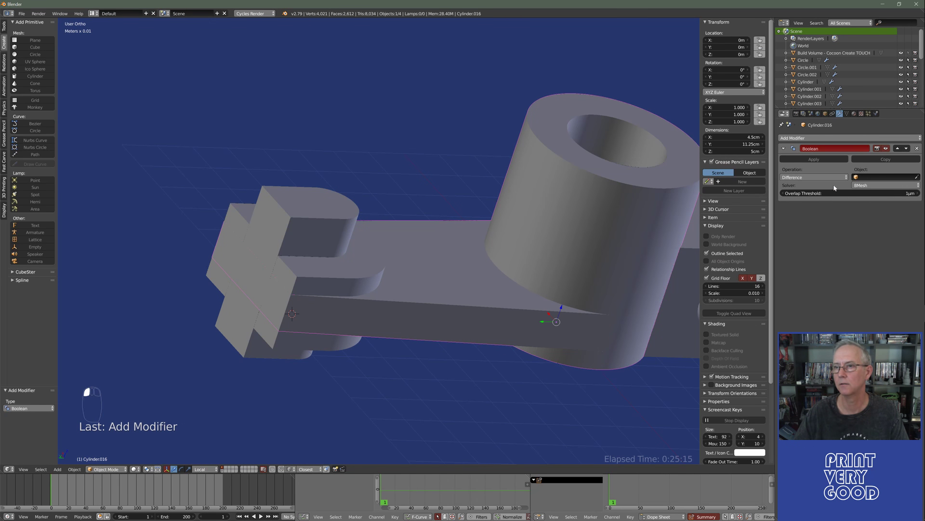
click(868, 185)
click(862, 170)
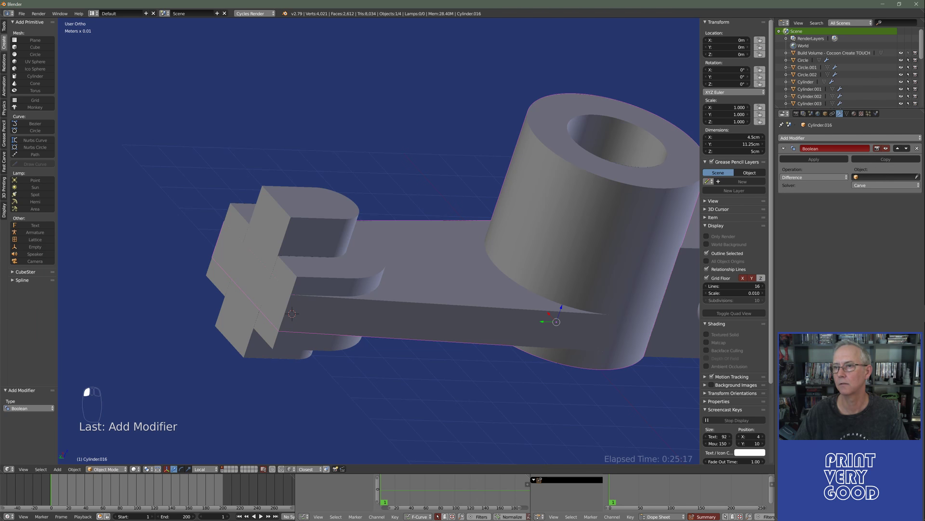
Set the slot-shaped solid as the Boolean's cutting object and apply the modifier to the arm.
click(325, 193)
key(z)
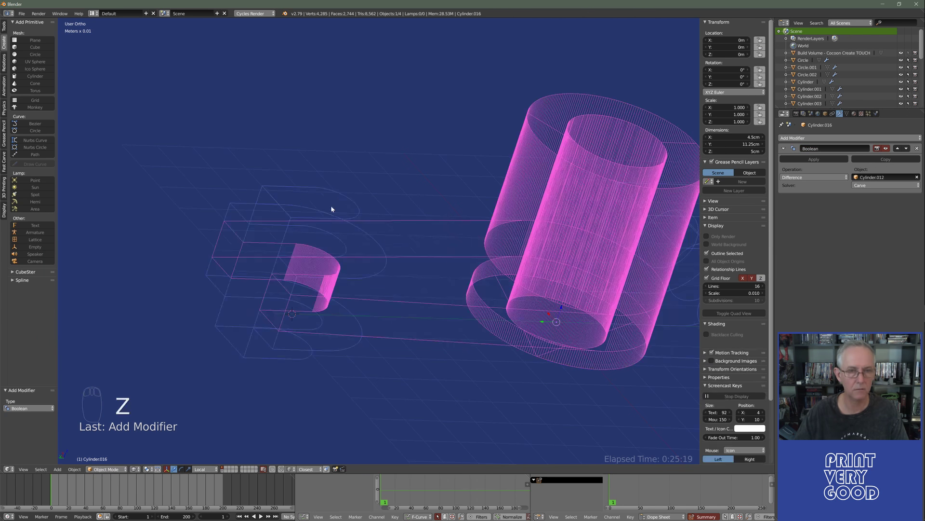
middle_drag(351, 240, 323, 197)
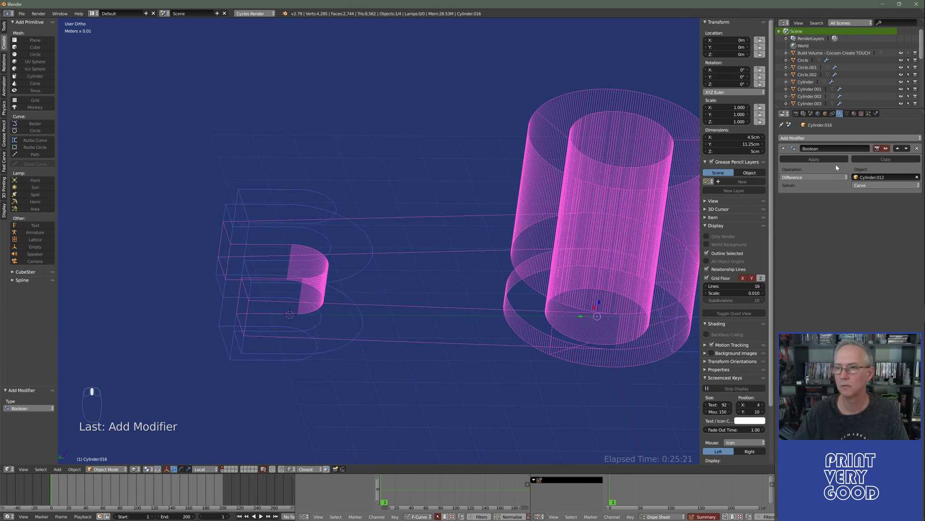
click(814, 159)
Delete the slot-shaped cutter and return to solid shading.
right_click(328, 197)
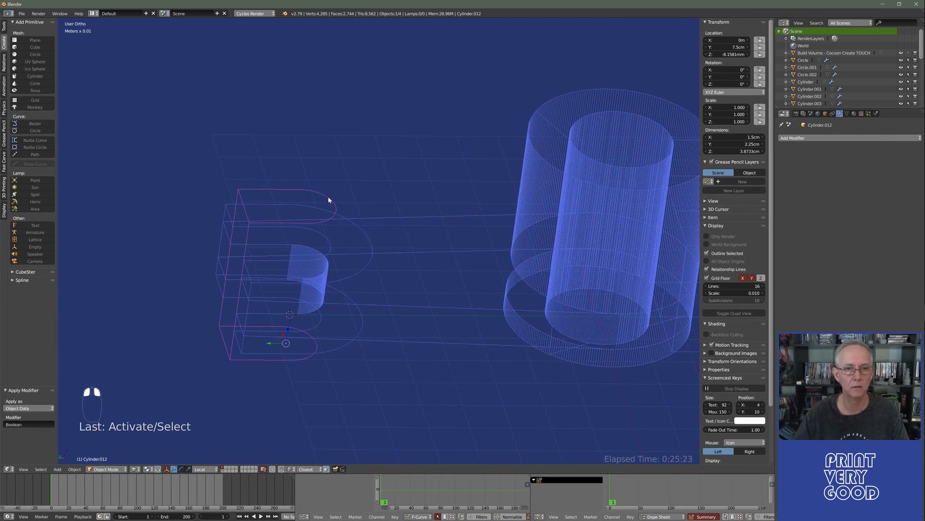
key(Delete)
key(z)
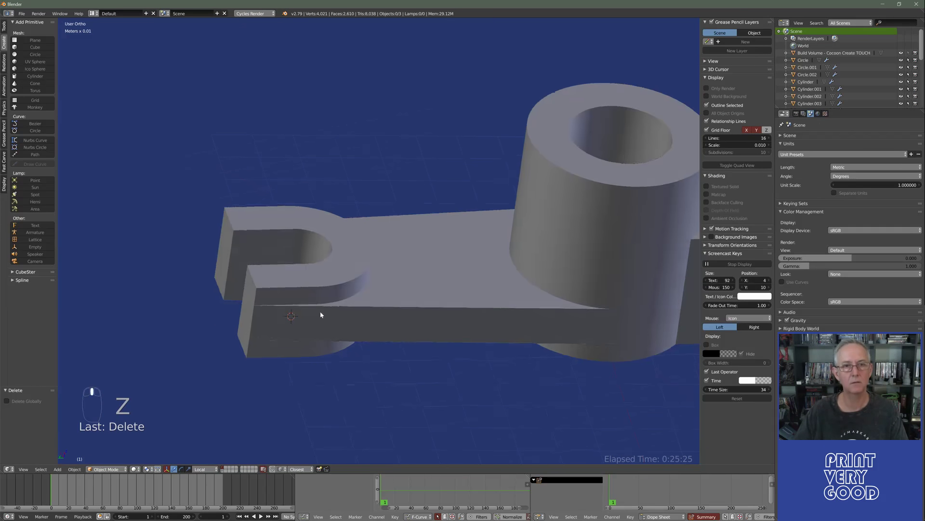
Inspect the slot cut through the arm and fork from several angles, in solid and wireframe shading.
scroll(320, 313, down, 4)
middle_drag(320, 313, 397, 355)
scroll(354, 316, up, 8)
scroll(386, 273, down, 4)
right_click(349, 251)
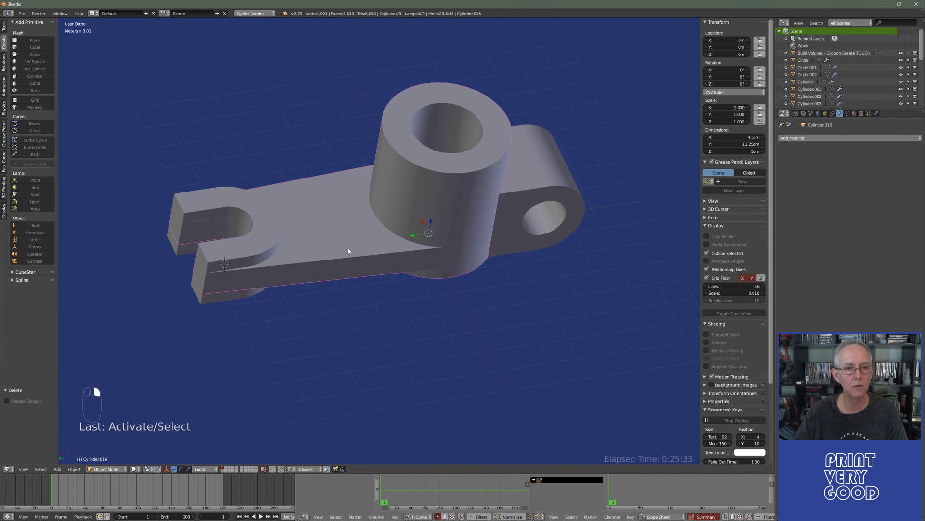
key(z)
middle_drag(268, 285, 275, 237)
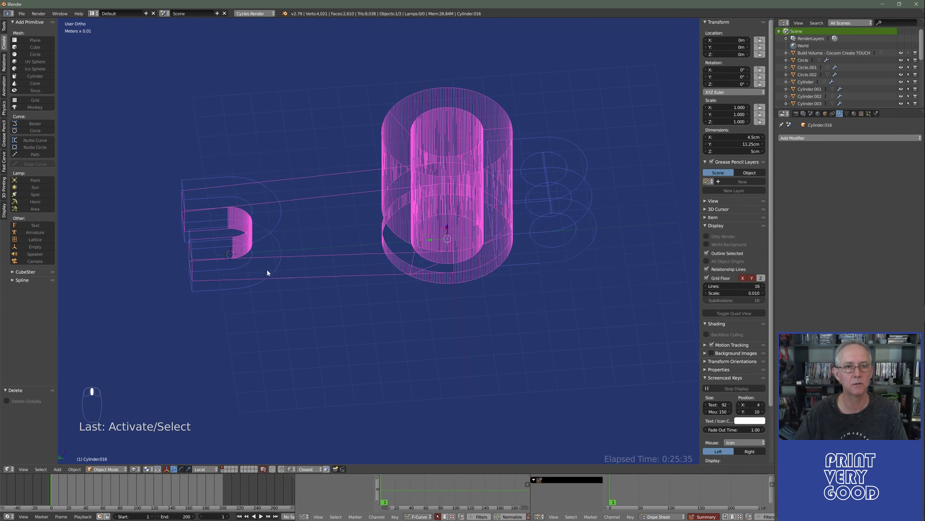
middle_drag(267, 273, 440, 259)
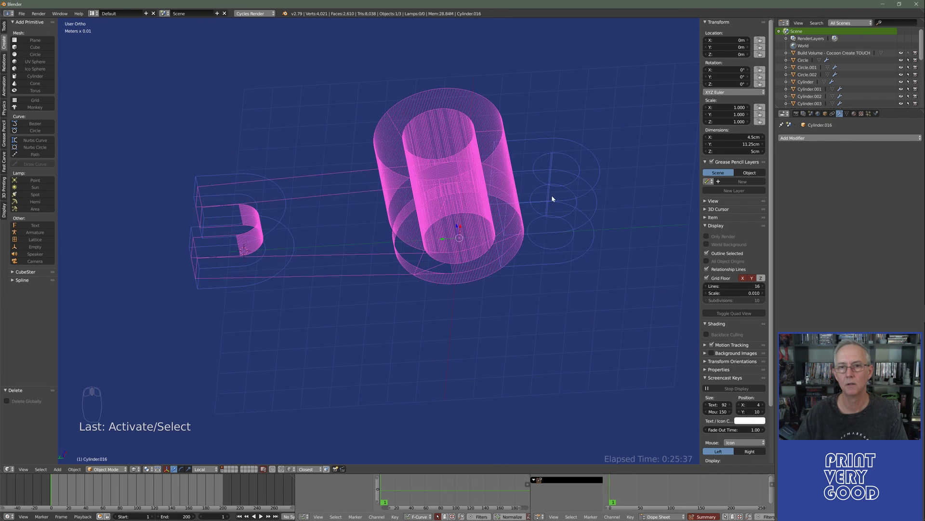
mouse_move(552, 195)
middle_down()
mouse_move(388, 291)
mouse_move(434, 224)
middle_up()
Compare the bracket model with the technical drawing in Photos, checking the inclined rib between the fork and the central cylinder.
key(alt+Tab)
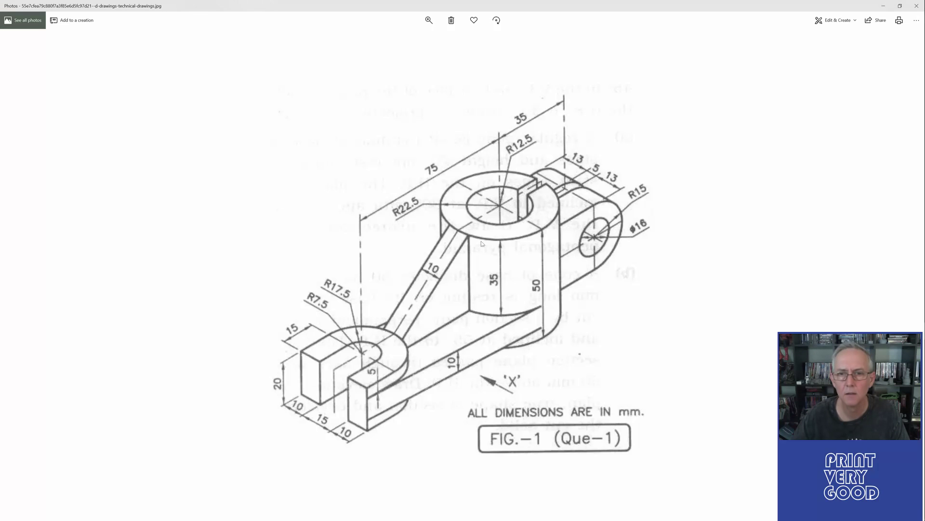
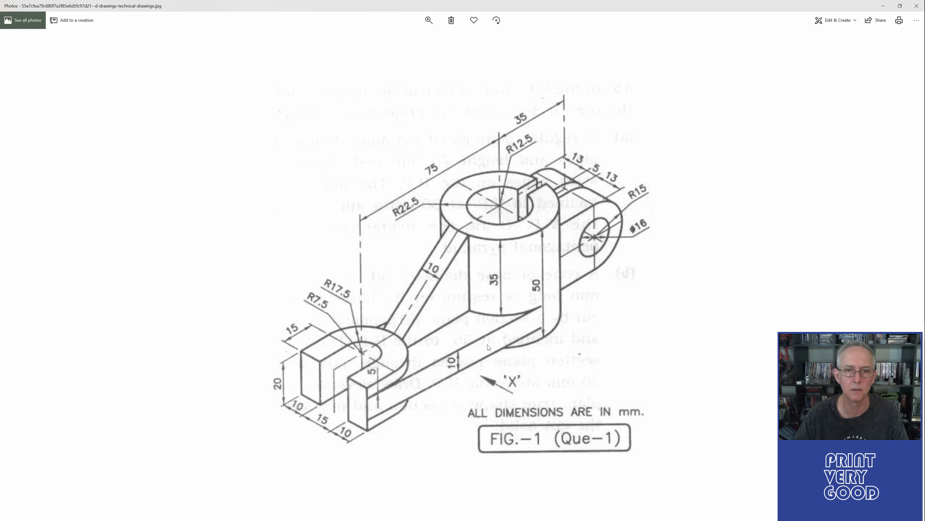
key(alt+Tab)
mouse_move(403, 347)
middle_down()
mouse_move(449, 333)
mouse_move(433, 344)
mouse_move(348, 346)
middle_up()
key(z)
key(alt+Tab)
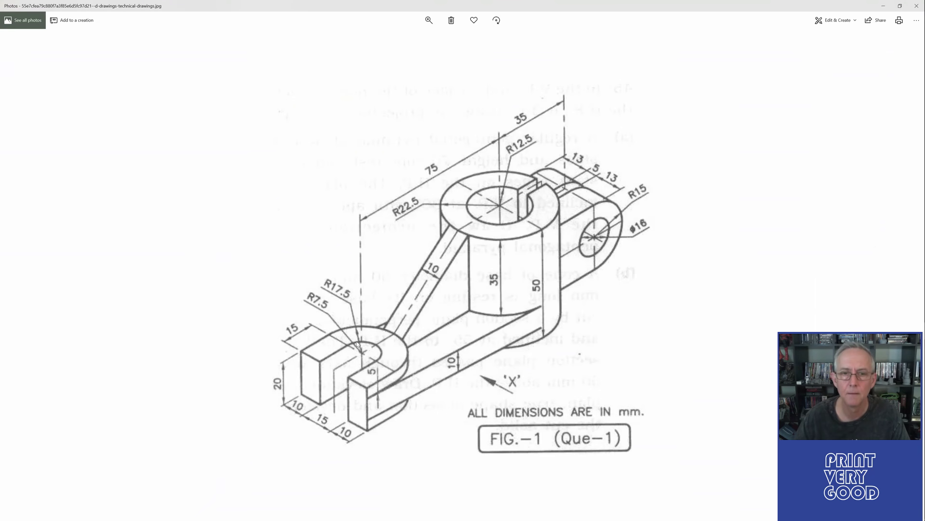
key(alt+Tab)
mouse_move(407, 221)
middle_down()
mouse_move(355, 304)
mouse_move(403, 179)
middle_up()
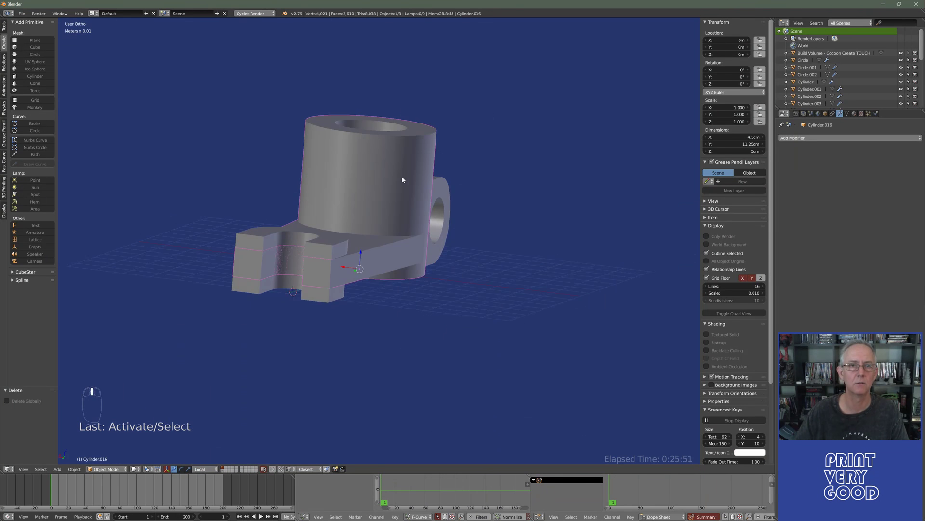
key(alt+Tab)
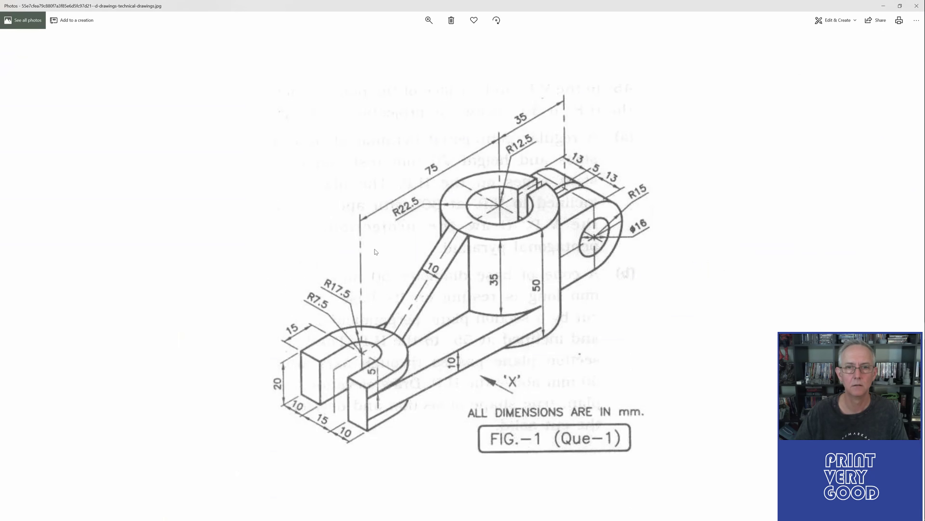
key(alt+Tab)
mouse_move(376, 251)
middle_down()
mouse_move(320, 339)
mouse_move(424, 268)
mouse_move(411, 308)
mouse_move(368, 317)
mouse_move(380, 207)
middle_up()
key(alt+Tab)
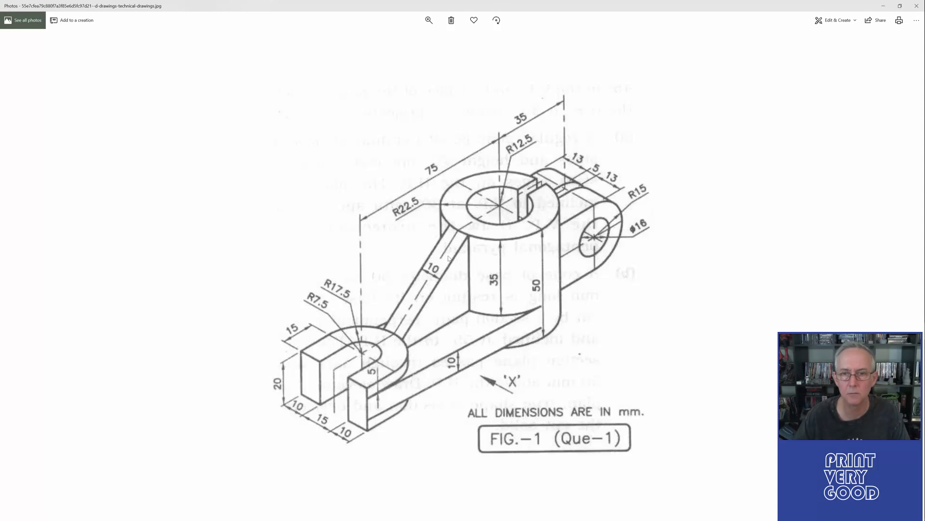
key(alt+Tab)
mouse_move(424, 283)
middle_down()
mouse_move(384, 275)
mouse_move(407, 283)
middle_up()
scroll(408, 283, down, 3)
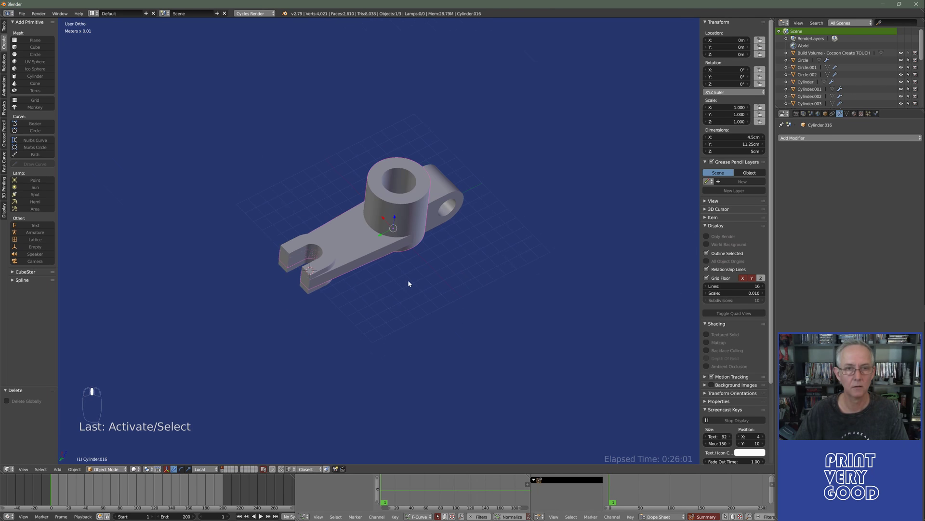
Start saving the project as a new file and browse to the D:\MY PROJECTS\3D Printing folder.
click(22, 14)
click(57, 77)
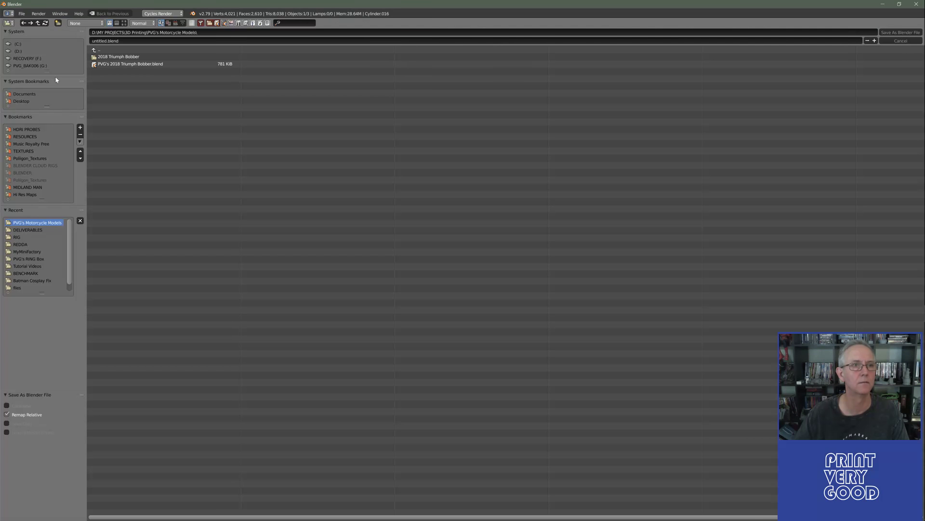
click(94, 50)
click(94, 50)
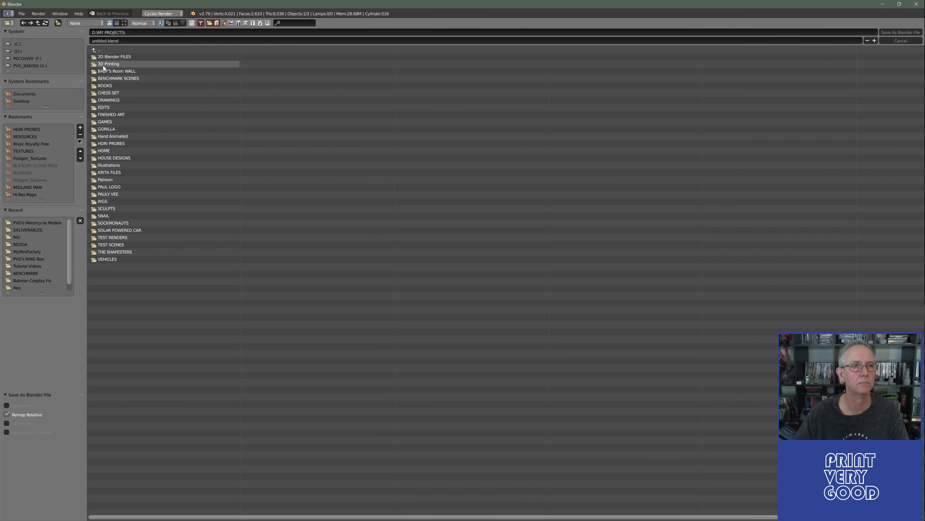
click(109, 64)
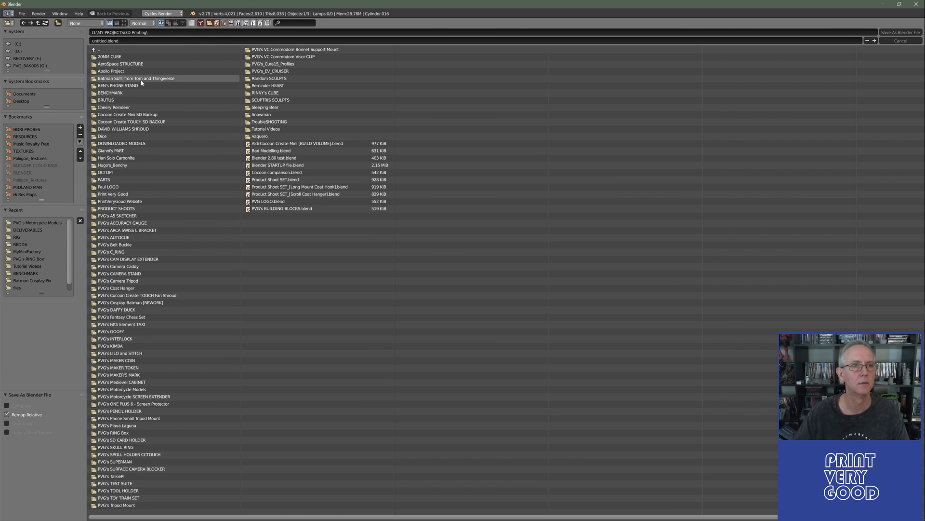
Name the Blender file Dimensioned Part.
click(129, 41)
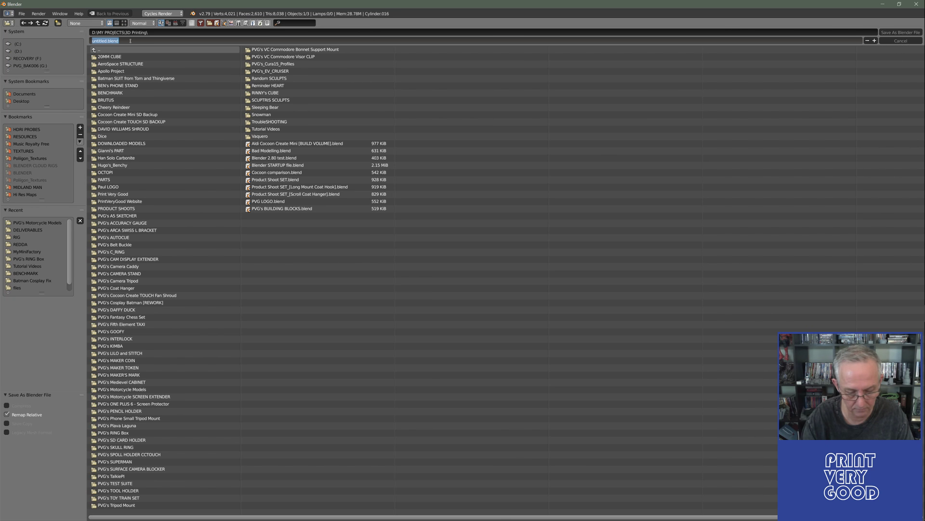
text(Dimensioned P)
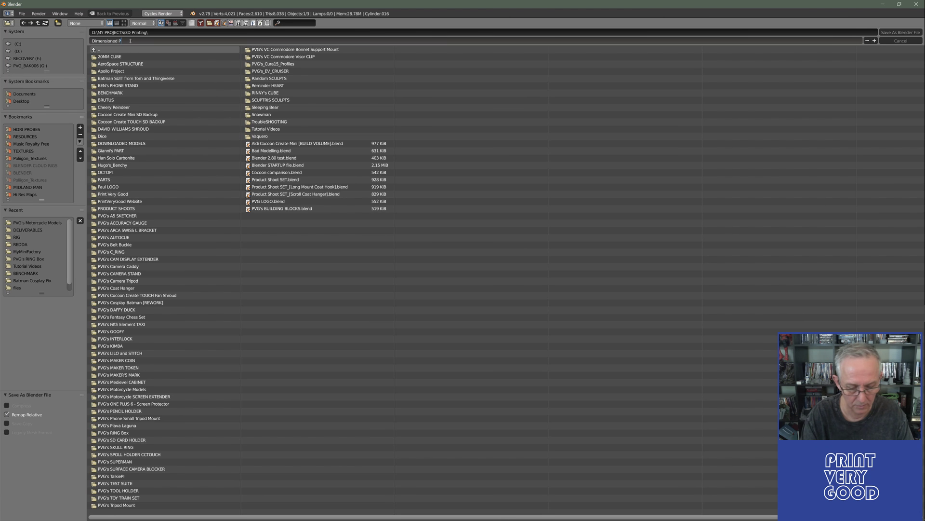
text(art)
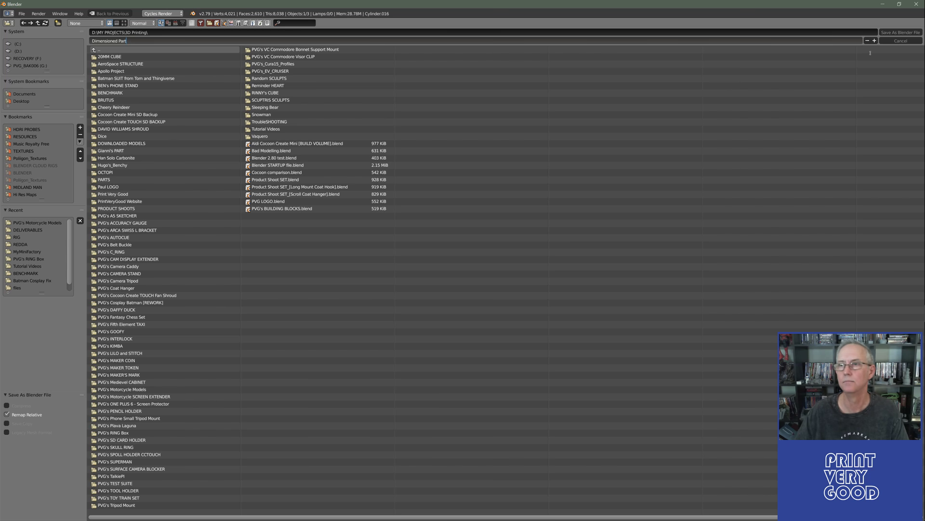
key(Return)
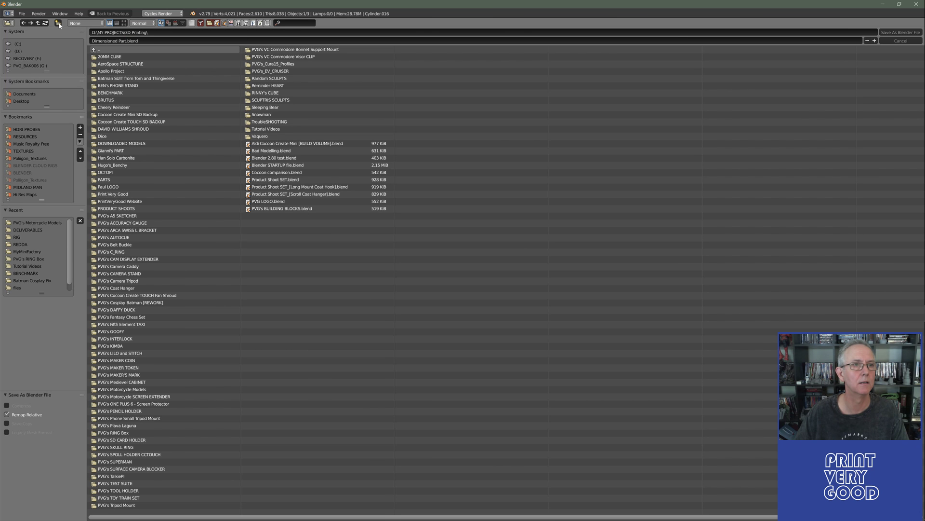
Create a folder named Dimensioned PART inside 3D Printing and save the file in it.
click(58, 23)
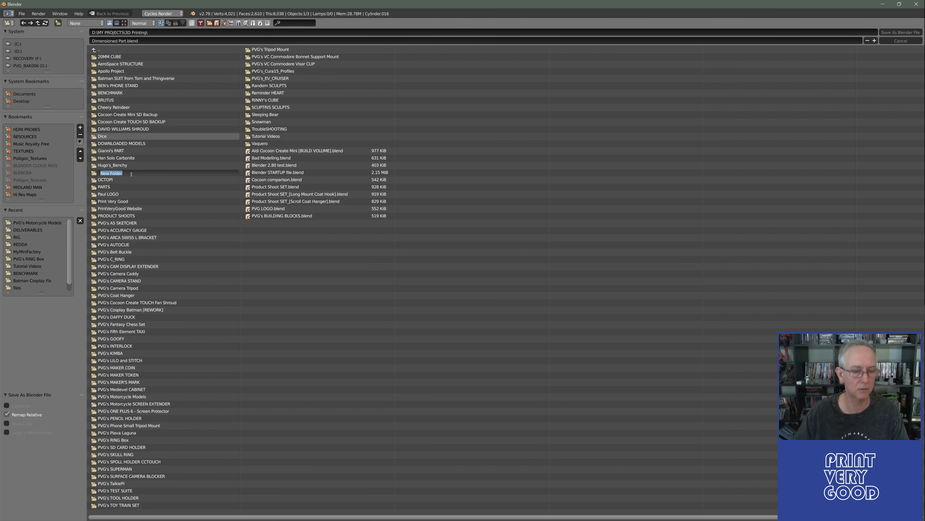
text(Dimensioned PART)
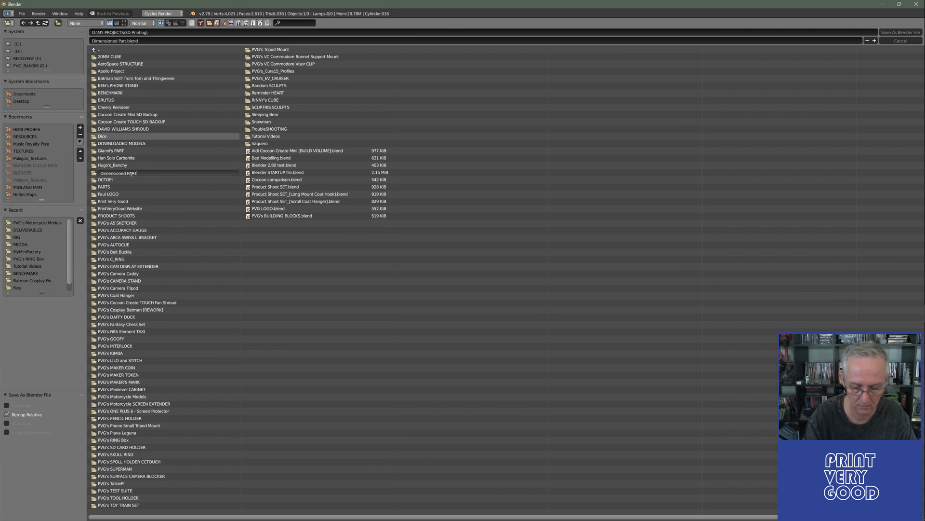
key(Return)
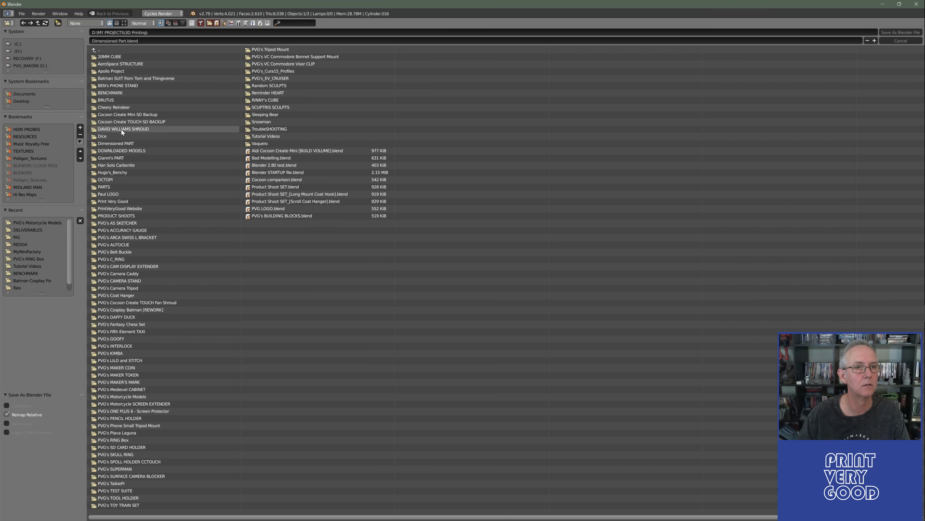
click(117, 144)
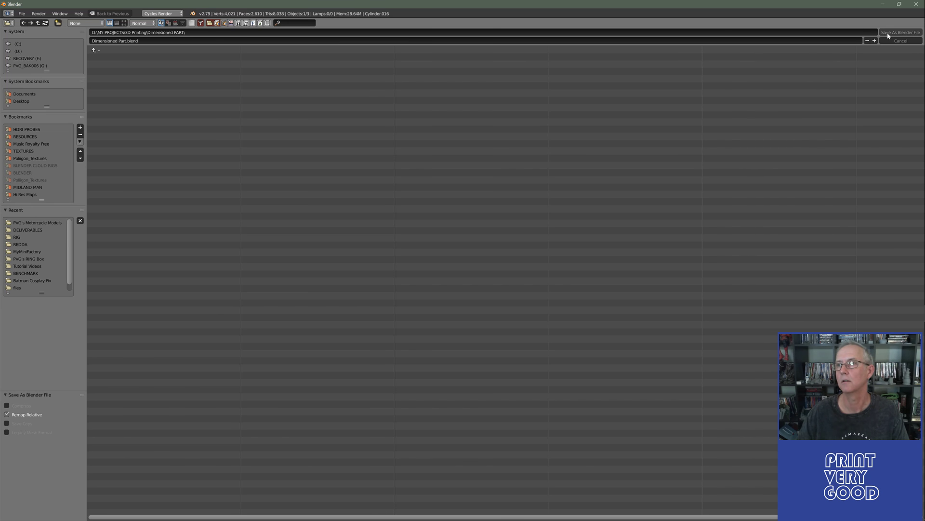
click(901, 32)
Snap the 3D cursor to the scene's center.
scroll(340, 264, up, 5)
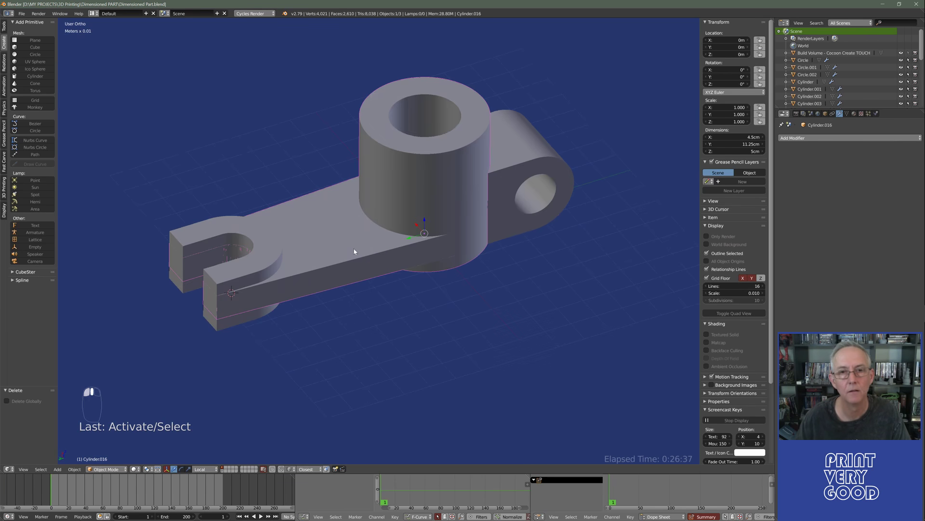
middle_drag(353, 252, 461, 320)
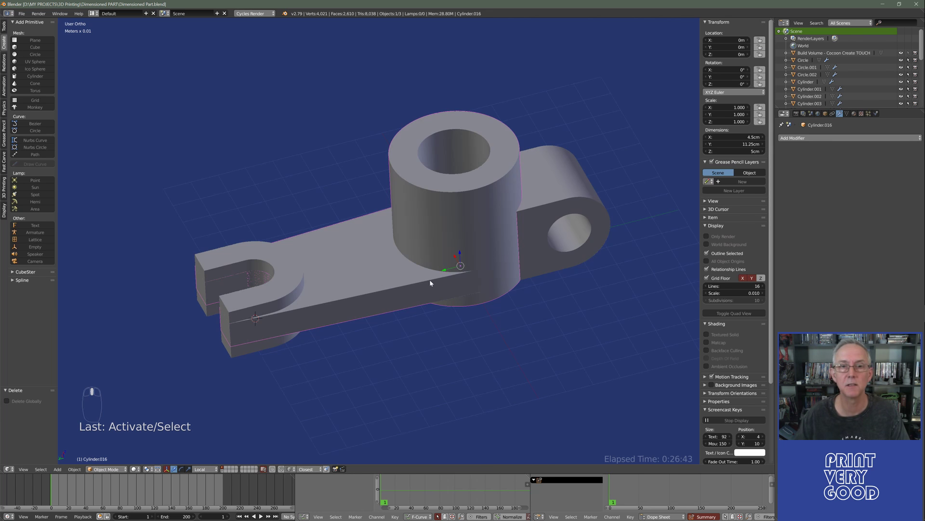
middle_drag(430, 283, 418, 340)
key(shift+s)
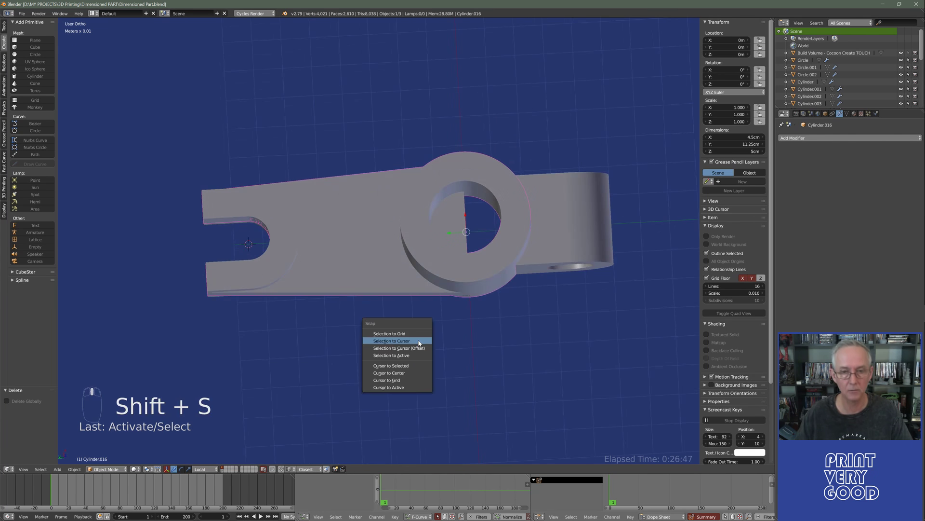
click(412, 373)
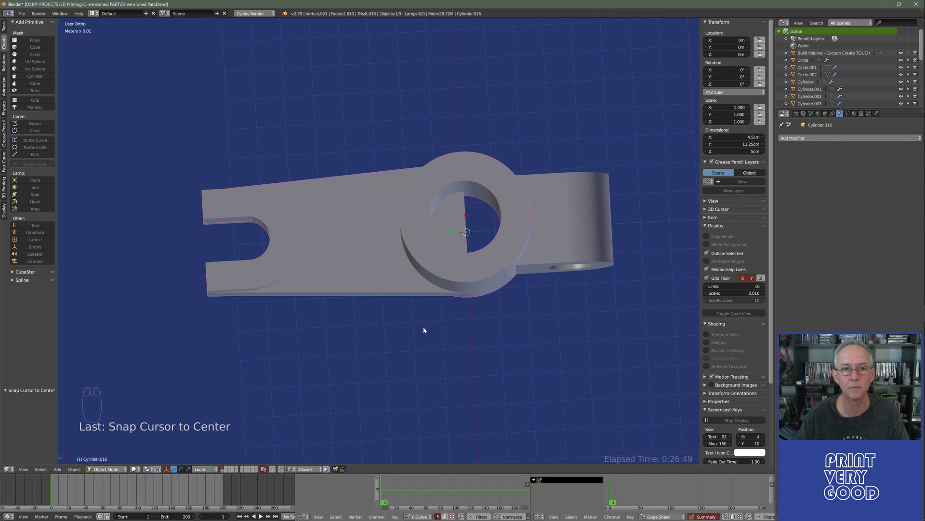
Add a cube at the 3D cursor and set its X, Y and Z dimensions to 1 cm.
key(shift+a)
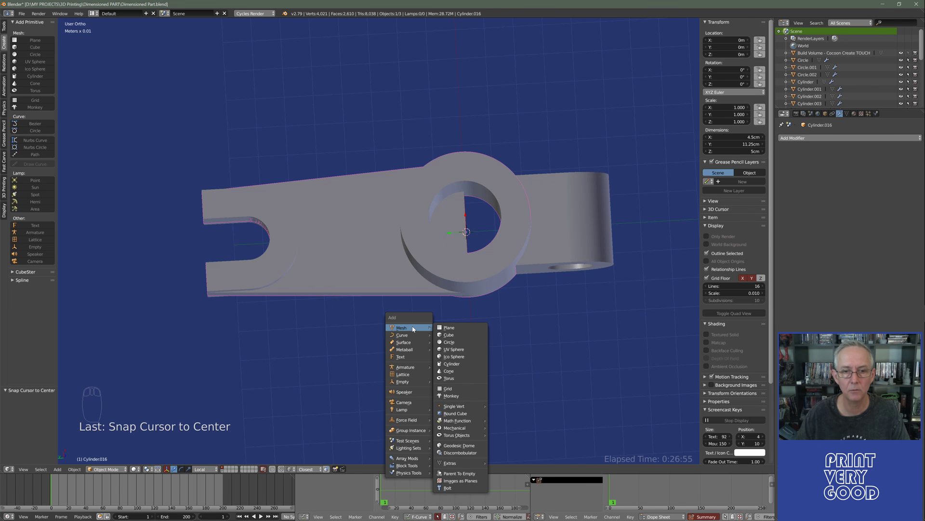
click(448, 335)
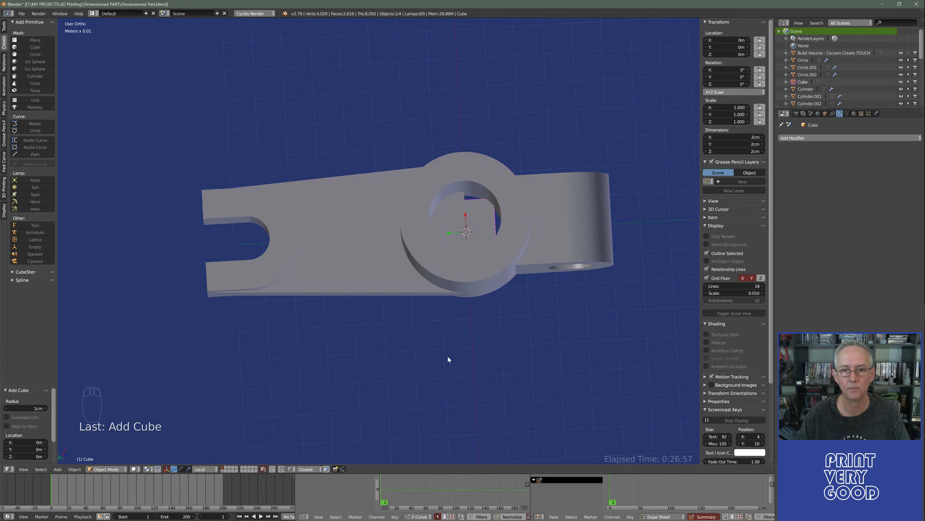
middle_drag(452, 283, 316, 331)
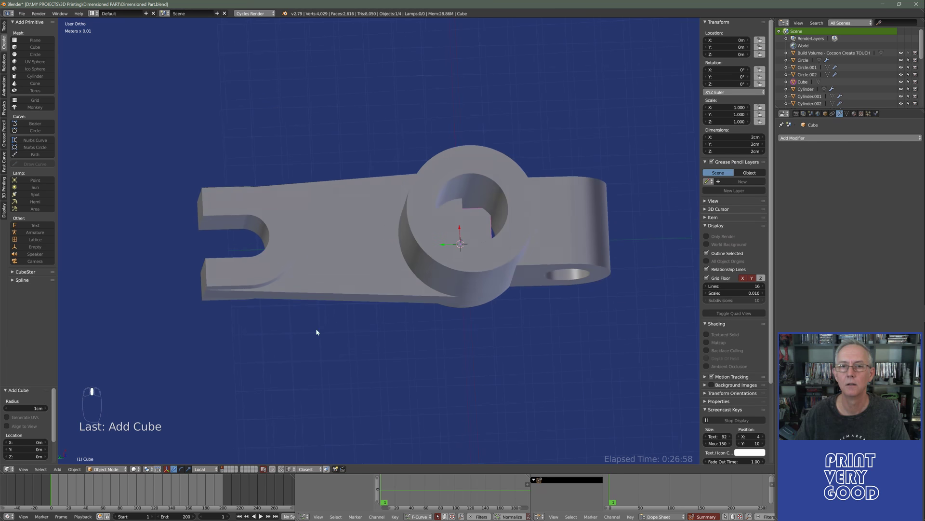
click(736, 137)
text(1)
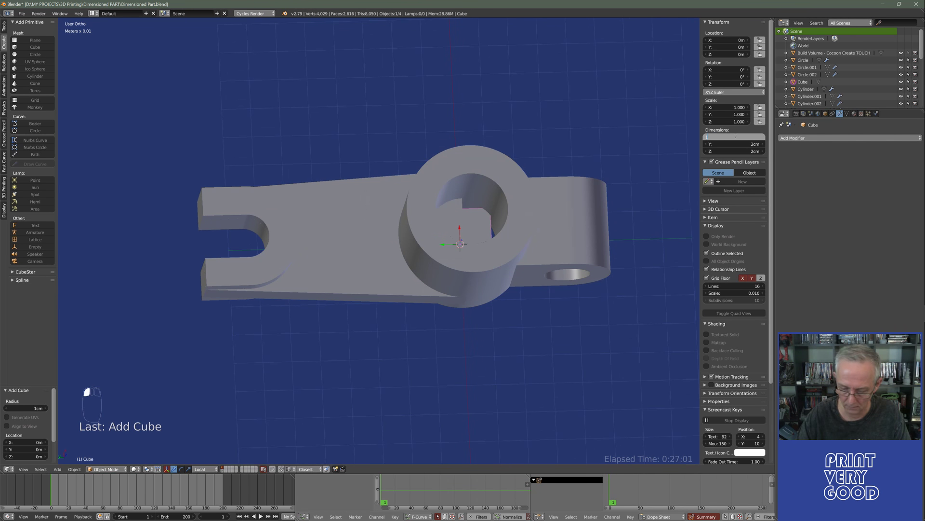
text(cm)
key(Tab)
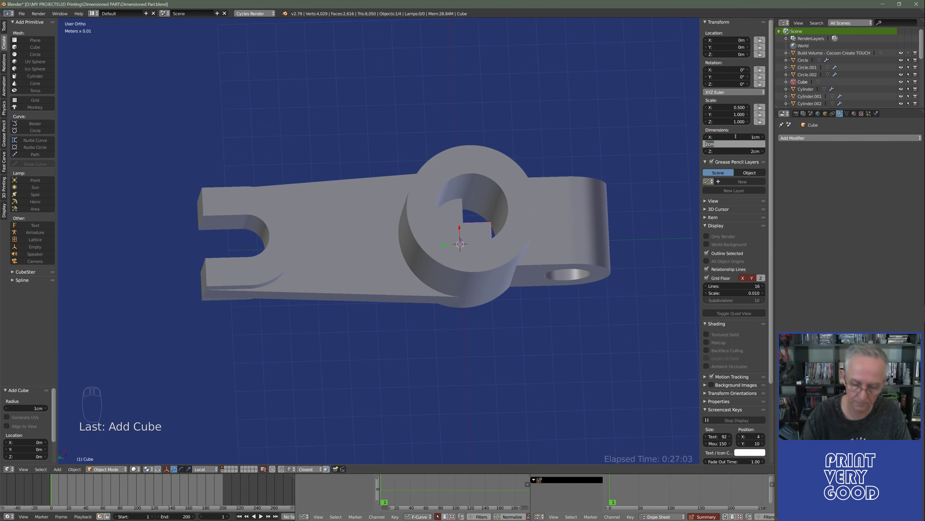
text(1cm)
key(Tab)
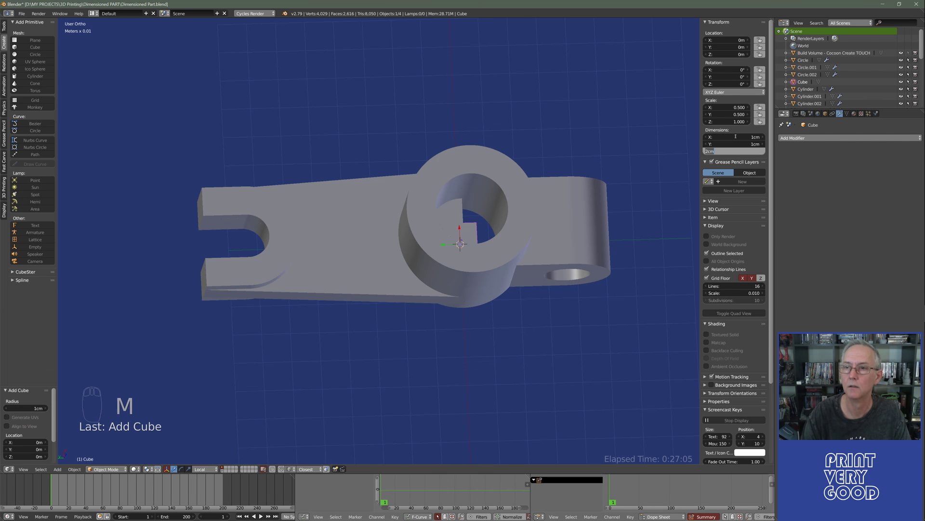
text(1cm)
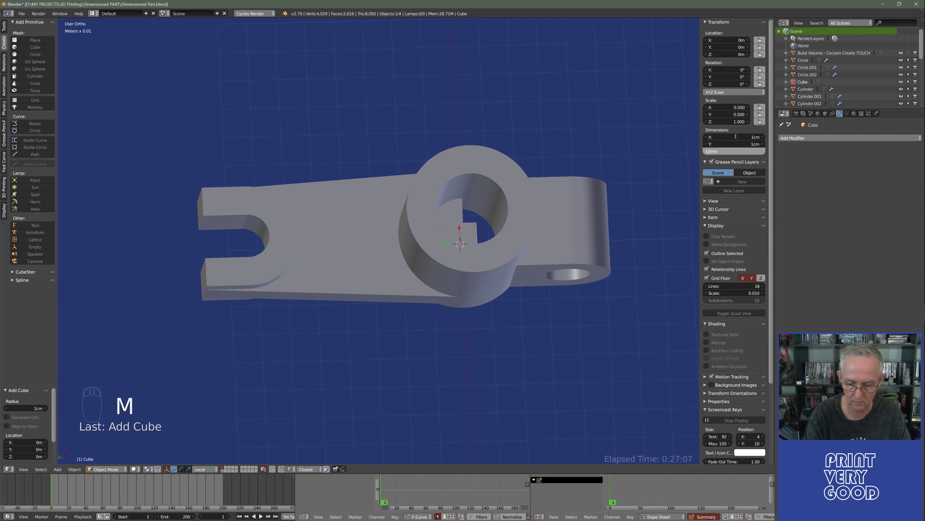
key(Return)
Move the cube beside the large cylinder above the arm, to about Y 2.58 cm and Z 1.91 cm, and check the rib in the drawing.
middle_drag(490, 315, 342, 207)
key(KP_3)
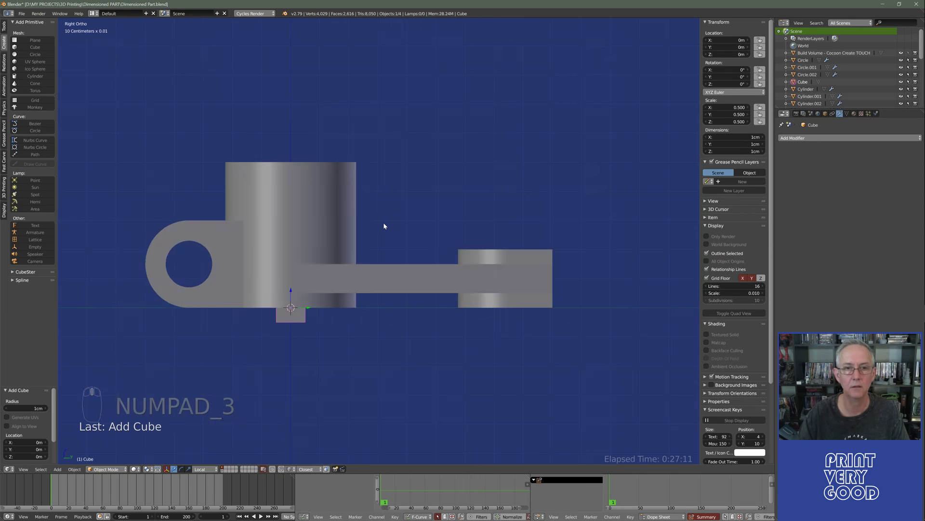
key(ctrl+KP_3)
key(z)
scroll(392, 254, up, 2)
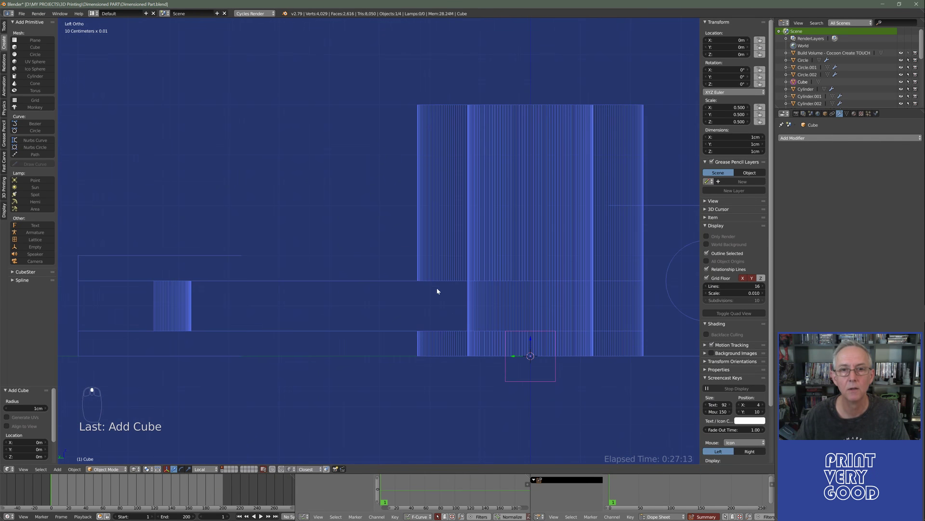
key(g)
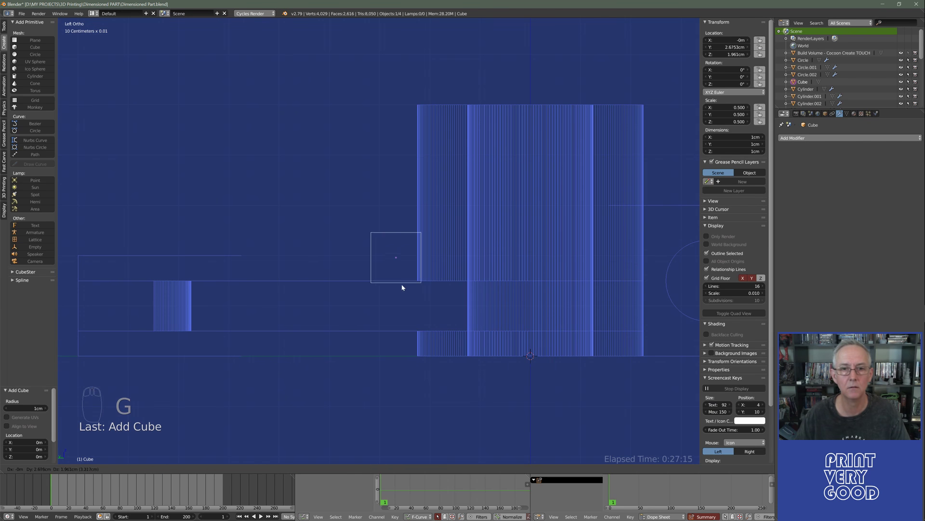
click(403, 284)
mouse_move(322, 296)
shift+middle_down()
mouse_move(358, 282)
mouse_move(386, 286)
shift+middle_up()
key(alt+Tab)
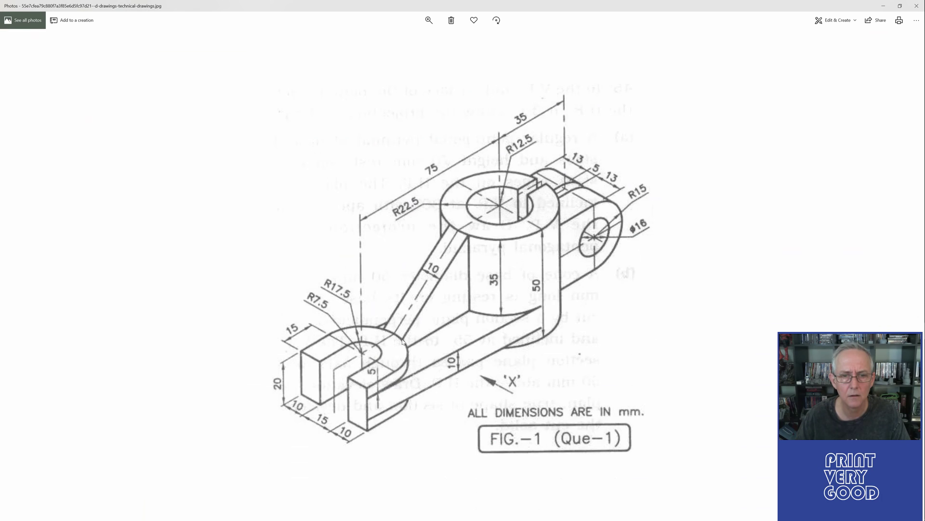
key(alt+Tab)
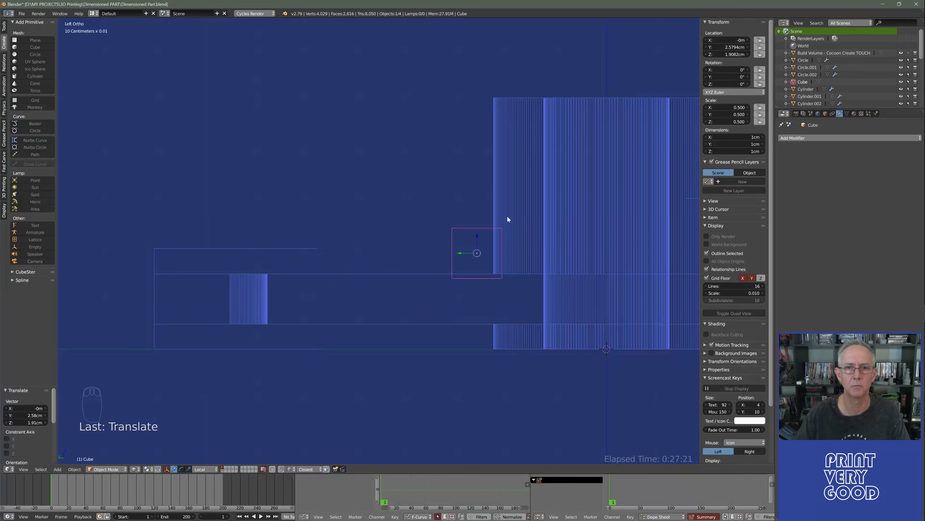
Edit the cube's mesh and raise its top face along Z, snapped to the top of the large cylinder.
key(q)
right_click(471, 232)
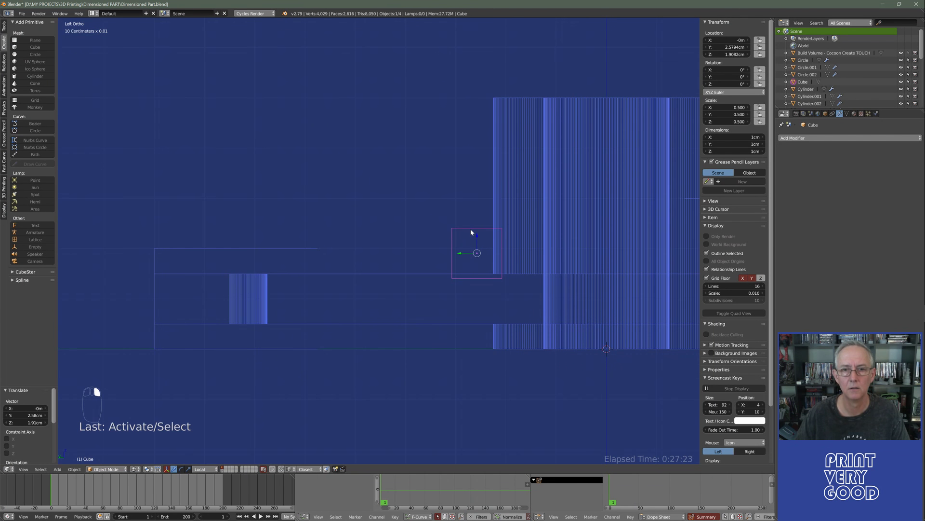
key(Tab)
shift+middle_drag(472, 233, 438, 244)
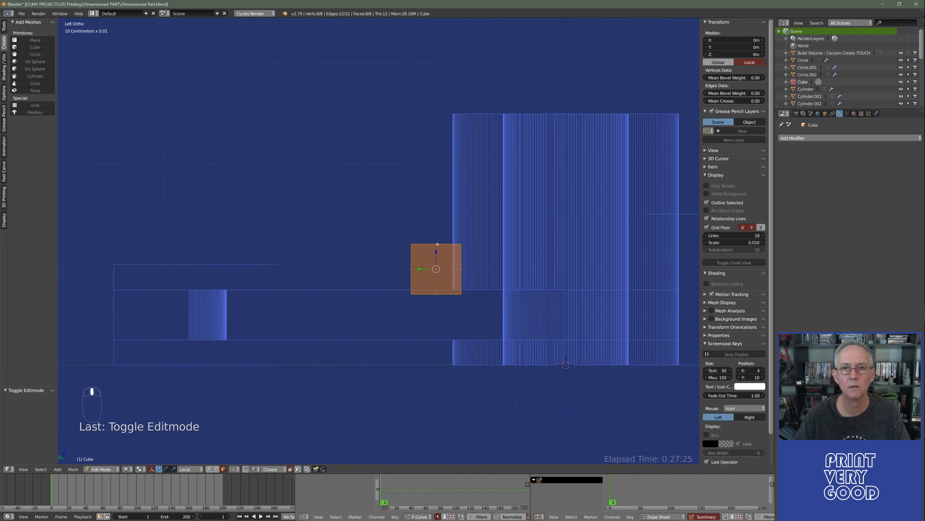
right_click(437, 243)
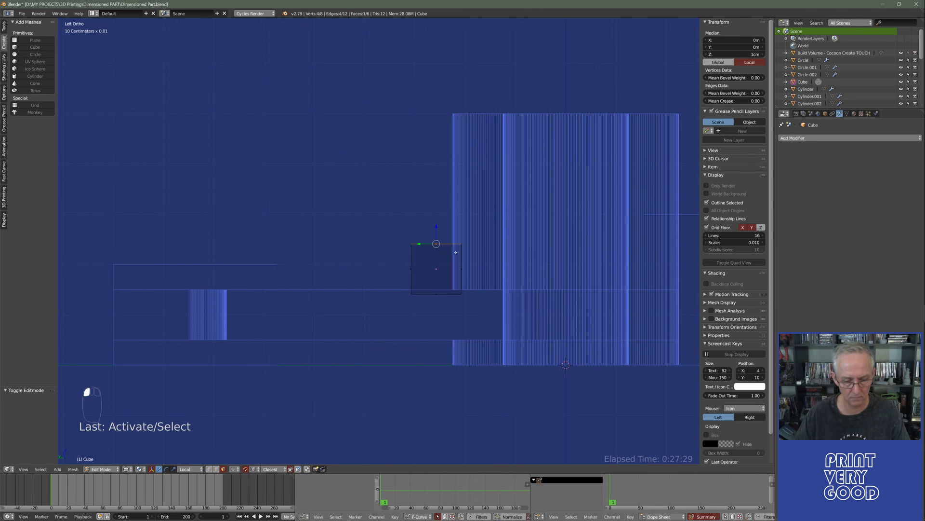
key(g)
key(z)
click(463, 115)
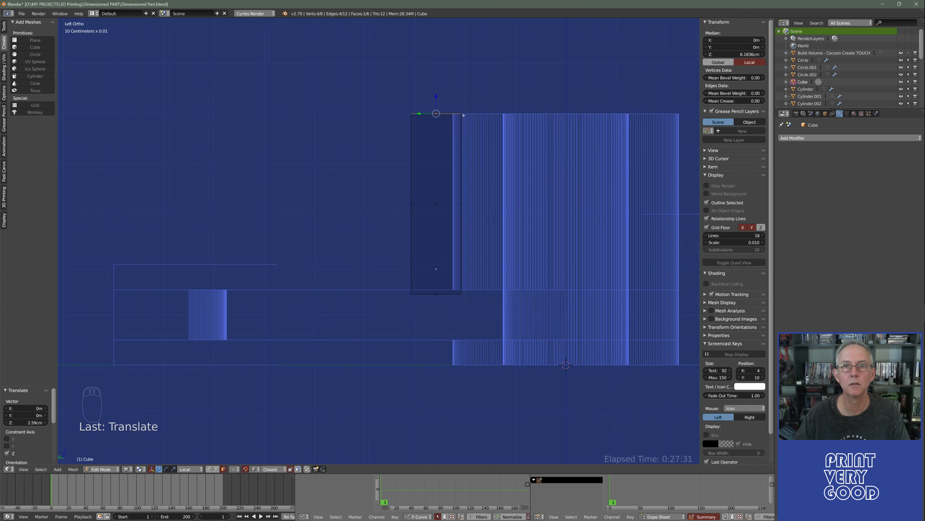
Switch to edge selection in solid shading and select the block's top edge facing the slotted end.
mouse_move(390, 224)
middle_down()
mouse_move(407, 279)
mouse_move(400, 290)
mouse_move(392, 283)
mouse_move(382, 229)
mouse_move(362, 283)
middle_up()
key(z)
middle_drag(271, 433, 322, 378)
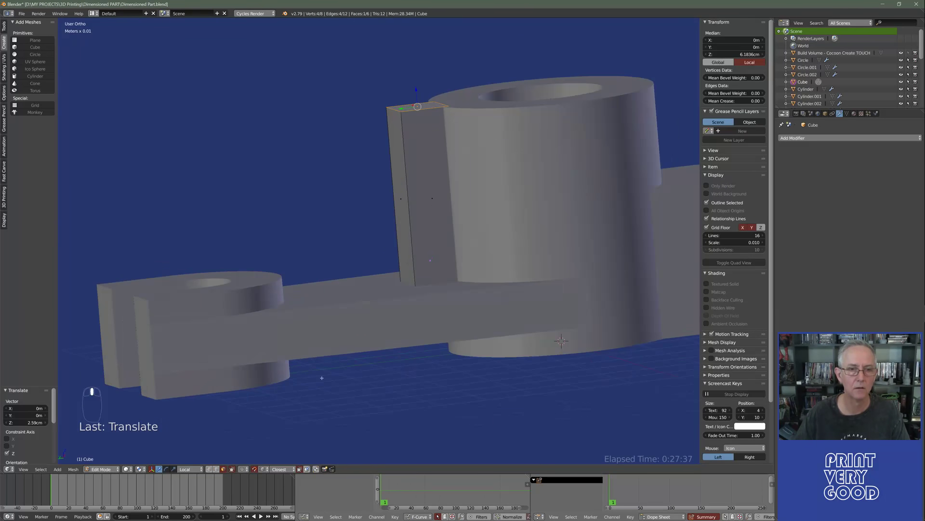
click(215, 470)
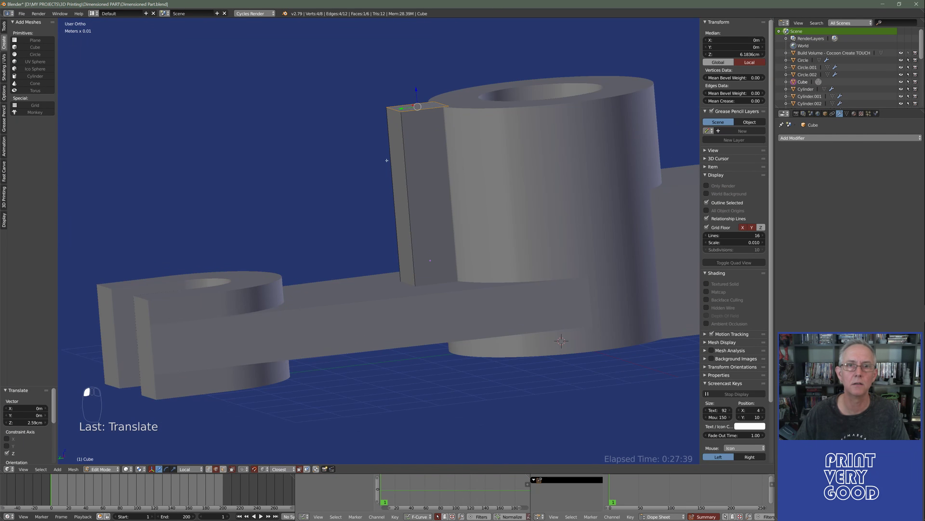
click(393, 113)
Try to move the block's outer top edge onto the top rim of the slotted end.
key(ctrl+KP_3)
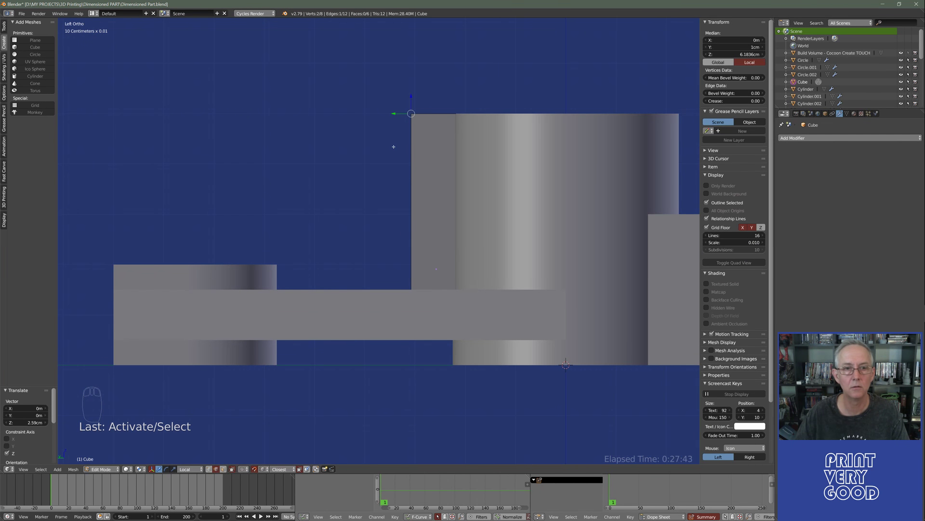
key(g)
click(285, 284)
middle_drag(284, 285, 293, 236)
key(ctrl+z)
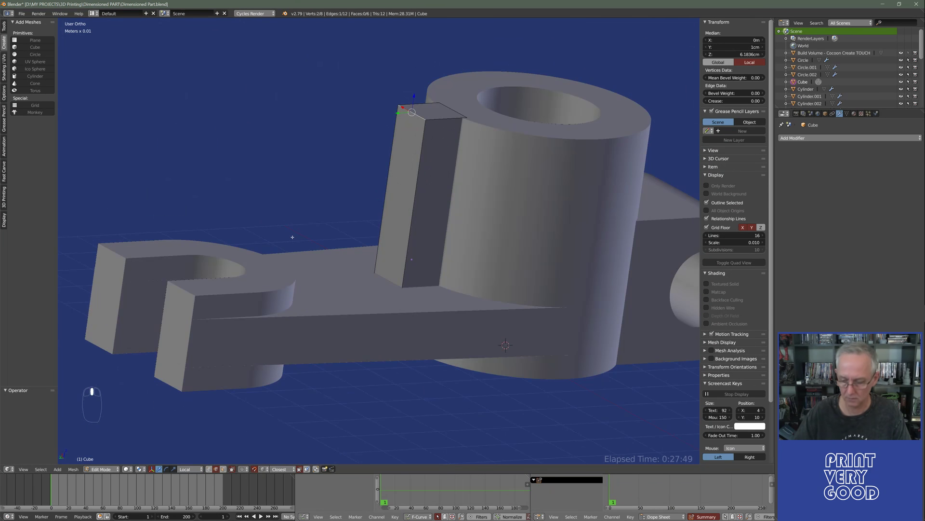
key(ctrl+KP_3)
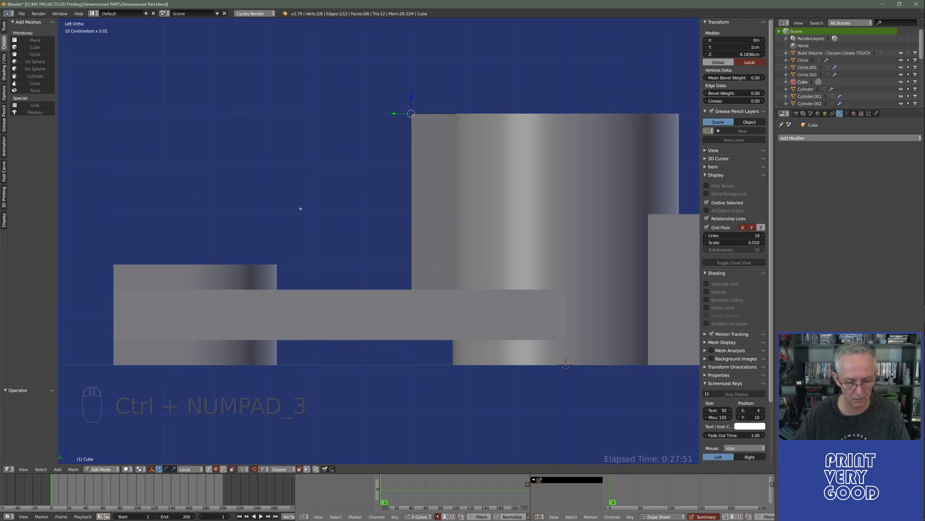
key(g)
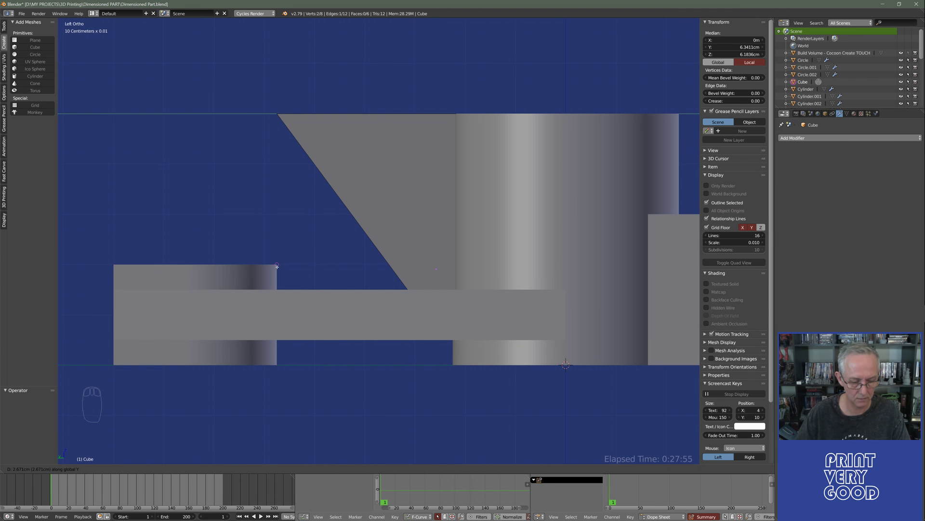
right_click(277, 266)
middle_drag(277, 266, 388, 122)
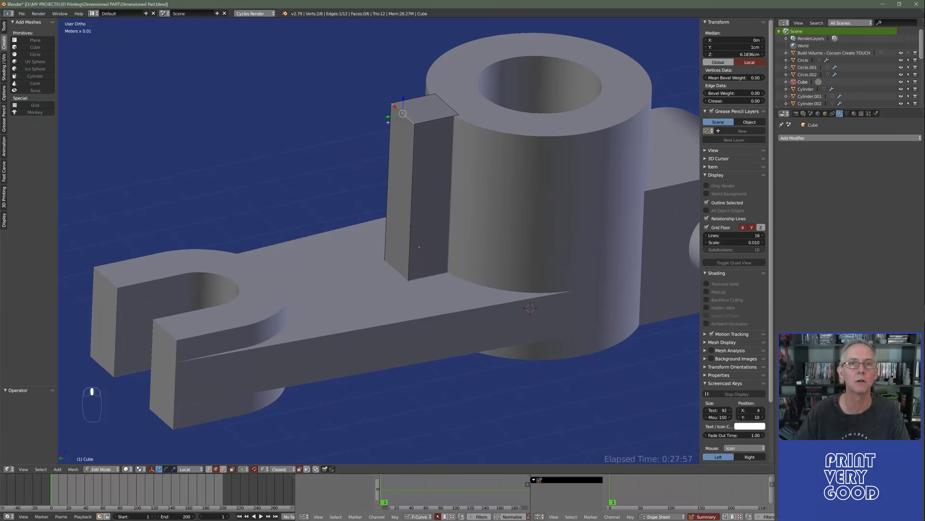
middle_drag(393, 160, 341, 202)
key(KP_3)
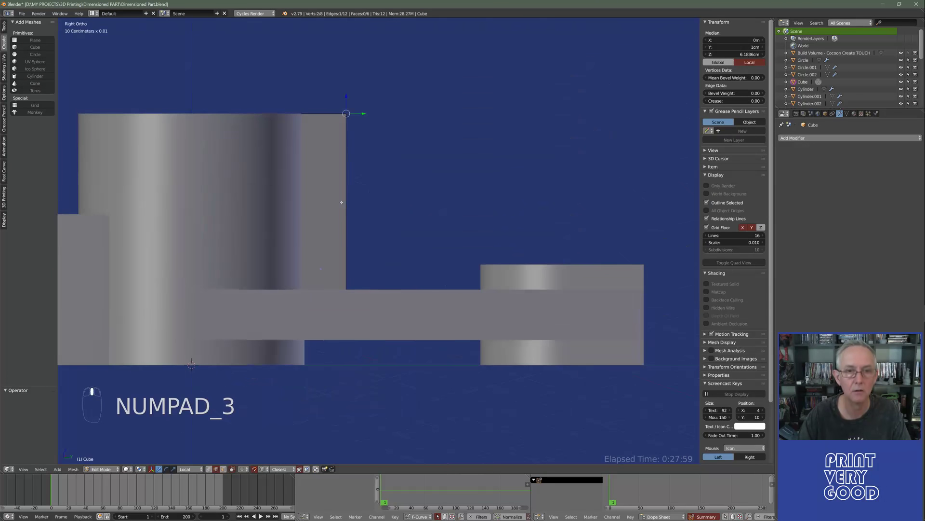
Move the outer top edge within the YZ plane, snapped to the upper rim of the slotted end, to form the sloping rib.
key(ctrl+KP_3)
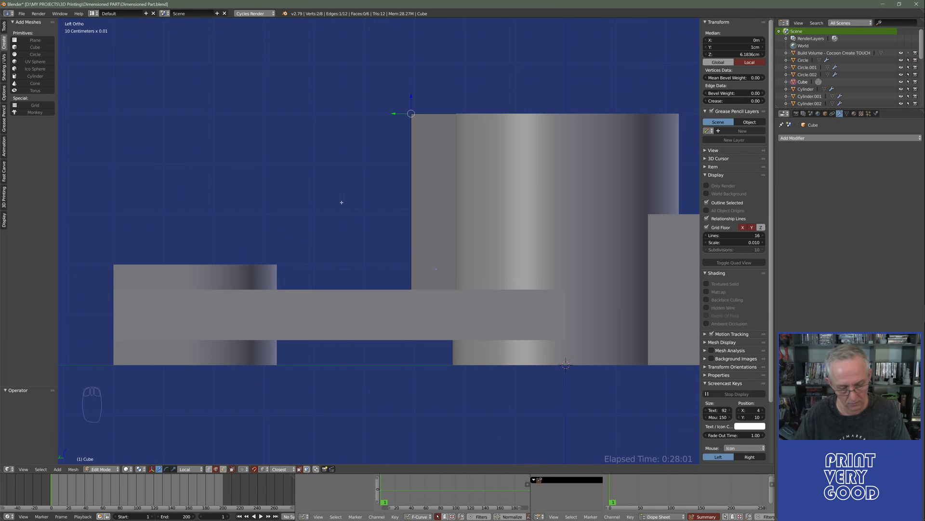
key(g)
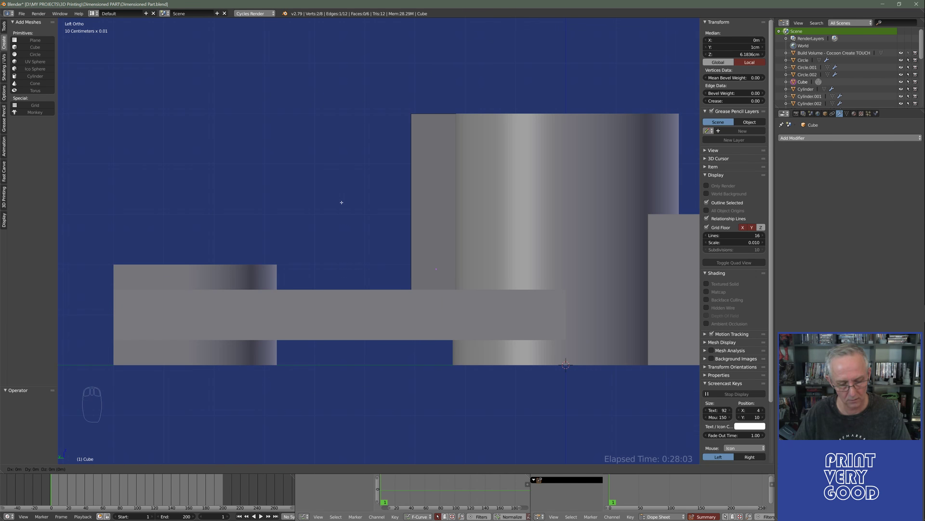
key(x)
click(207, 183)
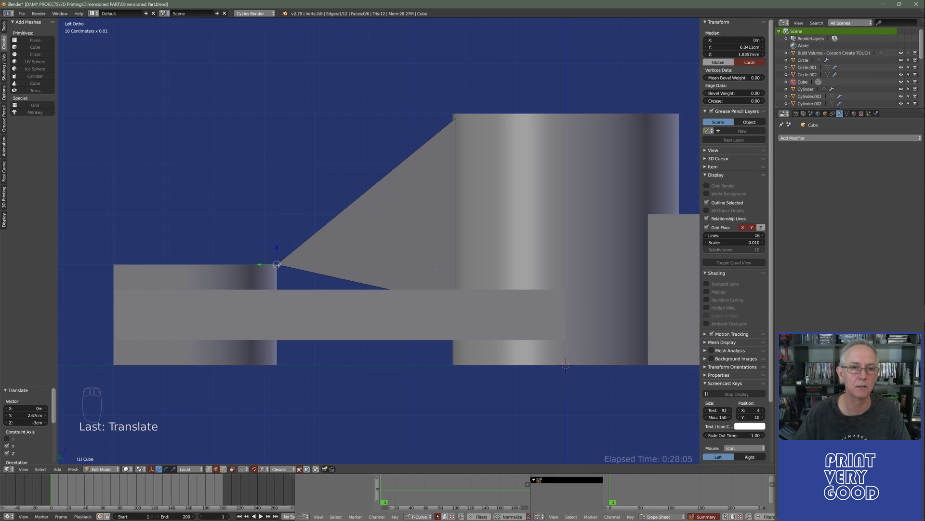
middle_drag(207, 183, 403, 337)
scroll(486, 274, down, 4)
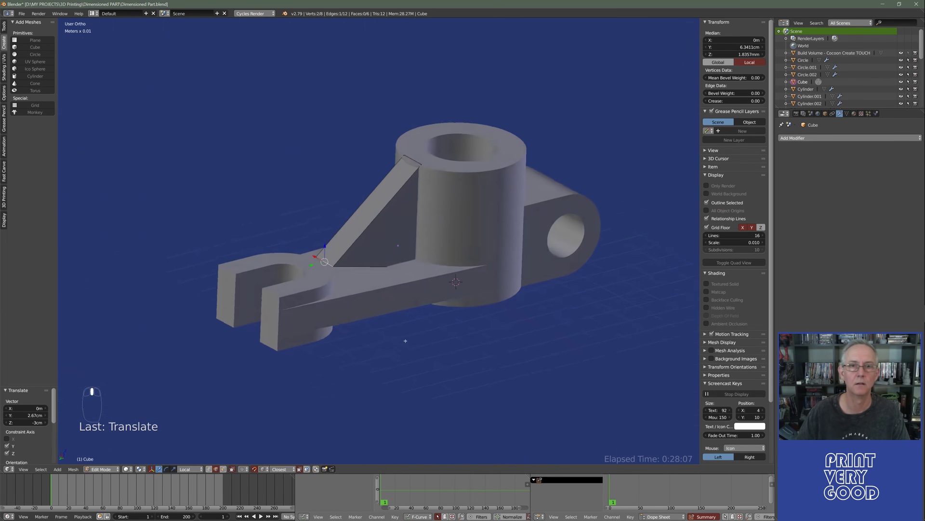
Select the rib's other top edge and move it within the YZ plane, snapped to the large cylinder's outer top rim.
scroll(372, 363, up, 2)
scroll(394, 276, up, 3)
shift+middle_drag(412, 168, 410, 219)
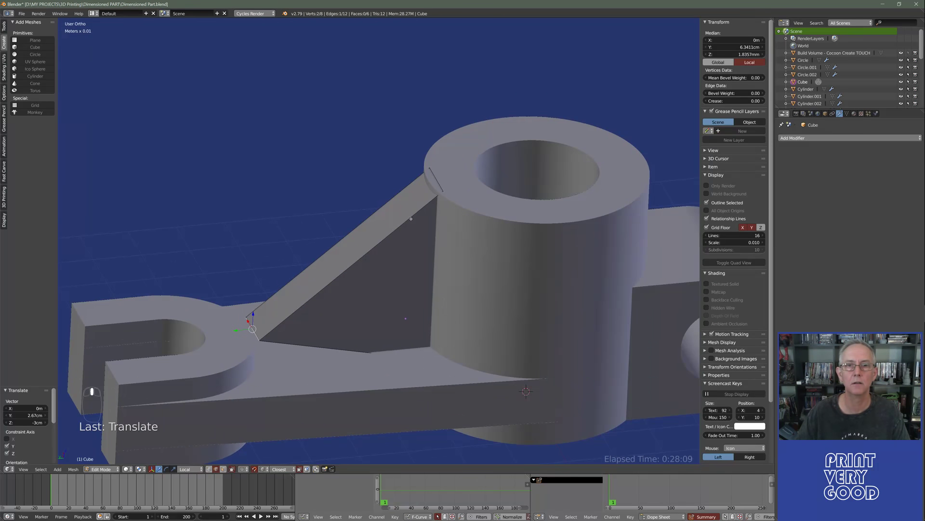
right_click(437, 181)
middle_drag(437, 181, 355, 206)
key(ctrl+KP_3)
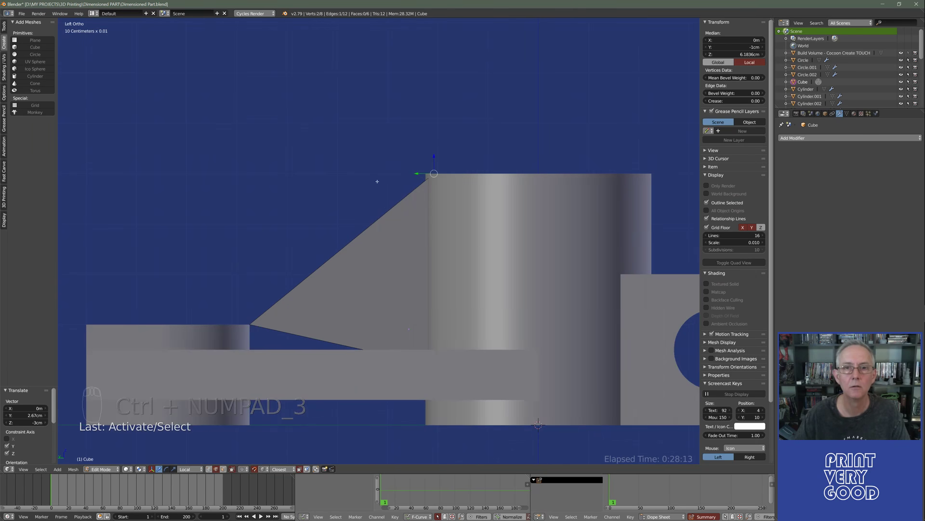
scroll(448, 172, up, 4)
key(z)
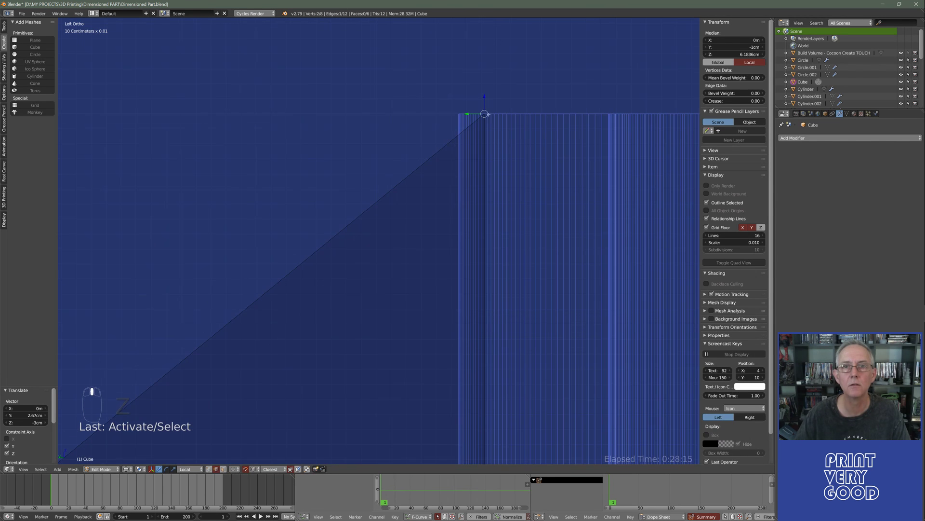
key(g)
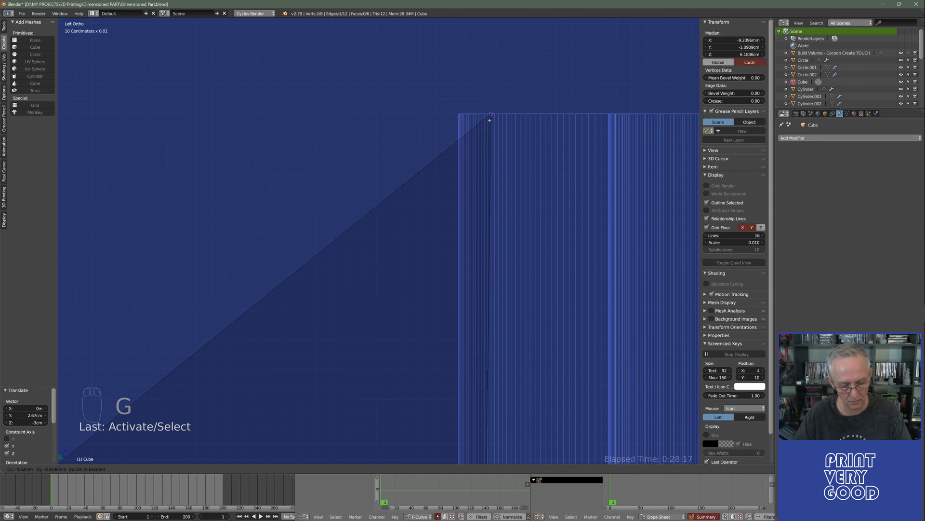
click(458, 114)
Select the rib's lower edge facing the slotted end in wireframe and show the part from the side.
scroll(480, 163, down, 1)
mouse_move(480, 163)
middle_down()
mouse_move(443, 267)
mouse_move(400, 295)
mouse_move(377, 286)
middle_up()
key(z)
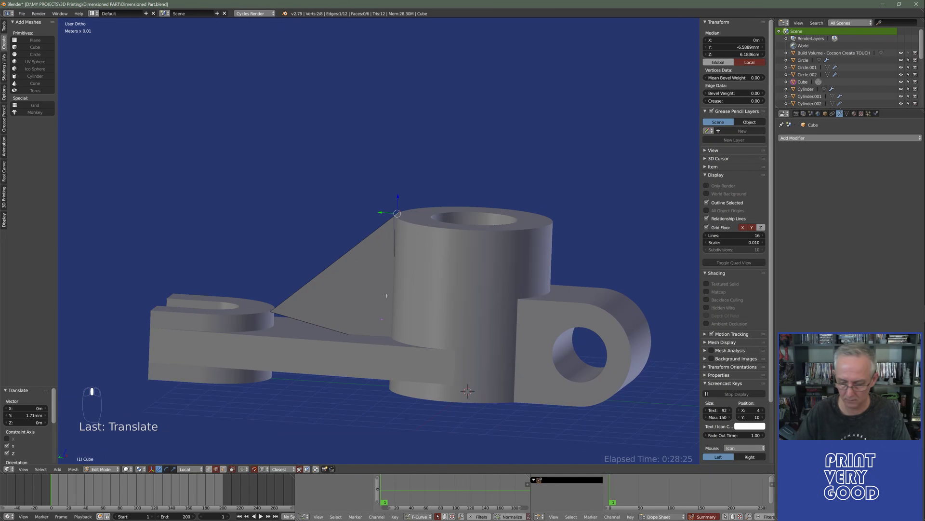
key(KP_3)
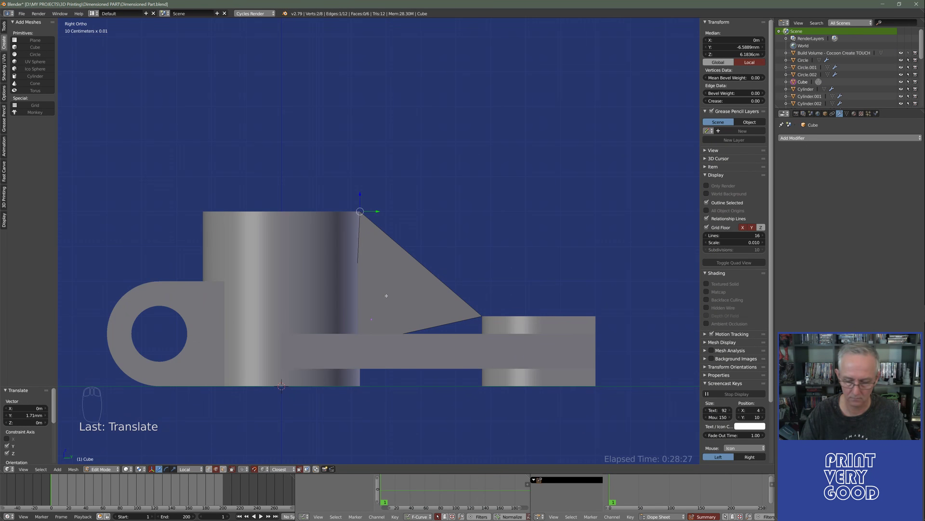
key(ctrl+KP_3)
key(z)
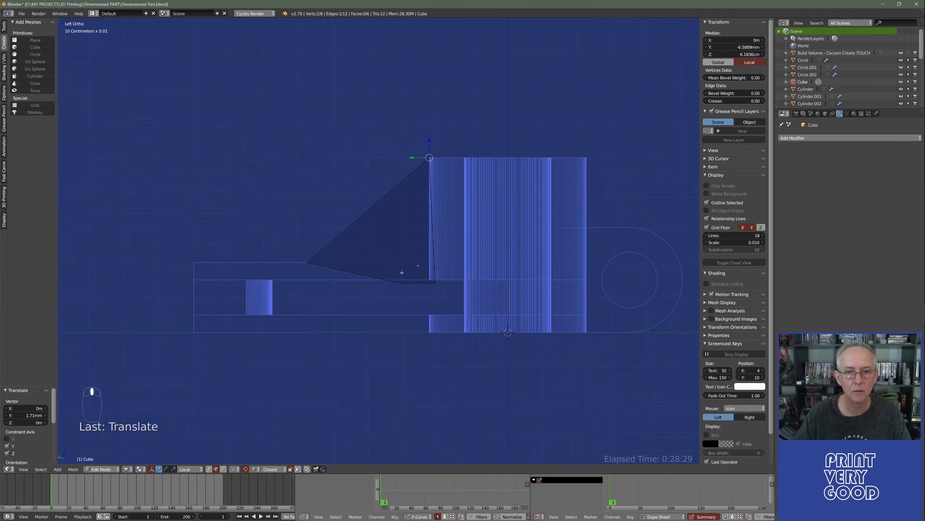
middle_drag(426, 302, 426, 267)
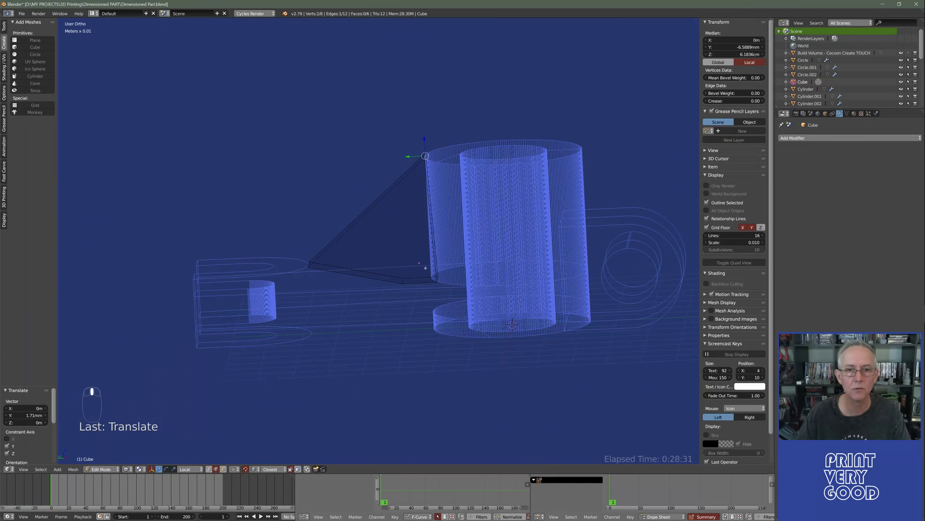
right_click(403, 281)
key(ctrl+KP_3)
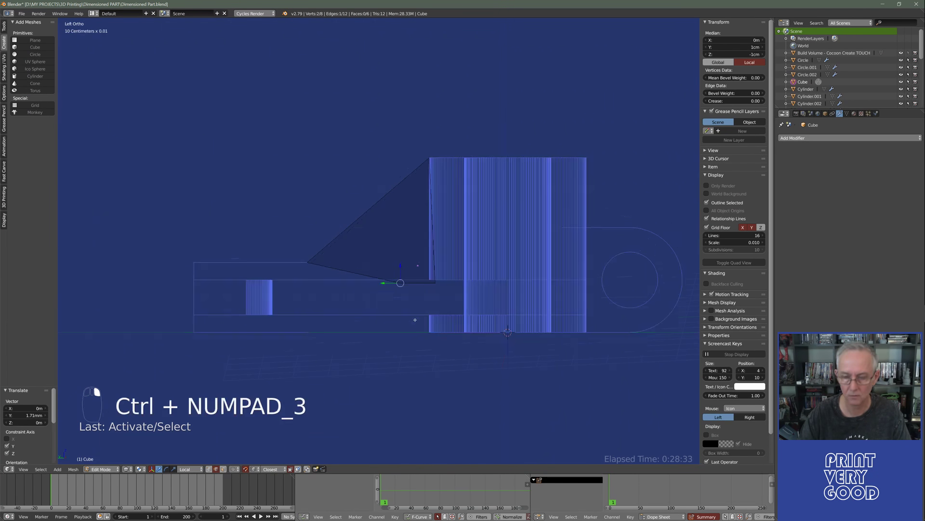
key(g)
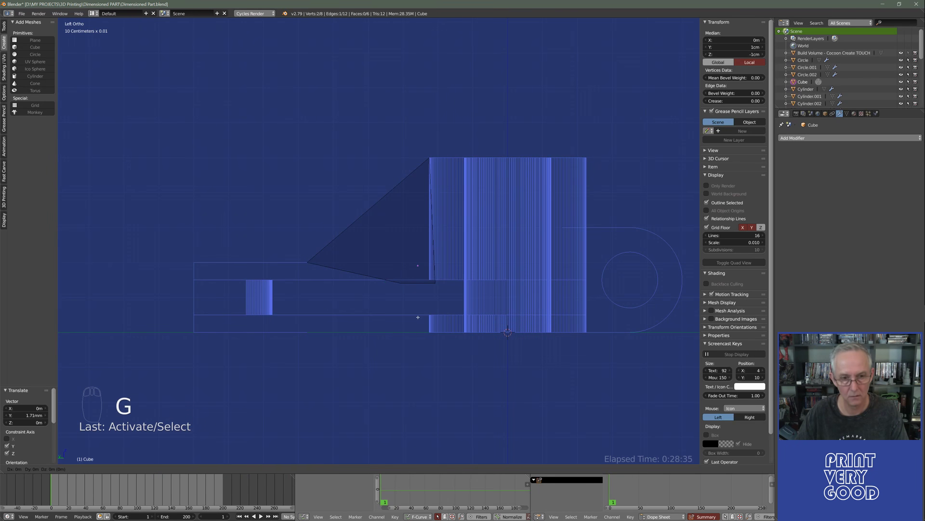
key(y)
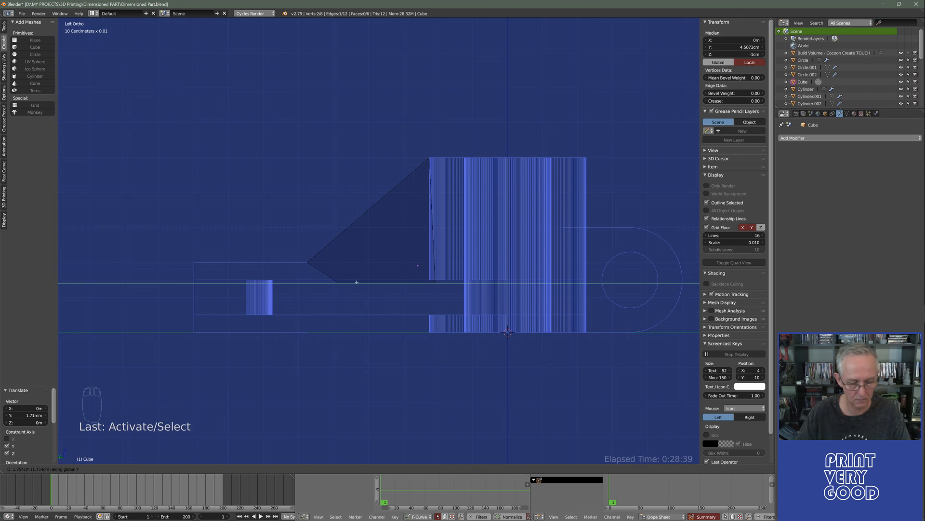
click(434, 303)
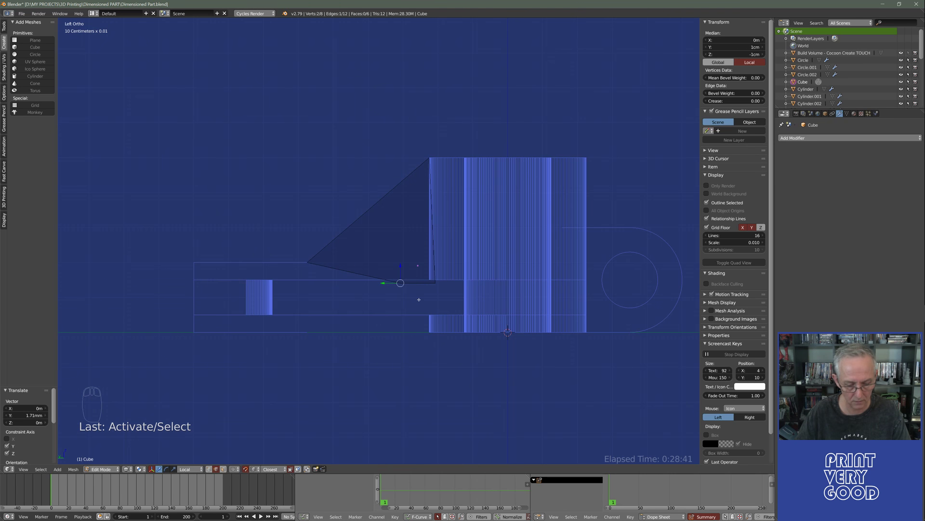
Move the selected lower edge within the YZ plane, snapped to the upper rim of the slotted end.
key(g)
key(shift+x)
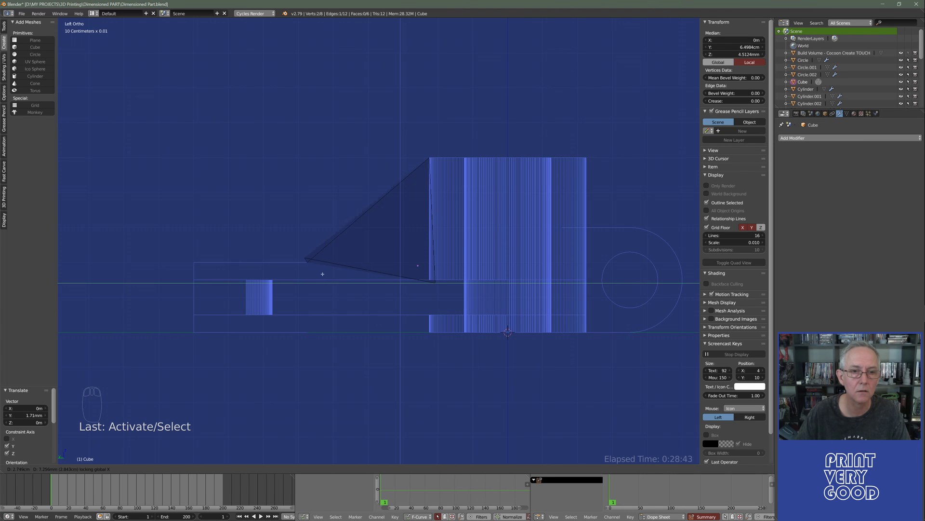
click(307, 263)
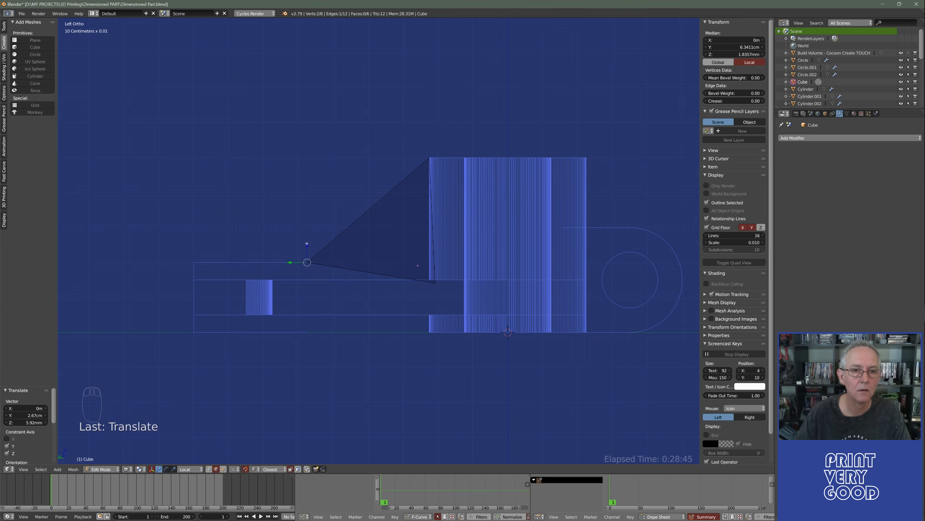
Lower the edge along local Z until it is level with the rib's other bottom edge, just below the arm's top surface.
key(g)
key(z)
key(z)
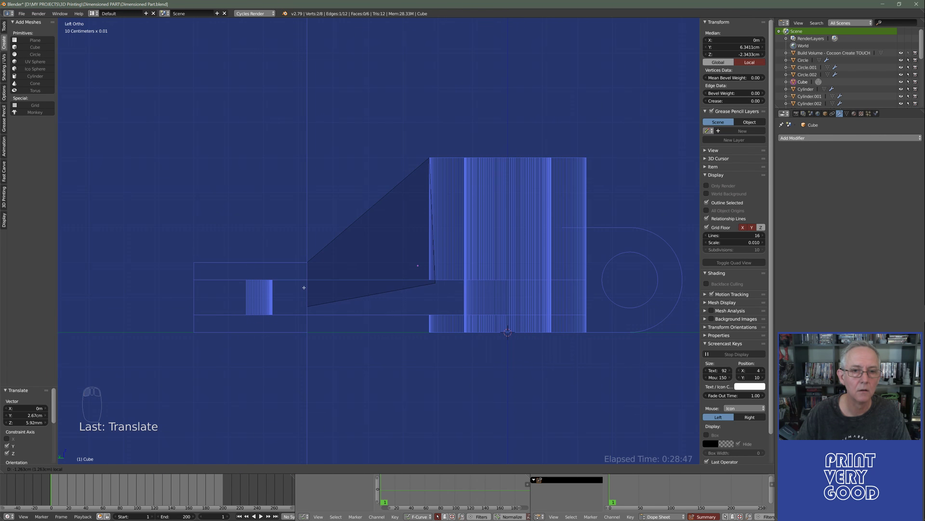
click(307, 290)
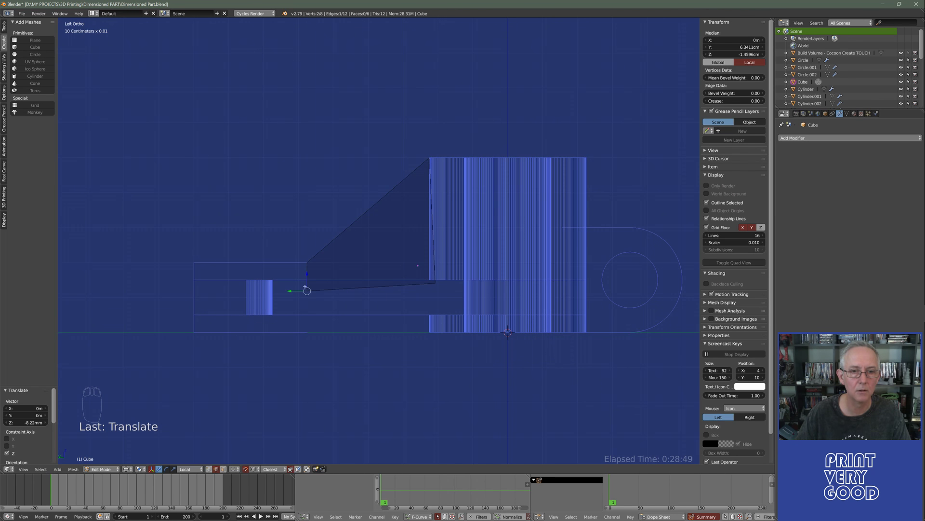
scroll(355, 304, up, 3)
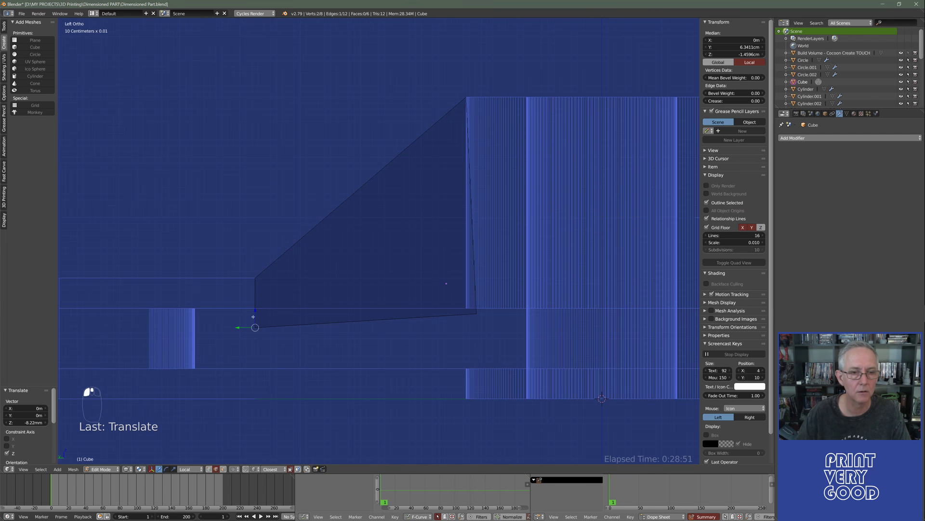
key(g)
key(z)
key(z)
click(255, 297)
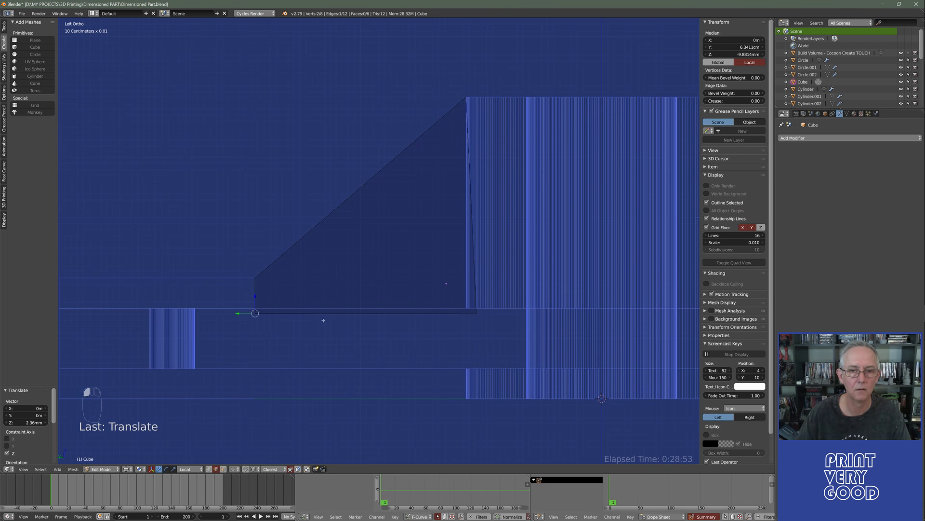
Leave and re-enter mesh editing while examining in solid and wireframe views how the rib meets the large cylinder.
mouse_move(320, 320)
middle_down()
mouse_move(430, 310)
mouse_move(492, 351)
mouse_move(386, 336)
middle_up()
key(Tab)
key(z)
scroll(386, 291, up, 5)
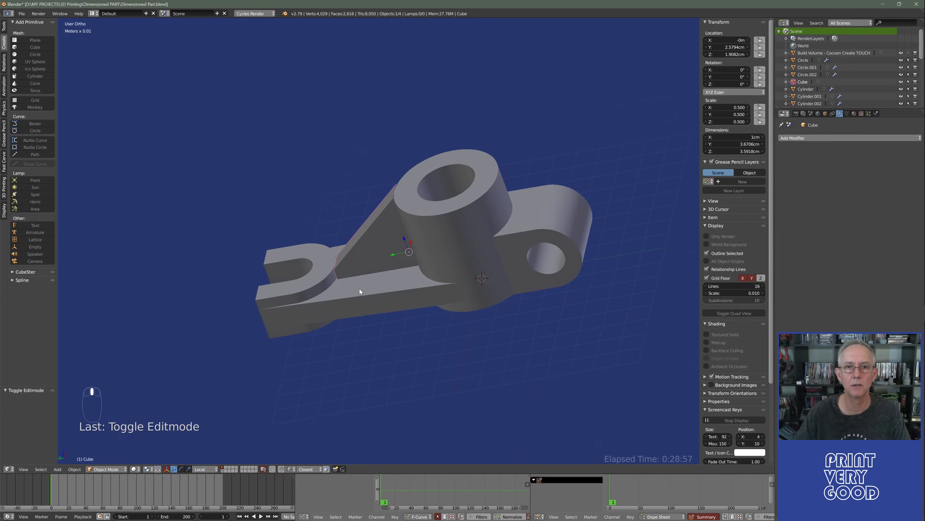
middle_drag(429, 258, 379, 289)
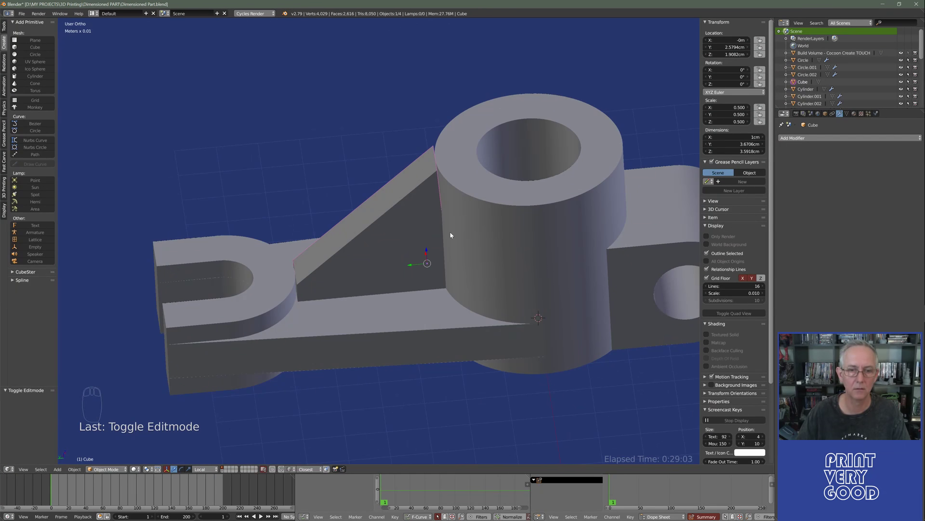
middle_drag(418, 240, 419, 272)
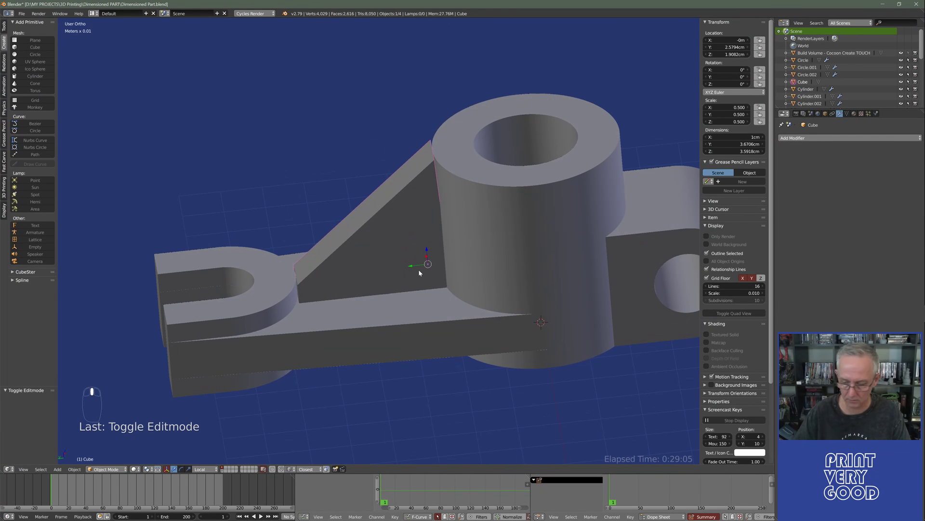
key(KP_3)
key(z)
shift+middle_drag(334, 287, 381, 289)
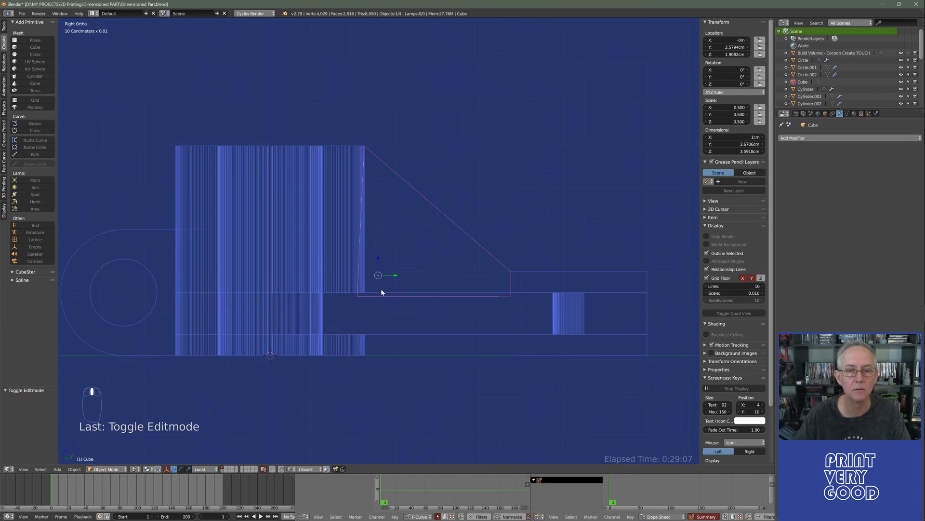
scroll(381, 289, up, 2)
key(Tab)
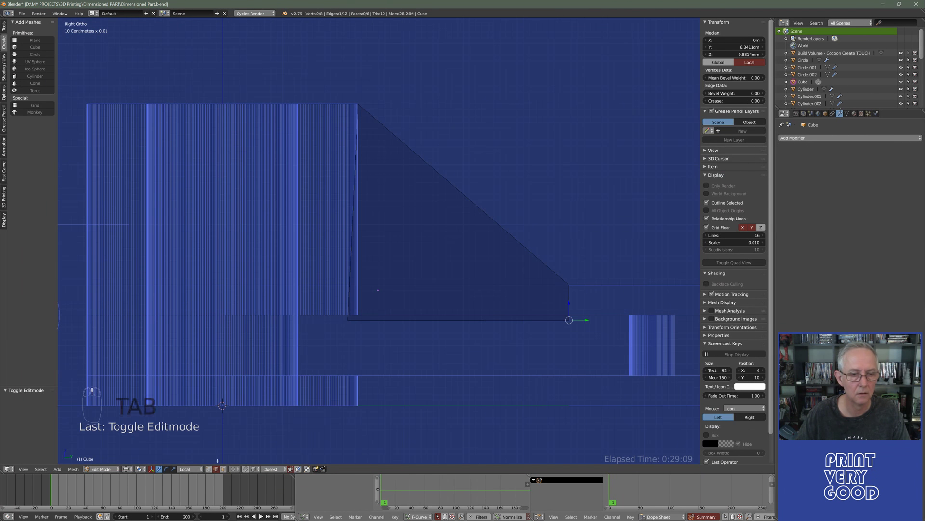
shift+middle_drag(528, 282, 437, 273)
scroll(472, 323, up, 2)
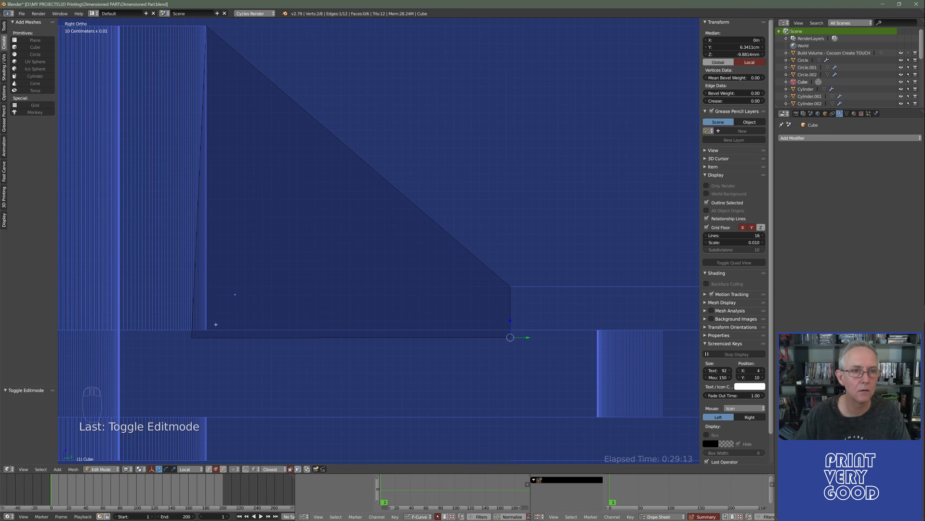
shift+middle_drag(216, 324, 306, 329)
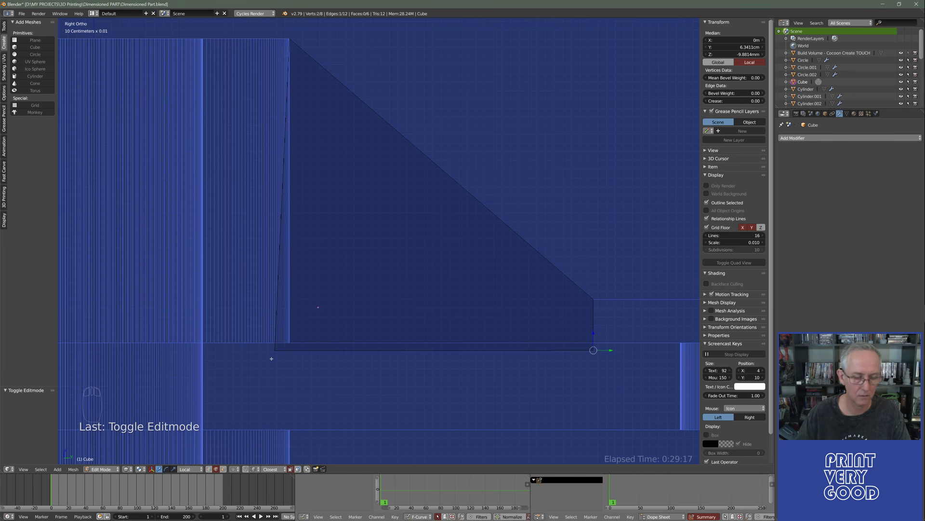
middle_drag(277, 331, 329, 303)
right_click(364, 303)
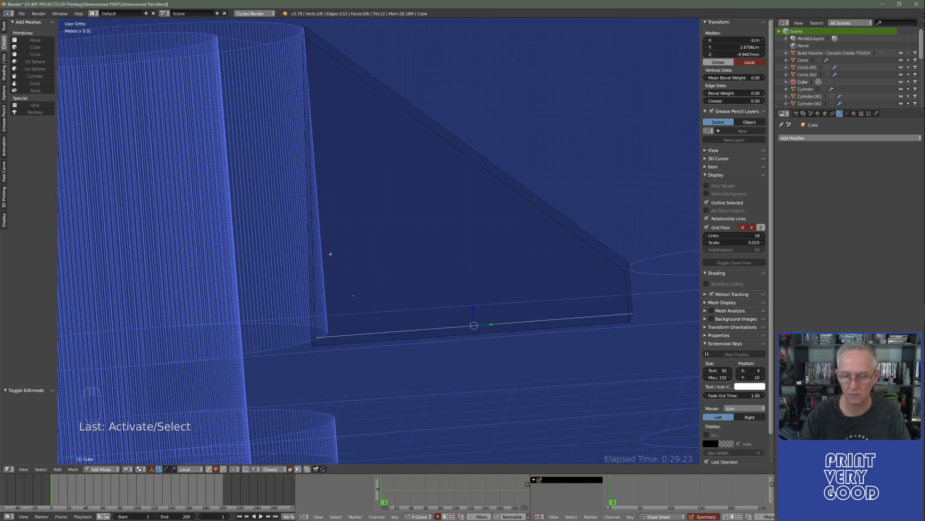
key(KP_3)
scroll(365, 316, up, 2)
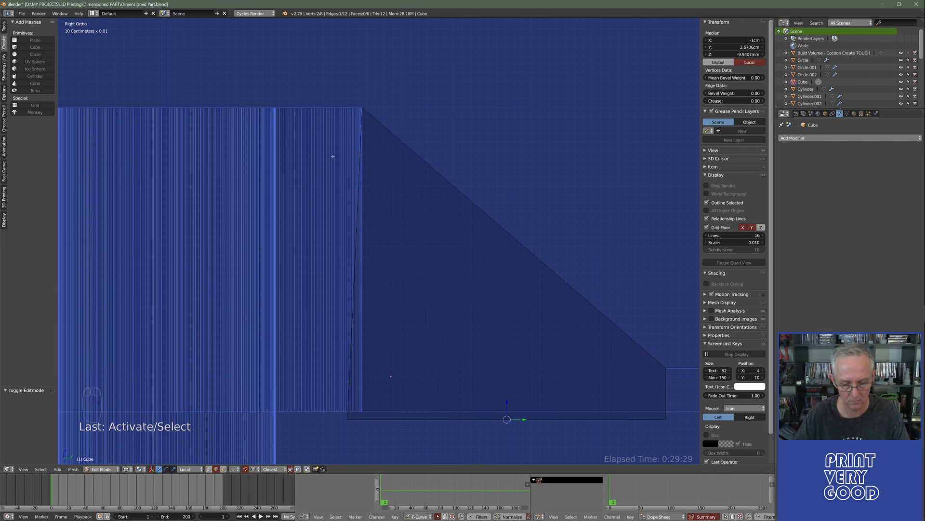
key(g)
key(y)
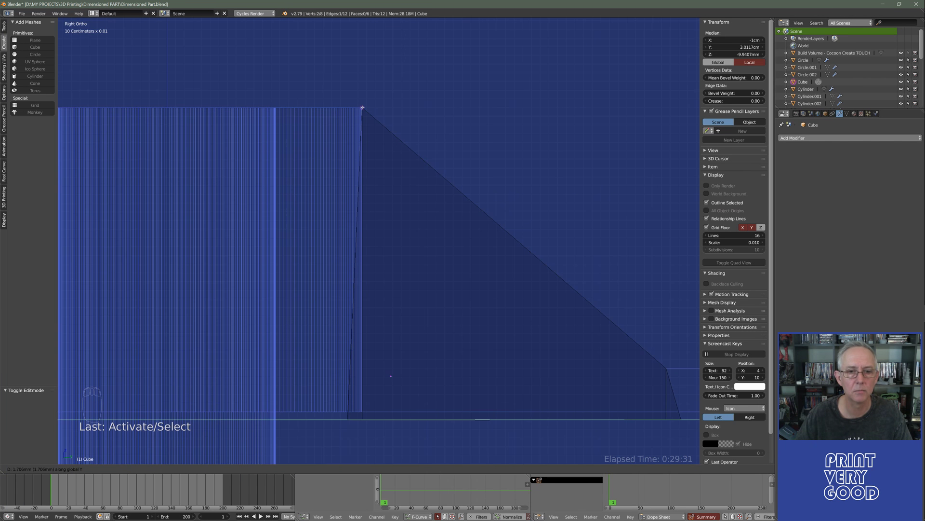
click(362, 311)
Select the rib's lower edge inside the large cylinder and move it along Y, snapped to the cylinder's outer rim.
middle_drag(362, 311, 363, 255)
right_click(342, 342)
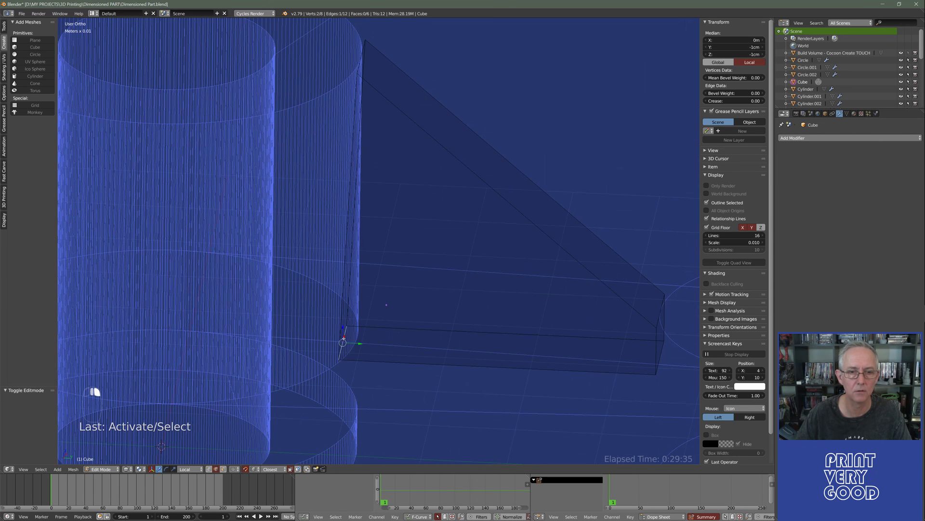
key(ctrl+KP_3)
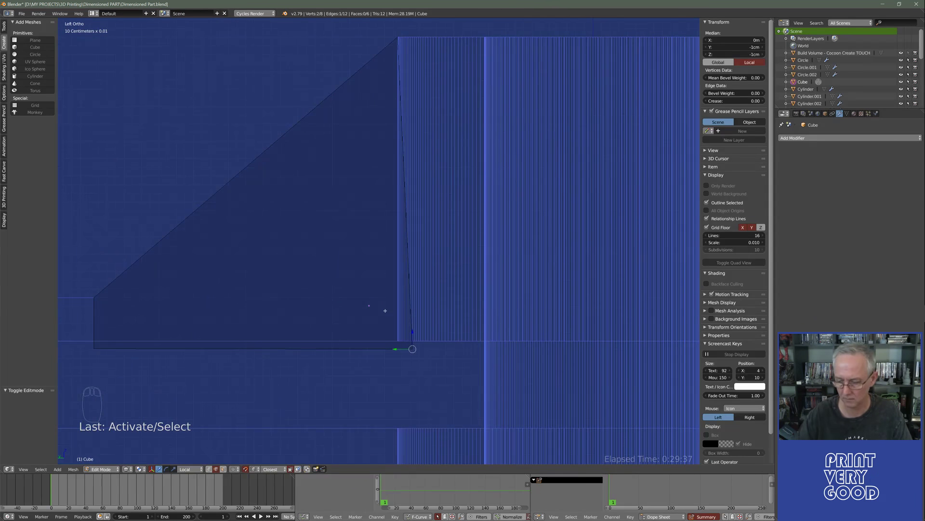
key(KP_3)
shift+middle_drag(382, 248, 397, 292)
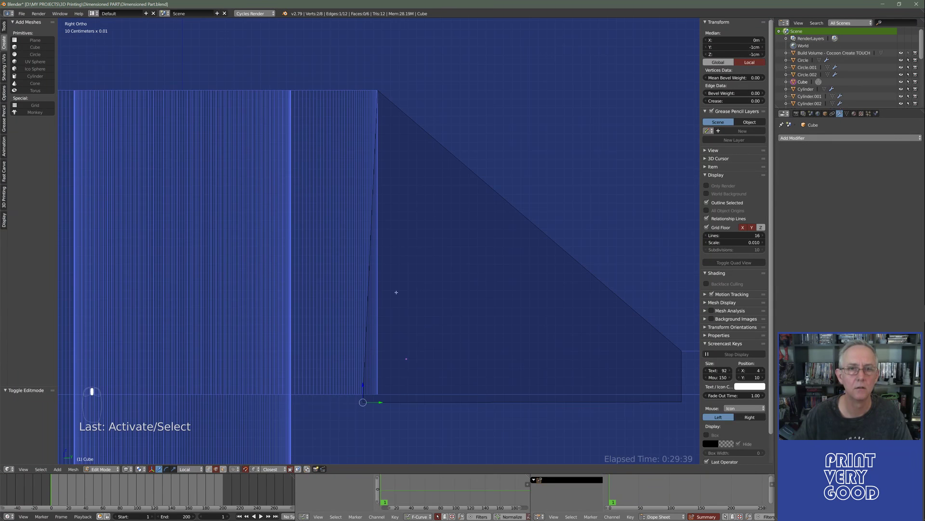
key(g)
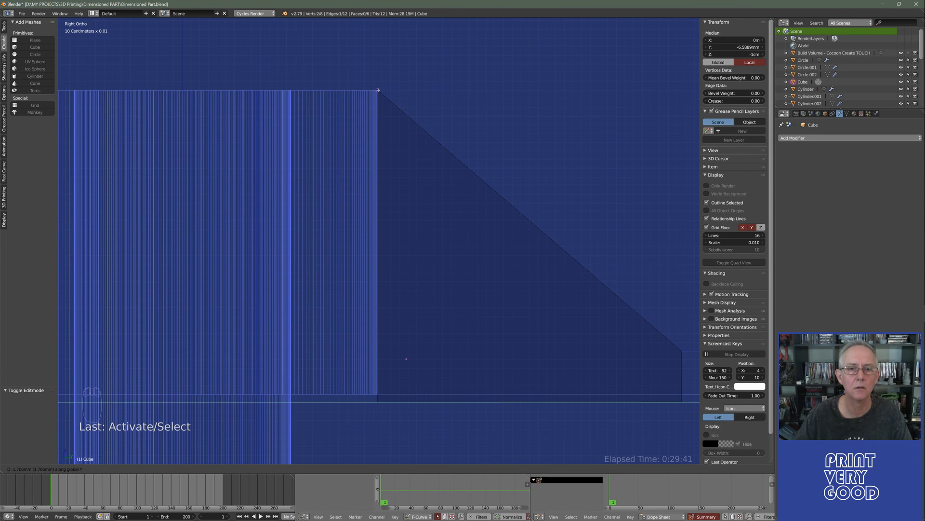
click(378, 90)
Select the rib's lower edge at the slotted end and move it along Y, snapped in line with the slotted end's upper rim.
scroll(452, 256, down, 4)
mouse_move(452, 256)
middle_down()
mouse_move(313, 325)
mouse_move(313, 340)
mouse_move(431, 276)
mouse_move(414, 261)
middle_up()
key(z)
key(z)
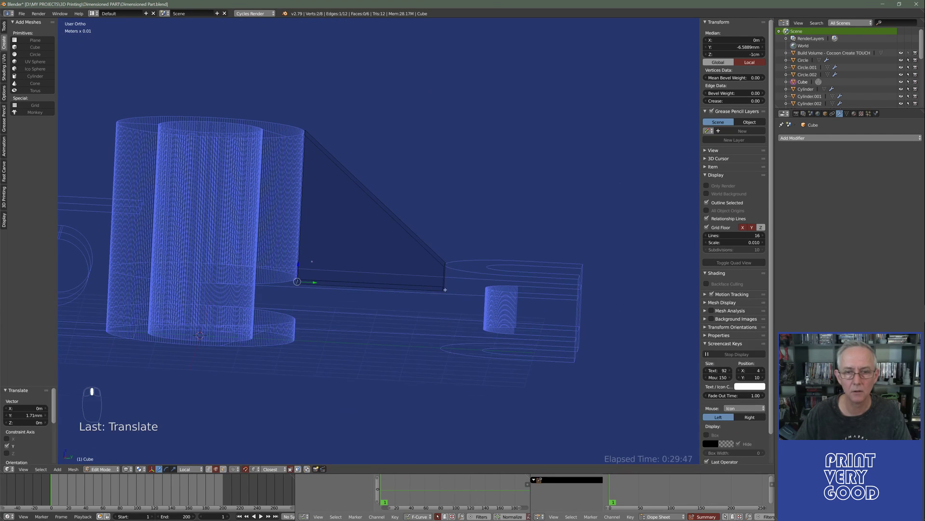
middle_drag(445, 290, 433, 299)
right_click(434, 300)
key(KP_3)
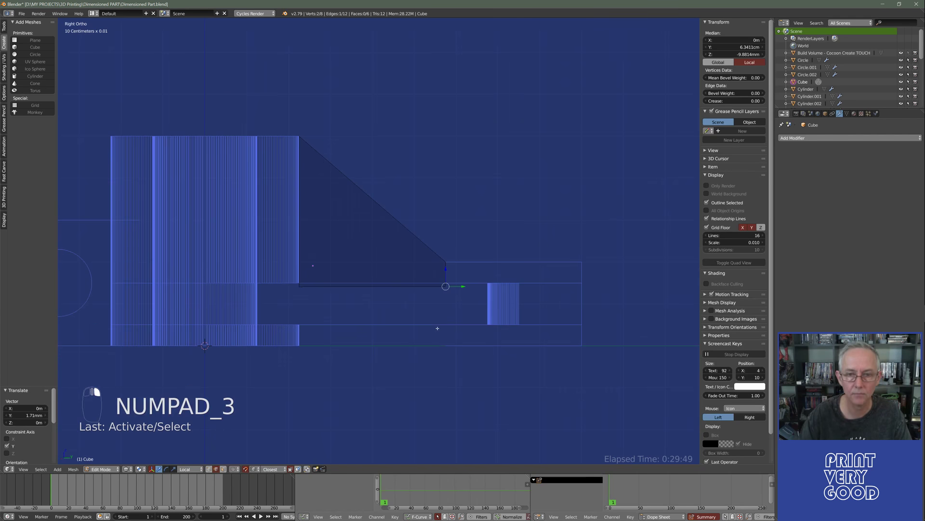
scroll(426, 306, up, 1)
scroll(426, 306, up, 3)
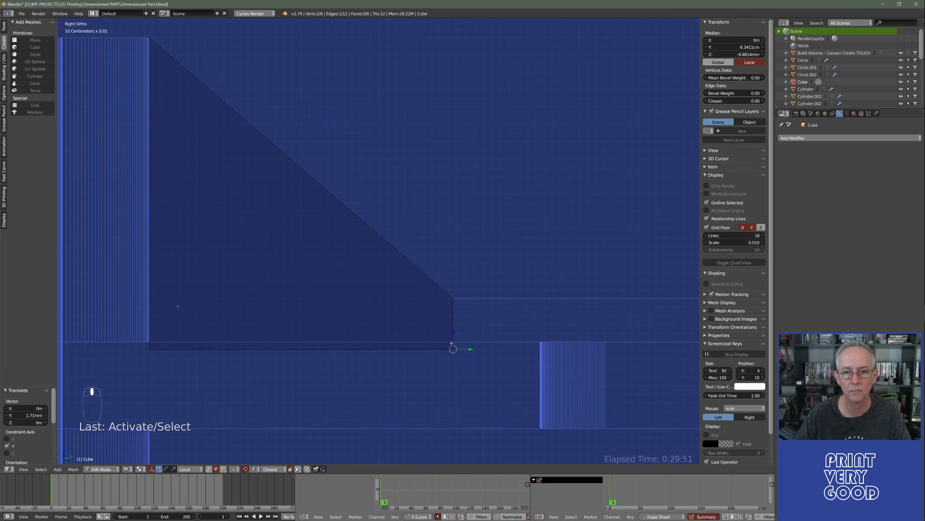
shift+middle_drag(432, 321, 398, 280)
key(g)
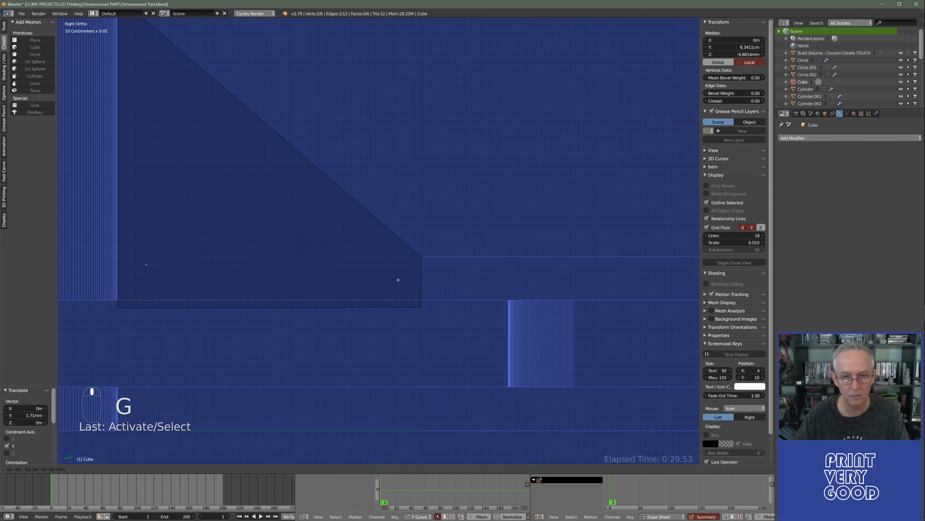
click(421, 256)
Extrude the rib's small vertical end face into the slotted end and return to Object Mode.
middle_drag(435, 323, 382, 339)
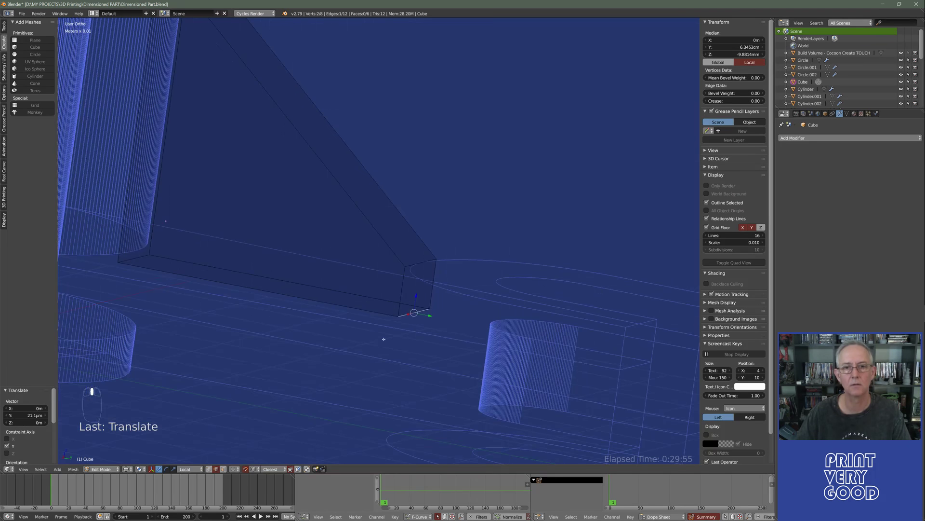
right_click(413, 310)
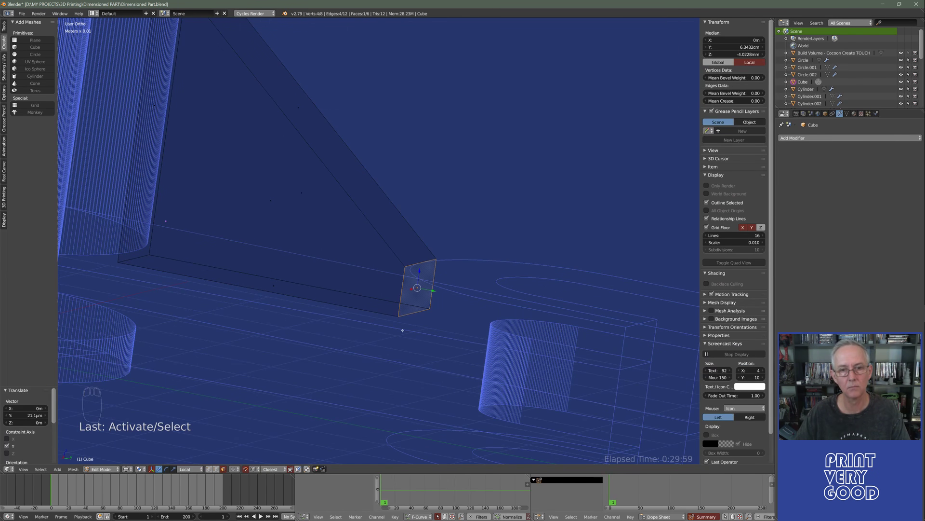
key(z)
key(e)
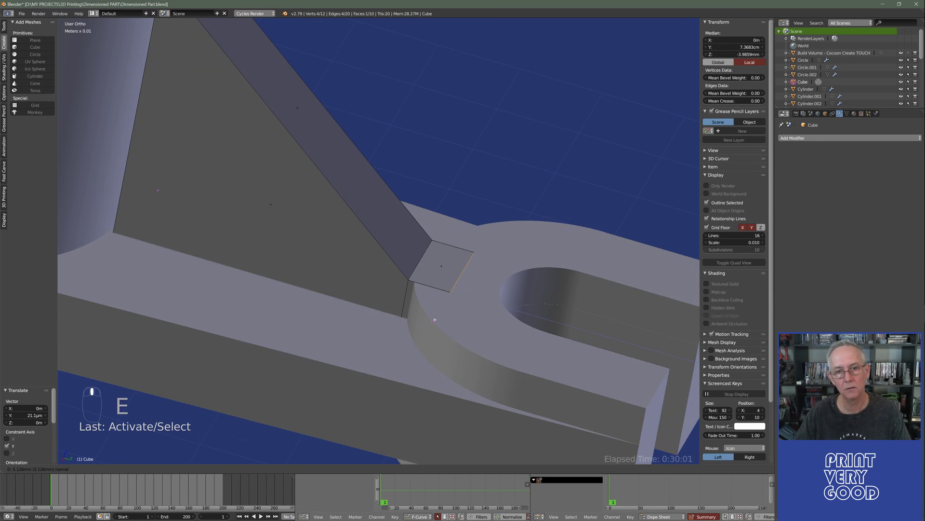
click(422, 313)
middle_drag(421, 313, 304, 293)
key(Tab)
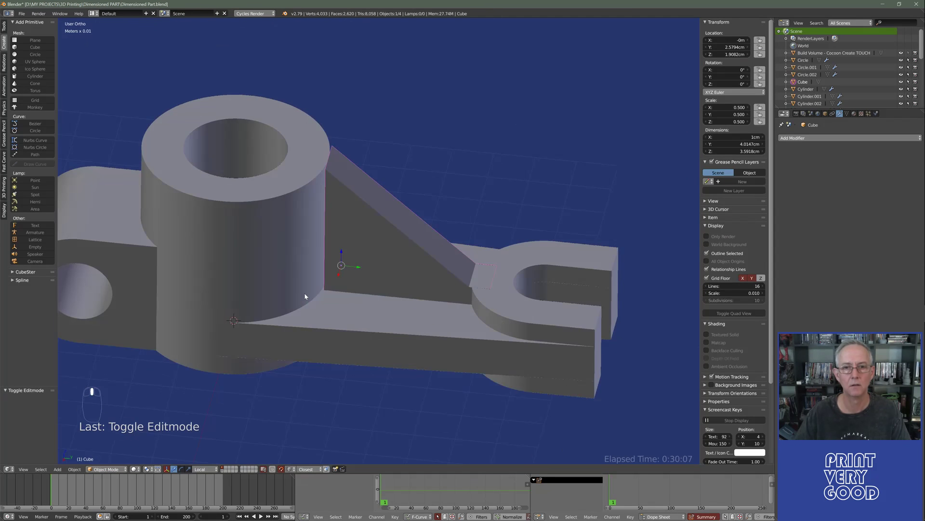
Compare the rib's junction with the slotted end against the technical drawing.
scroll(508, 296, up, 6)
scroll(389, 287, down, 4)
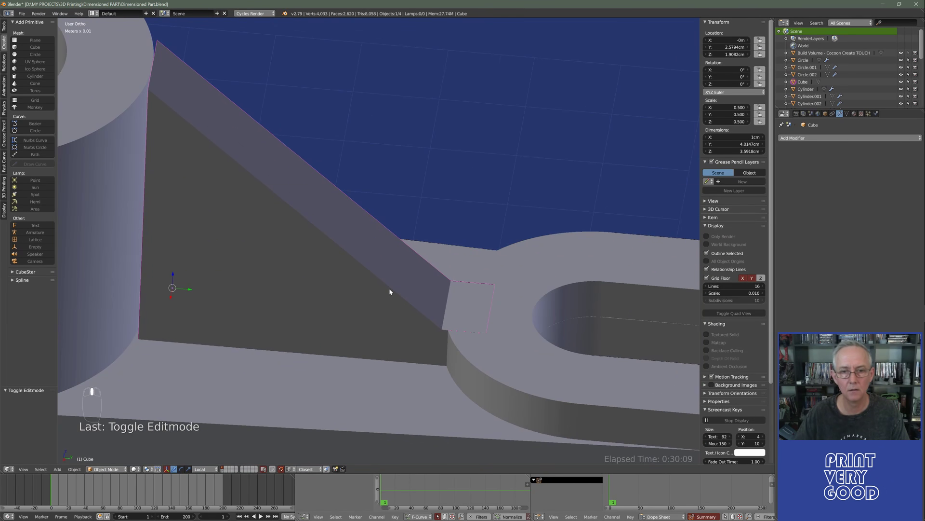
key(alt+Tab)
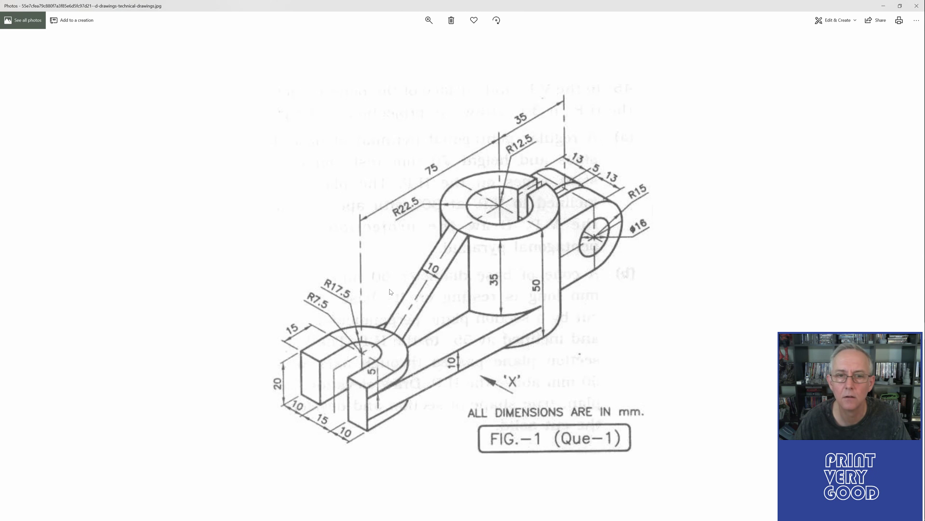
key(alt+Tab)
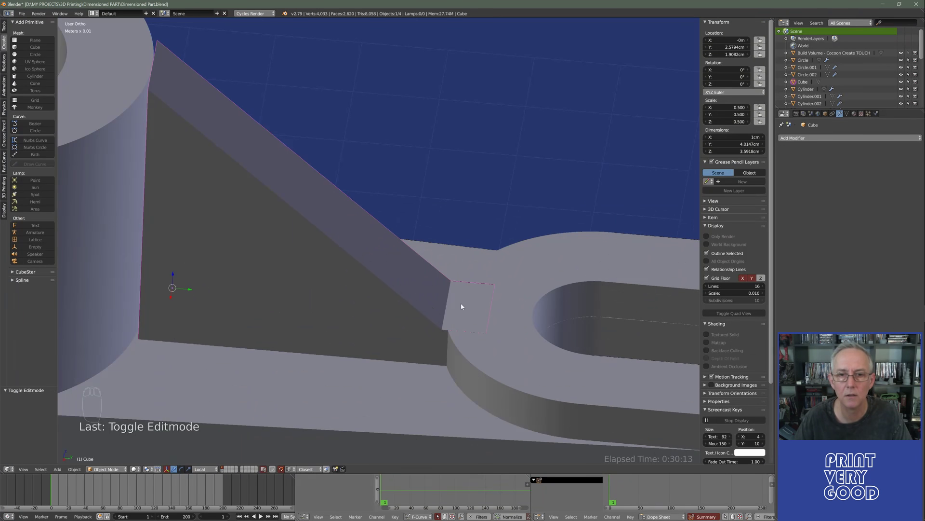
middle_drag(458, 305, 439, 307)
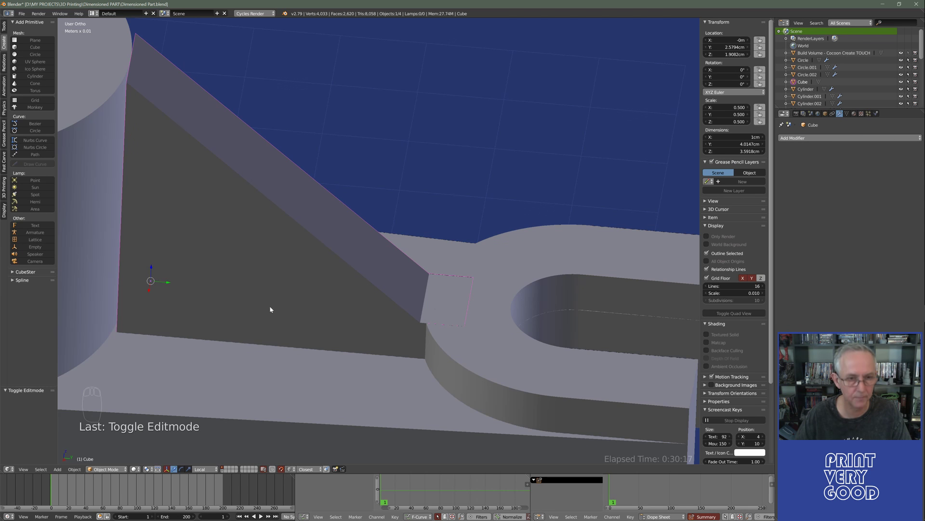
middle_drag(178, 214, 163, 208)
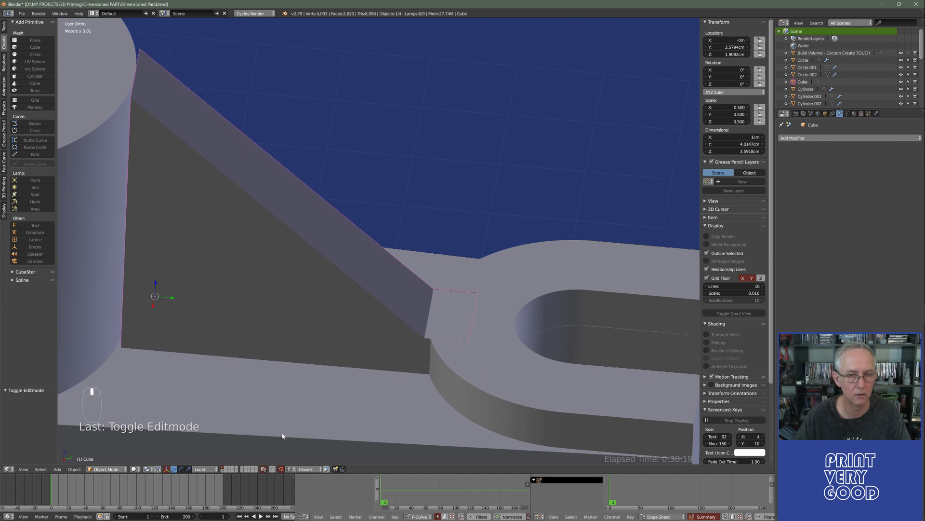
Select the edge loop where the rib meets the slotted end and move it about 0.73 mm along Y.
key(Tab)
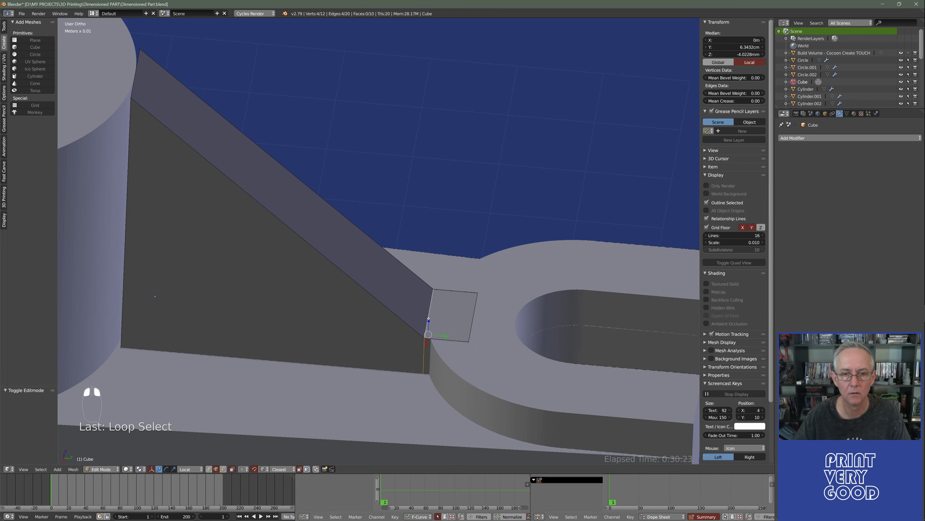
scroll(439, 335, up, 4)
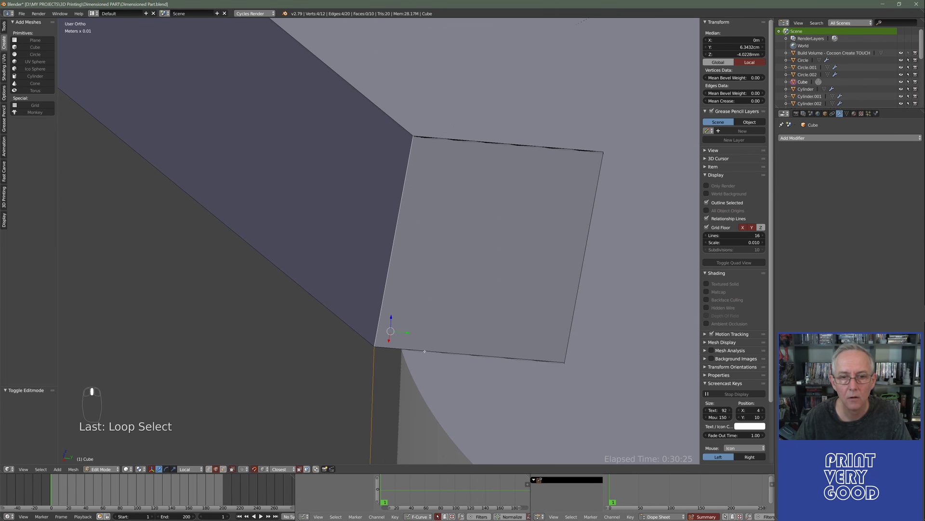
key(z)
drag(407, 333, 435, 336)
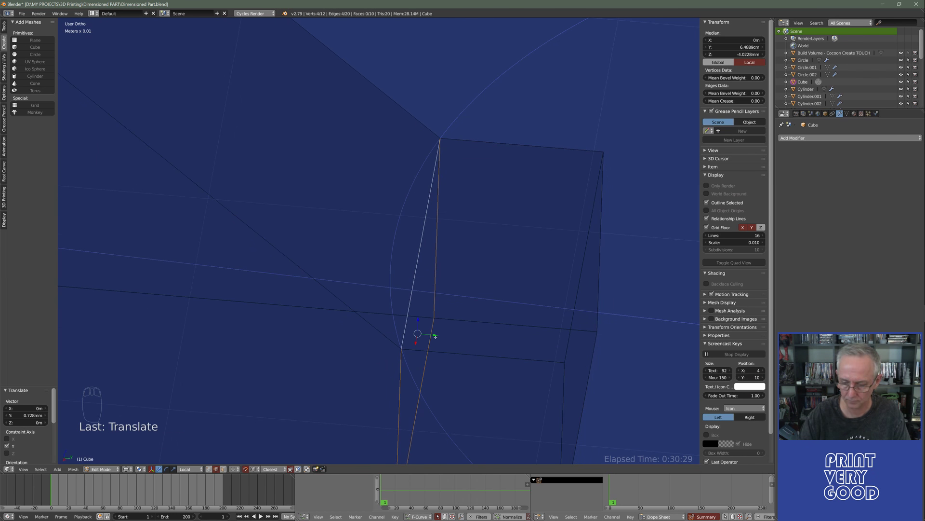
Flatten the selected edge loop by scaling it to 0 along Y in the top view.
key(KP_7)
key(KP_Decimal)
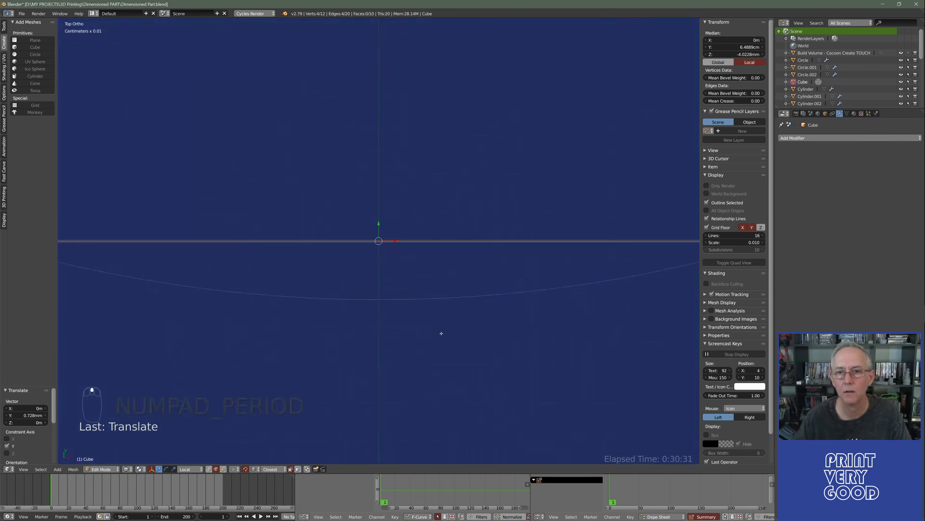
scroll(375, 300, down, 1)
key(s)
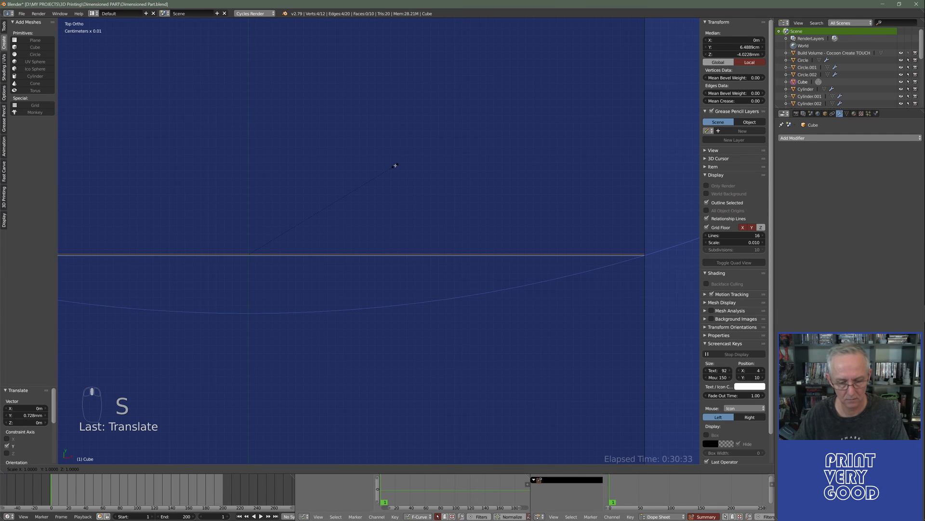
key(0)
key(Return)
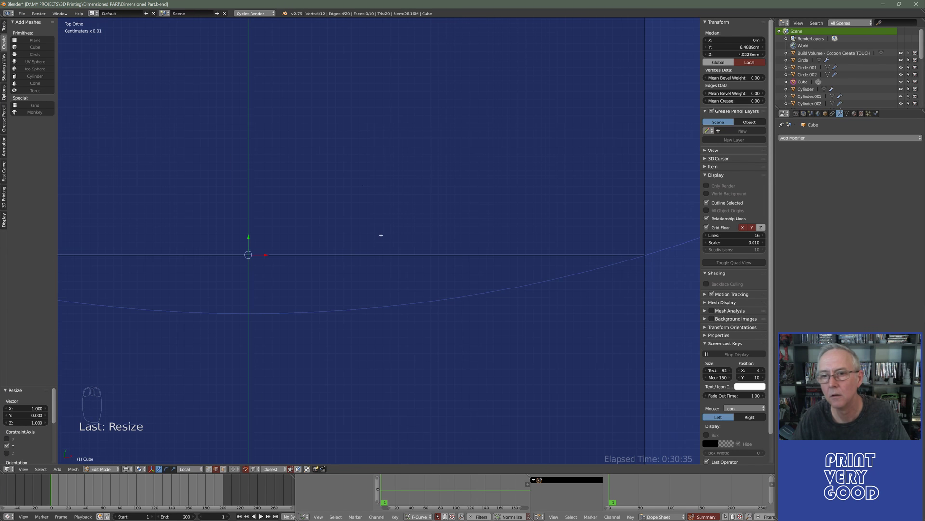
Fine-tune the flattened loop along Y so its corner meets the slotted end's circular rim.
scroll(313, 198, up, 6)
scroll(452, 191, up, 4)
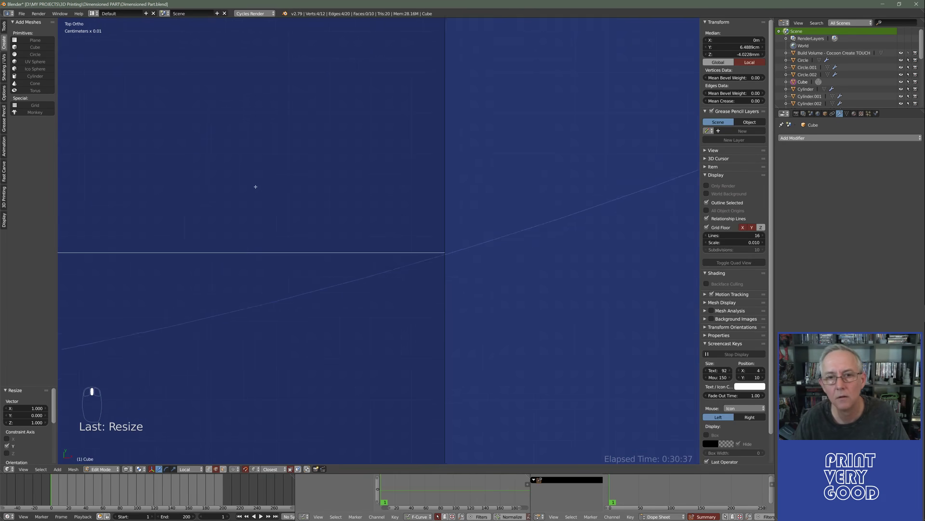
key(g)
key(y)
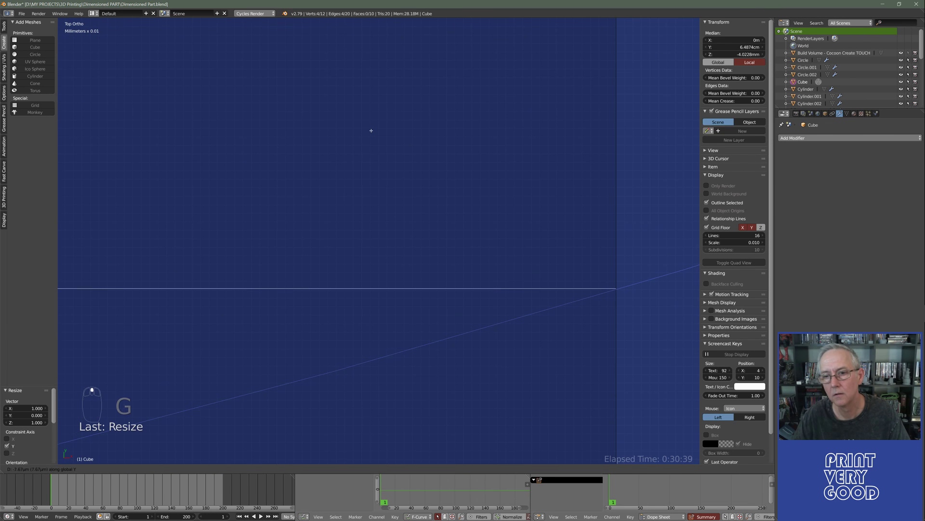
click(371, 131)
scroll(392, 207, down, 3)
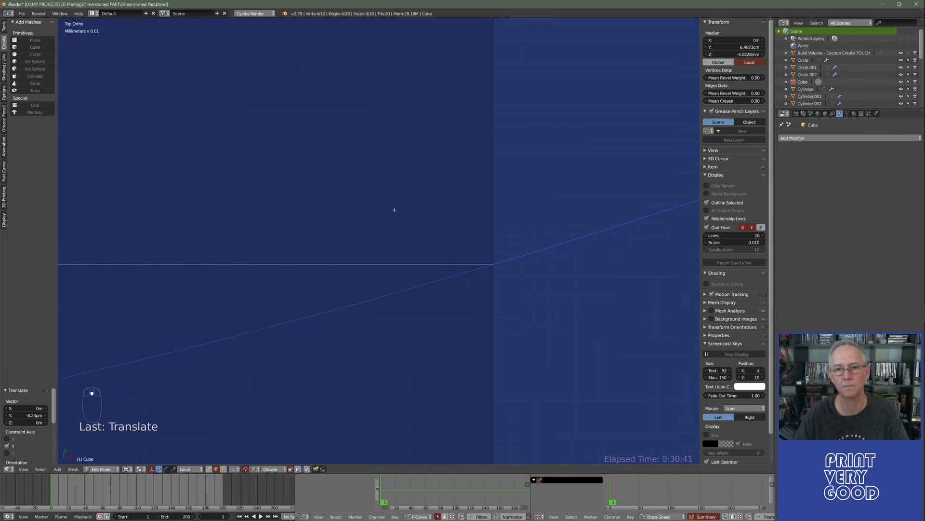
key(z)
scroll(480, 204, down, 10)
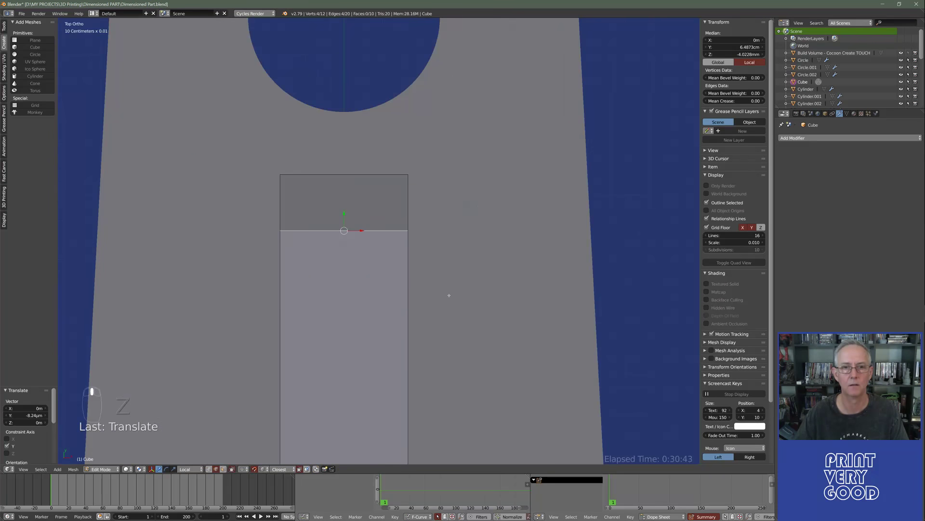
mouse_move(448, 294)
middle_down()
mouse_move(228, 223)
mouse_move(480, 246)
mouse_move(247, 236)
mouse_move(491, 217)
mouse_move(290, 192)
mouse_move(433, 245)
middle_up()
Select the rib's face at the large cylinder and move it about 0.57 mm along Y until its corners reach the outer rim.
middle_drag(266, 217, 314, 405)
key(z)
scroll(447, 320, down, 4)
click(222, 469)
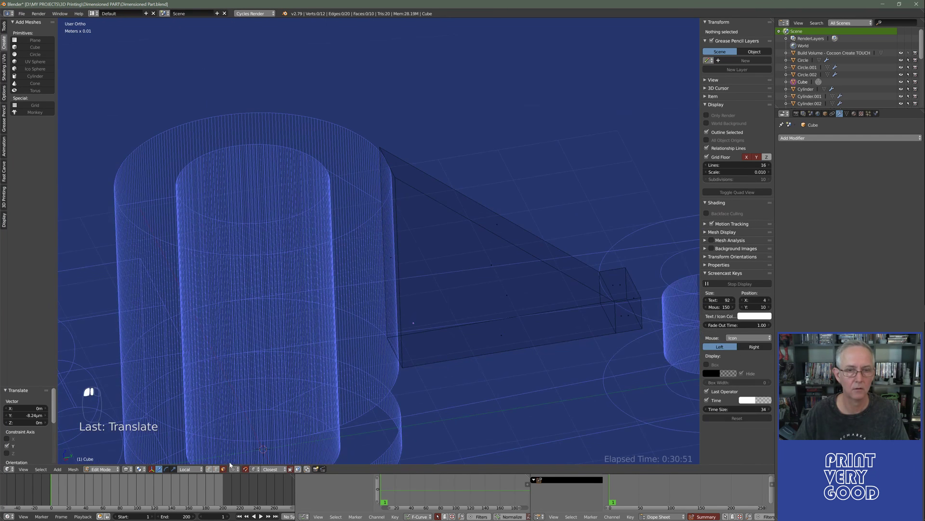
right_click(392, 256)
middle_drag(405, 256, 477, 221)
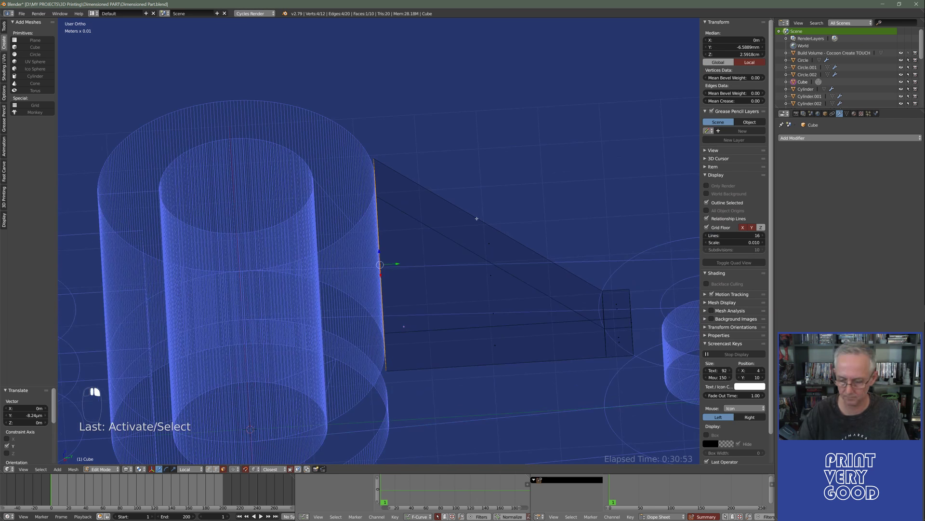
key(KP_7)
scroll(473, 219, up, 4)
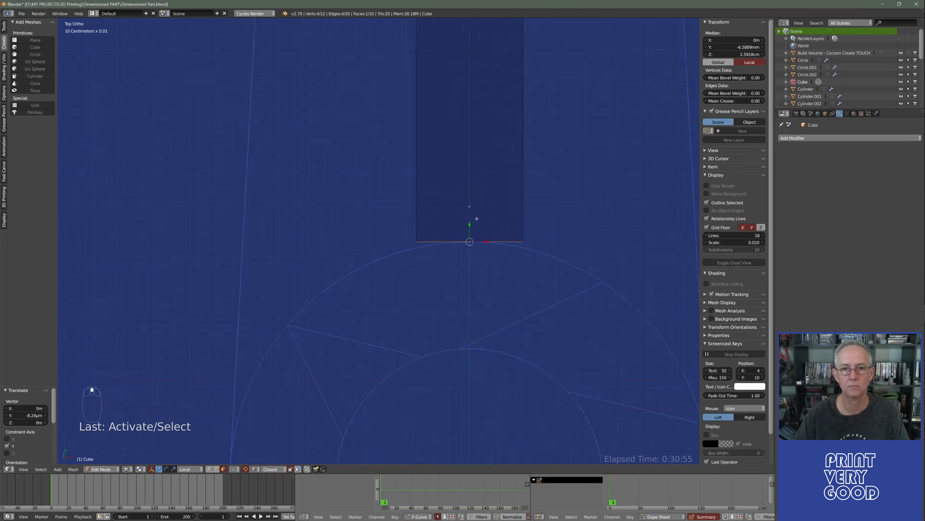
shift+middle_drag(462, 210, 386, 196)
scroll(390, 205, up, 6)
shift+middle_drag(481, 135, 378, 250)
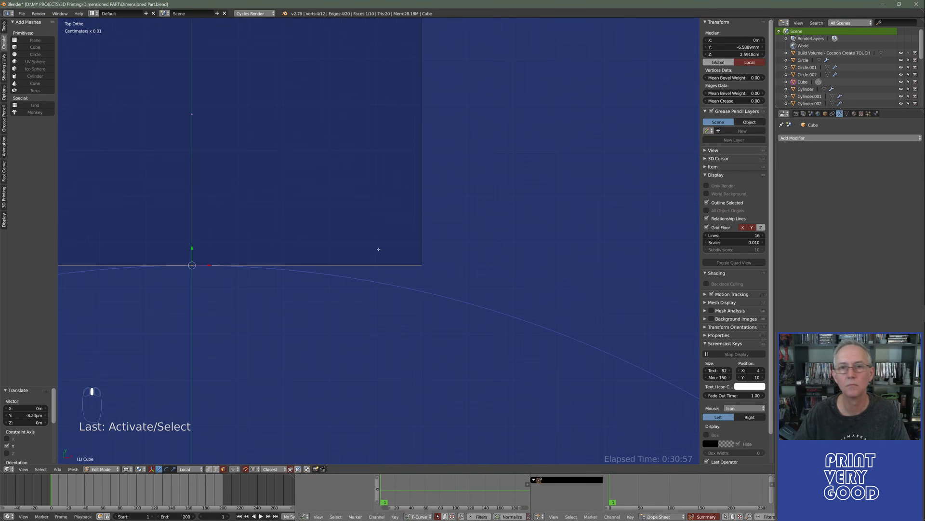
scroll(378, 249, up, 5)
scroll(379, 249, up, 5)
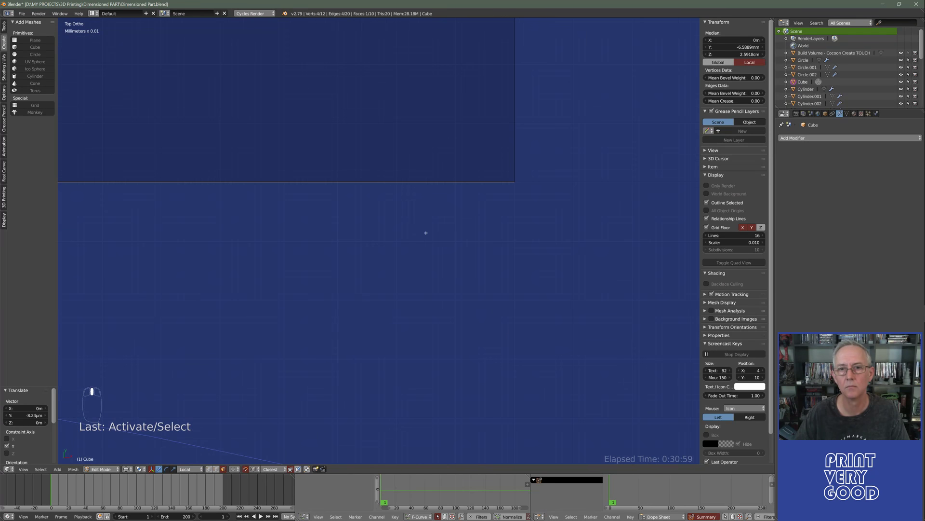
shift+middle_drag(433, 239, 389, 160)
key(g)
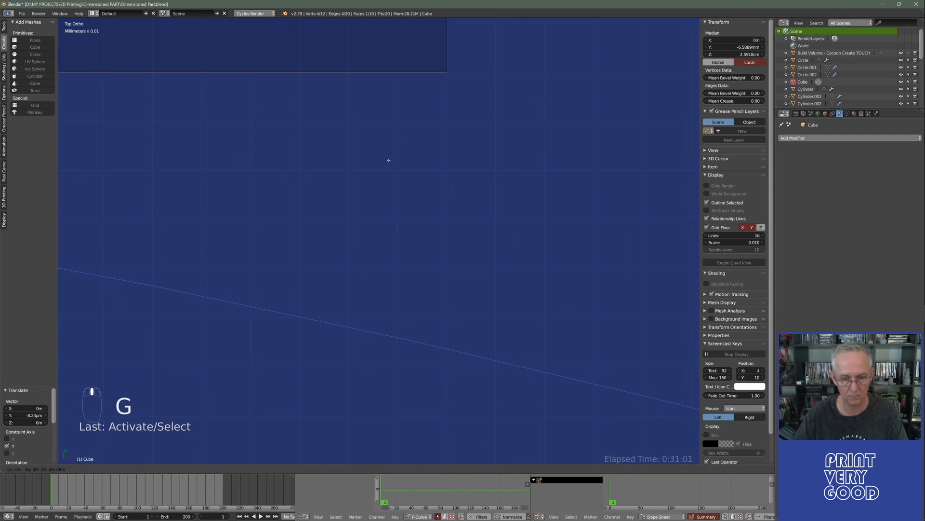
click(399, 437)
Nudge the face at the cylinder about 1.19 µm along Y to line its corner up exactly with the rim.
scroll(371, 213, down, 4)
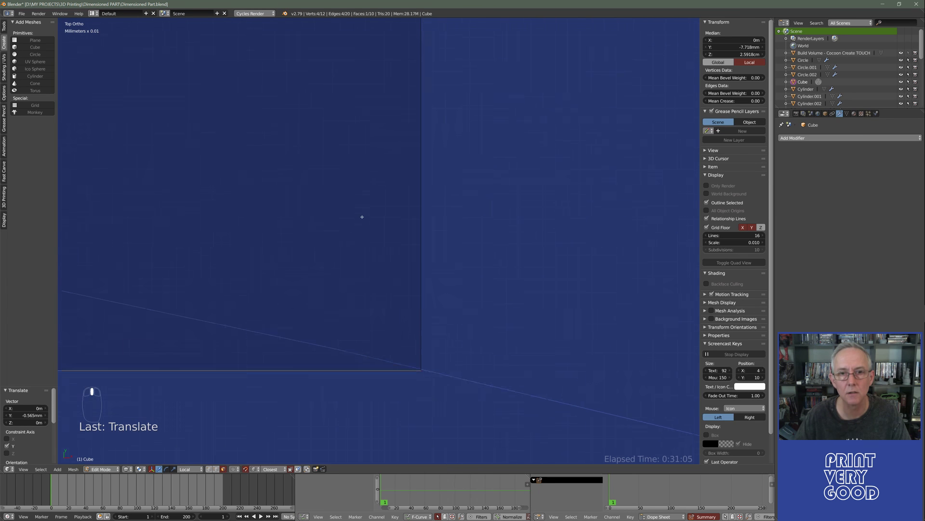
scroll(357, 217, up, 3)
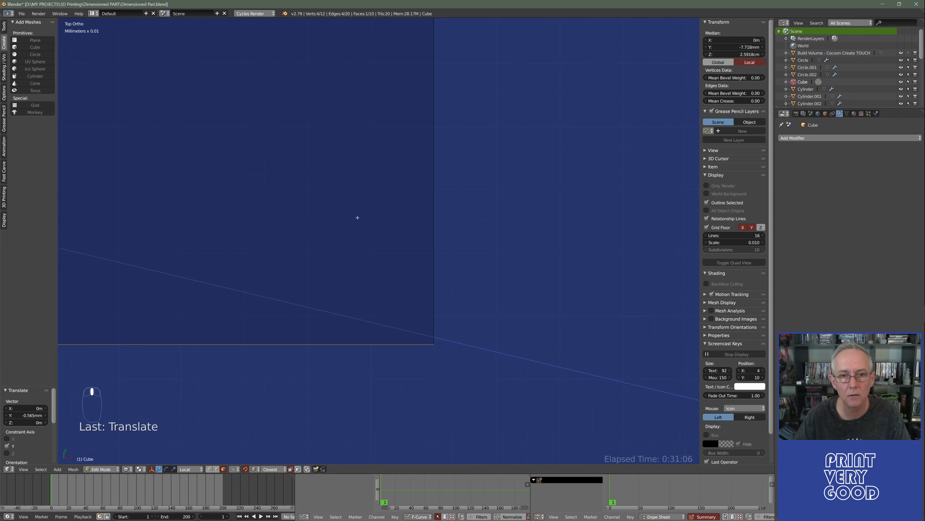
click(486, 275)
scroll(486, 278, down, 12)
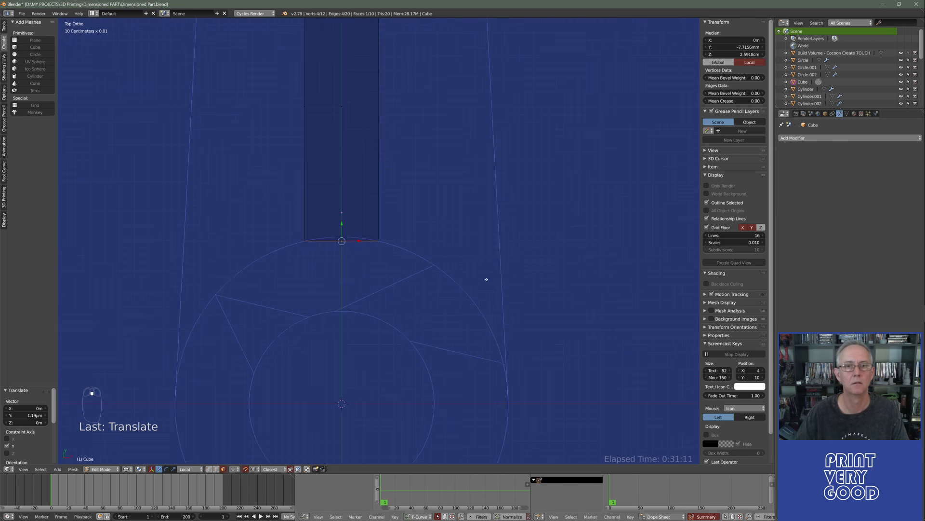
Extrude the rib's cylinder-side face about 3.83 mm into the cylinder wall and return to Object Mode.
middle_drag(487, 279, 412, 209)
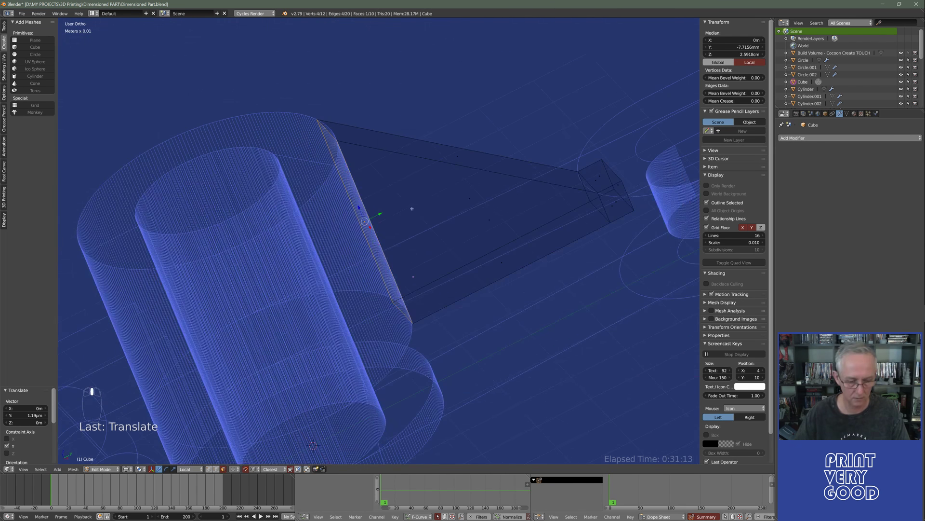
key(e)
click(391, 215)
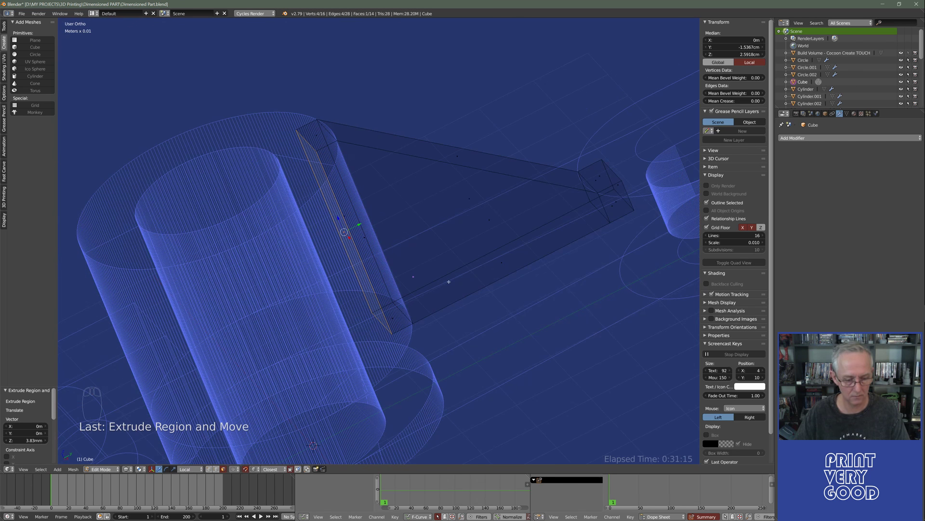
key(z)
middle_drag(449, 282, 402, 344)
key(Tab)
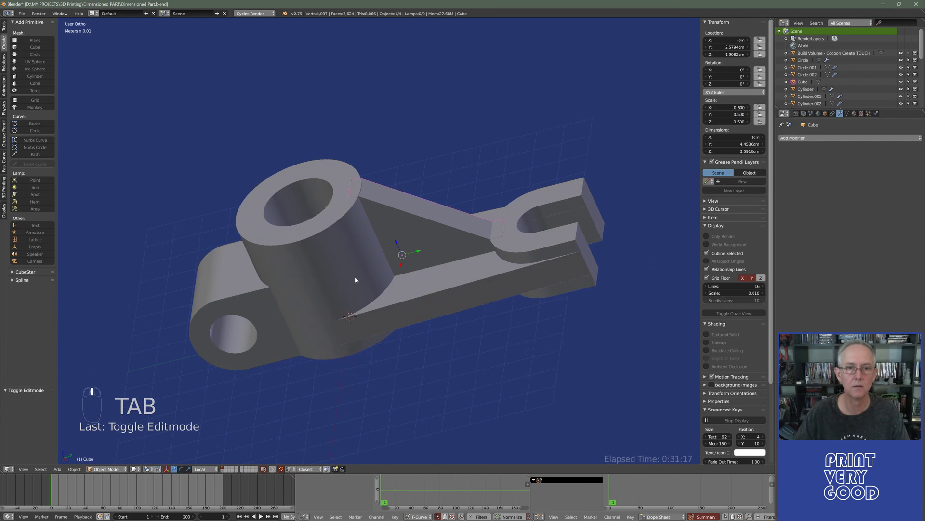
Examine both ends of the rib from several sides and compare the bracket with the technical drawing.
middle_drag(356, 279, 367, 295)
scroll(327, 298, up, 5)
scroll(328, 297, down, 6)
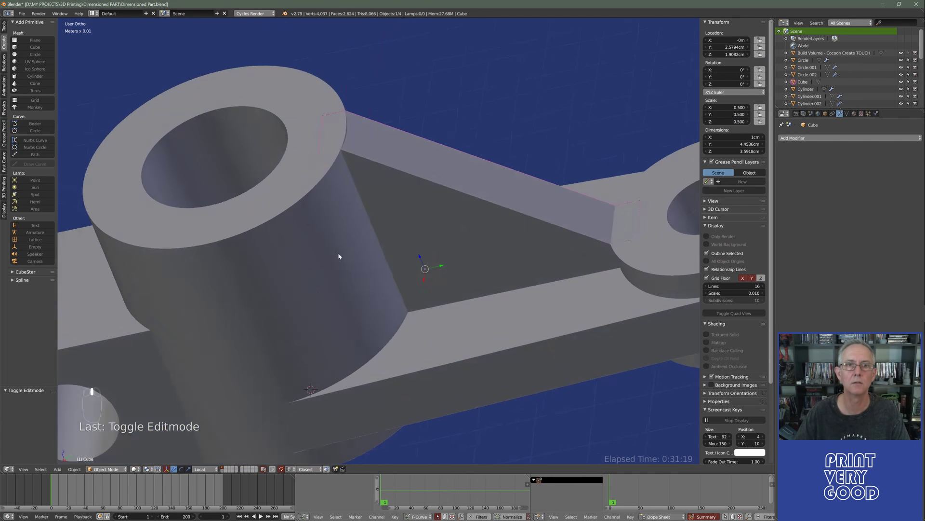
middle_drag(502, 277, 358, 291)
scroll(357, 291, down, 3)
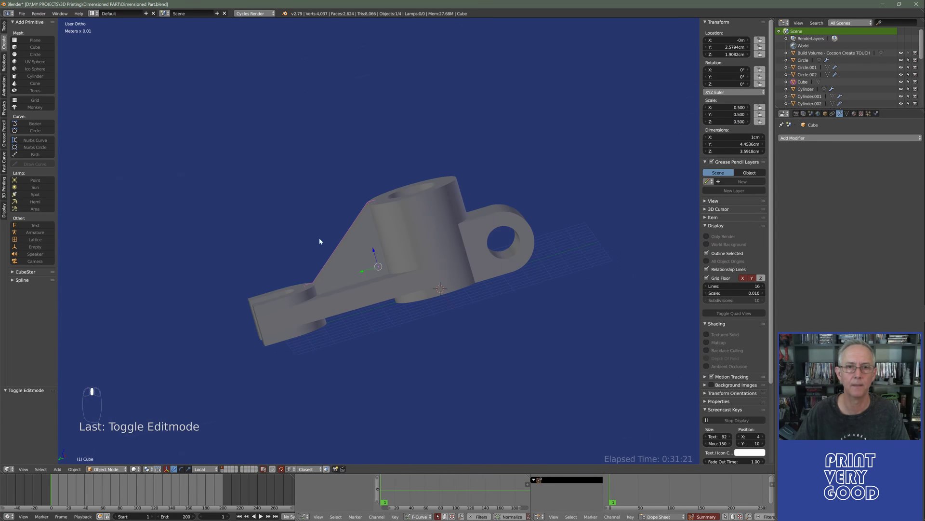
middle_drag(320, 241, 400, 303)
key(alt+Tab)
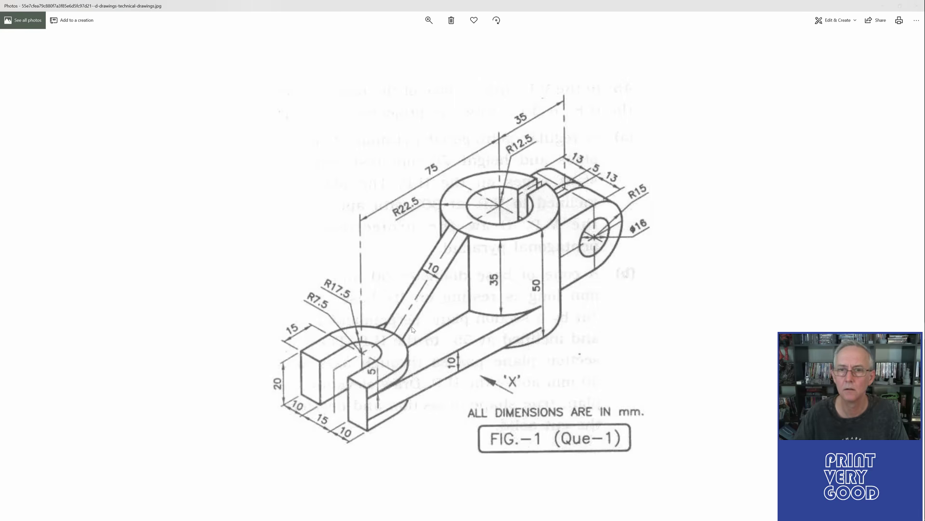
key(alt+Tab)
middle_drag(392, 343, 392, 310)
scroll(334, 361, up, 3)
Save the bracket file, overwriting the existing version.
key(ctrl+s)
click(359, 298)
scroll(387, 236, up, 5)
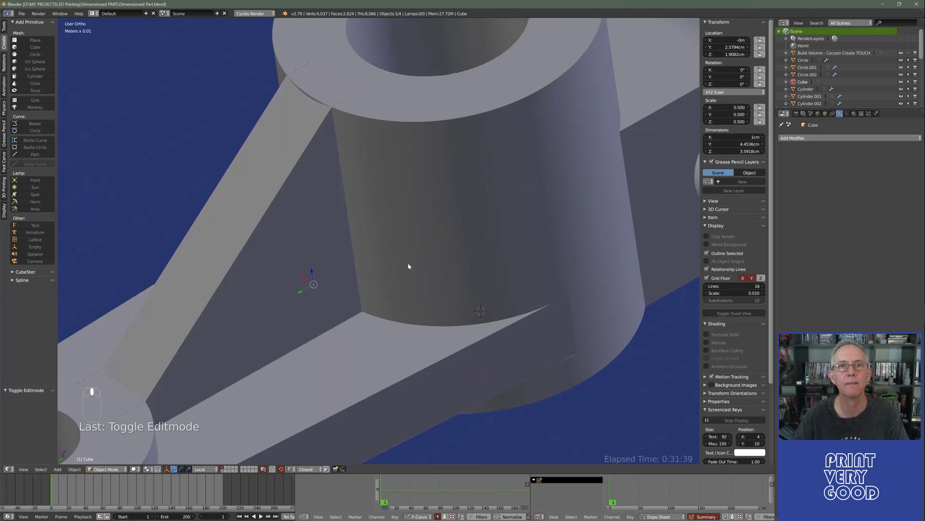
Open the large cylinder body in Edit Mode and loop-select the wall faces of its bore.
scroll(409, 265, down, 5)
middle_drag(483, 305, 434, 393)
scroll(411, 204, up, 4)
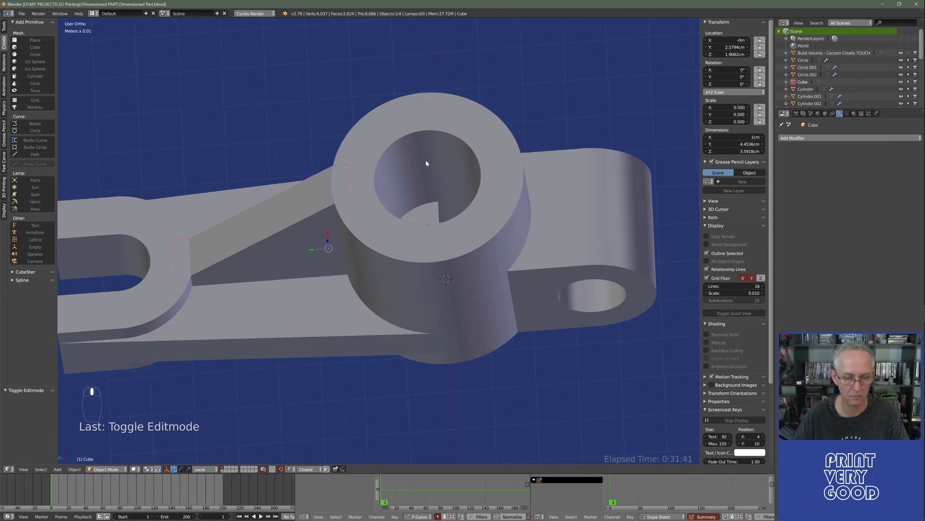
key(Tab)
key(Tab)
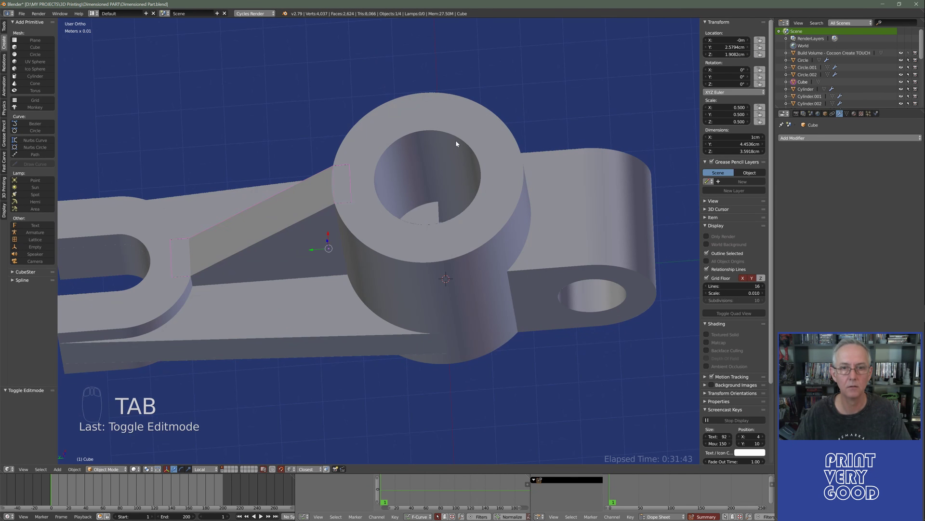
right_click(421, 235)
key(Tab)
alt+right_click(433, 182)
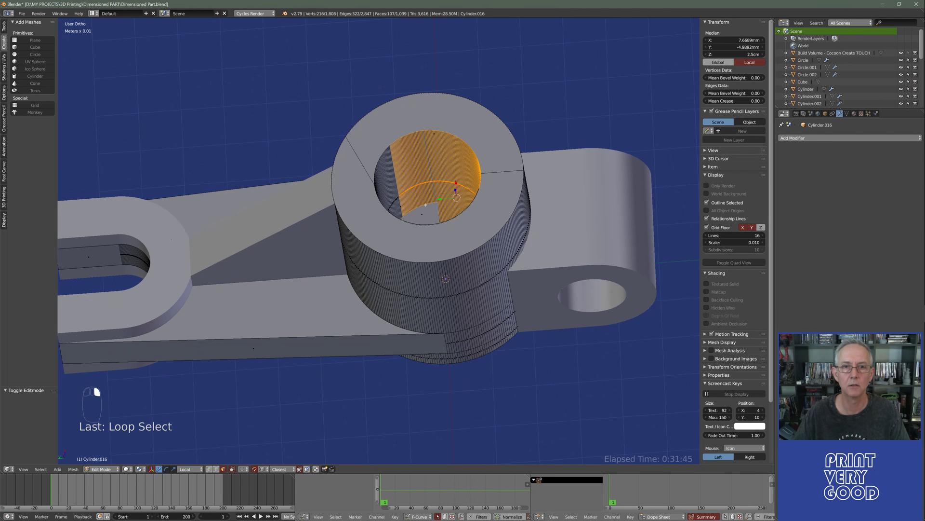
middle_drag(433, 182, 396, 241)
alt+shift+right_click(391, 247)
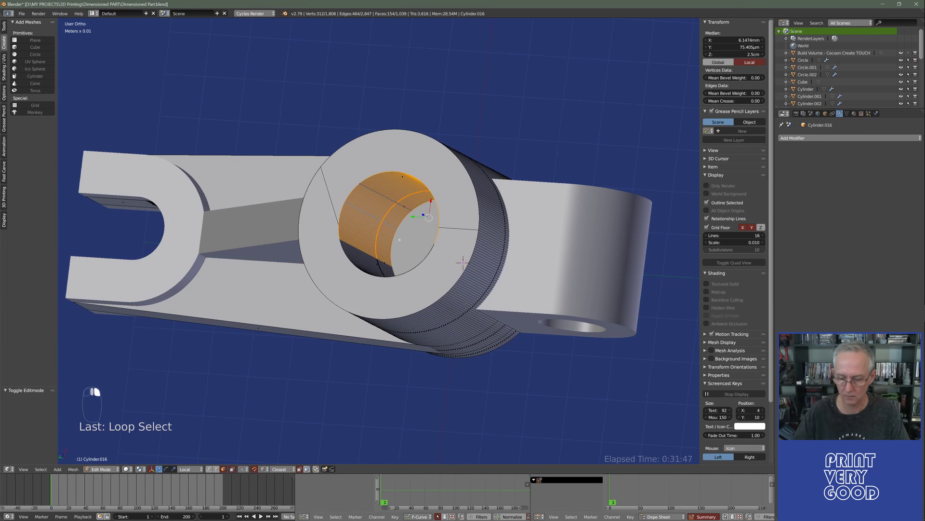
Circle-select all vertices of the bore's wall in the top wireframe view, then return to Object Mode.
key(KP_7)
key(KP_Decimal)
key(z)
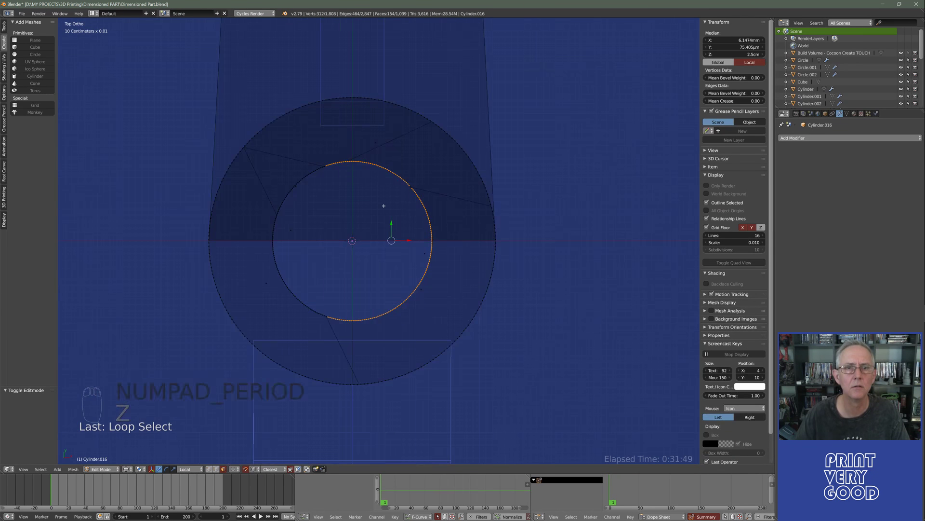
scroll(384, 206, up, 2)
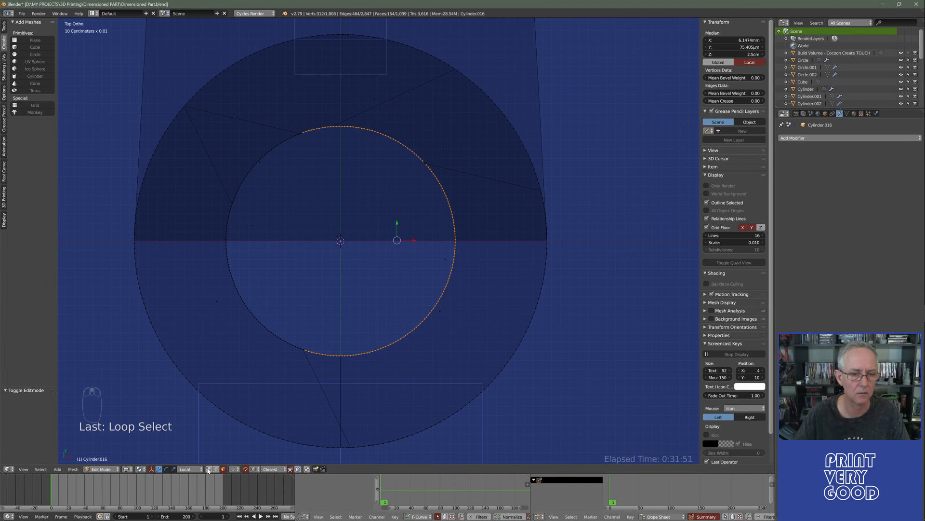
key(a)
key(c)
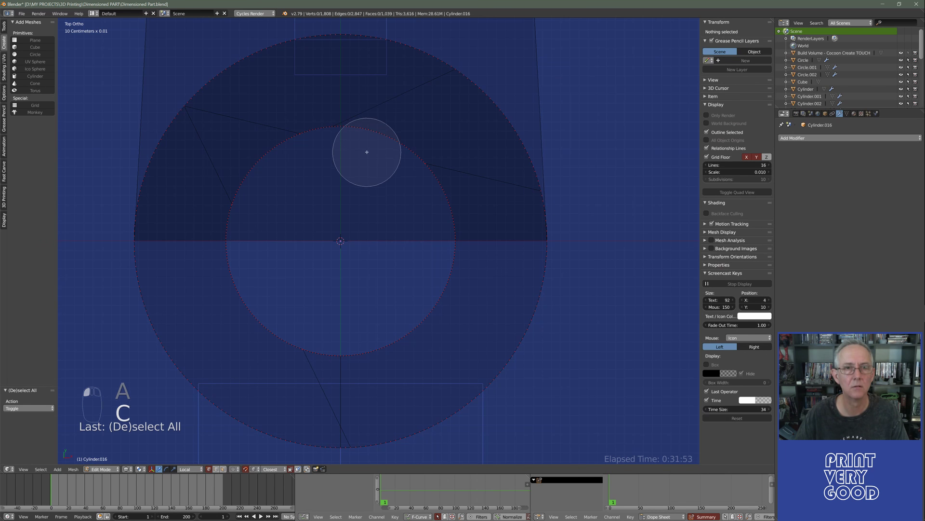
mouse_move(366, 151)
mouse_down()
mouse_move(306, 151)
mouse_move(246, 222)
mouse_move(264, 316)
mouse_move(374, 334)
mouse_move(442, 212)
mouse_move(364, 148)
mouse_up()
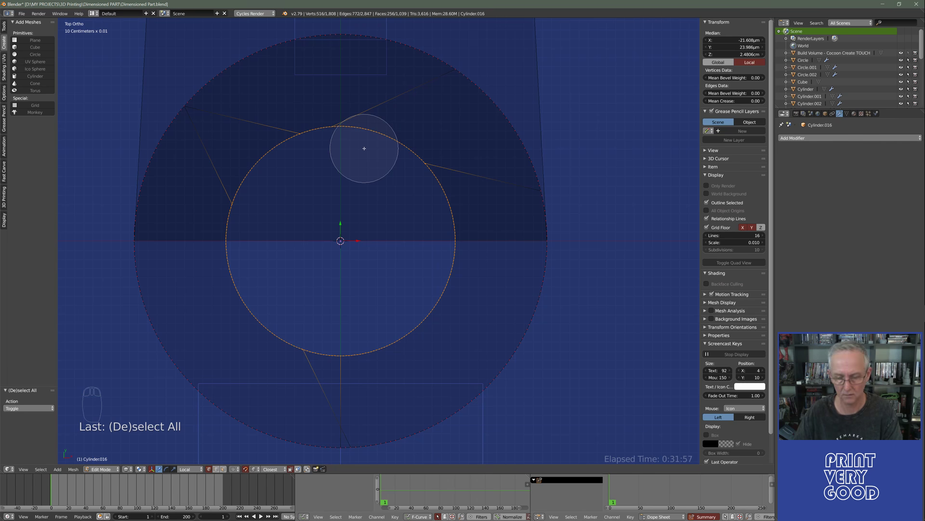
right_click(364, 148)
mouse_move(405, 238)
middle_down()
mouse_move(385, 250)
mouse_move(395, 265)
middle_up()
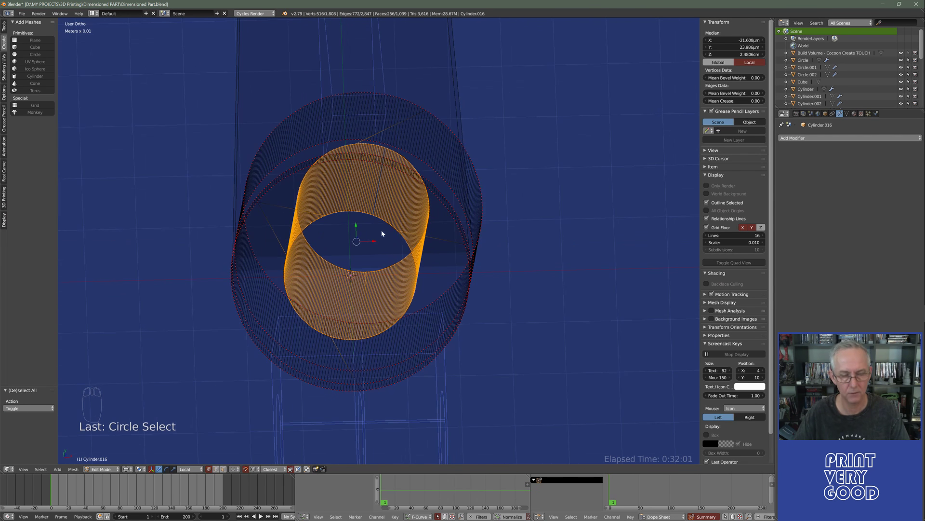
key(Tab)
Check the bore radius in the drawing and add a 256-vertex cylinder with a 12.5 mm radius and 6 cm depth at the origin.
middle_drag(391, 245, 400, 250)
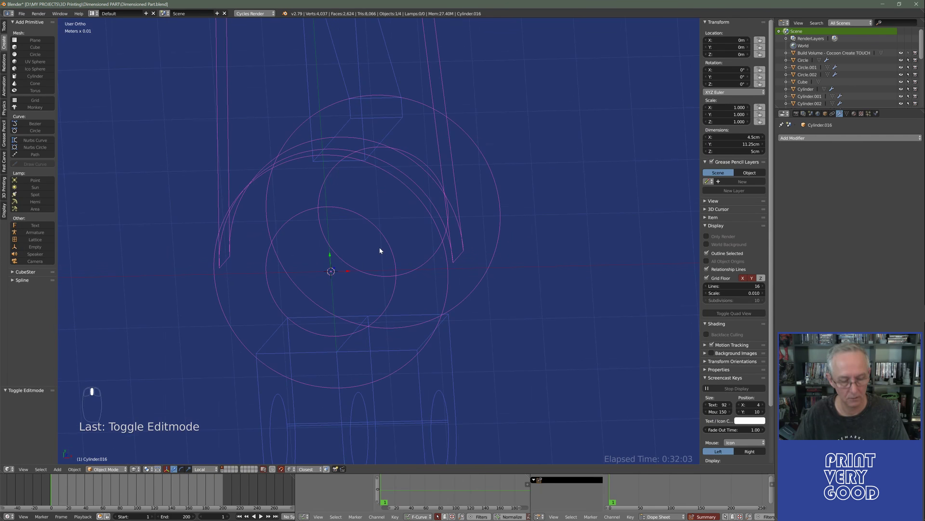
key(alt+Tab)
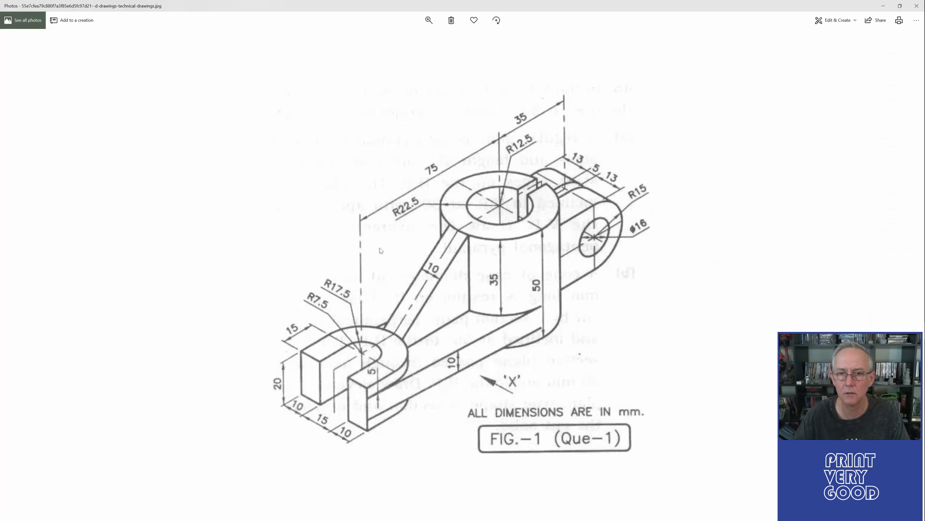
key(alt+Tab)
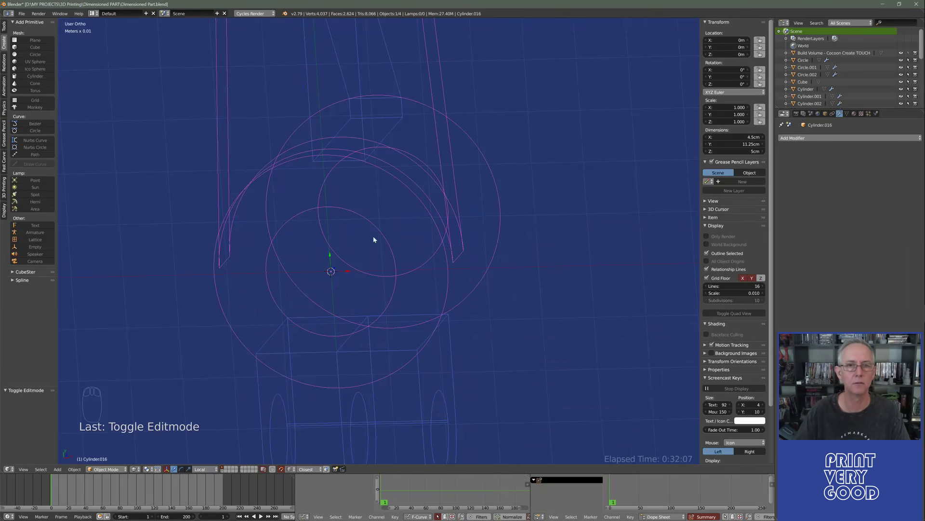
middle_drag(373, 235, 367, 244)
key(shift+a)
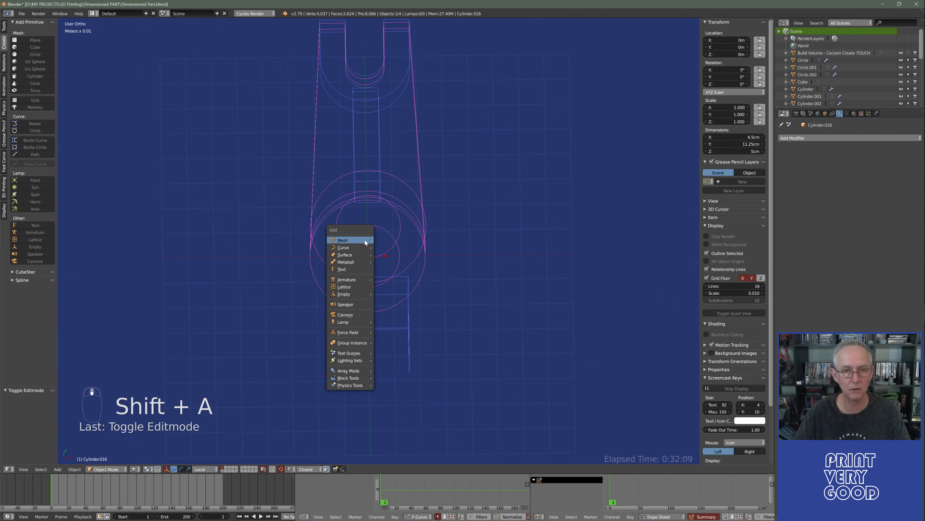
mouse_move(365, 242)
click(393, 276)
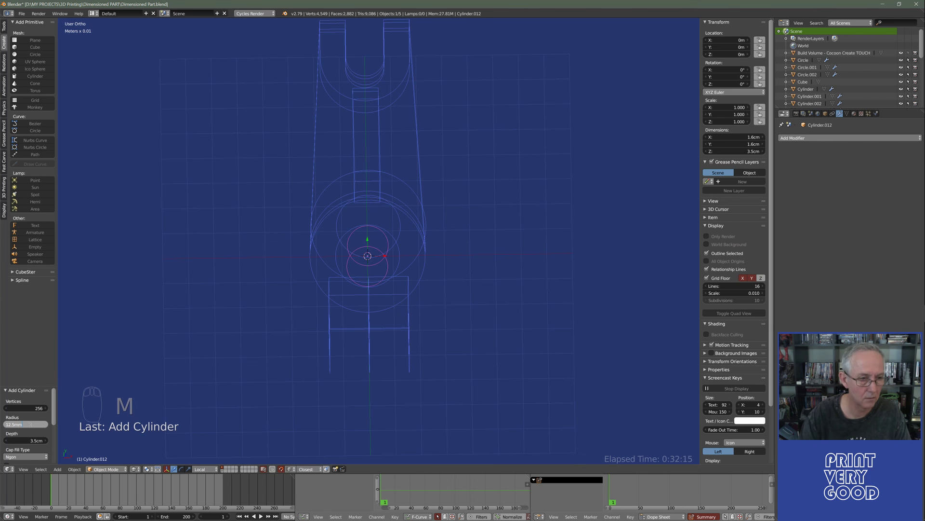
click(30, 424)
text(12.5mm)
key(Tab)
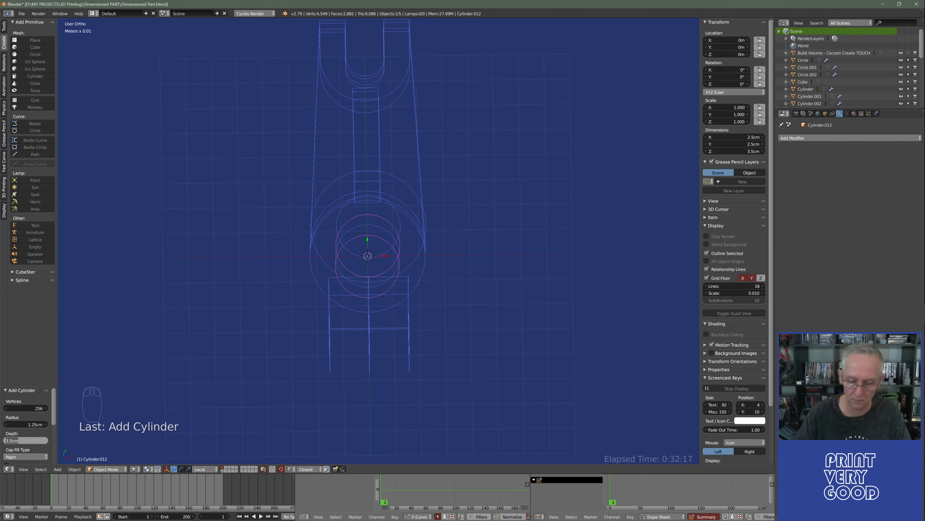
key(Return)
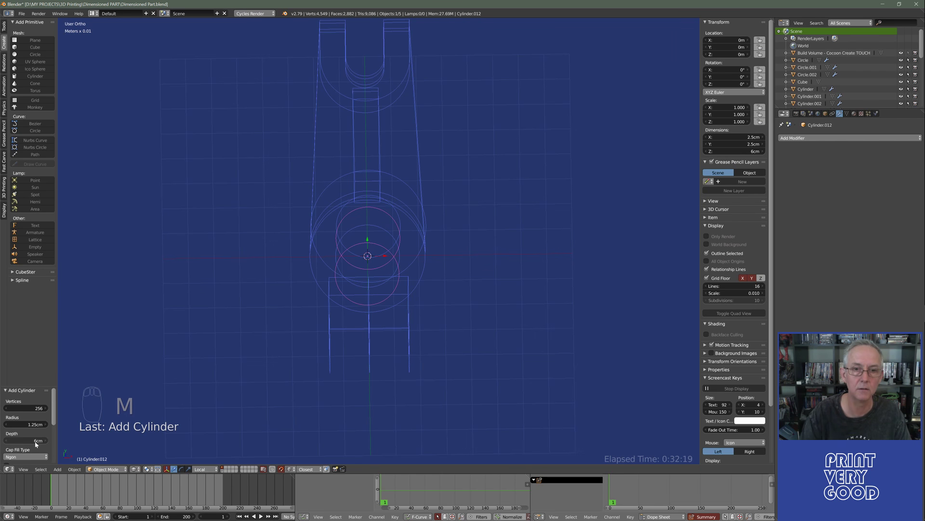
Raise the new cylinder about 2.57 cm along Z so it passes right through the large cylinder's bore.
key(KP_7)
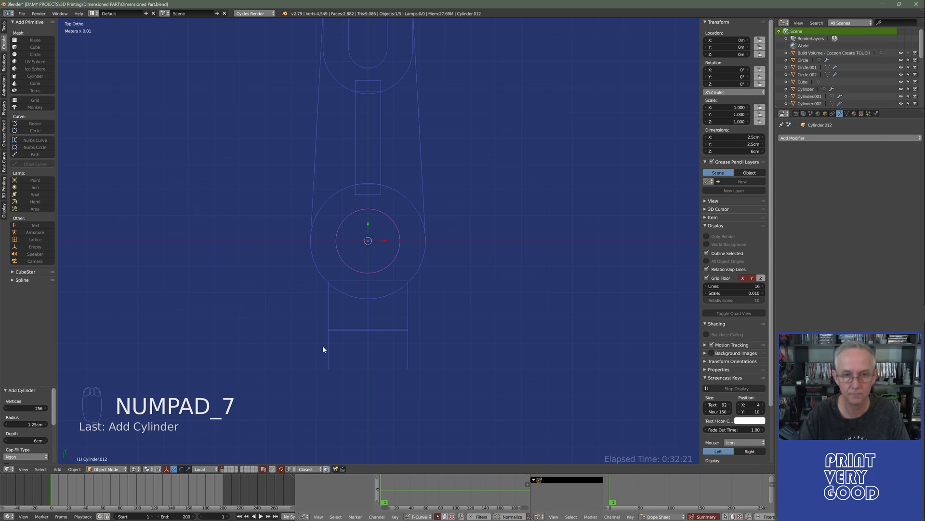
middle_drag(341, 326, 411, 274)
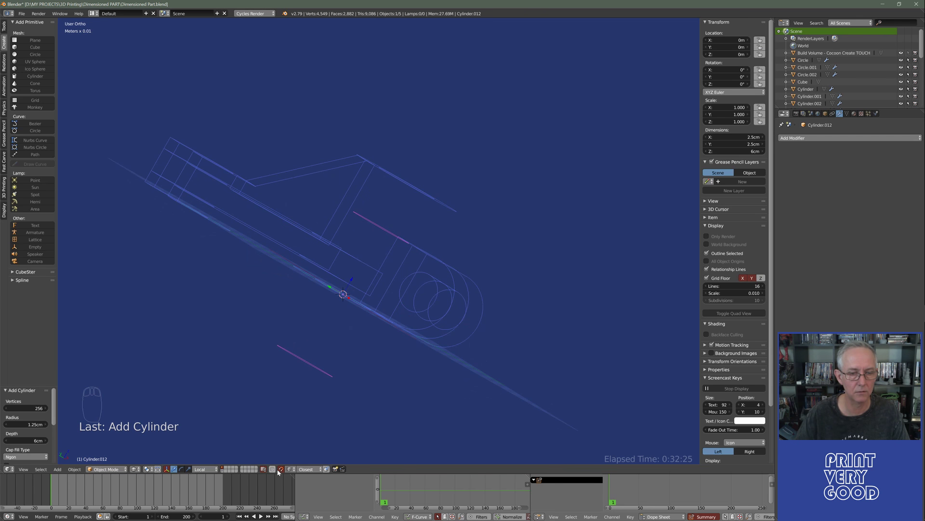
key(g)
key(z)
key(z)
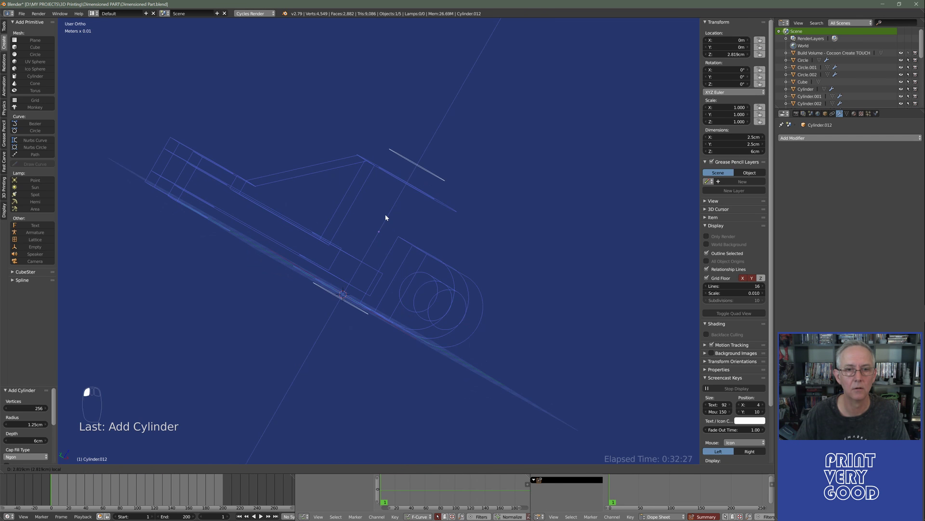
click(384, 223)
mouse_move(384, 223)
middle_down()
mouse_move(275, 270)
mouse_move(314, 298)
middle_up()
key(z)
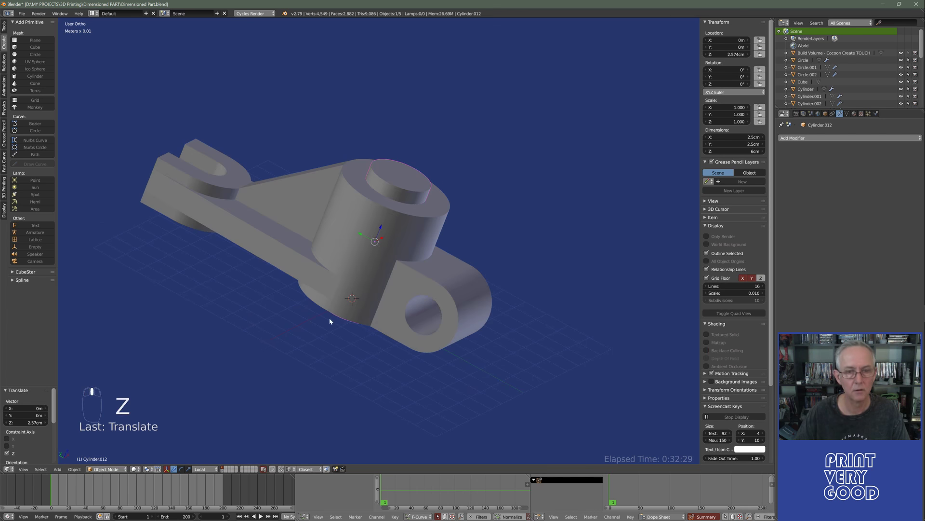
Isolate the body with the large cylinder and arm in local view and open it in Edit Mode.
middle_drag(390, 359, 320, 334)
right_click(378, 263)
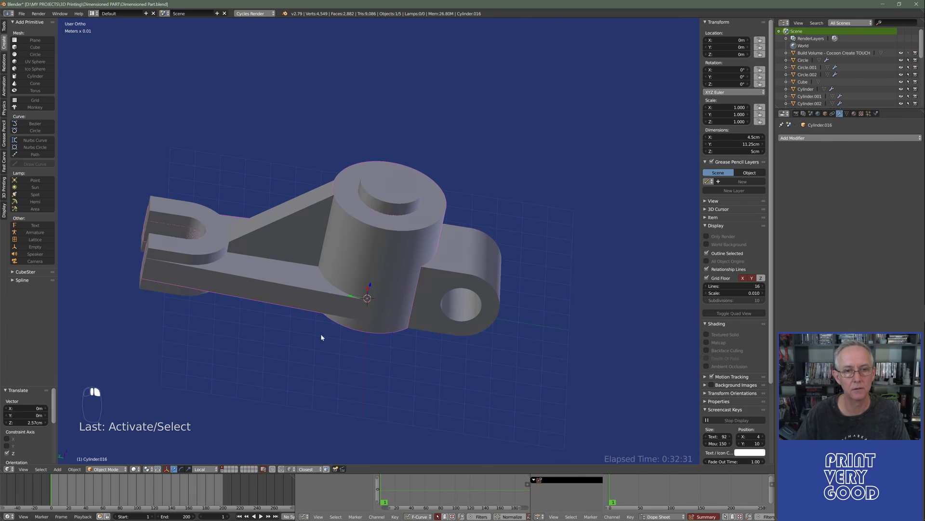
key(z)
middle_drag(355, 296, 334, 302)
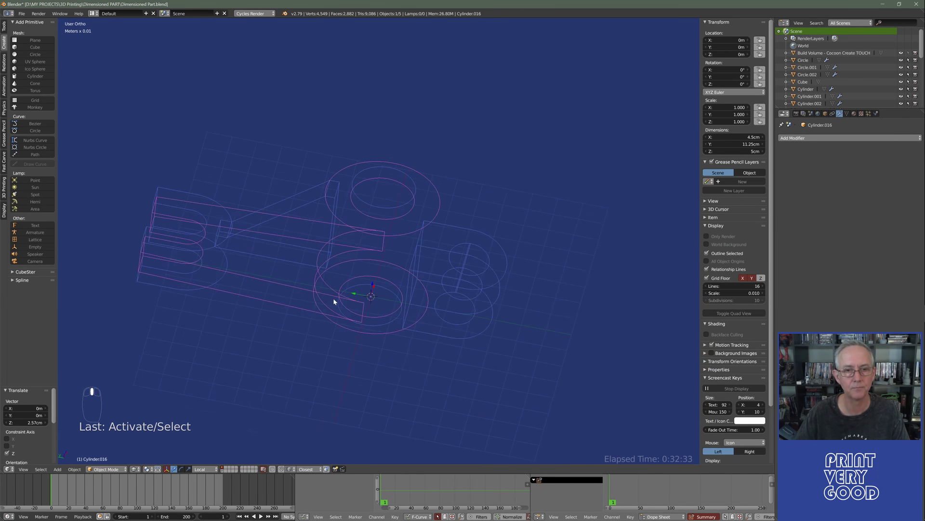
scroll(351, 292, up, 3)
scroll(358, 276, down, 3)
key(KP_Divide)
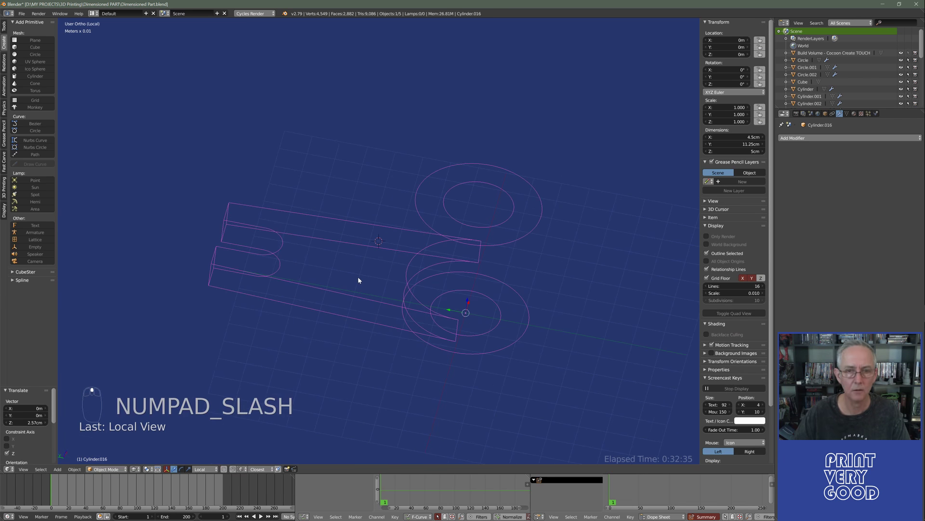
key(z)
mouse_move(358, 277)
middle_down()
mouse_move(420, 370)
mouse_move(459, 290)
middle_up()
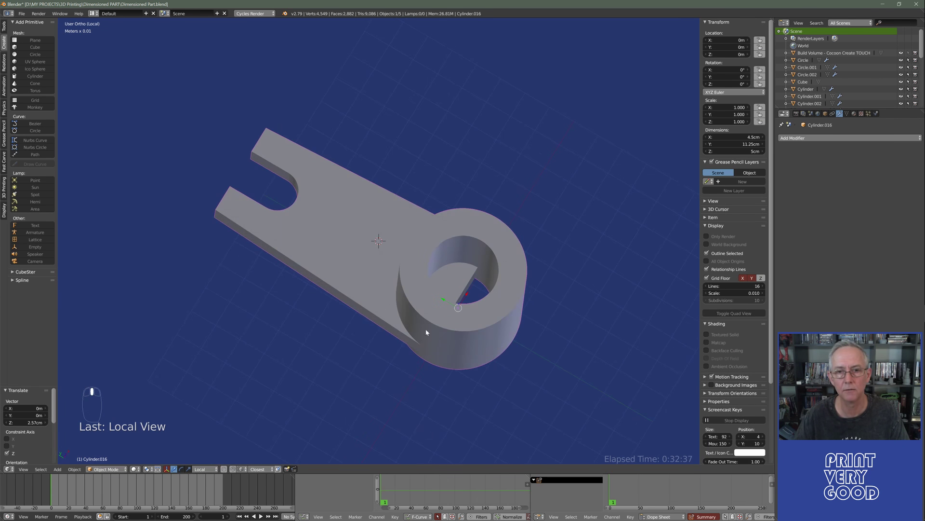
middle_drag(426, 332, 487, 300)
key(Tab)
Delete the arm's flat upper face that extends into the large cylinder.
click(424, 312)
key(z)
scroll(462, 291, up, 4)
scroll(487, 300, up, 2)
middle_drag(392, 320, 333, 305)
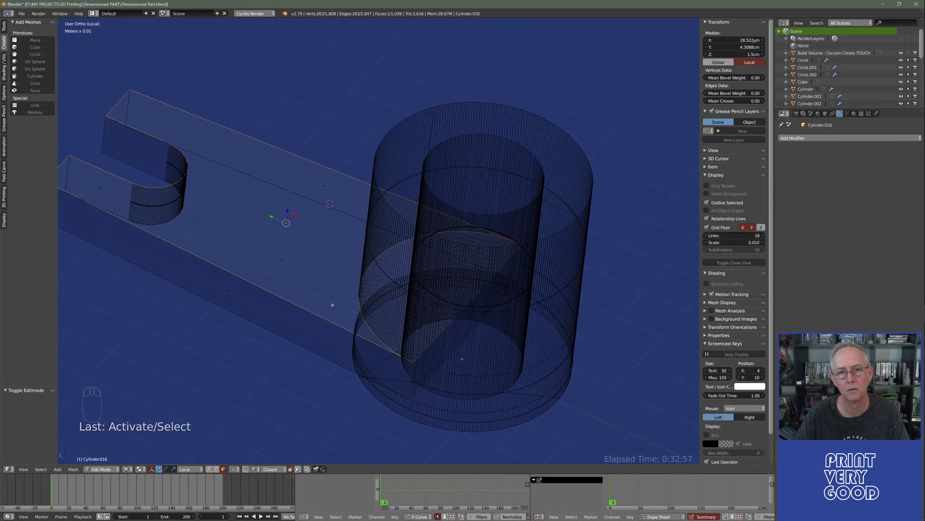
key(Delete)
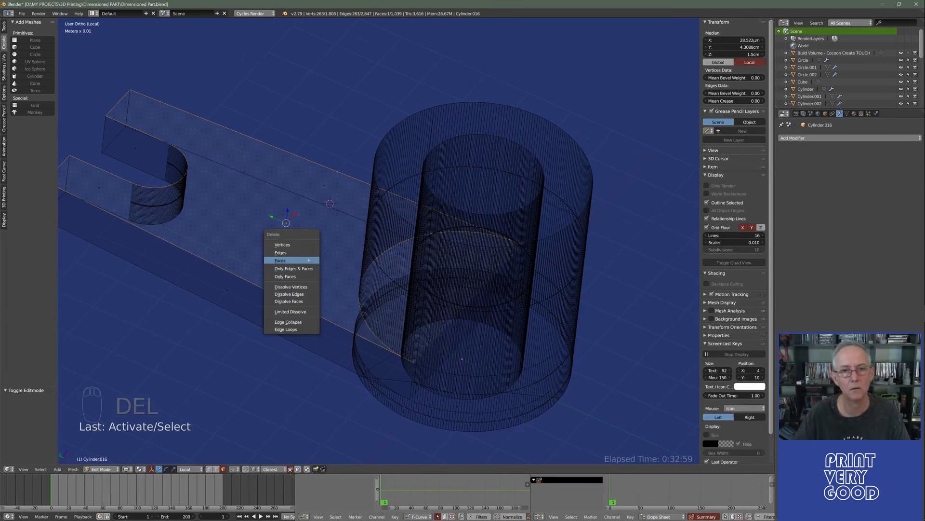
click(310, 259)
Select the open boundary loop around the arm's missing upper face and fill it with a new face.
middle_drag(318, 264, 363, 266)
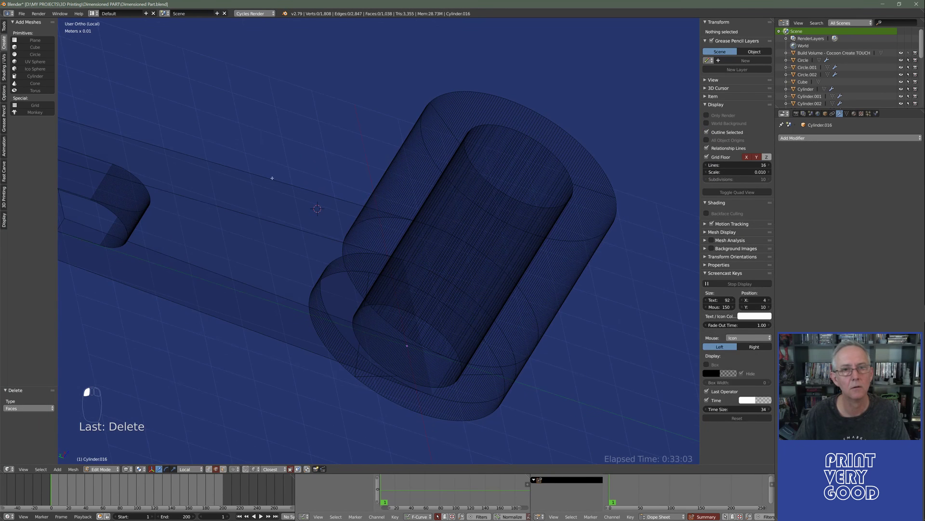
alt+right_click(317, 268)
key(f)
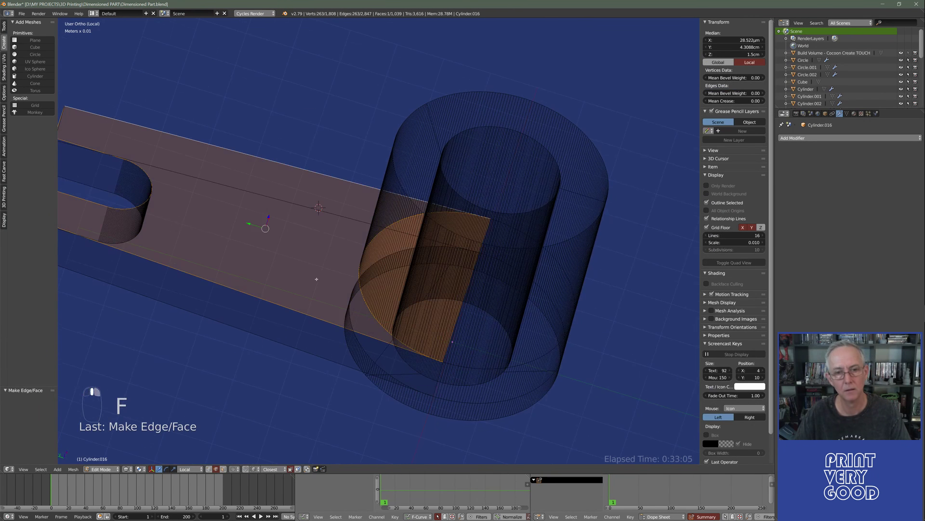
middle_drag(317, 278, 368, 280)
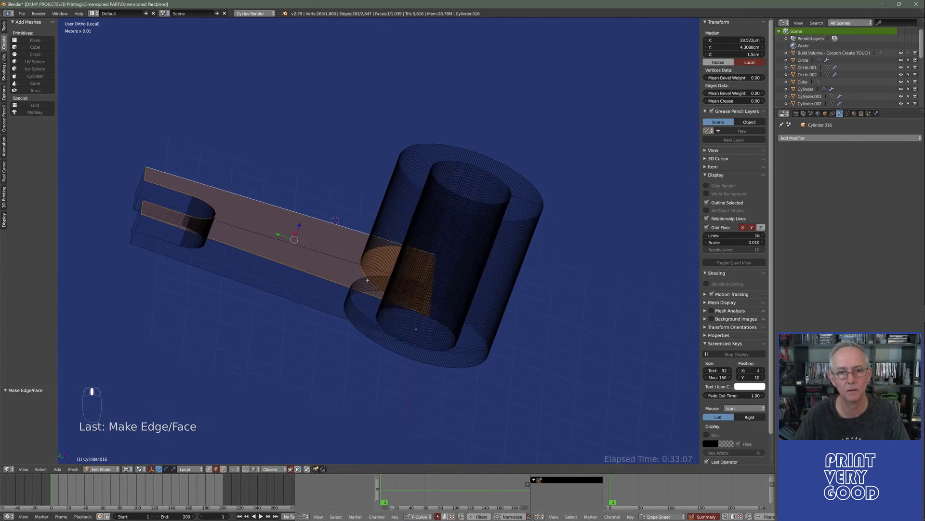
Connect the middle vertex of the large cylinder's arc to the slot's innermost vertex with an edge across the arm's upper face.
scroll(367, 281, up, 7)
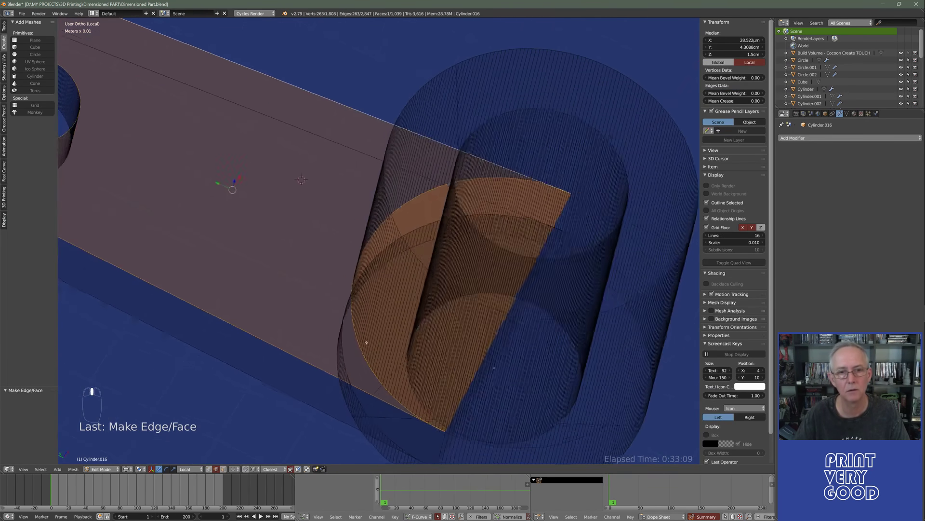
middle_drag(366, 342, 394, 329)
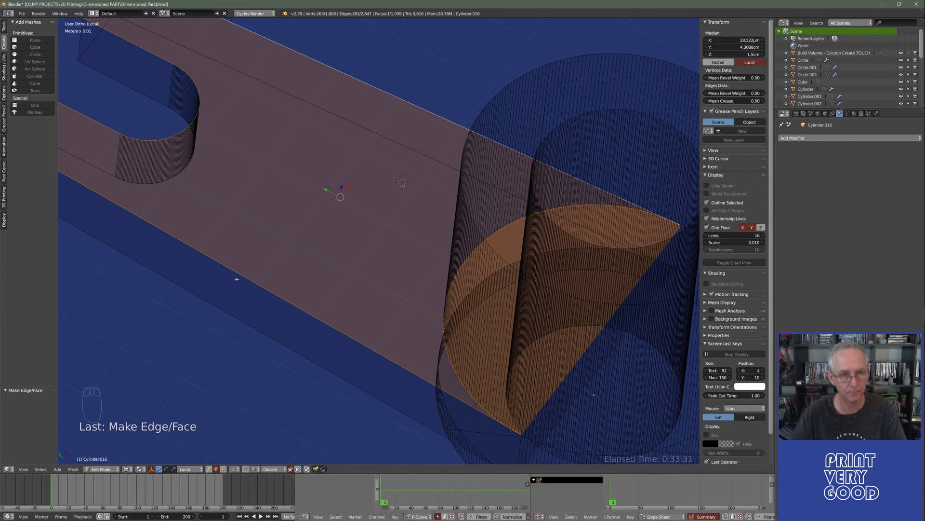
click(208, 470)
middle_drag(328, 312, 372, 359)
key(KP_7)
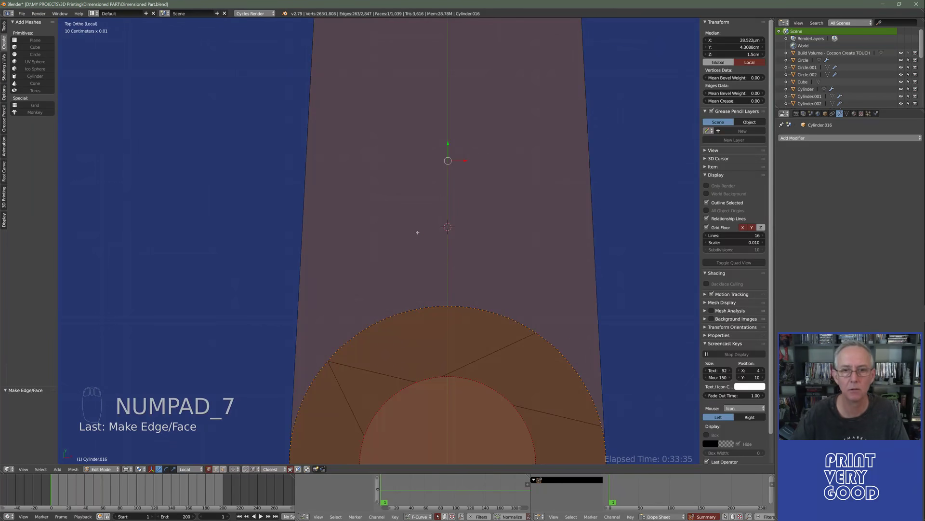
shift+scroll(429, 260, down, 2)
middle_drag(429, 260, 432, 269)
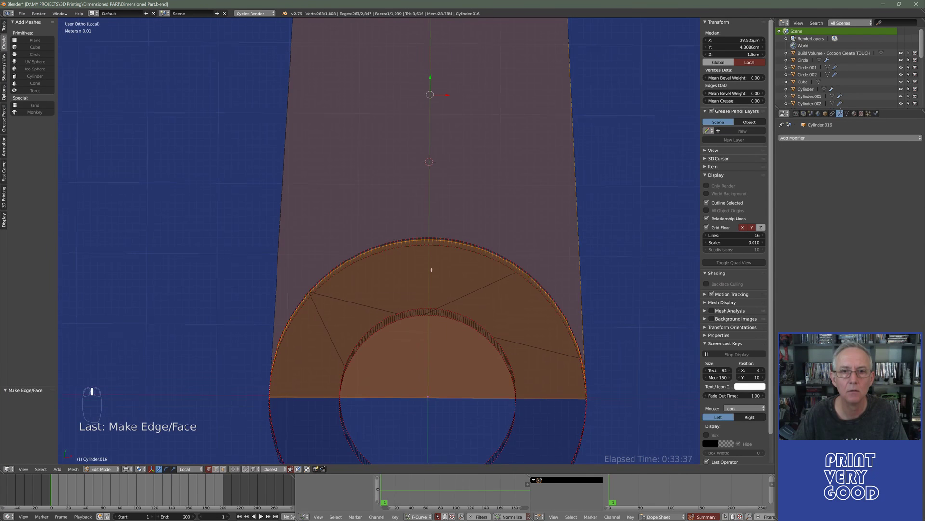
click(431, 240)
scroll(434, 289, down, 3)
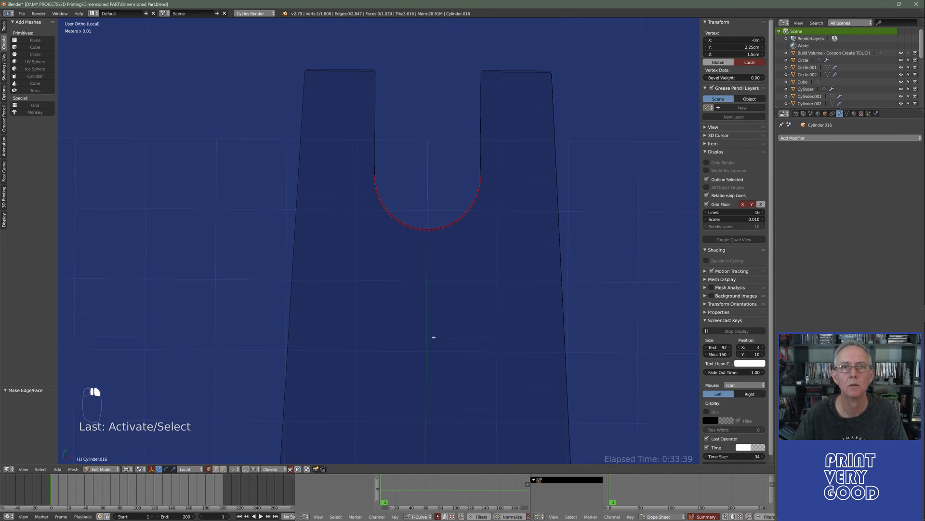
scroll(428, 260, up, 5)
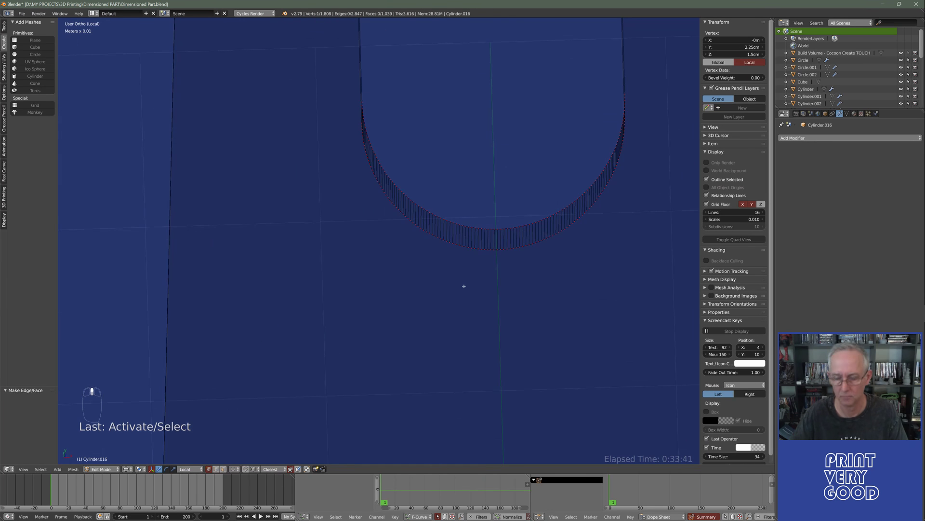
key(KP_7)
scroll(496, 223, up, 3)
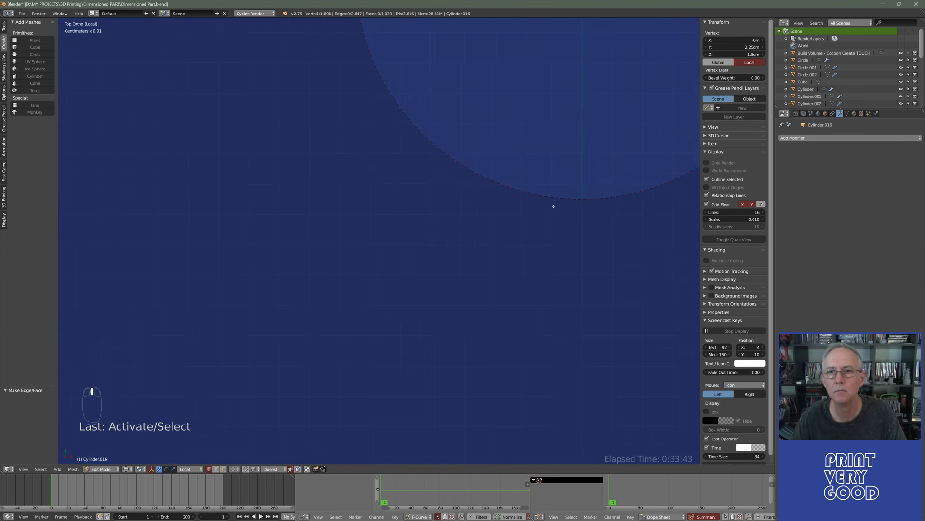
shift+middle_drag(554, 206, 439, 245)
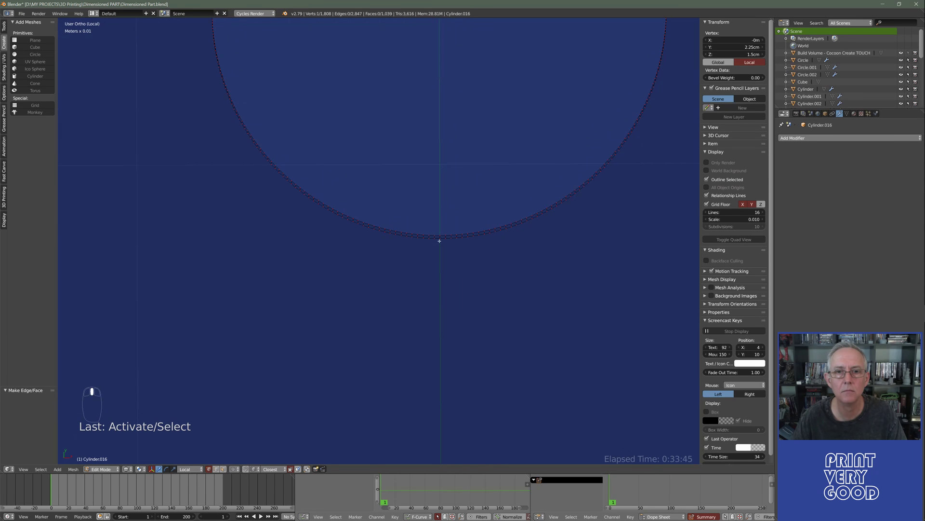
shift+right_click(440, 235)
key(j)
scroll(496, 275, down, 7)
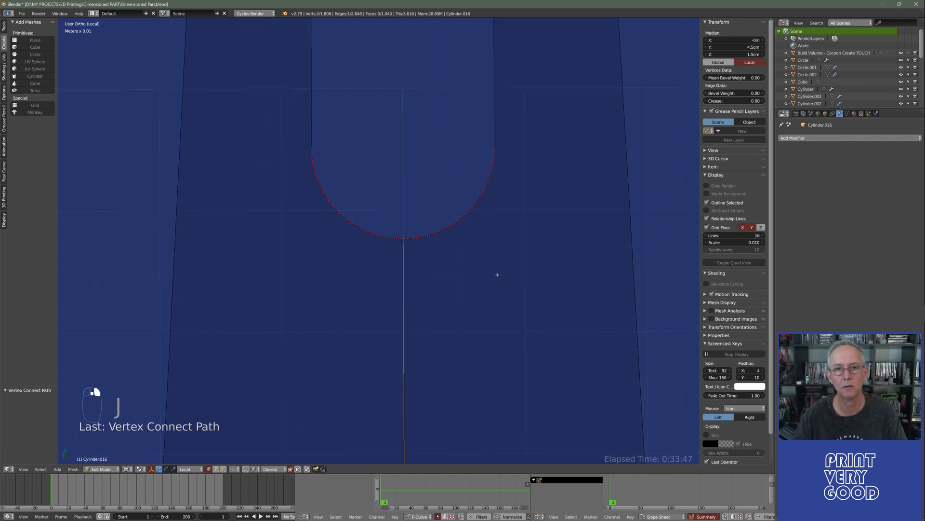
Connect the matching middle vertices of the cylinder arc and slot arc with an edge across the arm's underside.
mouse_move(496, 275)
middle_down()
mouse_move(428, 319)
mouse_move(450, 382)
mouse_move(431, 193)
mouse_move(435, 227)
mouse_move(573, 394)
mouse_move(383, 371)
middle_up()
key(z)
scroll(436, 227, up, 4)
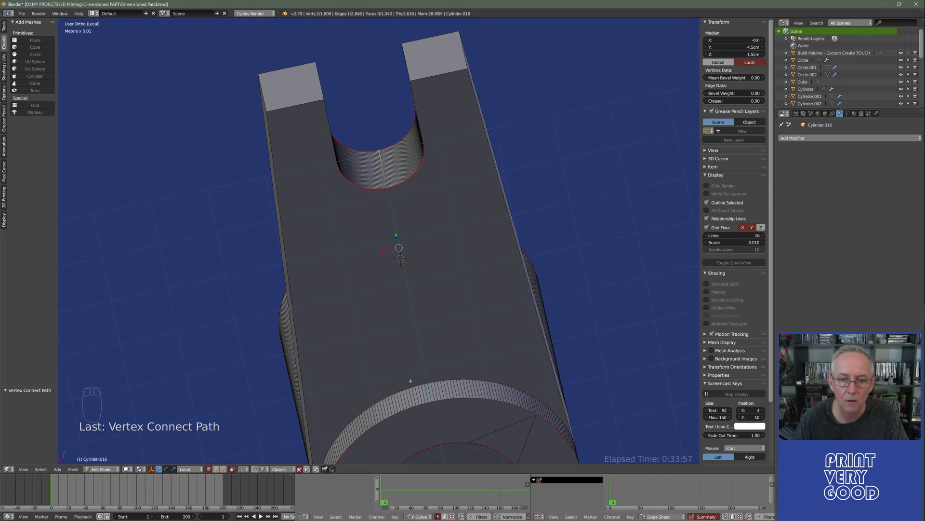
right_click(429, 385)
scroll(417, 76, up, 5)
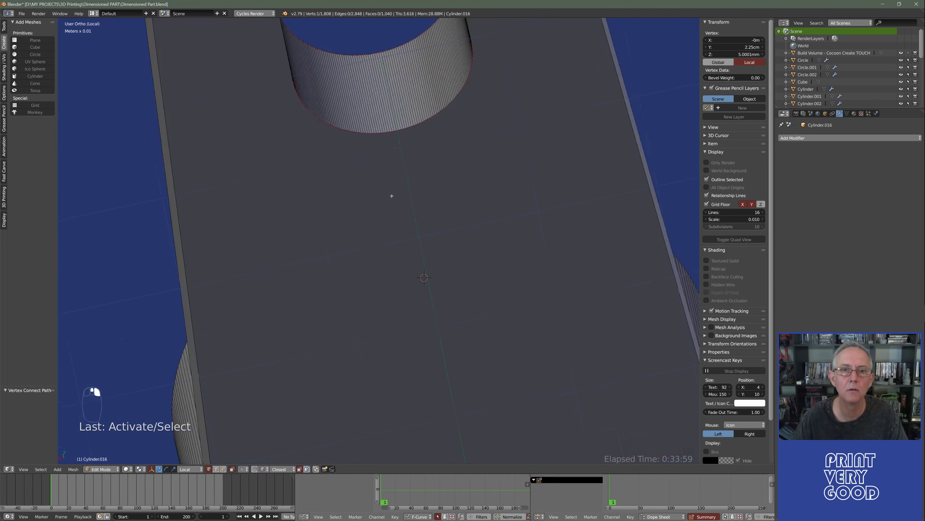
shift+right_click(402, 110)
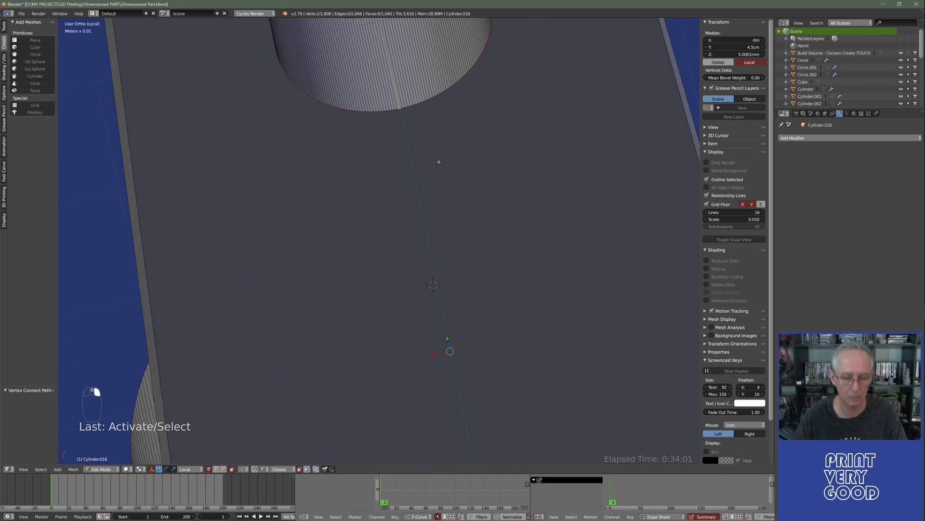
key(j)
scroll(439, 161, down, 6)
scroll(406, 189, up, 2)
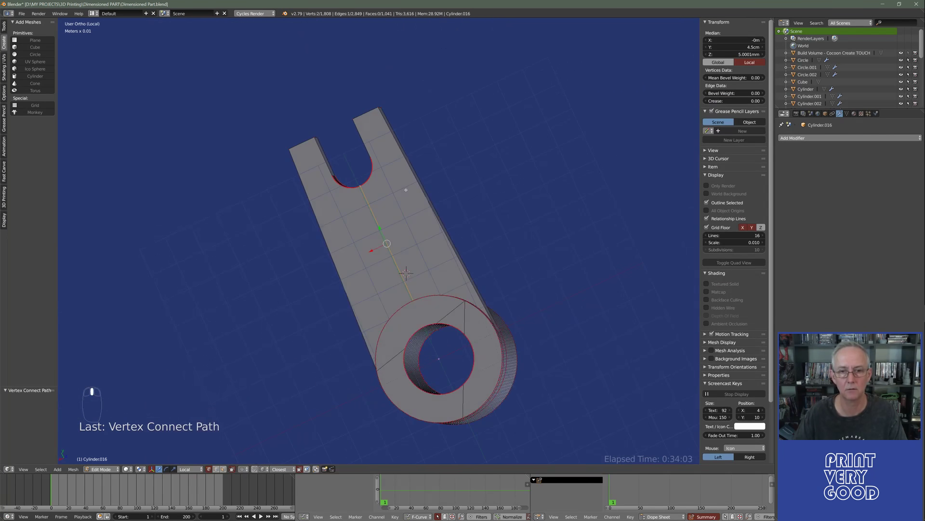
Return the arm body to Object Mode and exit local view to bring back the other parts.
middle_drag(406, 190, 367, 256)
scroll(359, 275, up, 5)
key(Tab)
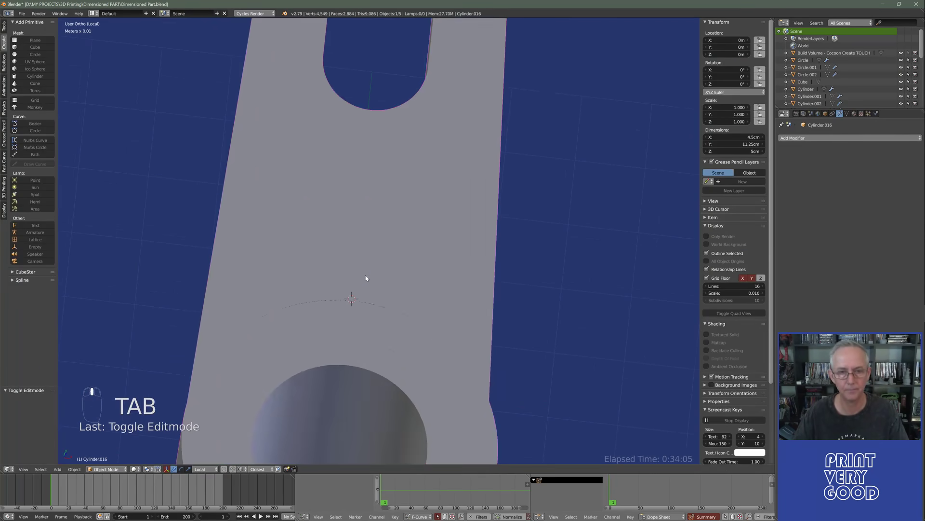
scroll(366, 278, down, 5)
key(KP_Divide)
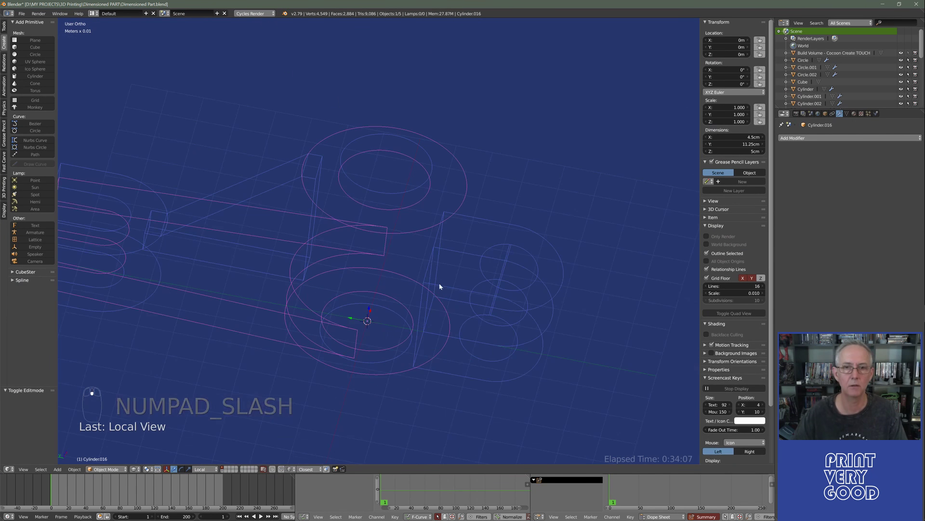
Switch to solid shading and delete the separate cylinder standing in the large cylinder's bore.
key(z)
right_click(398, 197)
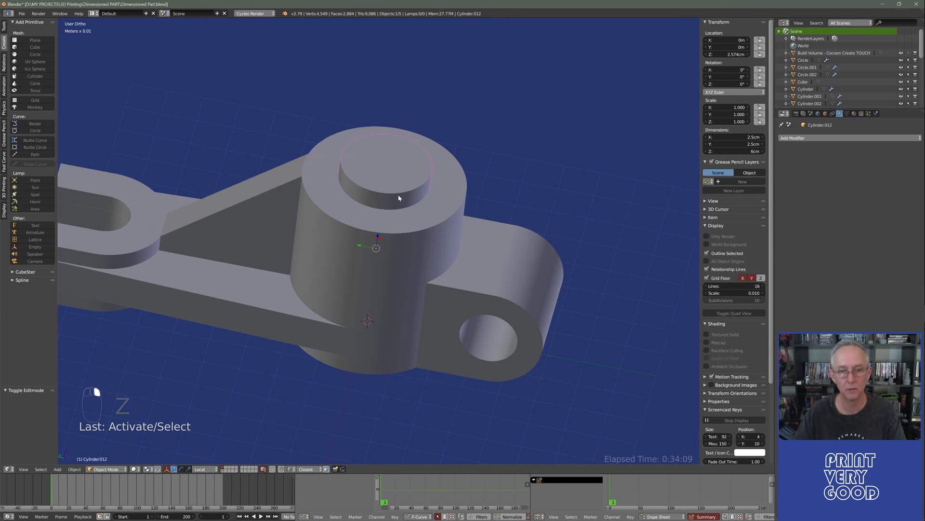
key(Delete)
Select the side lug with the cross hole and apply its Mirror modifier.
middle_drag(429, 257, 330, 360)
scroll(374, 276, down, 5)
key(z)
middle_drag(348, 297, 454, 348)
right_click(483, 256)
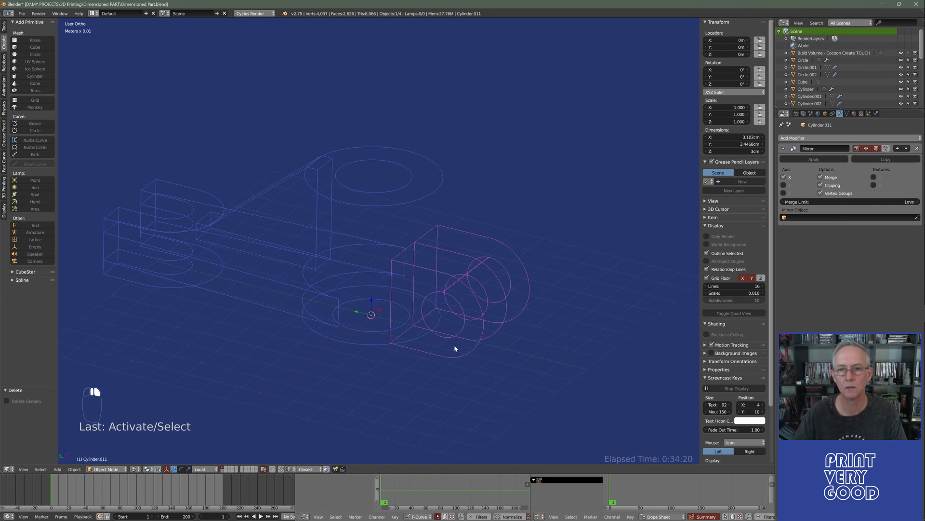
click(806, 161)
Remove doubles from the side lug's entire mesh in Edit Mode and return to Object Mode.
mouse_move(554, 289)
middle_down()
mouse_move(498, 312)
mouse_move(446, 307)
mouse_move(487, 277)
middle_up()
key(z)
key(Tab)
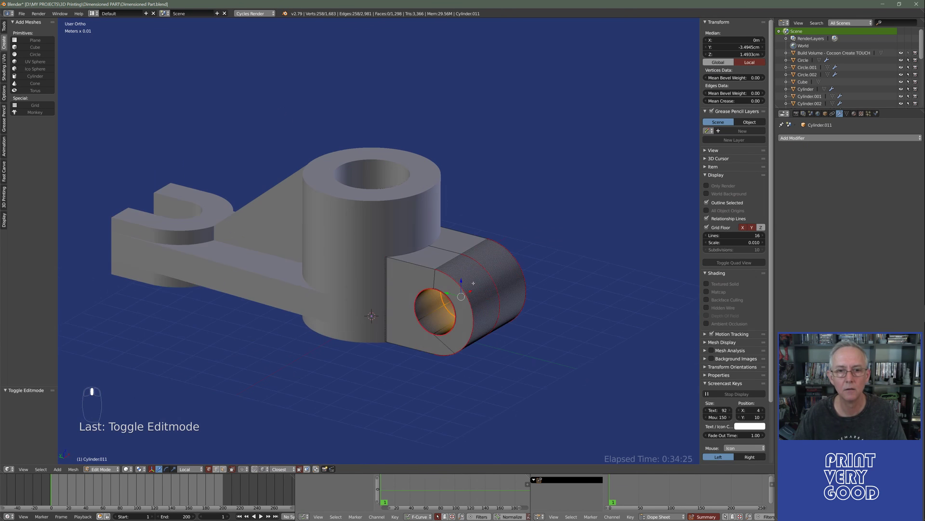
scroll(490, 273, up, 3)
key(a)
key(a)
key(a)
key(w)
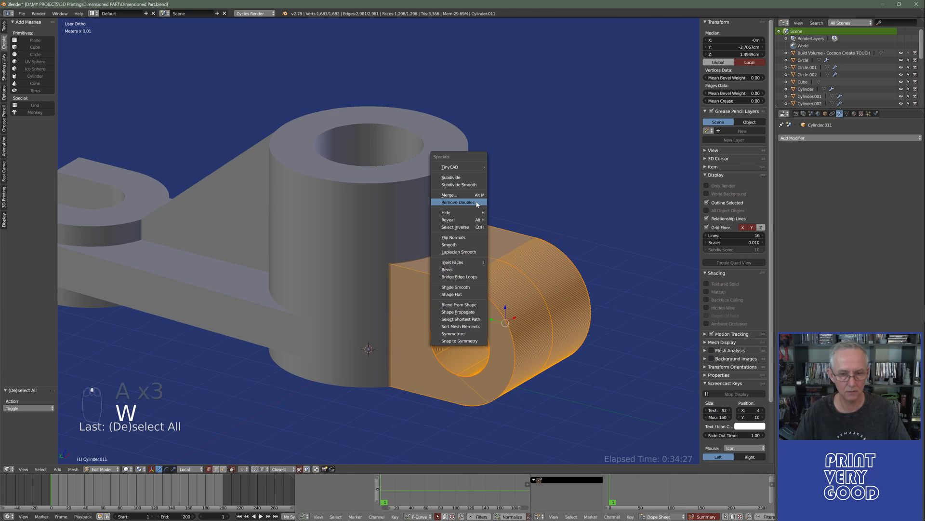
click(458, 202)
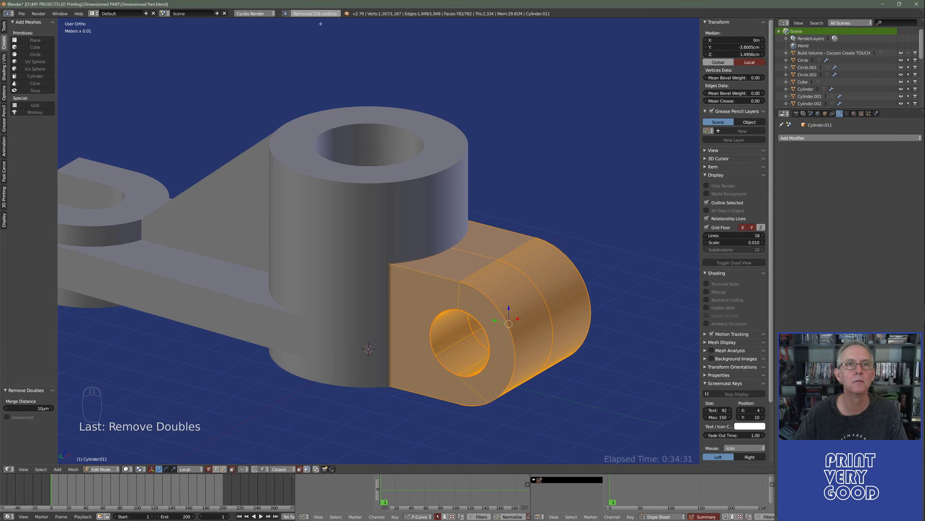
middle_drag(483, 311, 466, 275)
scroll(465, 276, up, 2)
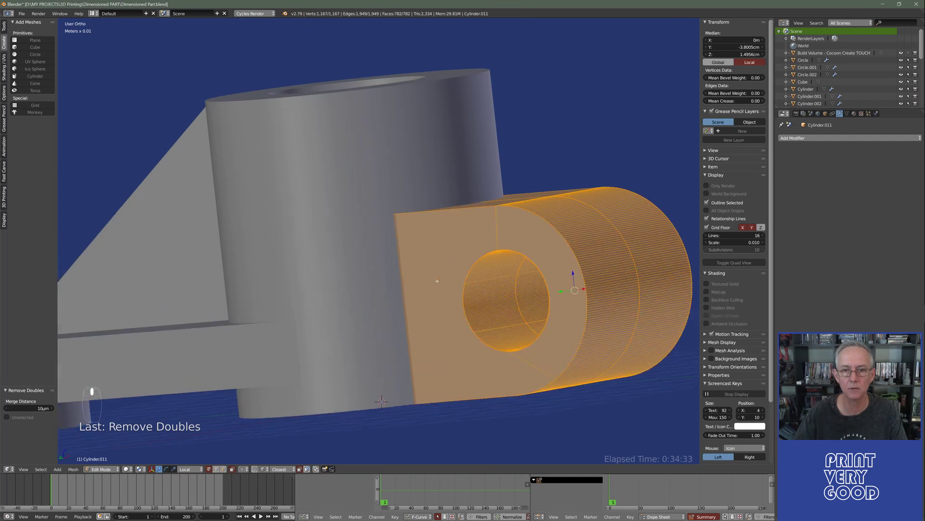
key(Tab)
Remove doubles from the entire mesh of the large cylinder and arm body, returning to Object Mode.
scroll(465, 276, down, 3)
middle_drag(365, 275, 418, 224)
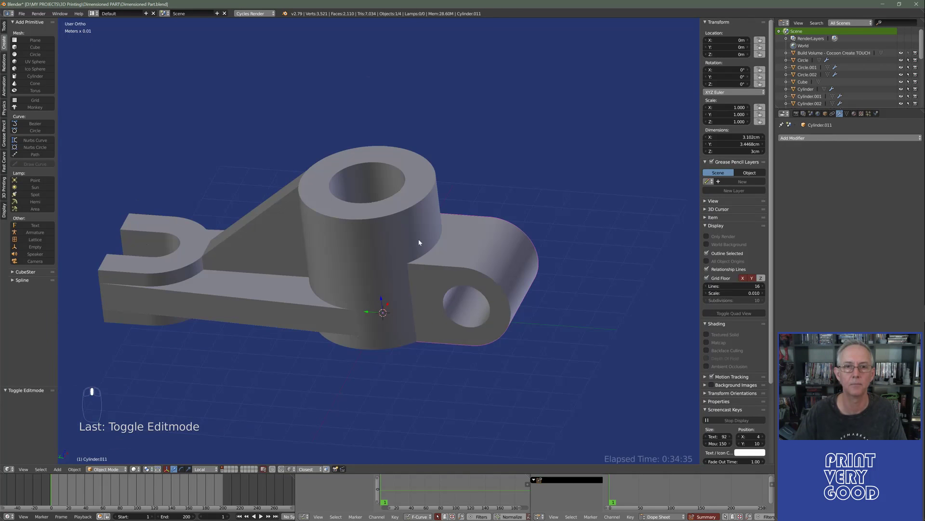
right_click(418, 225)
key(Tab)
key(a)
key(a)
key(a)
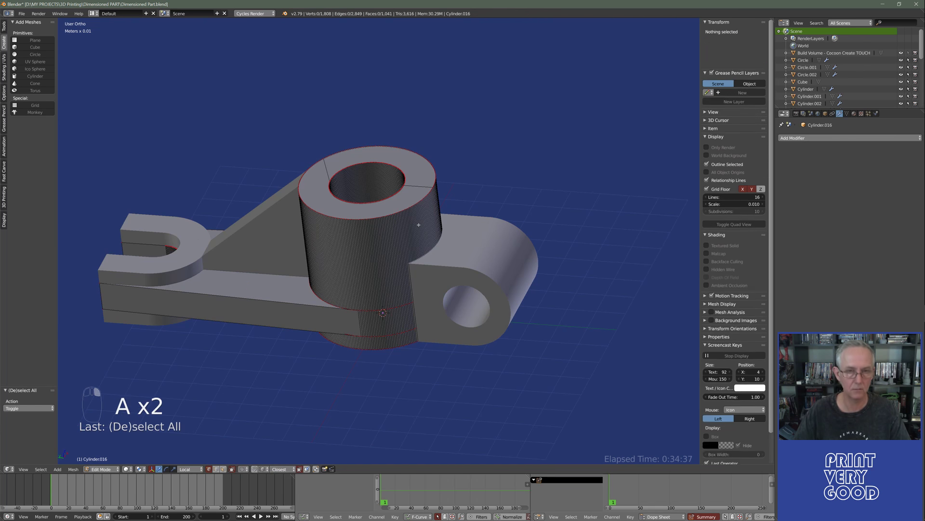
key(w)
click(419, 223)
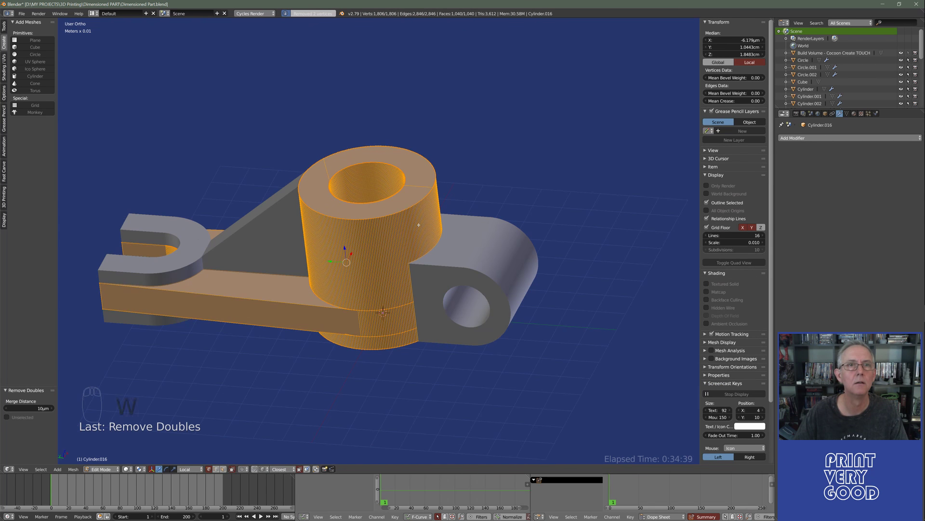
mouse_move(331, 226)
middle_down()
mouse_move(336, 305)
mouse_move(337, 232)
middle_up()
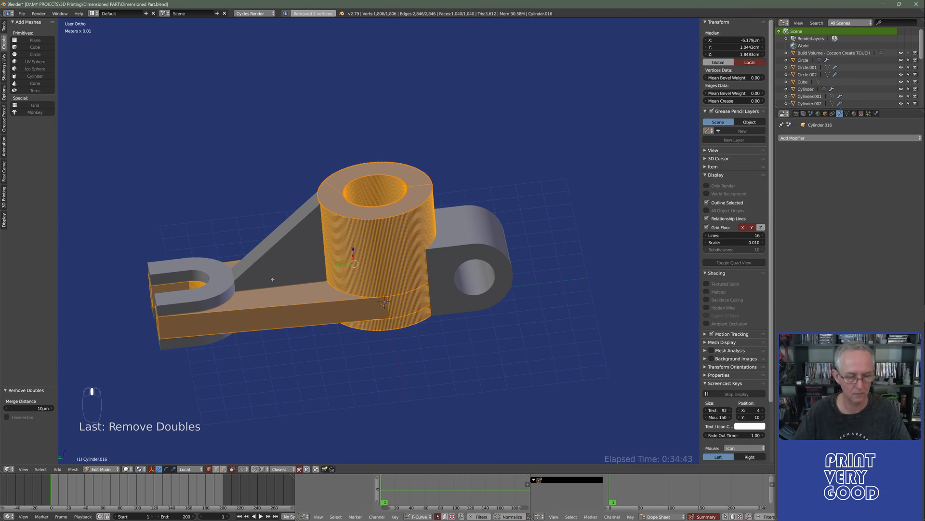
key(Tab)
Remove doubles from the slotted fork end's entire mesh and return to Object Mode.
right_click(176, 267)
key(Tab)
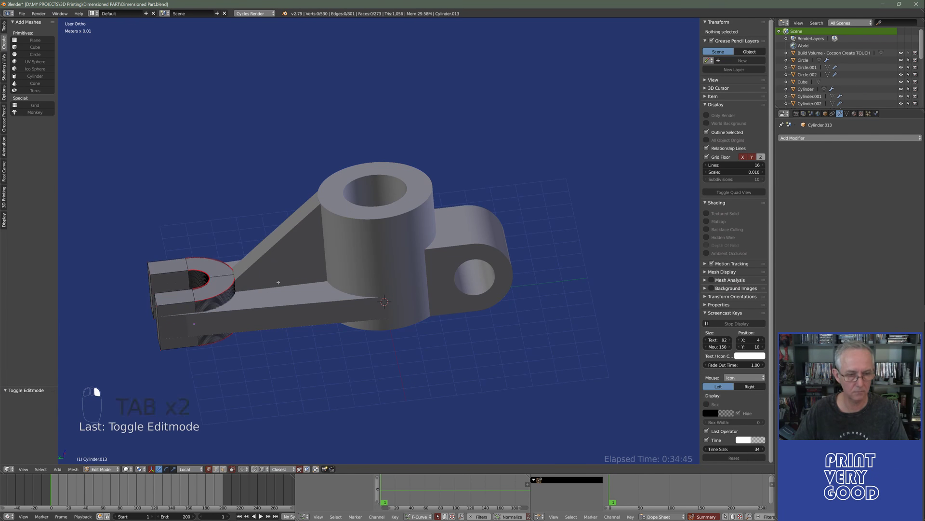
key(a)
key(a)
key(a)
key(w)
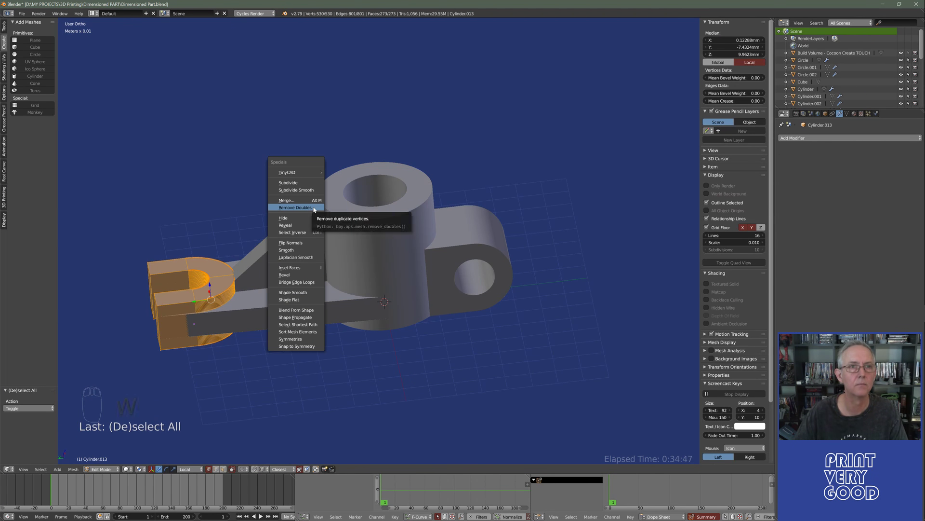
click(312, 207)
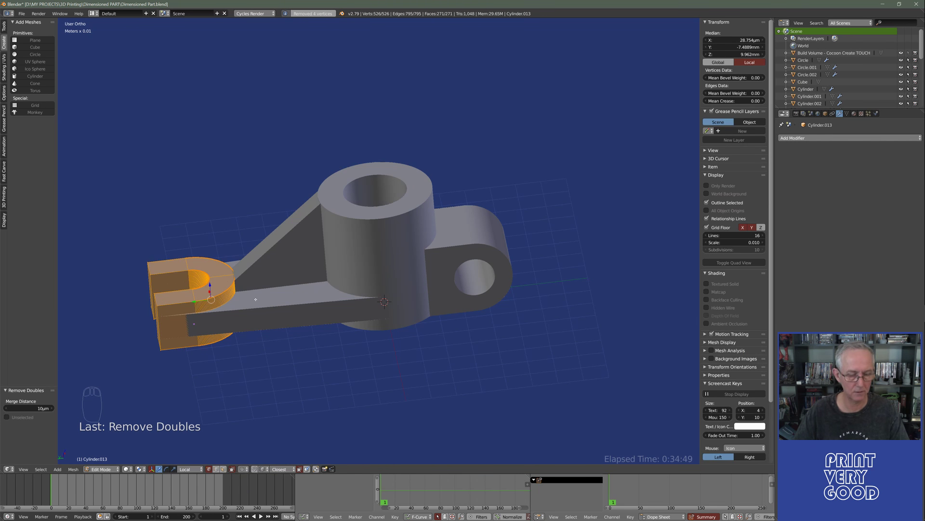
key(Tab)
middle_drag(223, 342, 343, 313)
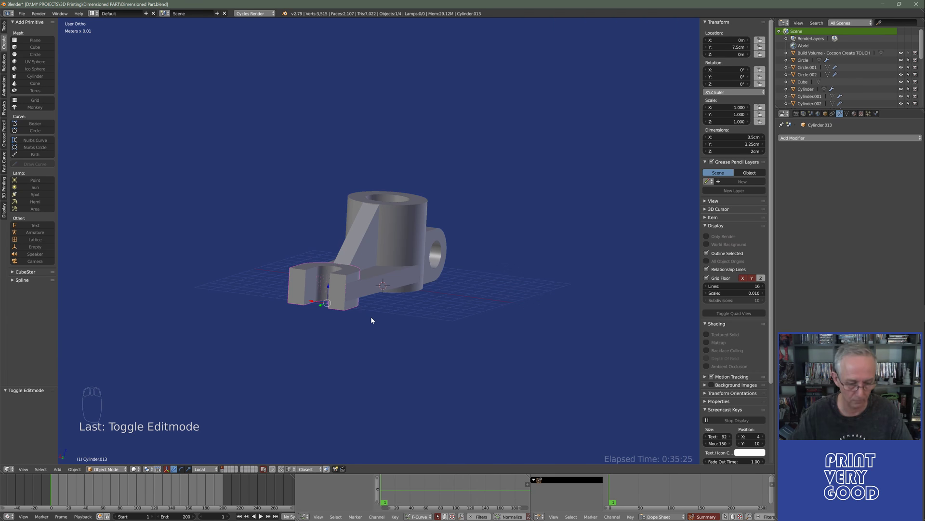
middle_drag(371, 320, 332, 291)
key(Tab)
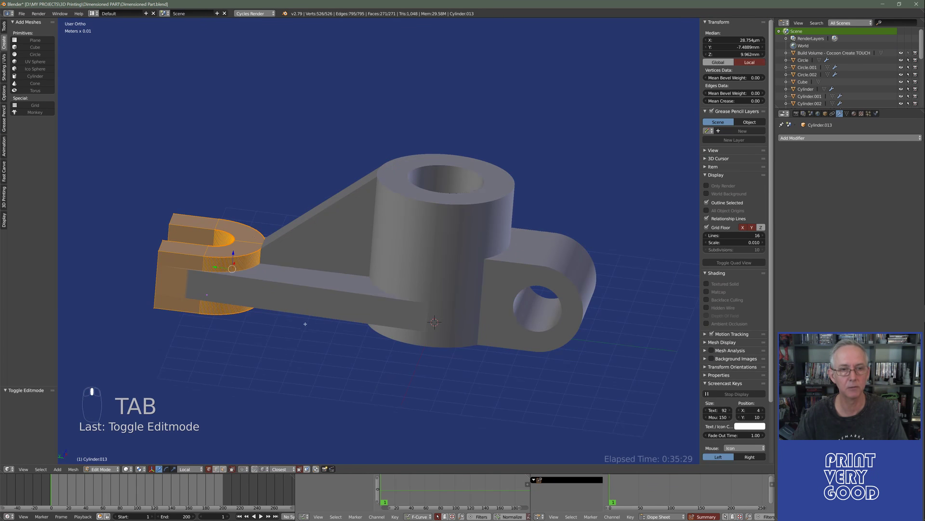
middle_drag(308, 323, 405, 193)
key(Tab)
Examine how the sloping rib's upper end meets the large cylinder's rim and compare it with the technical drawing in Photos.
scroll(408, 187, down, 1)
scroll(374, 310, up, 4)
right_click(388, 297)
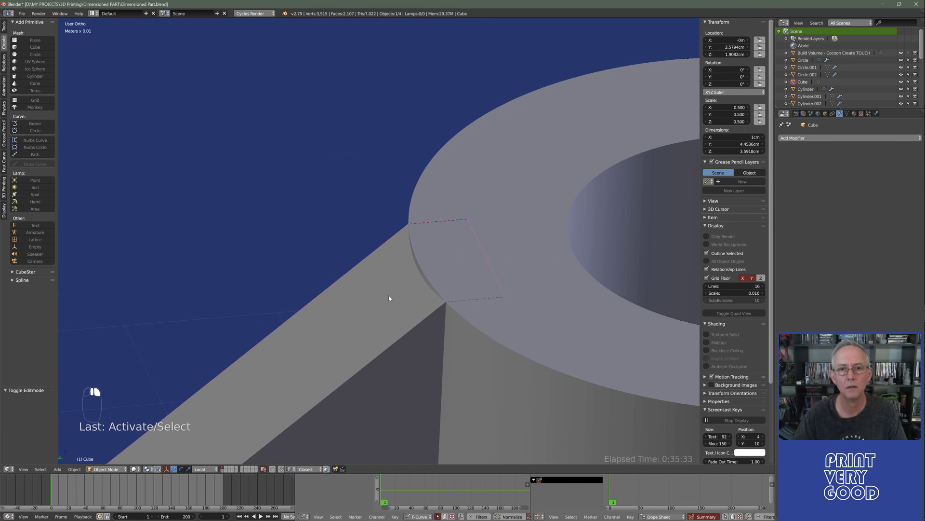
scroll(442, 317, up, 2)
mouse_move(442, 316)
middle_down()
mouse_move(450, 277)
mouse_move(436, 273)
mouse_move(417, 299)
middle_up()
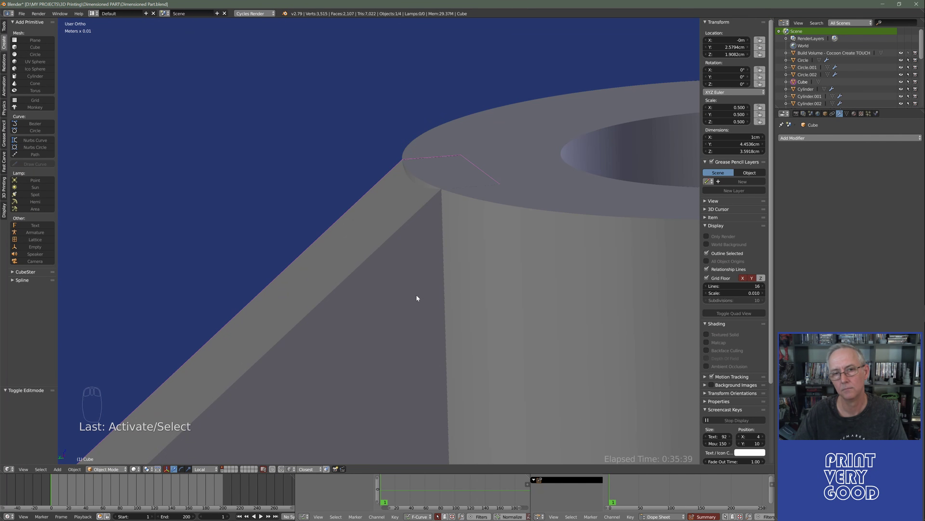
middle_drag(405, 262, 454, 273)
middle_drag(403, 292, 356, 299)
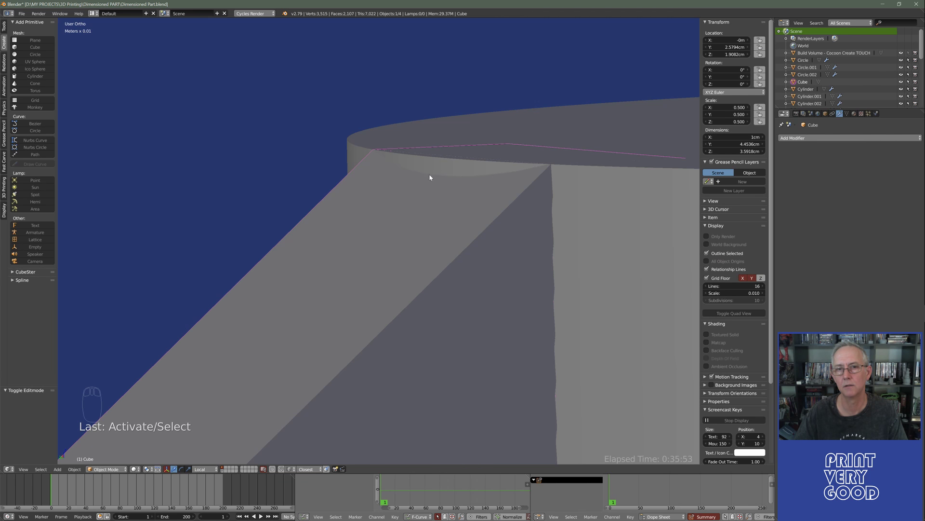
scroll(411, 195, down, 2)
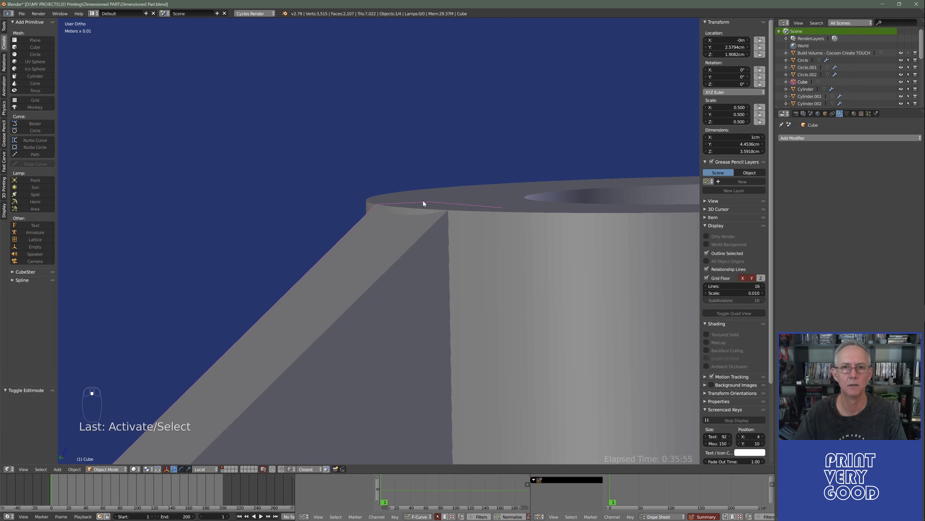
key(alt+Tab)
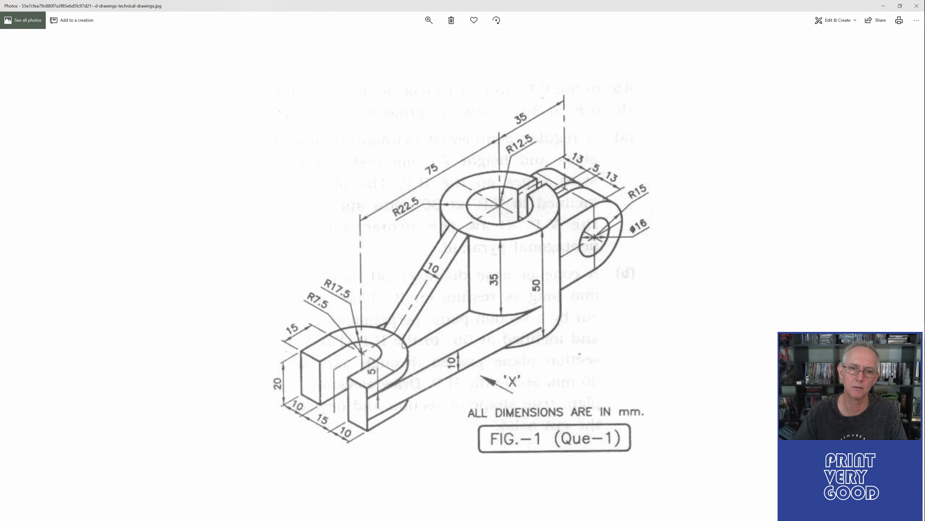
Switch back to Blender and add 38 evenly spaced loop cuts running lengthwise around the rib in Edit Mode.
key(alt+Tab)
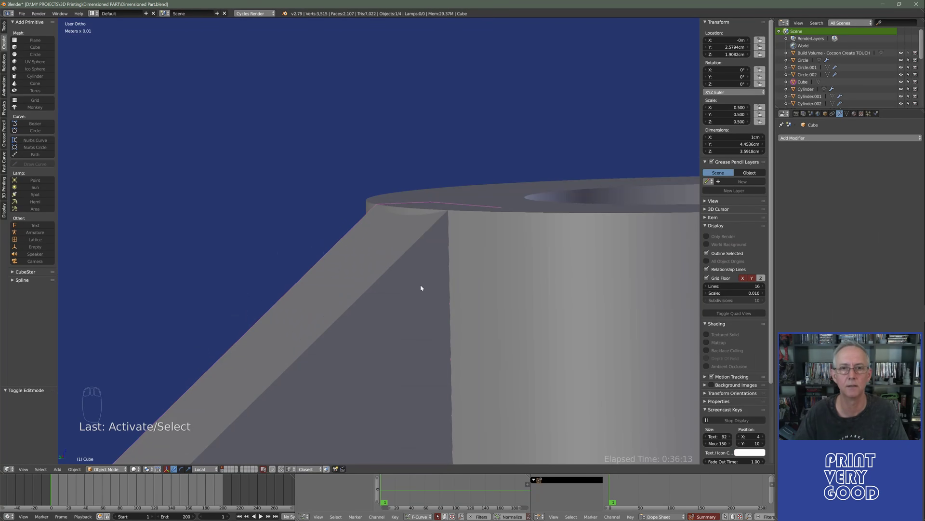
mouse_move(420, 284)
middle_down()
mouse_move(400, 354)
mouse_move(479, 217)
mouse_move(390, 283)
mouse_move(430, 311)
mouse_move(387, 237)
middle_up()
key(Tab)
scroll(402, 260, up, 4)
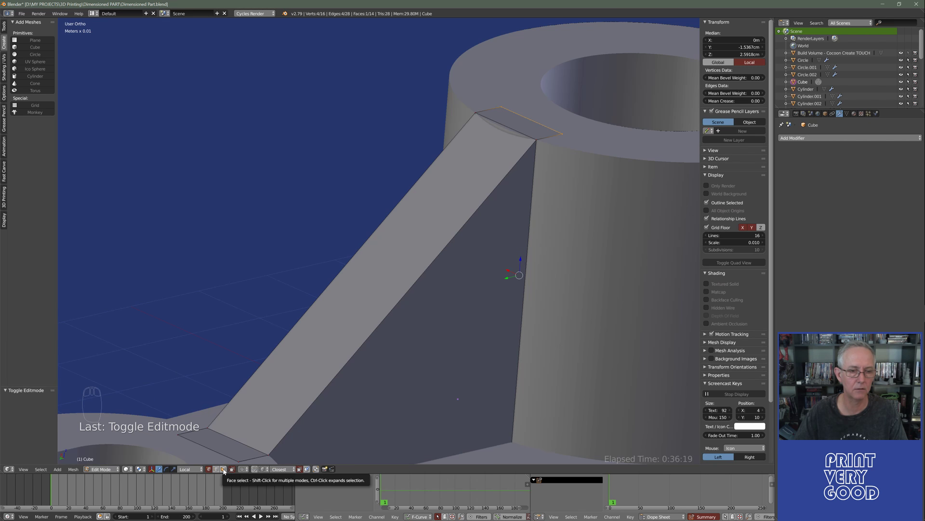
click(216, 469)
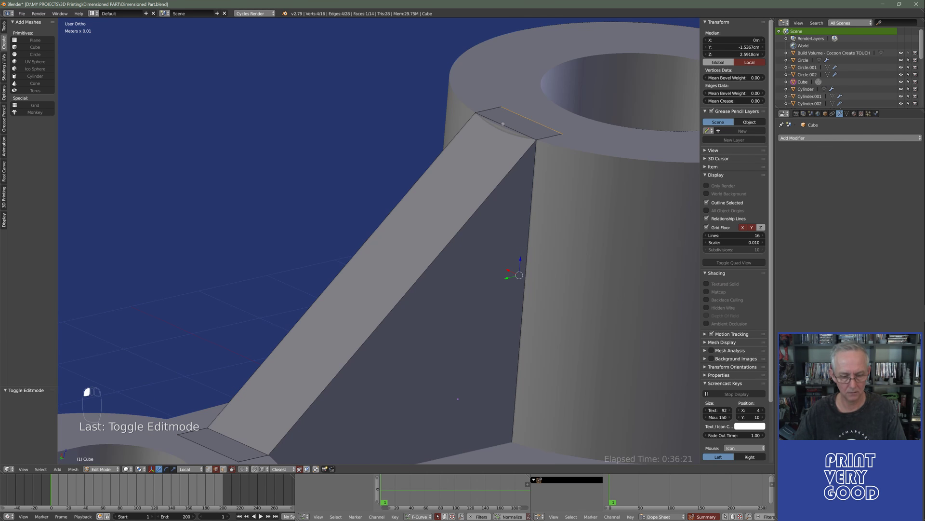
key(ctrl+r)
scroll(503, 124, up, 18)
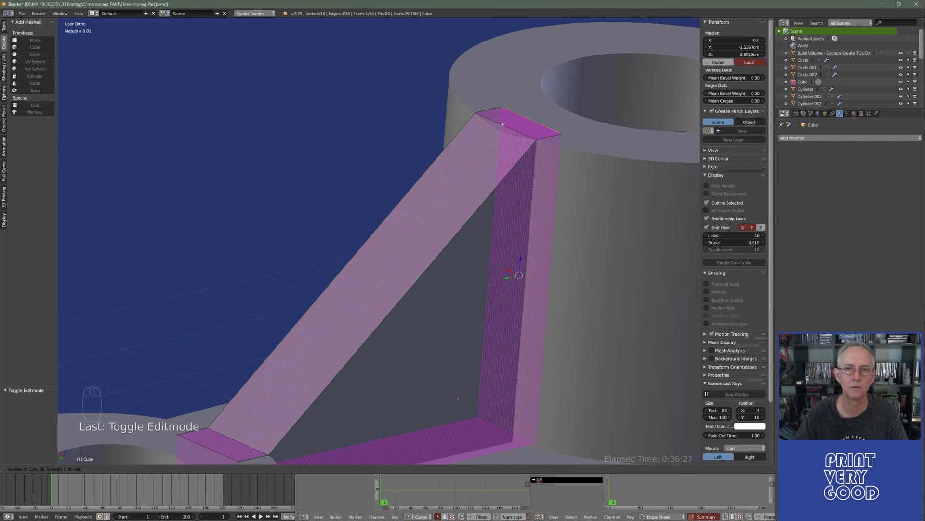
click(503, 124)
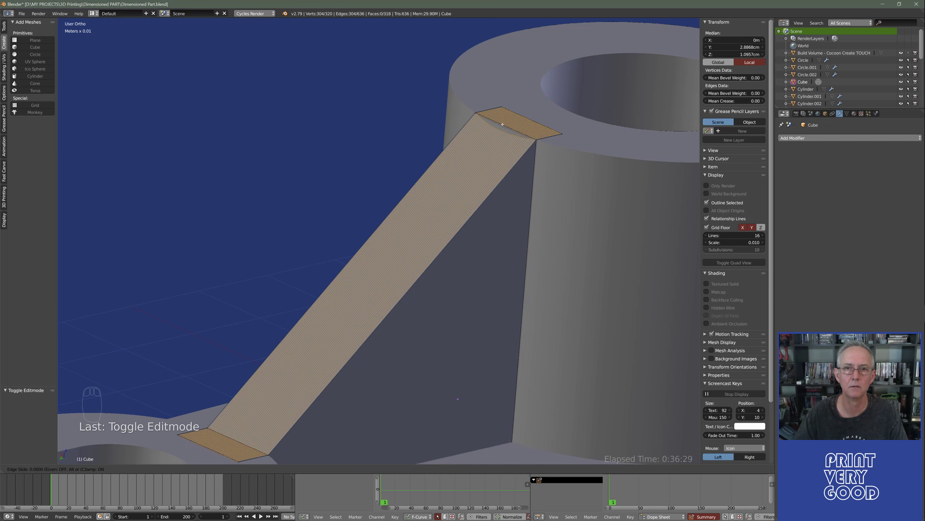
right_click(503, 124)
Examine the rib's cut ends in wireframe from the top and right views against the neighbouring curved walls.
mouse_move(476, 214)
middle_down()
mouse_move(434, 219)
mouse_move(416, 270)
mouse_move(474, 225)
middle_up()
scroll(416, 270, up, 8)
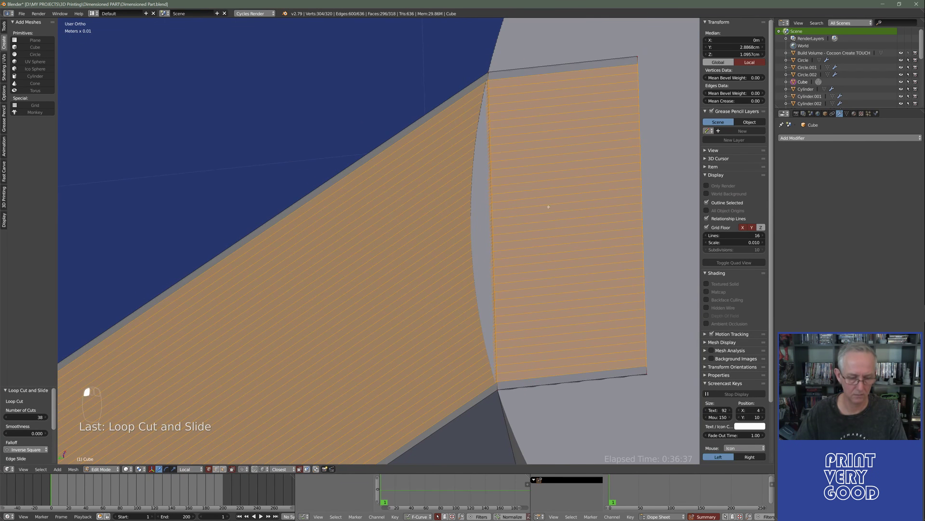
key(z)
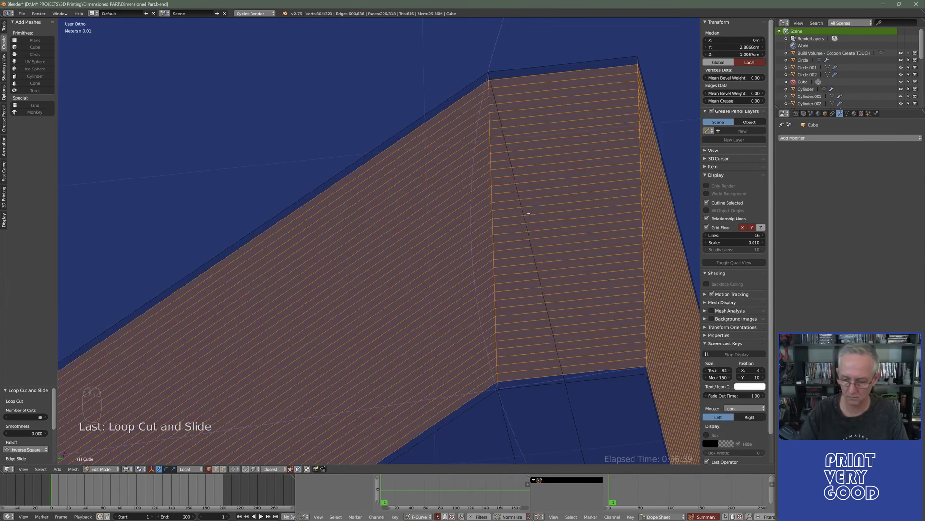
key(KP_7)
key(KP_Decimal)
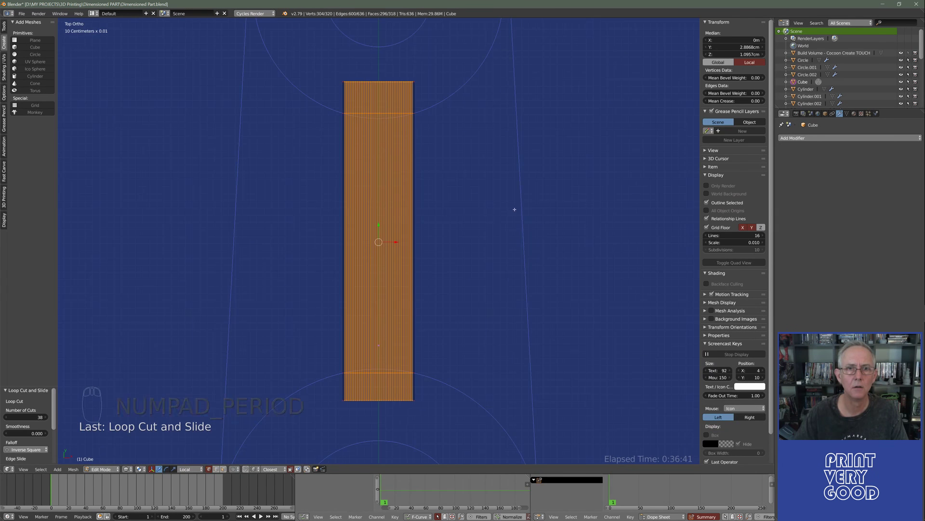
scroll(382, 135, up, 8)
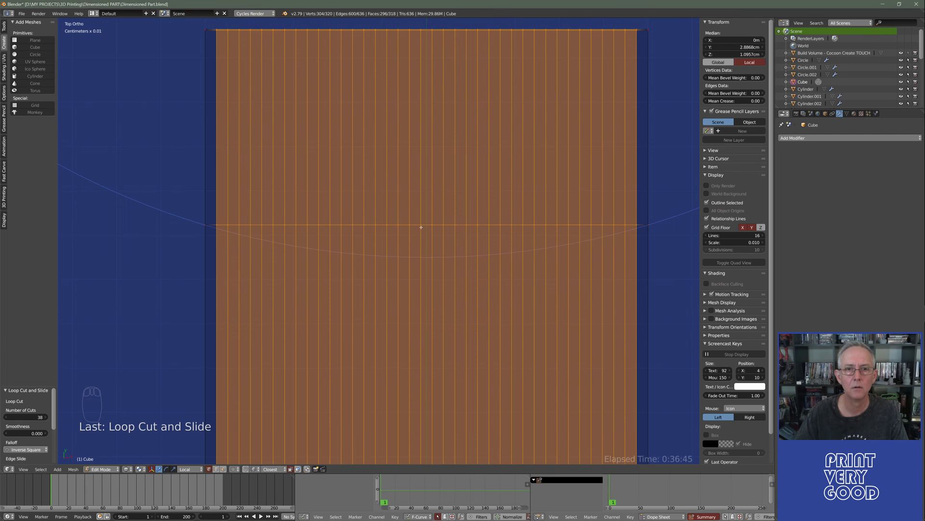
middle_drag(412, 248, 519, 283)
key(KP_3)
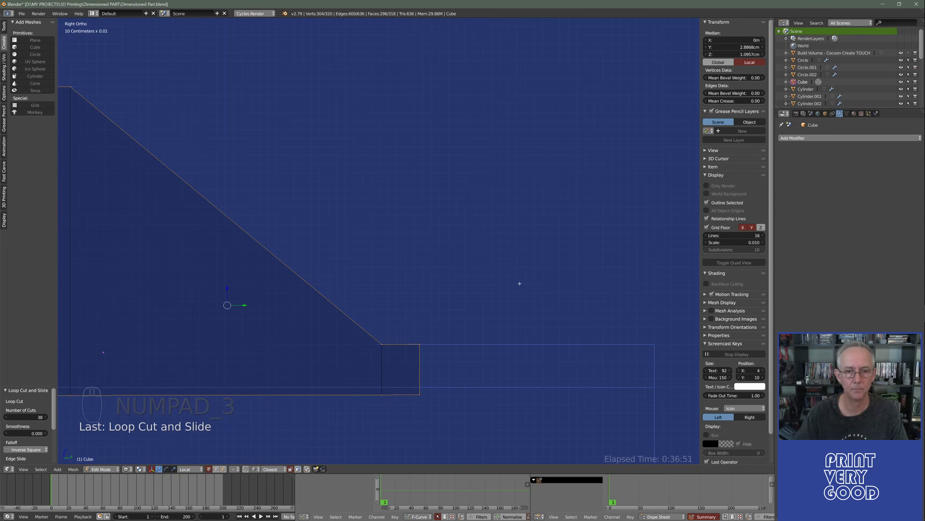
shift+middle_drag(434, 304, 579, 201)
shift+middle_drag(365, 261, 350, 285)
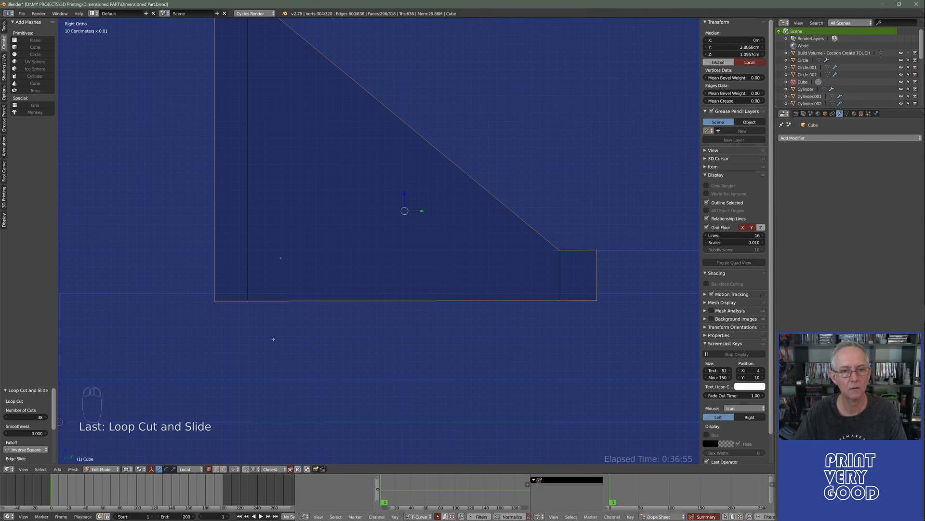
key(c)
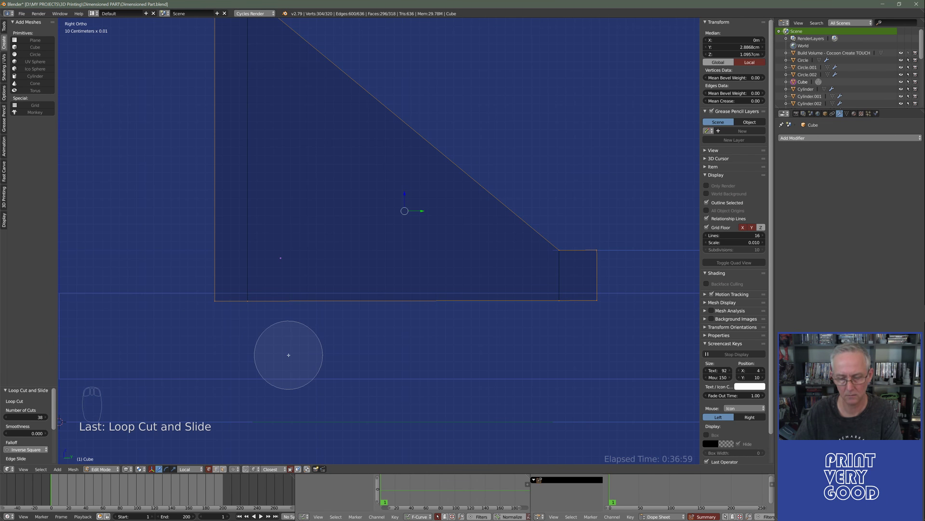
key(Escape)
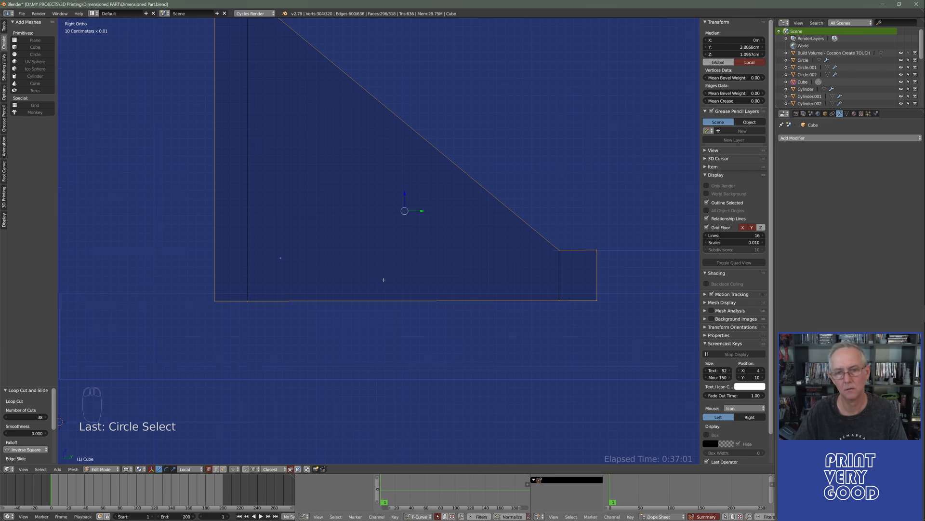
scroll(383, 280, down, 2)
key(c)
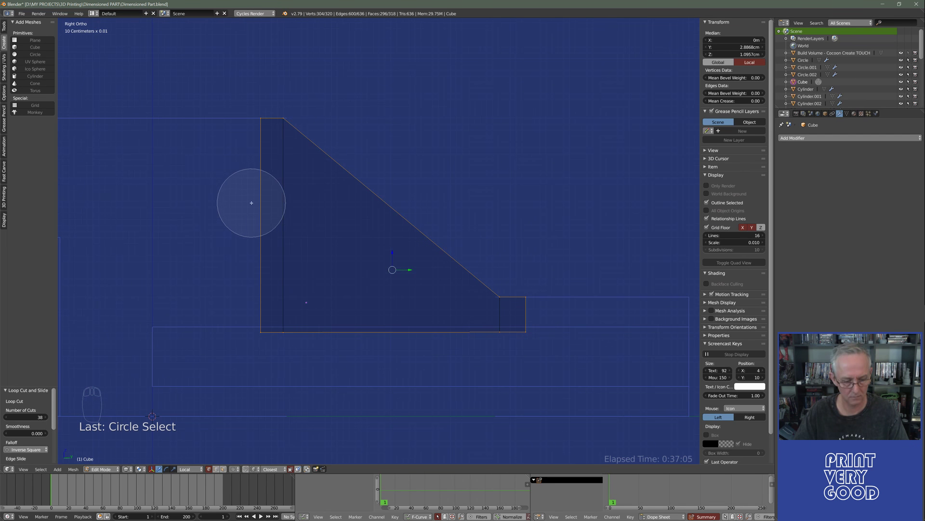
key(Escape)
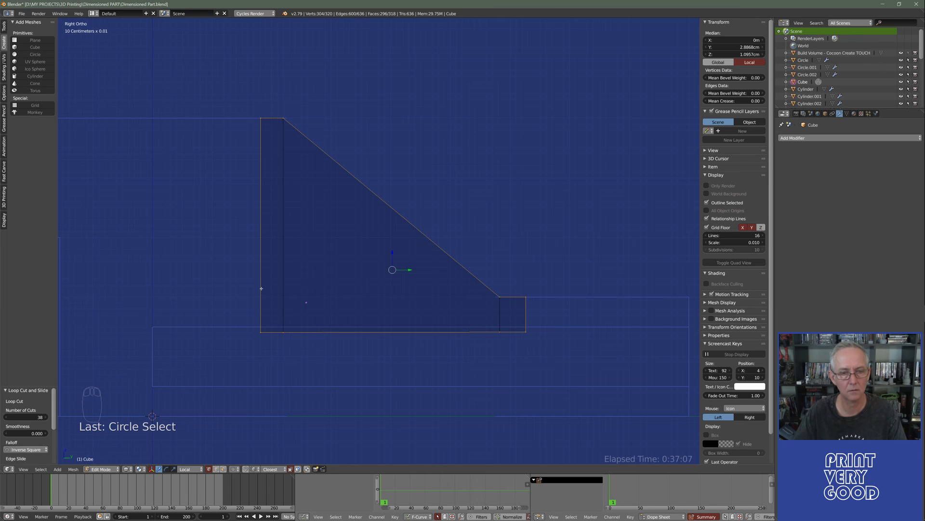
In edge select mode, brush-deselect the cut edges on the rib's vertical back and bottom, keeping the sloping side's edges selected.
click(216, 469)
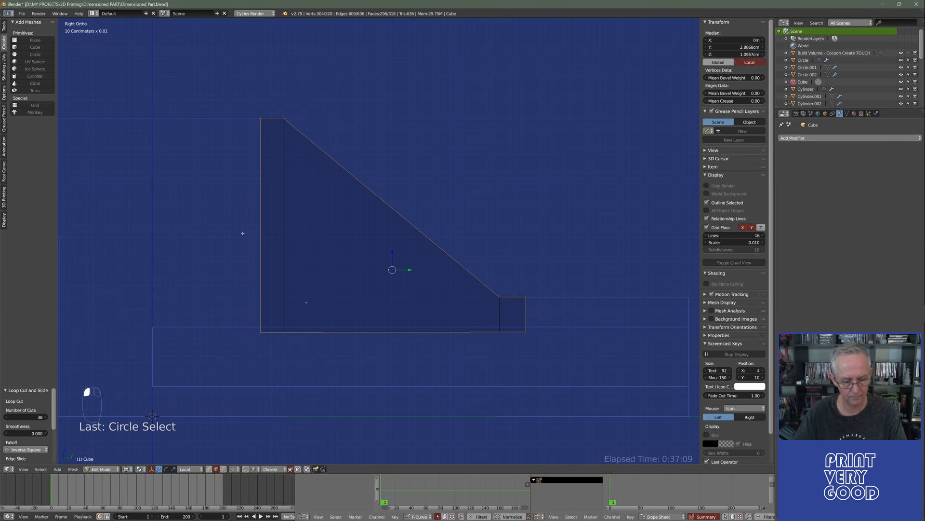
key(c)
mouse_move(270, 262)
middle_down()
mouse_move(409, 336)
mouse_move(513, 343)
mouse_move(235, 351)
mouse_move(348, 331)
mouse_move(364, 335)
mouse_move(378, 364)
mouse_move(402, 351)
middle_up()
right_click(348, 331)
scroll(338, 216, up, 2)
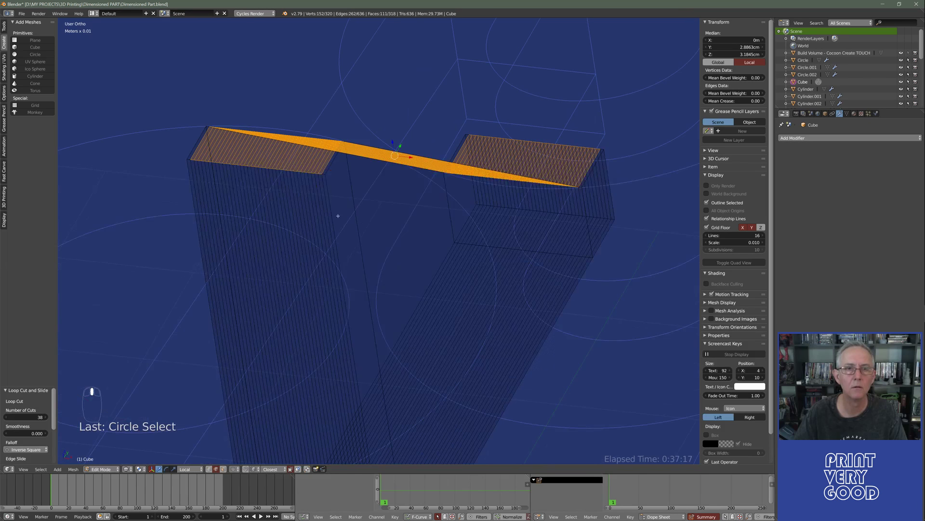
Extend the selection with edge loops along the rib's sides, correcting the picks around its low fork end.
alt+shift+right_click(327, 183)
middle_drag(393, 237, 357, 305)
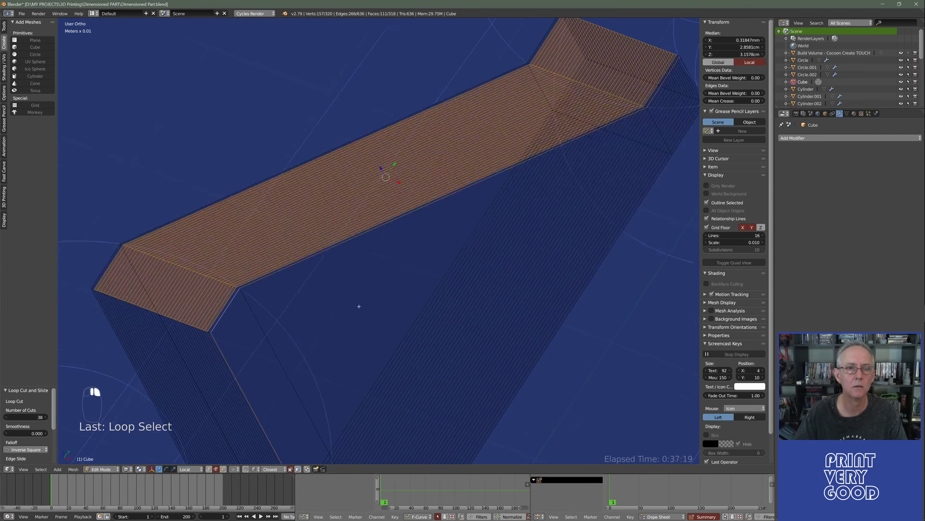
middle_drag(606, 268, 172, 160)
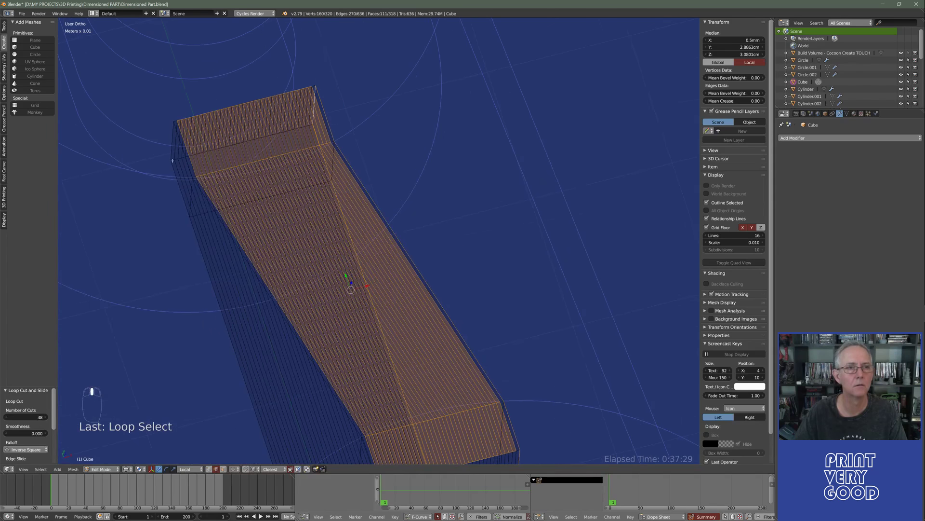
shift+right_click(171, 135)
alt+shift+right_click(177, 135)
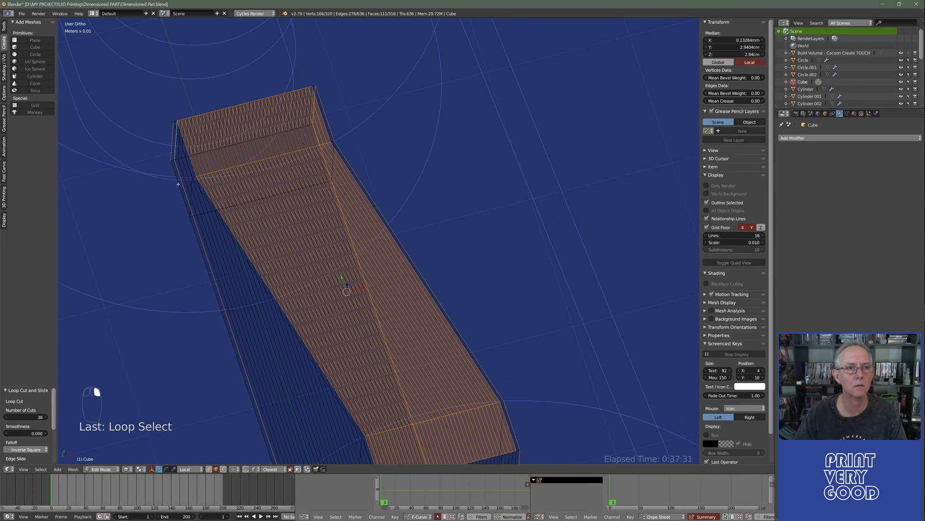
alt+shift+right_click(179, 140)
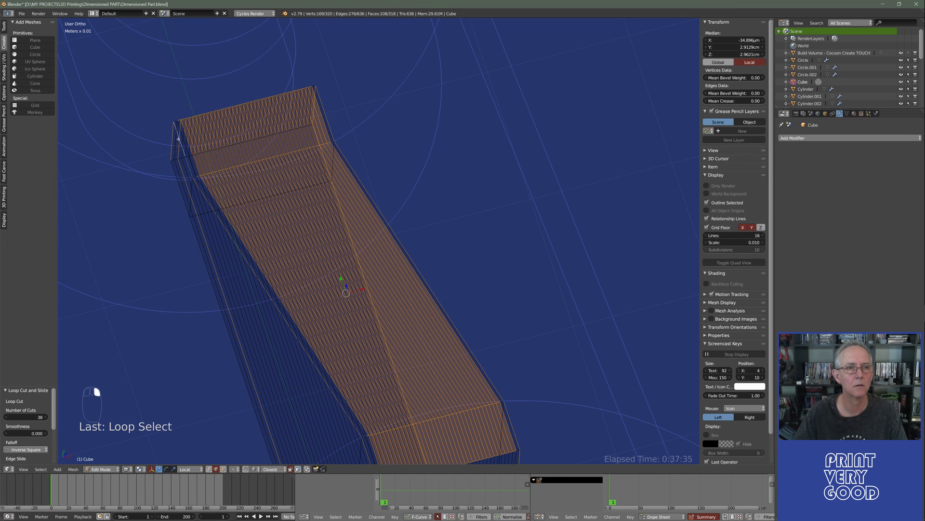
alt+shift+right_click(178, 135)
Add the remaining outline edges along the rib's base, back face and fork-end corner to the selection.
middle_drag(179, 135, 356, 300)
middle_drag(325, 264, 341, 265)
scroll(342, 264, up, 4)
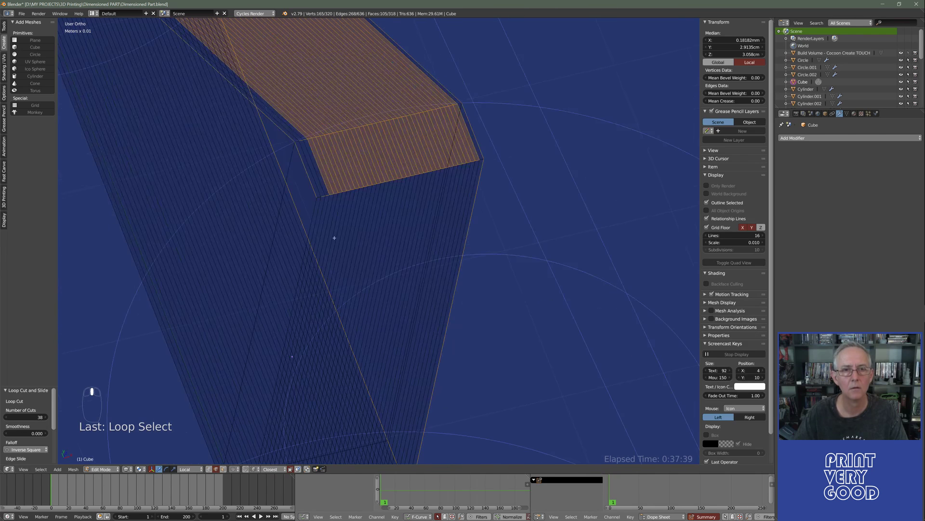
scroll(333, 251, down, 5)
middle_drag(347, 323, 378, 331)
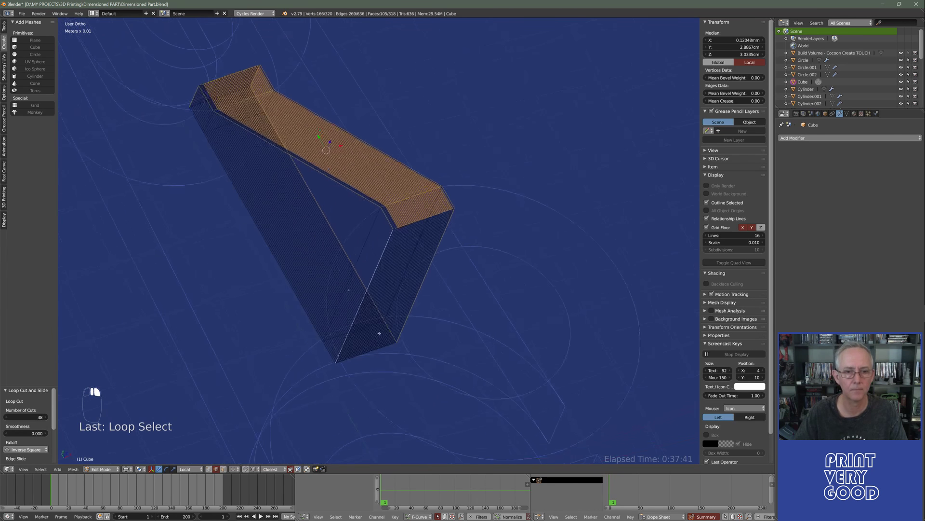
shift+right_click(378, 345)
shift+right_click(306, 323)
scroll(268, 325, up, 5)
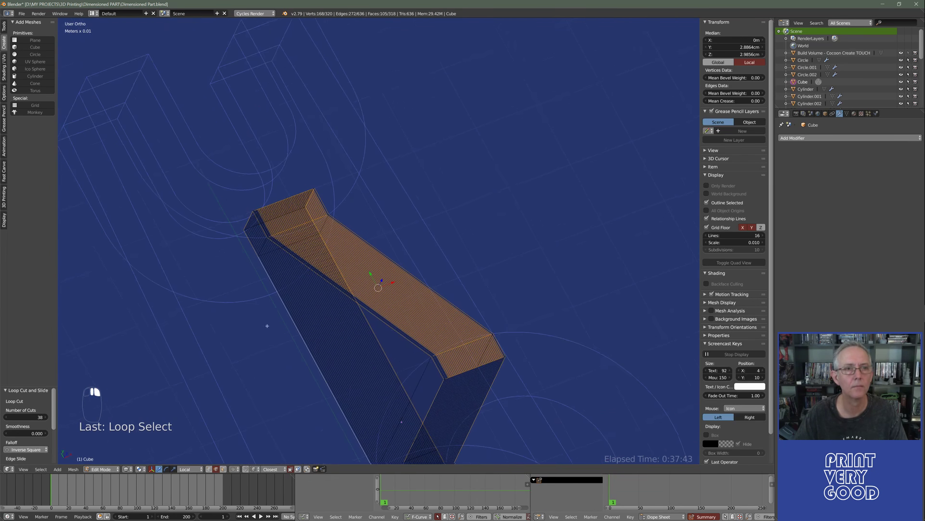
scroll(271, 314, down, 3)
scroll(415, 304, up, 5)
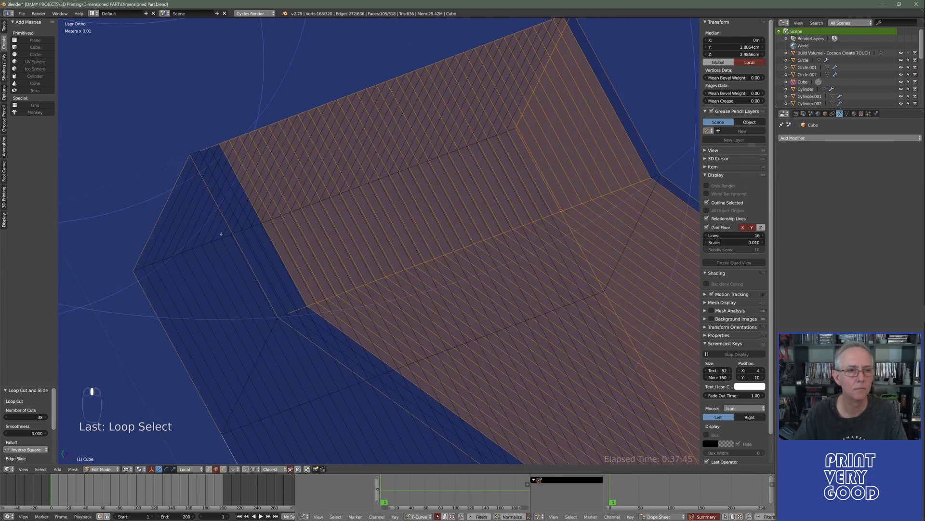
shift+right_click(195, 159)
scroll(158, 277, down, 3)
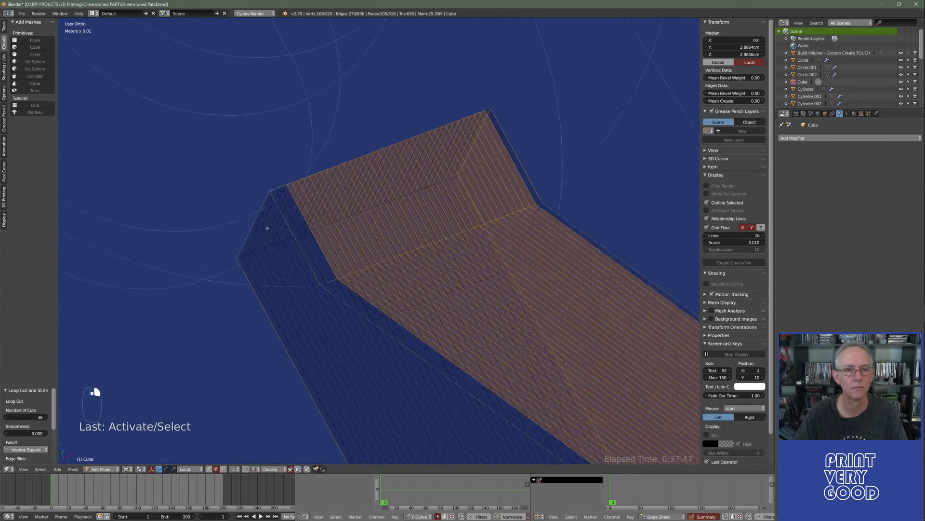
middle_drag(325, 262, 399, 332)
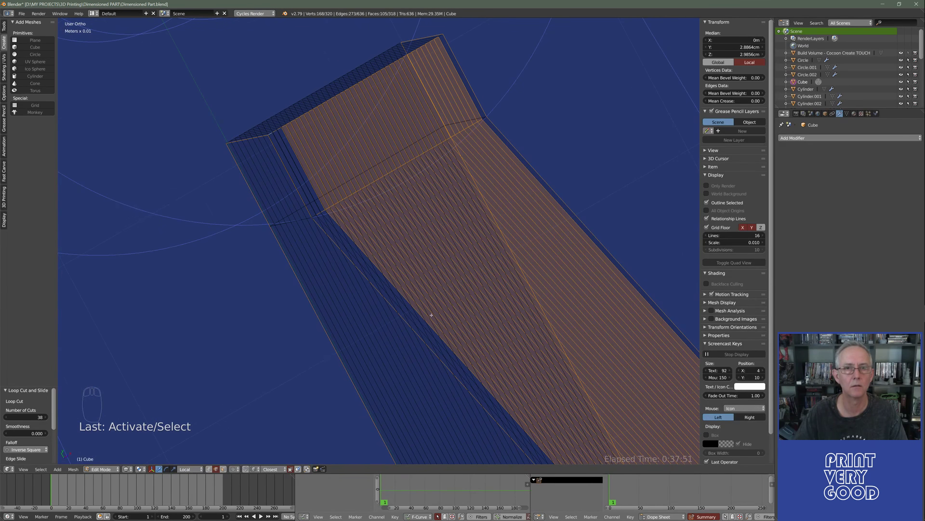
Inspect the rib's fork end in top wireframe view, comparing its straight edge with the fork's rounded outline.
key(KP_7)
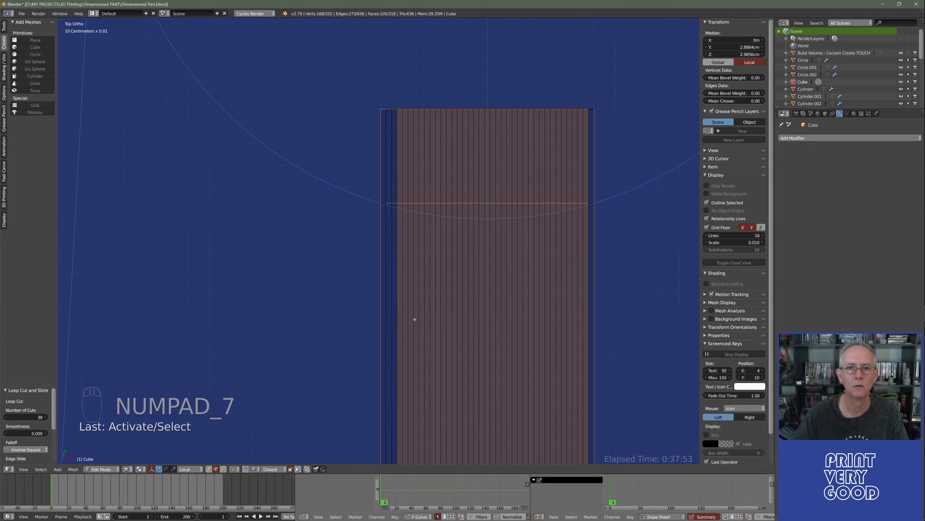
shift+middle_drag(407, 324, 374, 271)
scroll(391, 265, down, 2)
key(Tab)
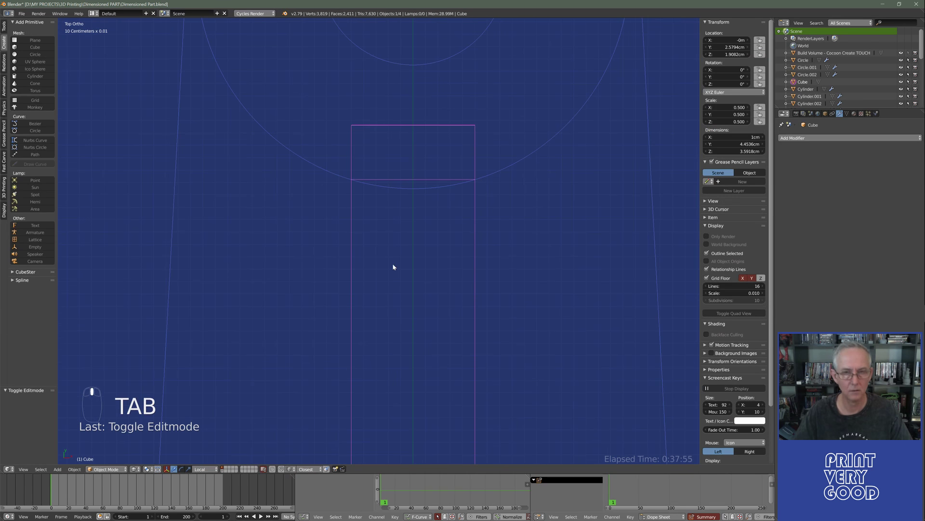
scroll(398, 213, up, 1)
middle_drag(399, 213, 306, 212)
key(Tab)
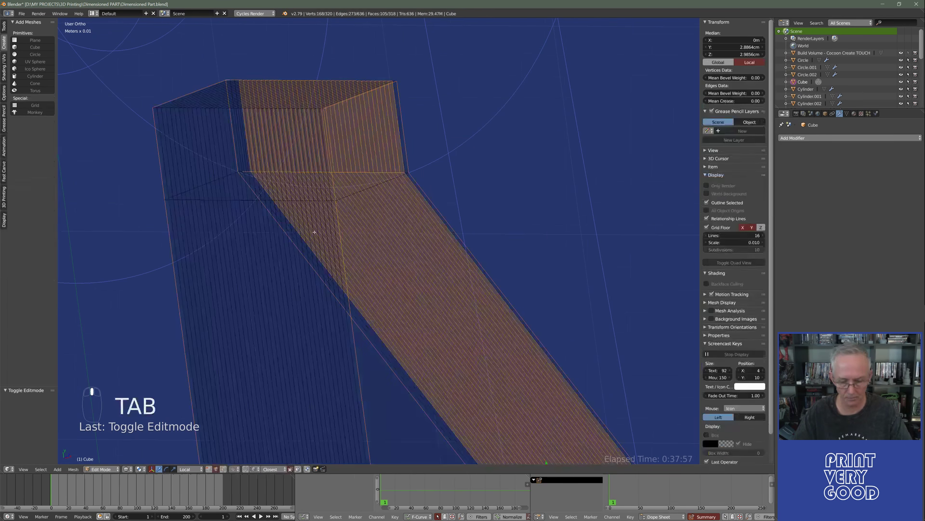
key(KP_Decimal)
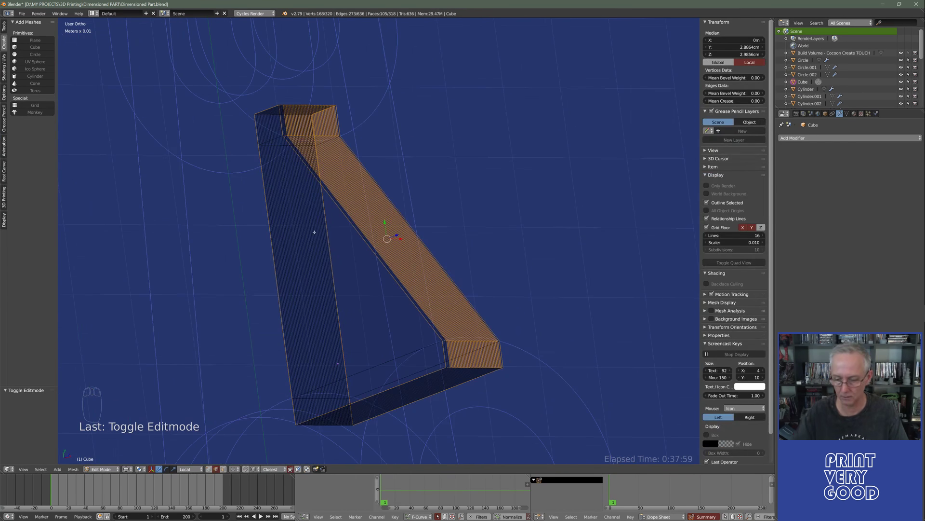
key(KP_7)
shift+middle_drag(314, 183, 389, 251)
scroll(340, 311, up, 5)
shift+middle_drag(406, 328, 405, 277)
scroll(407, 275, up, 4)
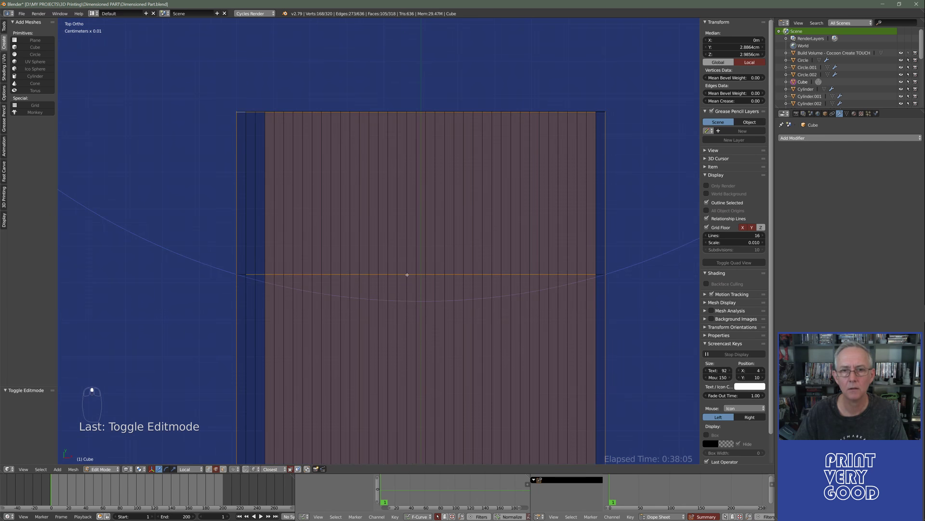
scroll(407, 275, down, 4)
Return to solid shading, inspect the rib's junctions at both ends and compare them with the technical drawing in Photos.
middle_drag(411, 339, 544, 195)
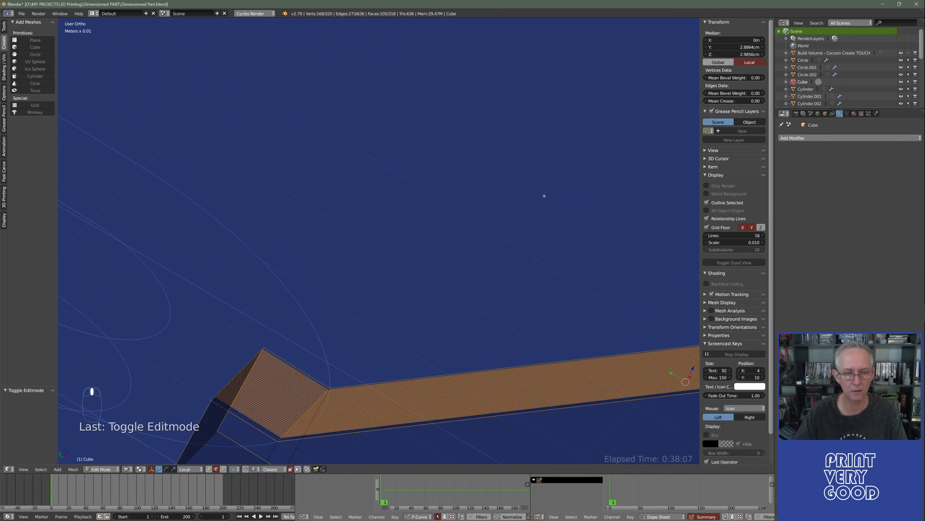
key(z)
middle_drag(487, 249, 428, 316)
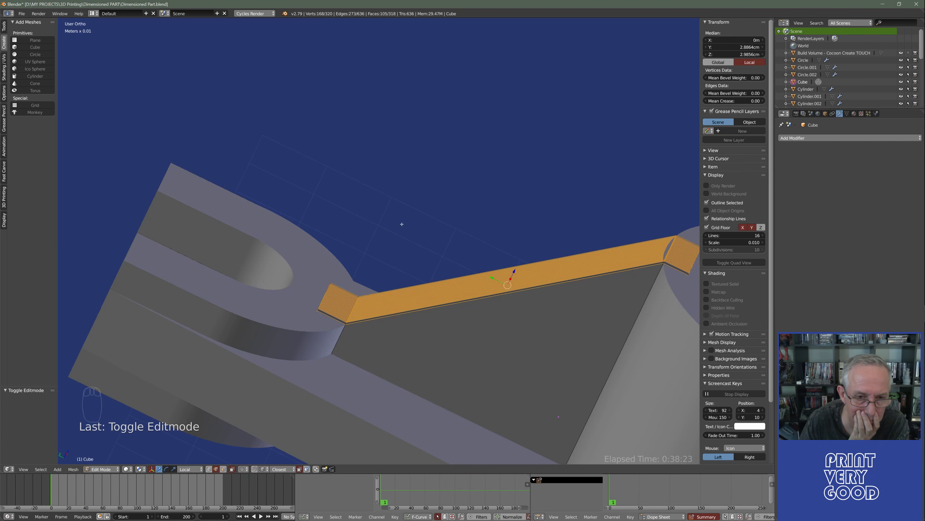
key(alt+Tab)
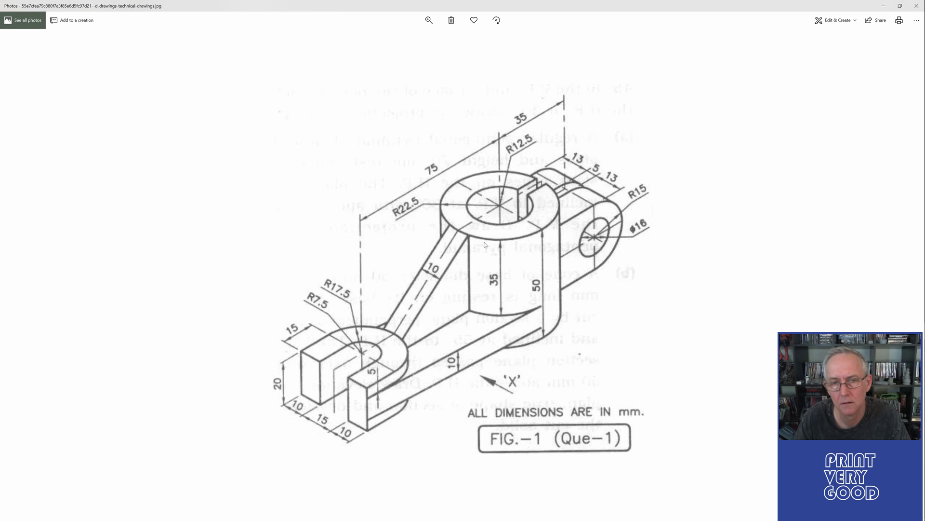
Switch back to Blender and select only the vertices at the rib's upper end, using a right-side wireframe view.
key(alt+Tab)
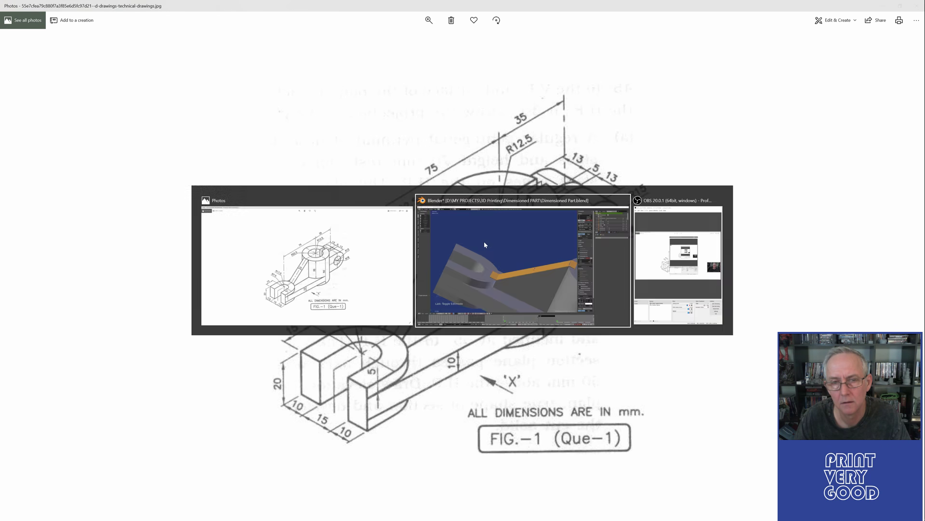
middle_drag(606, 302, 352, 262)
scroll(430, 307, up, 5)
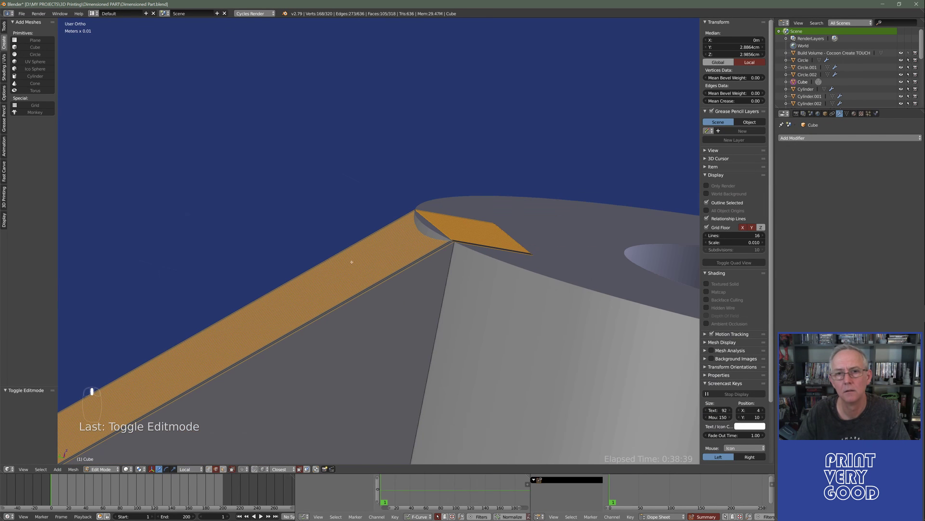
key(KP_3)
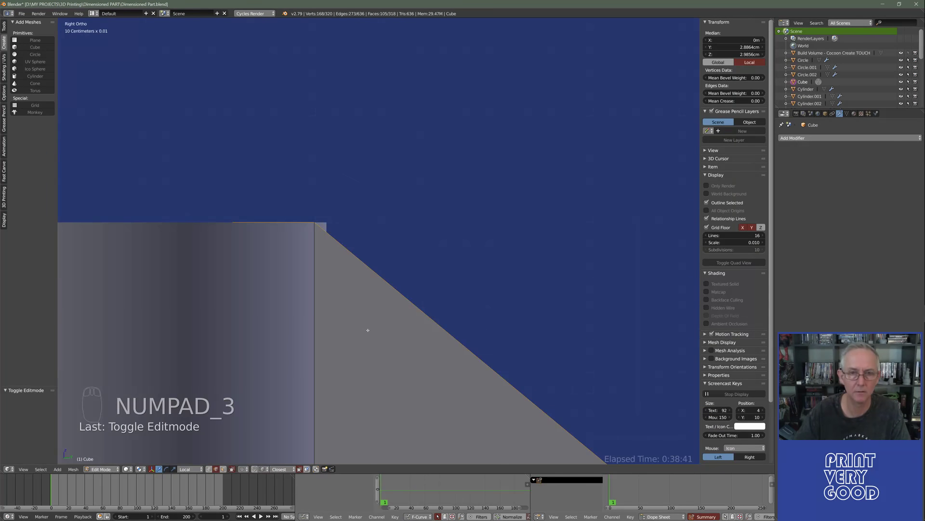
key(z)
shift+middle_drag(368, 329, 377, 242)
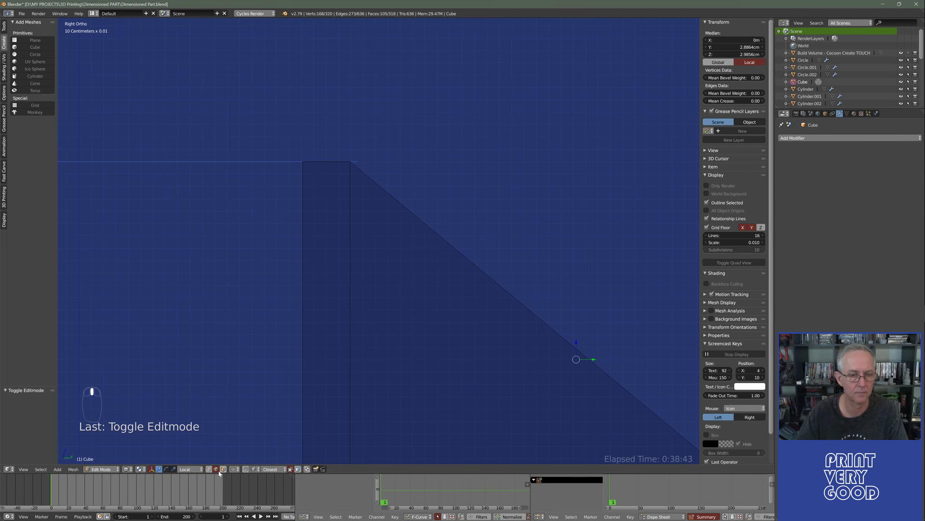
key(ctrl+Tab)
key(1)
key(a)
key(b)
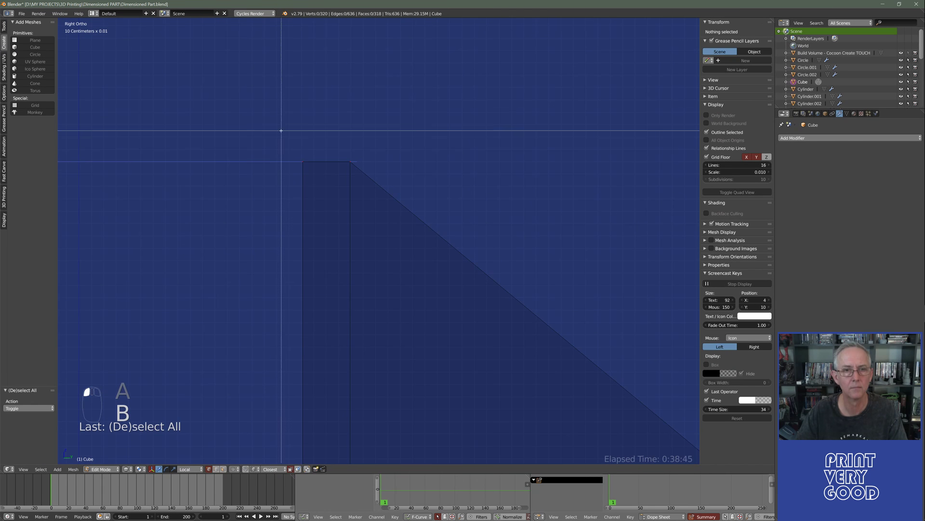
drag(284, 128, 361, 185)
Try raising the rib's upper-end vertices along Z by 0.448 mm and another 24 µm, check the cylinder junction, and undo both moves.
key(g)
key(z)
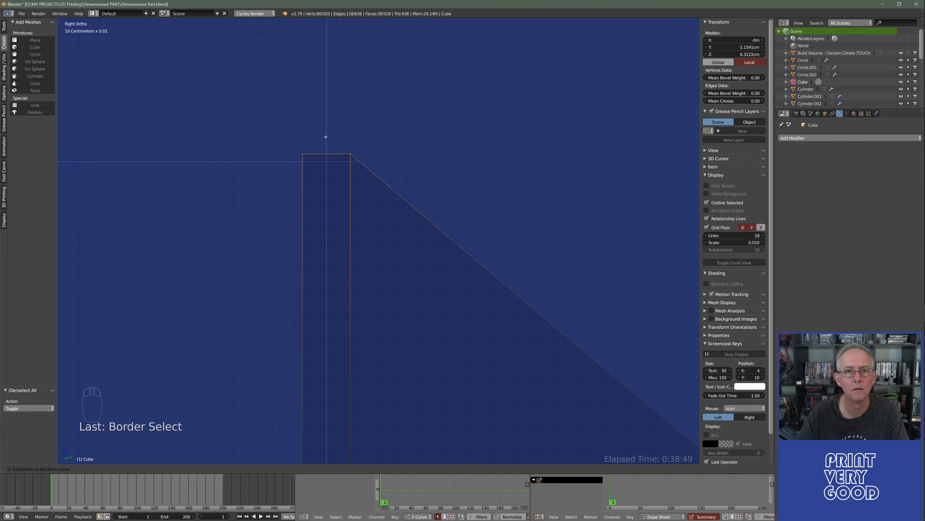
click(324, 140)
scroll(380, 193, up, 4)
shift+middle_drag(380, 192, 440, 264)
scroll(441, 358, up, 6)
scroll(468, 271, up, 5)
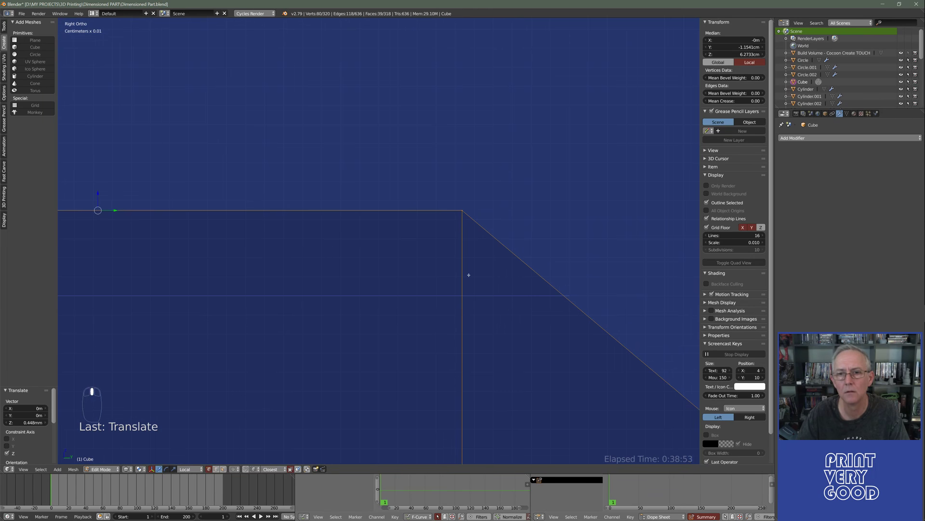
drag(99, 193, 98, 199)
key(z)
scroll(481, 260, down, 4)
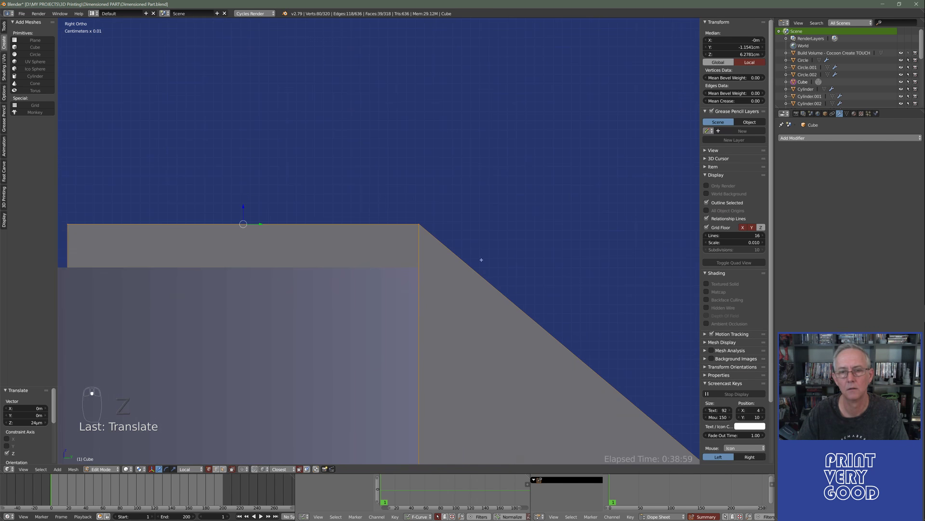
middle_drag(481, 260, 366, 330)
scroll(424, 288, down, 3)
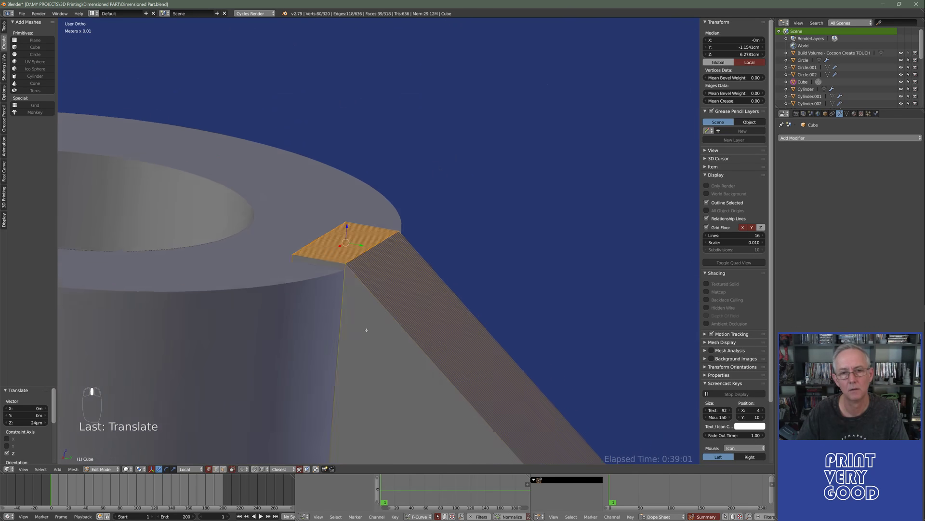
scroll(367, 329, down, 3)
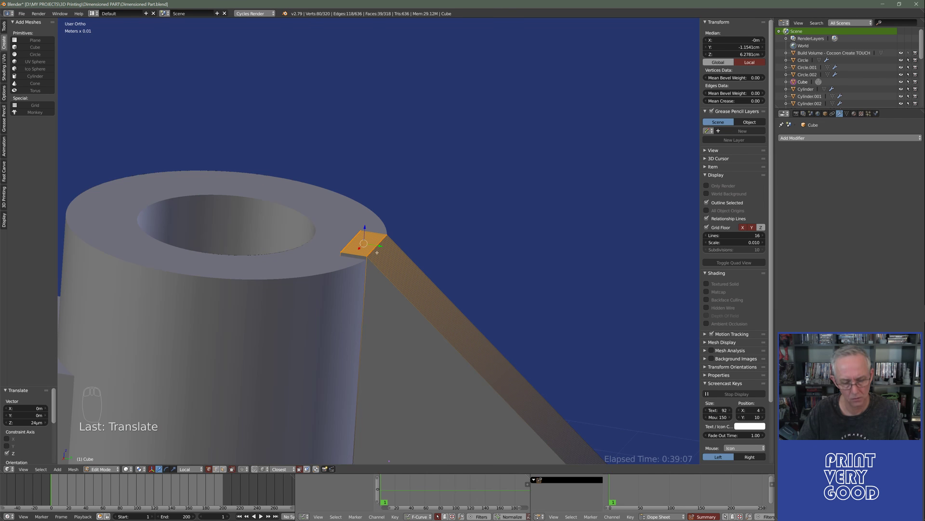
key(ctrl+z)
key(ctrl+z)
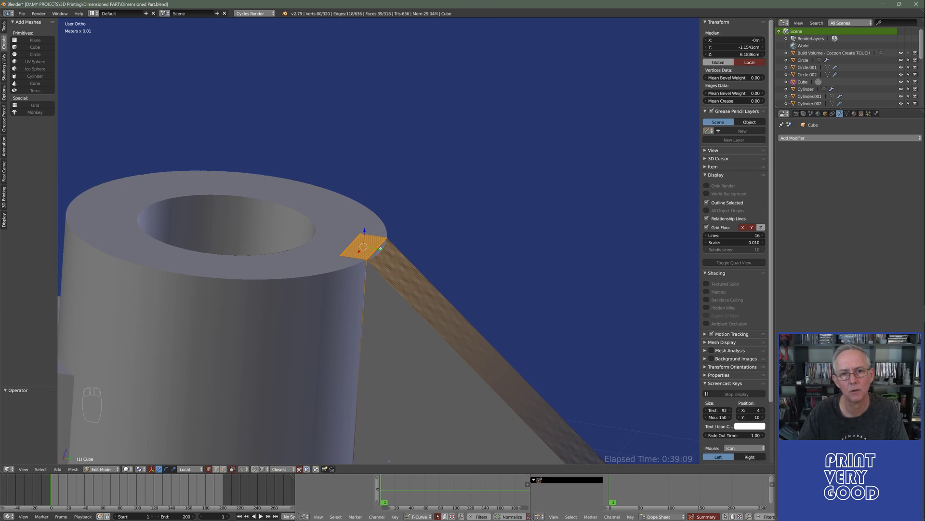
Move the rib's upper-end vertices 0.69 mm along Y, outward toward the fork.
drag(382, 253, 417, 287)
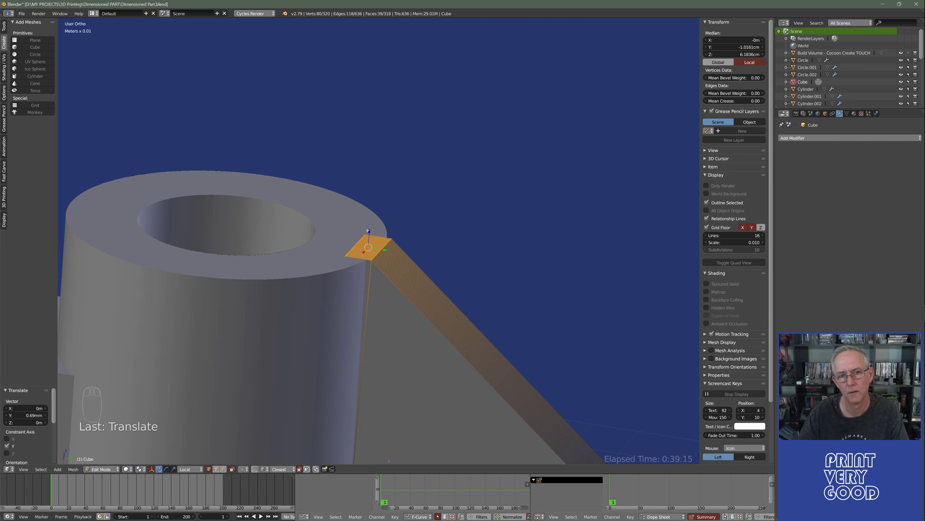
Move the rib's selected top face down about 1.32 mm in Z and about -1.37 mm along Y into the cylinder.
drag(370, 229, 386, 272)
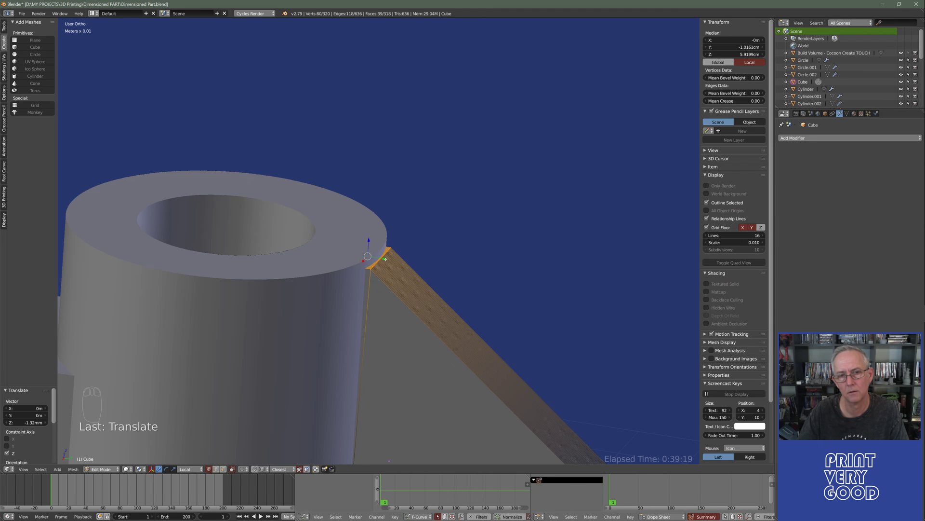
drag(384, 259, 376, 258)
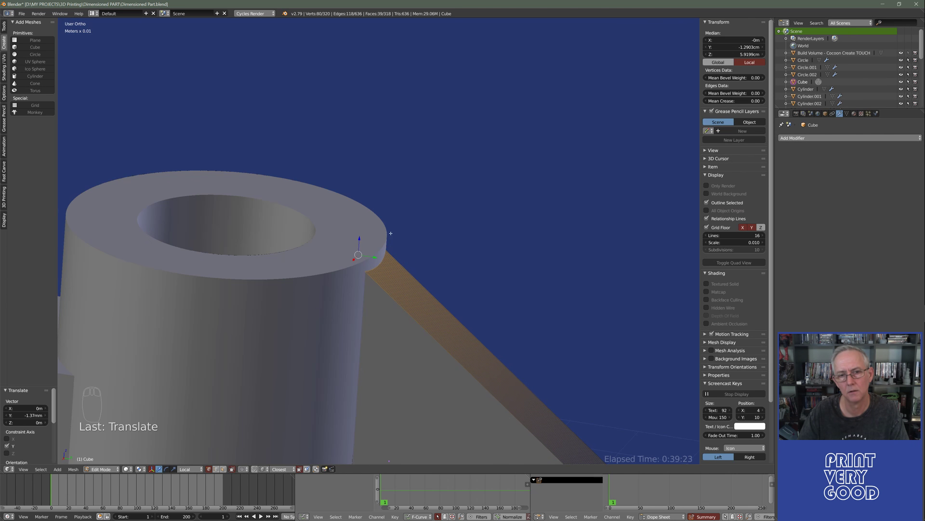
Select the top vertices at the rib's low end near the fork and lower them about 1.12 mm along Z.
scroll(391, 233, down, 3)
middle_drag(386, 241, 463, 309)
scroll(471, 307, up, 4)
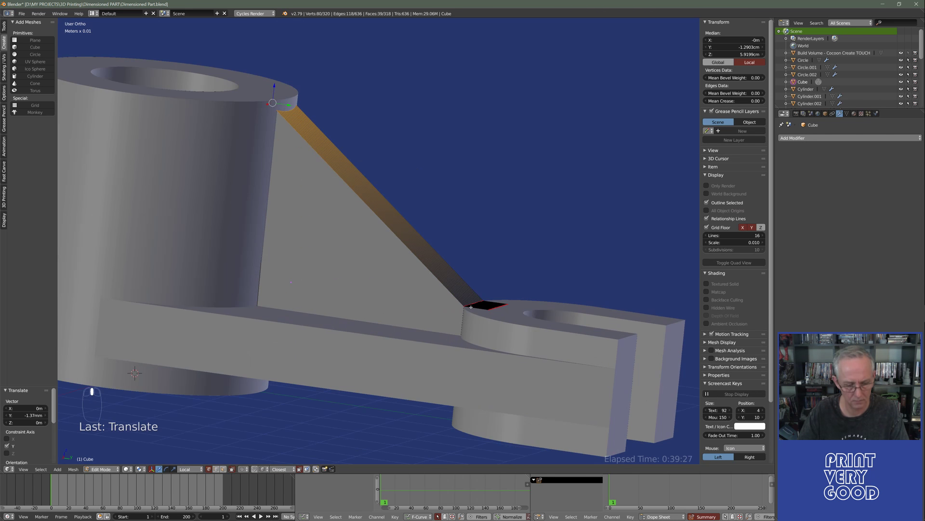
key(z)
key(a)
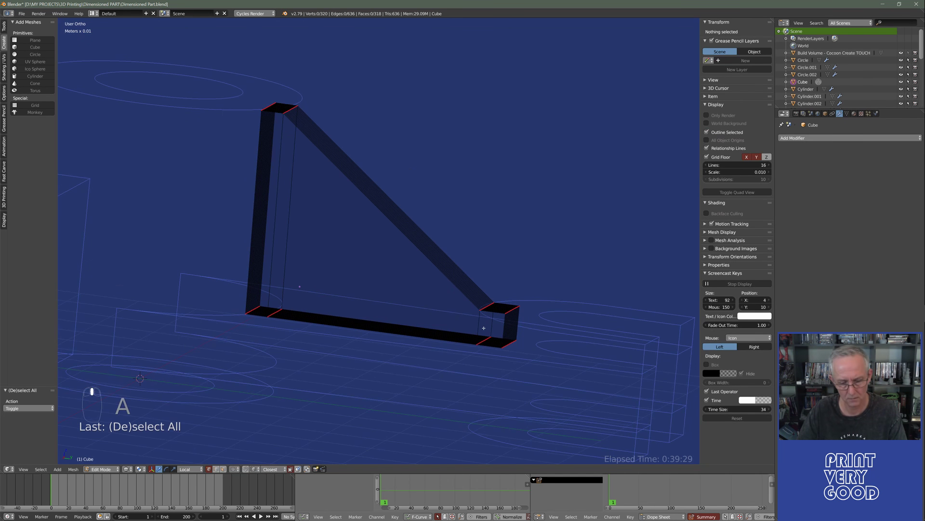
key(b)
drag(464, 290, 528, 327)
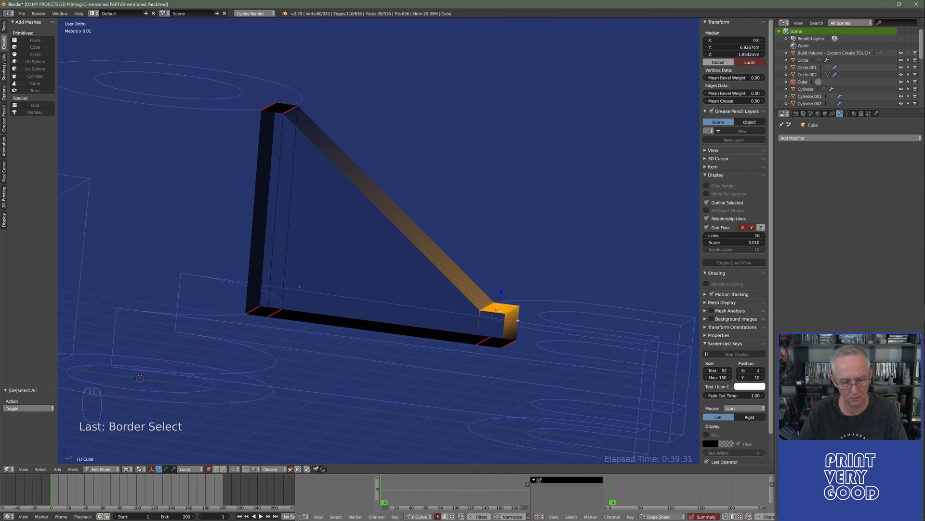
key(z)
key(g)
key(z)
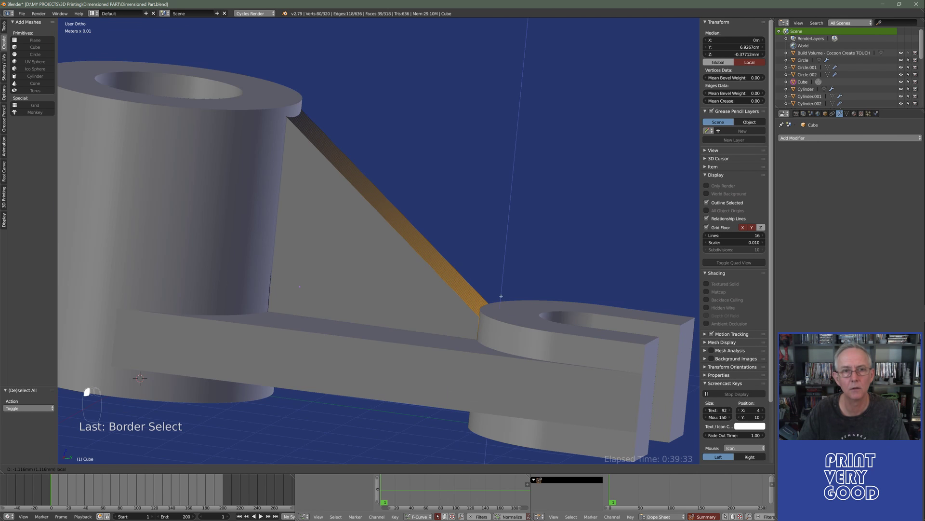
click(299, 289)
Check the rib from its other side in solid and wireframe shading, and return to object mode.
middle_drag(299, 289, 377, 360)
scroll(301, 288, down, 5)
scroll(376, 360, up, 4)
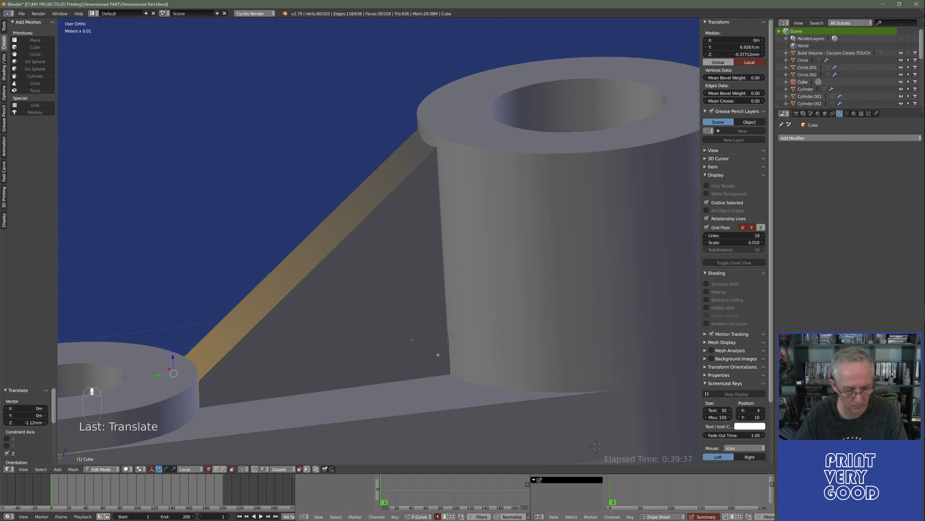
key(z)
mouse_move(437, 385)
middle_down()
mouse_move(399, 387)
mouse_move(425, 392)
middle_up()
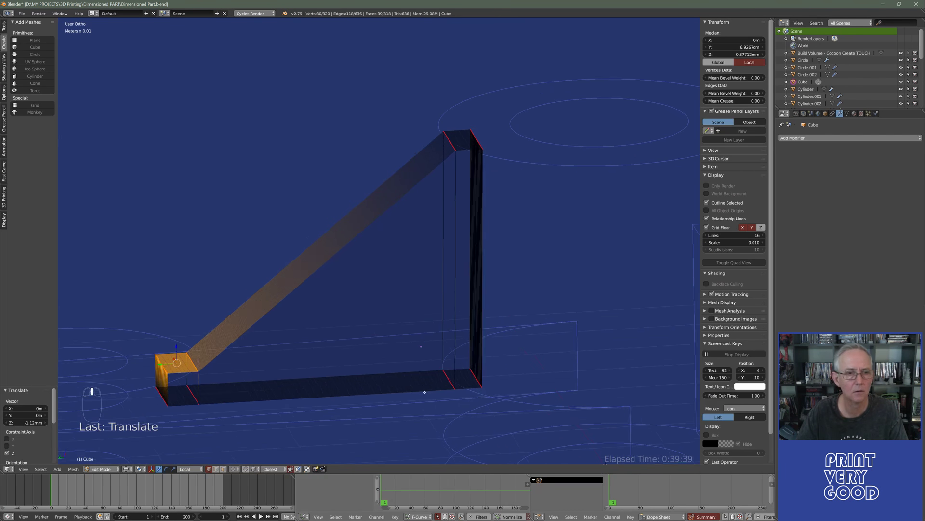
key(Tab)
scroll(379, 329, down, 3)
middle_drag(379, 329, 378, 377)
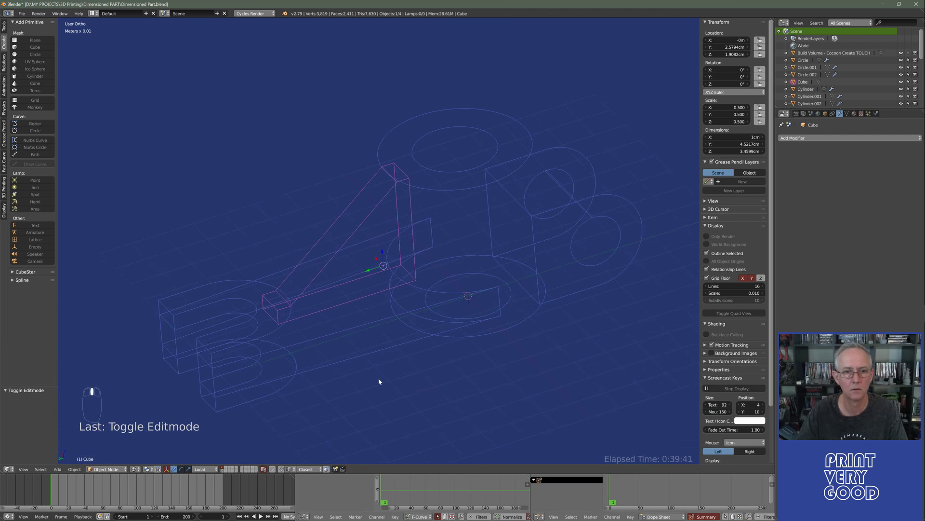
Save the file and apply the rib's scale.
key(ctrl+s)
key(ctrl+a)
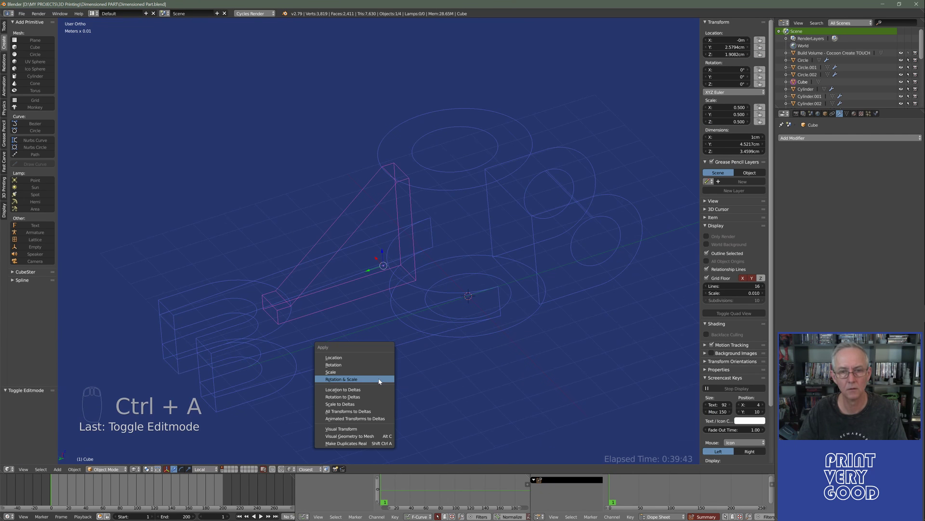
click(380, 371)
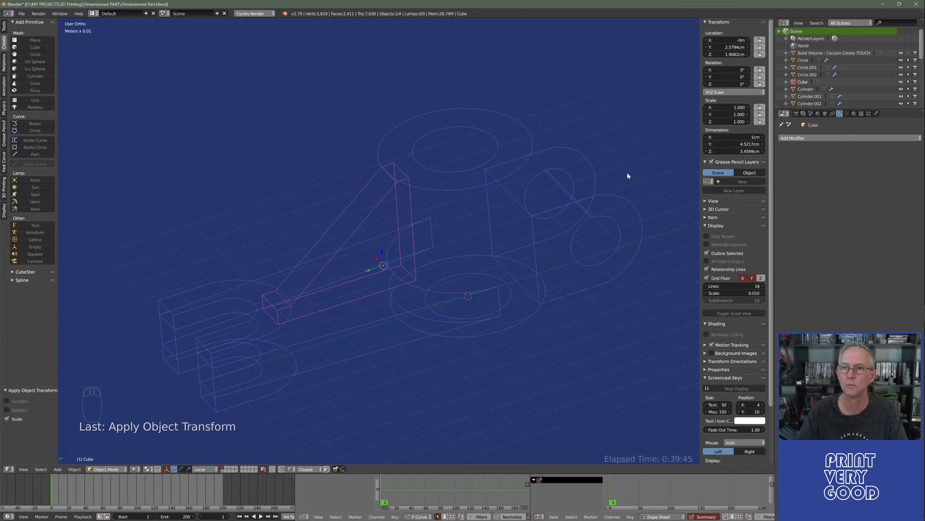
Examine how the rib meets the central cylinder and the forked arm in wireframe and solid shading.
middle_drag(338, 294, 268, 331)
scroll(306, 318, up, 3)
scroll(315, 341, up, 2)
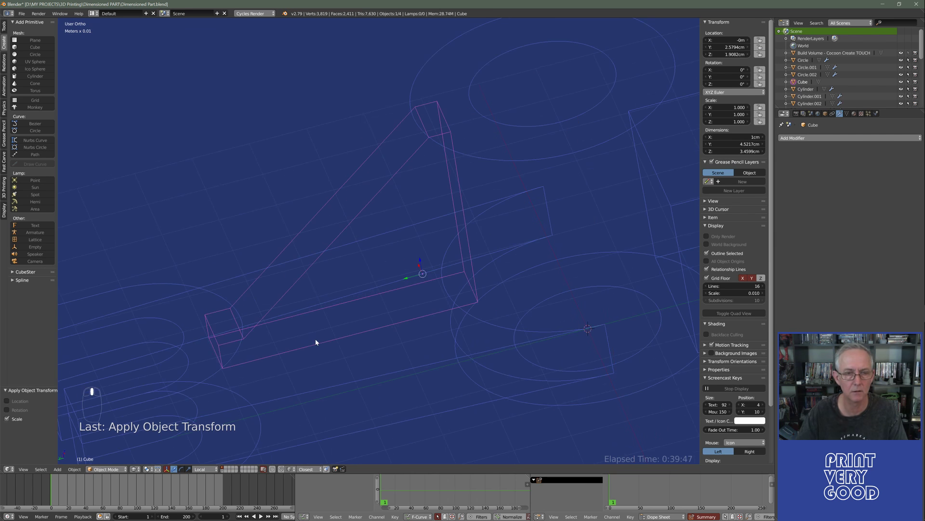
key(z)
mouse_move(331, 330)
middle_down()
mouse_move(367, 320)
mouse_move(398, 127)
middle_up()
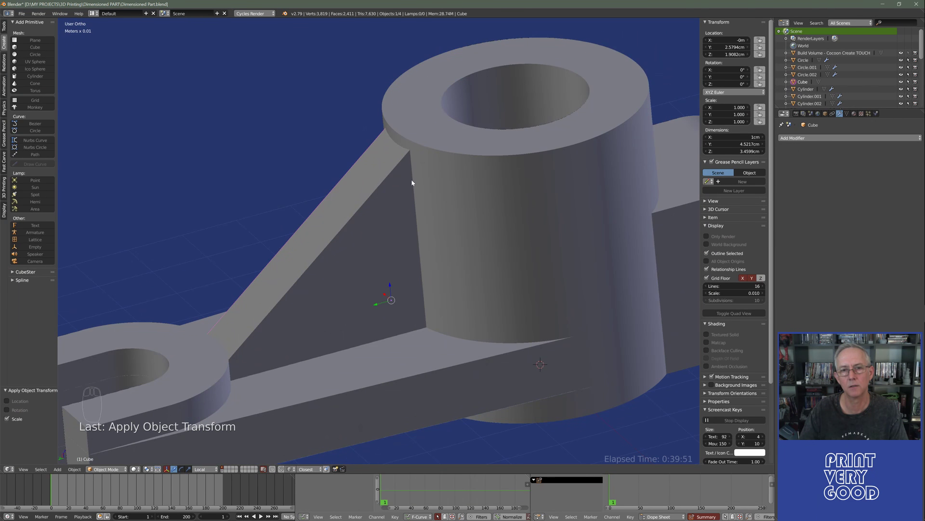
scroll(339, 267, down, 6)
middle_drag(331, 256, 413, 312)
scroll(410, 313, up, 2)
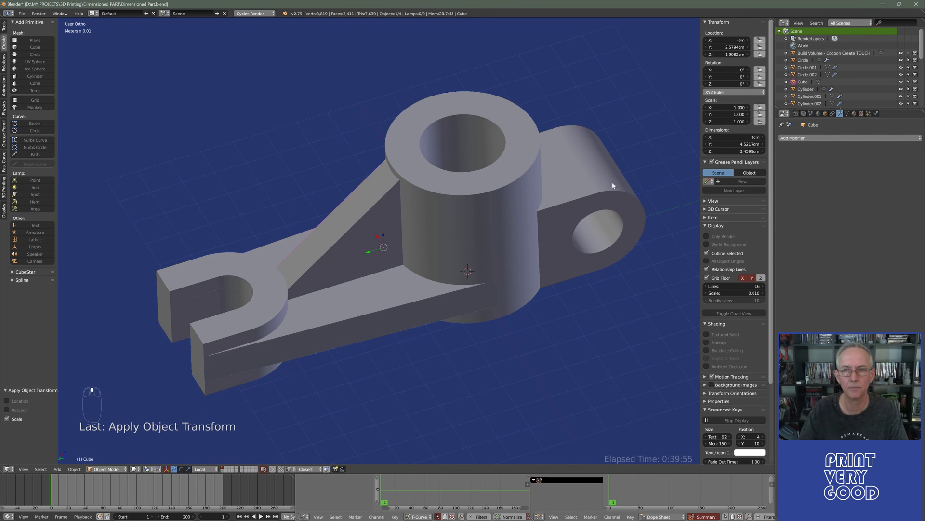
Add a Boolean modifier to the rib with the Union operation, the Carve solver and Cylinder.016 as its object.
right_click(445, 207)
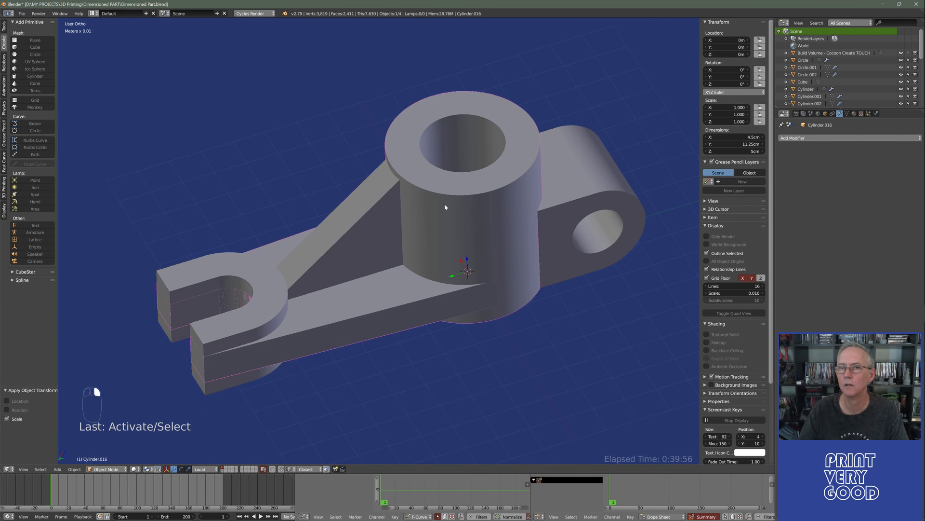
click(795, 138)
click(773, 171)
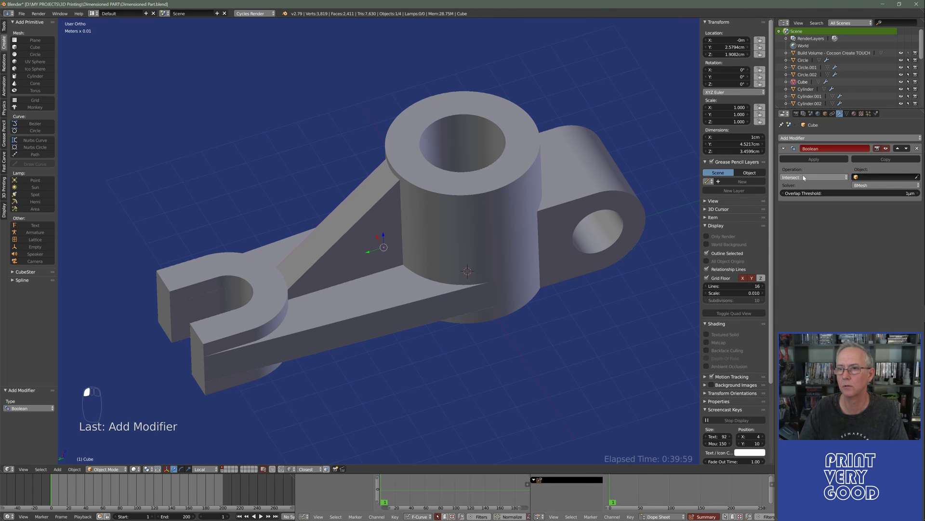
click(804, 180)
click(797, 162)
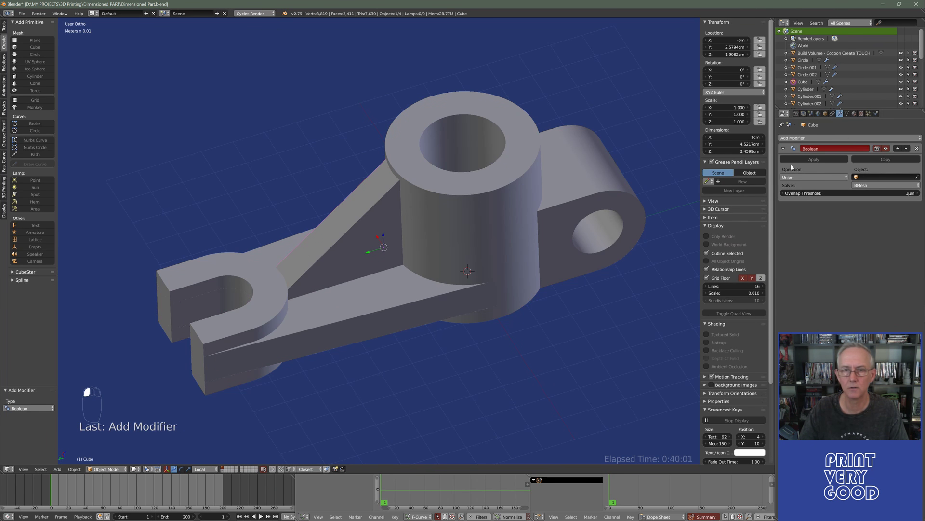
click(888, 188)
click(887, 177)
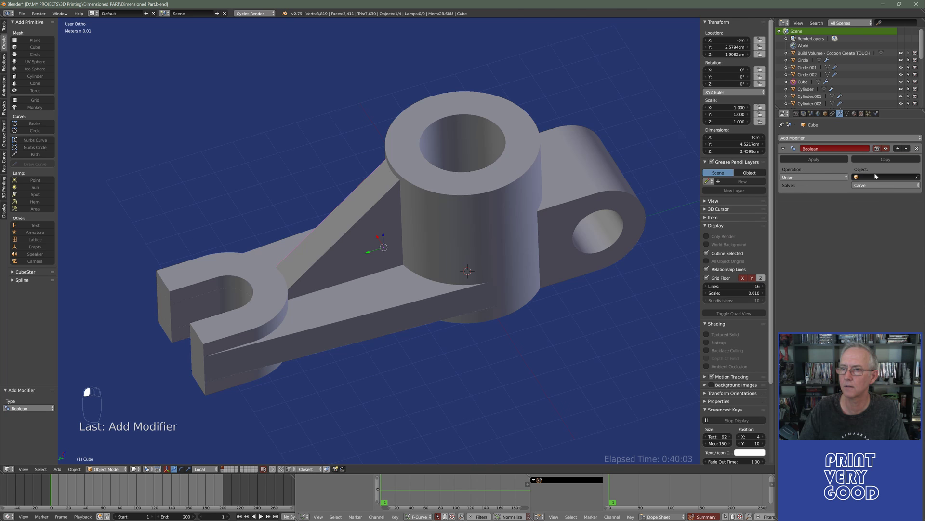
click(917, 178)
click(482, 101)
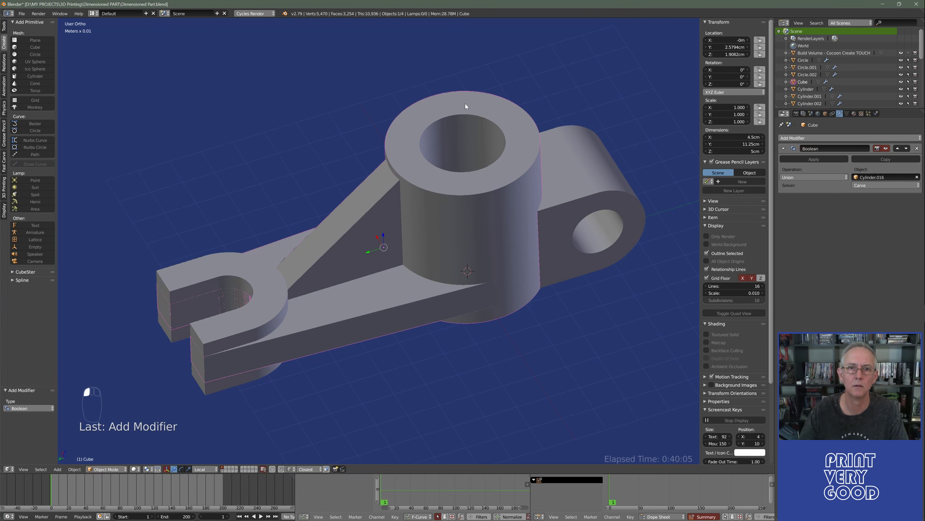
Inspect the Boolean union between the rib and the body in wireframe and solid shading.
key(z)
middle_drag(463, 262, 382, 245)
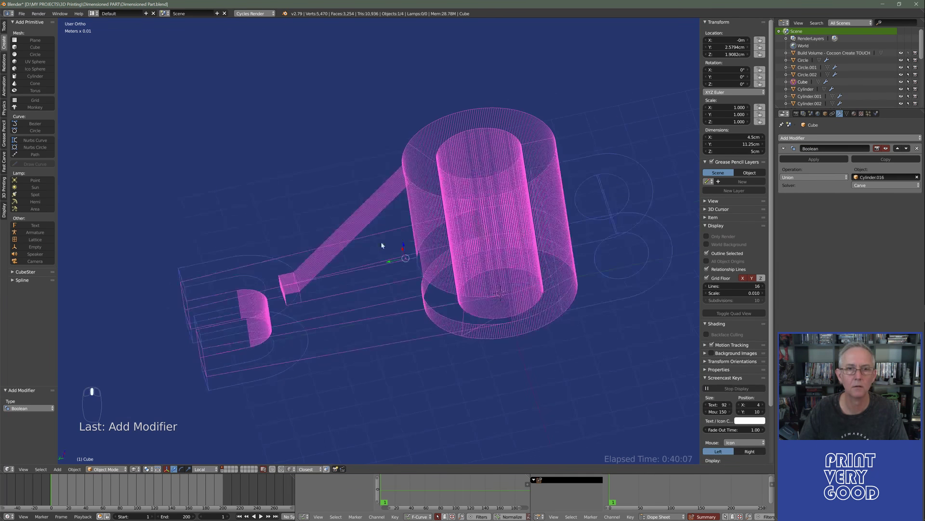
middle_drag(305, 289, 320, 320)
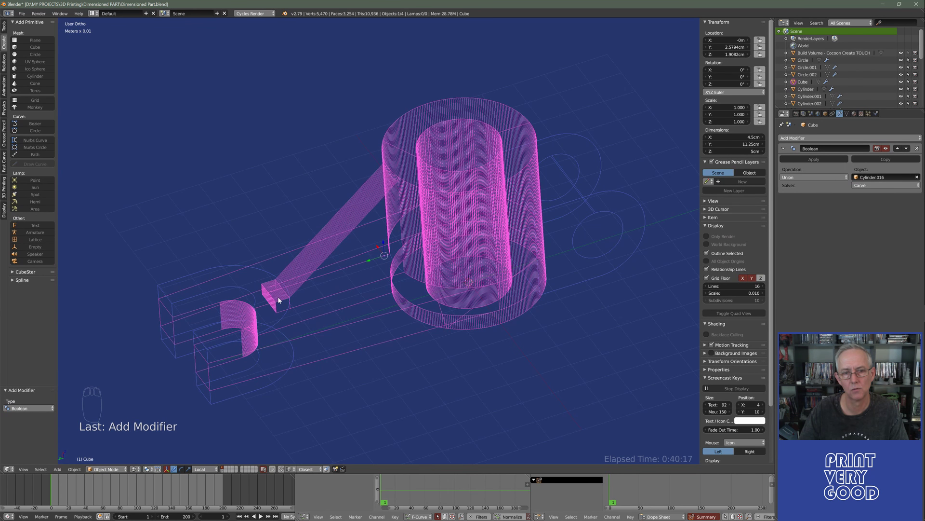
middle_drag(282, 312, 283, 291)
scroll(296, 308, up, 5)
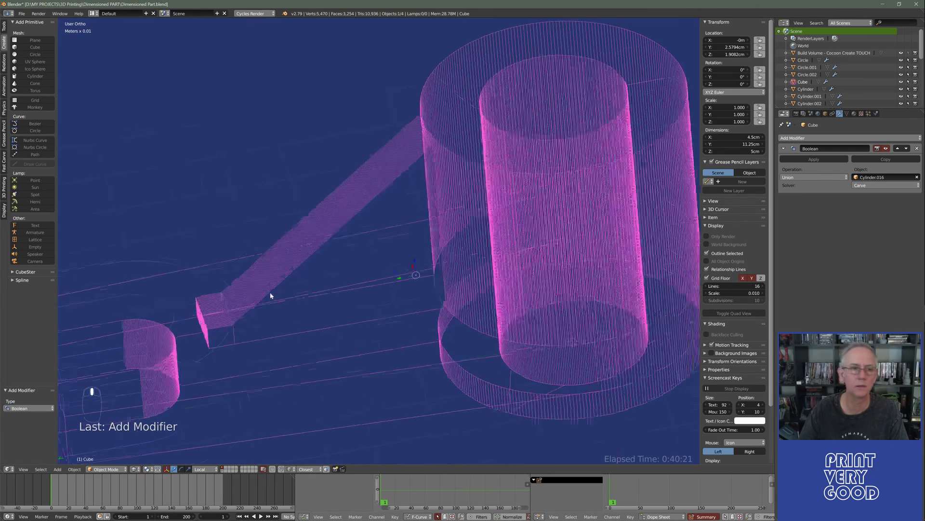
key(z)
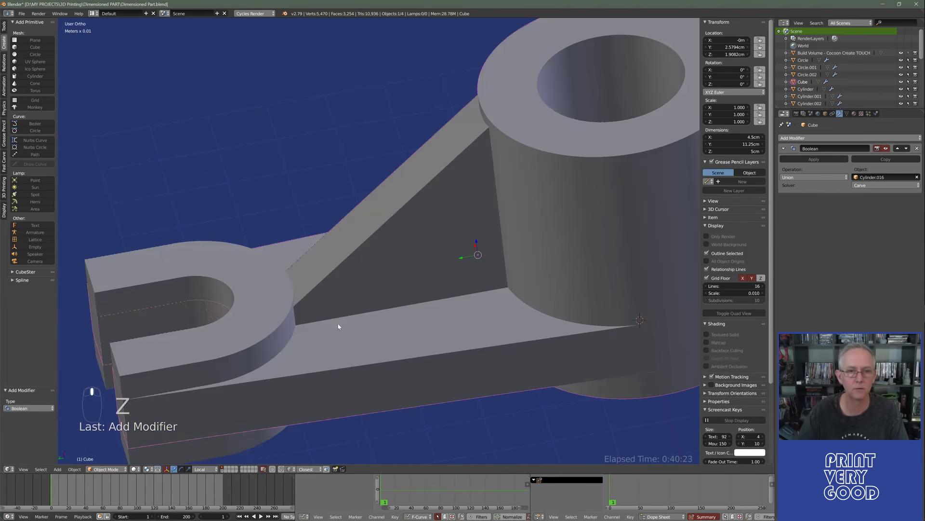
mouse_move(341, 324)
middle_down()
mouse_move(360, 273)
mouse_move(375, 291)
middle_up()
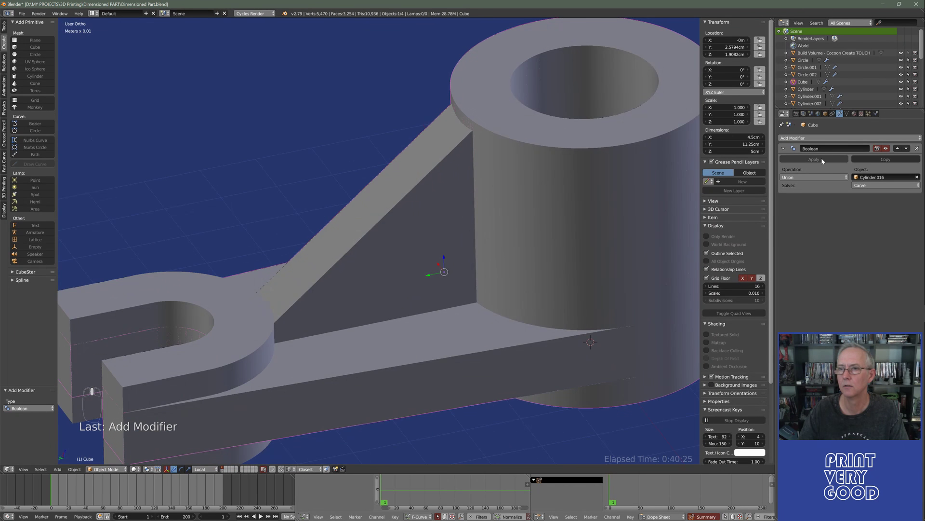
Duplicate all the bracket's parts about 17.2 cm along X and move the copies to the second layer.
scroll(472, 263, down, 4)
scroll(472, 260, down, 3)
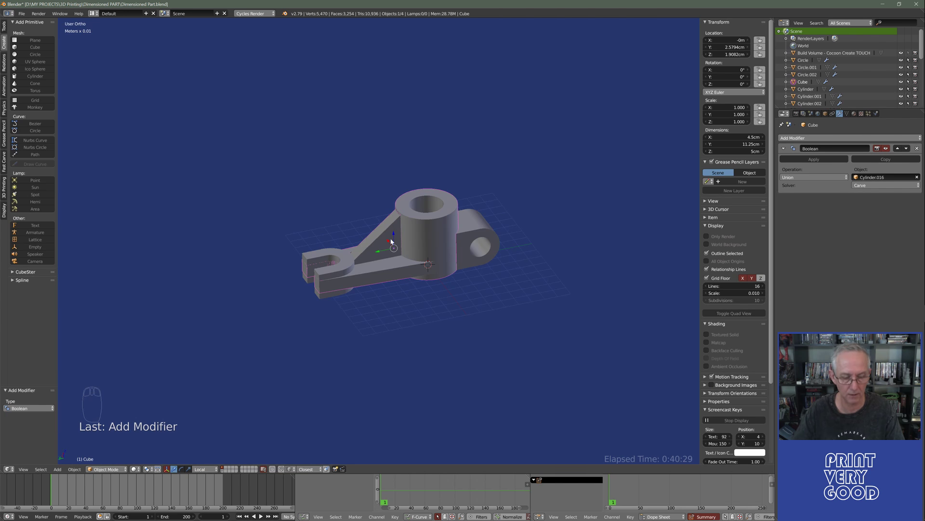
key(a)
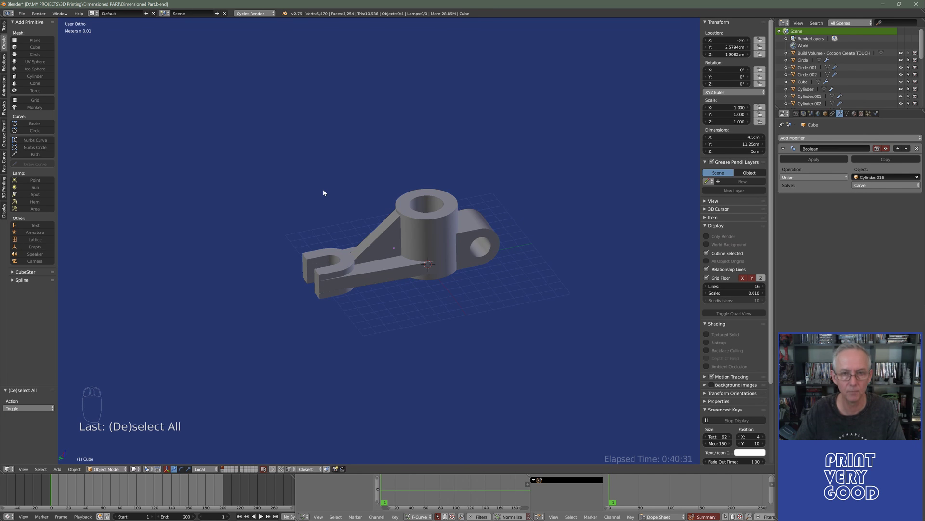
key(b)
drag(263, 154, 559, 324)
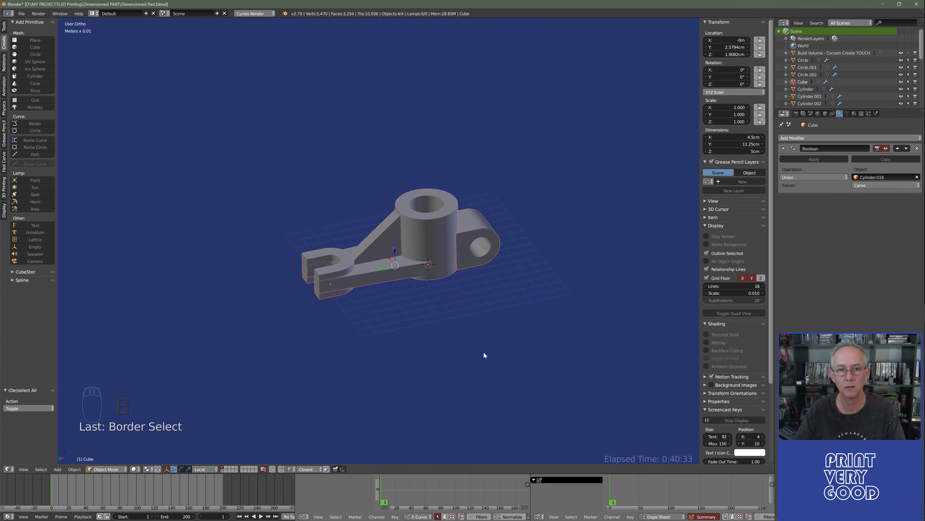
key(shift+d)
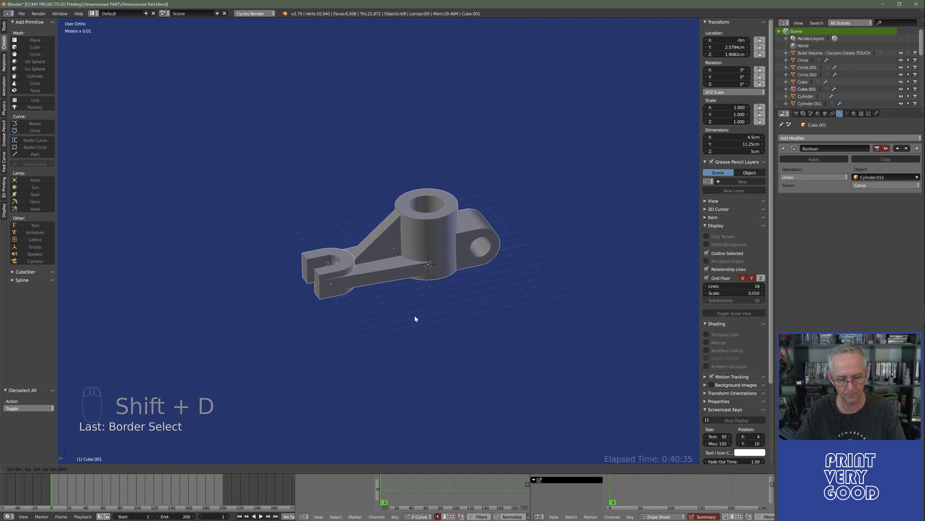
key(x)
key(Return)
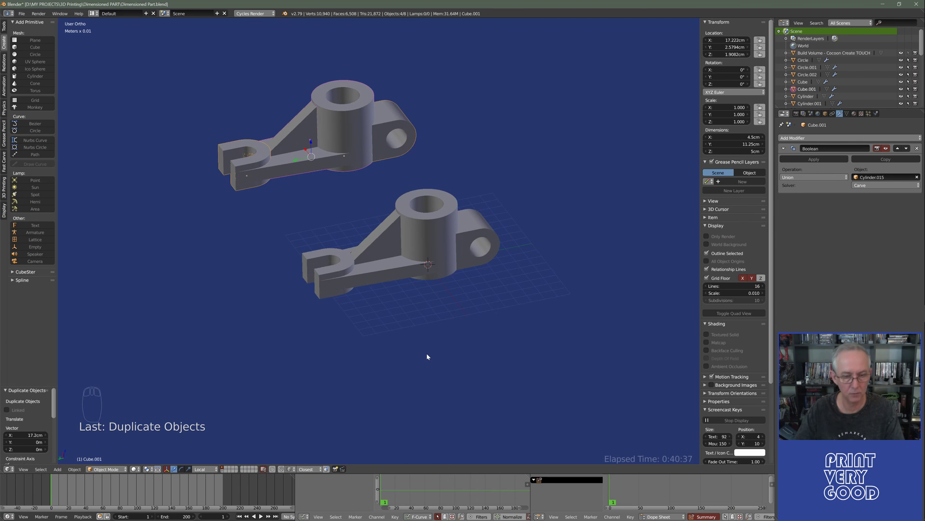
key(m)
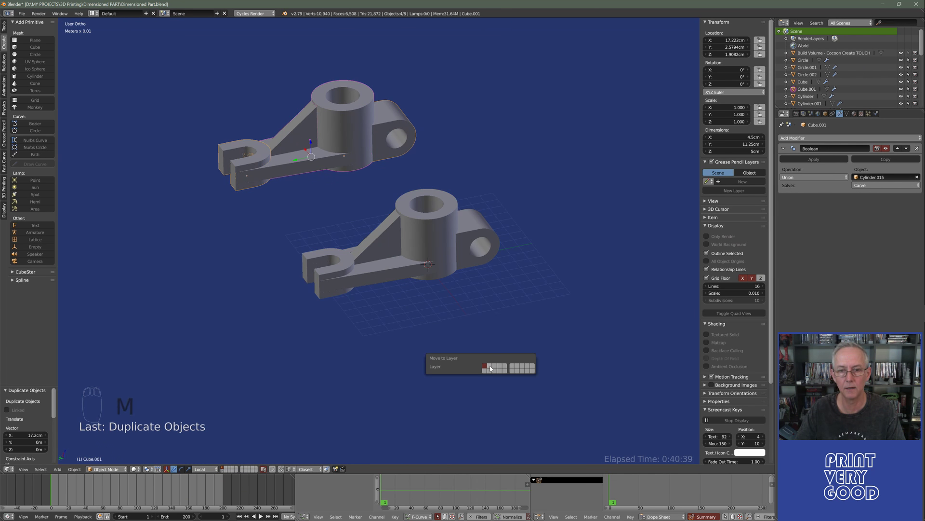
click(490, 366)
Select the main body of the original bracket and save the file.
right_click(410, 263)
scroll(406, 322, up, 4)
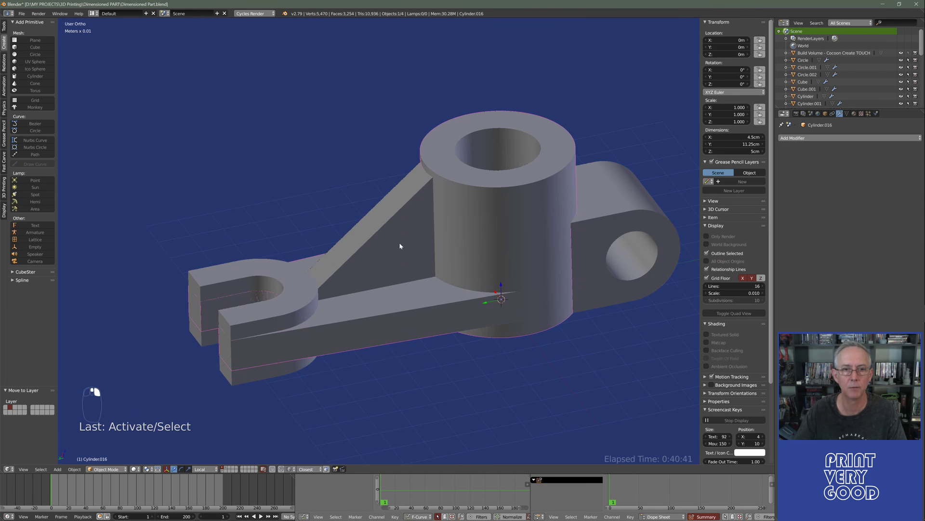
key(ctrl+s)
middle_drag(427, 249, 372, 247)
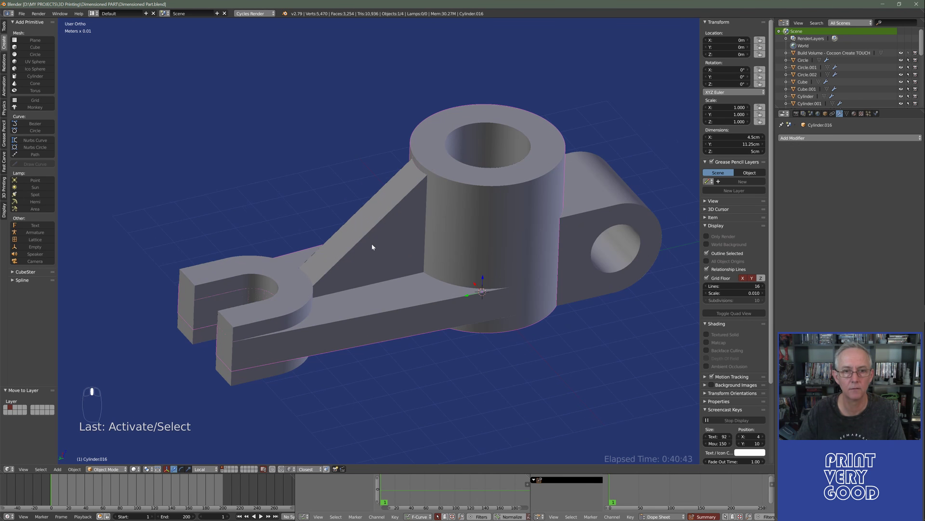
Apply the rib's Boolean modifier and check the merged mesh in wireframe.
right_click(452, 223)
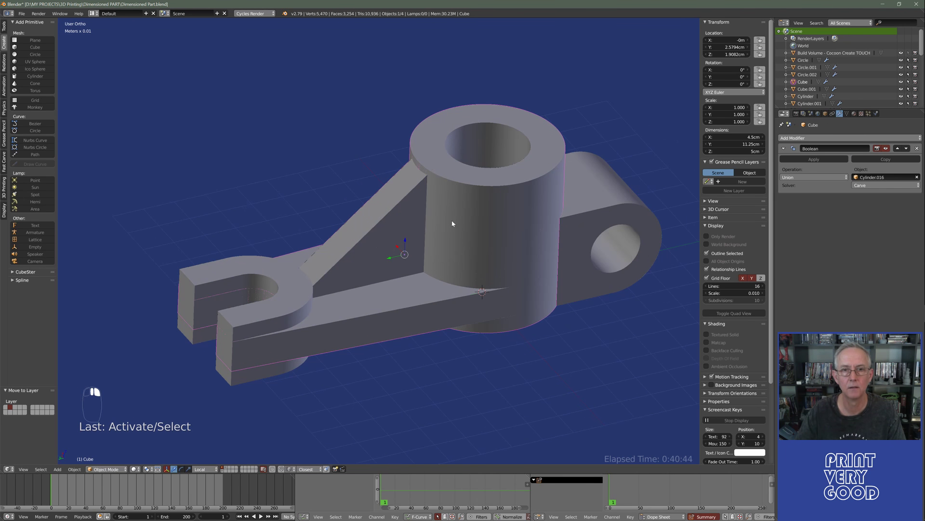
click(817, 160)
key(z)
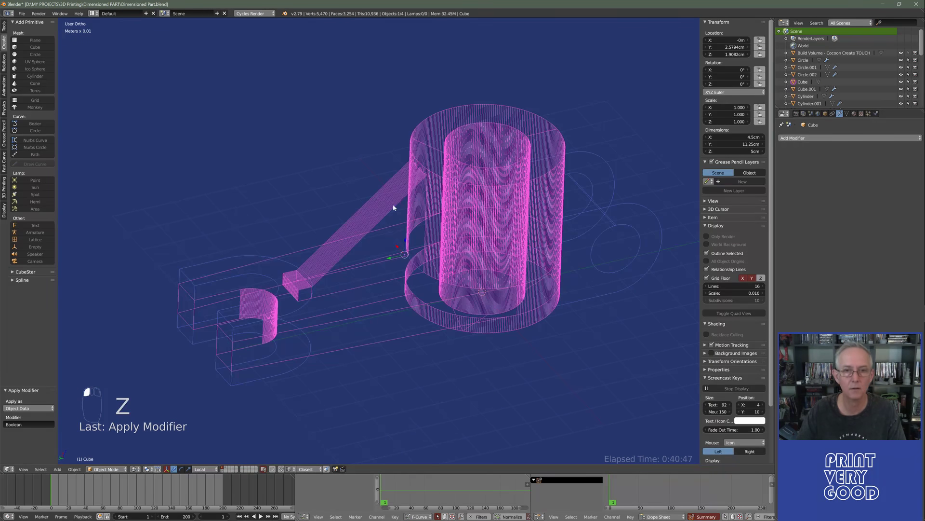
right_click(372, 262)
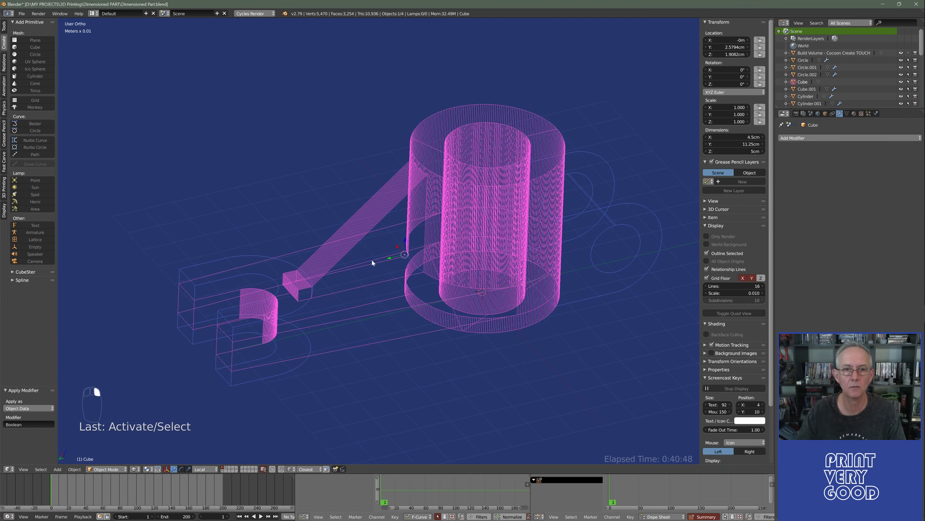
Identify the overlapping parts of the original bracket and delete the old main body, keeping the merged rib-and-body mesh.
right_click(289, 316)
middle_drag(322, 343, 295, 345)
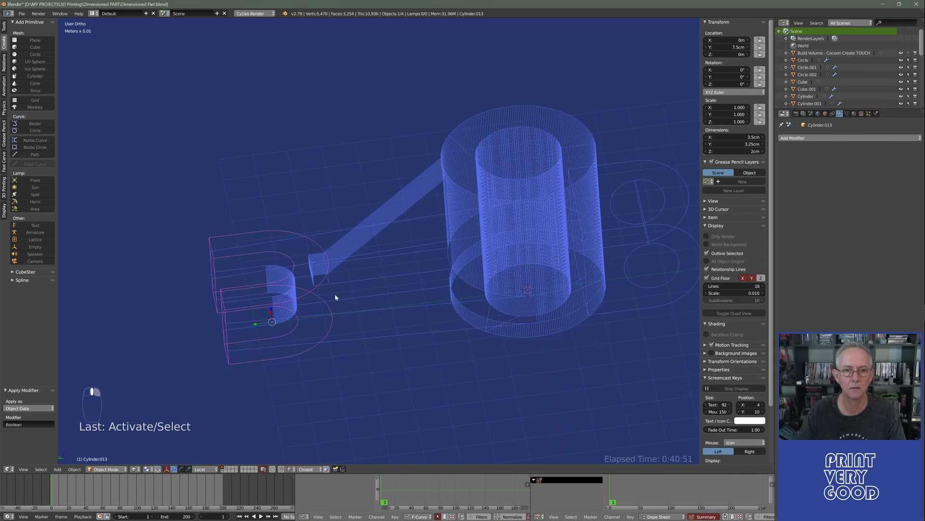
right_click(339, 281)
middle_drag(346, 325, 410, 275)
right_click(433, 253)
middle_drag(380, 320, 365, 298)
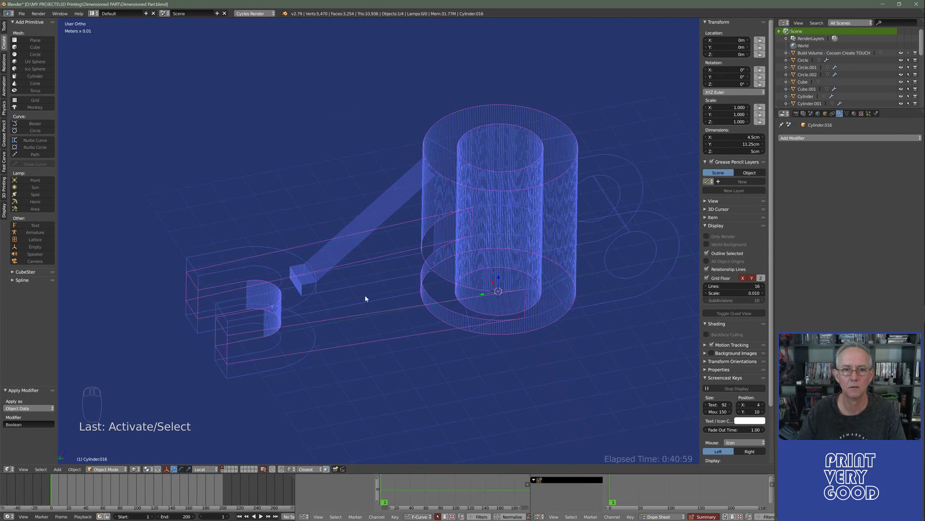
right_click(363, 287)
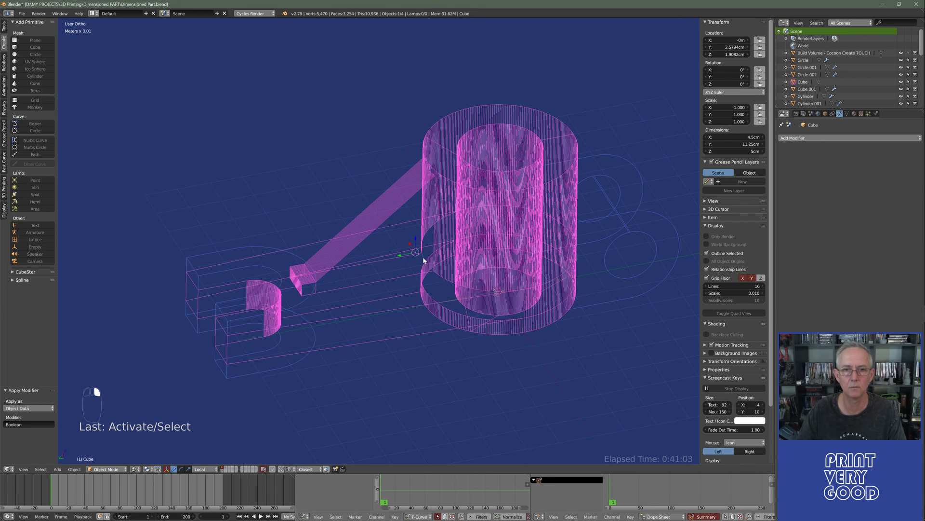
key(Delete)
click(457, 336)
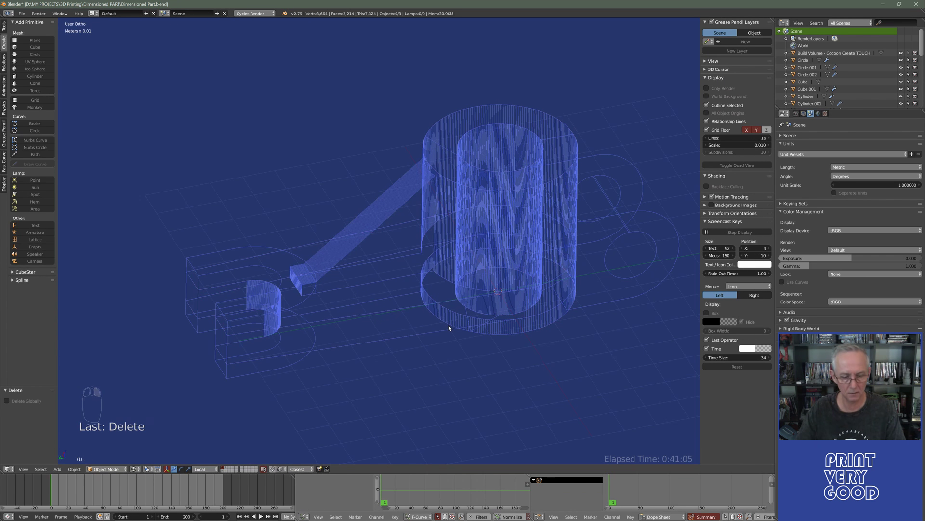
Check the rib joint in solid shading, open the merged body for editing in the left wireframe view and enable snapping.
key(z)
scroll(366, 326, up, 8)
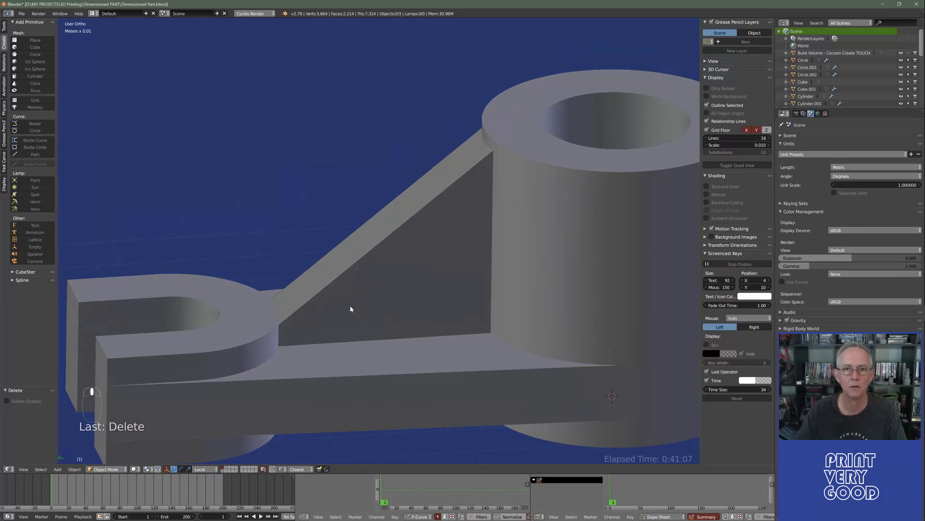
middle_drag(350, 309, 403, 269)
key(ctrl+KP_3)
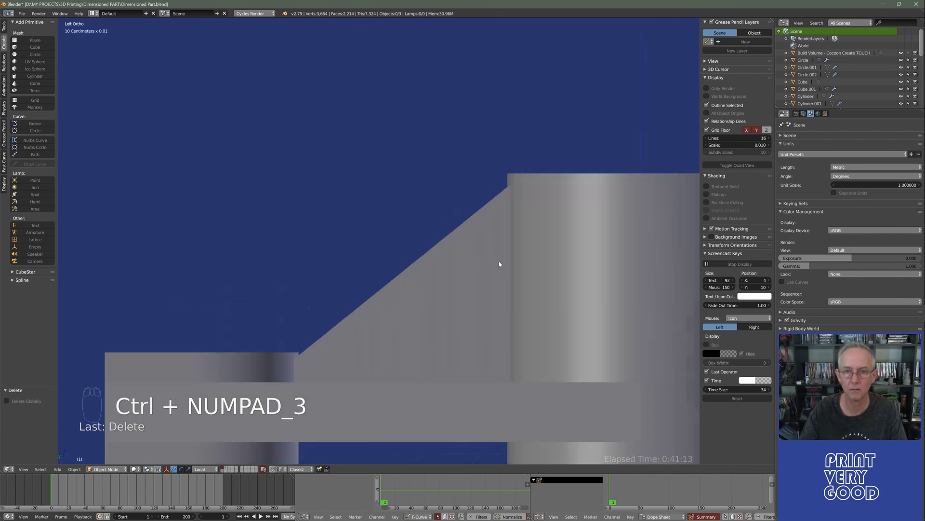
key(z)
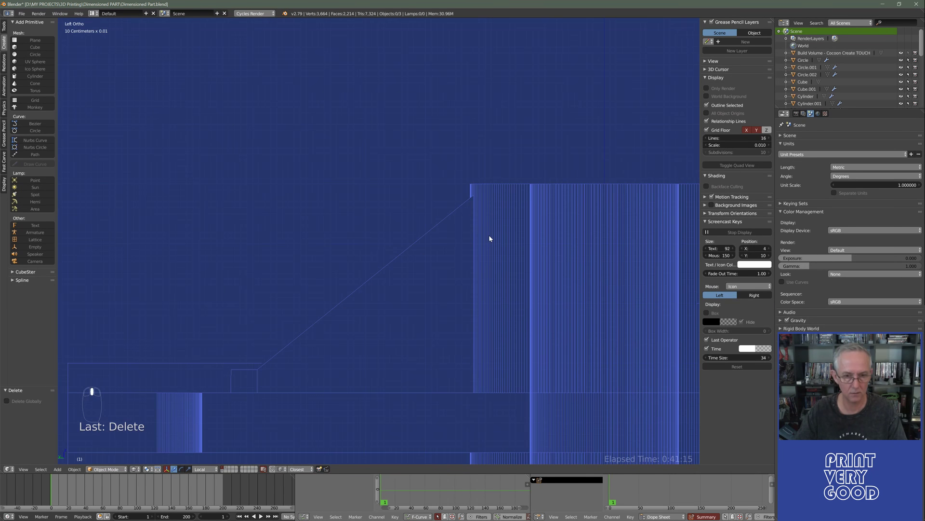
right_click(489, 235)
key(Tab)
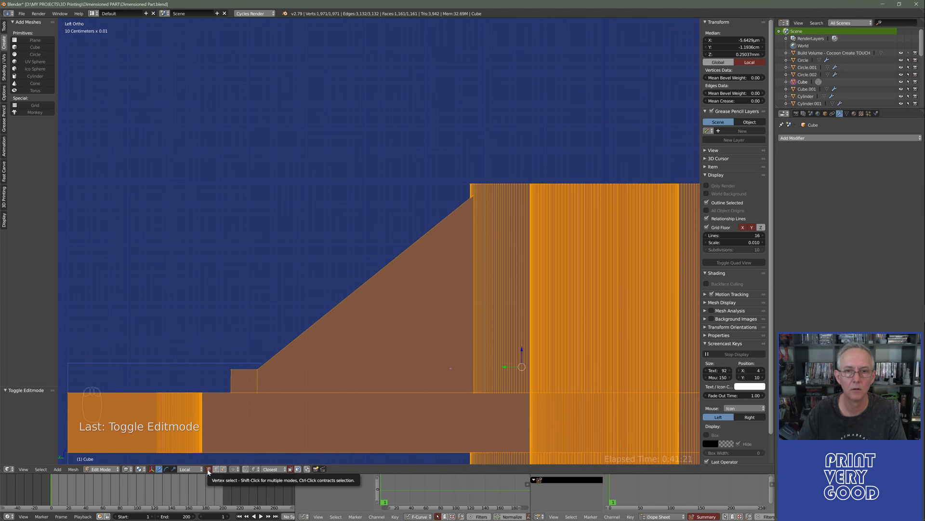
click(245, 469)
Flatten the vertices where the rib's upper end meets the cylinder by scaling them to 0 along Z.
key(a)
key(b)
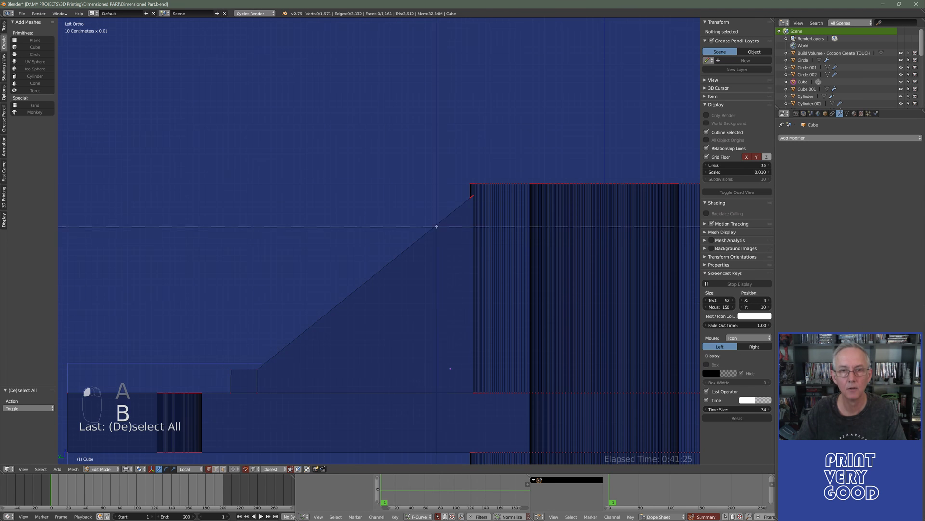
drag(448, 188, 486, 220)
key(s)
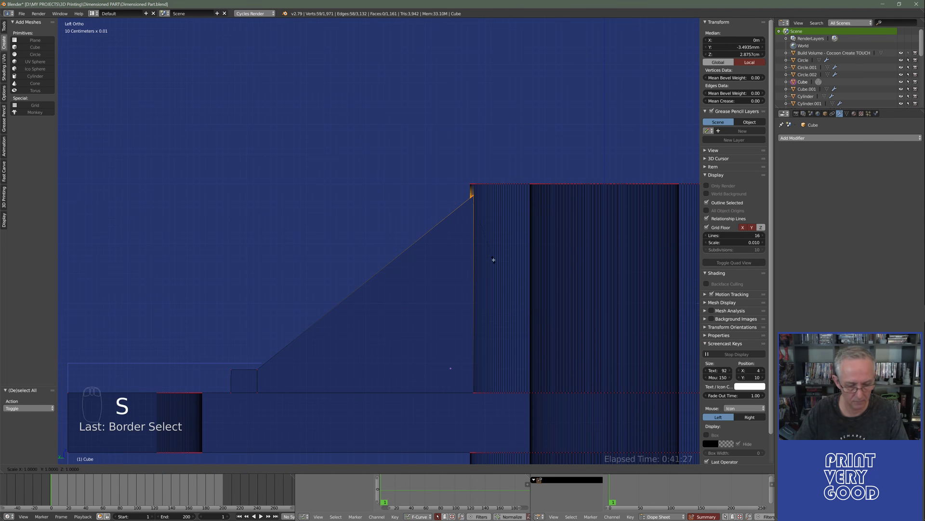
key(z)
key(0)
key(Return)
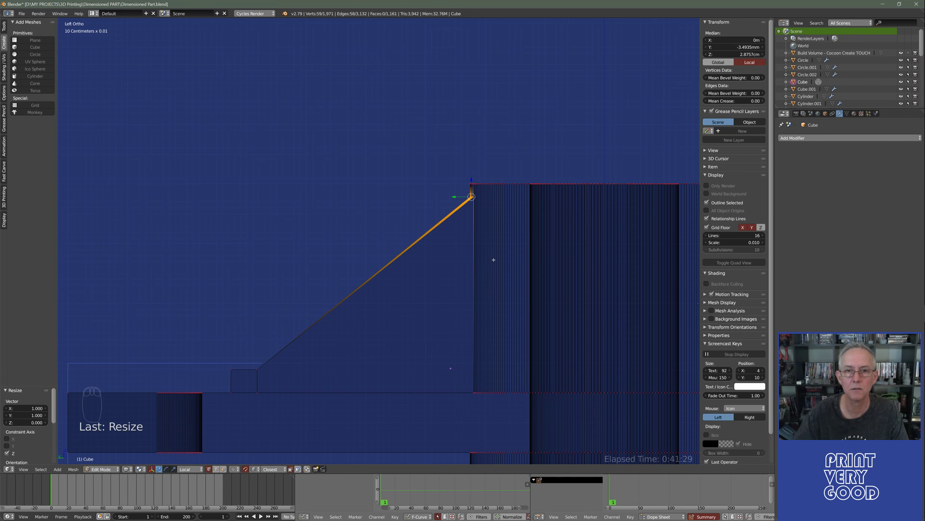
Raise the flattened vertices about 2.16 mm along Z to the cylinder's top edge and leave edit mode.
scroll(500, 254, up, 3)
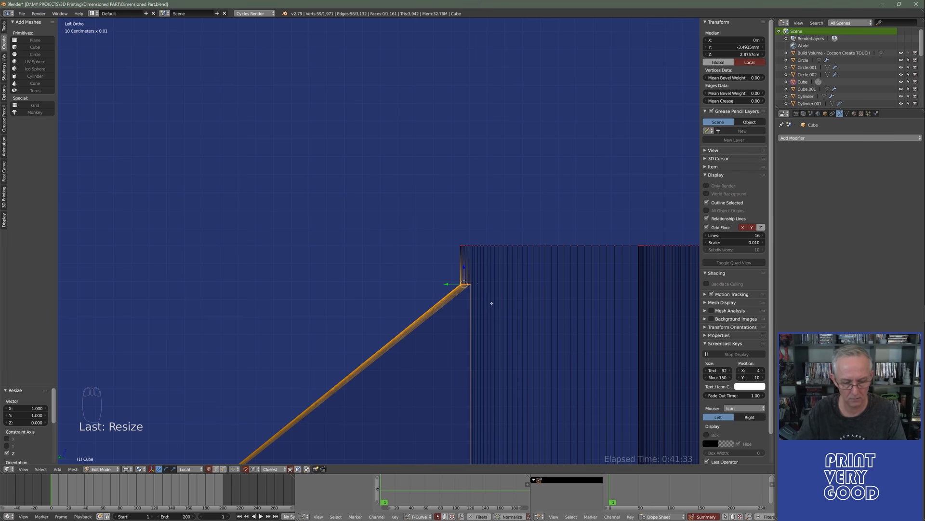
key(g)
key(z)
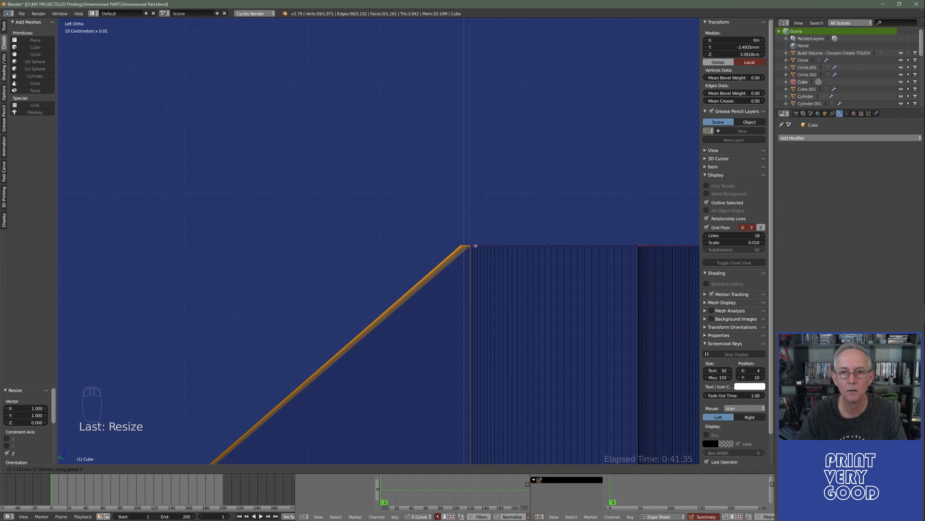
click(475, 246)
middle_drag(465, 289, 445, 329)
key(Tab)
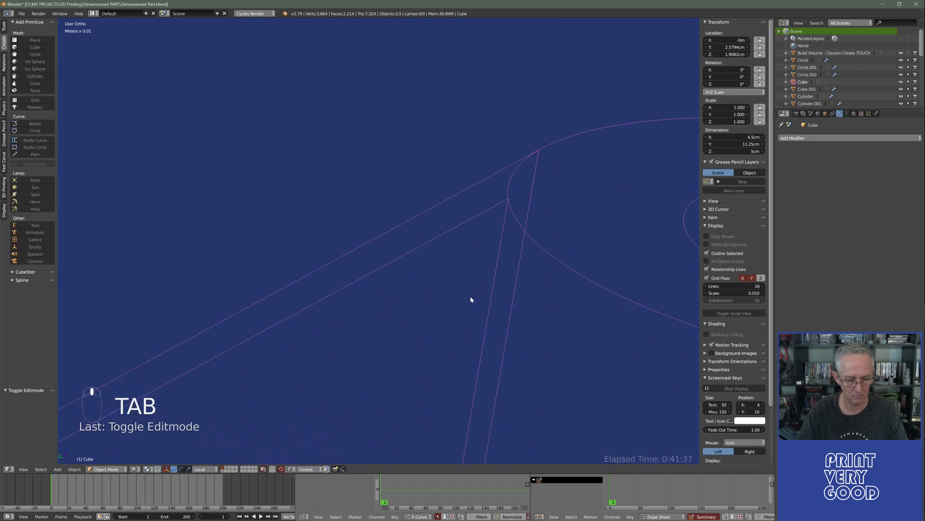
Inspect the rib's raised upper end in solid shading, including from the left view.
key(z)
scroll(470, 297, down, 5)
middle_drag(466, 318, 376, 310)
scroll(423, 284, up, 5)
mouse_move(423, 284)
middle_down()
mouse_move(390, 291)
mouse_move(448, 316)
mouse_move(423, 279)
middle_up()
key(ctrl+KP_3)
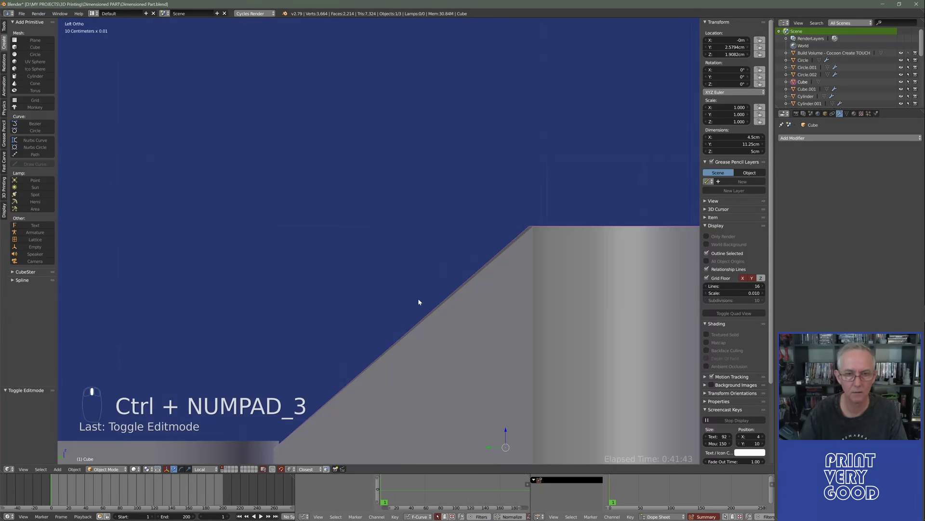
Flatten the vertices at the front edge of the rib's lower end by scaling them to 0 along Z.
key(Tab)
key(z)
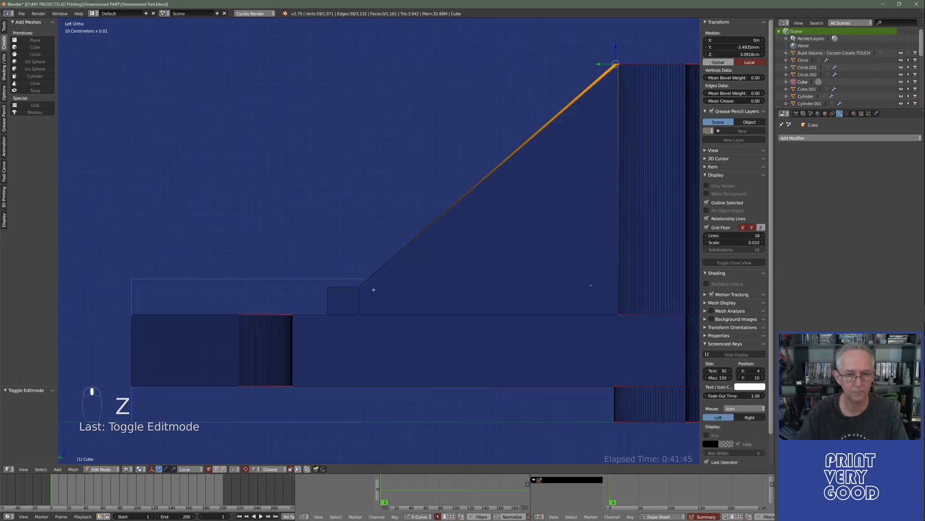
scroll(374, 298, up, 2)
scroll(339, 347, down, 1)
key(z)
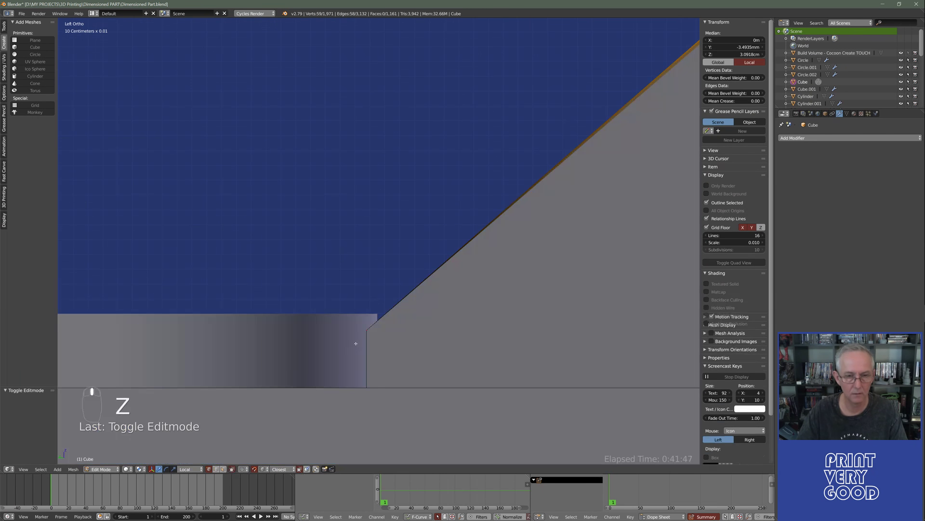
key(a)
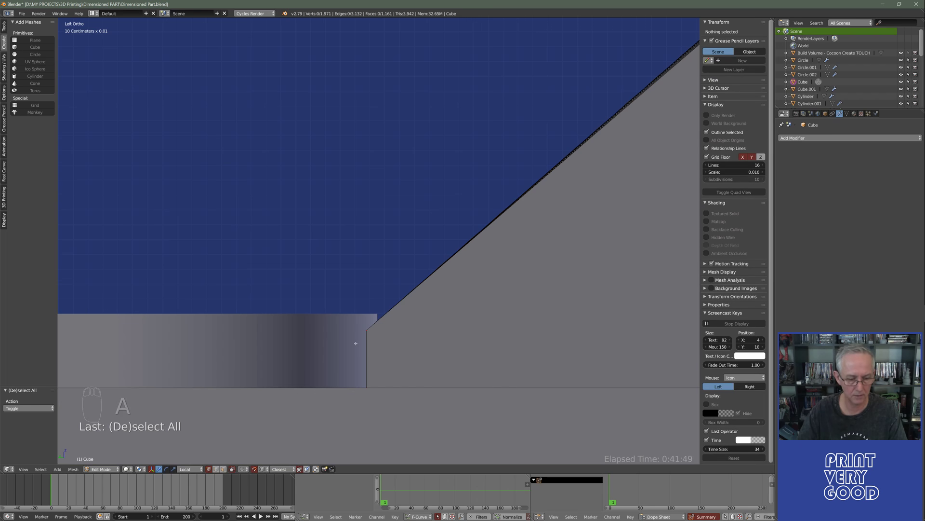
key(z)
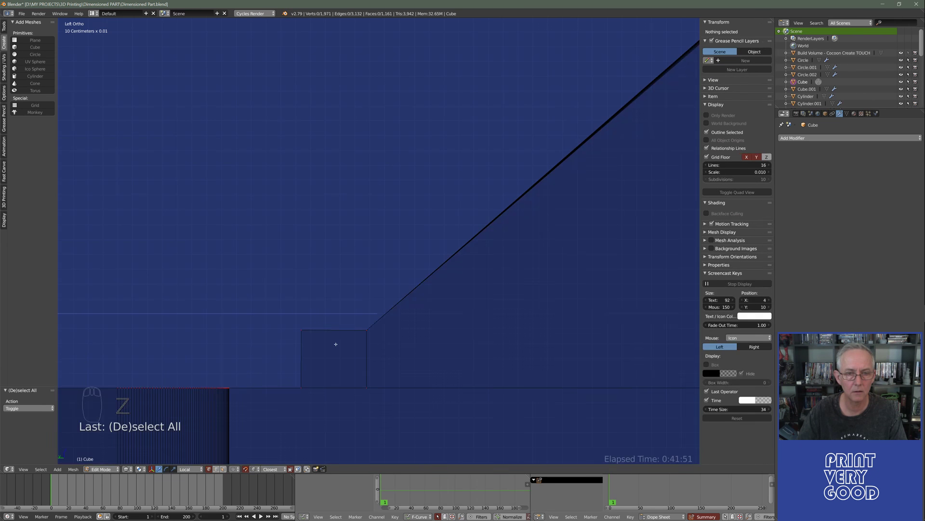
key(a)
key(a)
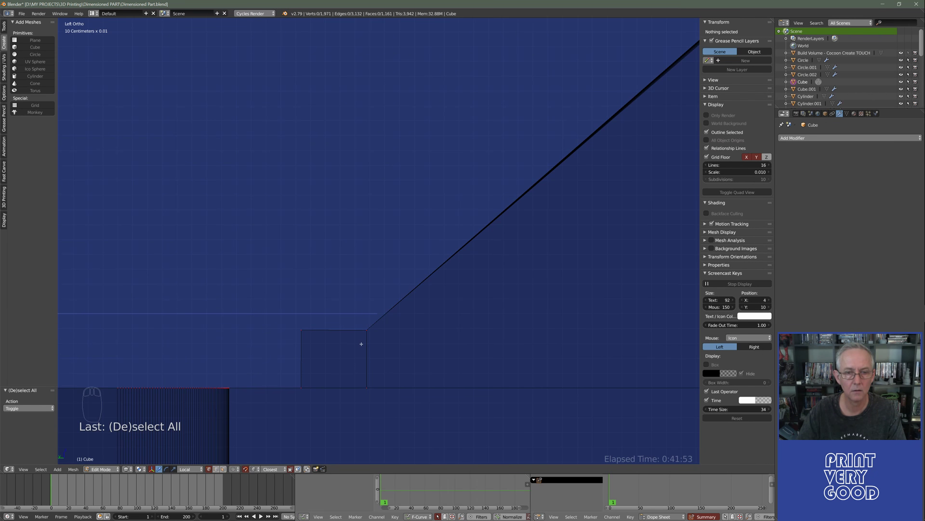
key(b)
drag(361, 324, 383, 391)
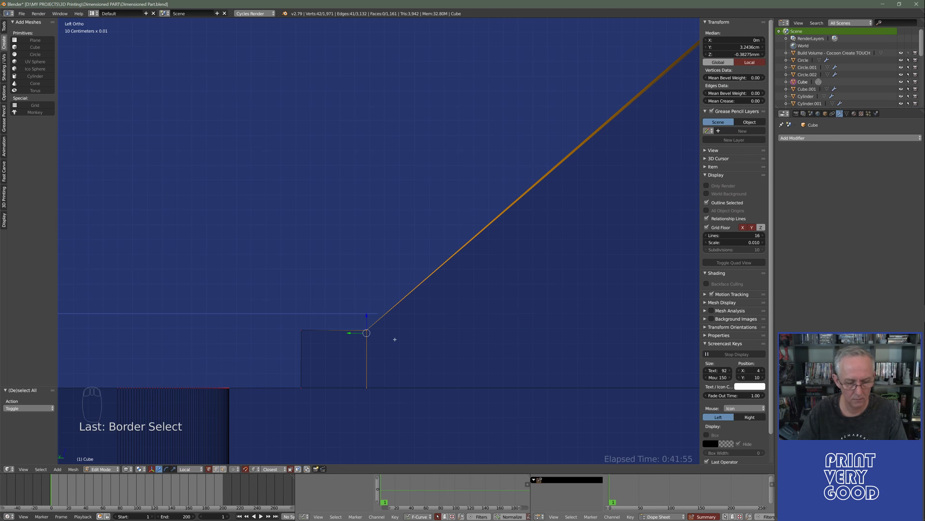
key(s)
key(z)
key(0)
key(Return)
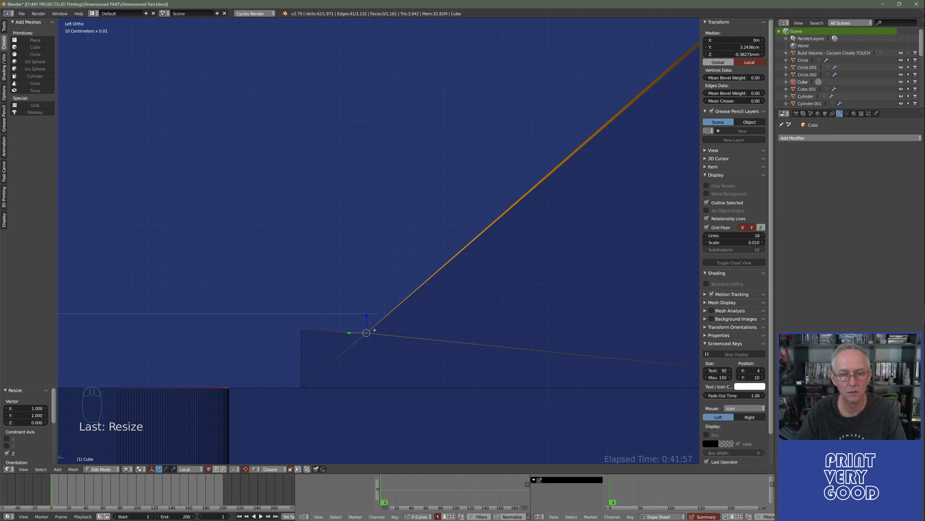
Inspect the mesh around the rib's lower end in solid and wireframe shading, and leave edit mode.
key(z)
mouse_move(372, 318)
middle_down()
mouse_move(403, 370)
mouse_move(396, 355)
middle_up()
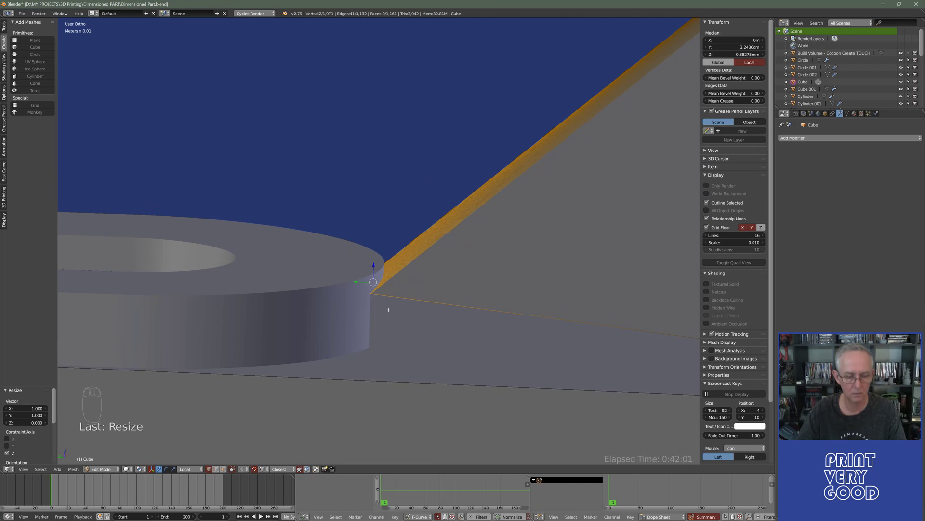
key(z)
mouse_move(374, 316)
middle_down()
mouse_move(362, 352)
mouse_move(378, 310)
mouse_move(375, 348)
mouse_move(341, 366)
mouse_move(367, 331)
mouse_move(353, 357)
mouse_move(356, 338)
middle_up()
scroll(375, 348, down, 8)
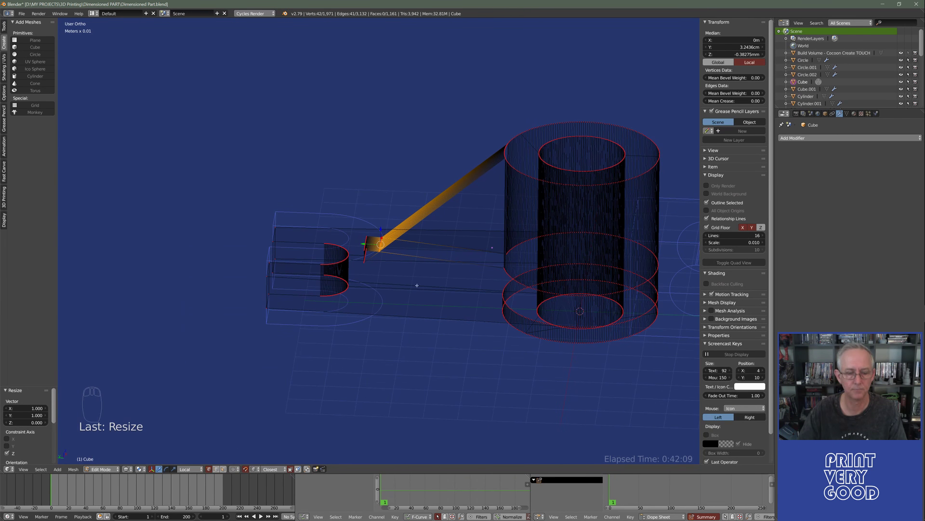
key(Tab)
scroll(406, 296, down, 3)
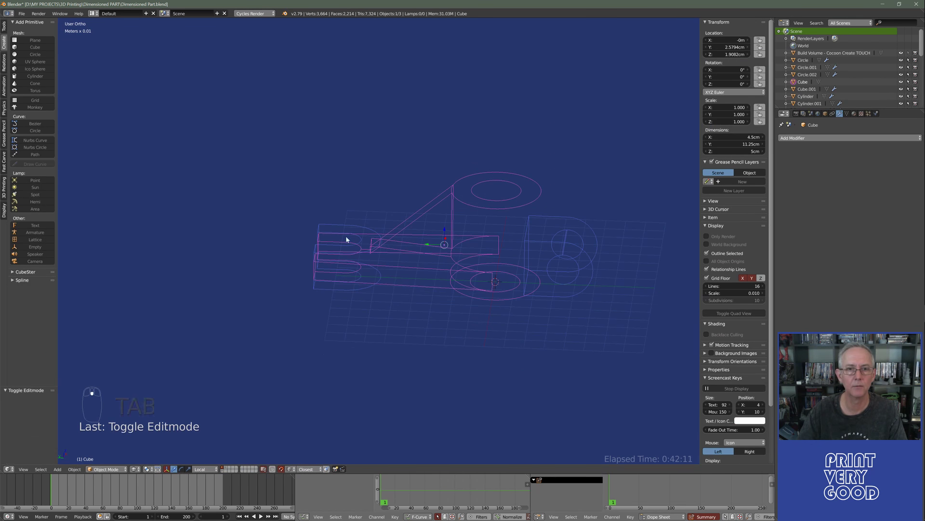
Select the fork-shaped end part and check the backup bracket on the second layer before returning to the first.
right_click(346, 227)
scroll(332, 283, up, 5)
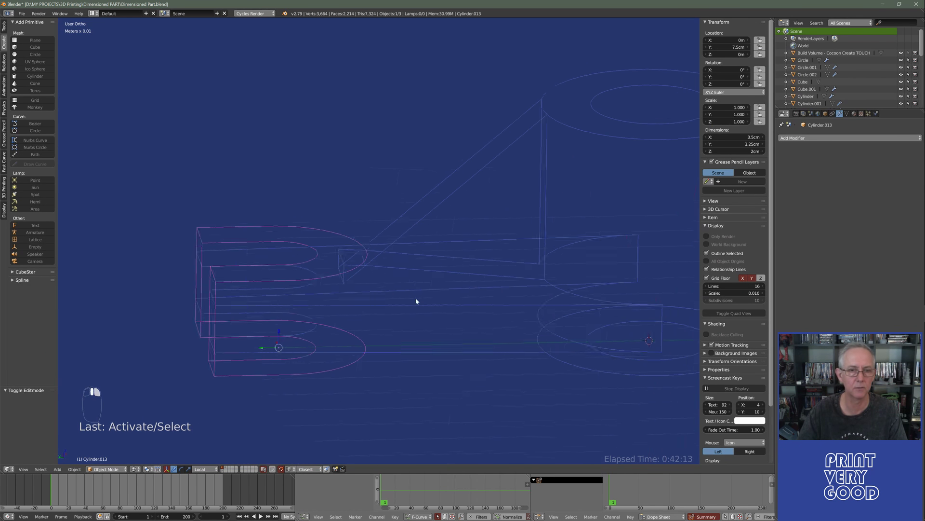
scroll(423, 308, down, 4)
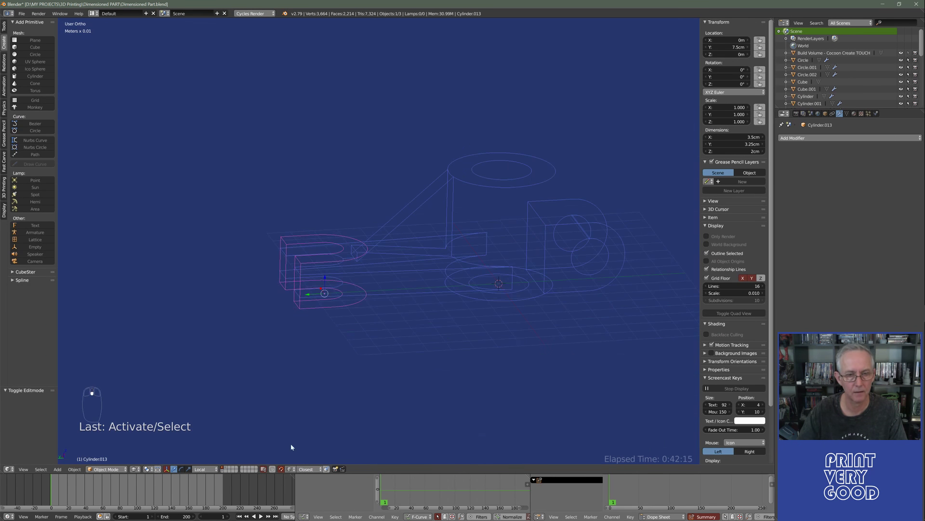
click(226, 470)
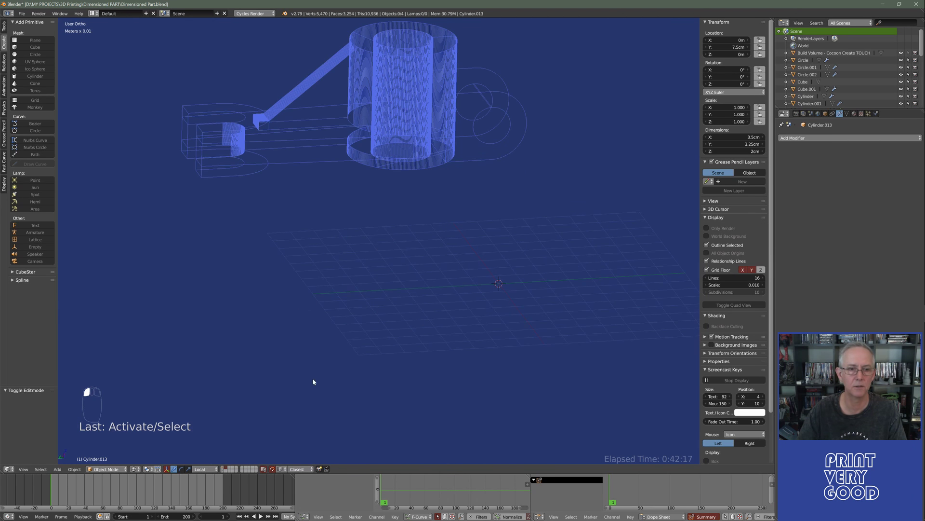
click(223, 469)
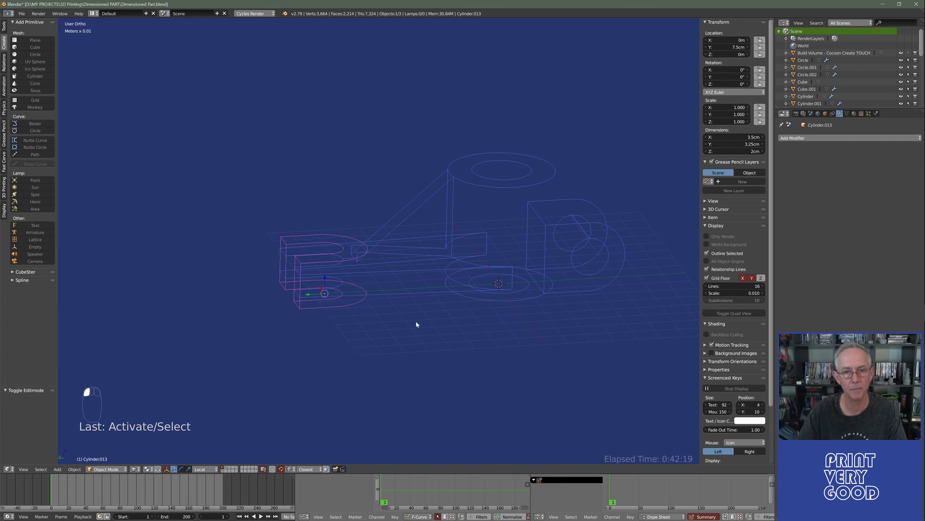
Select all the edited bracket parts on the first layer.
key(a)
key(a)
key(a)
key(m)
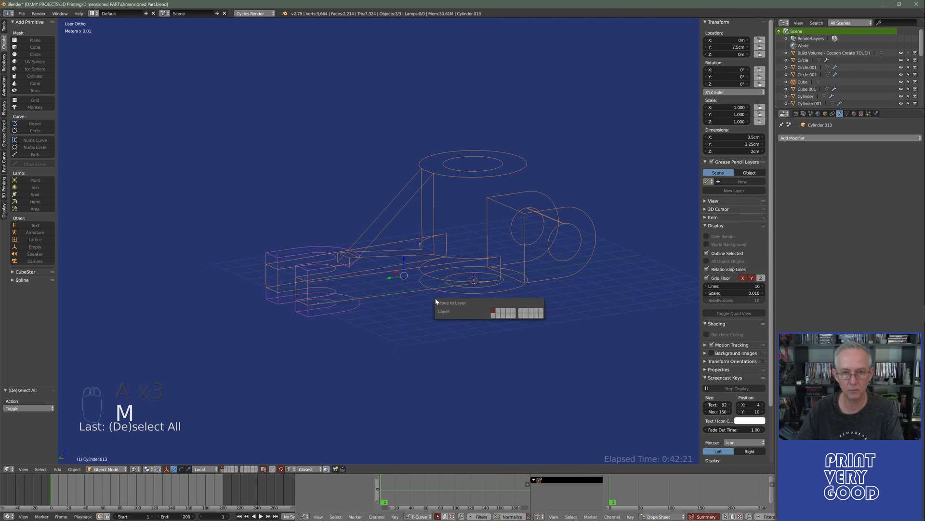
click(498, 312)
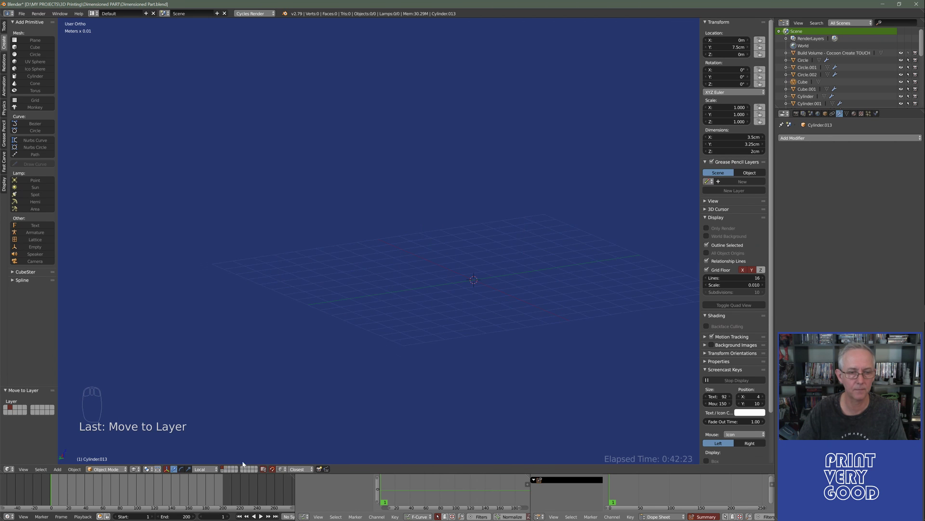
key(ctrl+z)
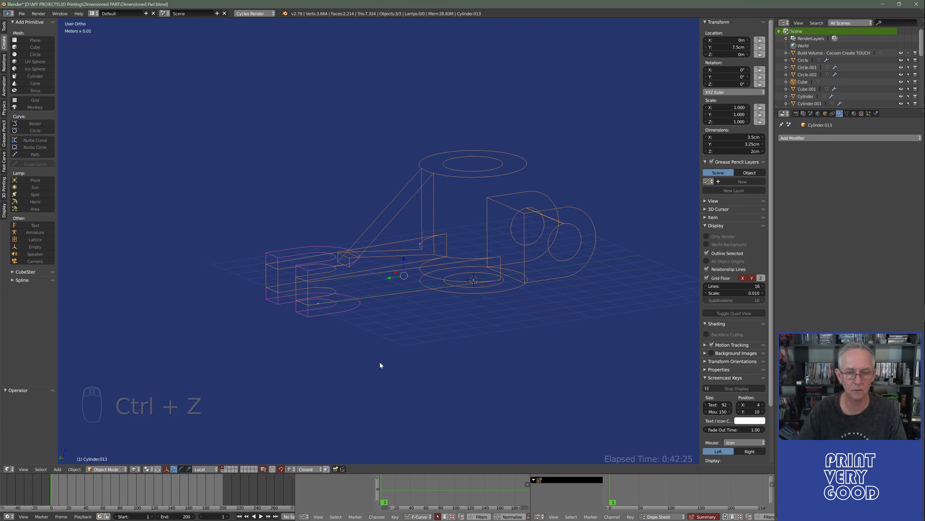
Move the selected parts to the third layer and display the backup bracket on the second layer.
key(m)
key(m)
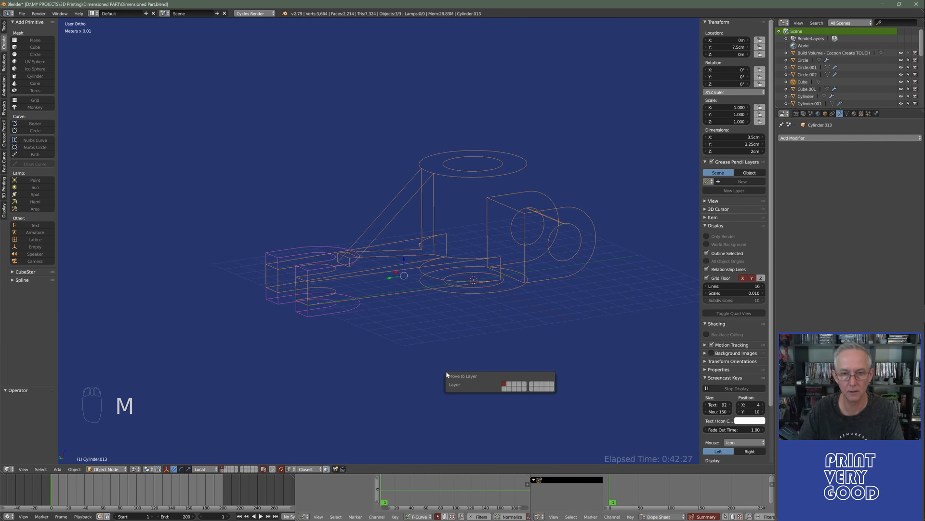
click(510, 386)
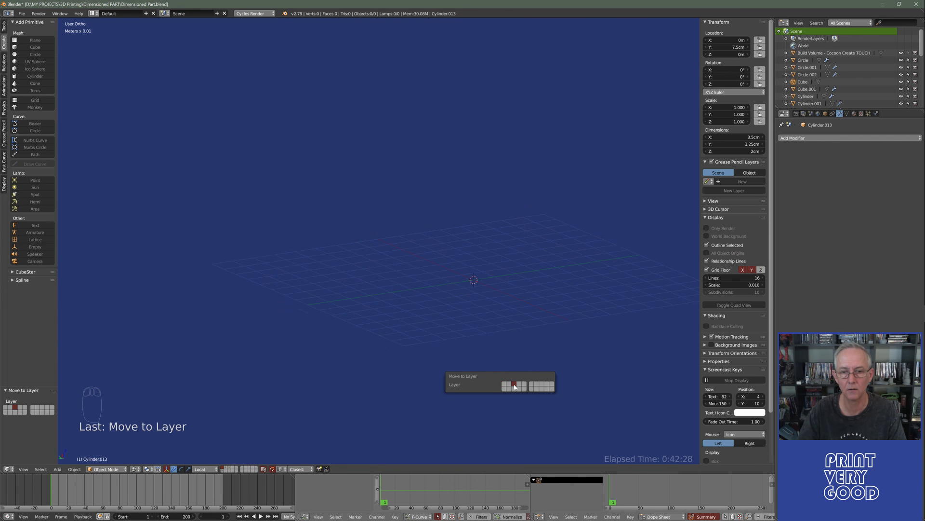
click(227, 469)
shift+middle_drag(340, 230, 431, 272)
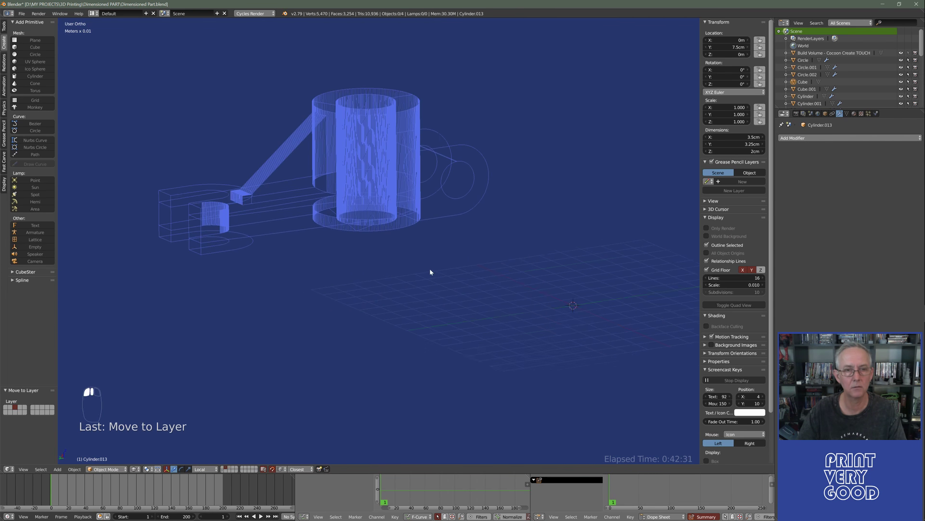
Select all parts of the backup bracket and try clearing their locations to the origin together.
key(a)
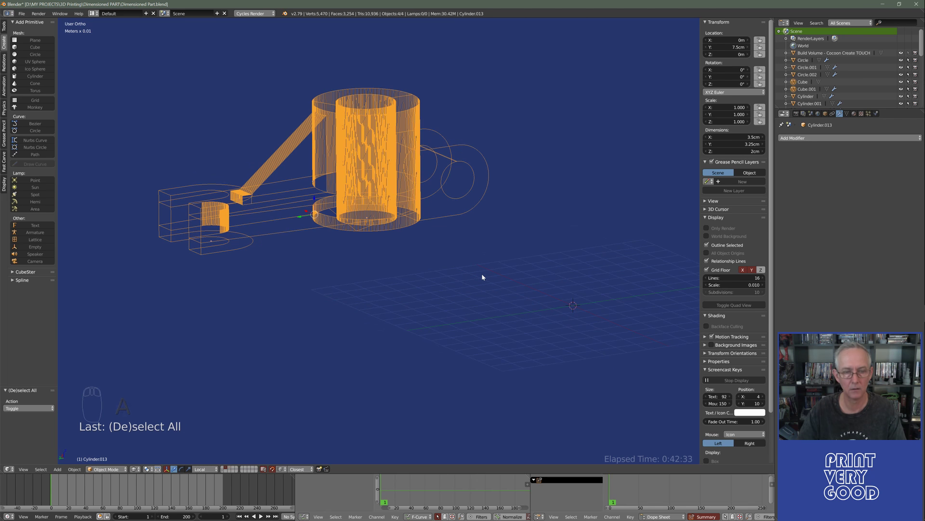
key(alt+g)
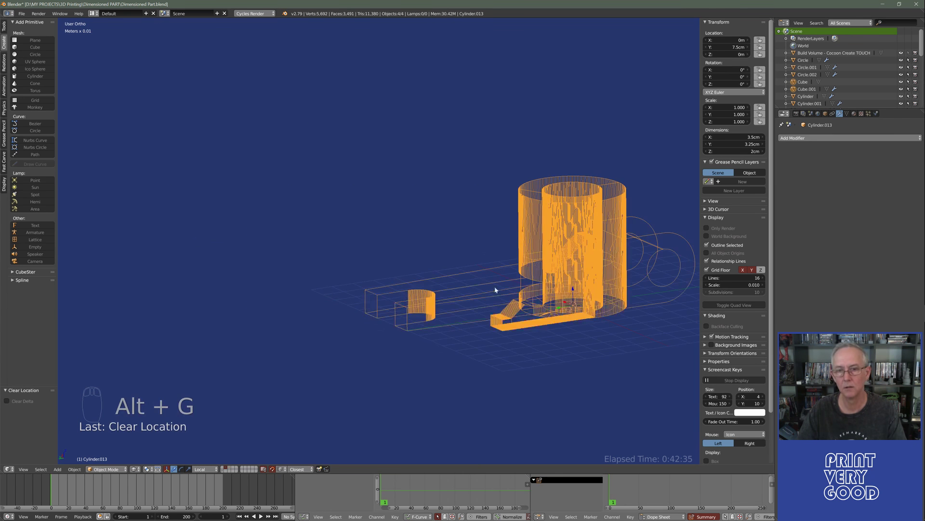
scroll(462, 332, up, 2)
key(ctrl+z)
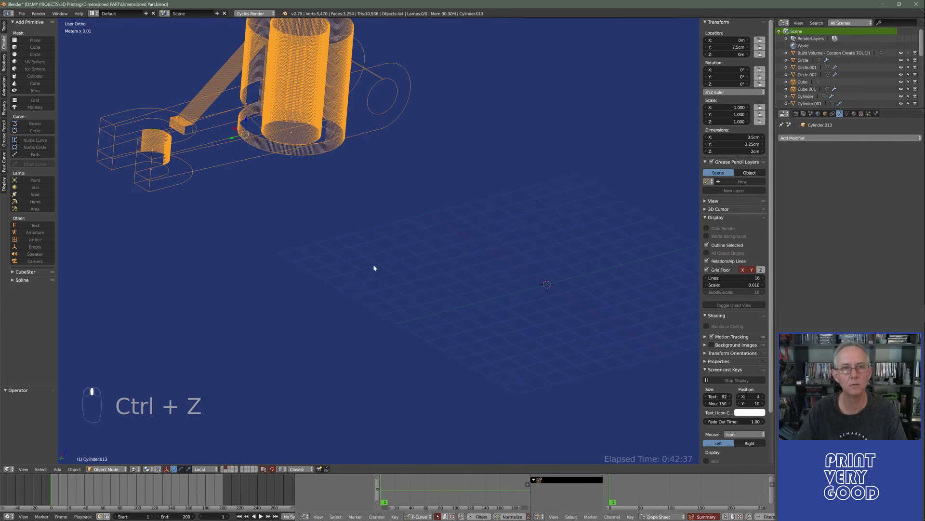
scroll(374, 339, down, 2)
scroll(374, 314, up, 2)
middle_drag(375, 317, 380, 331)
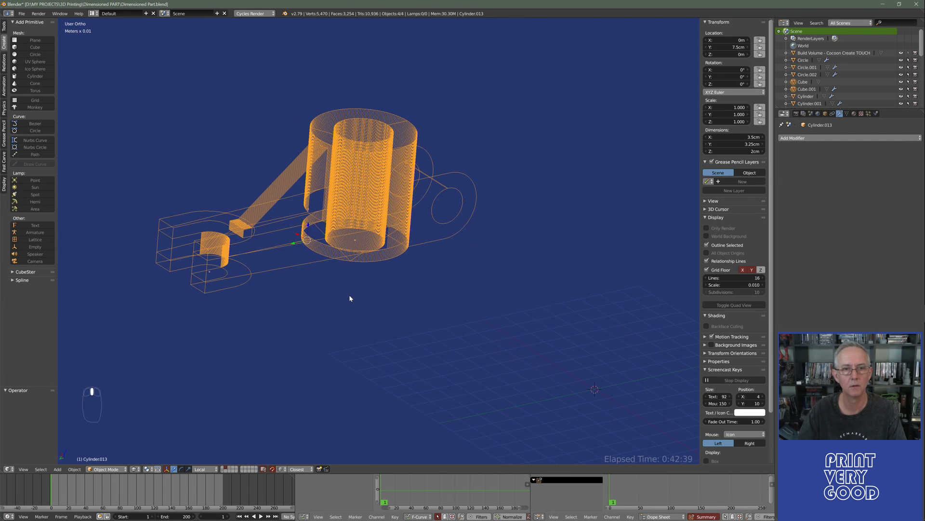
Make the fork-shaped end the active part, duplicate the whole selection in place, and move the copies to the first layer.
right_click(423, 181)
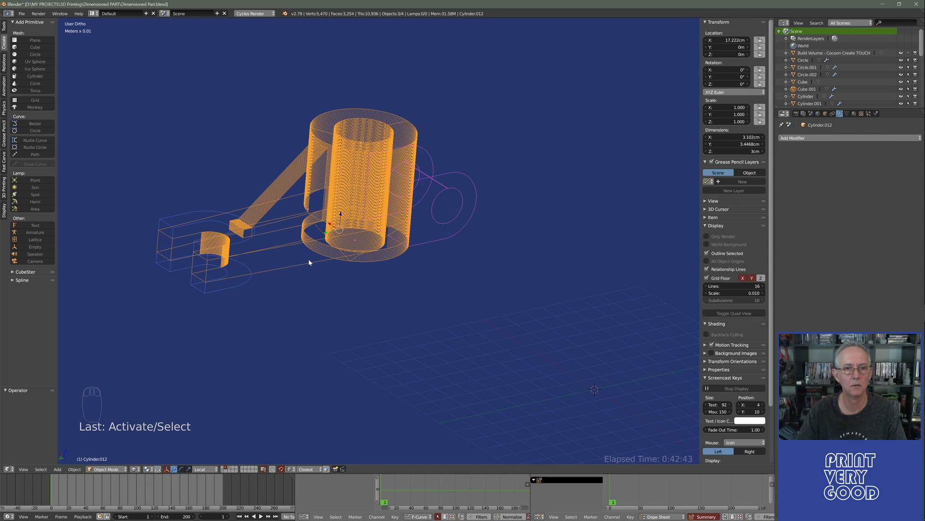
right_click(241, 288)
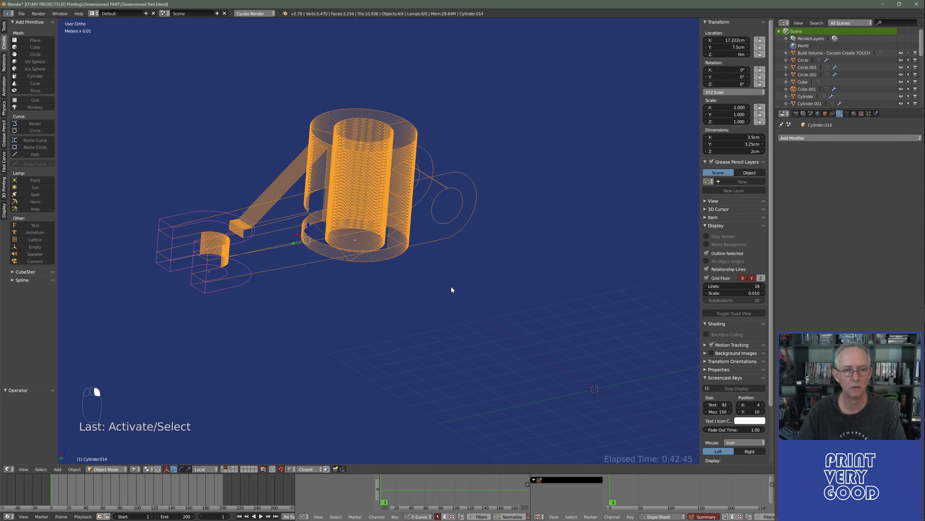
key(shift+d)
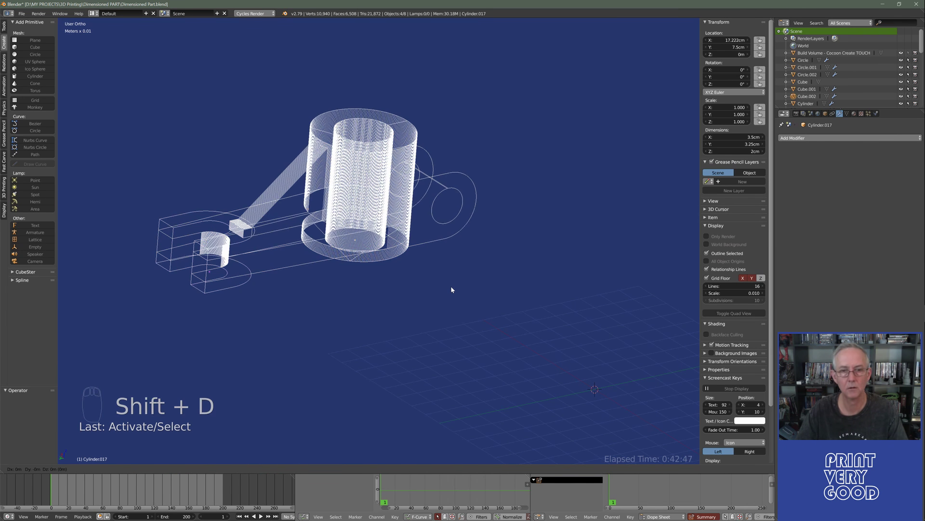
click(451, 289)
key(m)
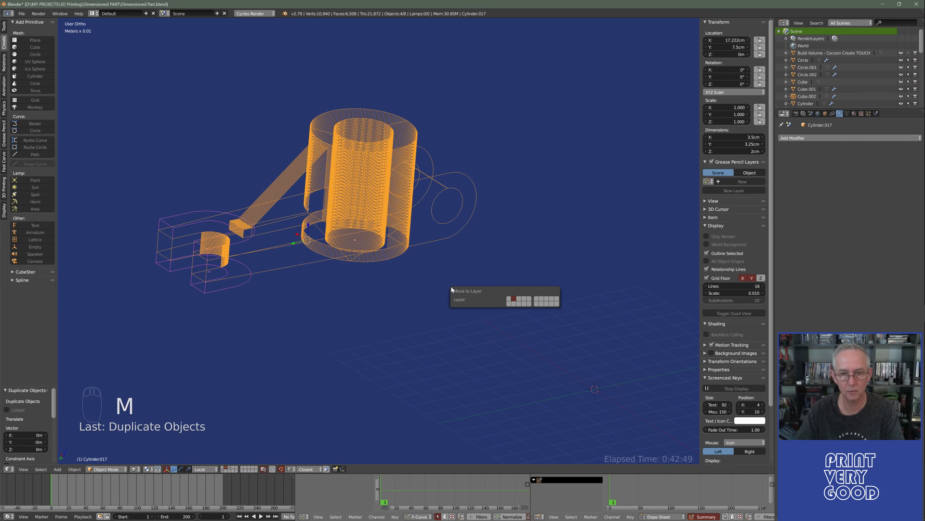
click(510, 301)
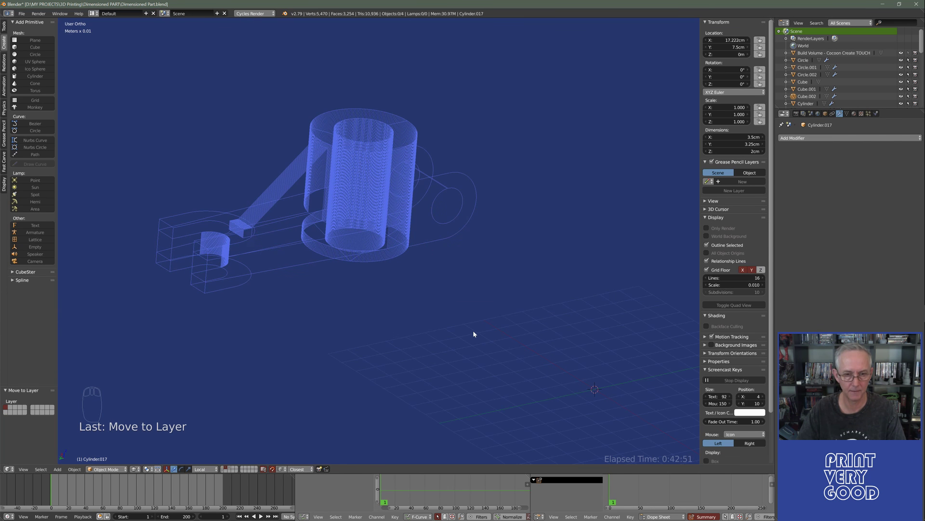
Clear the location of the lug, the rib body, the fork end and the remaining cylinder body one by one.
scroll(467, 332, down, 3)
middle_drag(467, 332, 353, 250)
click(355, 252)
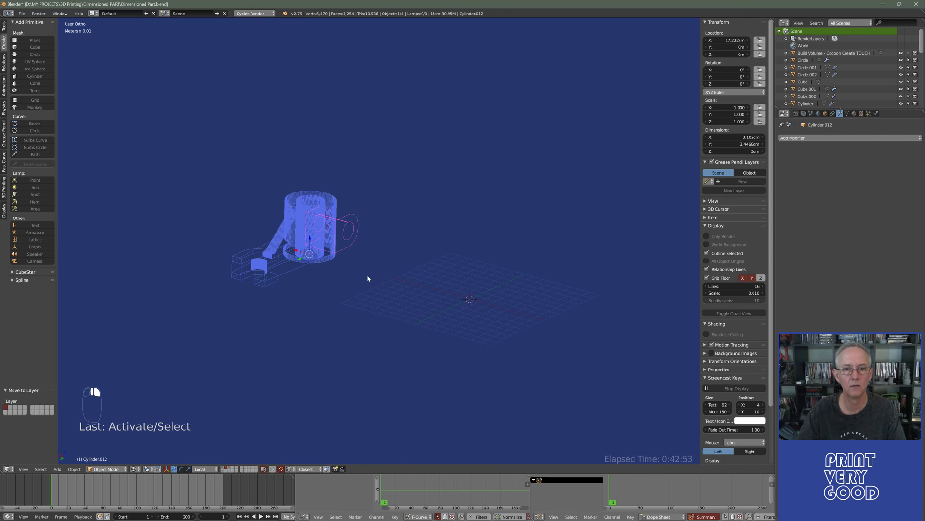
key(alt+g)
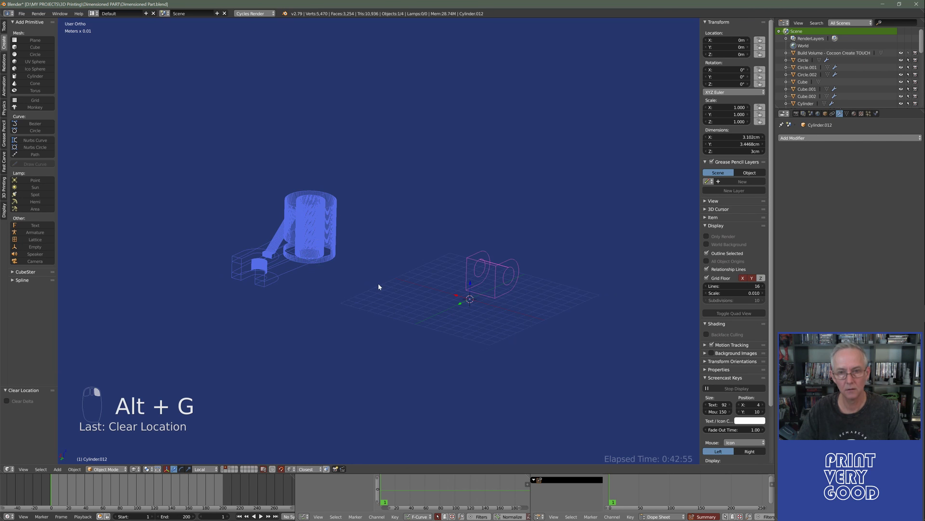
click(338, 244)
key(alt+g)
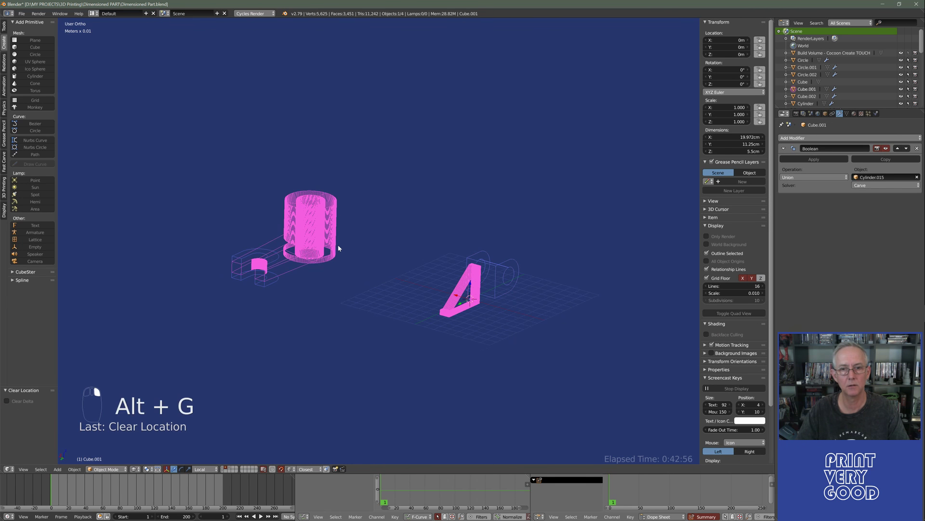
click(264, 283)
key(alt+g)
click(263, 266)
key(alt+g)
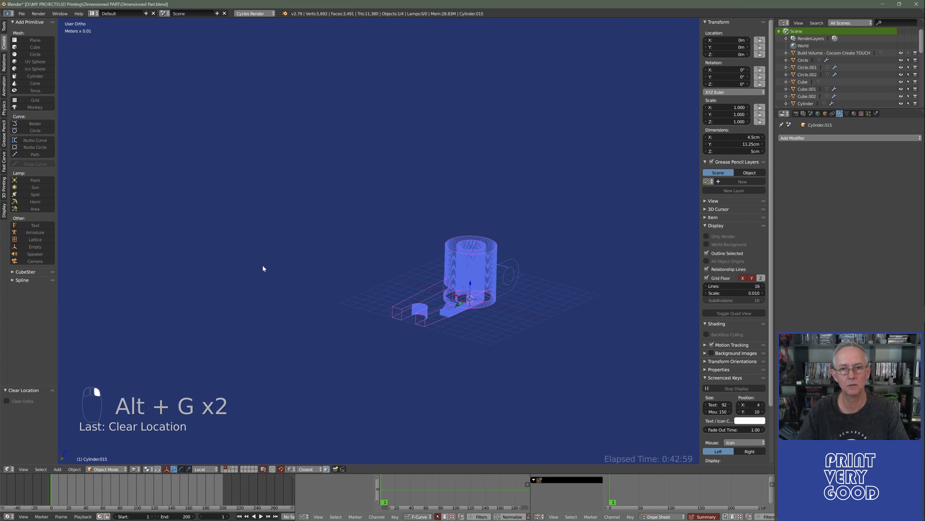
Undo the individual location resets of the bracket parts.
middle_drag(481, 329, 345, 264)
scroll(348, 281, up, 3)
key(ctrl+z)
key(ctrl+z)
key(ctrl+z)
key(ctrl+z)
key(ctrl+z)
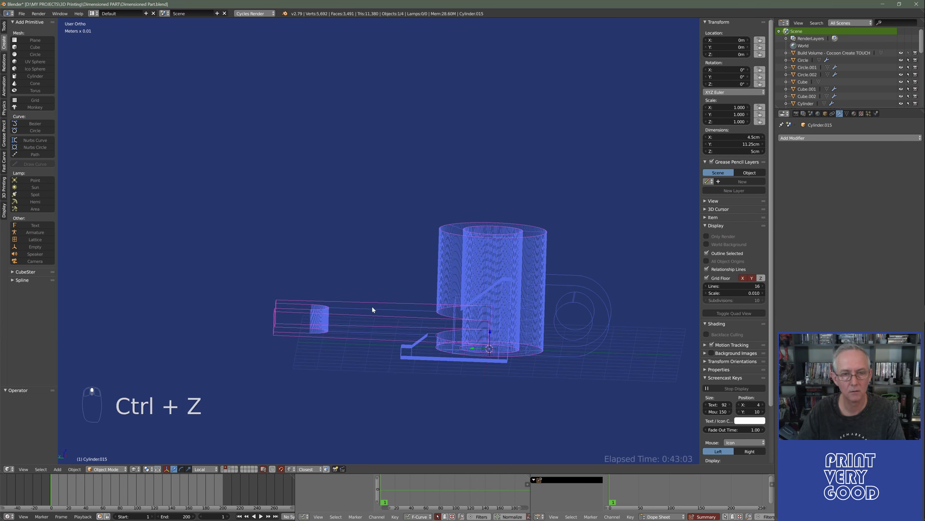
key(ctrl+z)
key(ctrl+z)
key(ctrl+z)
key(ctrl+z)
key(ctrl+z)
key(ctrl+z)
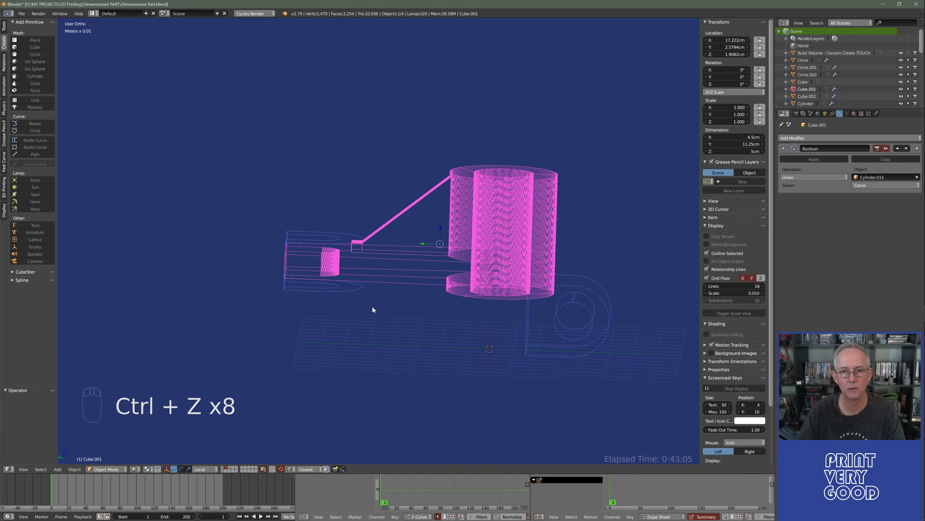
Join all the bracket parts into the lug object and clear its location so it sits at the origin.
key(a)
key(a)
key(a)
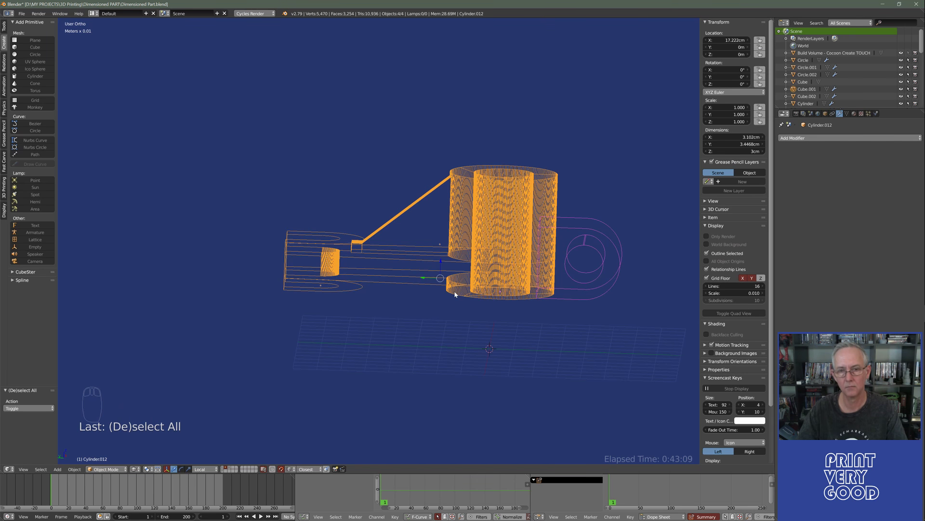
key(ctrl+j)
middle_drag(454, 291, 481, 309)
key(alt+g)
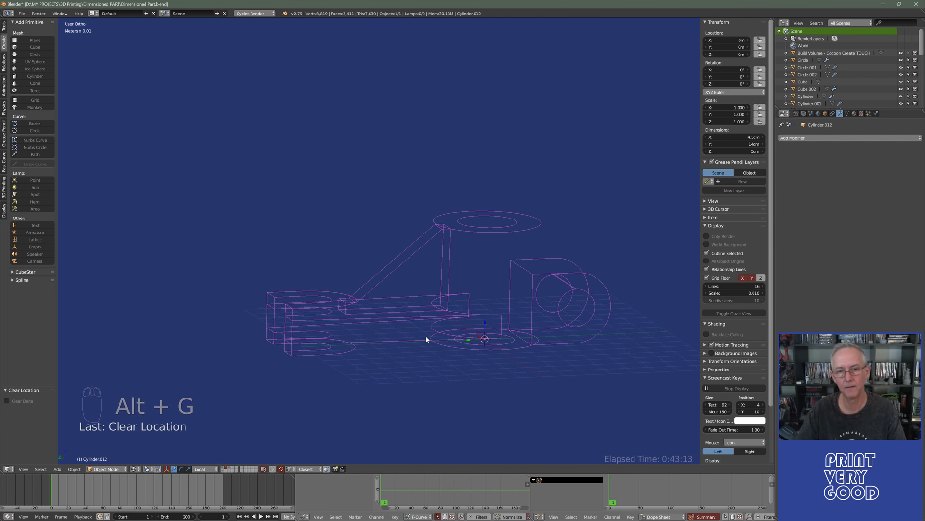
middle_drag(426, 339, 426, 307)
key(KP_3)
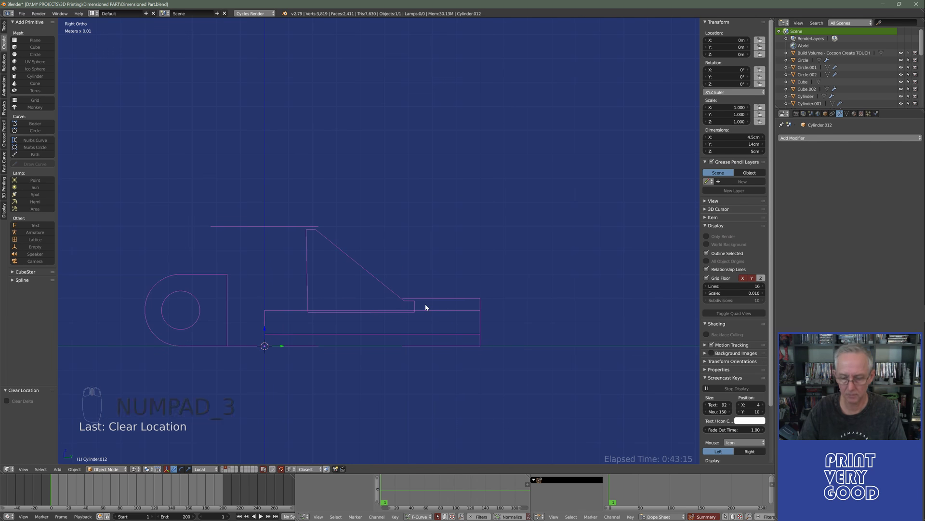
key(KP_7)
Show the joined bracket in solid shading and edit its mesh in face selection mode with nothing selected.
mouse_move(442, 315)
middle_down()
mouse_move(393, 337)
mouse_move(498, 298)
mouse_move(363, 217)
mouse_move(424, 207)
mouse_move(484, 315)
mouse_move(533, 266)
mouse_move(279, 209)
mouse_move(324, 263)
mouse_move(378, 265)
middle_up()
key(z)
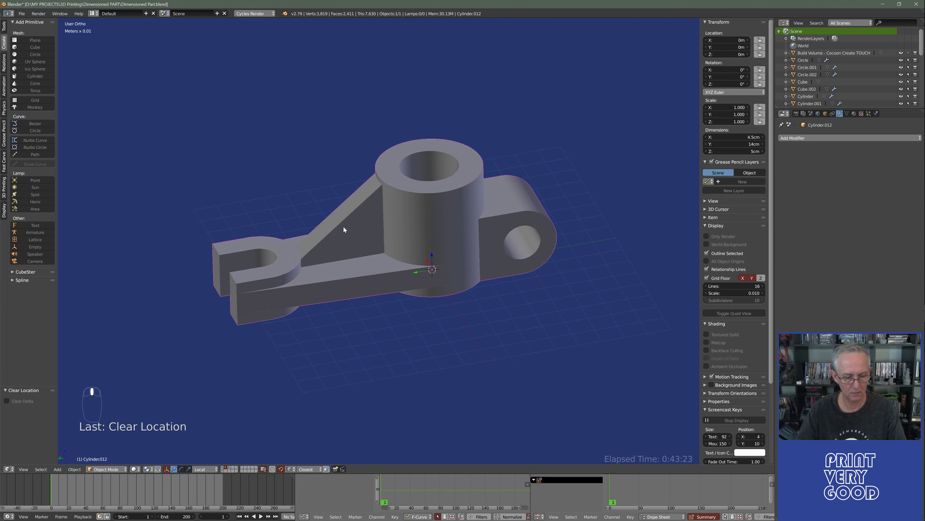
key(Tab)
key(a)
key(a)
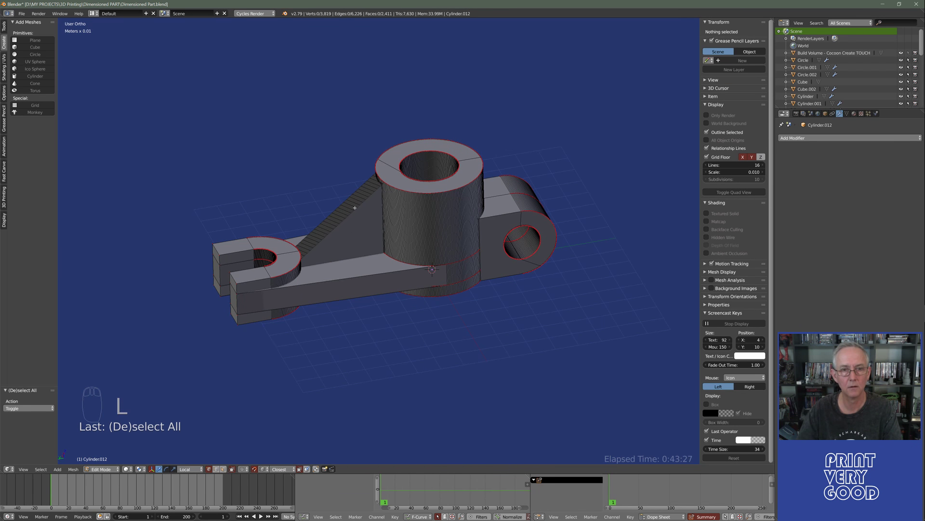
click(223, 470)
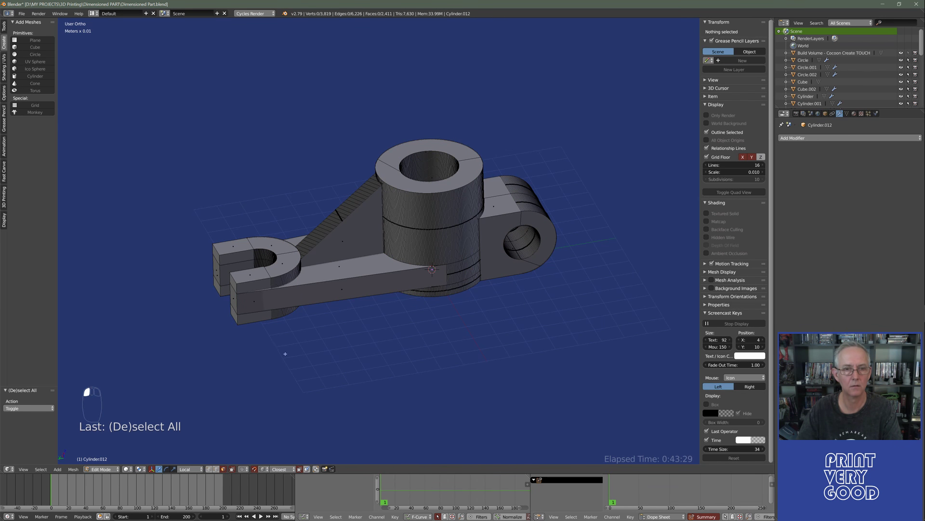
Select the linked faces of the triangular rib, separate them into their own object, and leave edit mode.
key(l)
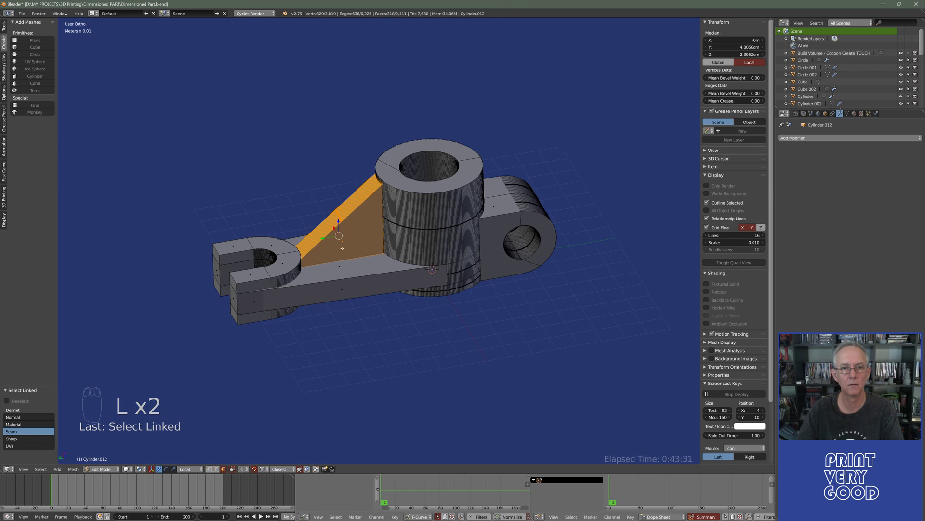
mouse_move(344, 244)
middle_down()
mouse_move(378, 316)
mouse_move(341, 243)
middle_up()
scroll(380, 316, up, 2)
key(p)
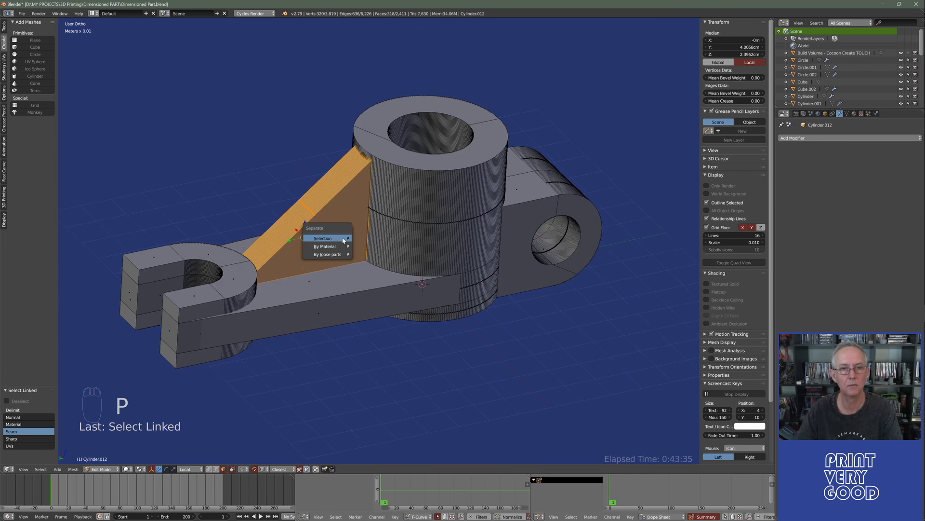
click(349, 242)
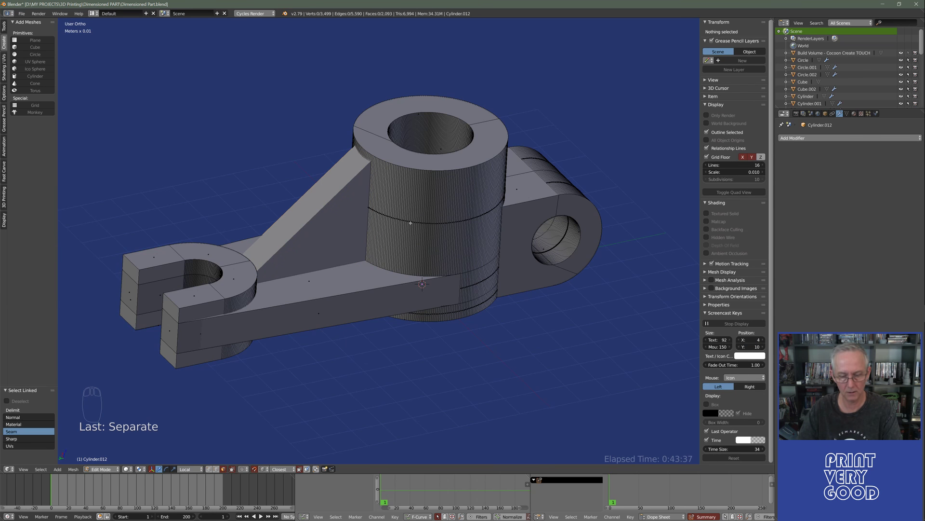
key(Tab)
Separate the linked mesh of the central cylinder and arms from the remaining bracket into its own object.
right_click(388, 215)
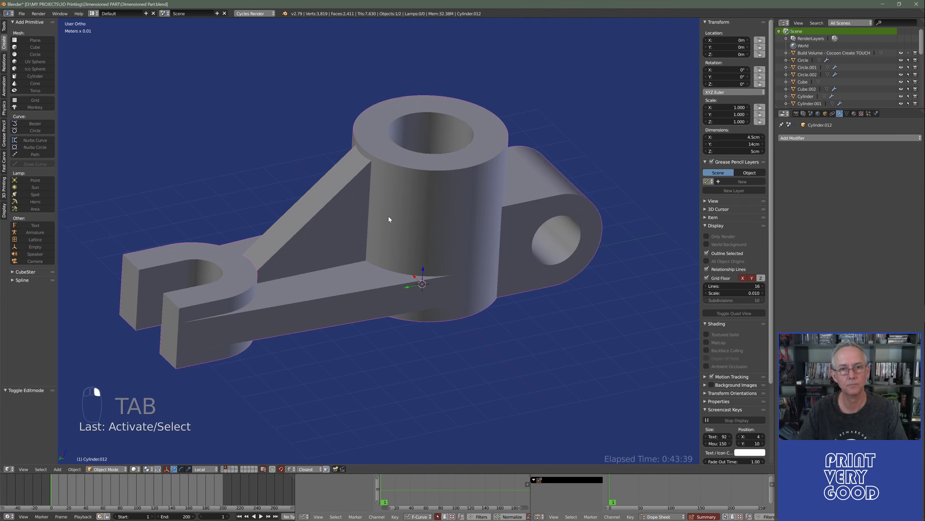
key(Tab)
key(l)
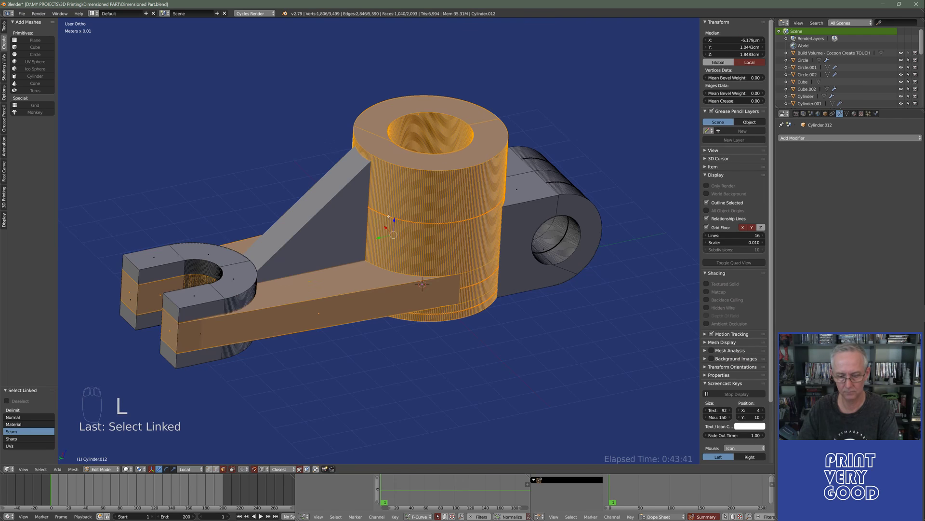
key(p)
click(389, 215)
key(Tab)
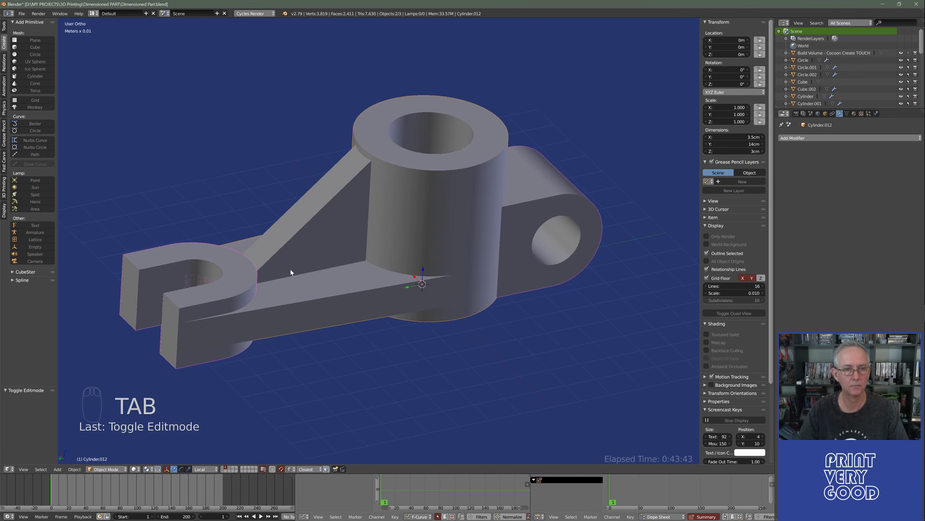
Check which separated object lies at the fork end and display the bracket in wireframe.
right_click(230, 299)
key(Tab)
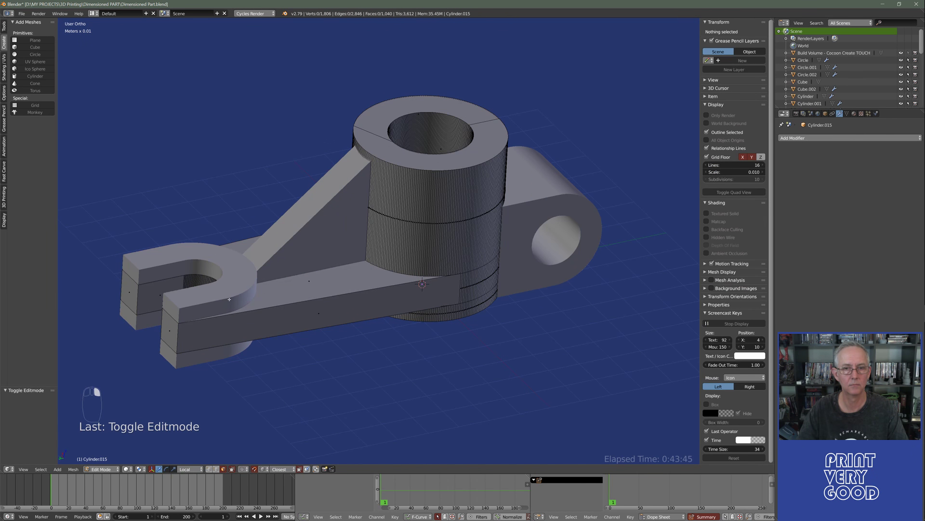
right_click(229, 299)
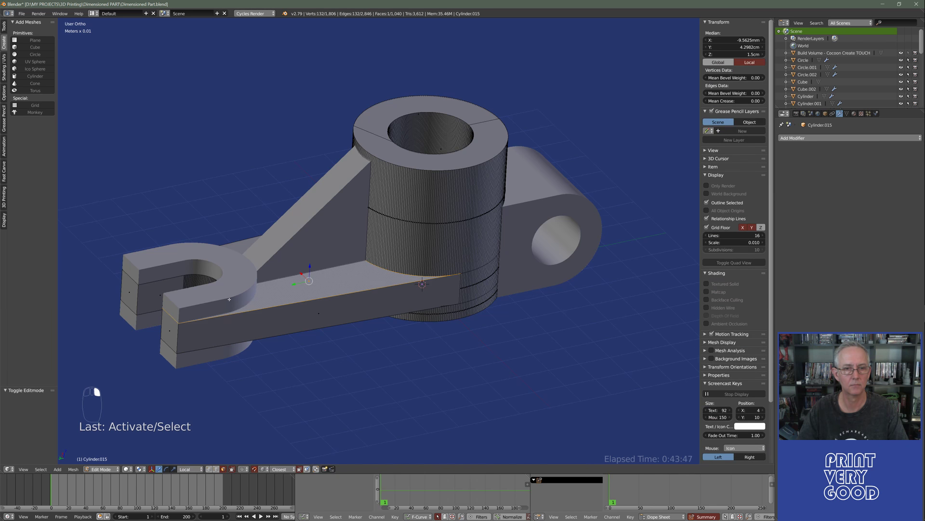
key(Tab)
right_click(230, 299)
key(z)
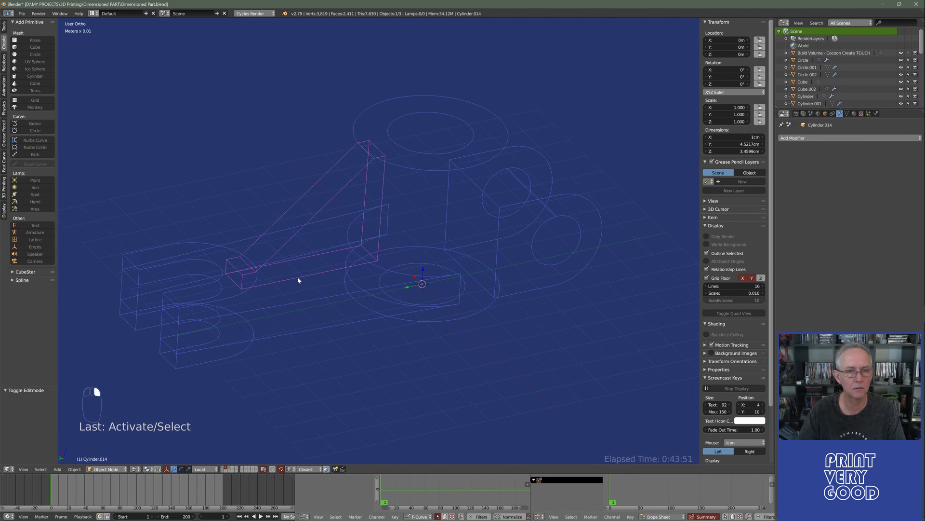
Separate the linked mesh of the rear lug from the fork end into its own object and leave edit mode.
right_click(527, 207)
middle_drag(527, 207, 300, 327)
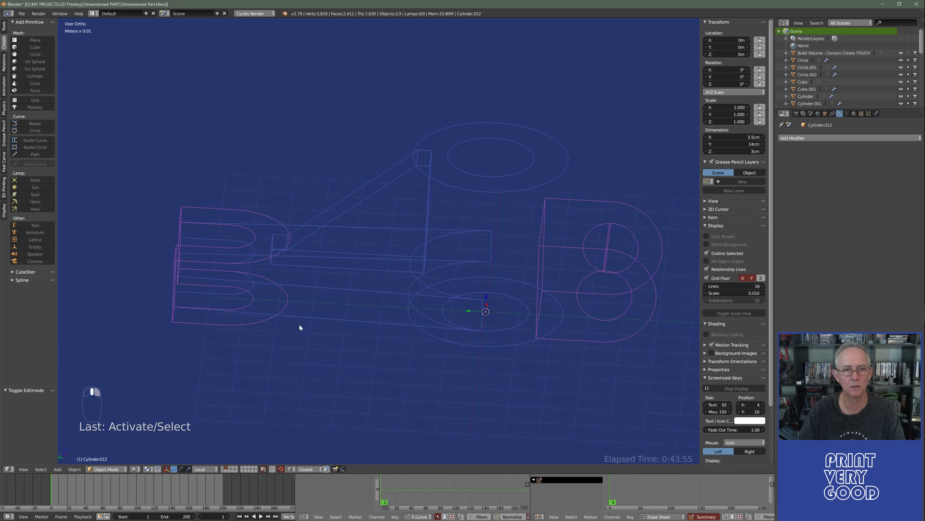
key(Tab)
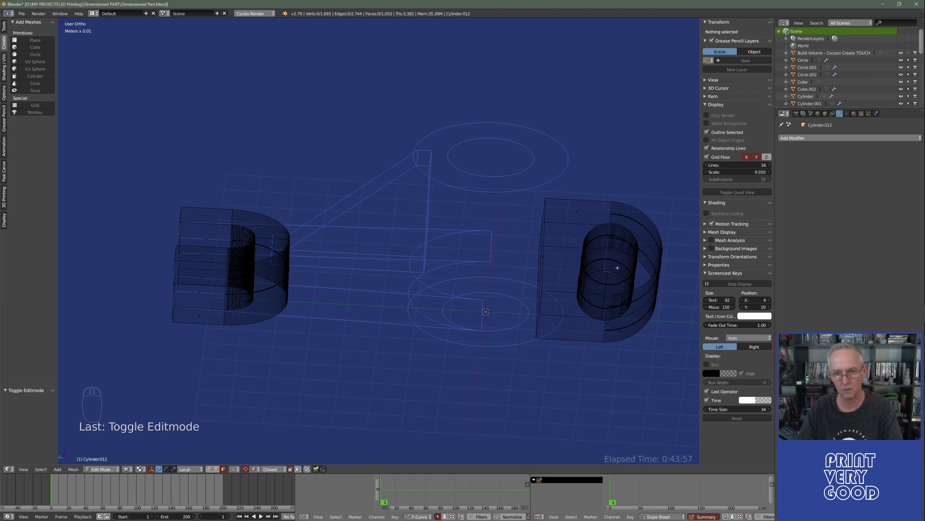
key(l)
key(p)
click(609, 282)
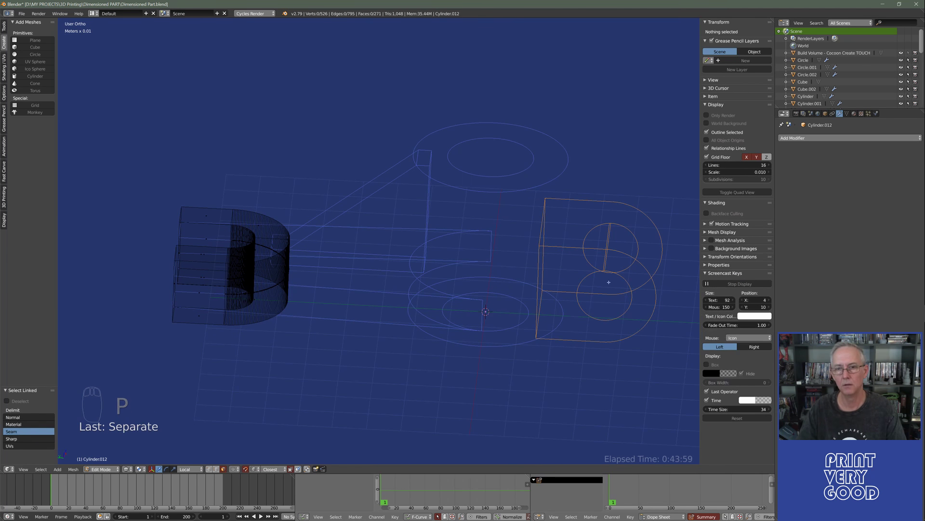
key(Tab)
Select the main body with the central cylinder and arms, and return to solid shading.
middle_drag(297, 312, 316, 325)
right_click(258, 347)
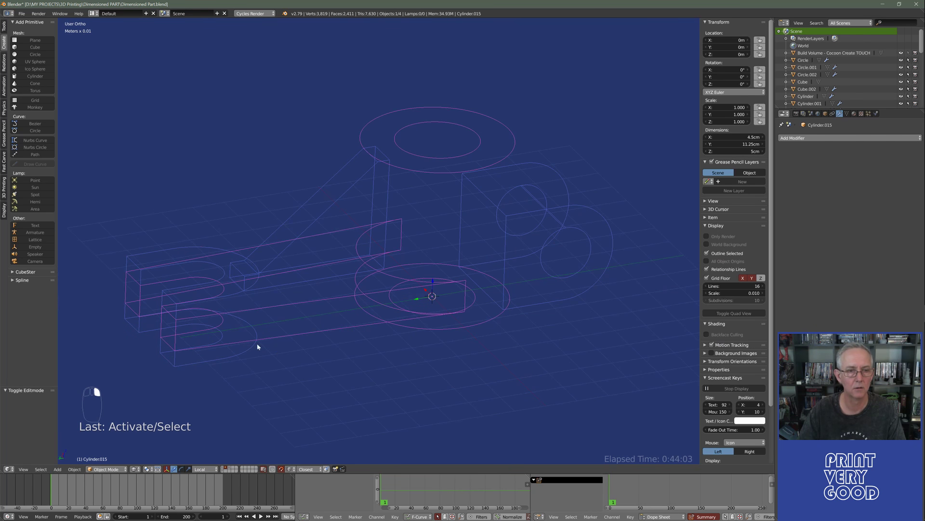
key(z)
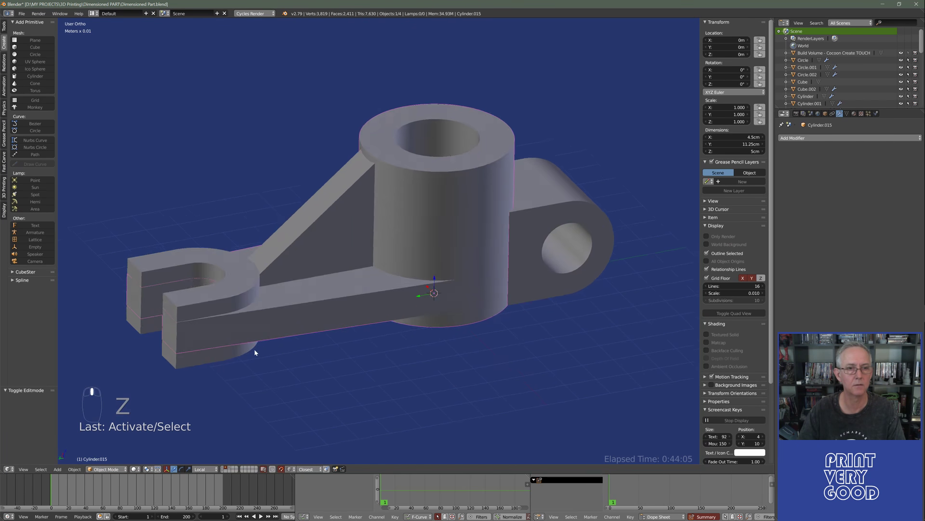
Add a Boolean modifier to the main body set to Union with the Carve solver, targeting the fork end object.
middle_drag(253, 349, 235, 300)
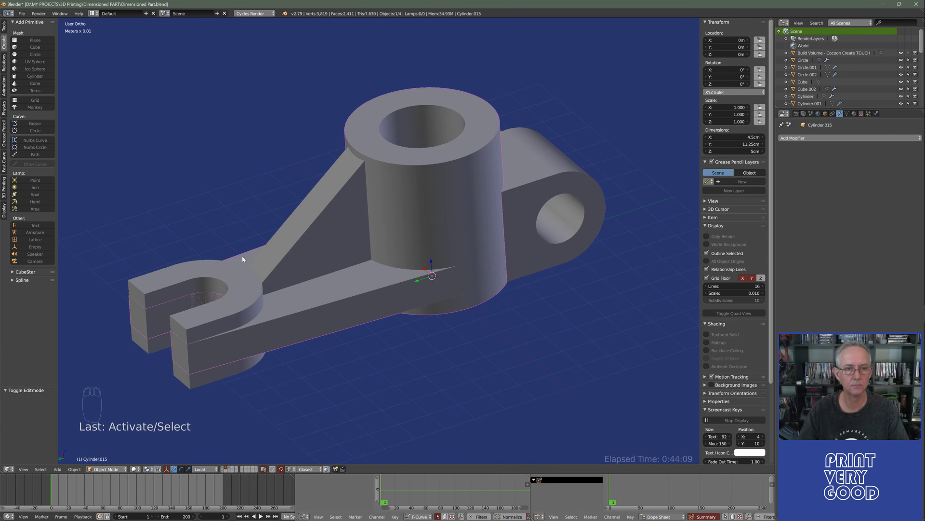
right_click(242, 297)
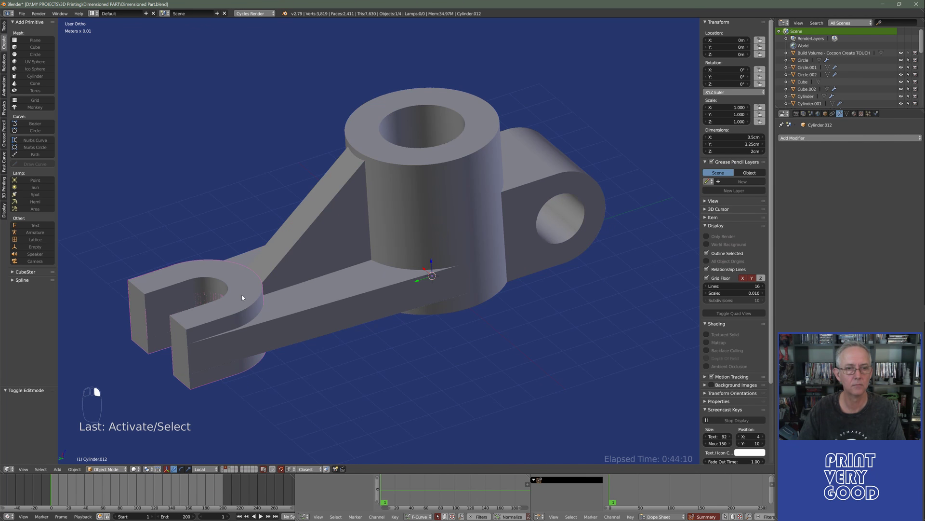
right_click(459, 249)
click(800, 138)
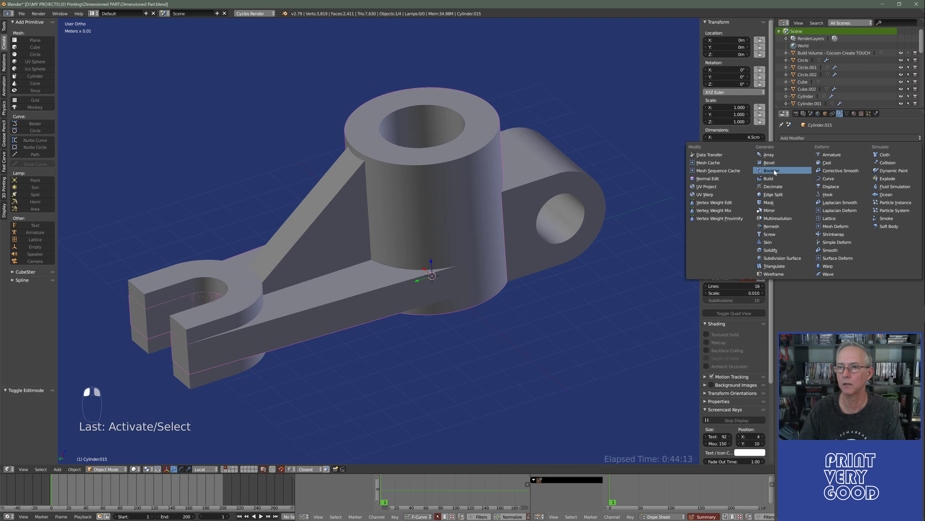
click(773, 171)
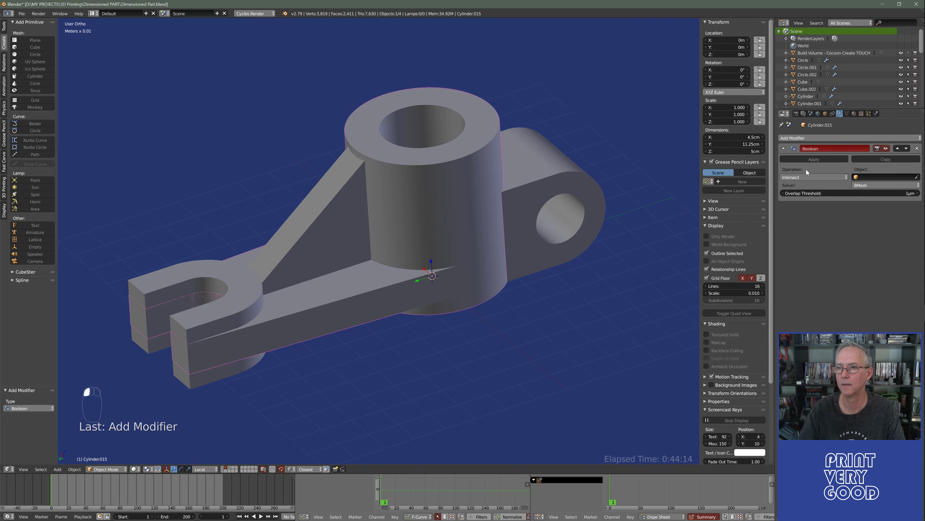
click(856, 184)
click(865, 169)
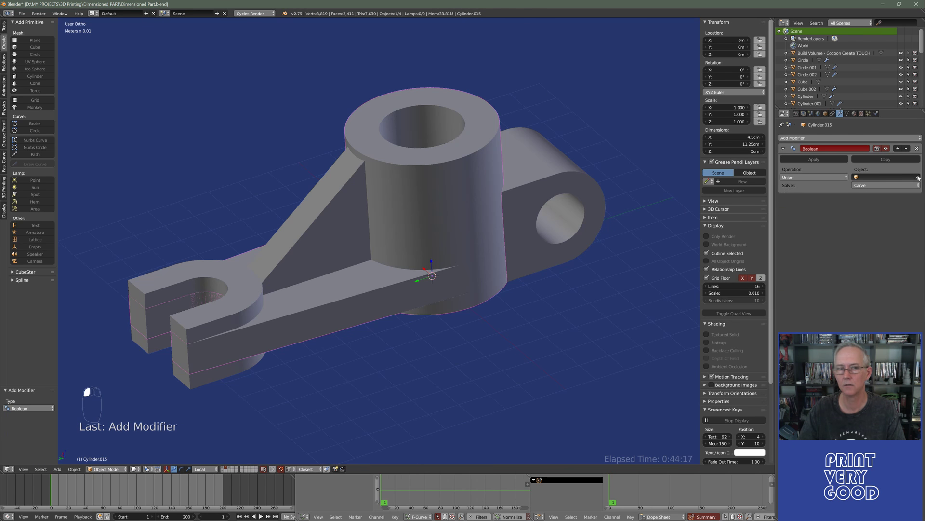
click(918, 178)
click(148, 279)
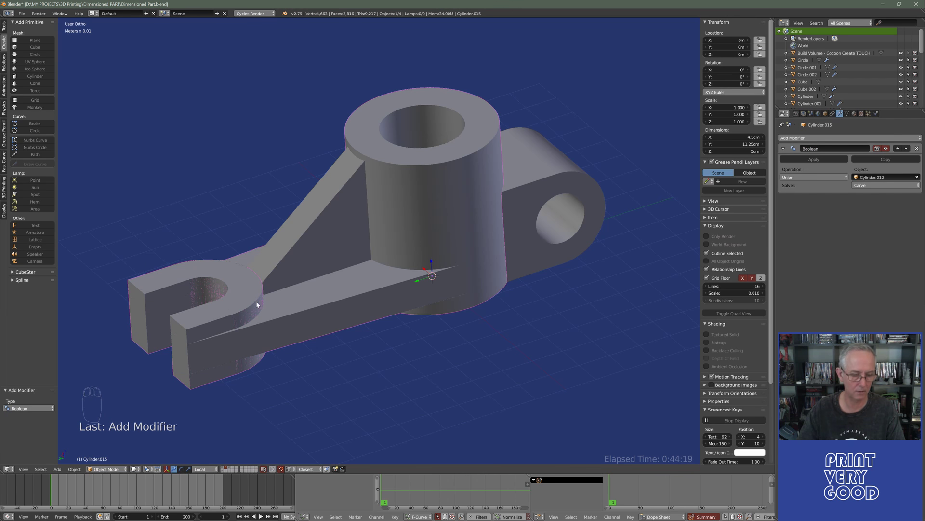
Apply the Boolean modifier, delete the leftover separate fork end object and return to solid shading.
key(z)
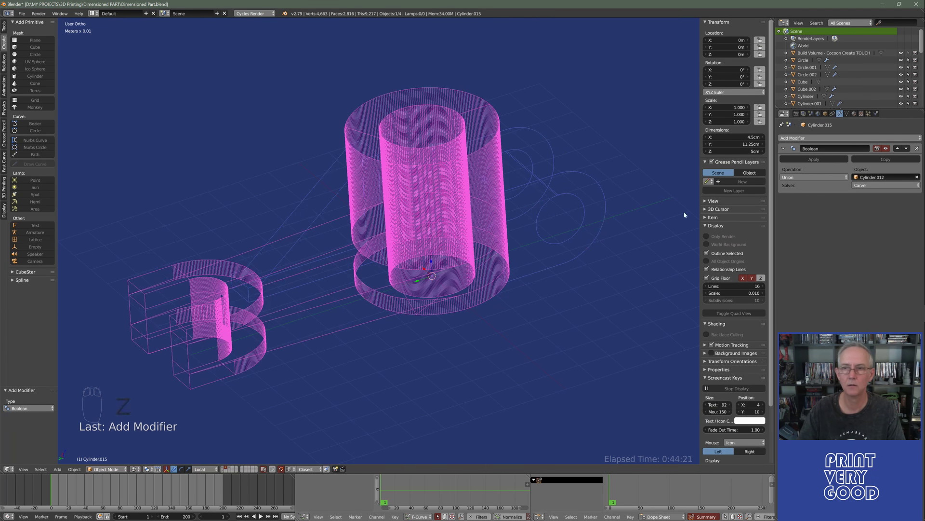
click(814, 160)
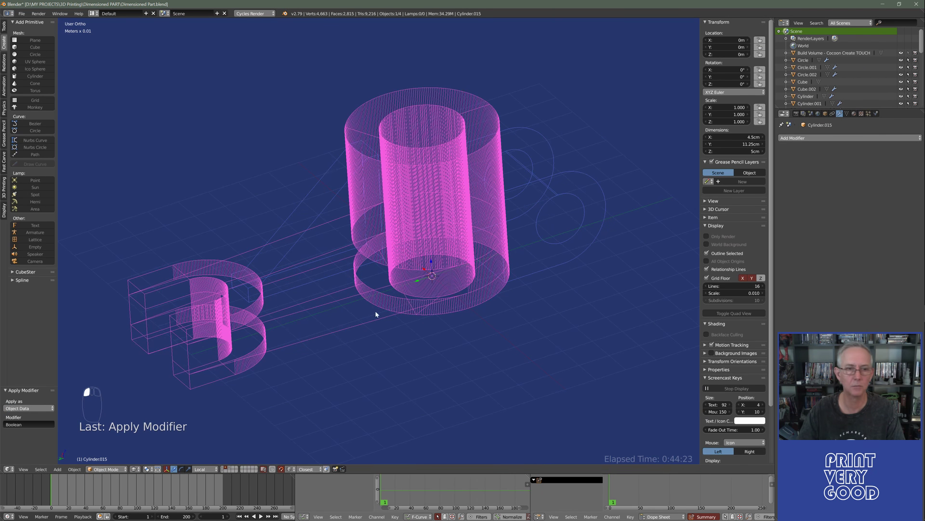
right_click(254, 307)
key(Delete)
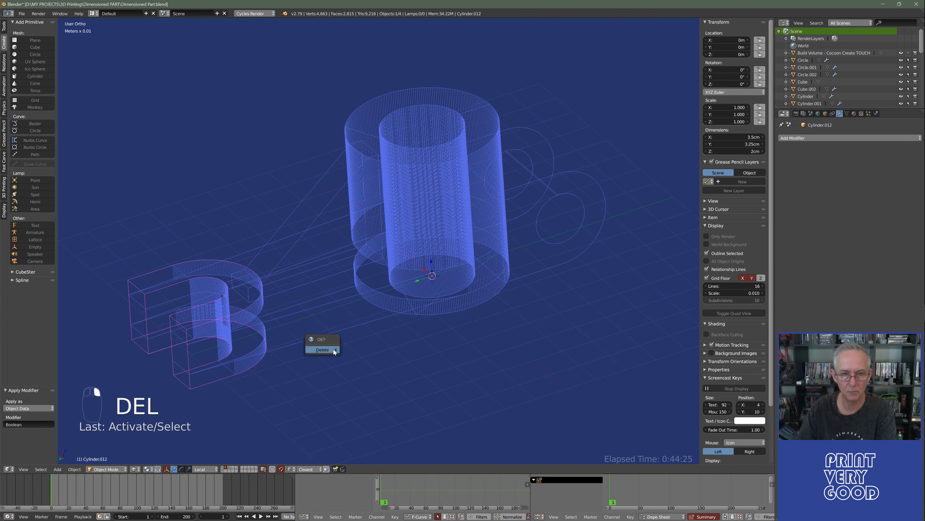
key(z)
middle_drag(331, 357, 311, 335)
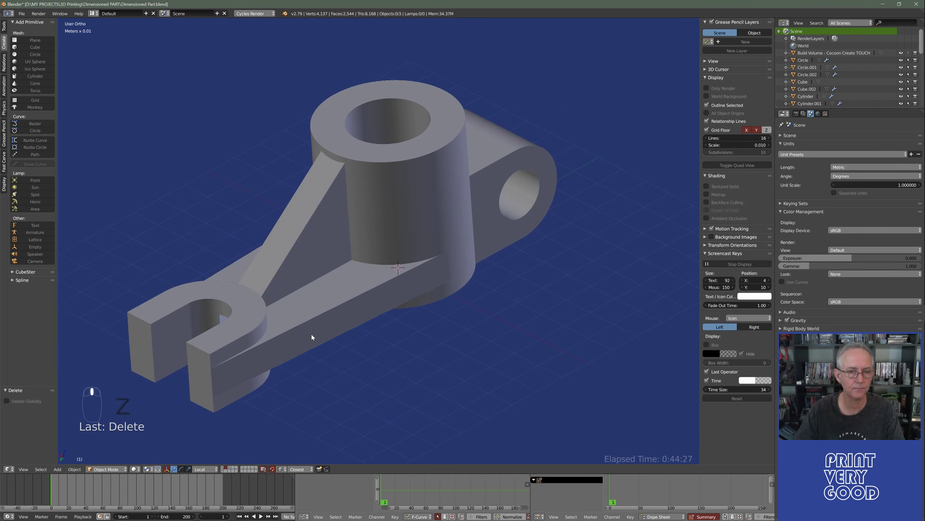
Remove doubled vertices across the whole mesh of the merged main body and leave edit mode.
key(Tab)
right_click(316, 316)
key(Tab)
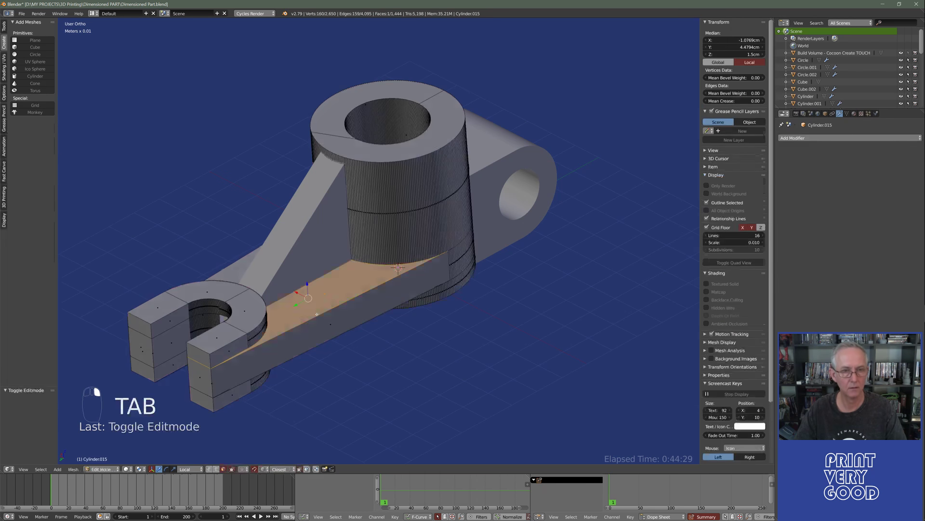
click(209, 469)
key(a)
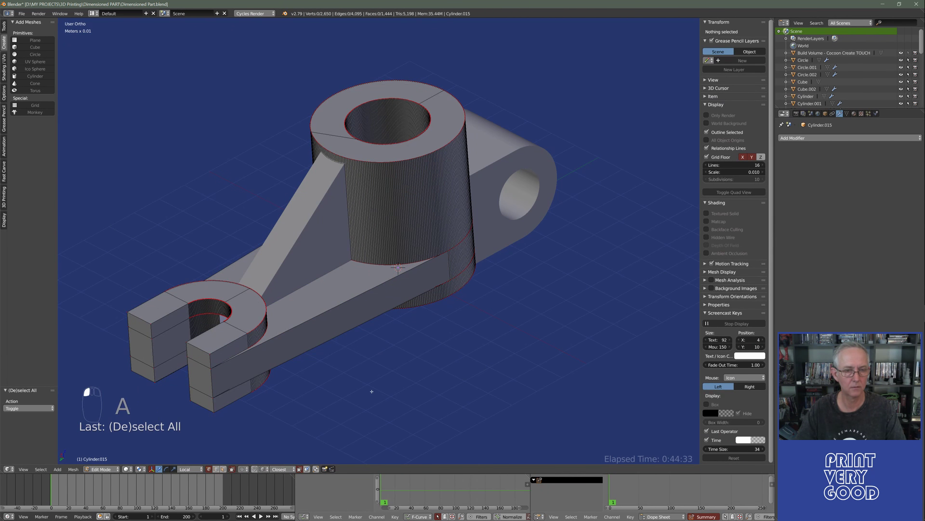
key(w)
click(369, 374)
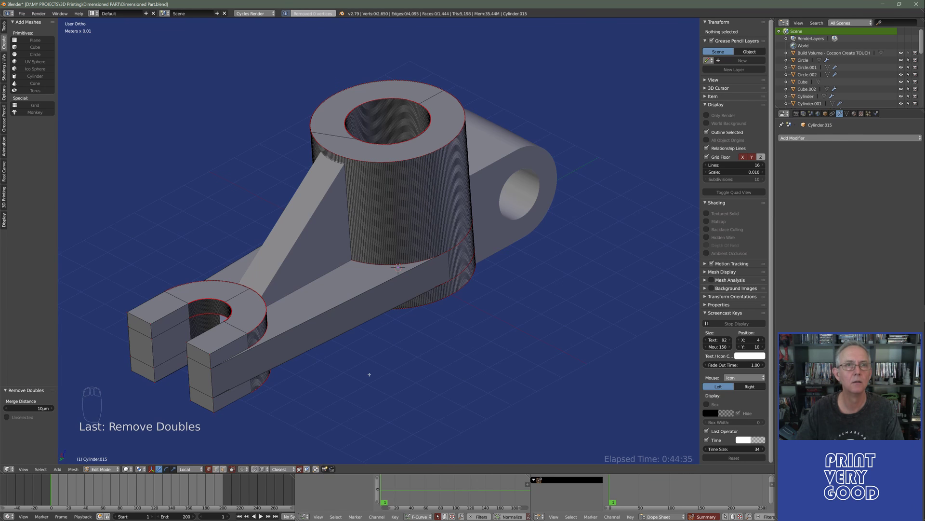
key(a)
key(w)
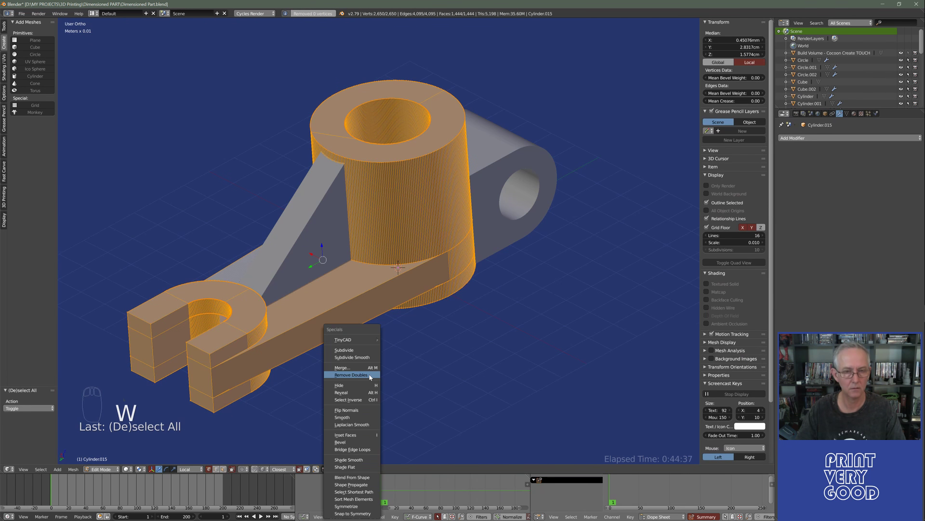
click(369, 375)
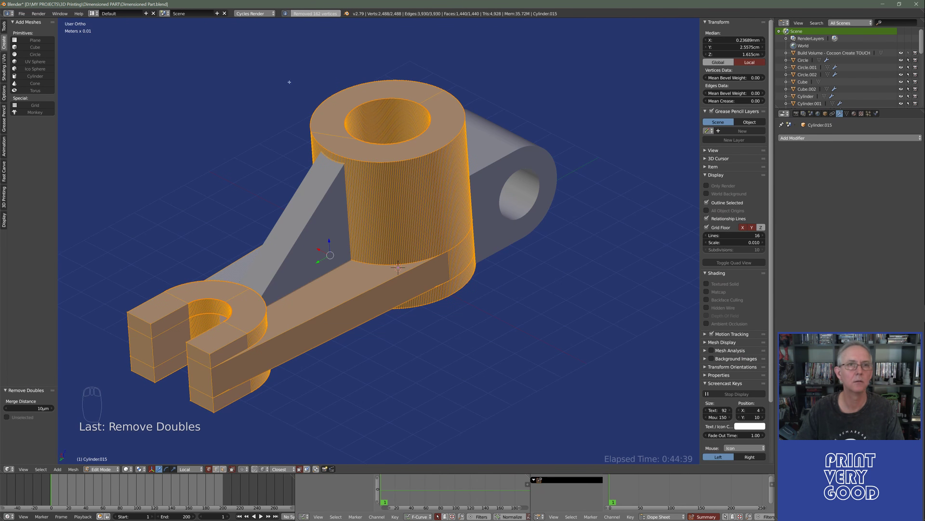
key(Tab)
Select the triangular rib and open its mesh for editing in wireframe.
middle_drag(397, 364, 368, 374)
scroll(326, 322, down, 3)
scroll(368, 374, up, 3)
right_click(325, 253)
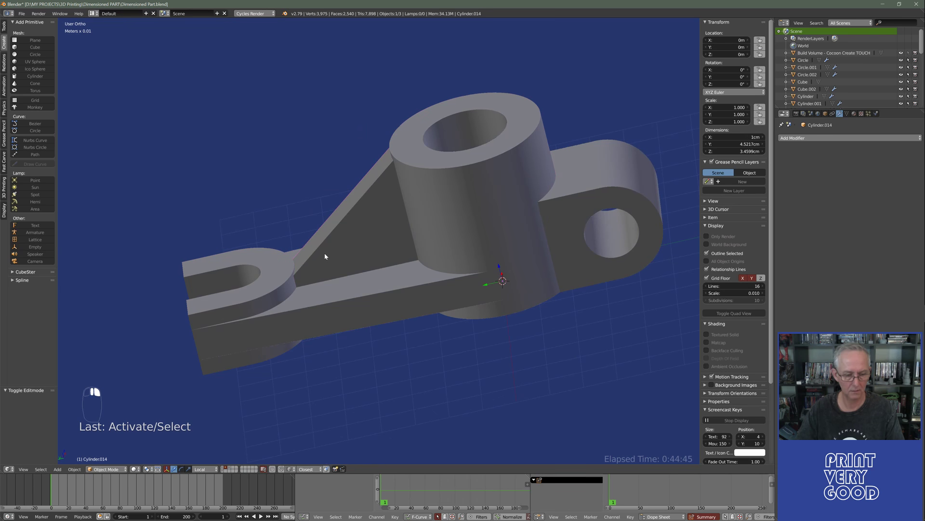
key(Tab)
key(Tab)
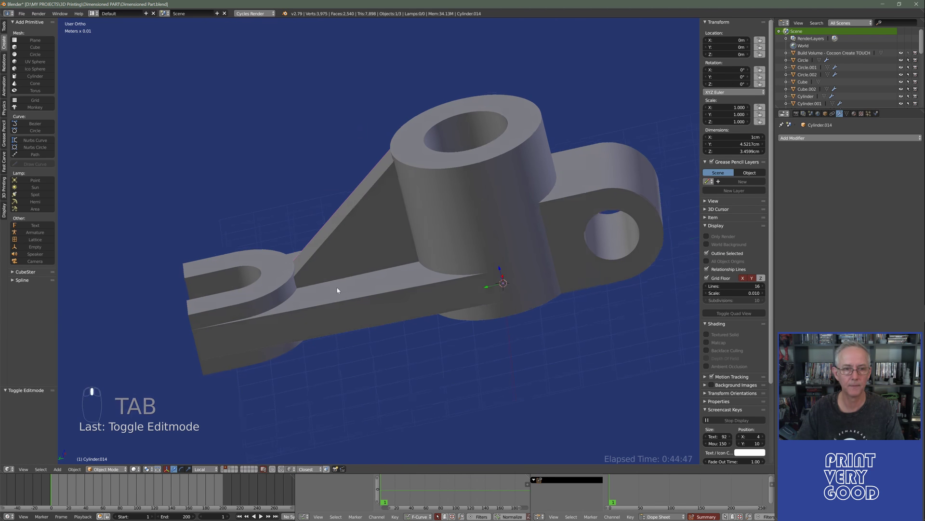
key(z)
middle_drag(310, 301, 283, 275)
key(Tab)
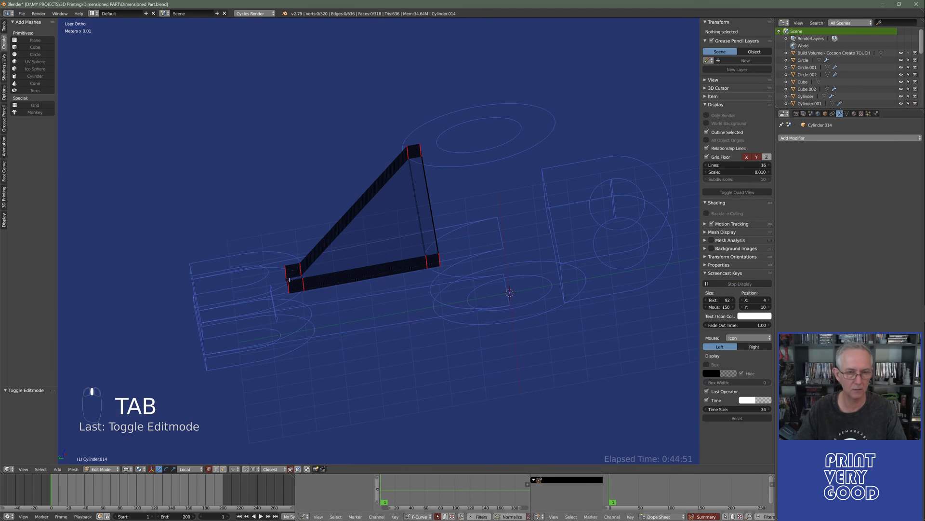
Dissolve the extra edge loop of the rib beside its fork-side end.
scroll(294, 285, up, 5)
middle_drag(396, 248, 349, 285)
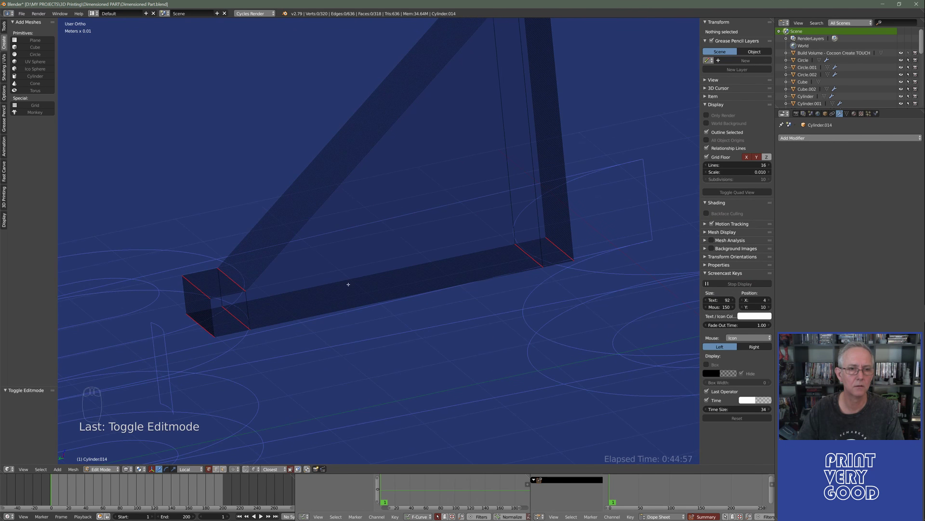
click(216, 470)
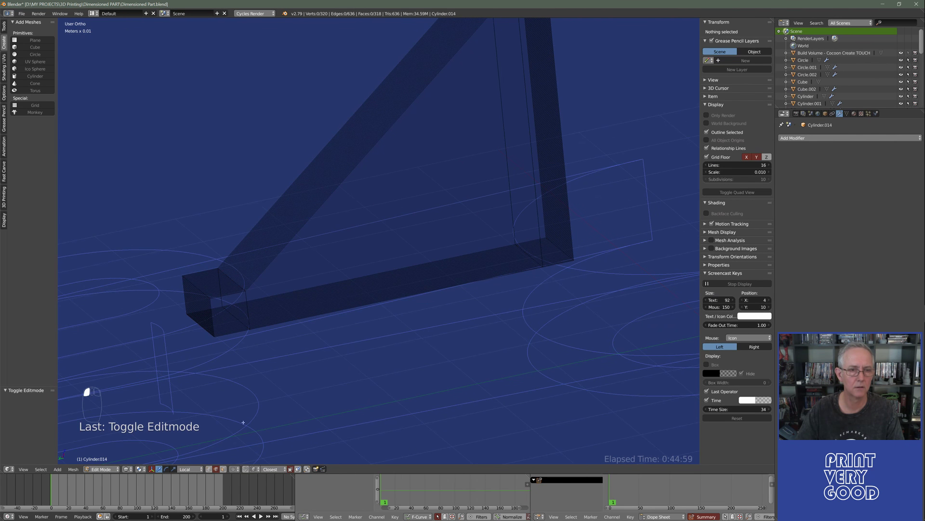
alt+right_click(246, 299)
key(ctrl+x)
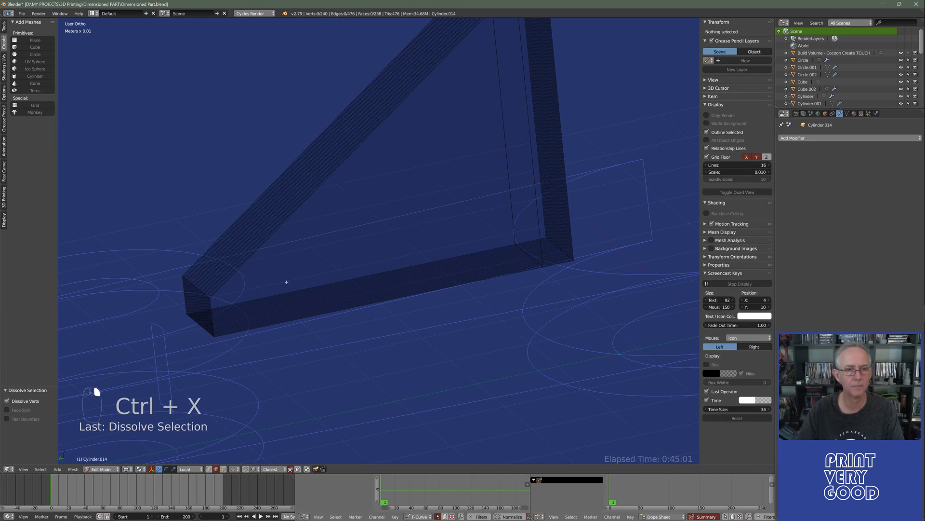
In the right side view, move the rib's fork-side end vertices toward the cylinder along Y, shortening the rib to about 4.11 cm.
key(KP_3)
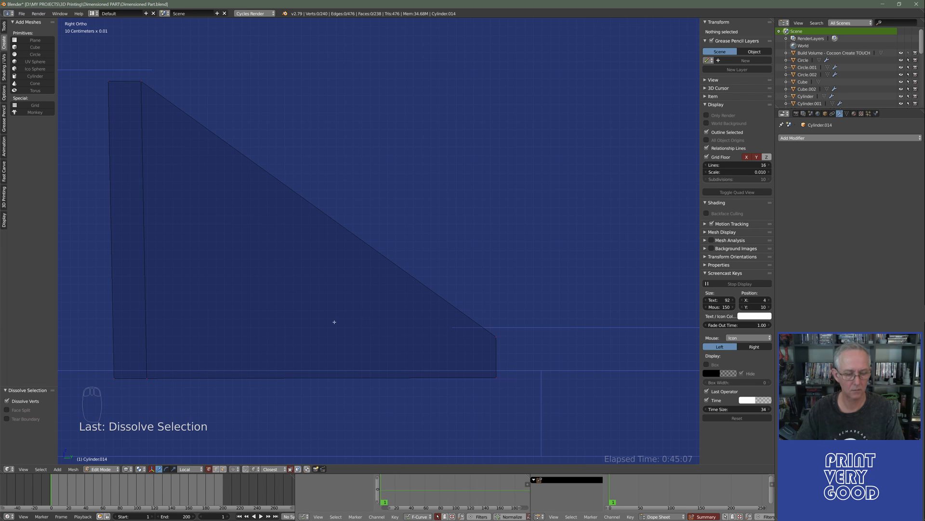
key(a)
key(a)
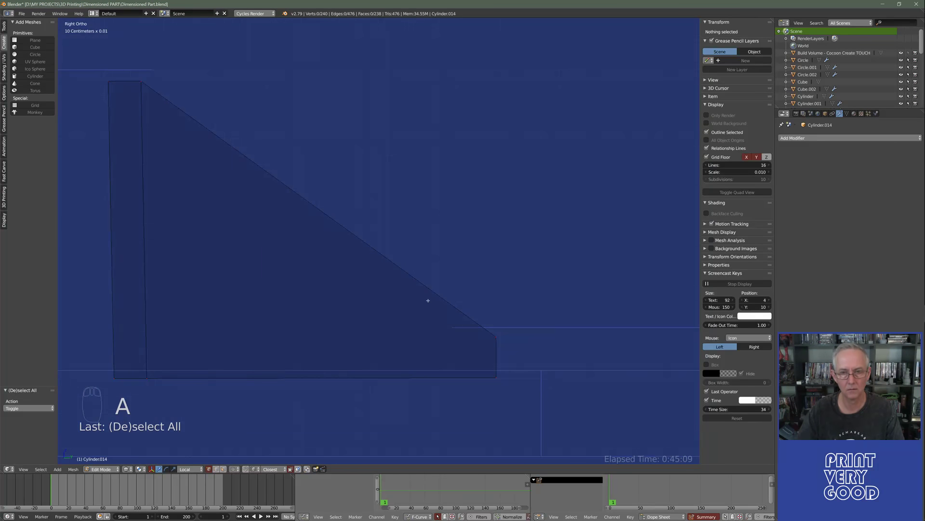
key(a)
key(b)
key(a)
key(b)
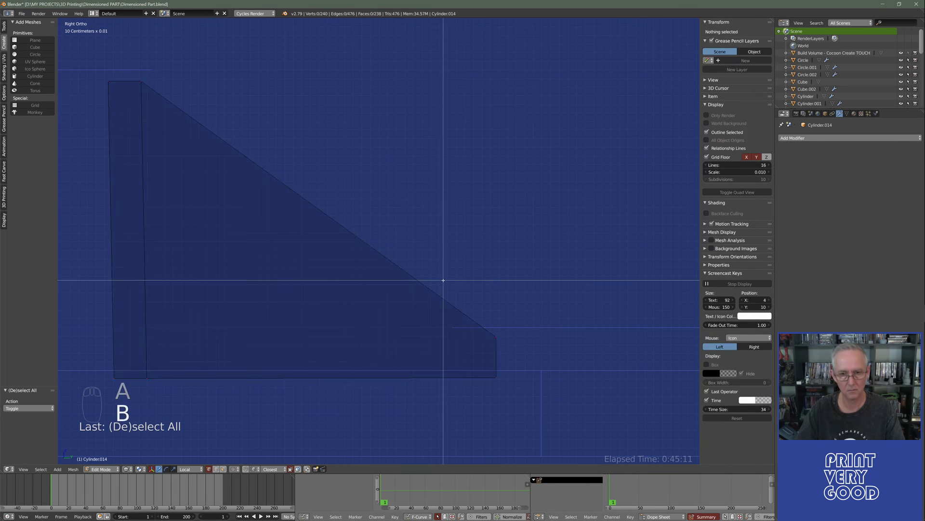
drag(443, 280, 503, 405)
key(g)
key(y)
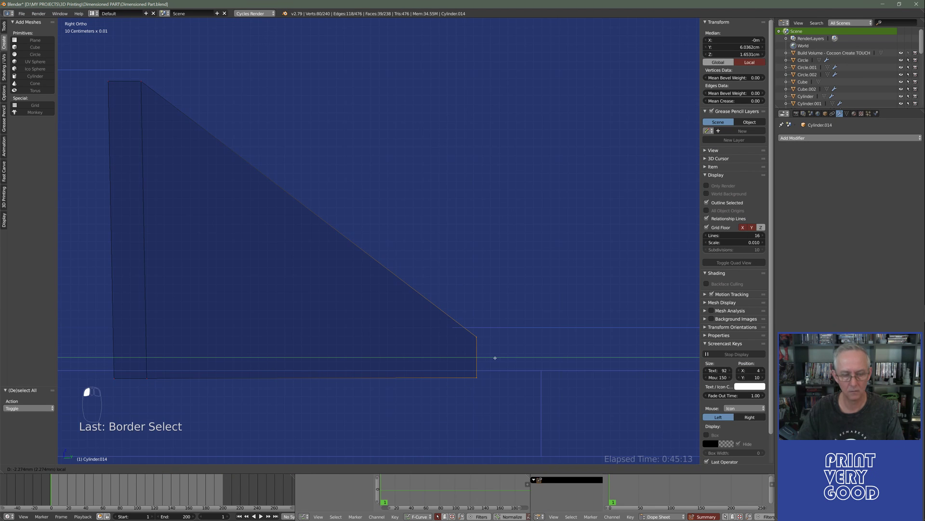
click(474, 360)
key(z)
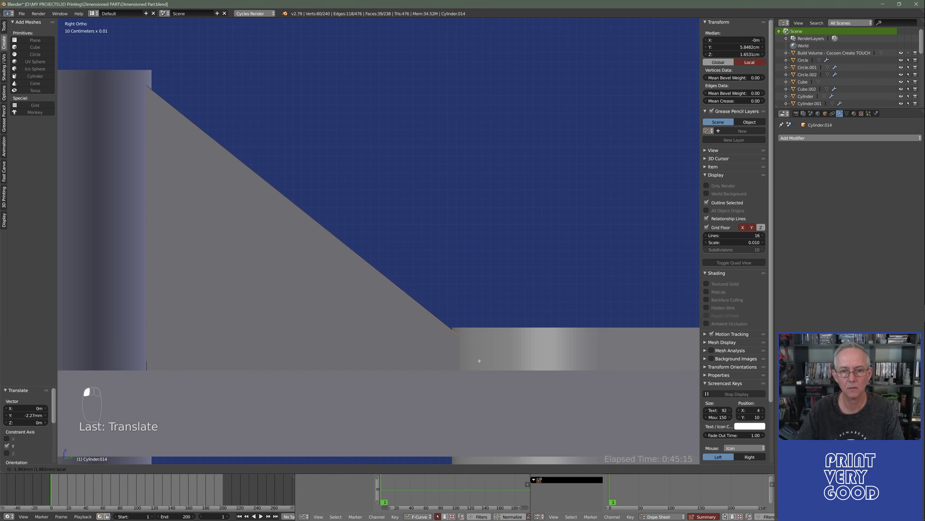
Lower the rib's fork-side end vertices about 0.6 mm along Z and leave edit mode.
middle_drag(479, 361, 297, 293)
key(g)
key(z)
click(393, 324)
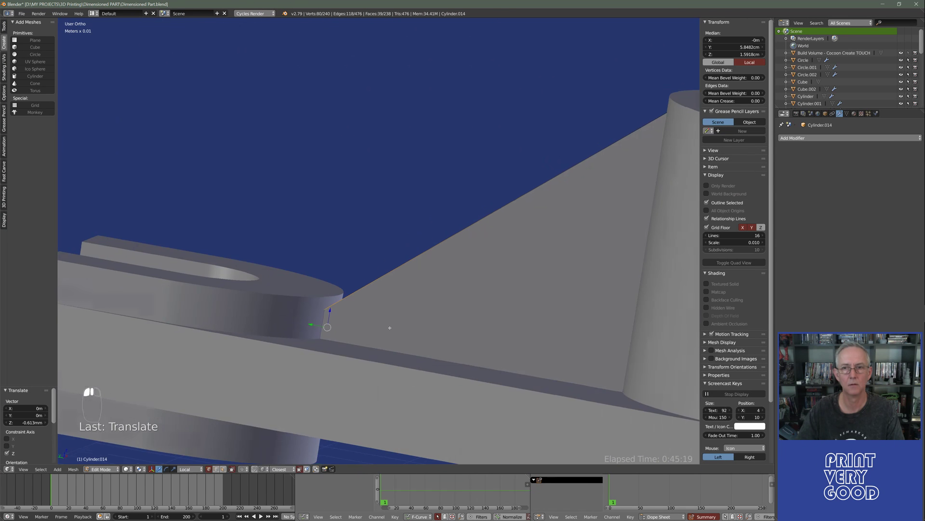
middle_drag(392, 324, 430, 308)
key(Tab)
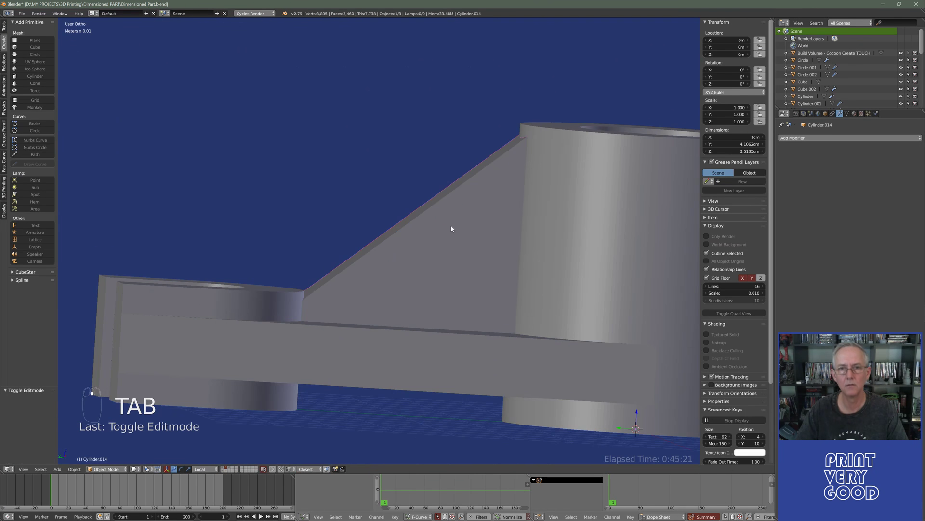
Examine how the rib meets the fork end and the cylinder in wireframe and solid shading.
right_click(459, 201)
key(z)
key(Tab)
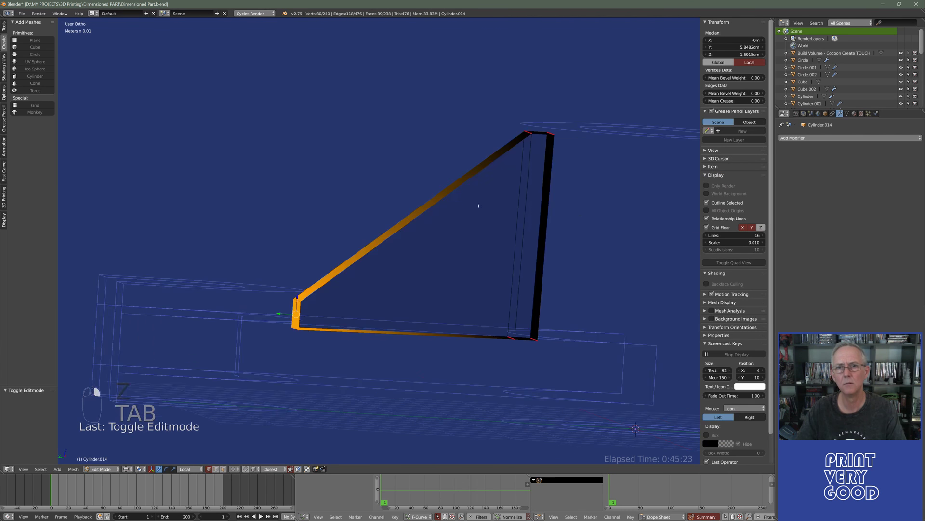
middle_drag(460, 201, 459, 192)
key(z)
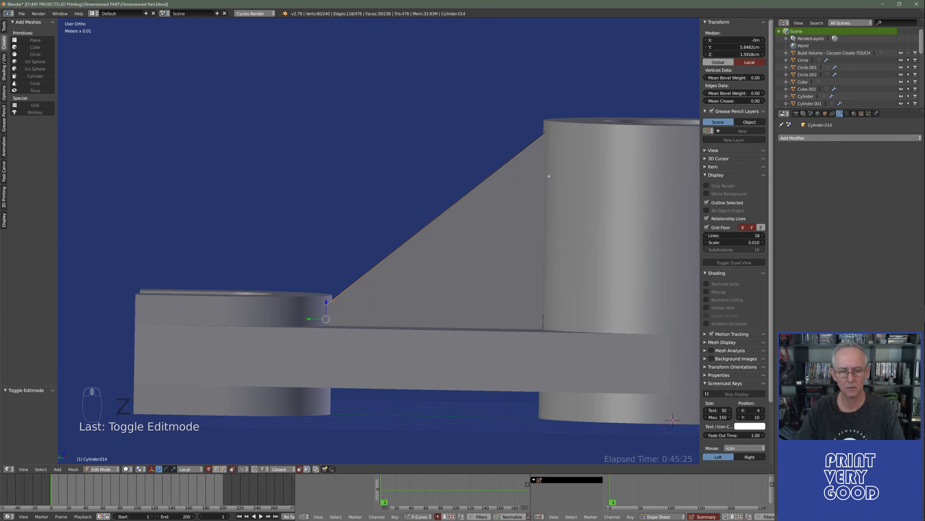
key(Tab)
key(Tab)
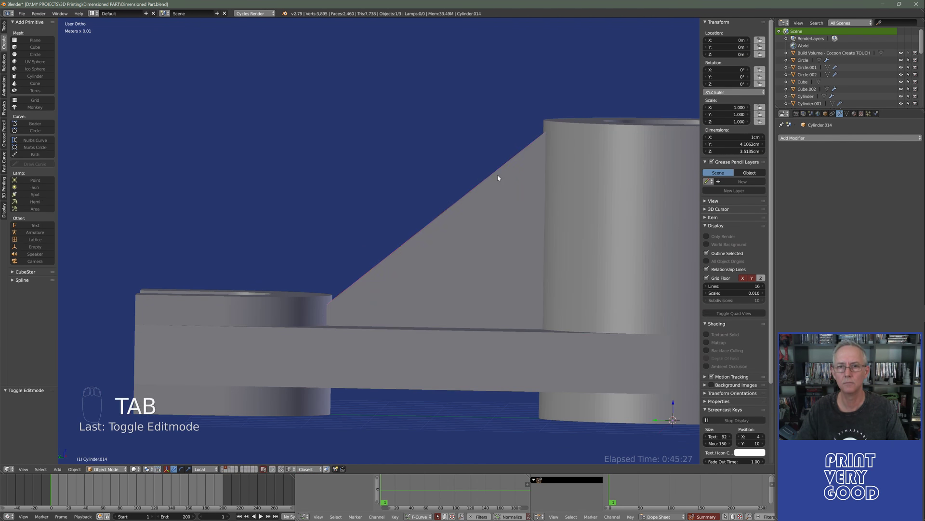
key(Tab)
Dissolve the vertical edge loop of the rib near the central cylinder in wireframe.
key(Tab)
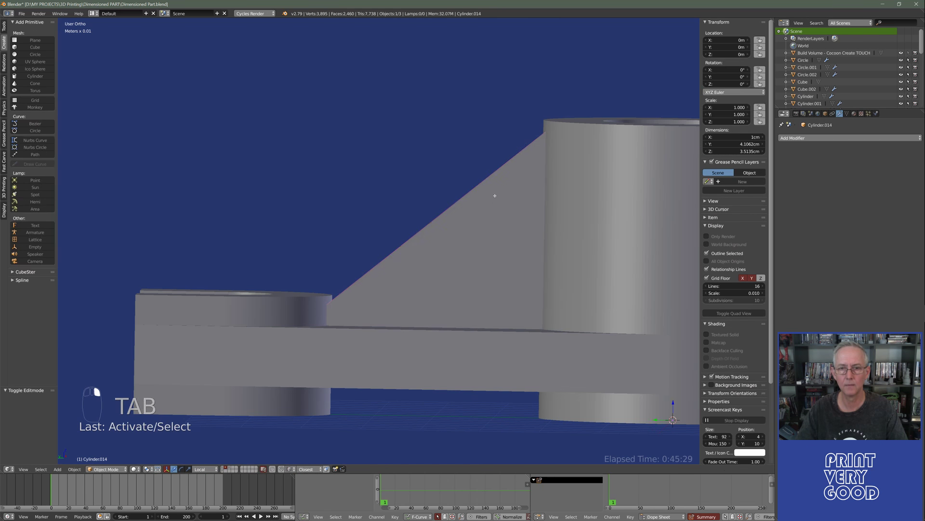
key(z)
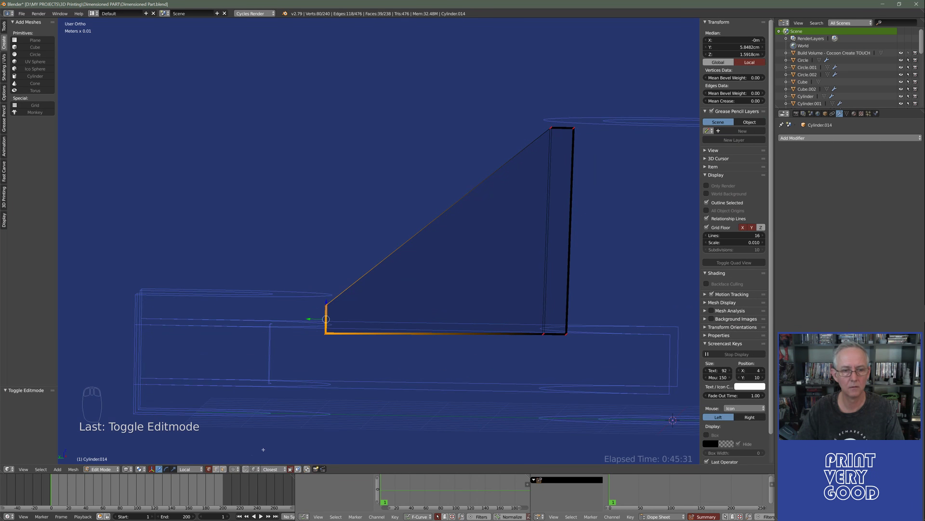
click(217, 471)
alt+right_click(549, 281)
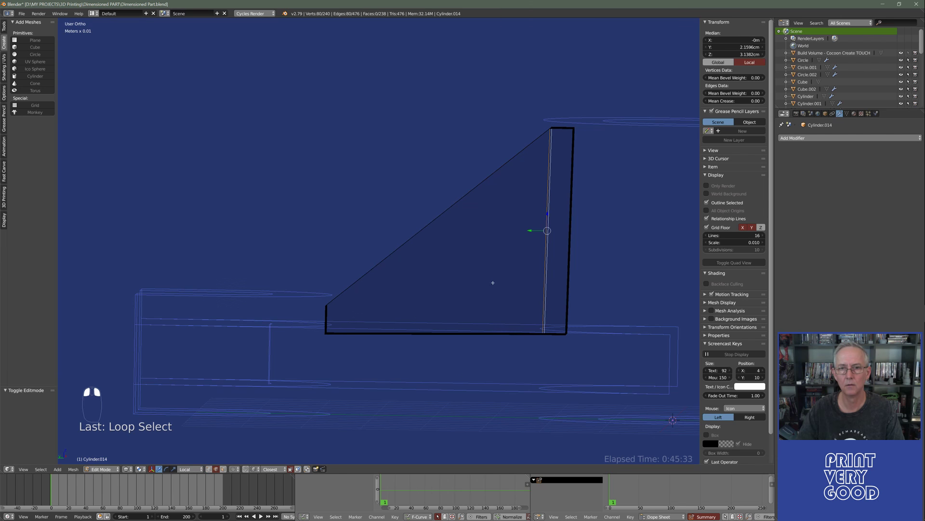
key(ctrl+x)
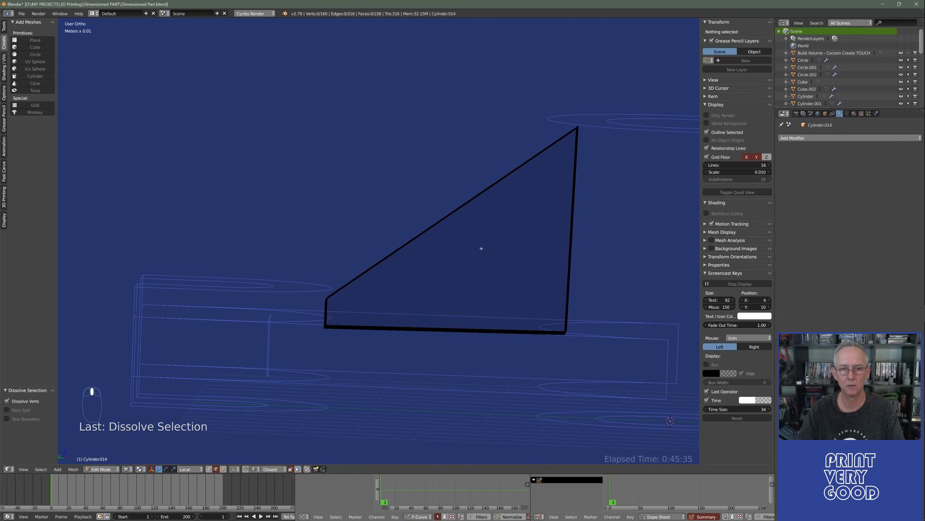
Return the rib to object mode in solid shading, check its fit against the body, and save the file.
key(z)
mouse_move(481, 248)
middle_down()
mouse_move(432, 285)
mouse_move(516, 276)
mouse_move(440, 254)
mouse_move(387, 255)
mouse_move(438, 257)
middle_up()
key(Tab)
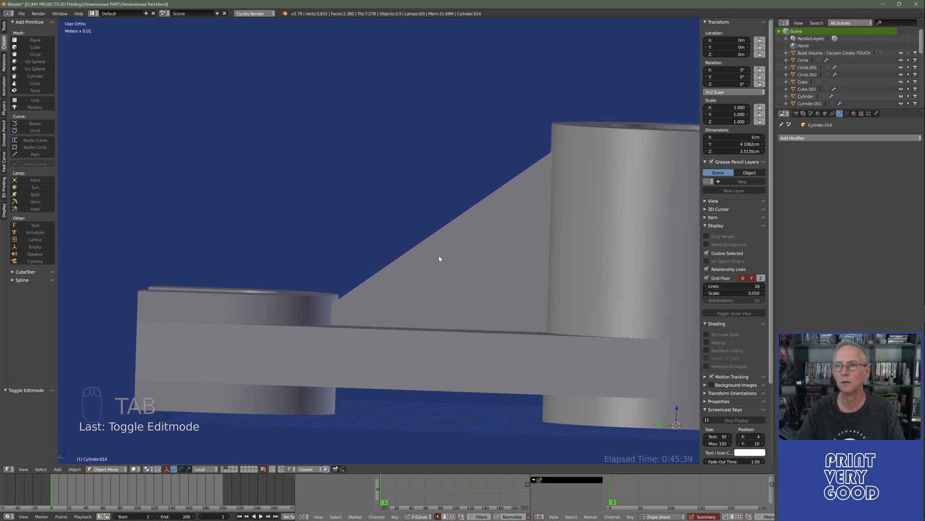
right_click(587, 173)
right_click(506, 240)
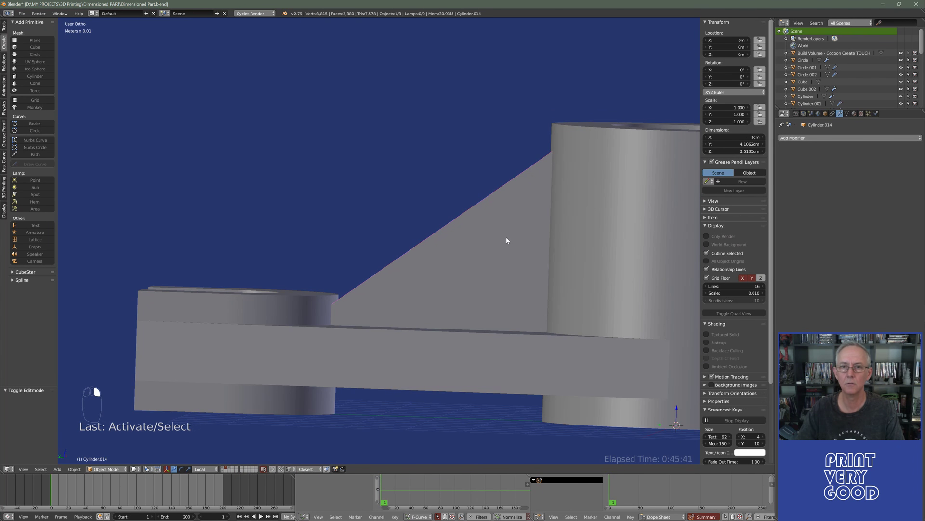
middle_drag(507, 239, 423, 256)
key(ctrl+s)
click(424, 256)
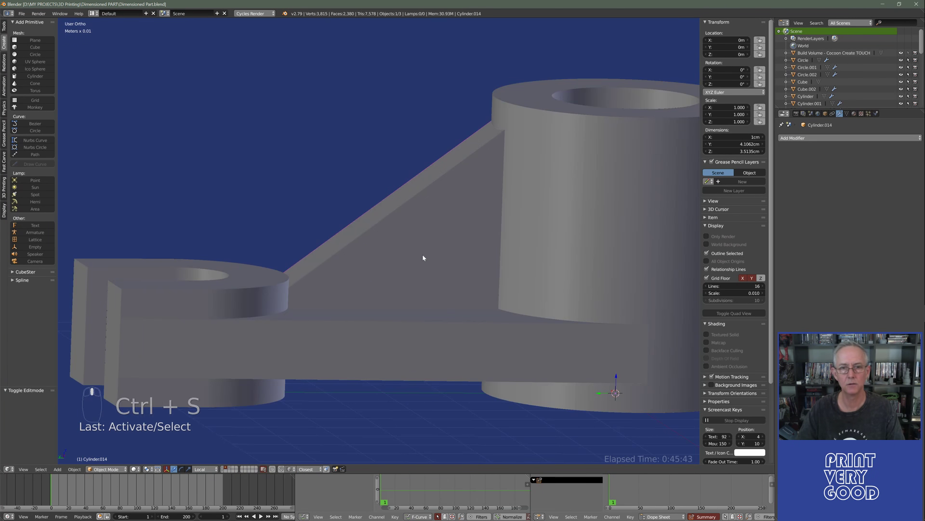
Add a Boolean modifier to the main body, set to Union with the Carve solver and the rib, Cylinder.014, as its object.
right_click(558, 132)
click(839, 141)
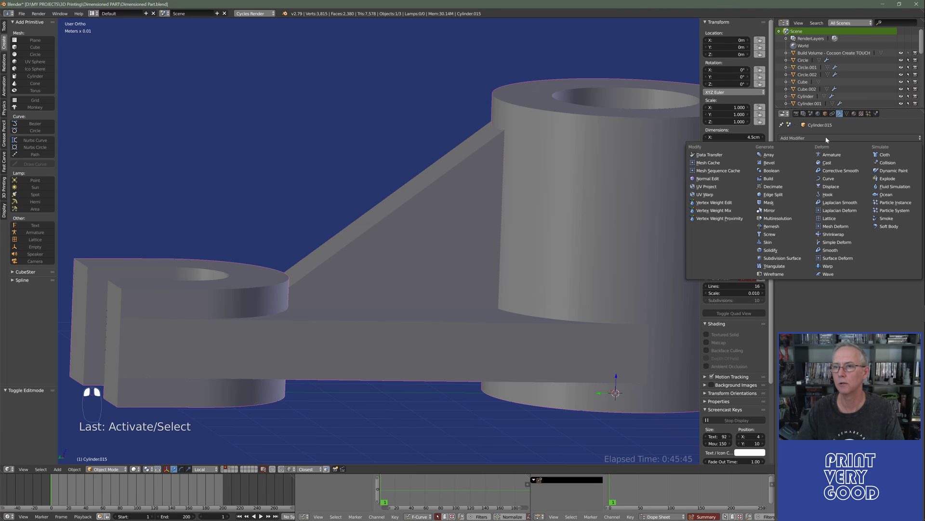
click(810, 178)
click(815, 177)
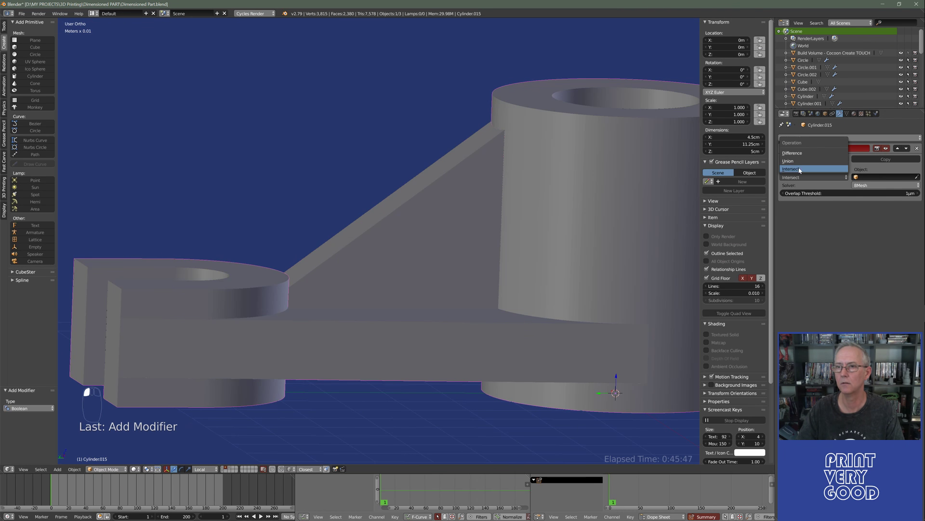
click(814, 161)
click(874, 185)
click(874, 170)
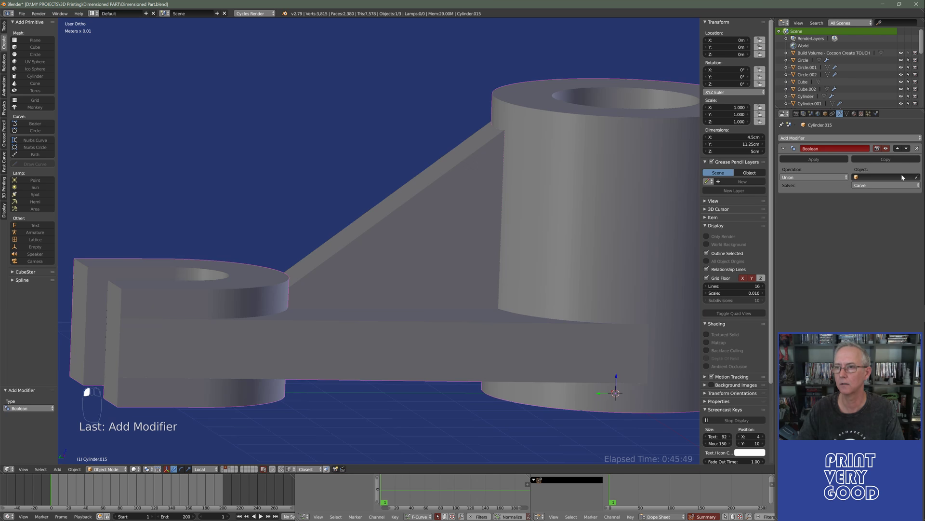
click(357, 227)
Apply the main body's Boolean union in wireframe display and delete the leftover separate rib object.
key(z)
scroll(463, 266, down, 6)
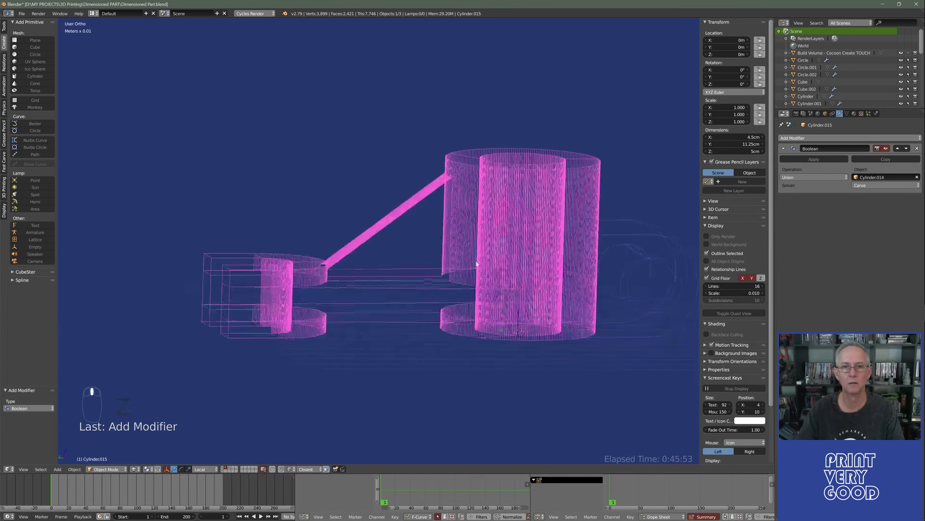
middle_drag(401, 308, 579, 294)
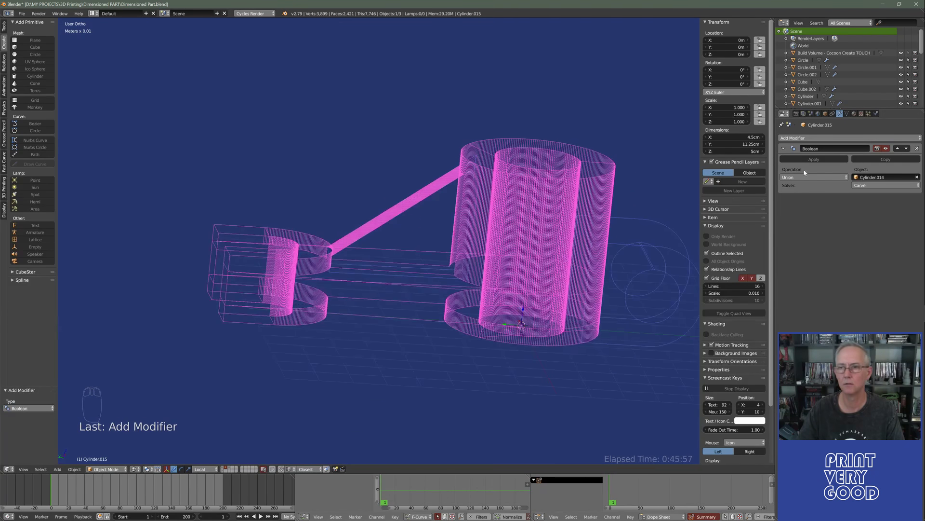
click(814, 159)
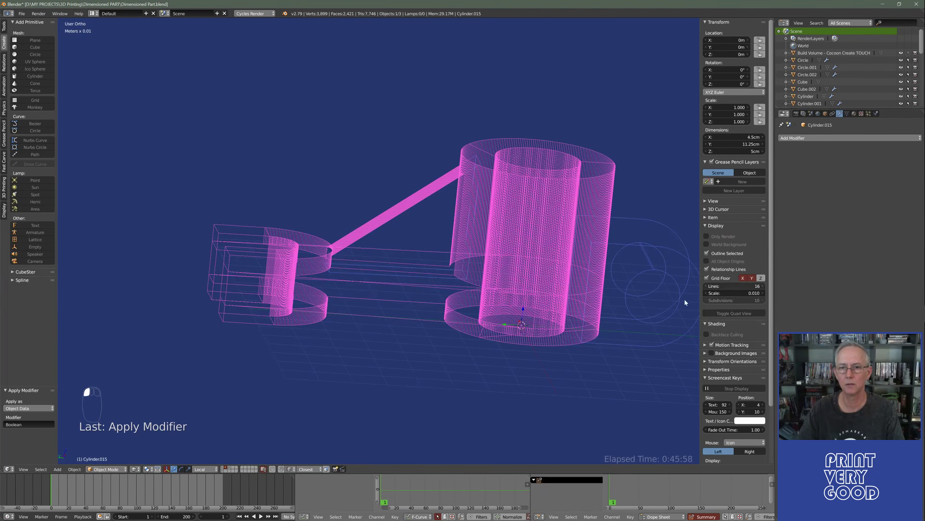
click(411, 277)
key(Delete)
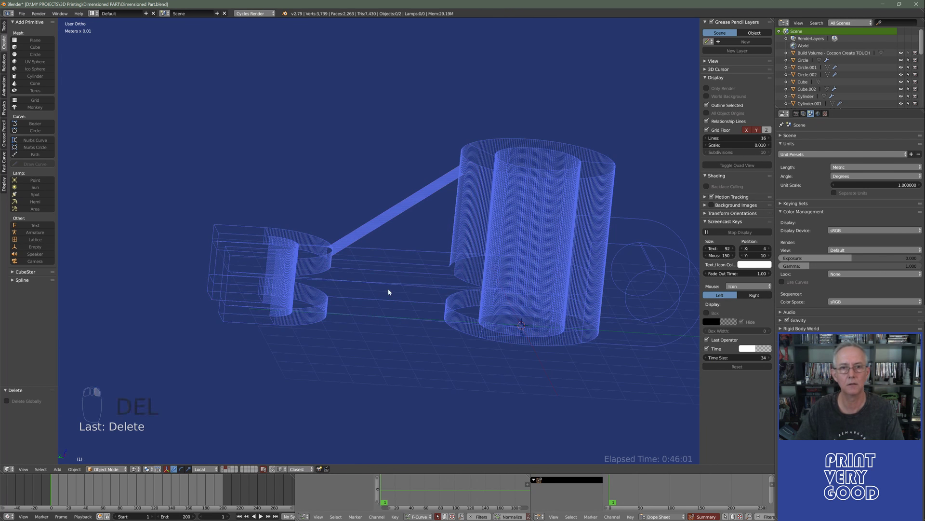
In the left side view, flatten the merged body's vertices at the rib's fork end by scaling them to 0 along Z.
middle_drag(389, 291, 381, 247)
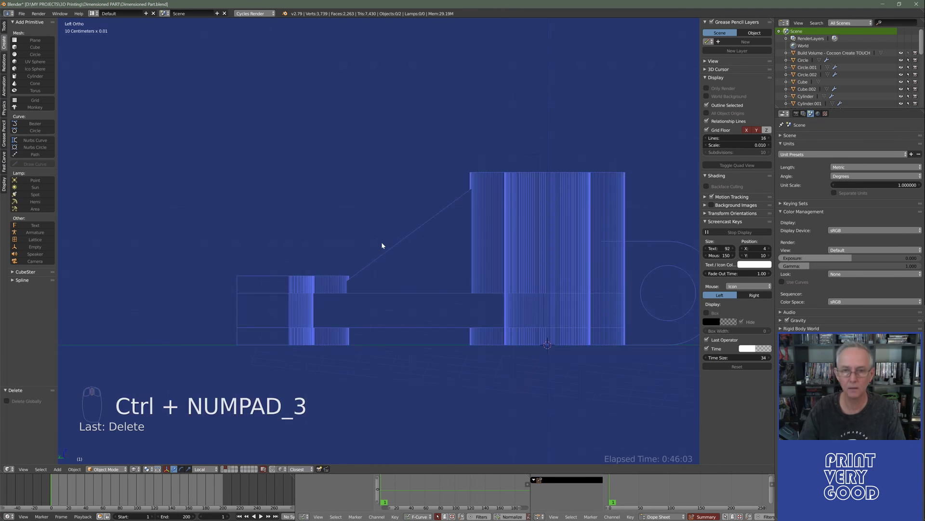
key(ctrl+KP_3)
key(Tab)
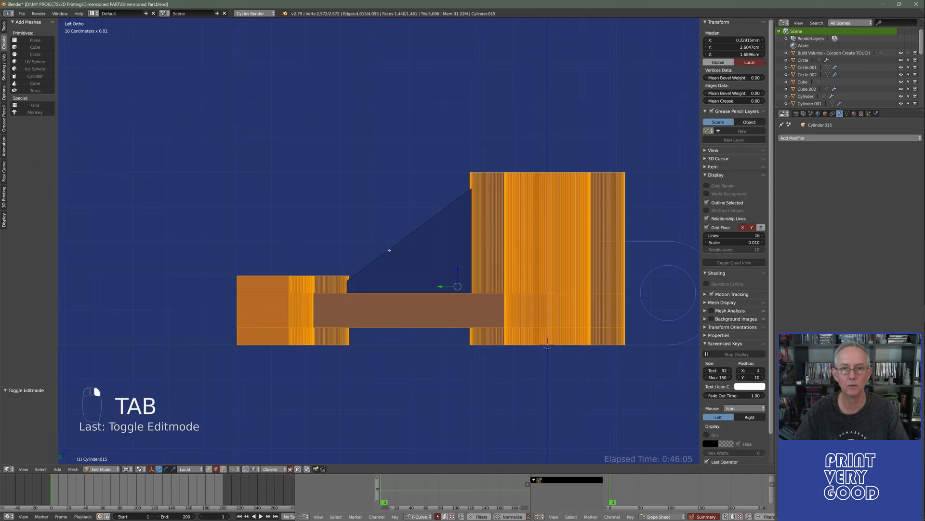
click(230, 466)
scroll(383, 318, up, 5)
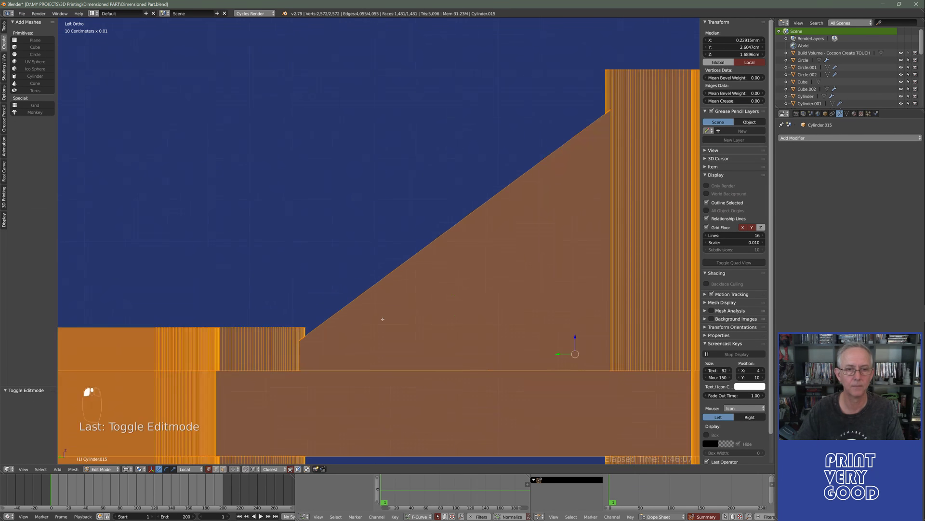
key(a)
key(b)
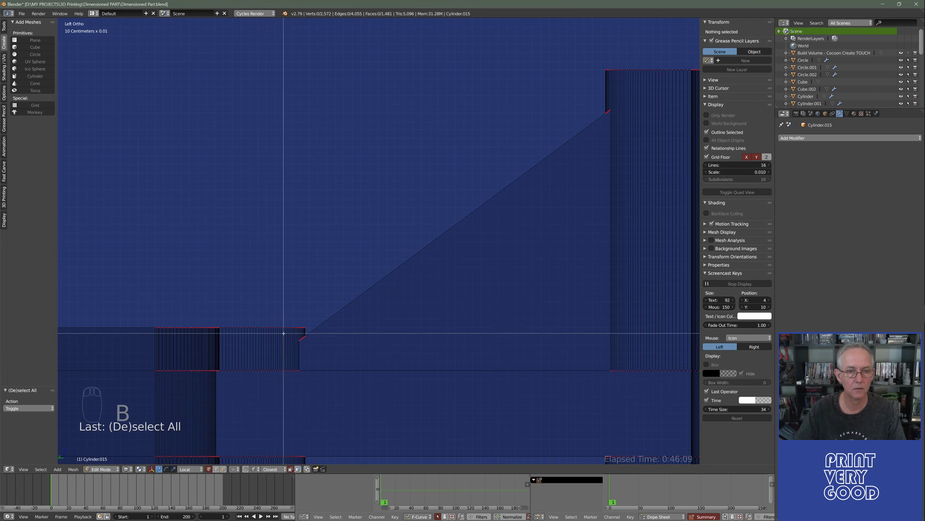
drag(284, 333, 319, 353)
key(s)
key(z)
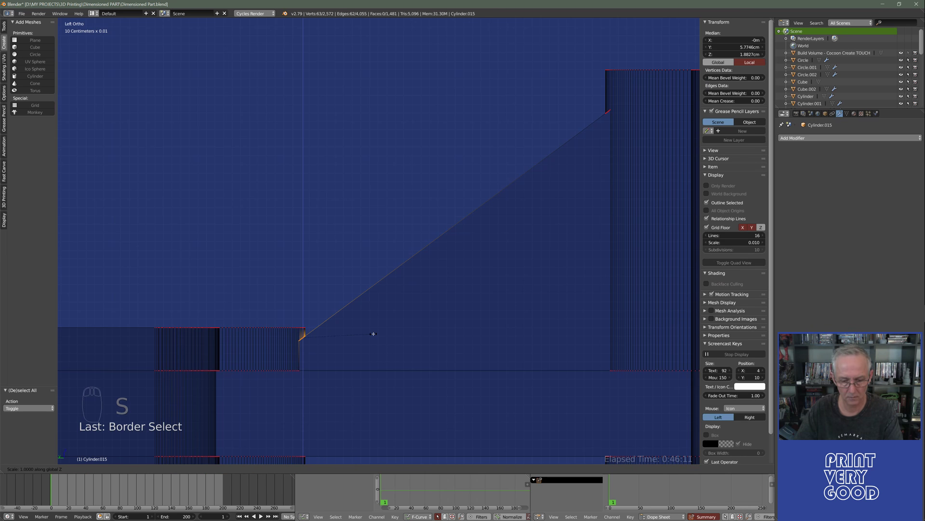
key(0)
key(Return)
Flatten the vertices where the rib meets the central cylinder by scaling them to 0 along Z.
shift+middle_drag(589, 182, 525, 220)
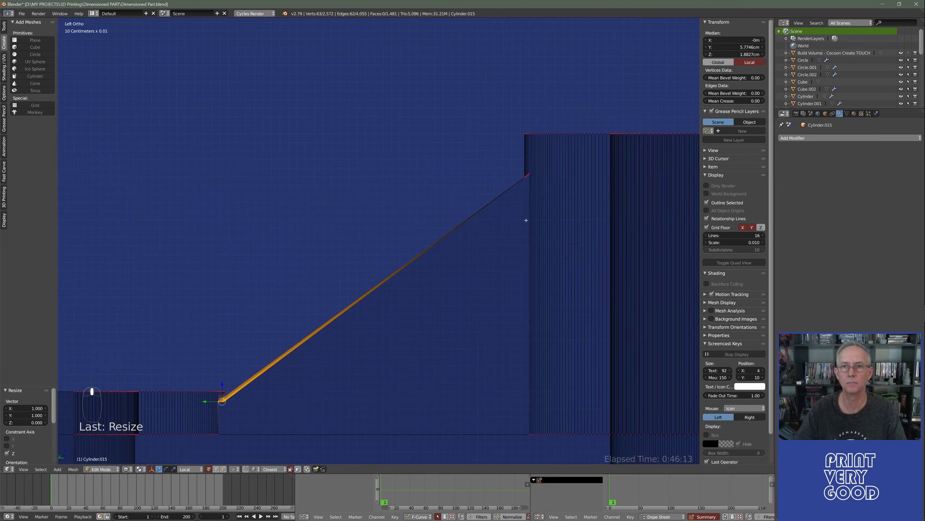
key(a)
key(b)
drag(500, 154, 544, 216)
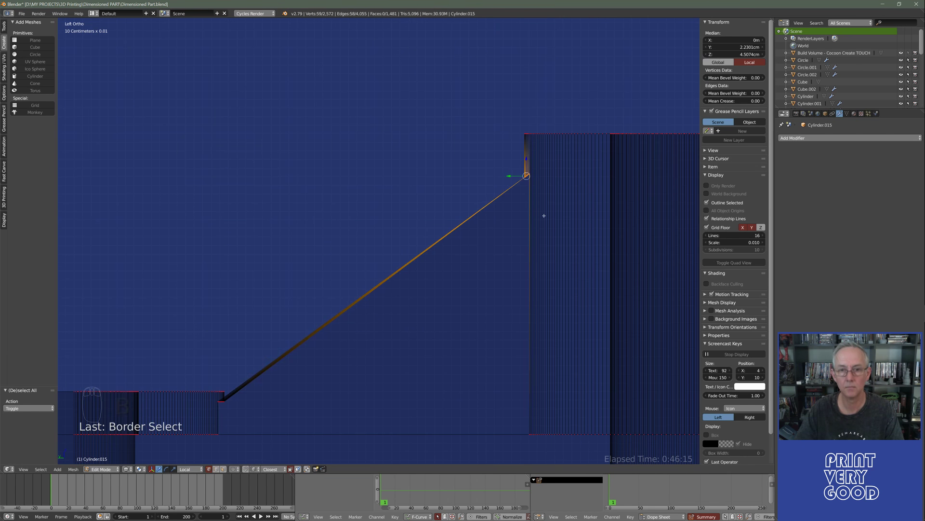
key(s)
key(z)
key(0)
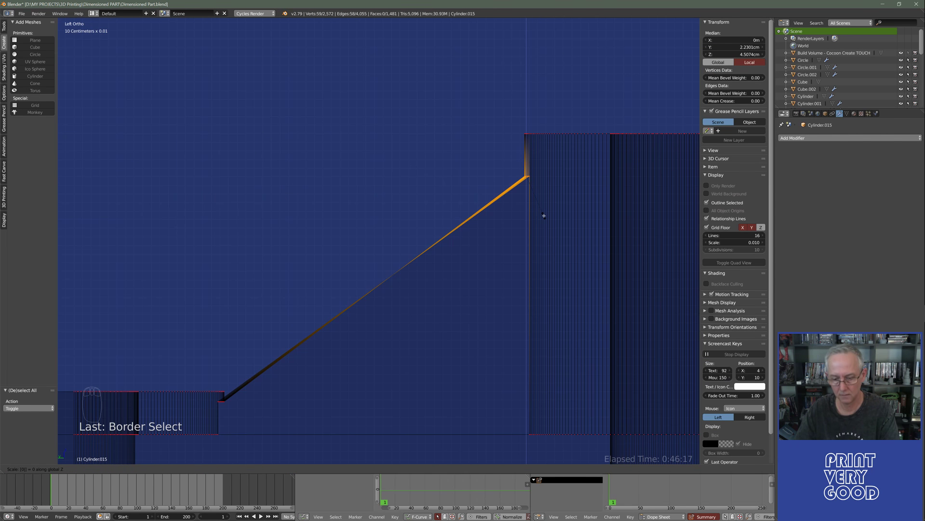
key(Return)
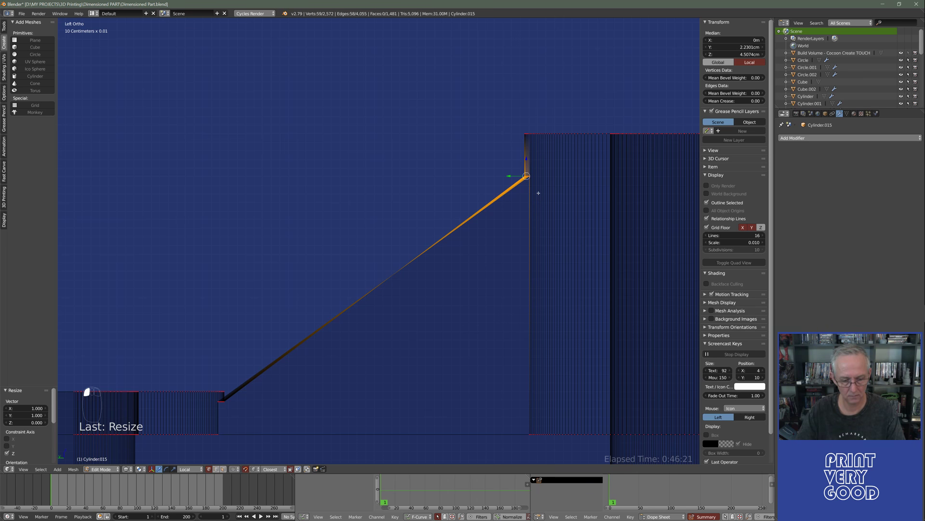
Raise the flattened cylinder-end rib vertices 4.93 mm along Z to the cylinder's top edge.
key(g)
key(z)
click(385, 303)
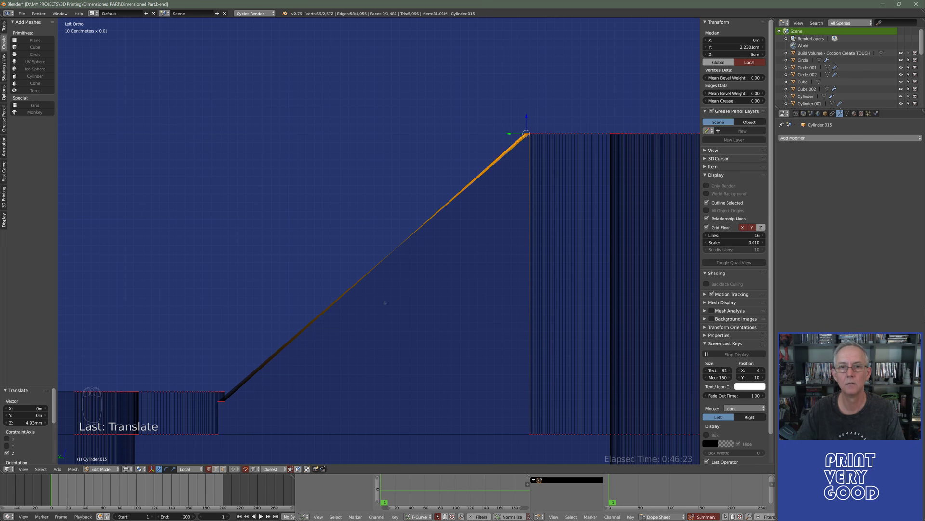
Raise the rib's fork-end vertices along Z to the fork's top face and leave edit mode.
shift+middle_drag(385, 303, 376, 303)
key(a)
key(b)
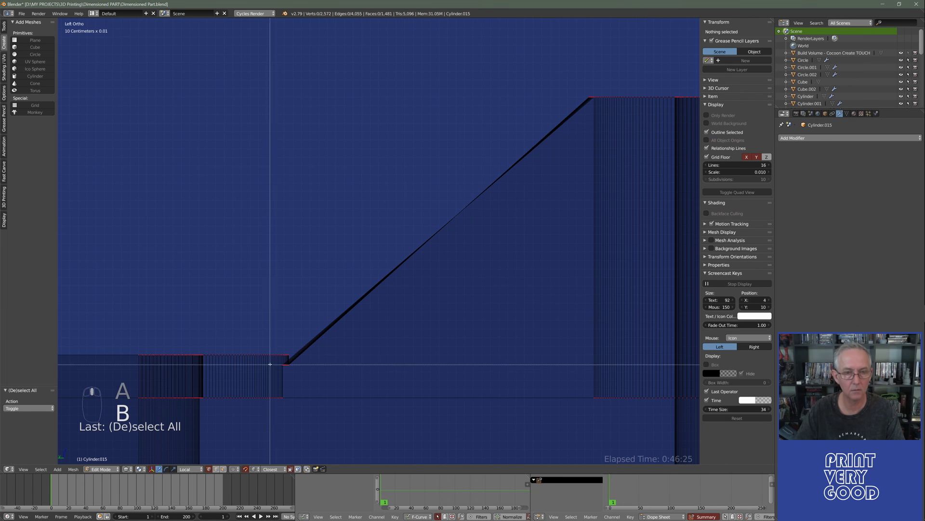
drag(276, 360, 297, 374)
key(g)
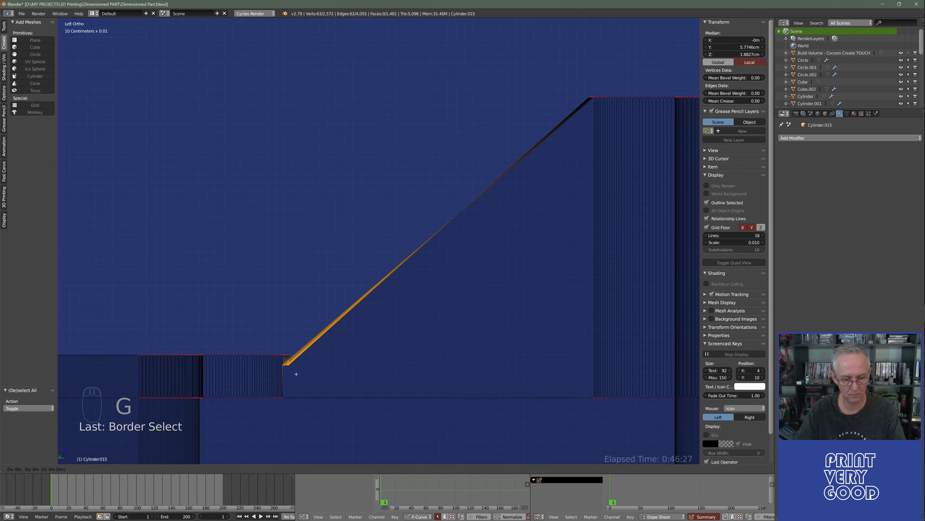
key(z)
click(360, 359)
key(Tab)
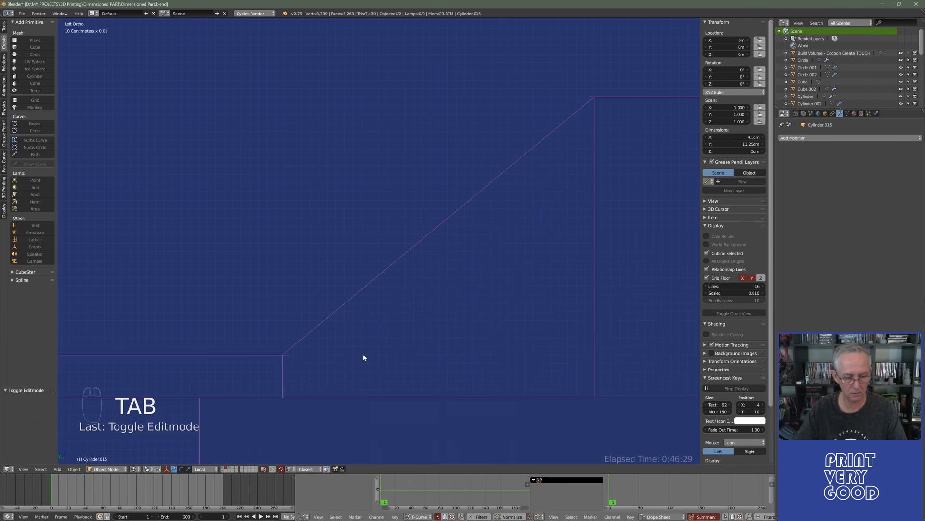
Check the merged rib in solid shading from above, below and the side, and save the file.
middle_drag(353, 347, 312, 384)
key(z)
scroll(380, 350, down, 5)
scroll(354, 357, up, 3)
middle_drag(354, 356, 332, 358)
scroll(415, 343, down, 4)
scroll(332, 357, up, 3)
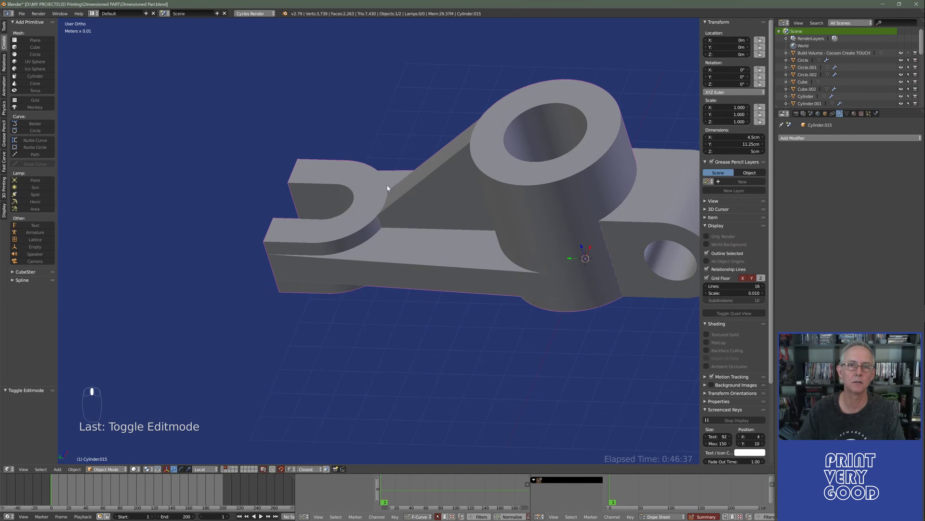
middle_drag(391, 184, 393, 230)
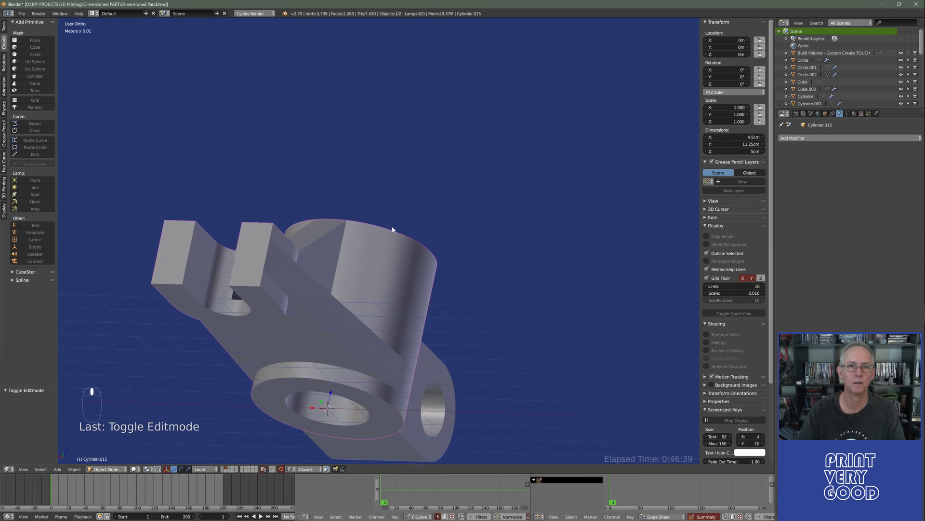
middle_drag(300, 223, 417, 239)
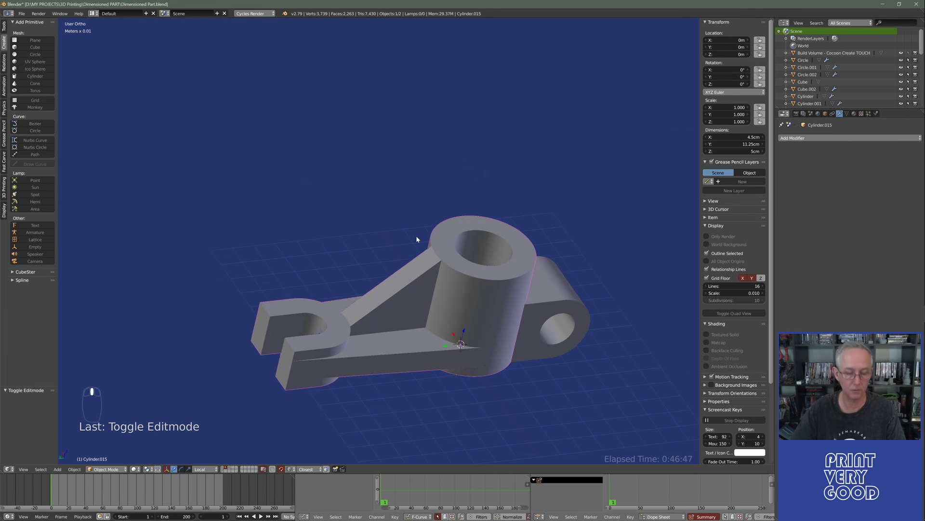
key(ctrl+s)
click(416, 236)
Select the separate rear lug, examine its overlap with the central cylinder in wireframe and top view, and save the file.
key(z)
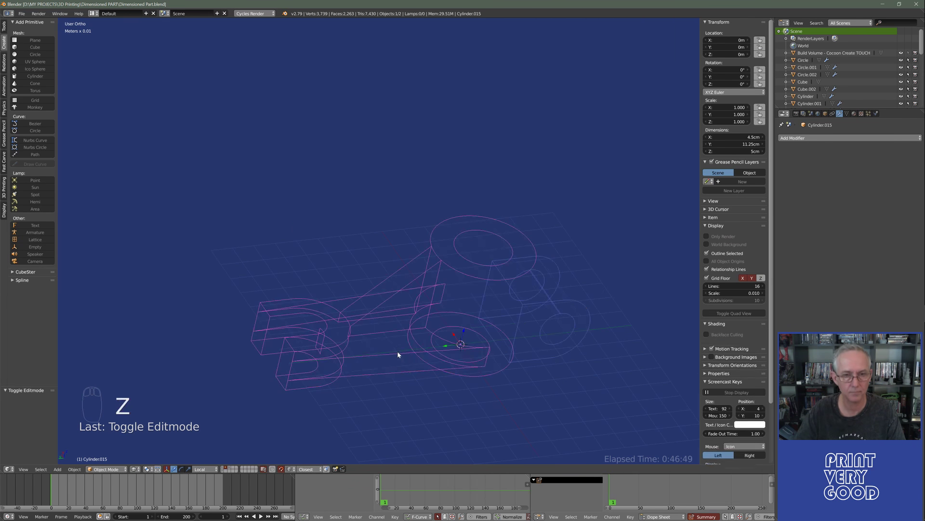
middle_drag(398, 354, 429, 267)
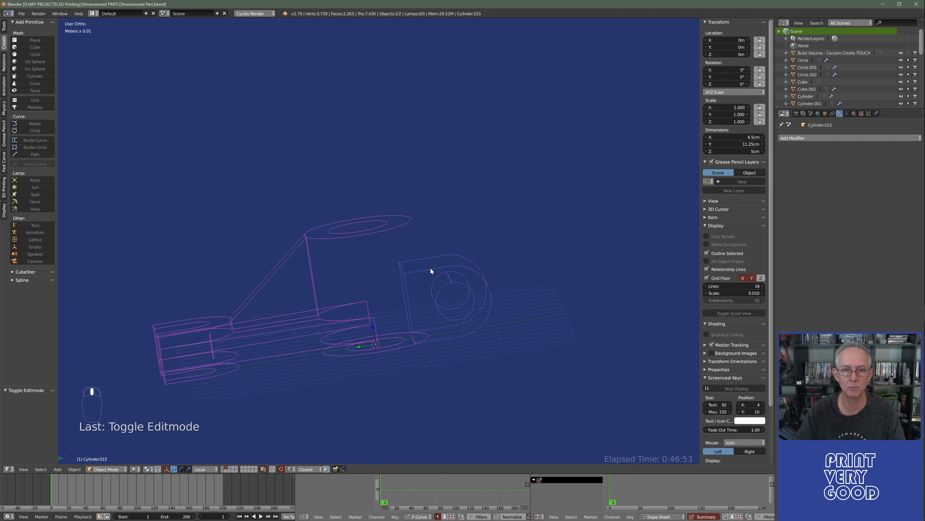
right_click(430, 267)
key(z)
middle_drag(414, 320, 403, 354)
key(KP_7)
key(z)
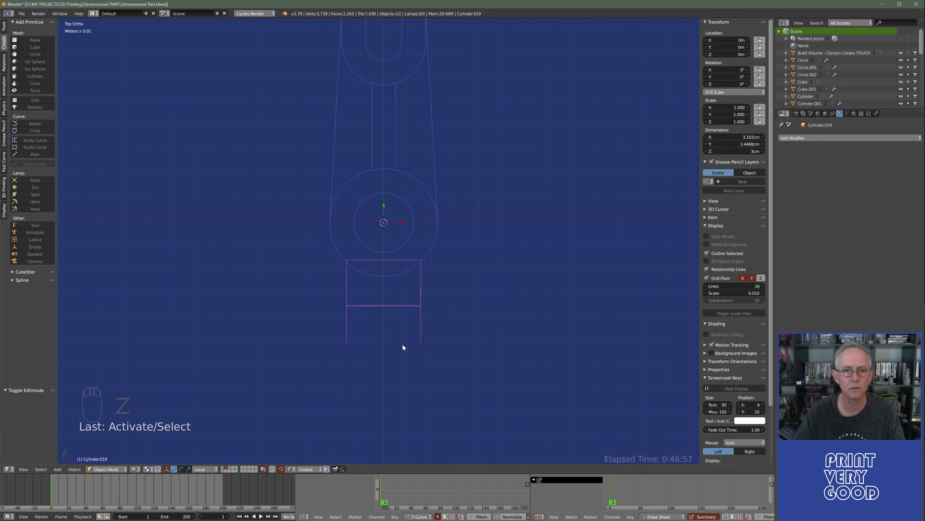
scroll(397, 320, up, 3)
middle_drag(322, 345, 440, 277)
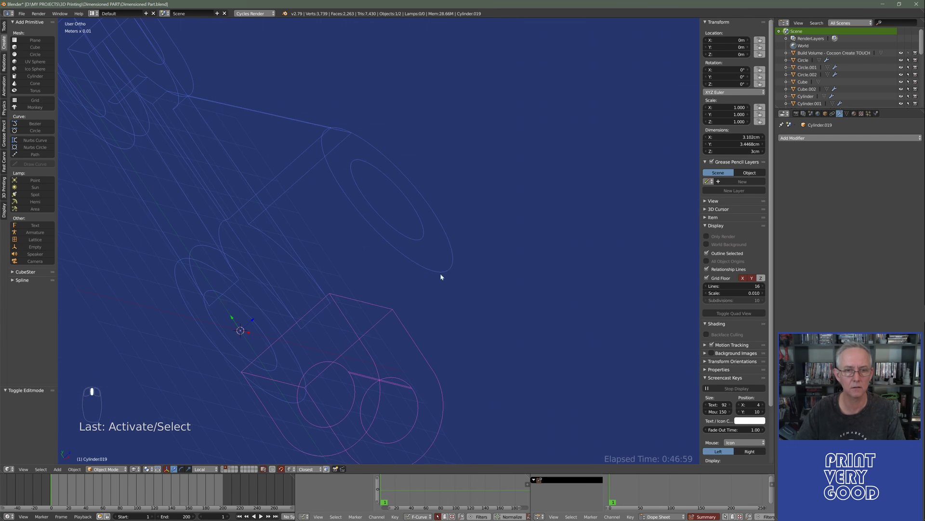
key(ctrl+s)
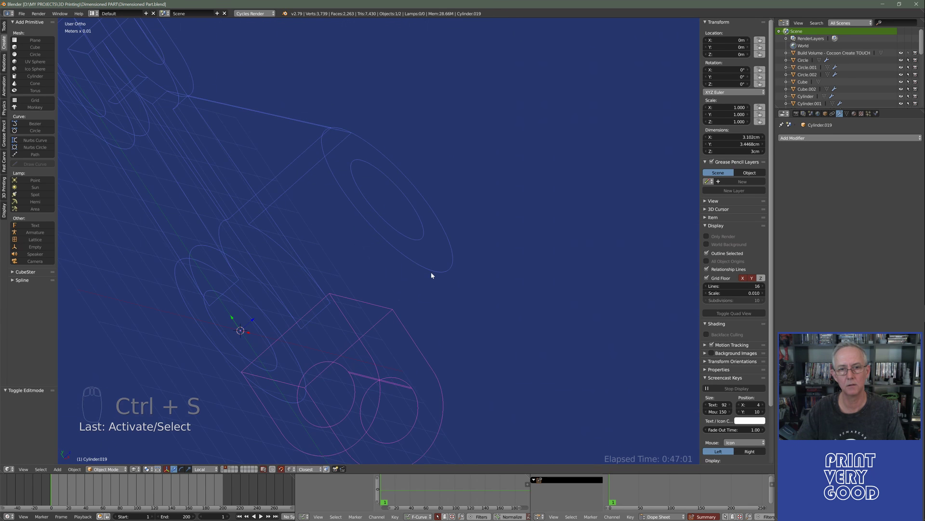
Remove the doubled vertices from the entire main body mesh and leave edit mode.
right_click(436, 276)
key(Tab)
middle_drag(457, 307, 313, 309)
key(a)
key(a)
key(w)
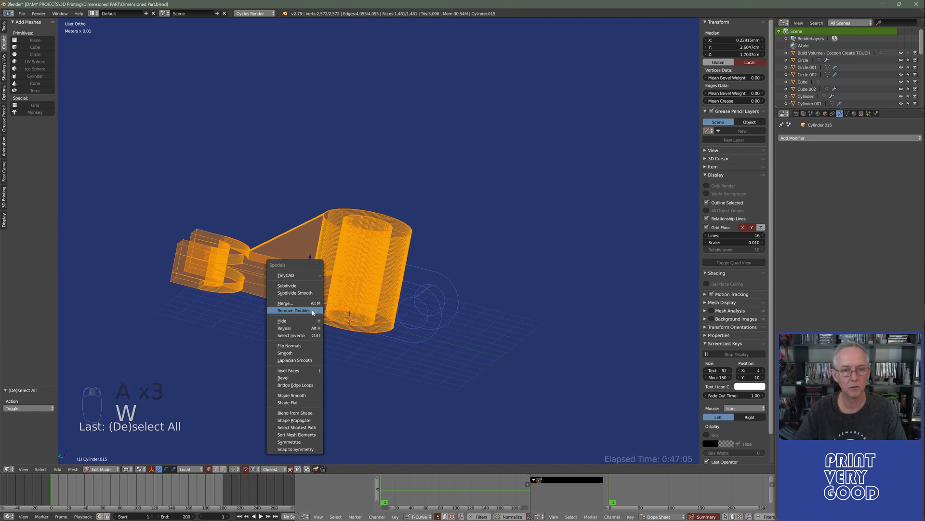
click(309, 307)
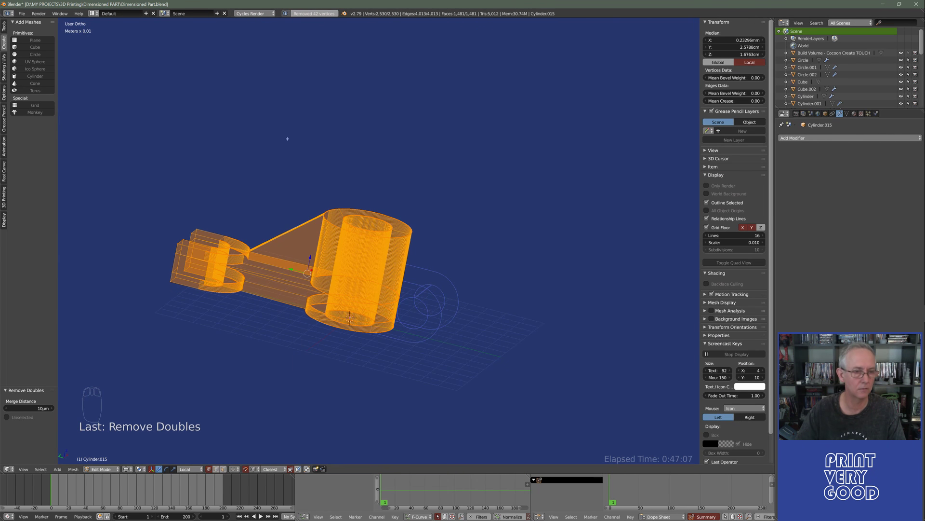
key(Tab)
Select the separate rear lug, remove the doubled vertices from its entire mesh, and leave edit mode.
middle_drag(343, 228, 420, 277)
right_click(419, 277)
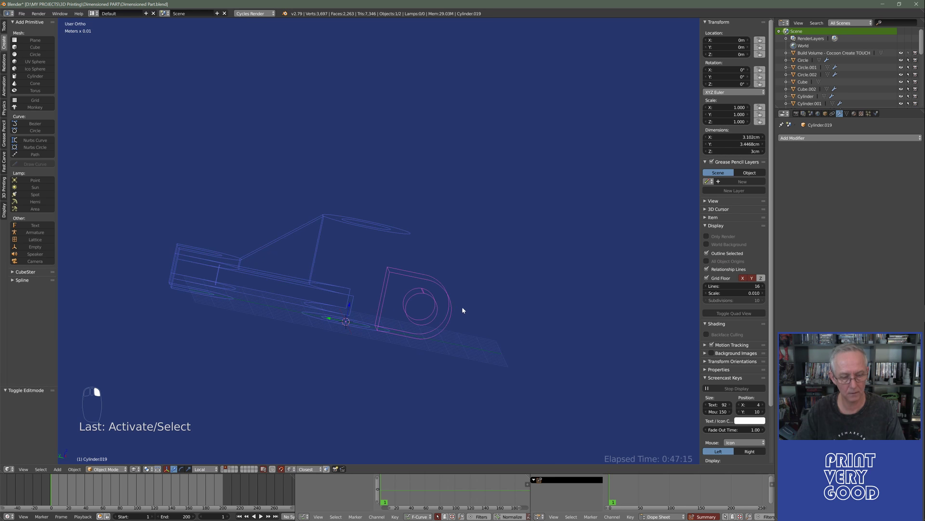
key(Tab)
key(a)
key(a)
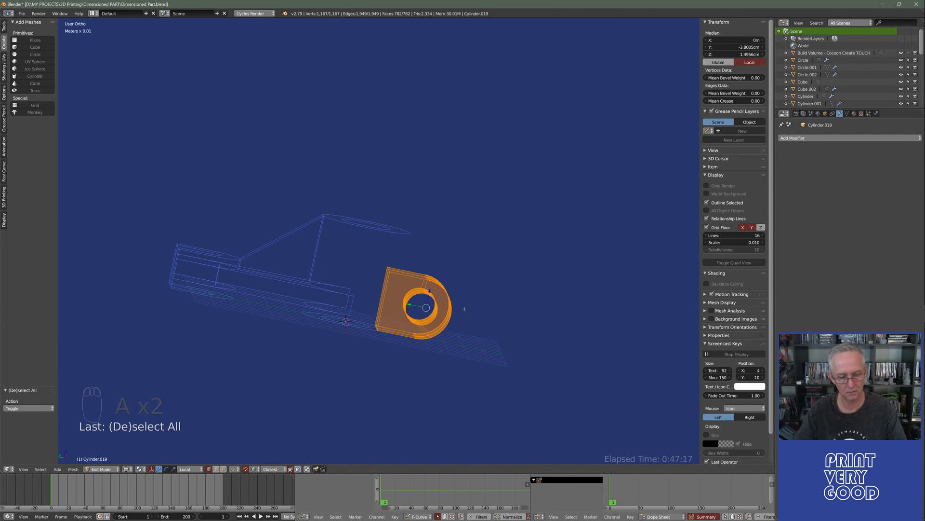
key(w)
click(446, 309)
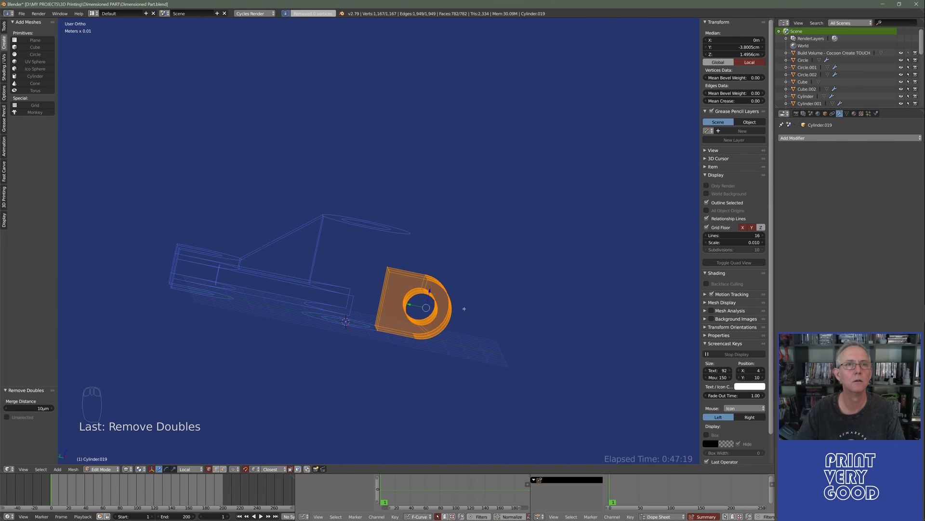
key(Tab)
middle_drag(447, 274, 372, 302)
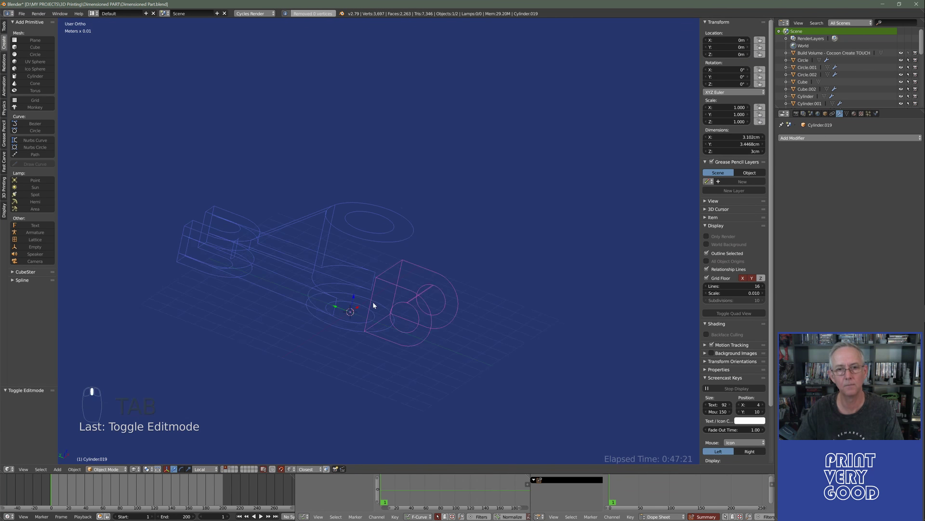
Dissolve the edge loop running around the middle of the rear lug's outer surface.
scroll(403, 252, up, 3)
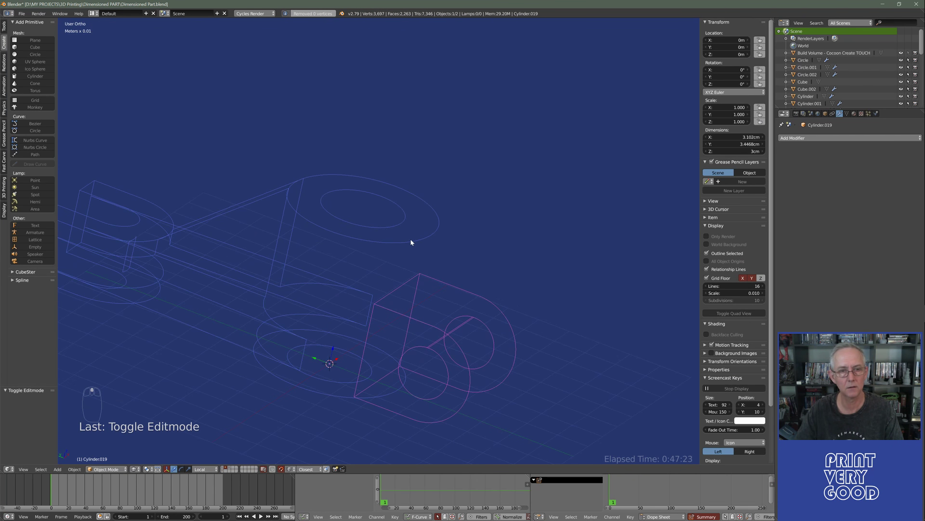
key(Tab)
middle_drag(430, 314, 386, 347)
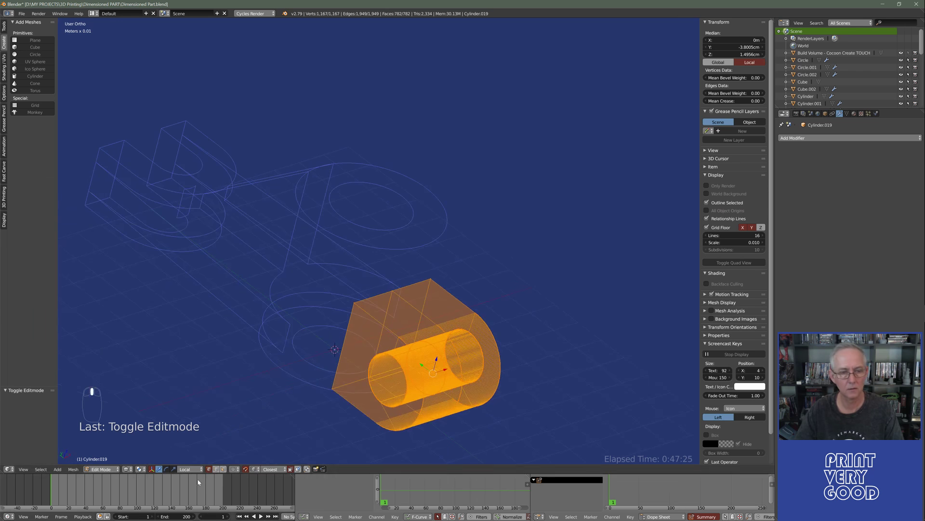
alt+right_click(416, 309)
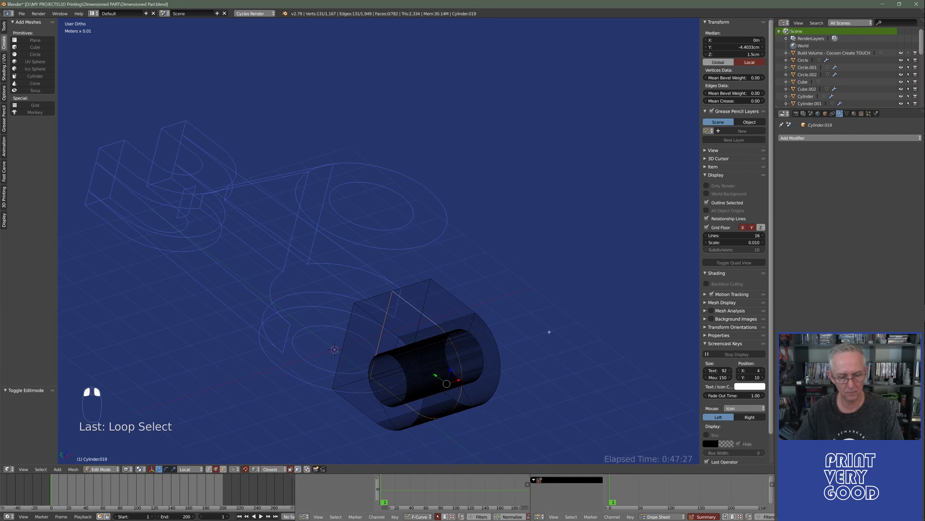
key(ctrl+x)
middle_drag(547, 330, 405, 338)
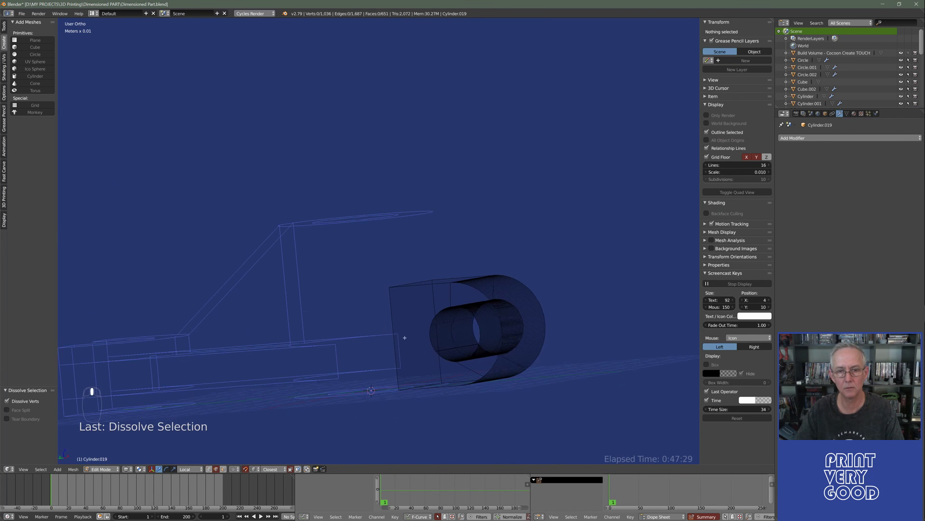
Dissolve the edge loop around the middle of the rear lug's inner bore.
scroll(405, 338, up, 8)
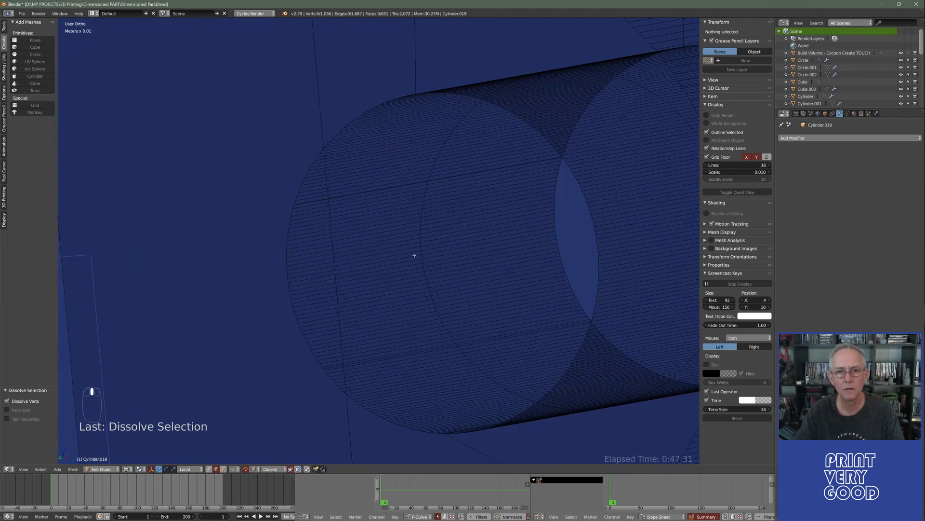
alt+right_click(421, 248)
key(ctrl+x)
scroll(440, 285, down, 6)
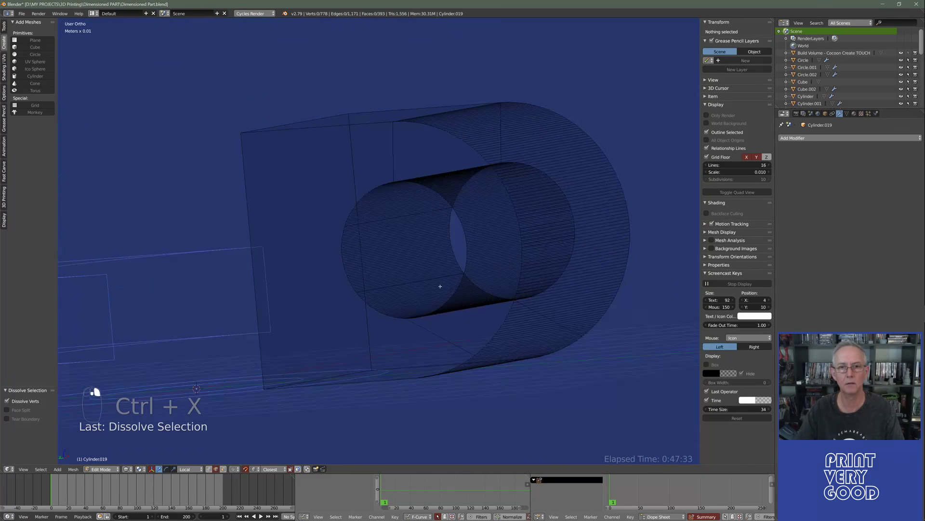
middle_drag(440, 285, 385, 332)
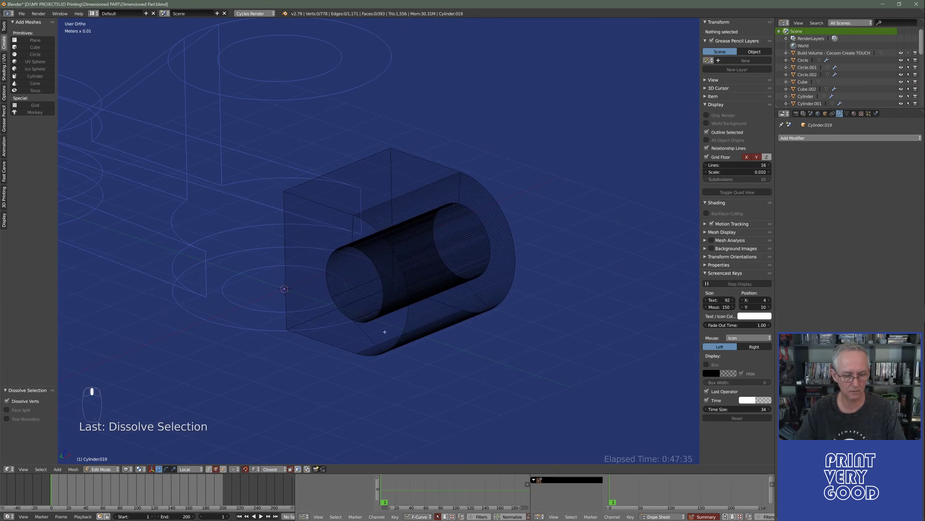
Leave edit mode, check the cleaned-up lug in solid shading, and save the file over the existing one.
key(Tab)
key(z)
scroll(391, 323, down, 4)
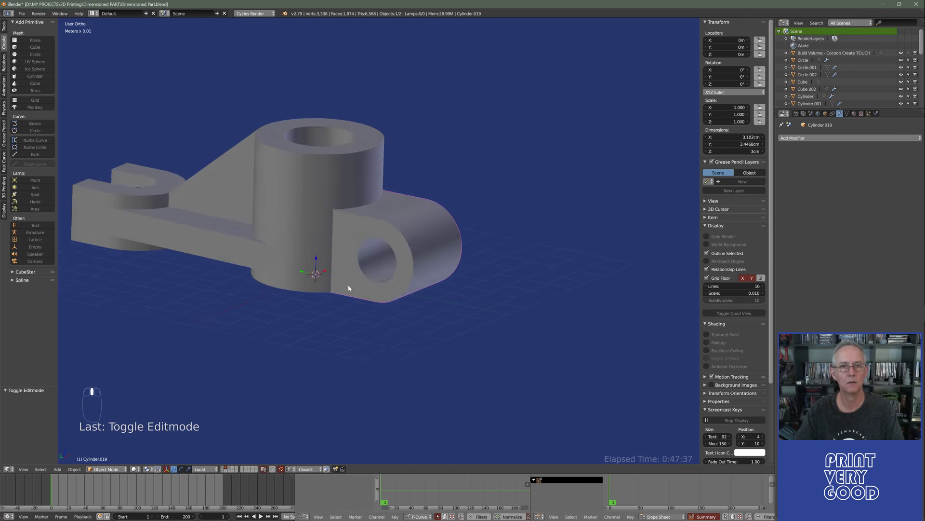
middle_drag(349, 288, 370, 290)
scroll(371, 291, up, 5)
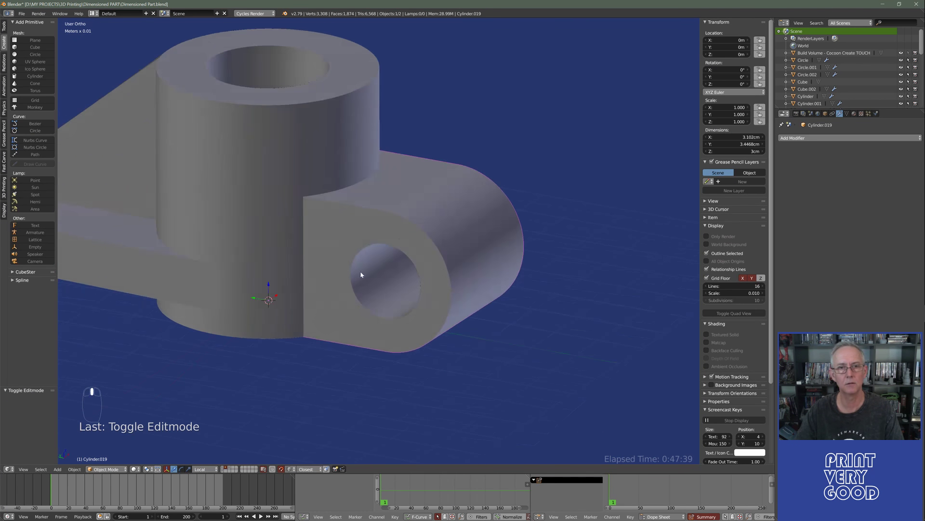
key(ctrl+s)
click(414, 234)
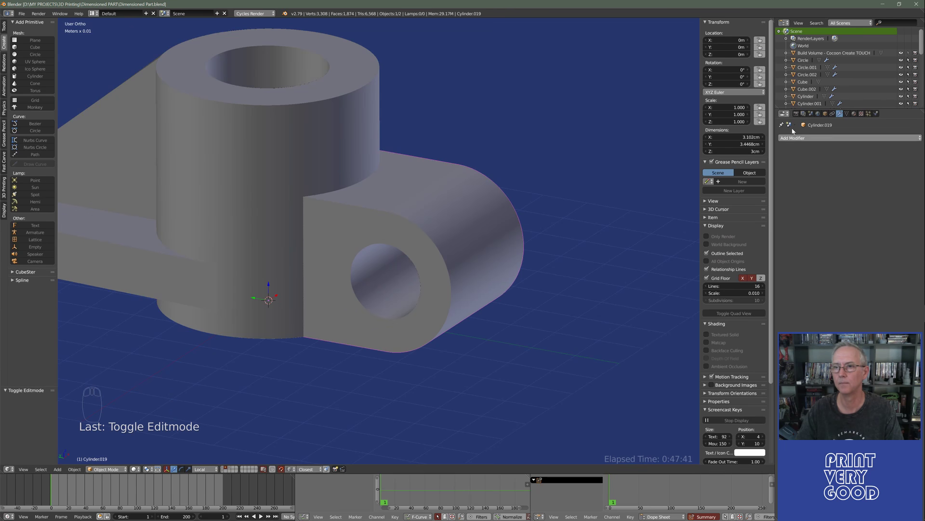
Try uniting the rear lug with the main body using a Boolean modifier set to Union with the Carve solver.
click(805, 138)
click(776, 170)
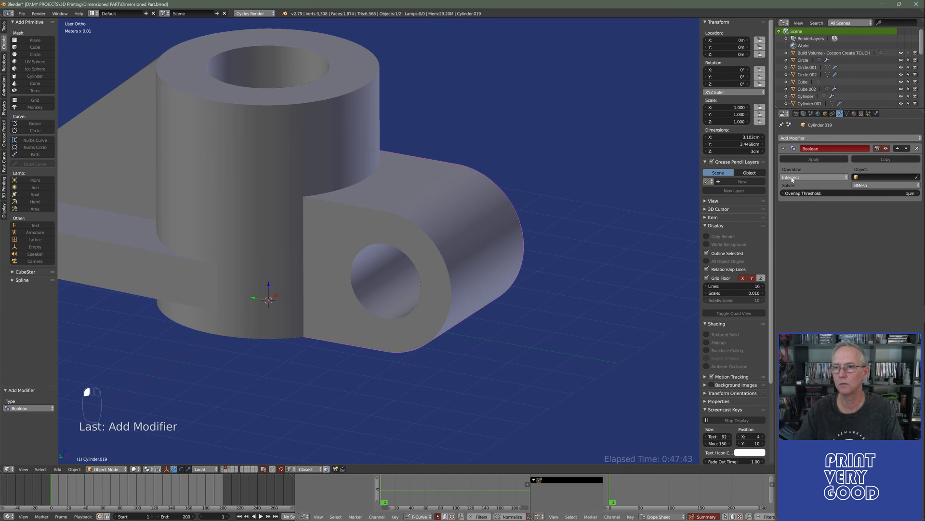
click(792, 178)
click(800, 169)
click(887, 185)
click(874, 180)
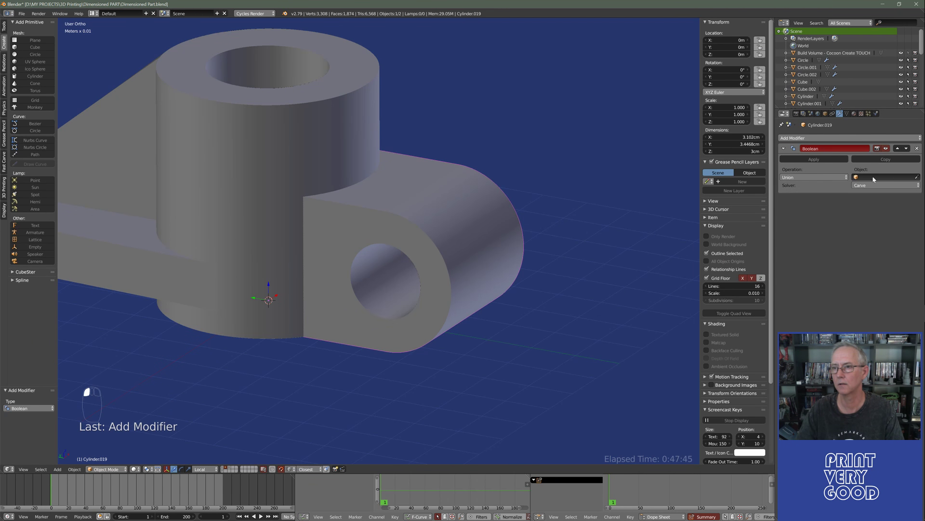
click(381, 65)
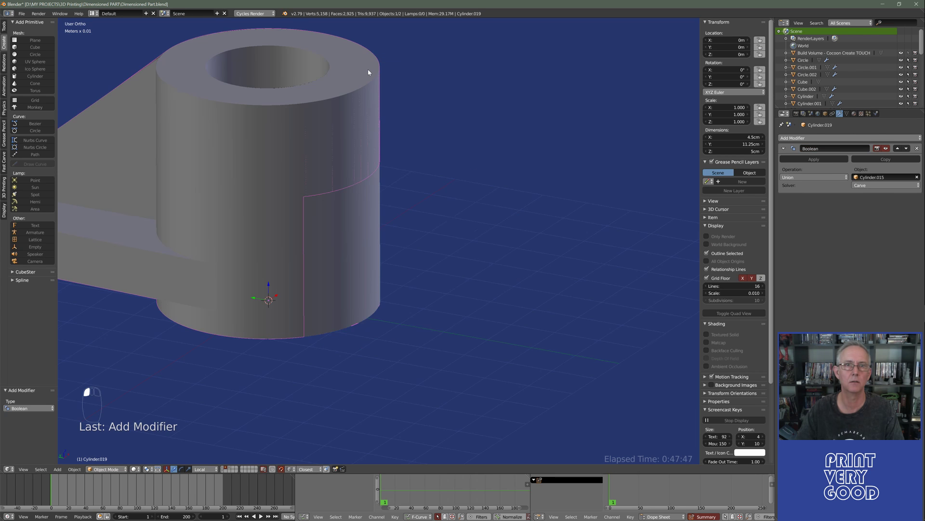
Try the Intersect and Difference operations on the lug's Boolean in wireframe, and remove the modifier.
scroll(462, 212, down, 6)
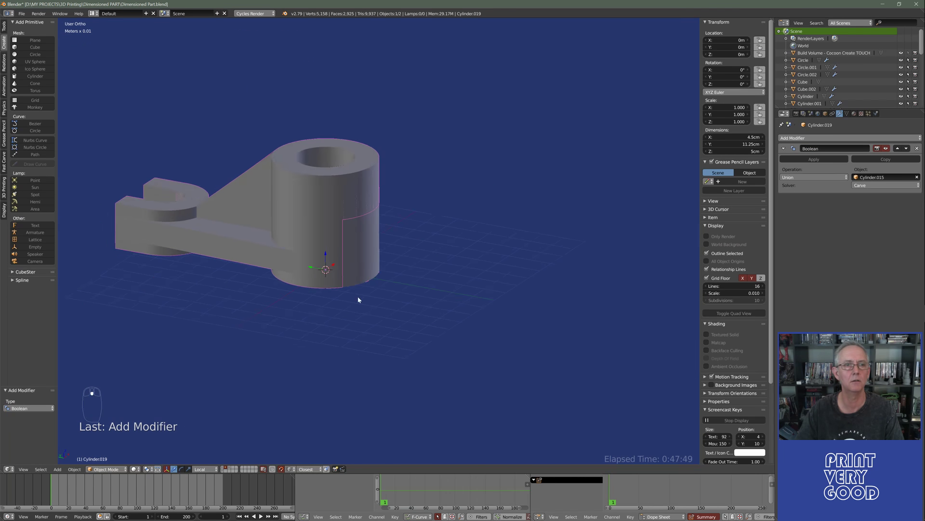
middle_drag(357, 296, 392, 276)
key(z)
scroll(338, 287, up, 2)
mouse_move(338, 288)
middle_down()
mouse_move(337, 309)
mouse_move(339, 290)
middle_up()
click(807, 178)
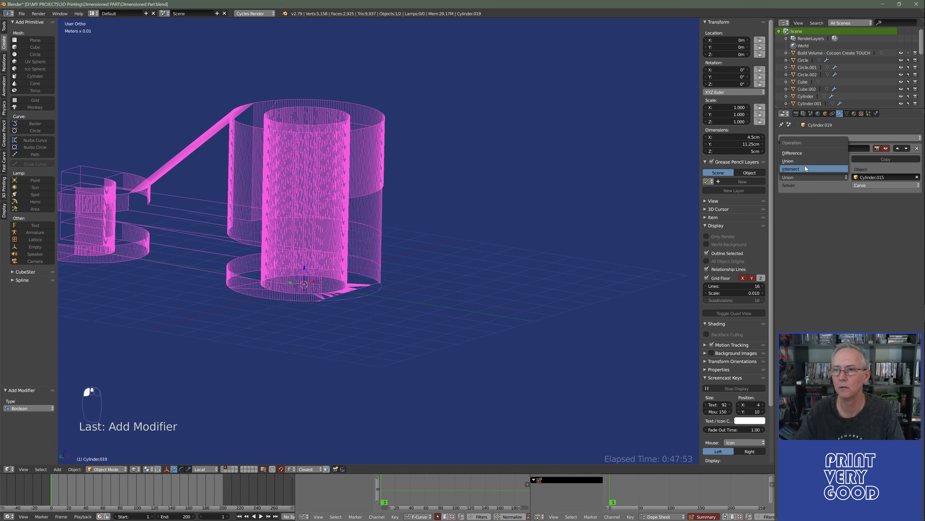
click(806, 168)
click(809, 175)
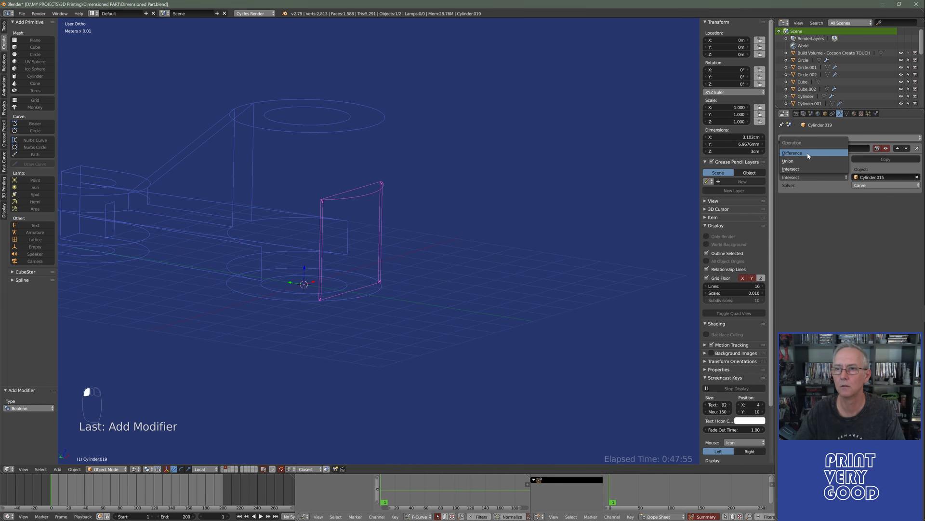
click(809, 158)
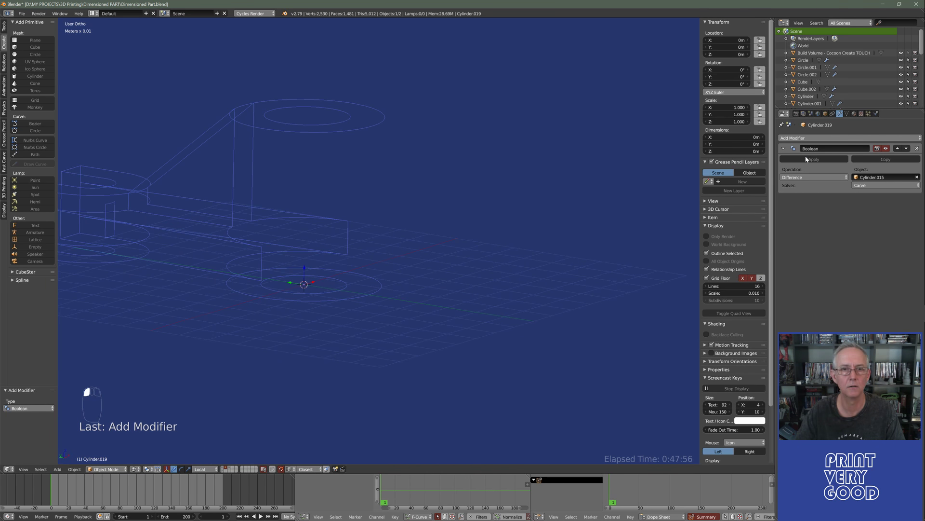
click(918, 150)
key(z)
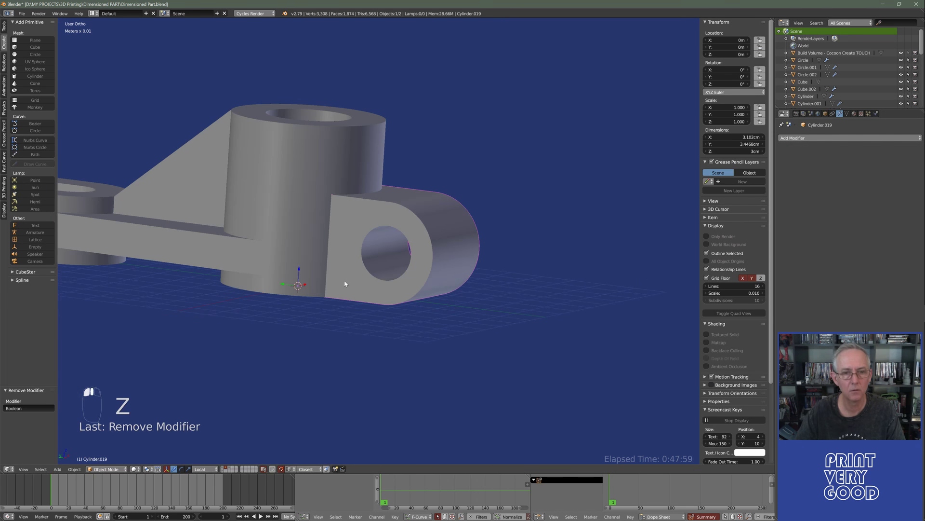
Apply rotation and scale to the rear lug and to the main body.
scroll(287, 313, up, 3)
middle_drag(290, 322, 318, 247)
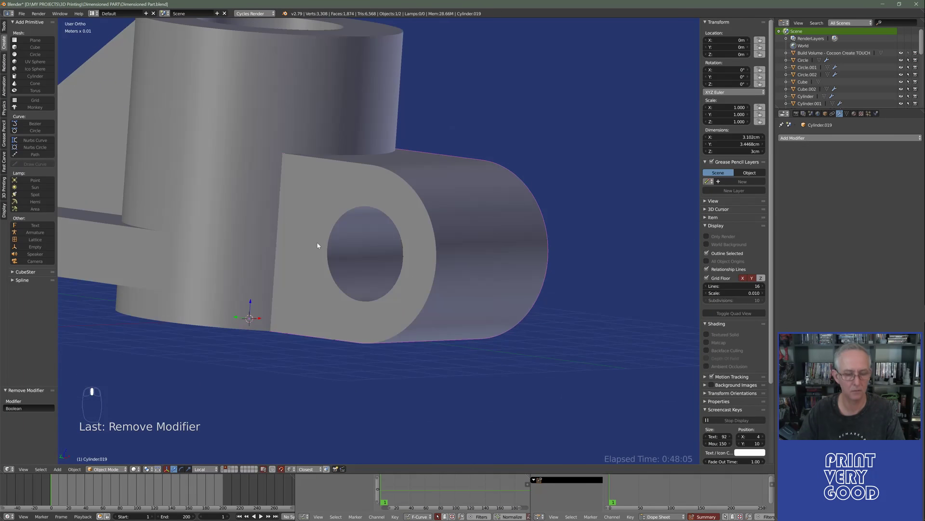
key(z)
scroll(318, 276, down, 2)
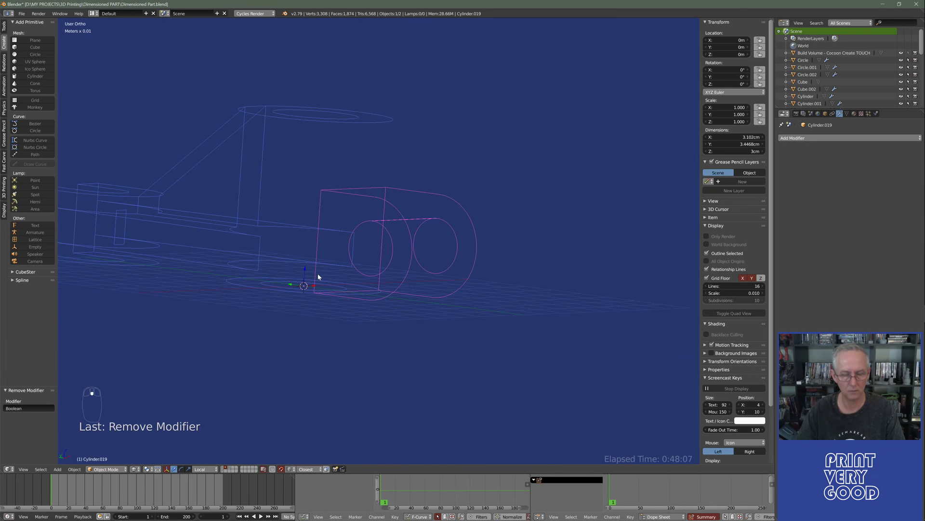
key(ctrl+a)
click(299, 283)
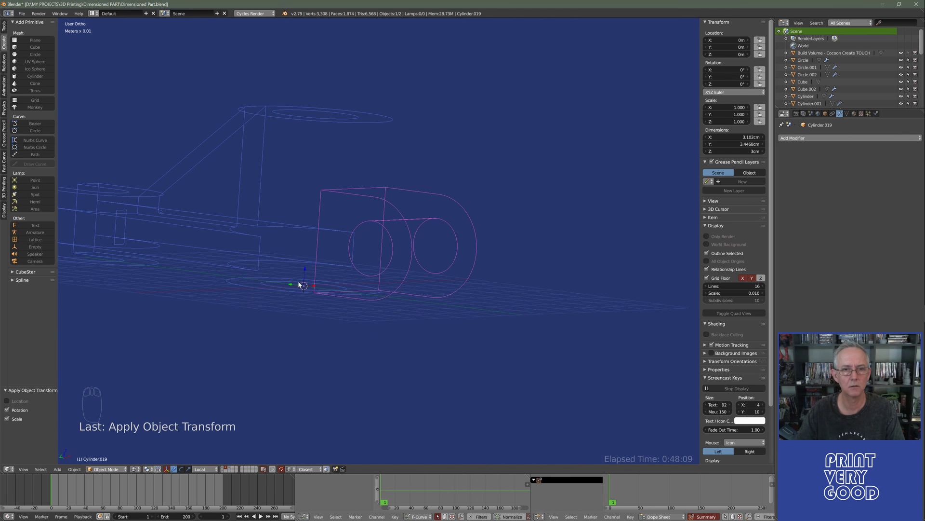
right_click(365, 121)
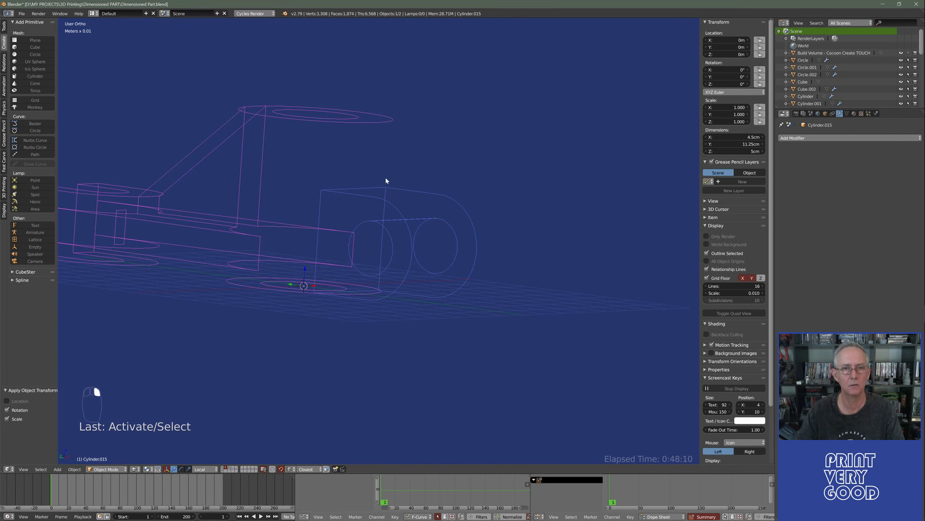
key(ctrl+a)
click(356, 161)
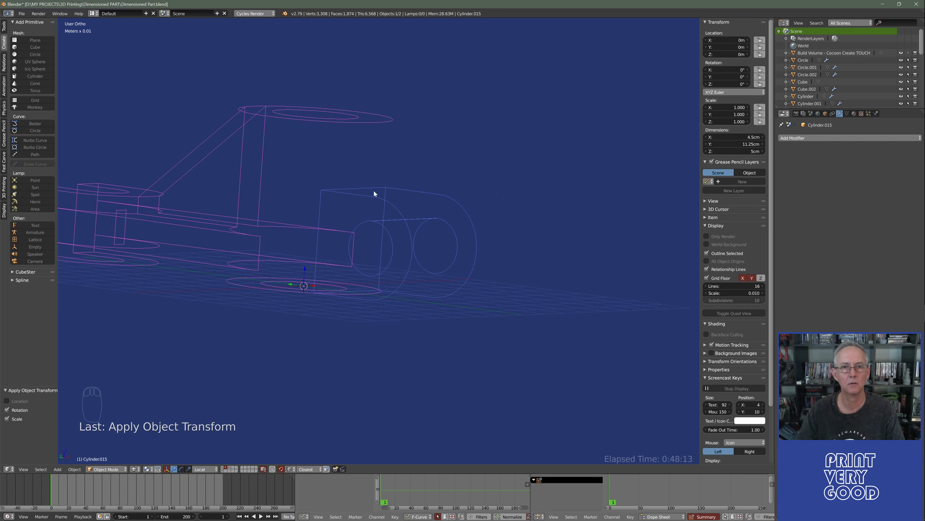
Add a Boolean modifier to the rear lug, set to Union with the Carve solver and targeting the main body.
right_click(394, 202)
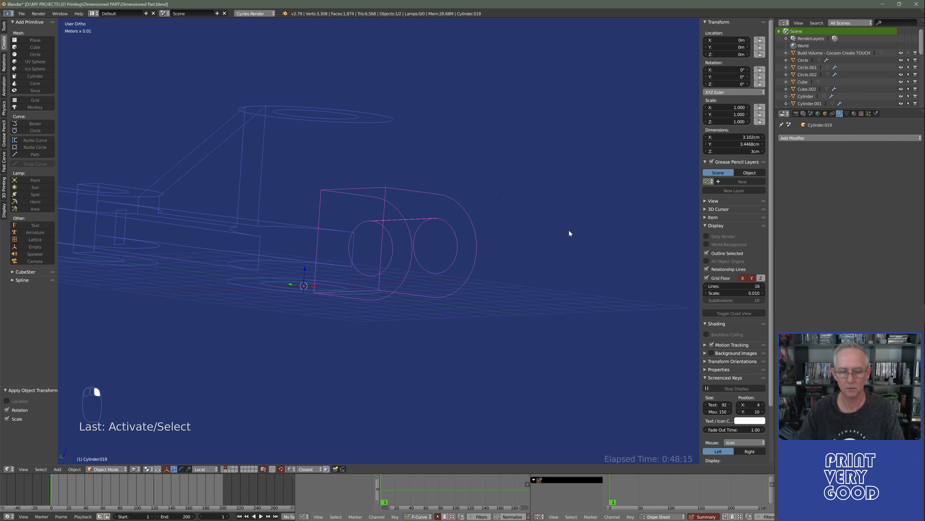
key(z)
click(780, 138)
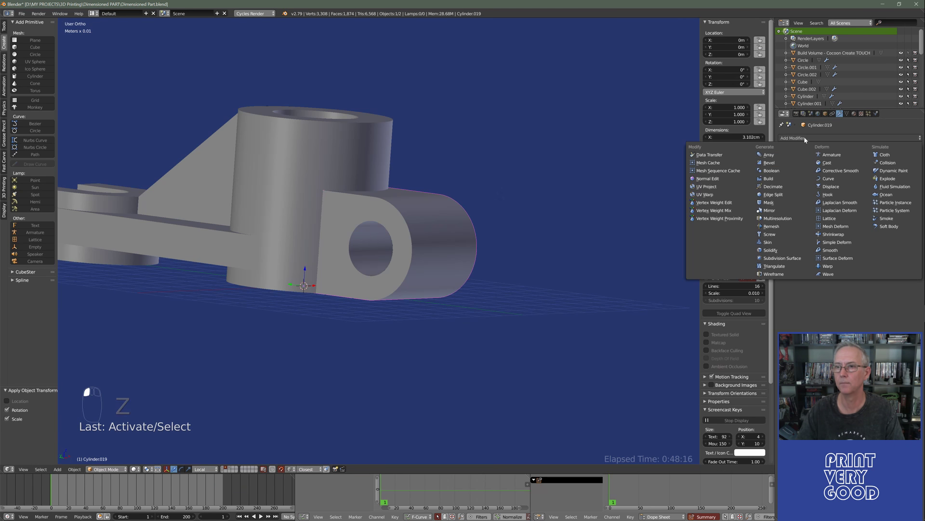
click(786, 173)
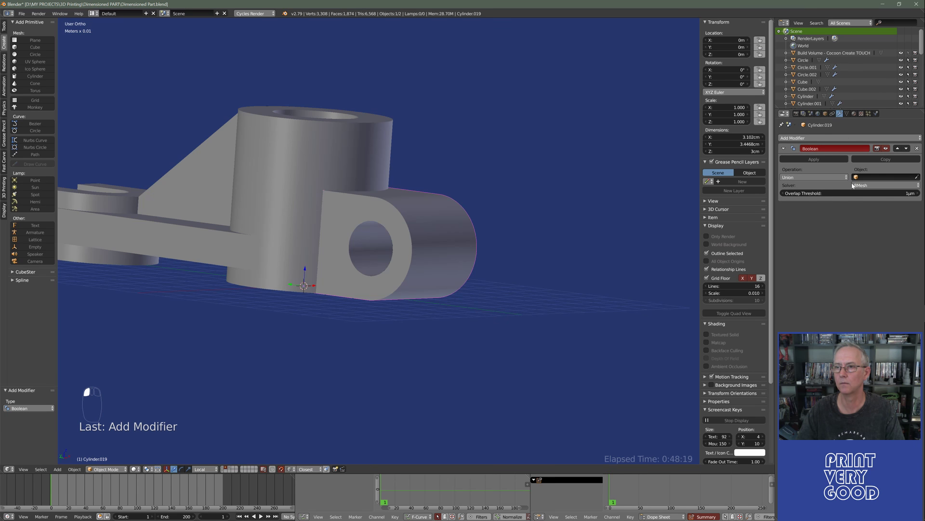
click(882, 188)
click(884, 169)
mouse_move(916, 177)
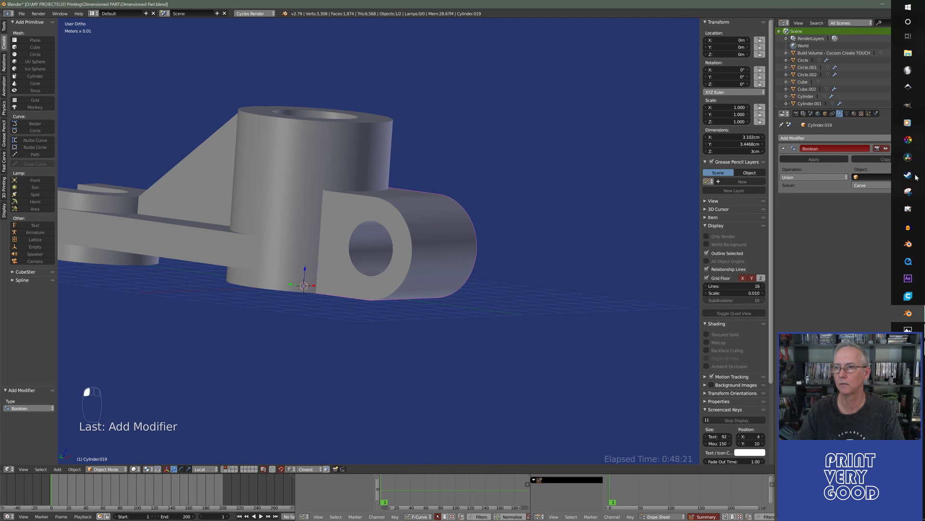
click(386, 137)
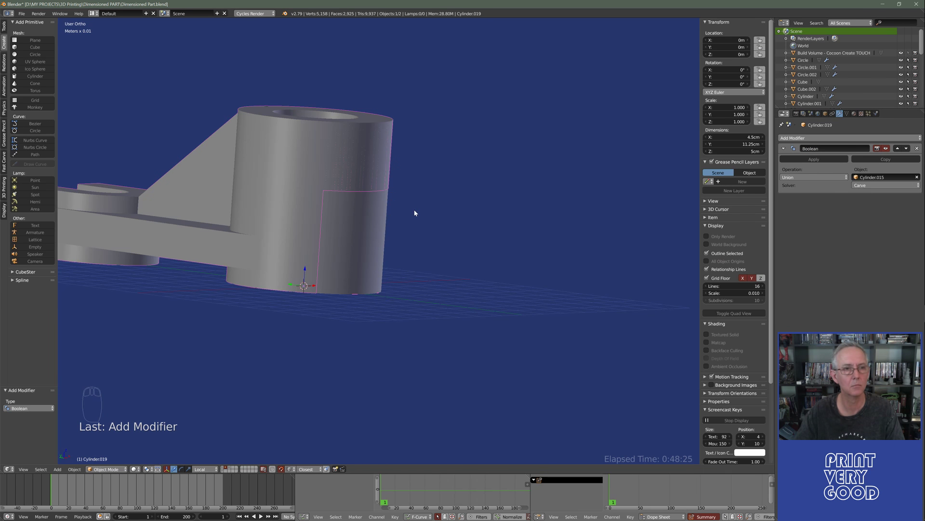
Switch the lug's Boolean union to the BMesh solver, keeping the Union operation.
key(z)
middle_drag(415, 209, 394, 283)
scroll(287, 301, down, 3)
click(811, 179)
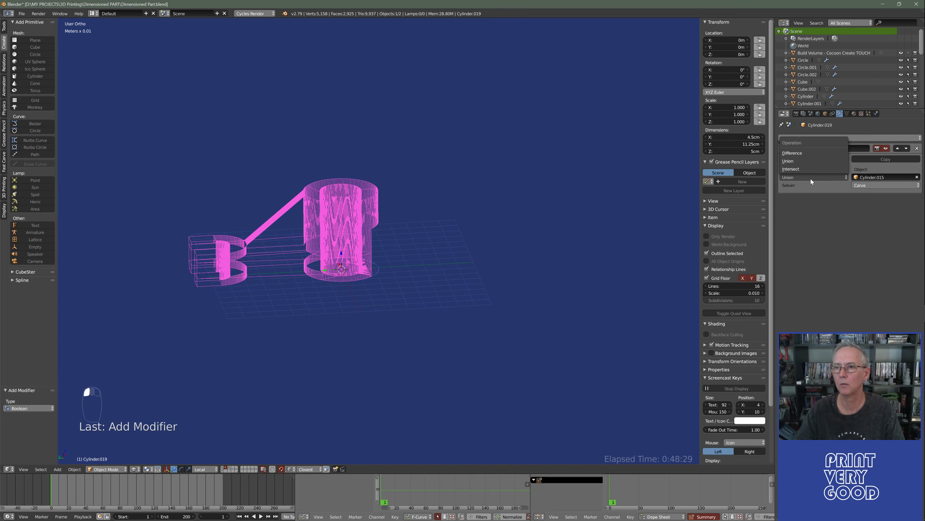
click(789, 161)
click(886, 185)
click(867, 177)
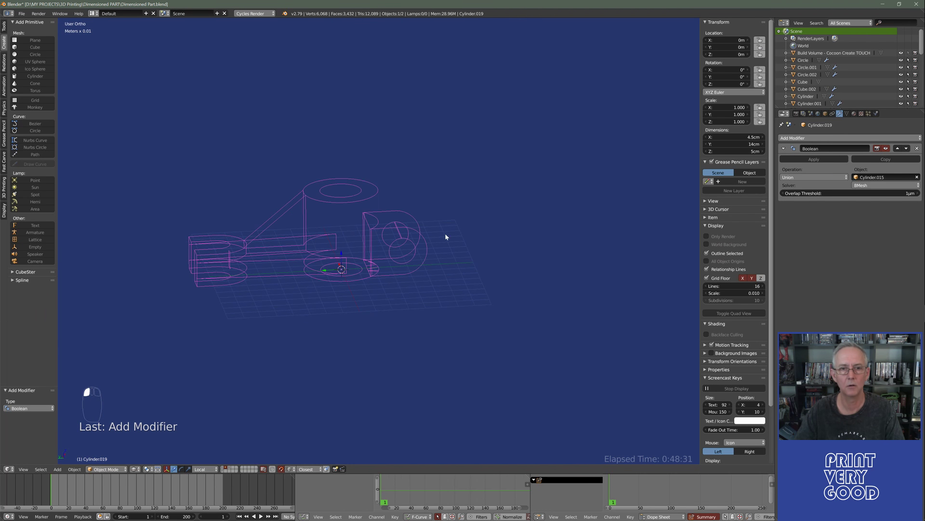
Examine the junction between the lug and central cylinder in solid and wireframe views from several angles.
scroll(445, 236, up, 6)
key(z)
mouse_move(386, 262)
middle_down()
mouse_move(351, 242)
mouse_move(336, 259)
mouse_move(447, 289)
mouse_move(224, 284)
mouse_move(351, 275)
mouse_move(359, 291)
mouse_move(362, 267)
mouse_move(319, 287)
mouse_move(374, 265)
mouse_move(407, 296)
mouse_move(429, 286)
mouse_move(384, 291)
mouse_move(418, 149)
middle_up()
key(z)
scroll(374, 263, up, 4)
middle_drag(413, 206, 409, 270)
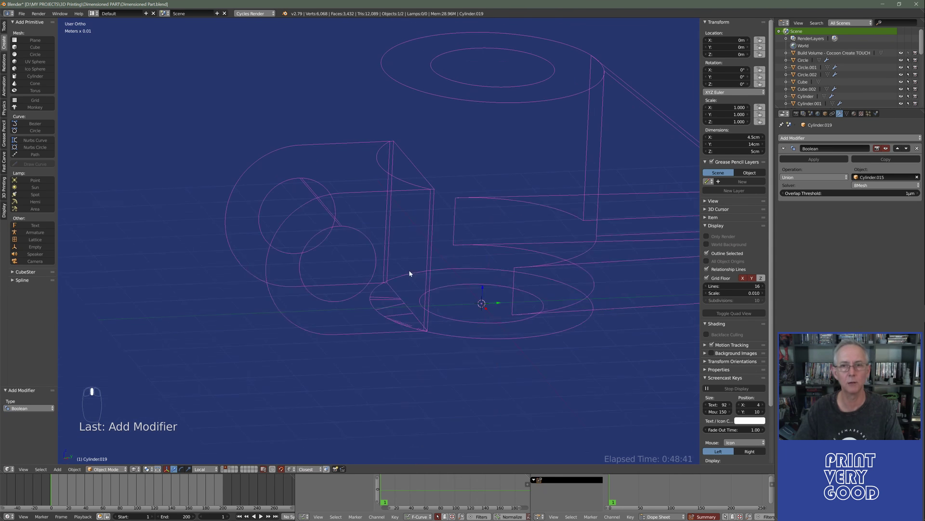
Switch the lug's Boolean union back to the Carve solver.
key(z)
mouse_move(428, 192)
middle_down()
mouse_move(409, 248)
mouse_move(371, 279)
mouse_move(384, 266)
mouse_move(343, 264)
mouse_move(337, 272)
mouse_move(416, 271)
mouse_move(411, 252)
mouse_move(371, 286)
mouse_move(413, 309)
mouse_move(460, 232)
mouse_move(424, 269)
mouse_move(437, 268)
middle_up()
click(886, 185)
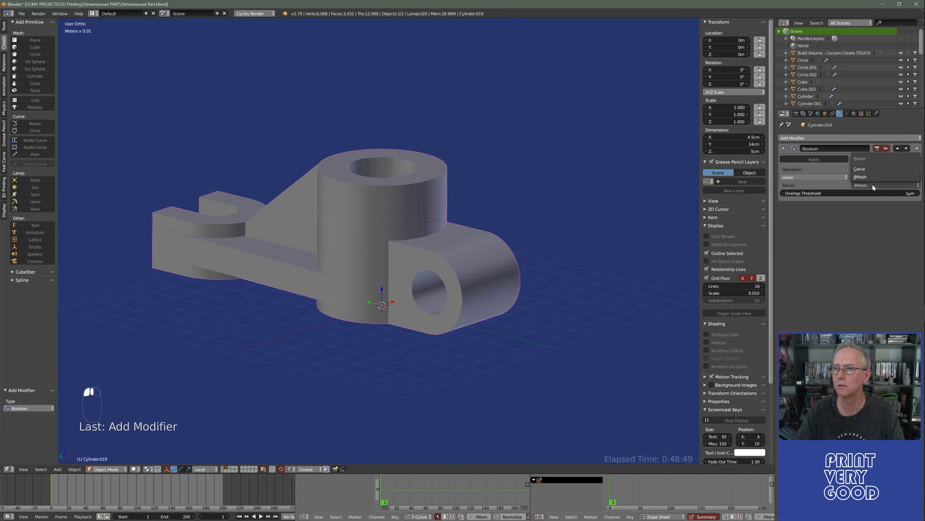
click(886, 173)
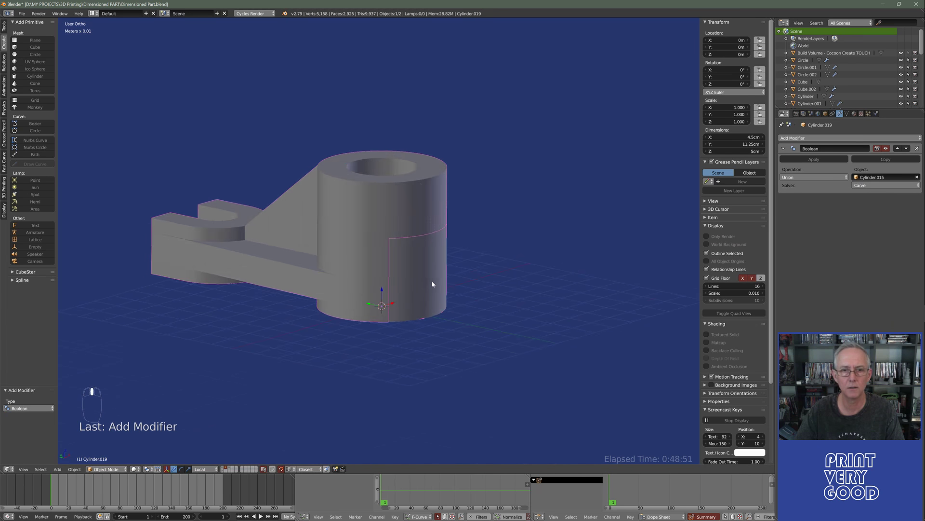
scroll(432, 280, up, 4)
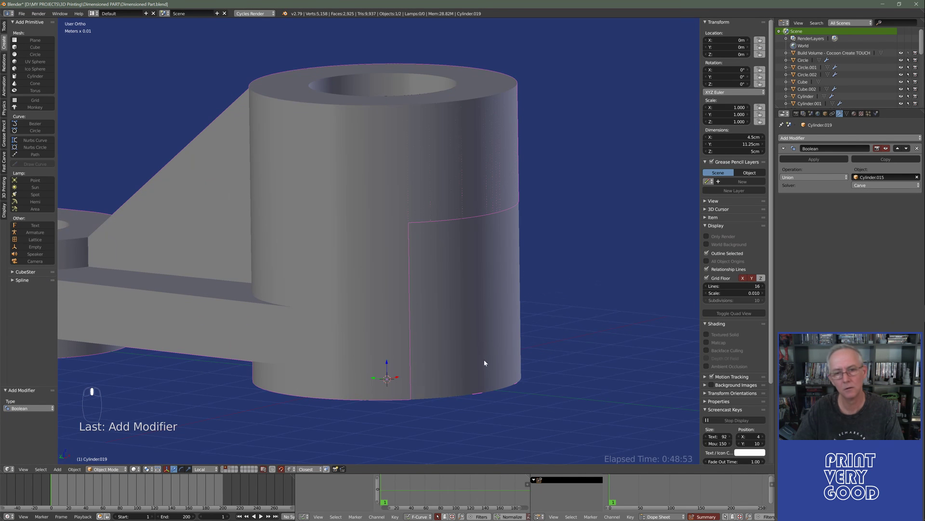
Raise the lug's bottom edge inside the central cylinder by about 6.5 µm along Z.
key(Tab)
middle_drag(462, 313, 405, 330)
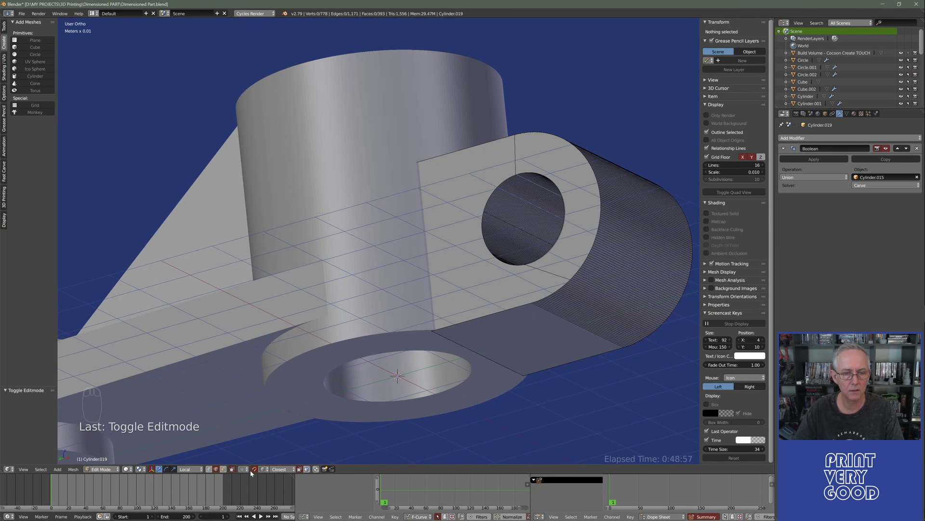
right_click(476, 355)
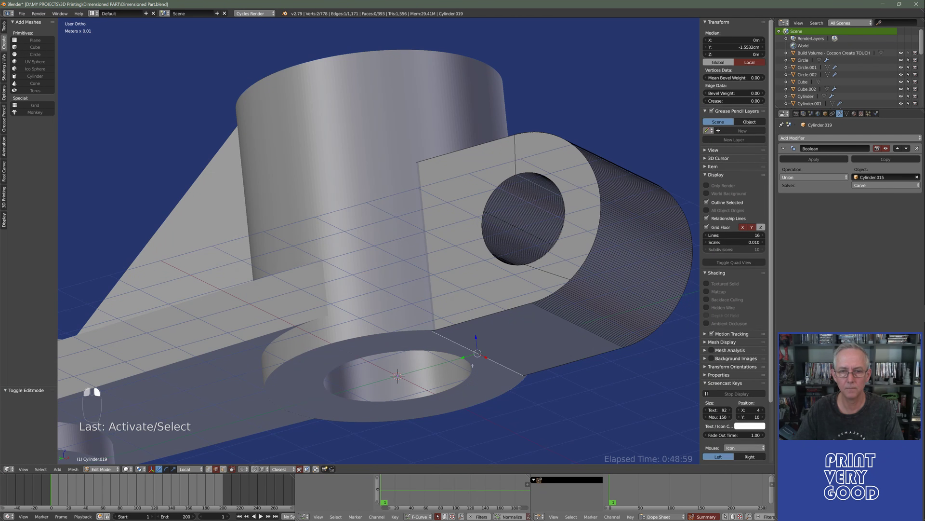
key(ctrl+KP_3)
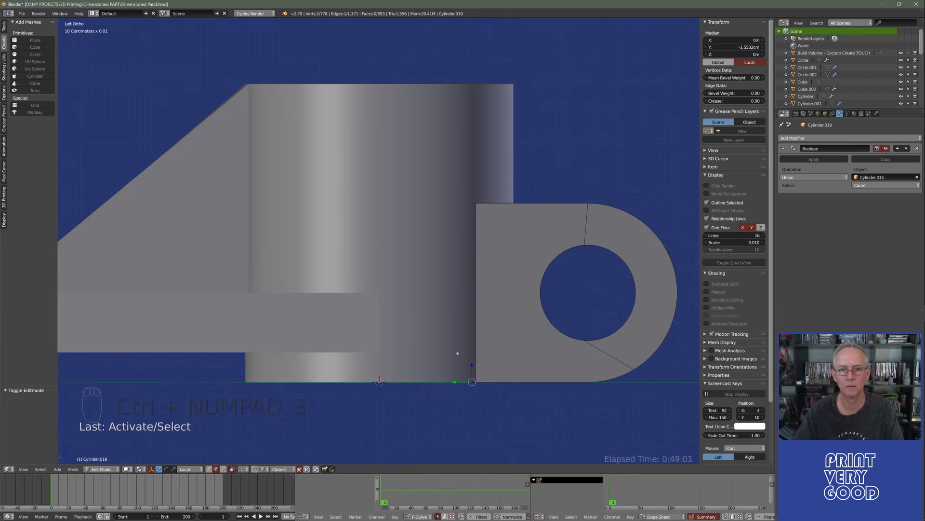
scroll(372, 205, up, 4)
scroll(371, 205, up, 3)
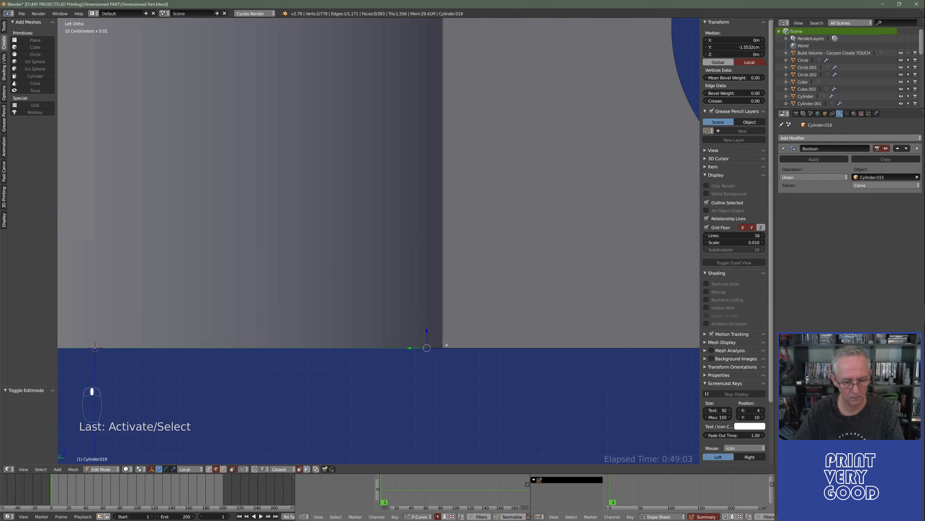
key(z)
scroll(361, 327, up, 3)
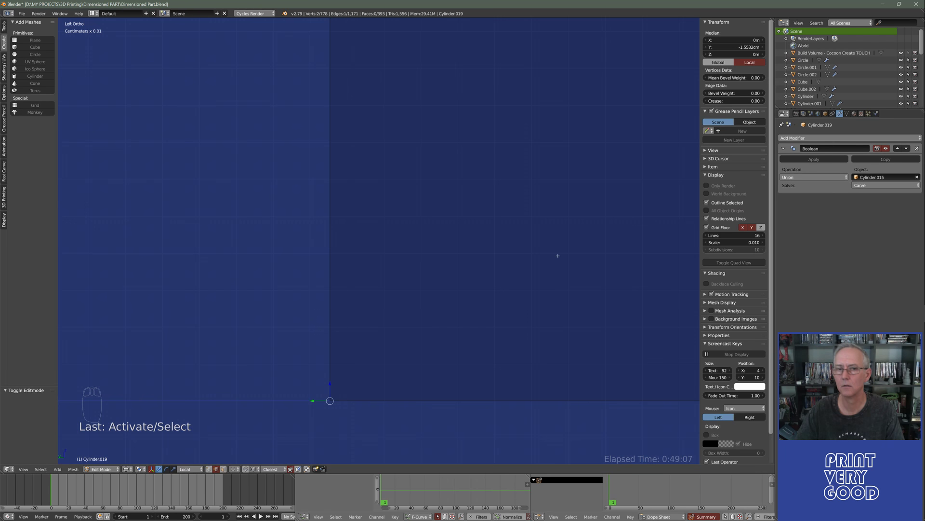
drag(328, 383, 329, 384)
shift+middle_drag(328, 383, 380, 305)
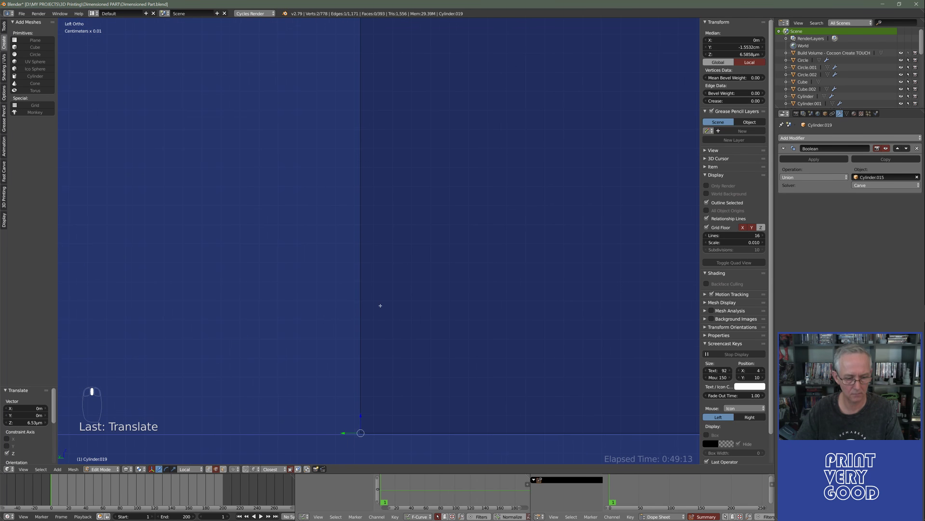
Examine the previewed lug union around the cylinder's underside and junction in solid and wireframe views.
key(Tab)
key(z)
scroll(380, 305, down, 8)
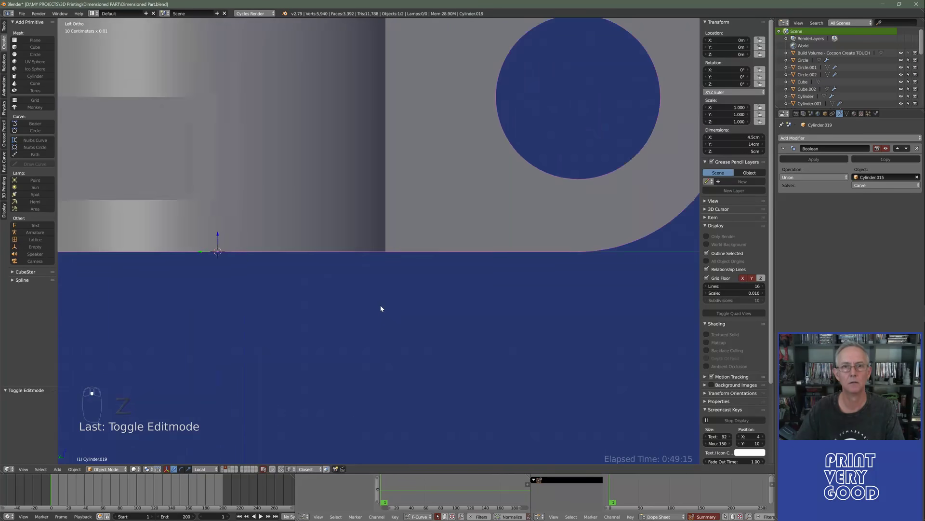
mouse_move(381, 308)
middle_down()
mouse_move(358, 237)
mouse_move(335, 244)
mouse_move(364, 322)
mouse_move(380, 309)
middle_up()
middle_drag(340, 236, 335, 222)
scroll(334, 318, up, 5)
mouse_move(313, 294)
middle_down()
mouse_move(317, 284)
mouse_move(316, 293)
middle_up()
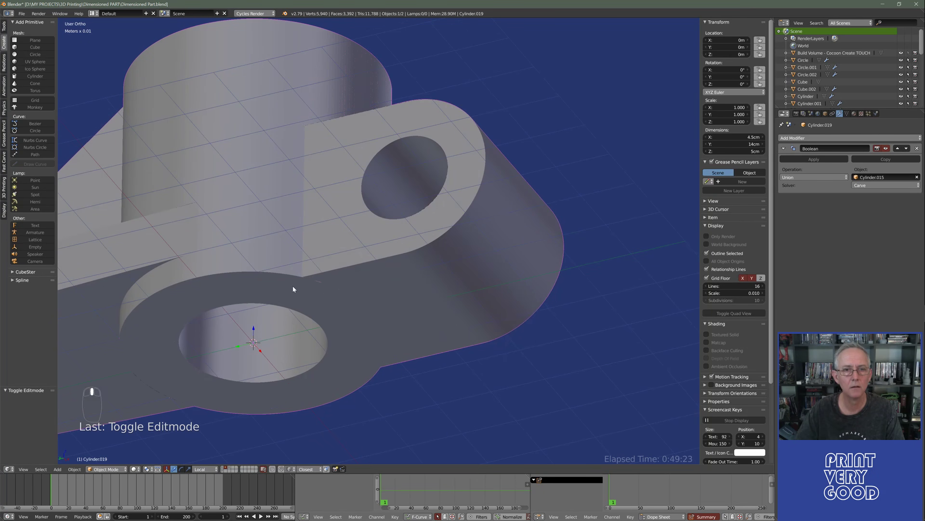
middle_drag(351, 324, 335, 364)
middle_drag(373, 316, 355, 253)
key(z)
scroll(506, 269, down, 3)
Apply the lug's Boolean union and remove duplicate vertices across the whole merged mesh.
click(820, 158)
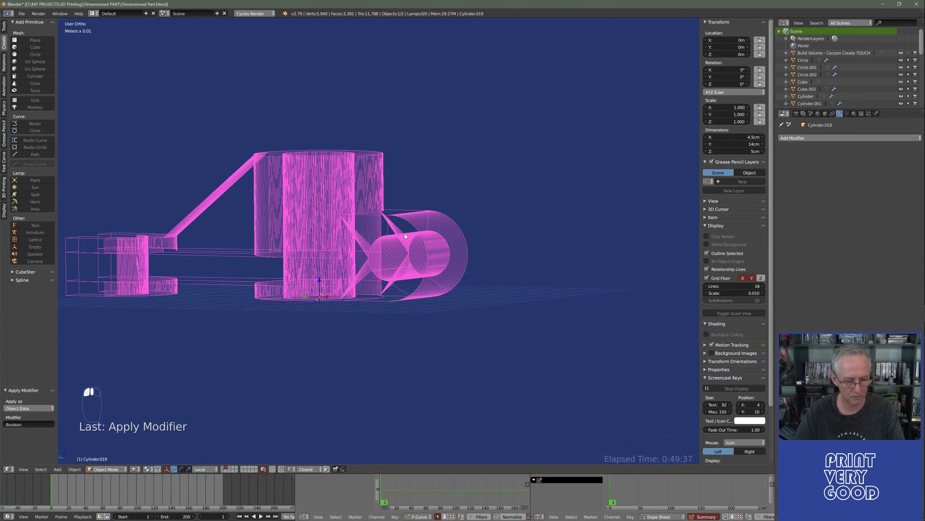
key(Tab)
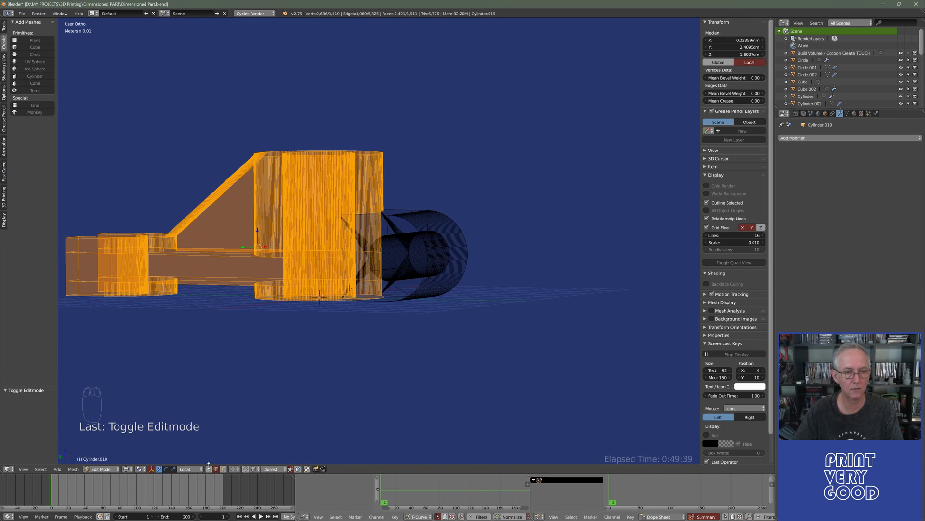
key(a)
key(a)
mouse_move(389, 331)
middle_down()
mouse_move(475, 330)
mouse_move(451, 294)
mouse_move(471, 323)
mouse_move(384, 316)
middle_up()
scroll(441, 322, up, 2)
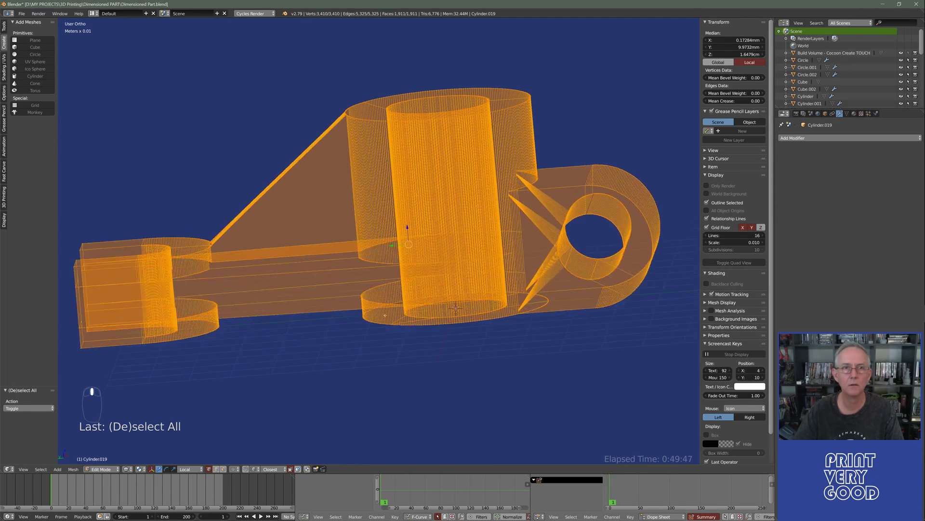
key(w)
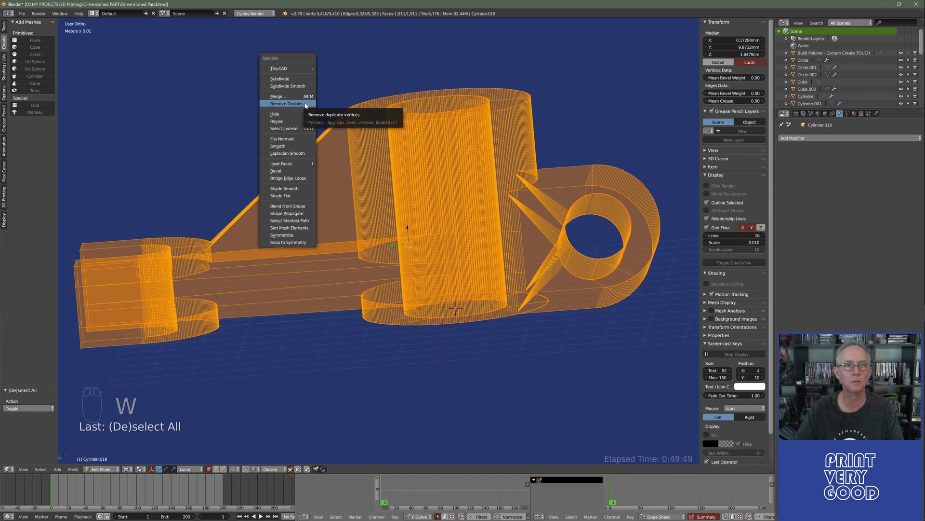
click(304, 103)
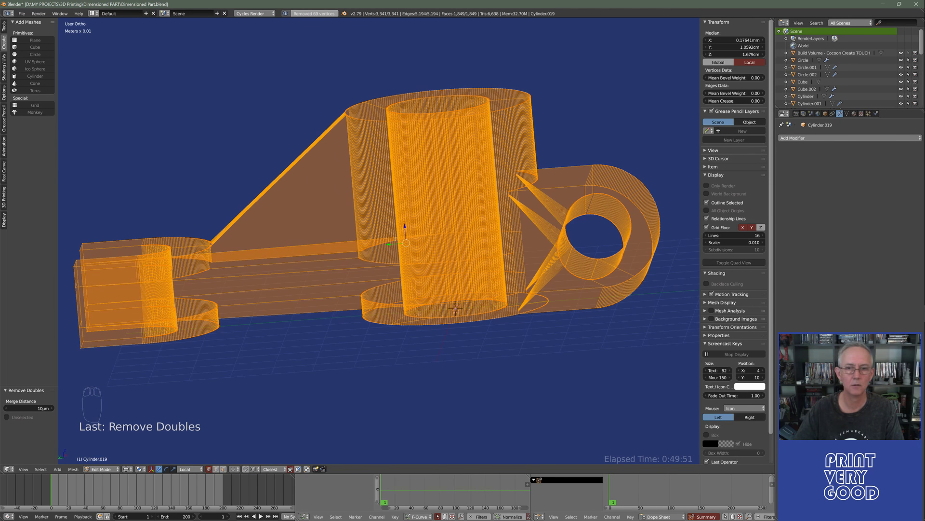
Select the slightly raised vertex at the bottom of the lug-cylinder junction and snap it down along Z to 0.
middle_drag(396, 239, 276, 190)
key(ctrl+KP_3)
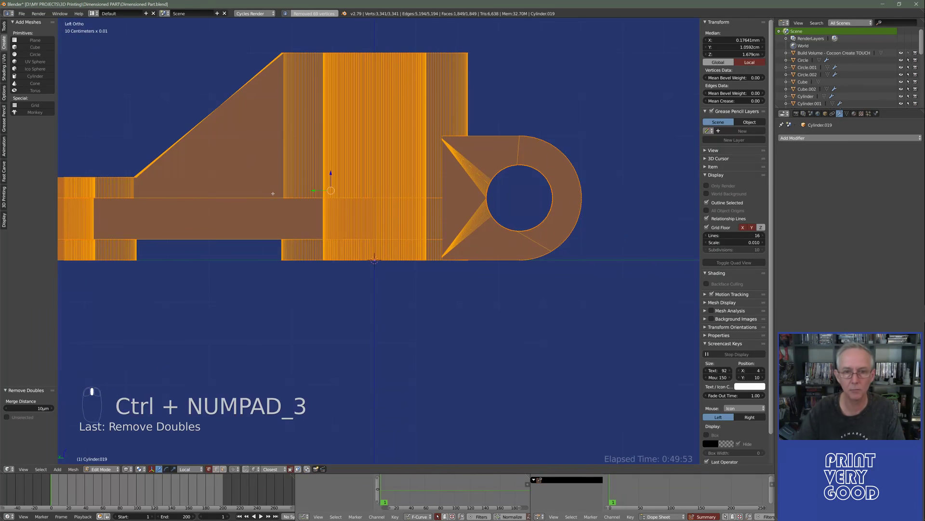
scroll(320, 179, up, 4)
scroll(289, 173, up, 3)
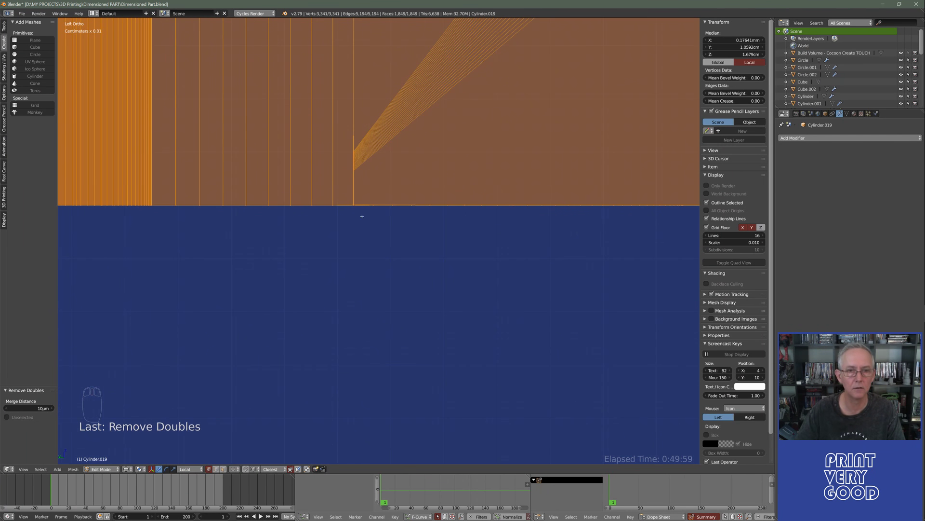
scroll(375, 370, up, 4)
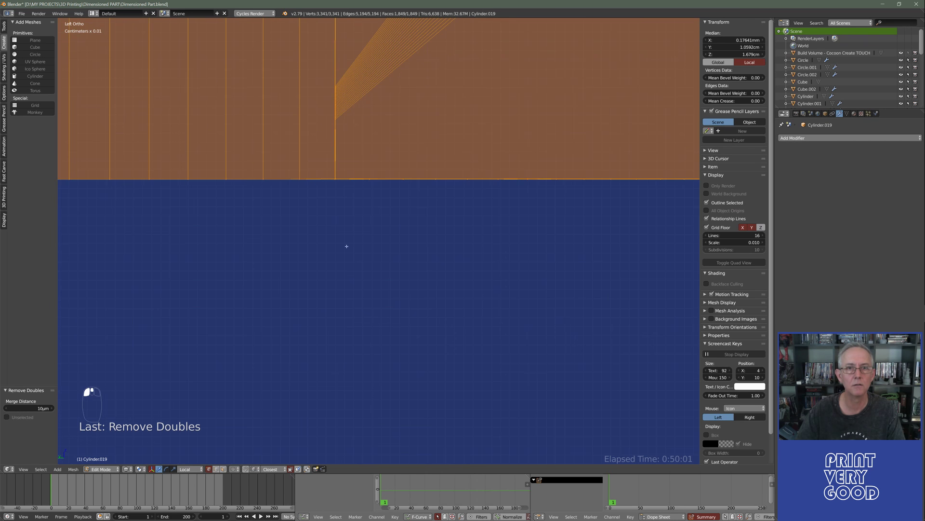
shift+middle_drag(365, 380, 378, 343)
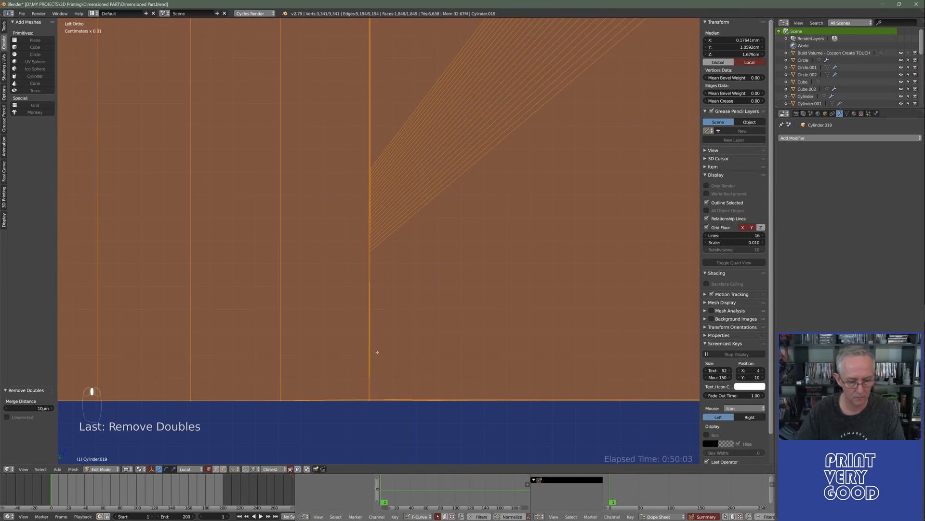
key(a)
key(b)
drag(359, 389, 378, 400)
middle_drag(379, 399, 387, 330)
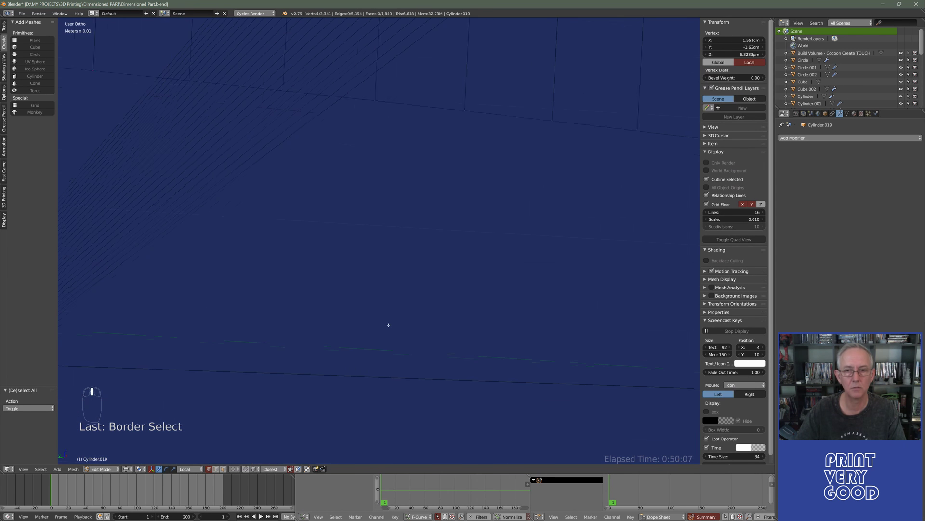
scroll(389, 324, down, 7)
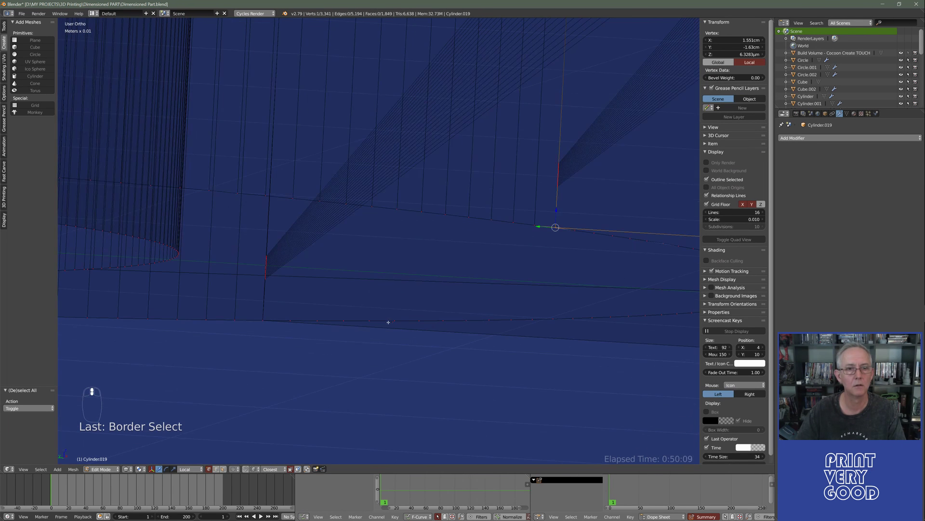
middle_drag(266, 330, 263, 337)
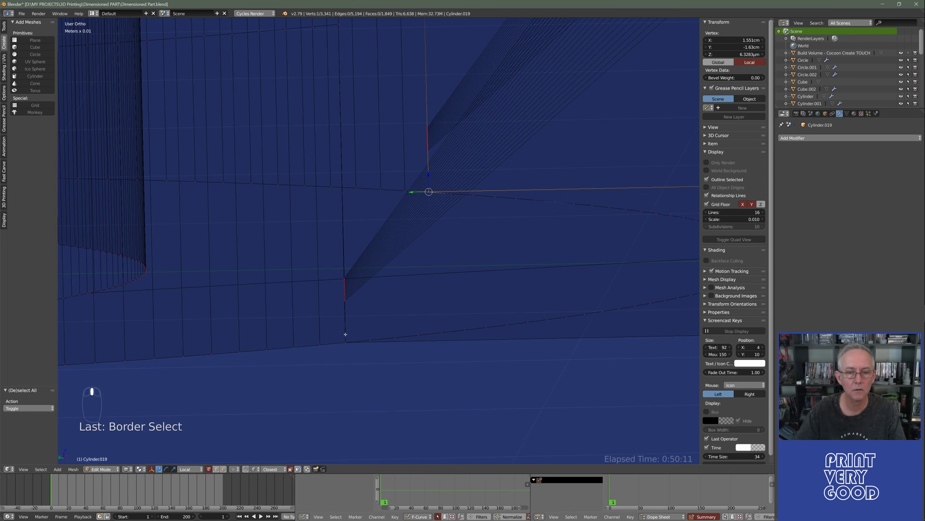
key(ctrl+KP_3)
scroll(347, 332, up, 4)
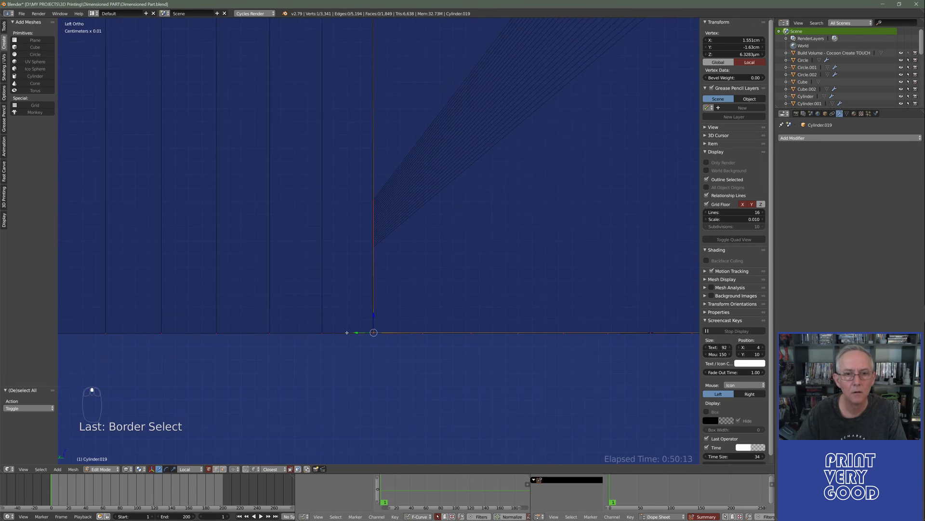
shift+middle_drag(347, 332, 357, 280)
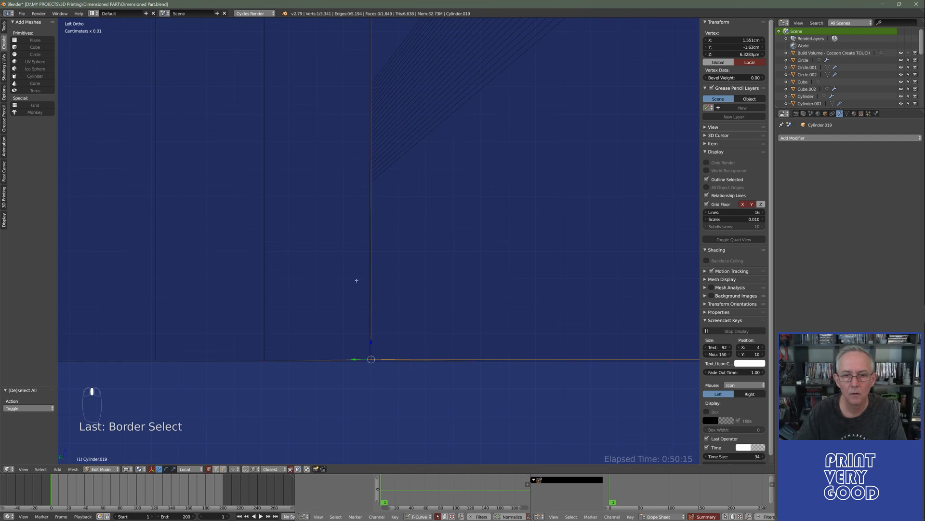
right_click(370, 361)
right_click(371, 359)
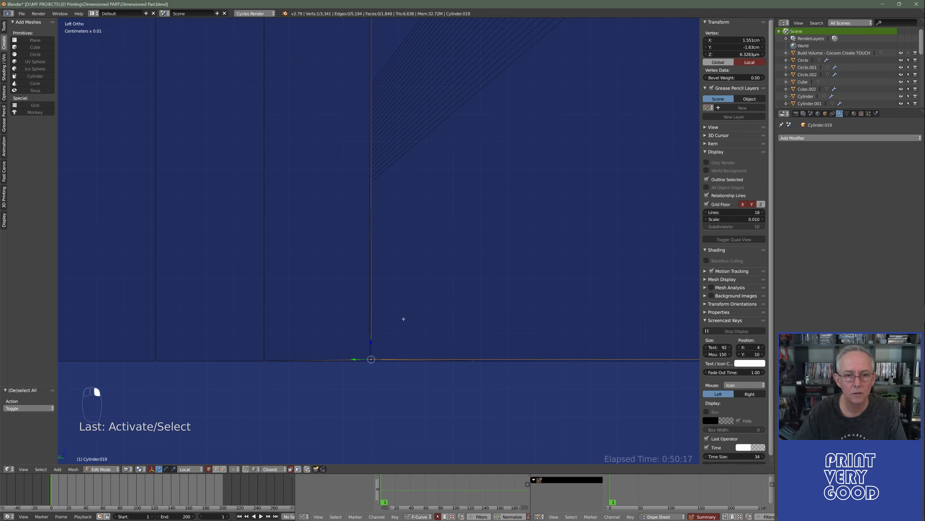
key(g)
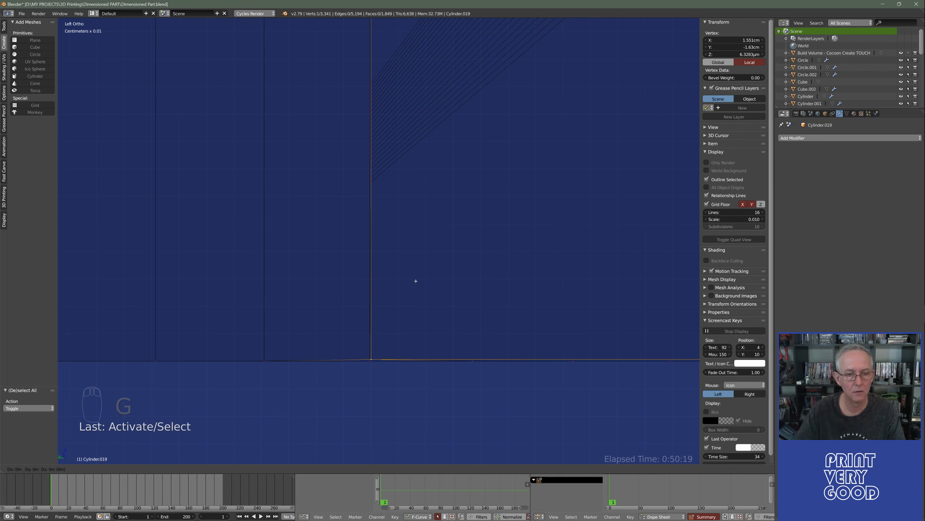
right_click(377, 408)
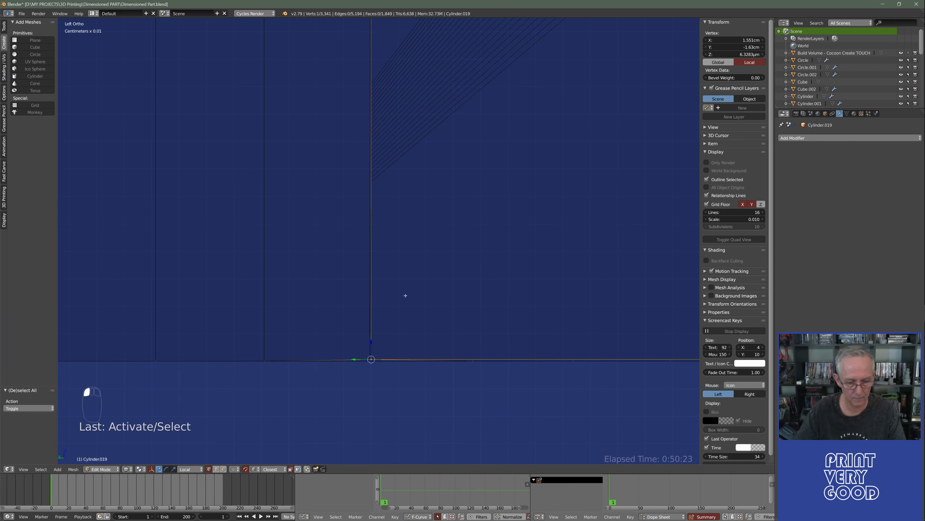
key(g)
key(z)
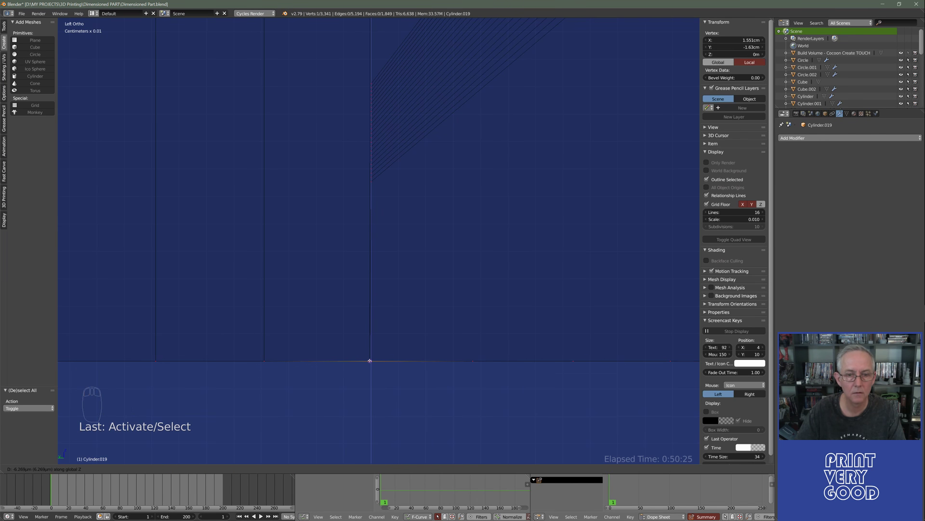
click(370, 361)
key(Tab)
Examine the merged bracket in solid view from several angles, including the rectangular opening in the slotted end's curved wall.
scroll(394, 386, down, 3)
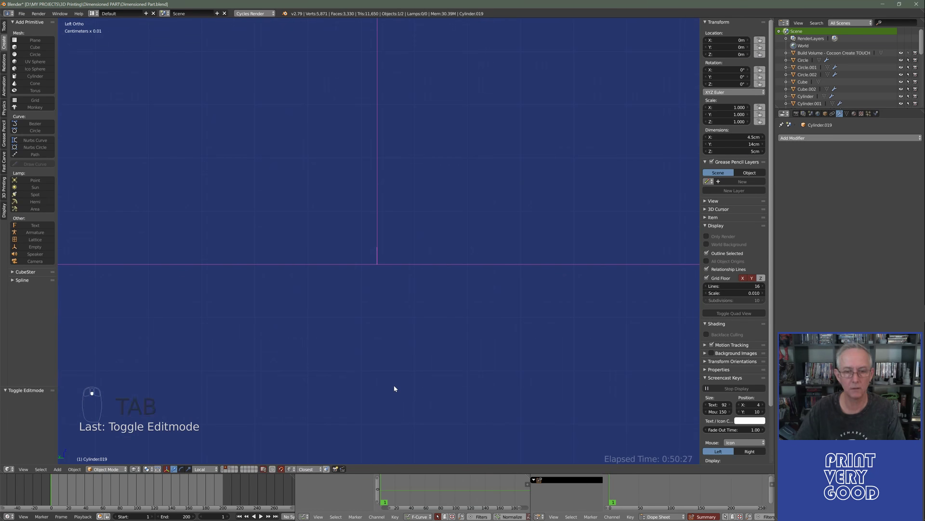
key(z)
middle_drag(398, 387, 409, 207)
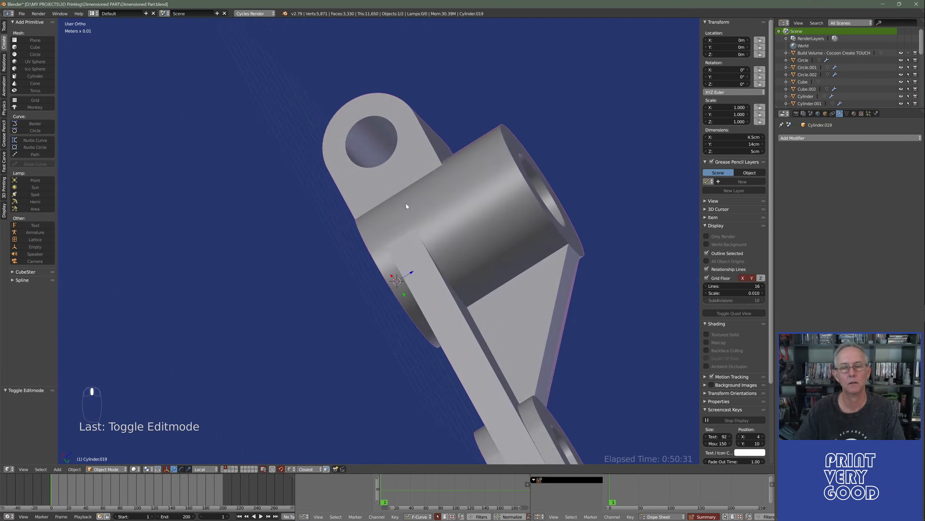
scroll(492, 254, down, 4)
middle_drag(491, 254, 415, 335)
scroll(429, 328, up, 4)
scroll(414, 331, up, 3)
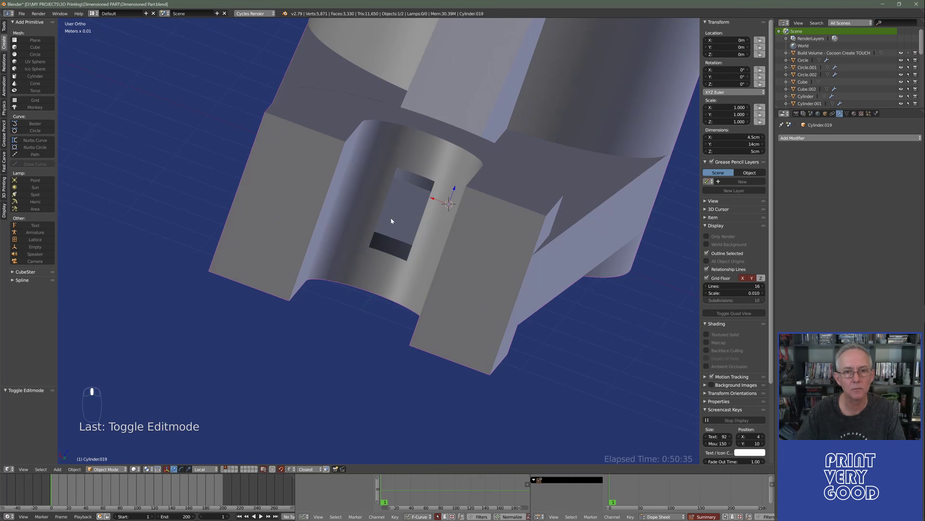
key(a)
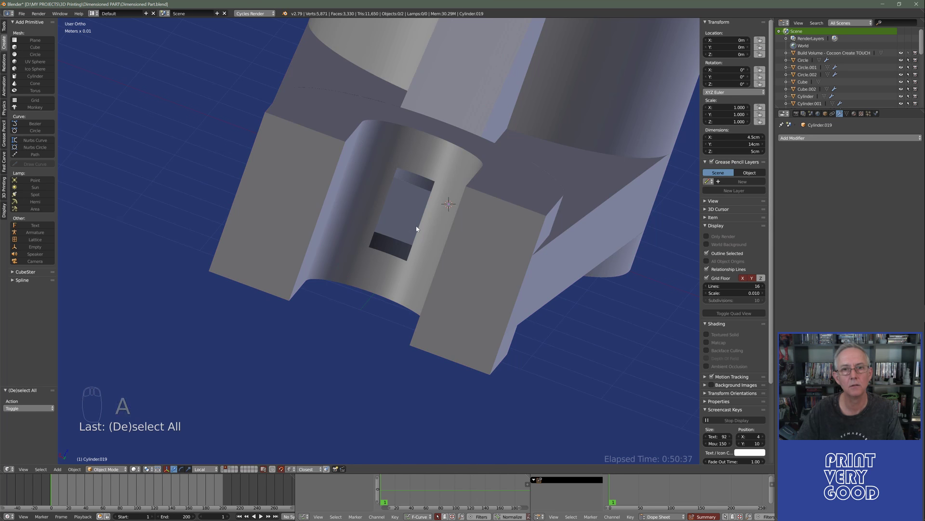
key(a)
Dissolve the redundant edge loop running around the slotted end level with the top edge of the rectangular opening.
key(z)
middle_drag(446, 261, 484, 287)
key(Tab)
middle_drag(368, 285, 393, 281)
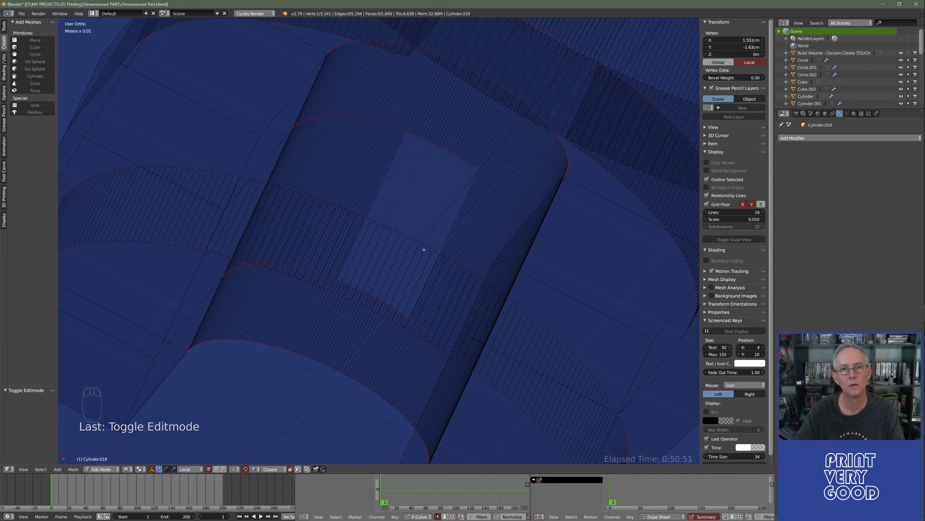
middle_drag(424, 208, 374, 252)
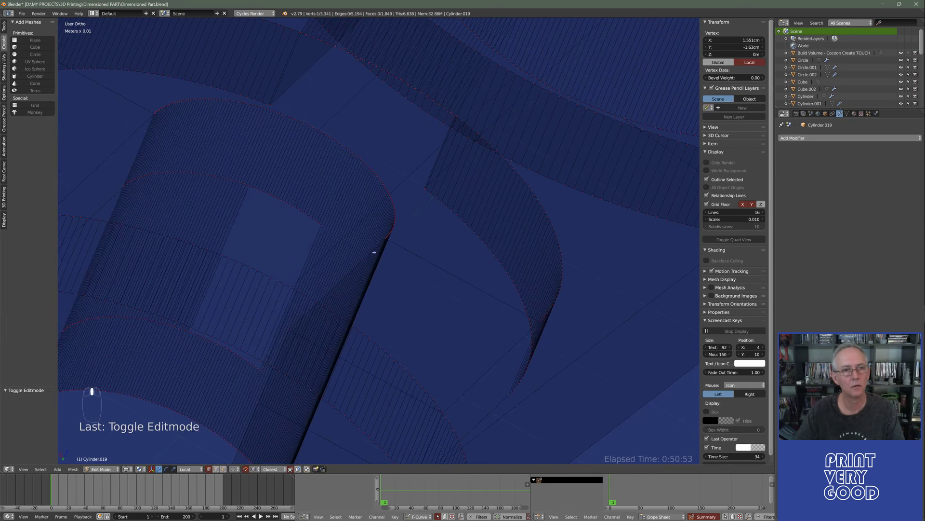
click(216, 469)
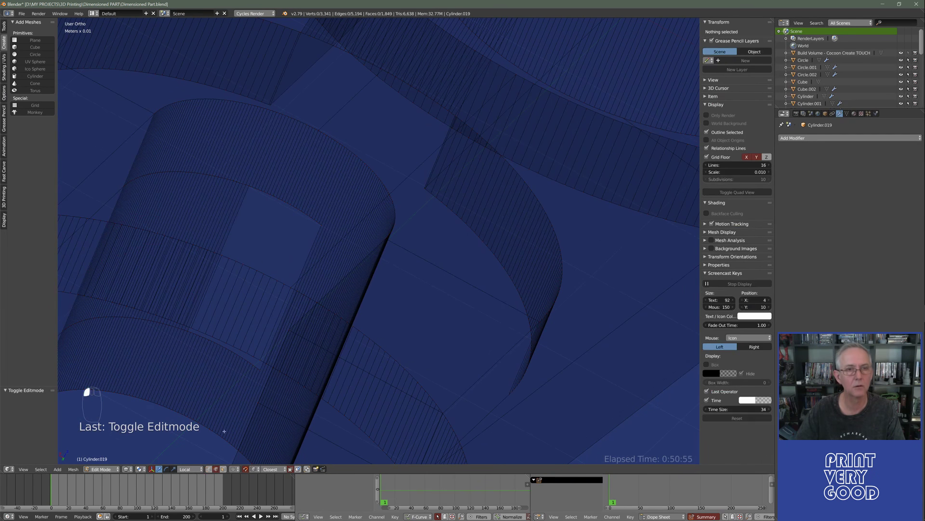
alt+right_click(236, 182)
mouse_move(265, 233)
middle_down()
mouse_move(302, 223)
mouse_move(382, 251)
mouse_move(339, 250)
mouse_move(351, 291)
mouse_move(275, 293)
mouse_move(225, 269)
mouse_move(173, 268)
middle_up()
key(c)
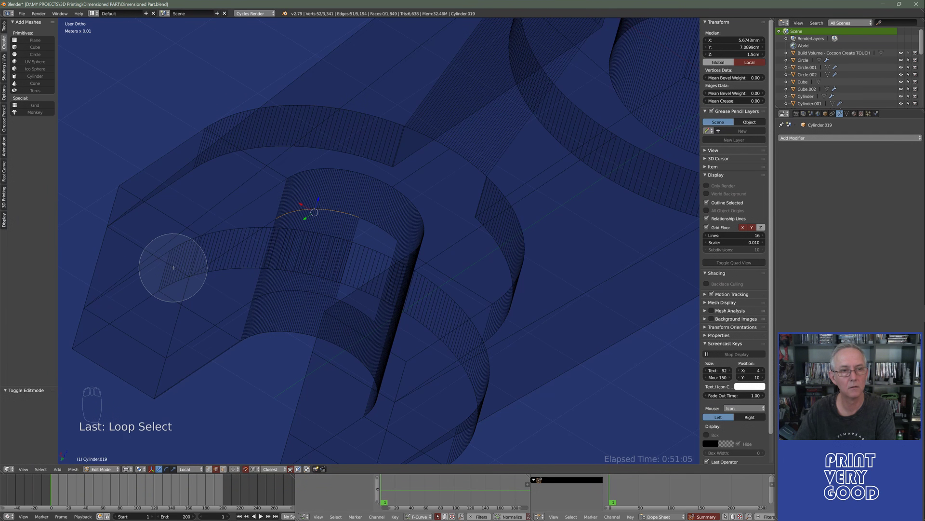
right_click(173, 268)
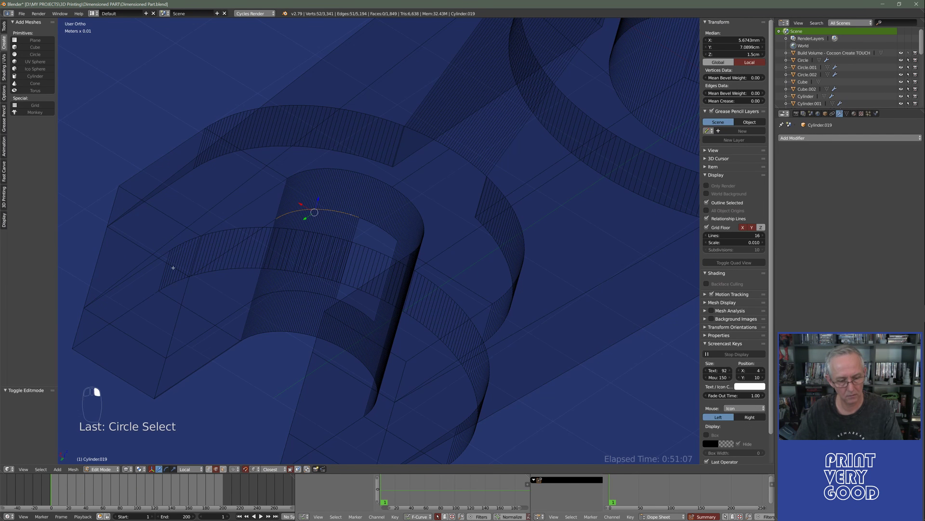
scroll(305, 247, up, 2)
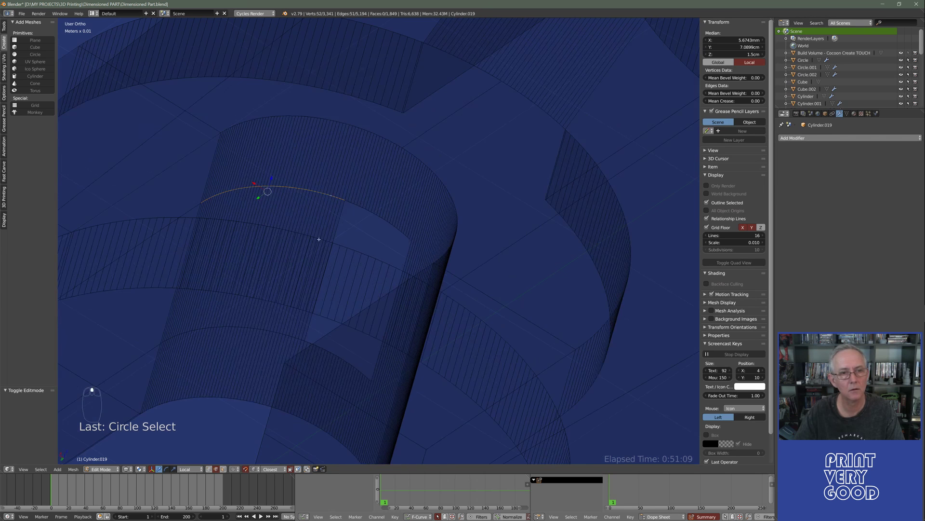
alt+shift+right_click(194, 212)
scroll(212, 224, down, 3)
key(ctrl+x)
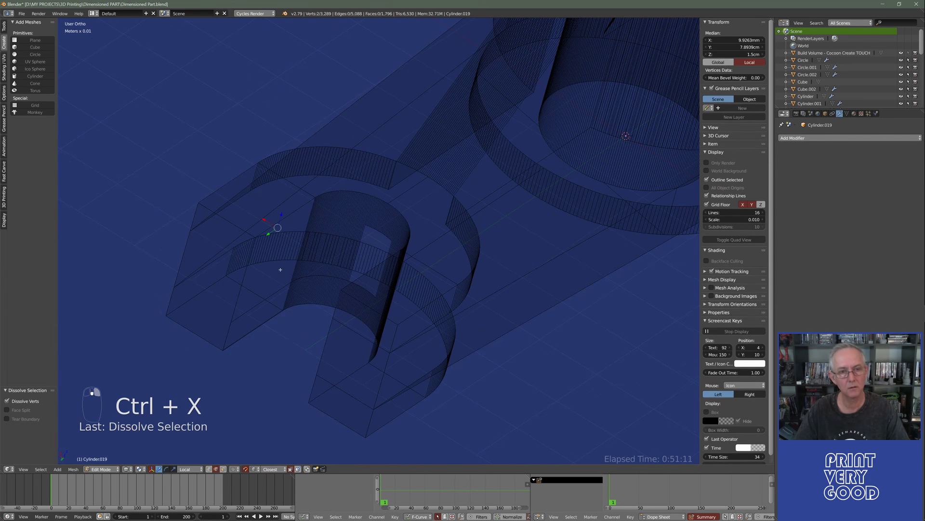
Dissolve the matching edge loop level with the bottom edge of the rectangular opening in the slotted end.
middle_drag(280, 269, 303, 281)
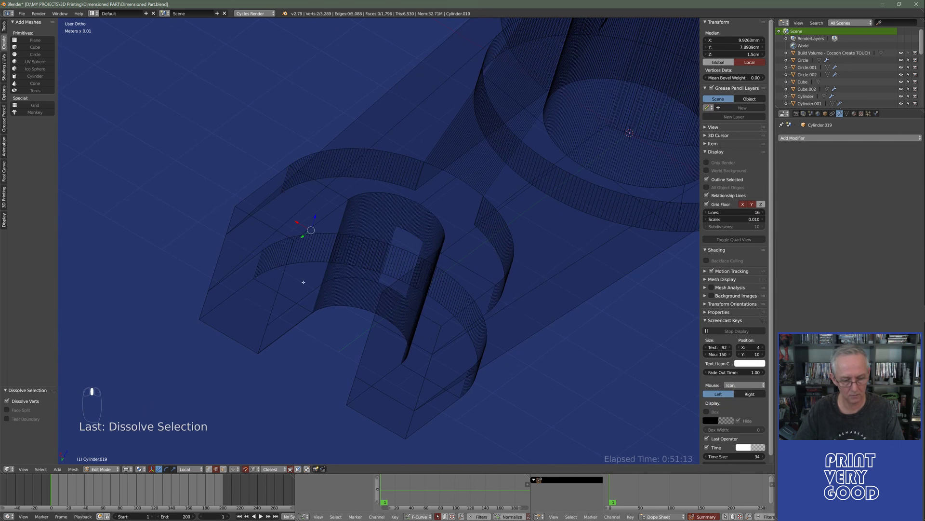
key(z)
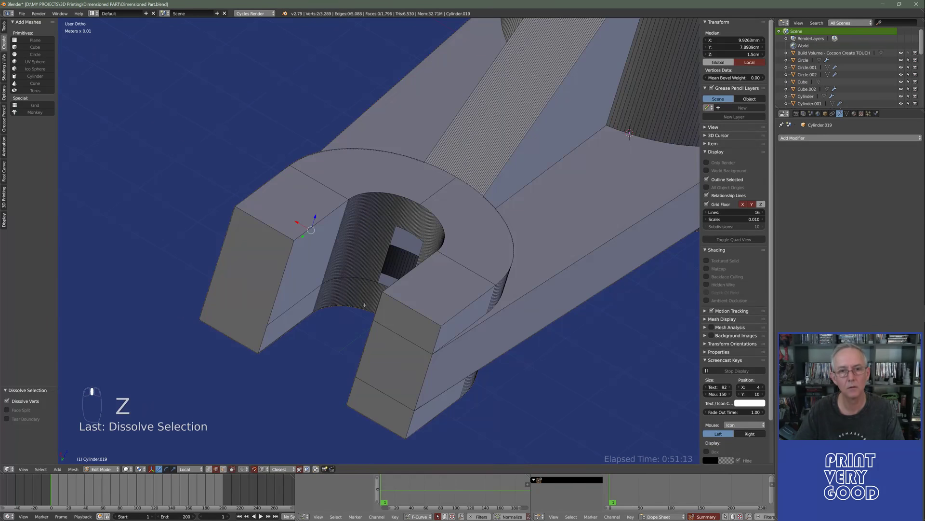
alt+click(331, 313)
middle_drag(331, 320, 412, 336)
key(ctrl+x)
scroll(439, 344, up, 3)
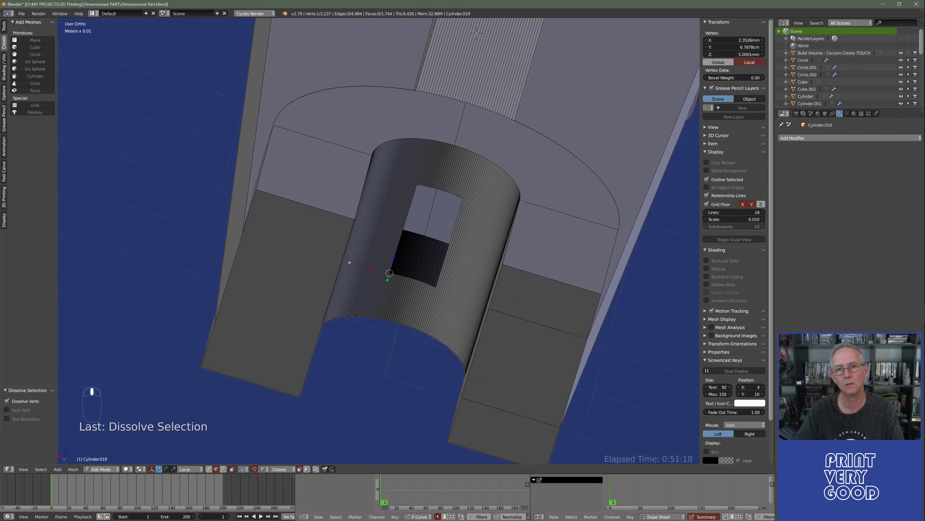
Select the complete border loop of vertices around the rectangular opening in the curved wall.
scroll(448, 337, up, 5)
click(209, 469)
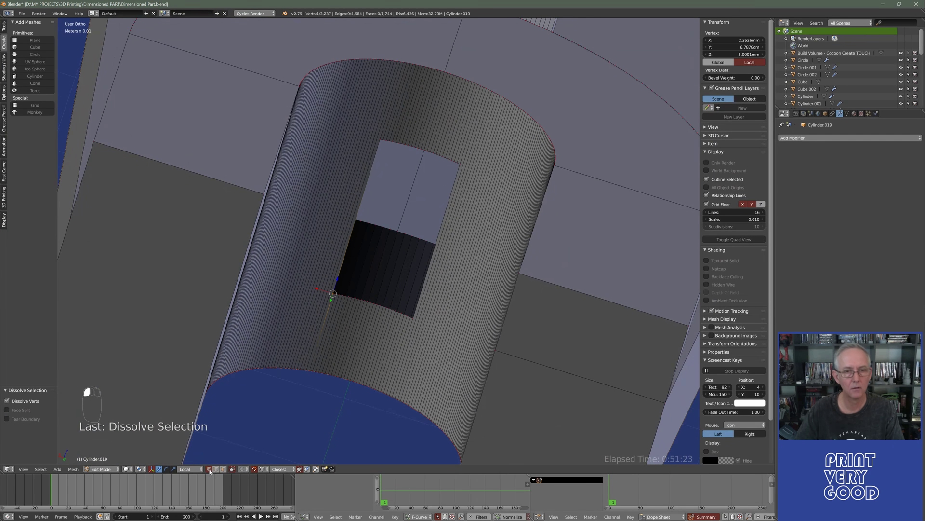
alt+right_click(425, 234)
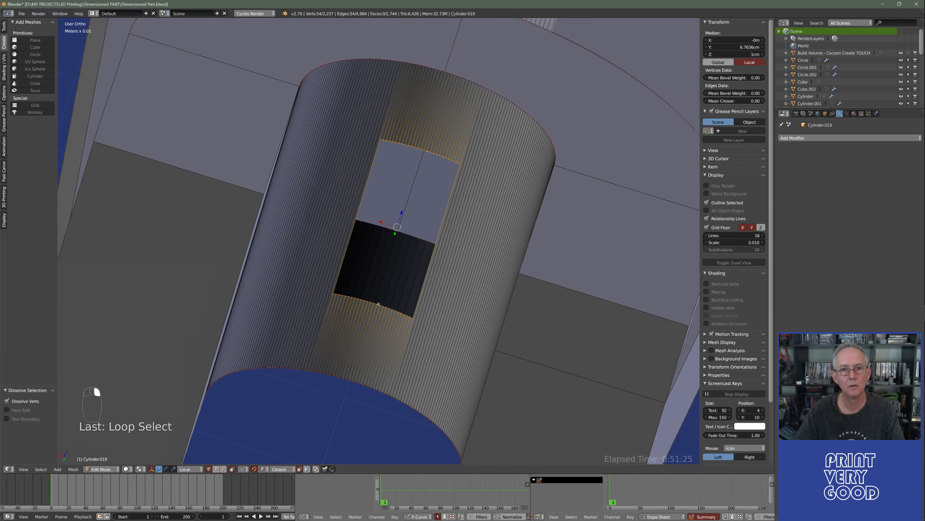
middle_drag(378, 303, 366, 296)
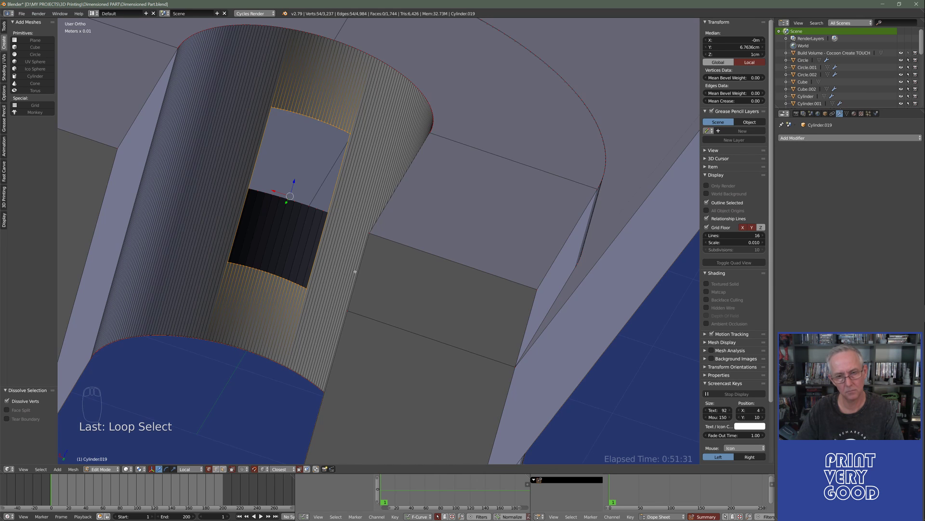
Try to close the rectangular opening with Grid Fill, using a span of 15 and an offset of 8.
key(space)
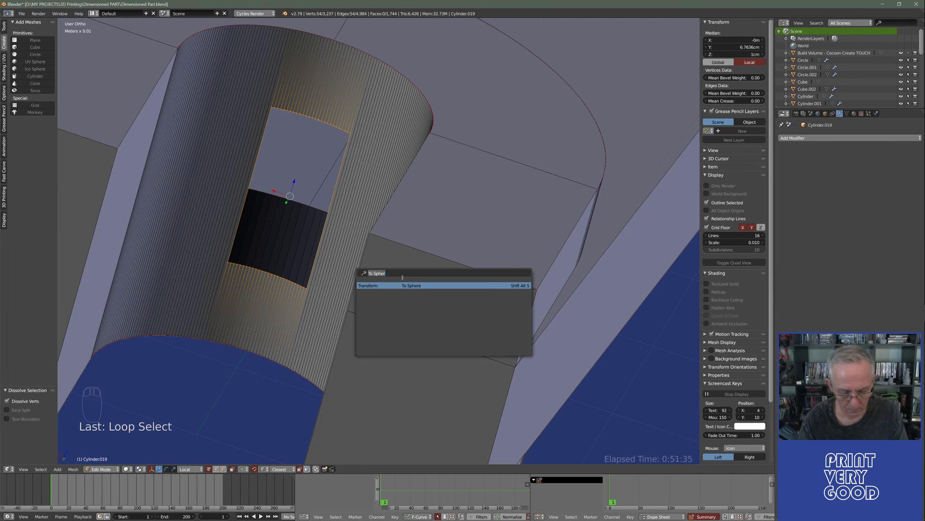
text(fill)
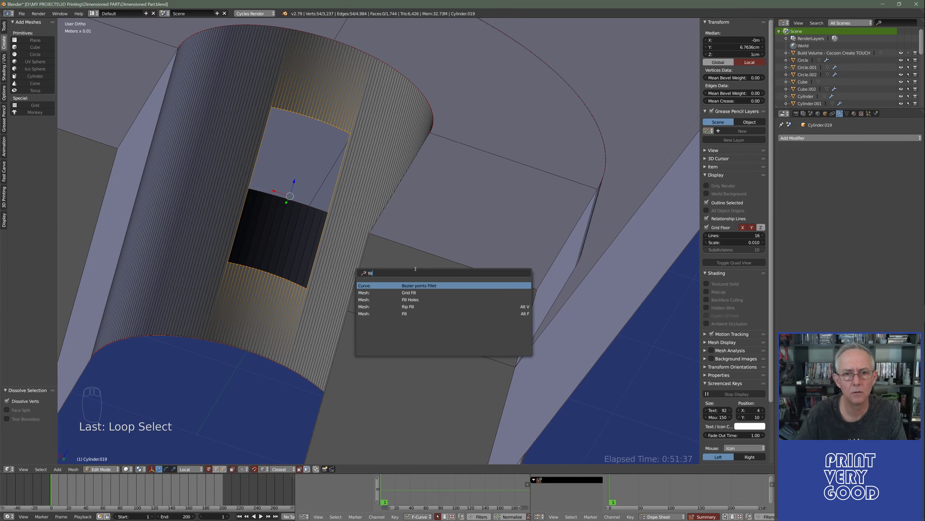
click(421, 292)
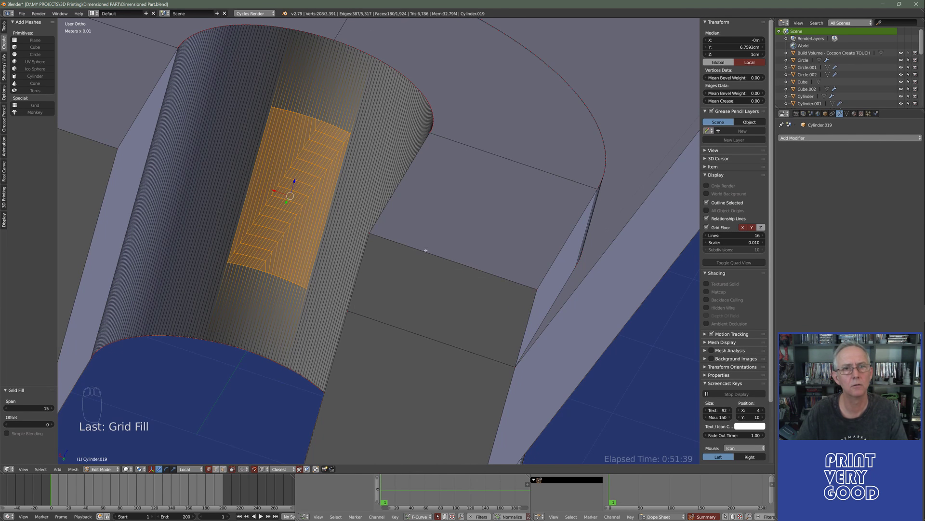
shift+middle_drag(405, 294, 467, 331)
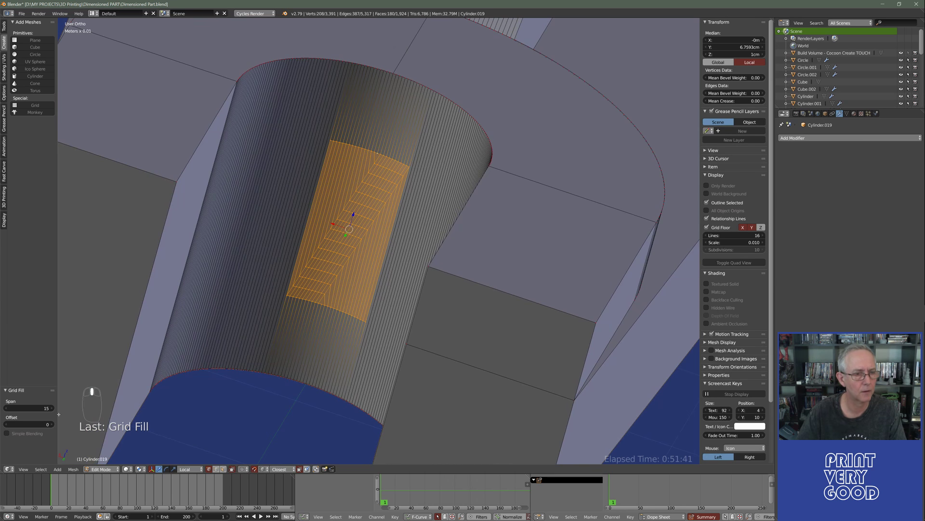
click(50, 424)
click(51, 424)
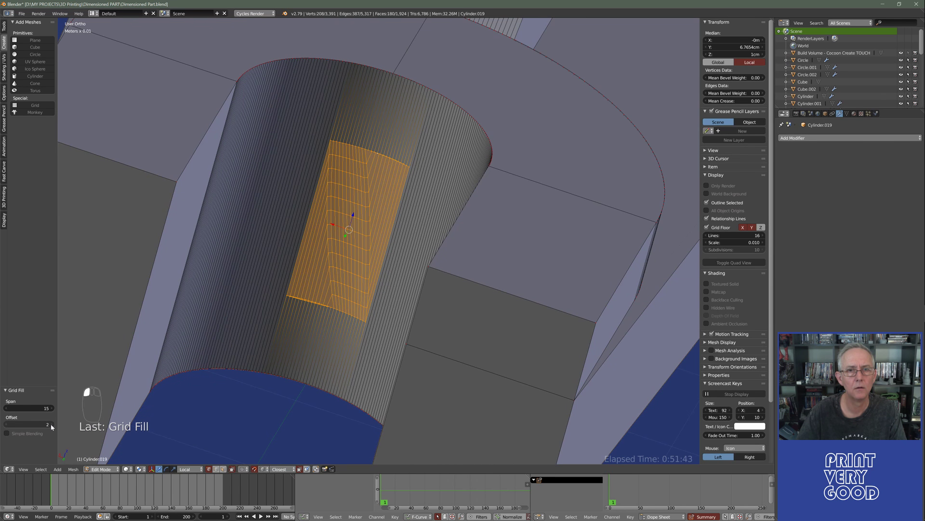
click(51, 423)
click(50, 423)
click(51, 424)
click(51, 424)
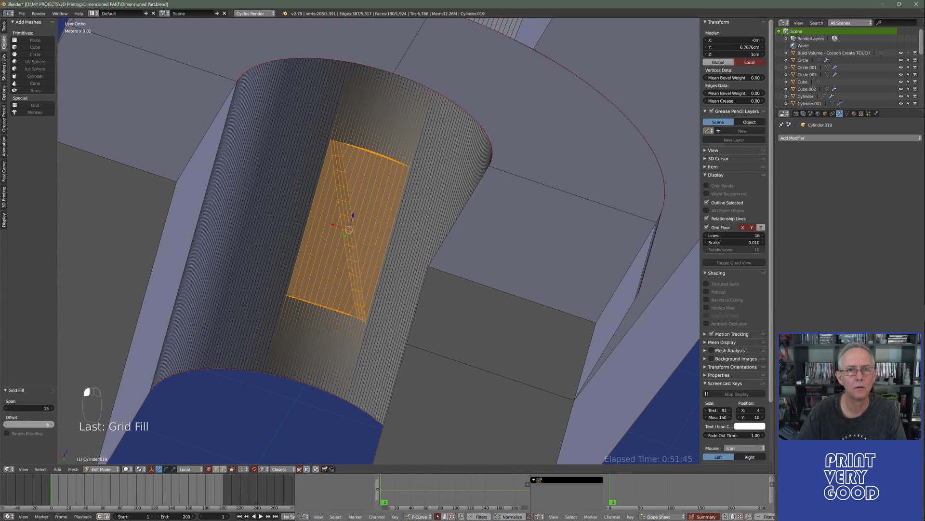
click(51, 424)
click(50, 424)
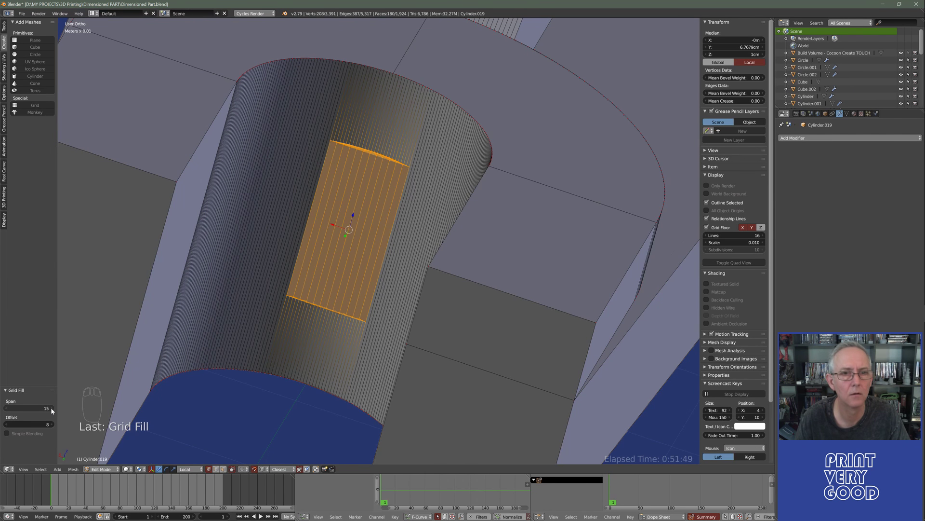
Return the Grid Fill offset to 0 and try increasing its span to 21.
click(7, 424)
click(7, 424)
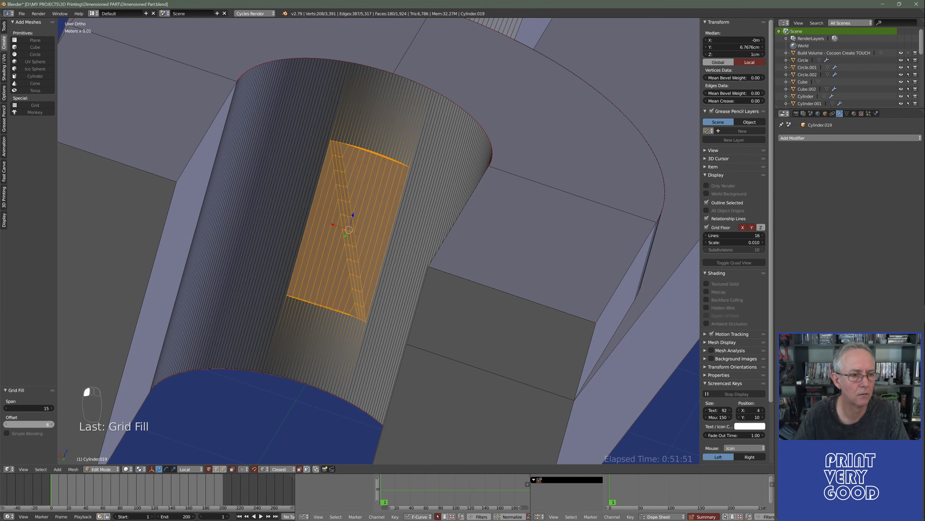
click(7, 425)
click(7, 424)
click(7, 424)
click(7, 425)
click(7, 424)
click(7, 424)
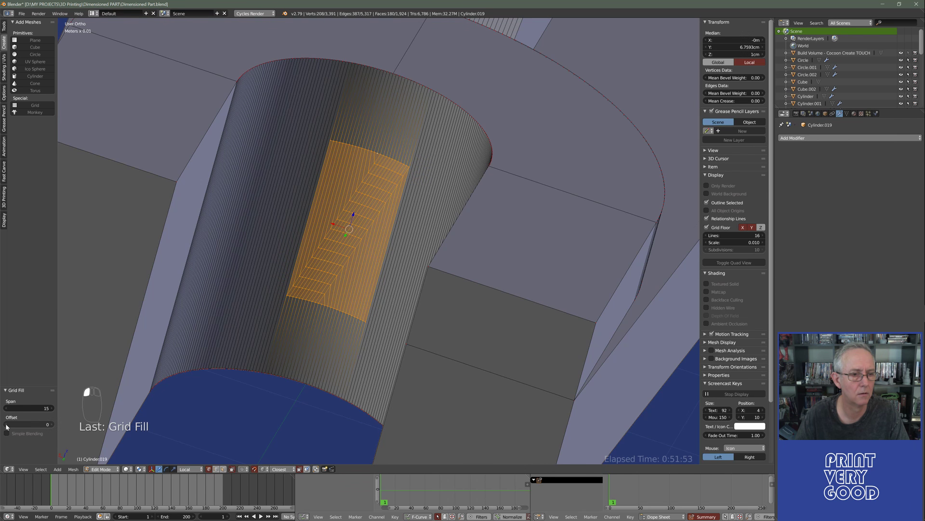
click(52, 408)
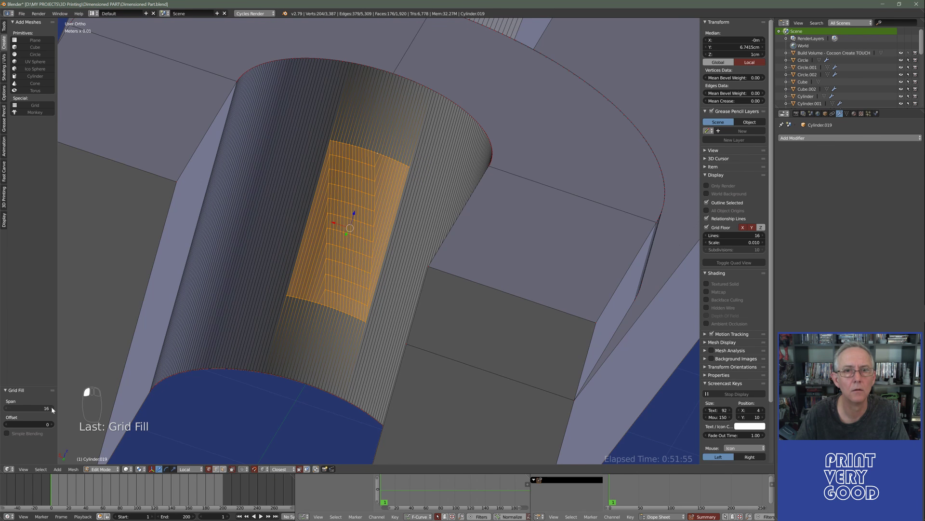
click(52, 408)
click(52, 409)
click(52, 408)
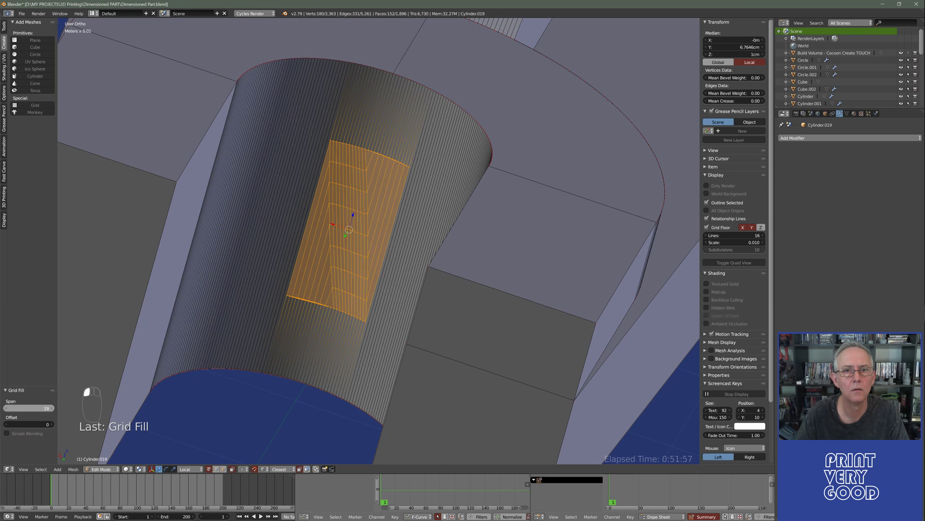
click(53, 408)
click(52, 408)
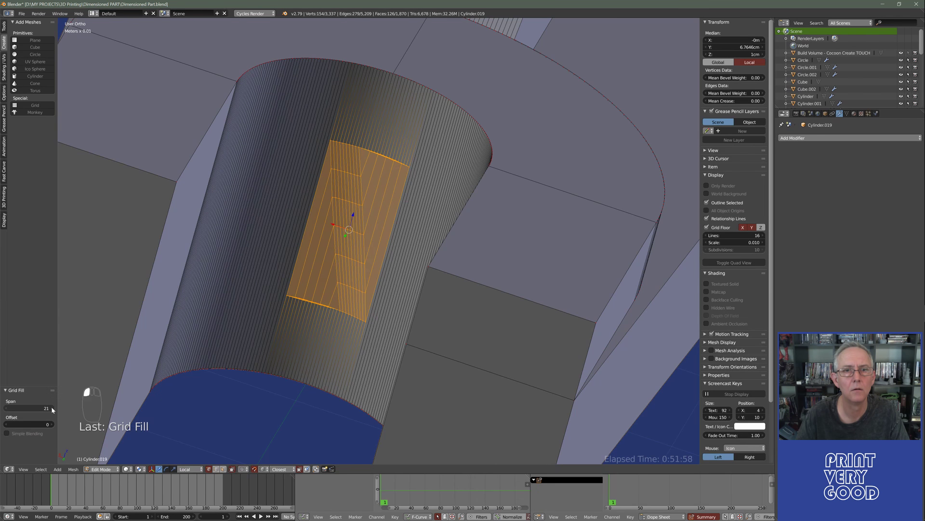
Try the Grid Fill span at 1 and raise it stepwise past 18, looking for an even patch.
drag(7, 408, 6, 409)
click(6, 408)
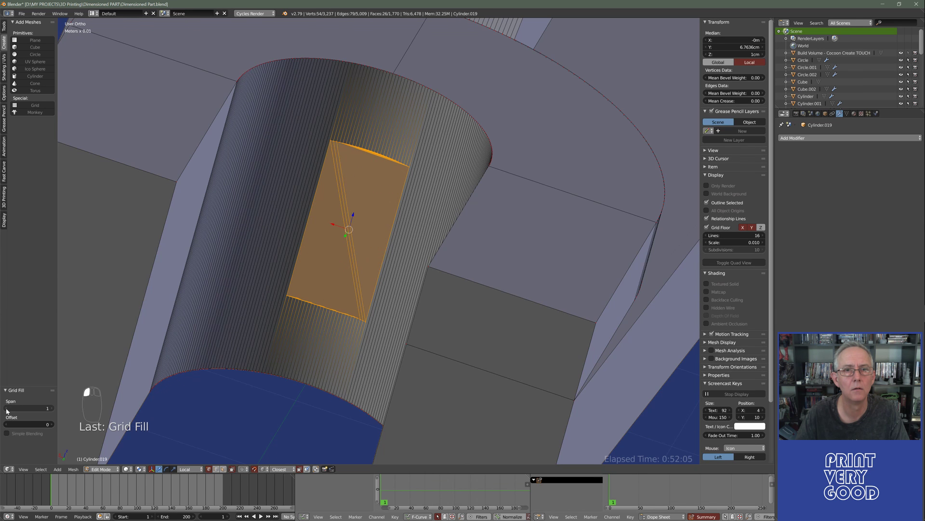
click(6, 408)
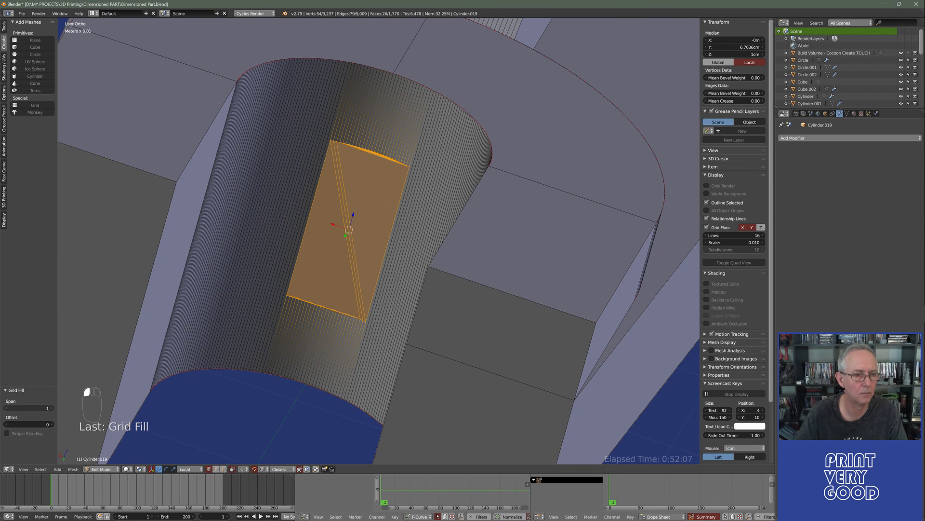
click(52, 408)
click(52, 408)
click(52, 409)
click(52, 408)
click(52, 408)
click(52, 409)
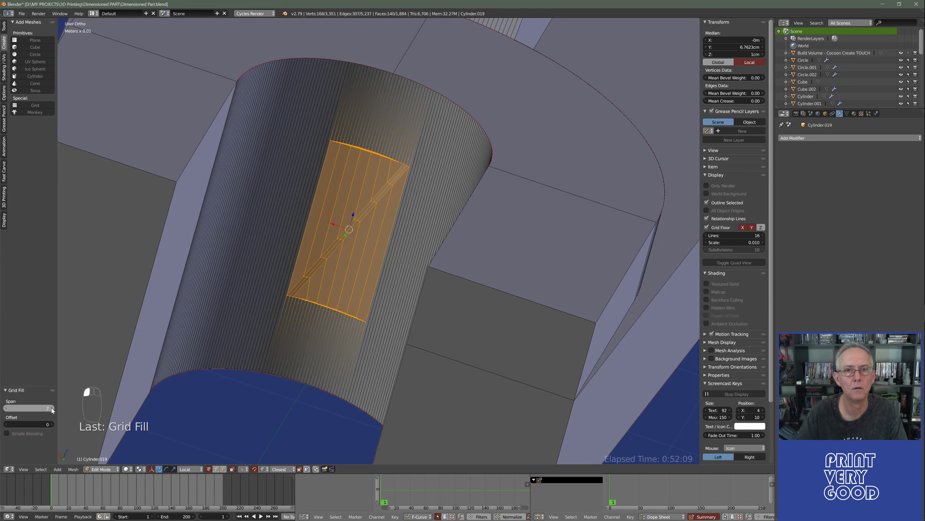
click(52, 408)
click(52, 409)
click(52, 409)
click(52, 409)
click(52, 408)
click(52, 409)
click(52, 408)
click(52, 408)
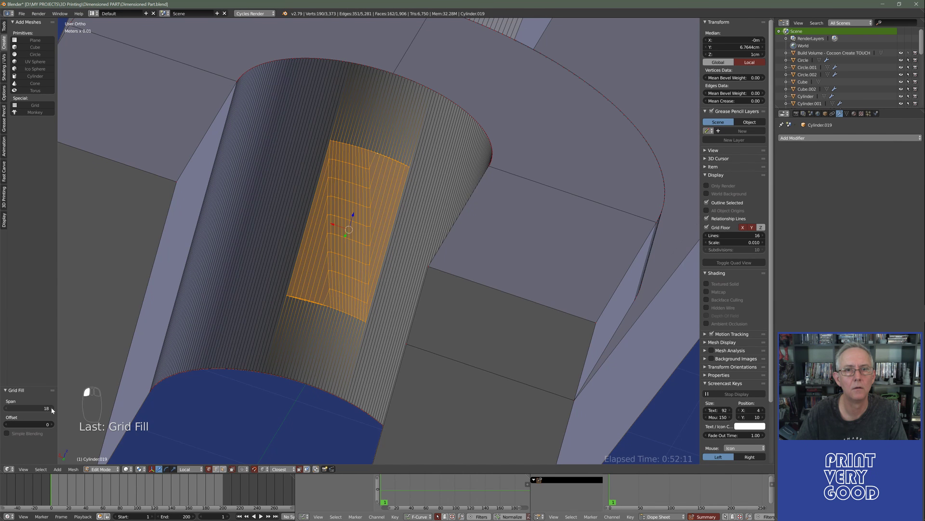
click(52, 409)
click(52, 408)
Try Grid Fill spans of 16 and 26 on the opening, and undo the fill.
click(7, 408)
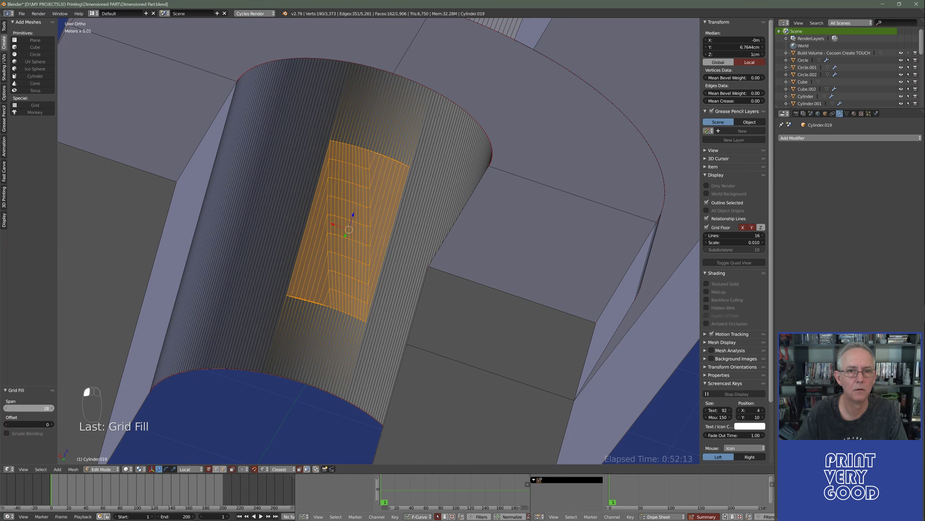
click(7, 409)
click(6, 409)
click(51, 408)
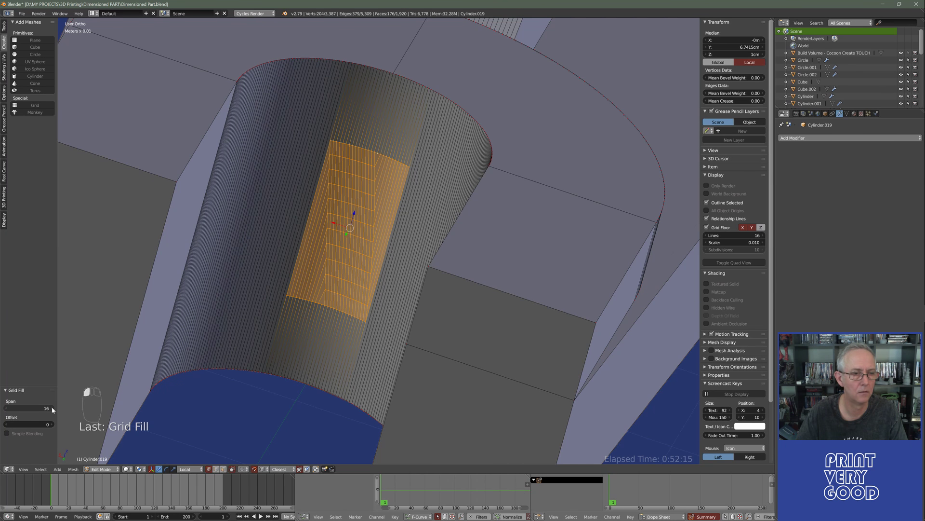
drag(52, 408, 80, 408)
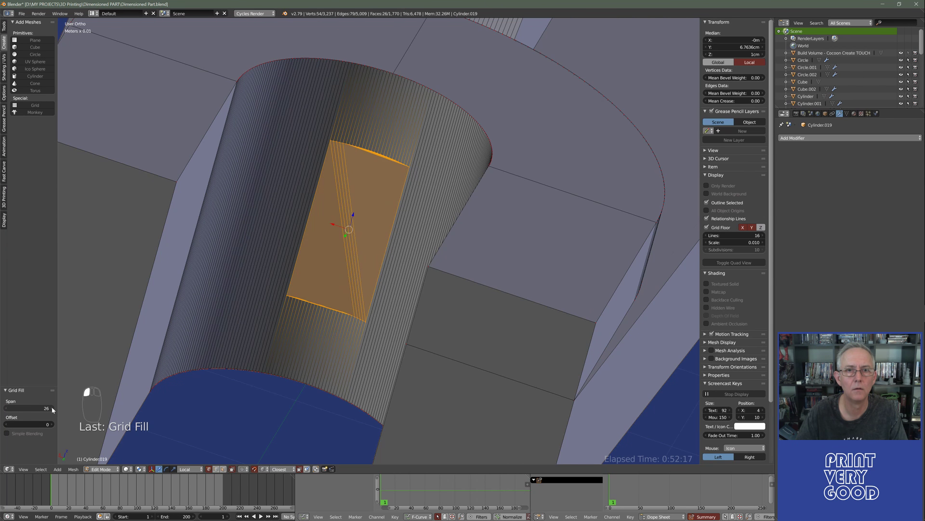
middle_drag(323, 294, 301, 302)
key(ctrl+z)
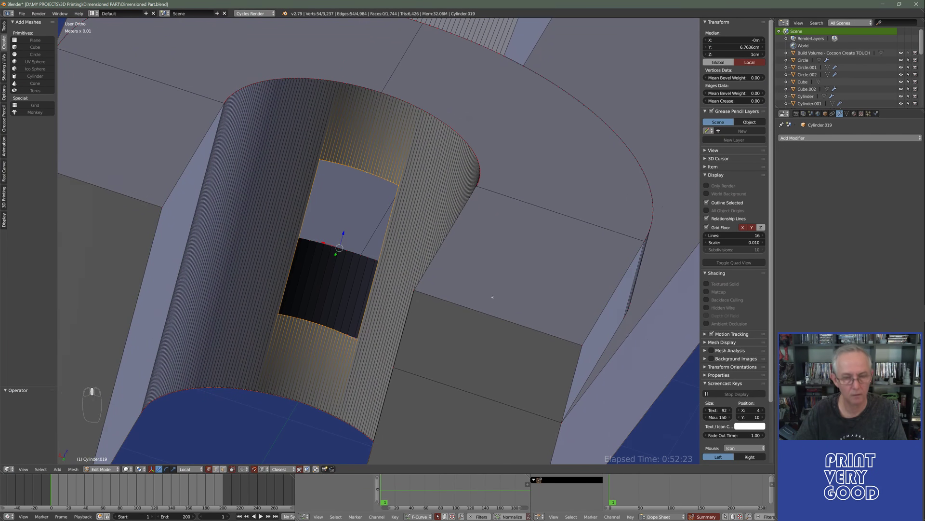
Try to scale the opening's border loop along the global Z axis in wireframe view.
middle_drag(492, 297, 385, 306)
key(KP_Decimal)
key(z)
key(s)
key(z)
key(2)
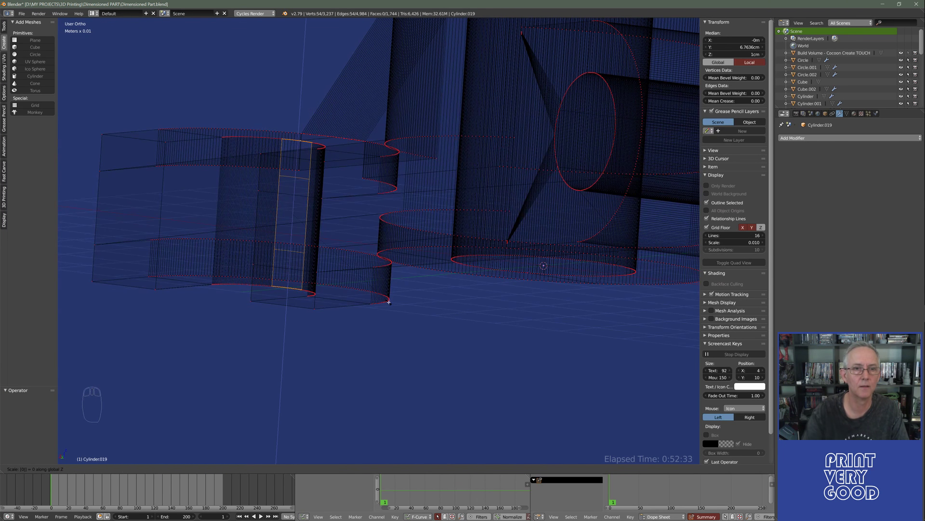
key(Return)
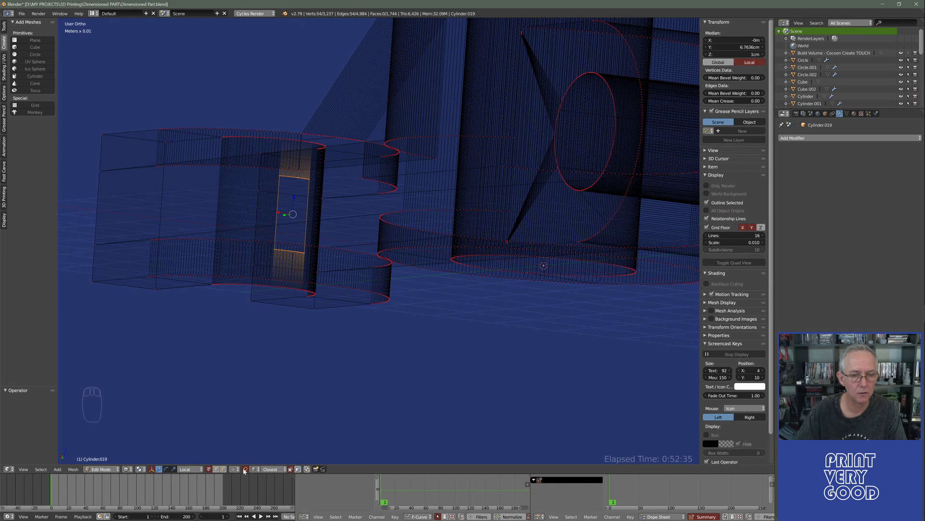
Scale the opening's border loop to 0 along the global Z axis and inspect the slot wall in solid shading.
key(s)
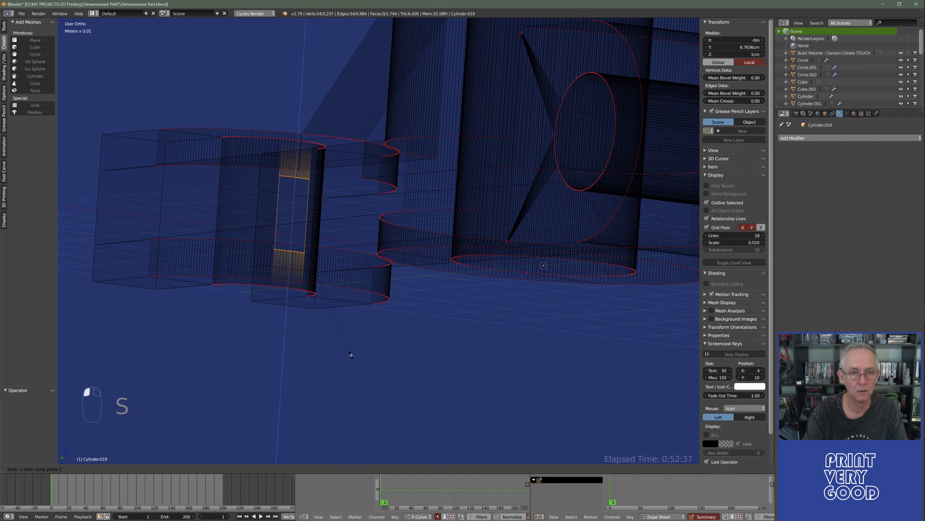
key(z)
key(0)
key(Return)
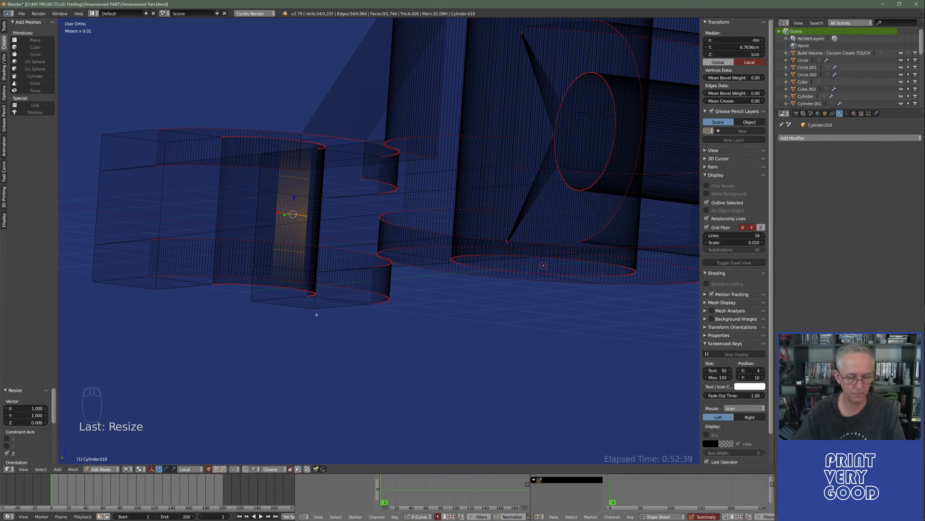
mouse_move(317, 315)
middle_down()
mouse_move(370, 274)
mouse_move(376, 302)
middle_up()
key(z)
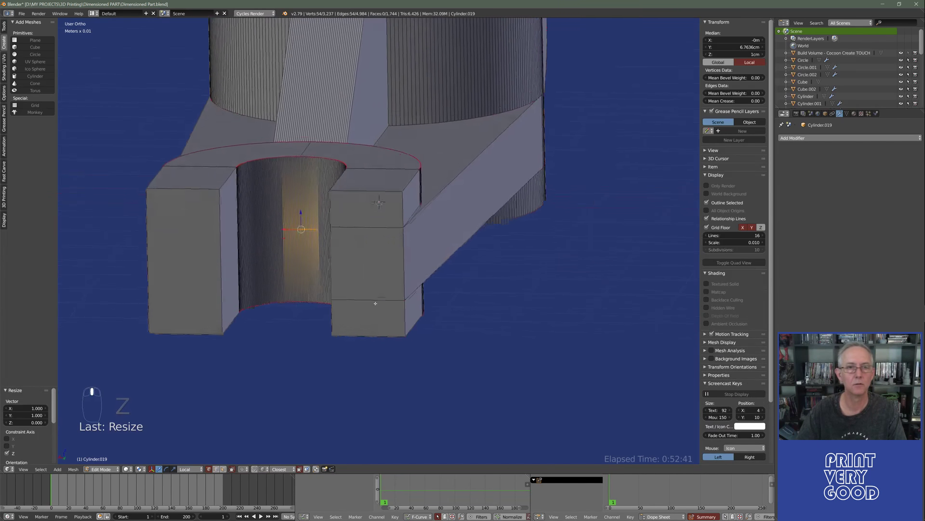
scroll(375, 303, down, 8)
middle_drag(535, 289, 399, 310)
scroll(332, 301, up, 6)
scroll(399, 290, up, 4)
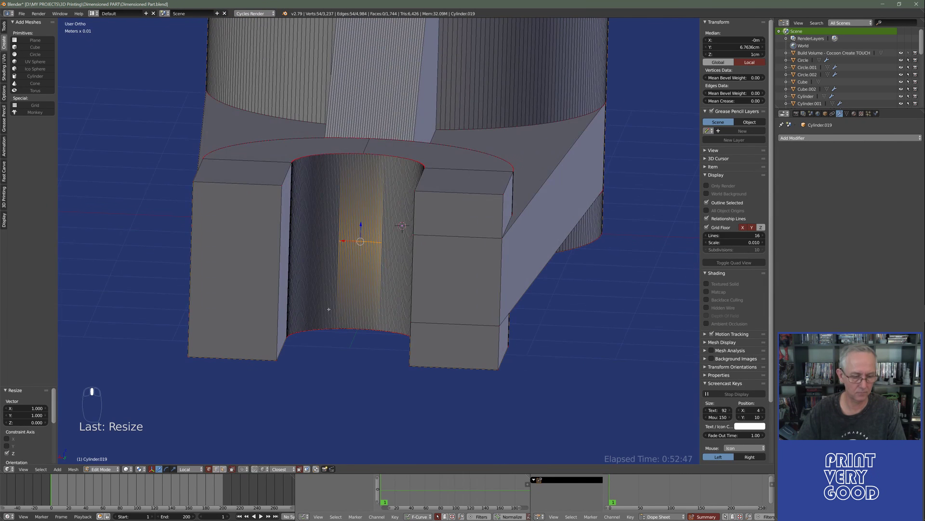
Select the whole mesh and merge its duplicate vertices with Remove Doubles.
key(a)
key(a)
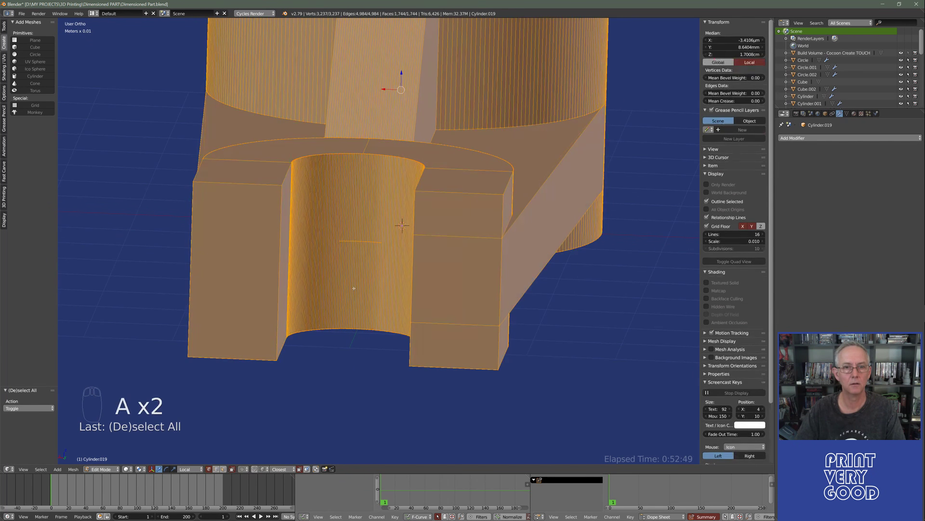
key(w)
click(354, 289)
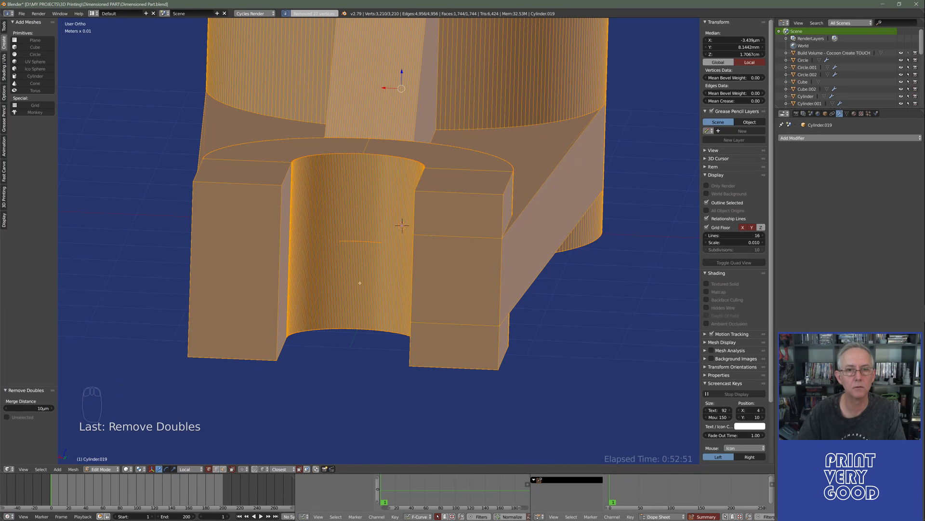
Select the short horizontal seam loop across the curved slot wall and dissolve it.
scroll(341, 229, up, 6)
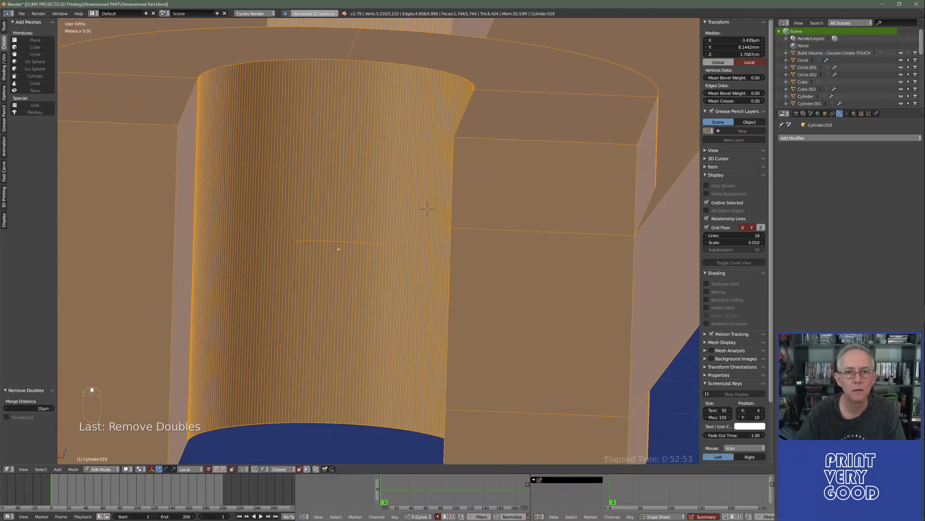
scroll(338, 249, down, 3)
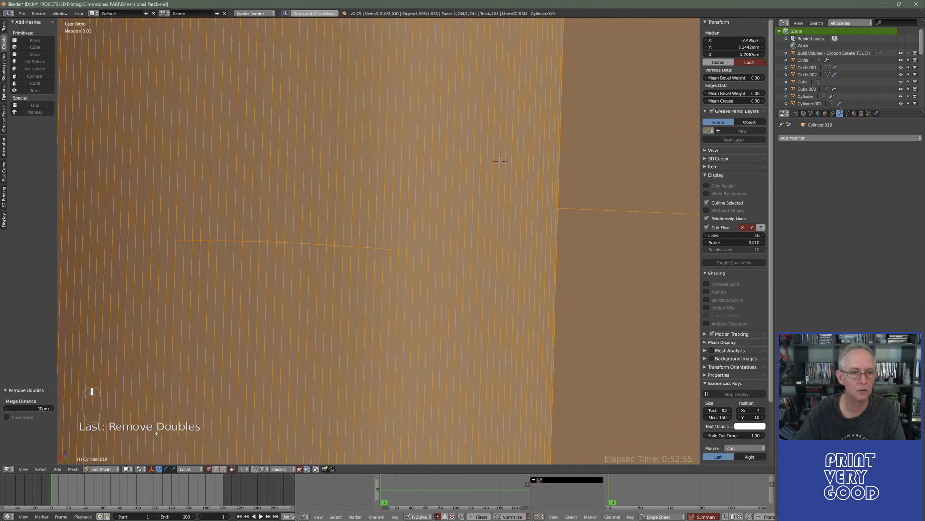
alt+right_click(314, 243)
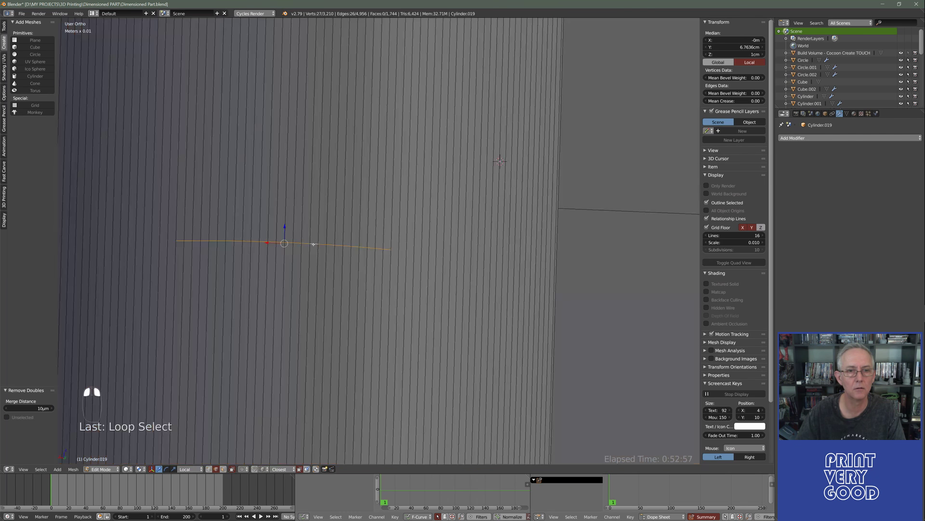
scroll(354, 301, down, 4)
key(z)
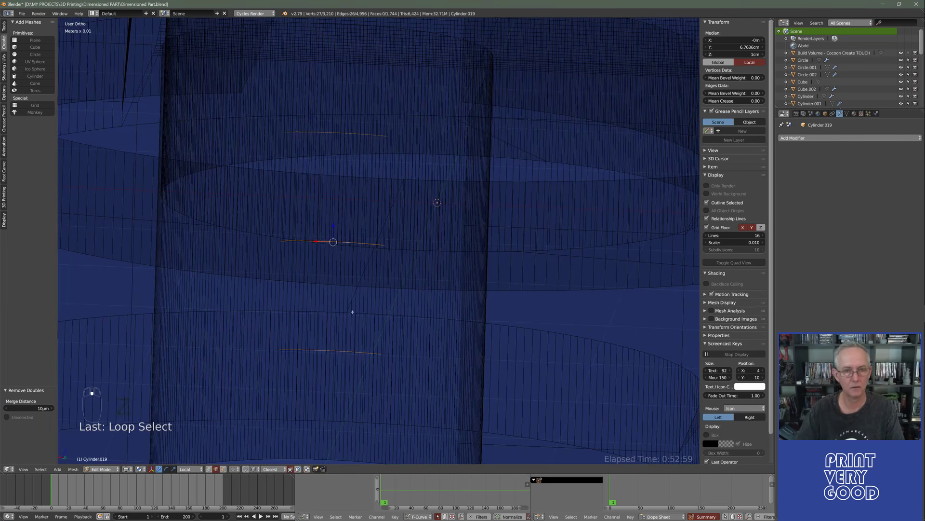
middle_drag(352, 312, 365, 259)
key(ctrl+x)
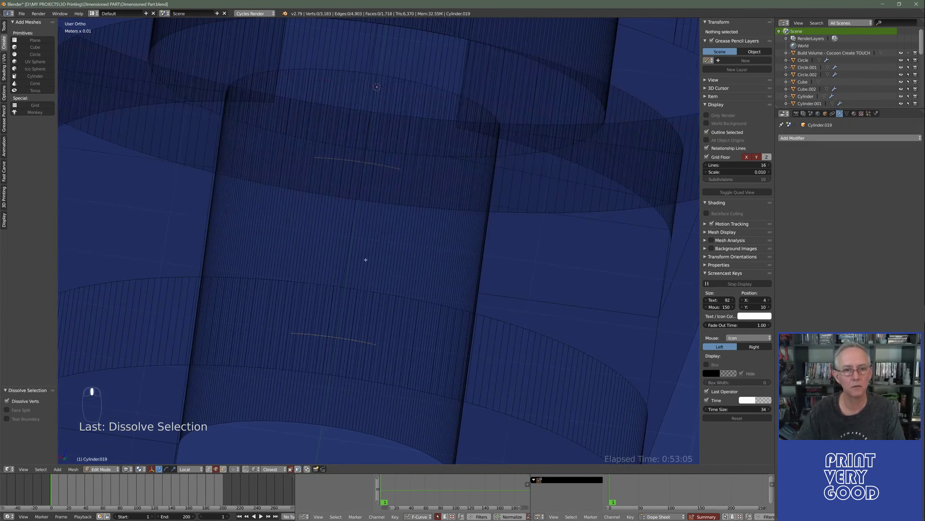
Try to scale the two remaining arcs on the slot wall to 0 along Z in vertex select mode.
click(208, 469)
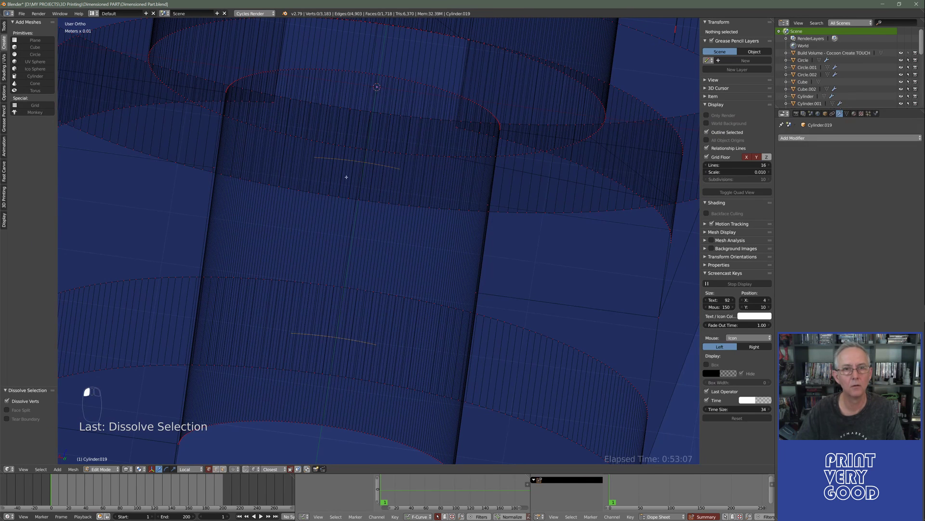
middle_drag(346, 177, 324, 192)
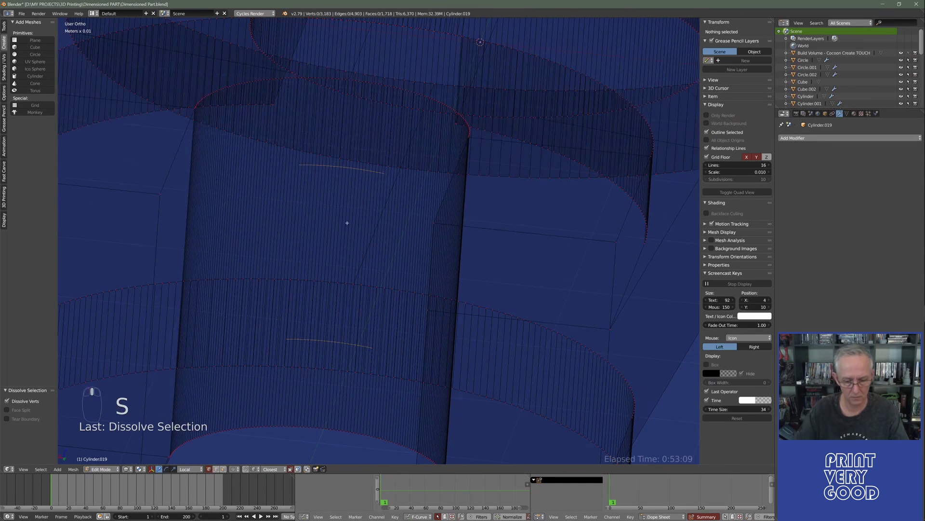
key(z)
key(0)
key(Return)
key(z)
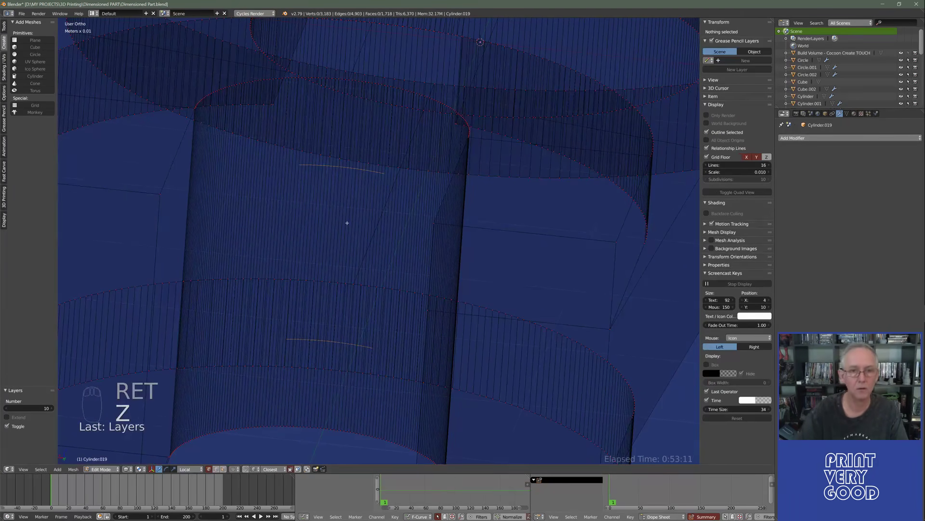
Try to move a vertex near the lower remaining arc, and cancel the move.
middle_drag(347, 223, 359, 308)
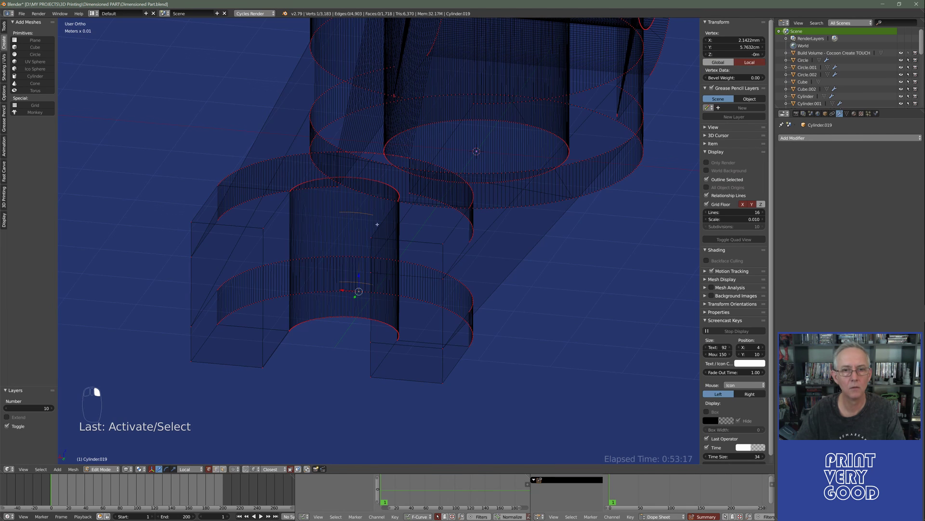
key(g)
right_click(405, 320)
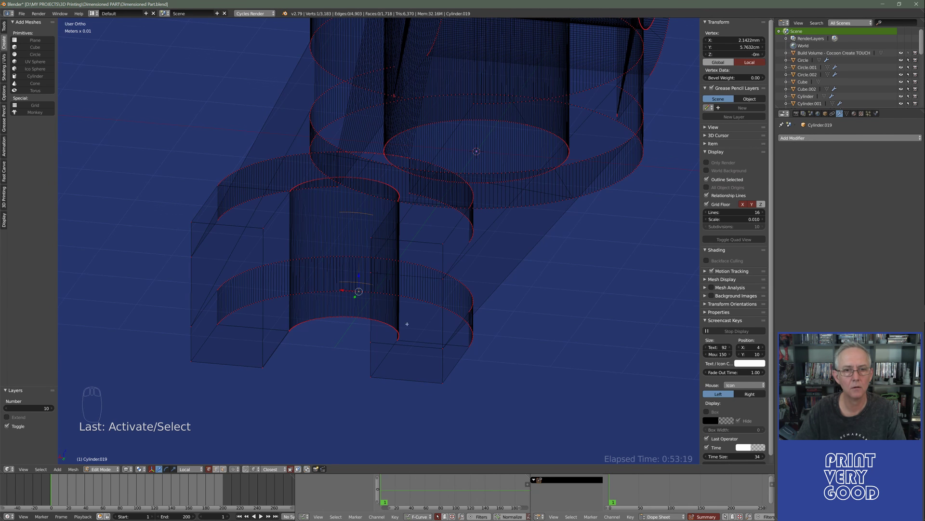
middle_drag(405, 320, 377, 297)
scroll(378, 297, up, 5)
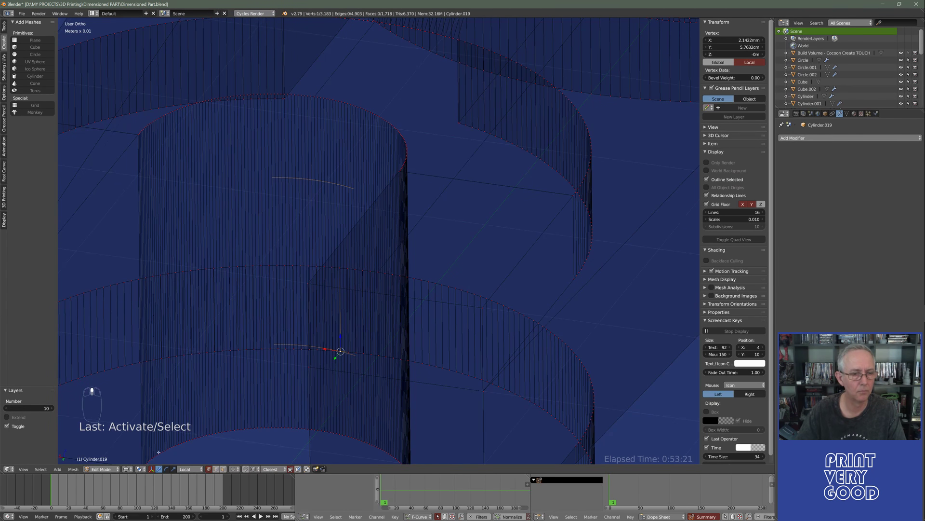
Try to select the upper remaining arc as an edge loop in edge select mode.
click(216, 469)
alt+right_click(331, 183)
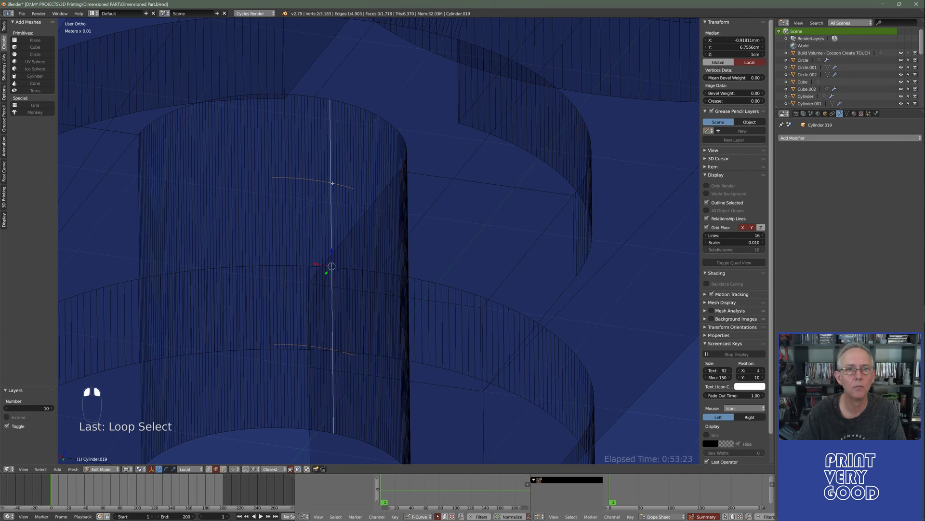
right_click(332, 184)
scroll(337, 241, down, 8)
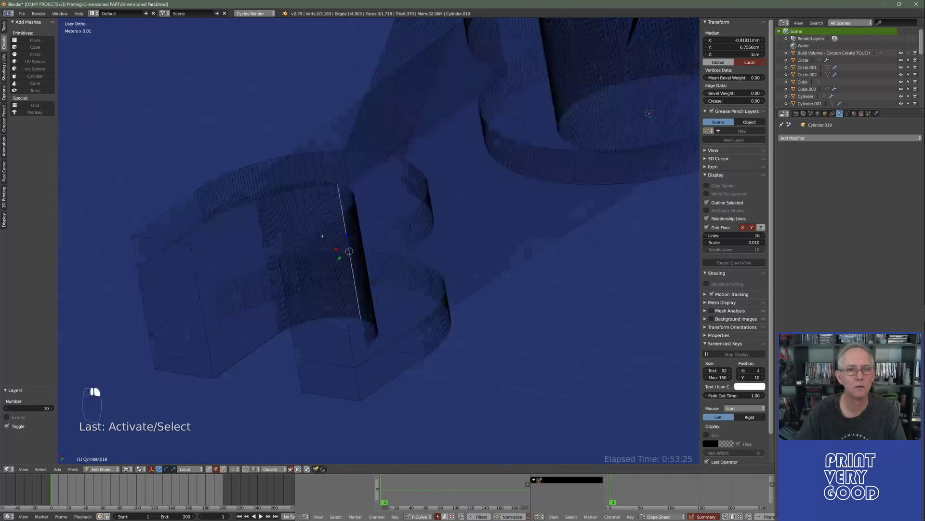
Examine the two remaining arcs on the slot wall in Object Mode and in face select mode.
key(Tab)
middle_drag(380, 251, 404, 263)
scroll(404, 263, up, 4)
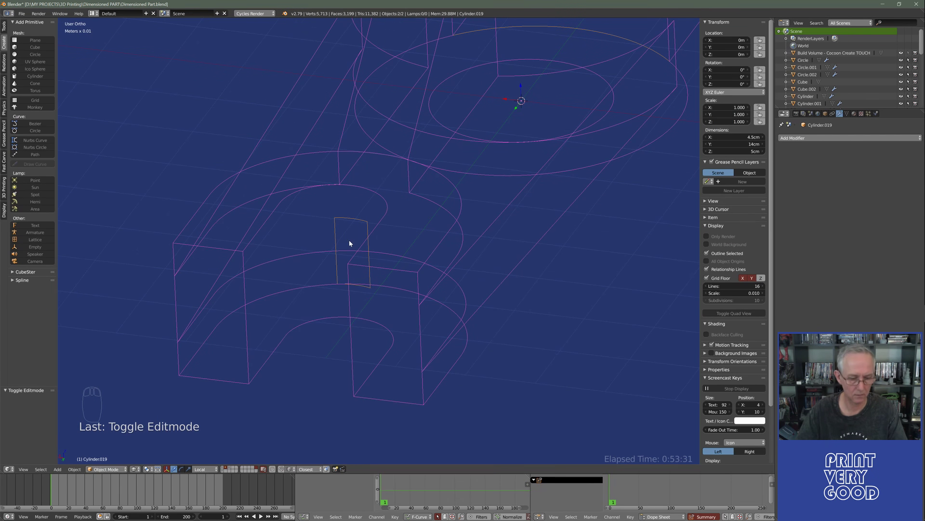
key(Tab)
click(311, 286)
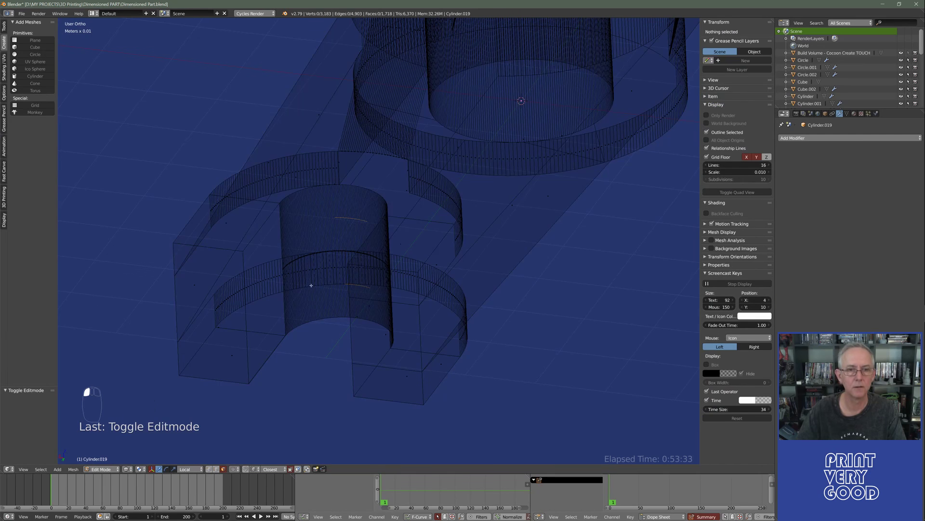
scroll(350, 234, up, 8)
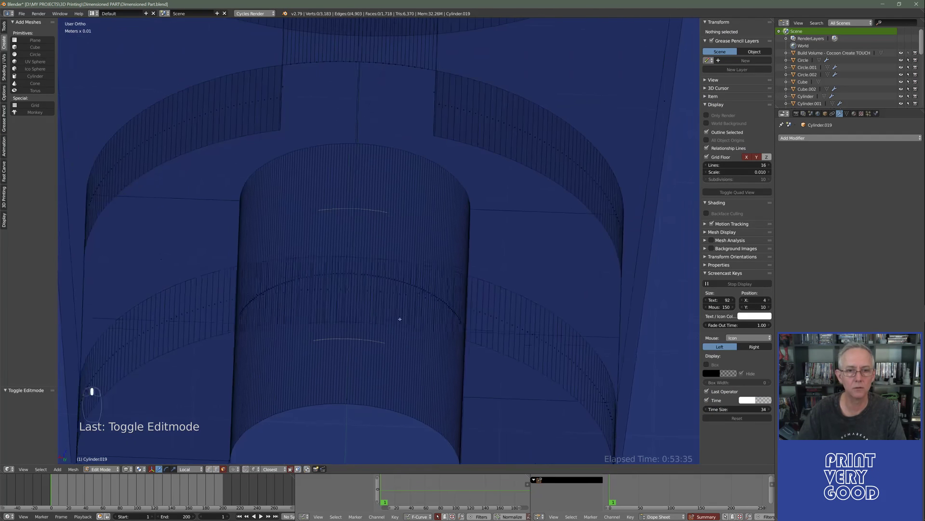
middle_drag(399, 288, 199, 285)
scroll(223, 255, up, 5)
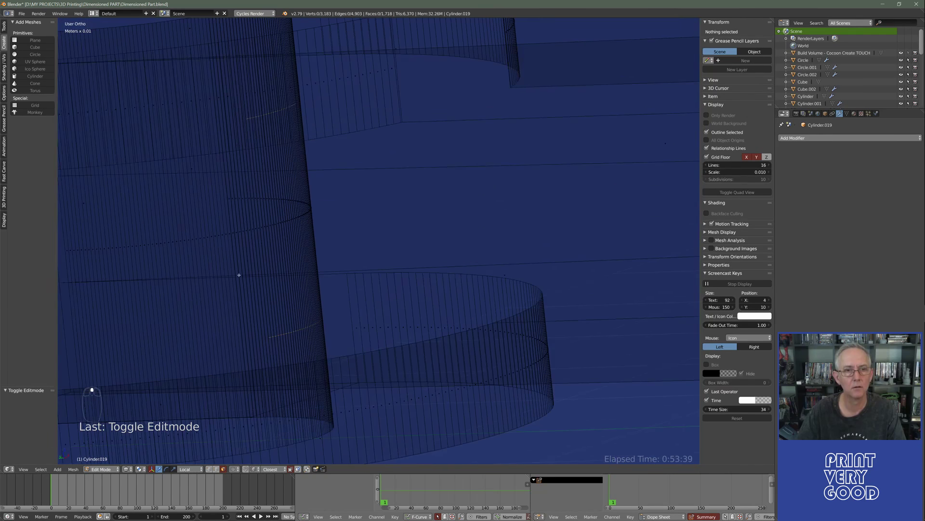
middle_drag(309, 285, 498, 299)
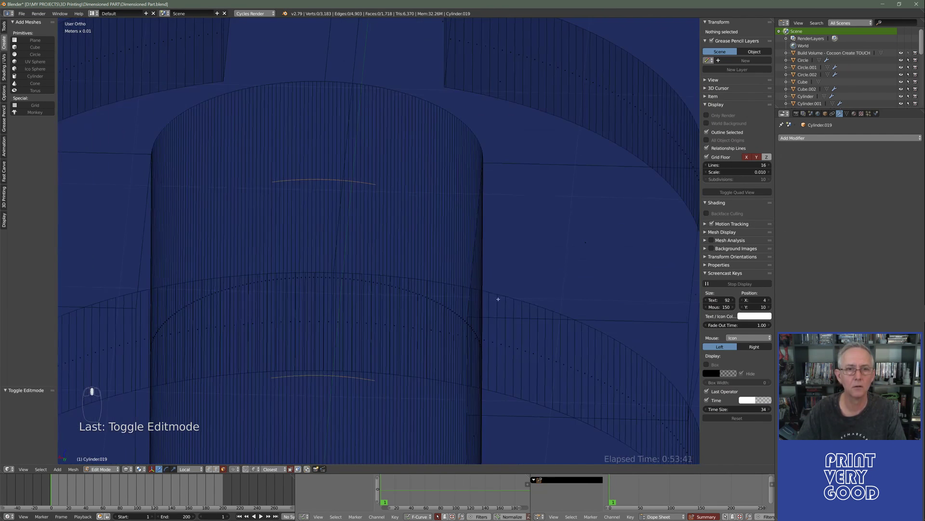
mouse_move(325, 210)
middle_down()
mouse_move(391, 254)
mouse_move(366, 292)
middle_up()
Select one narrow face of the slot wall, try moving it along its local Y axis, and undo the move.
key(z)
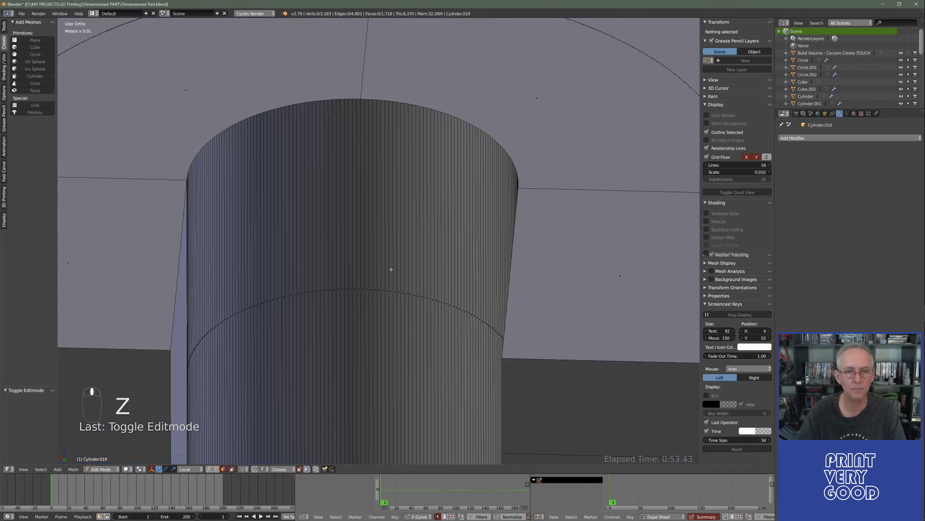
scroll(397, 250, up, 3)
click(352, 287)
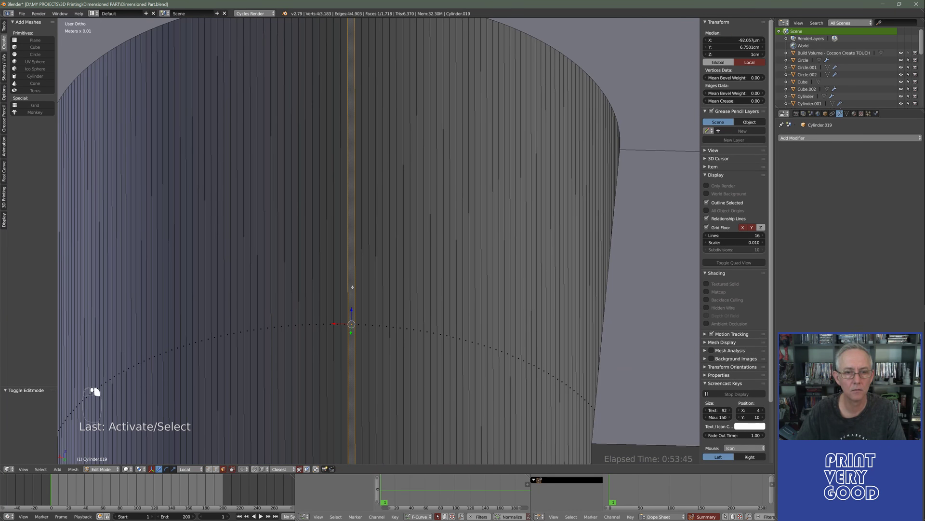
key(z)
middle_drag(340, 286, 357, 282)
key(g)
key(y)
key(y)
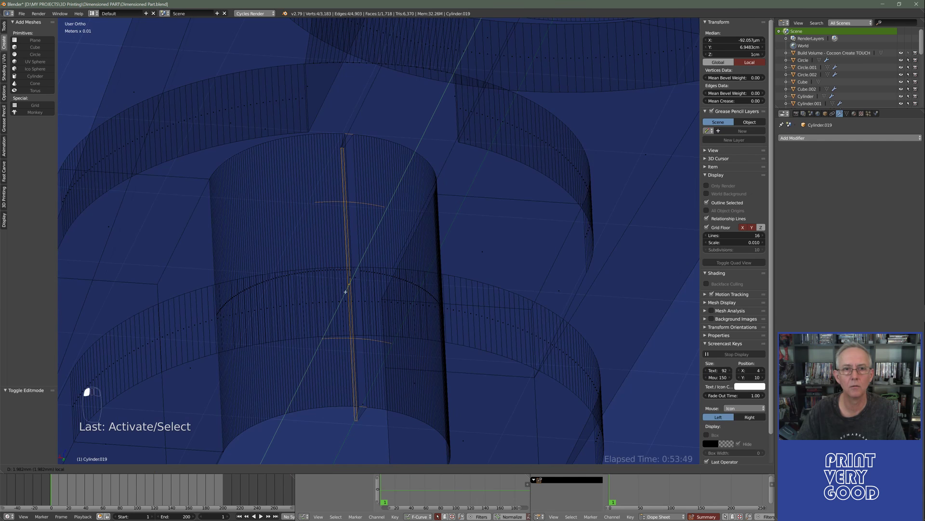
click(346, 291)
key(ctrl+z)
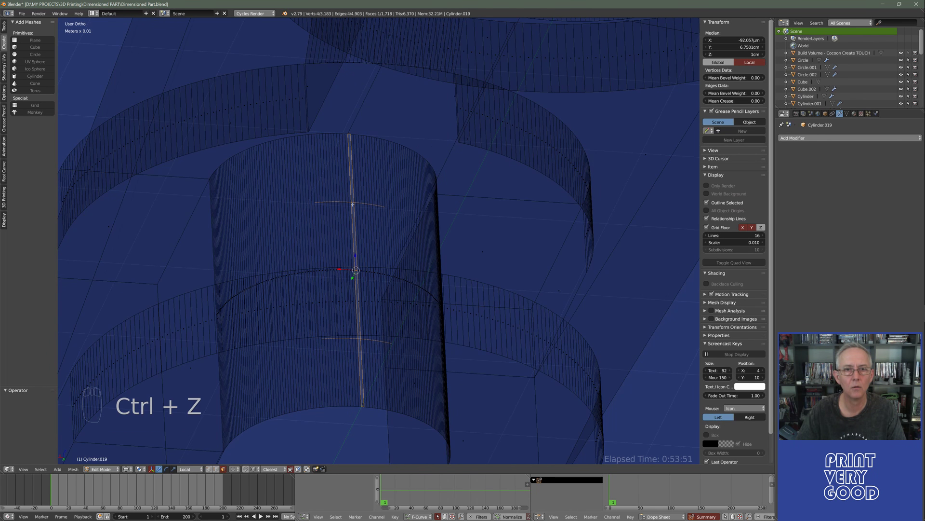
Try again to pick the upper arc in vertex select mode, and return to Object Mode.
right_click(352, 201)
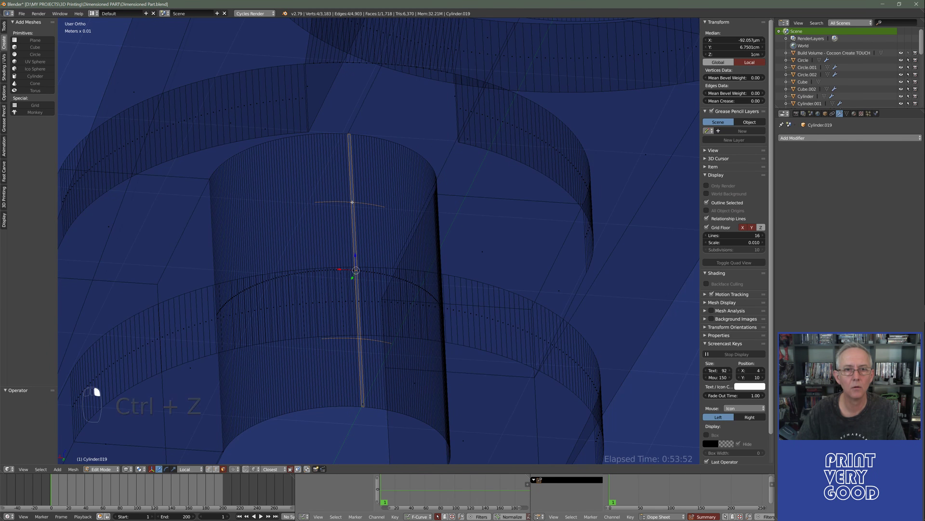
click(208, 469)
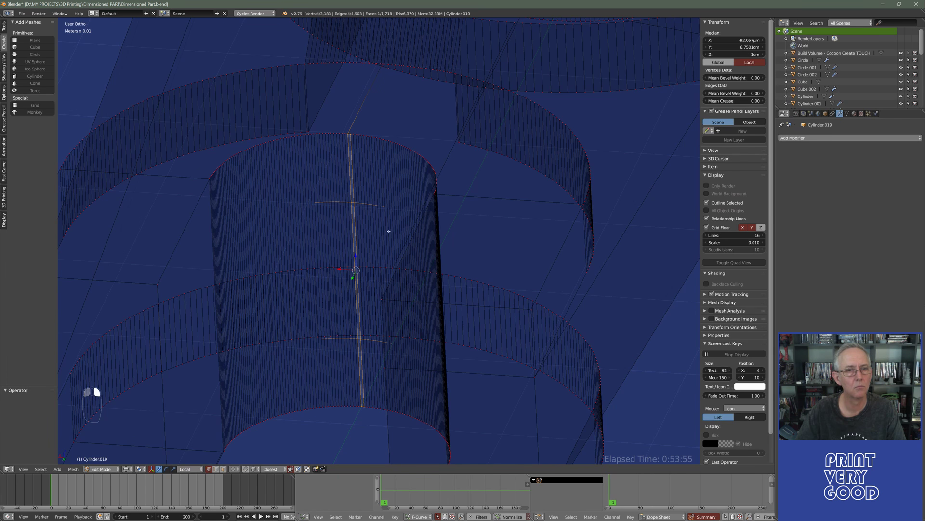
middle_drag(389, 231, 362, 256)
key(Tab)
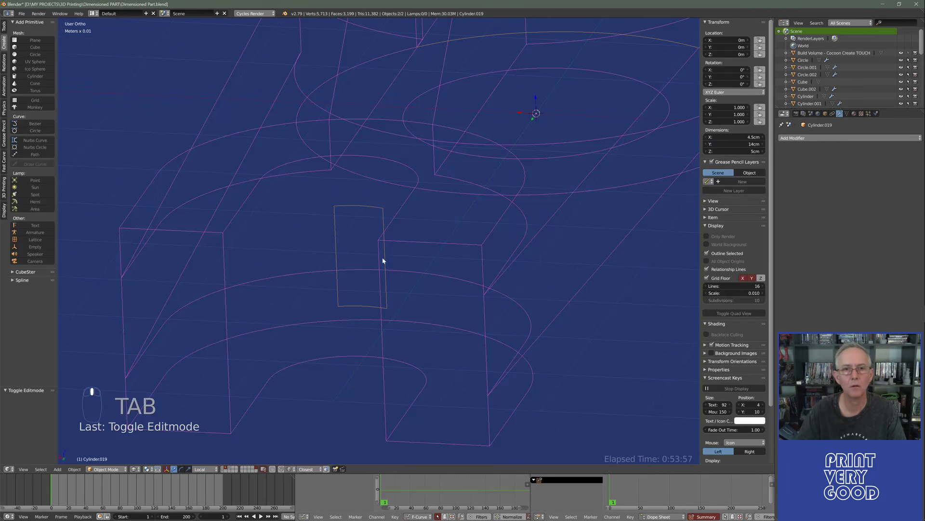
Select only one of the two overlapping bracket objects by its base outline and display the model in solid shading.
scroll(419, 252, down, 10)
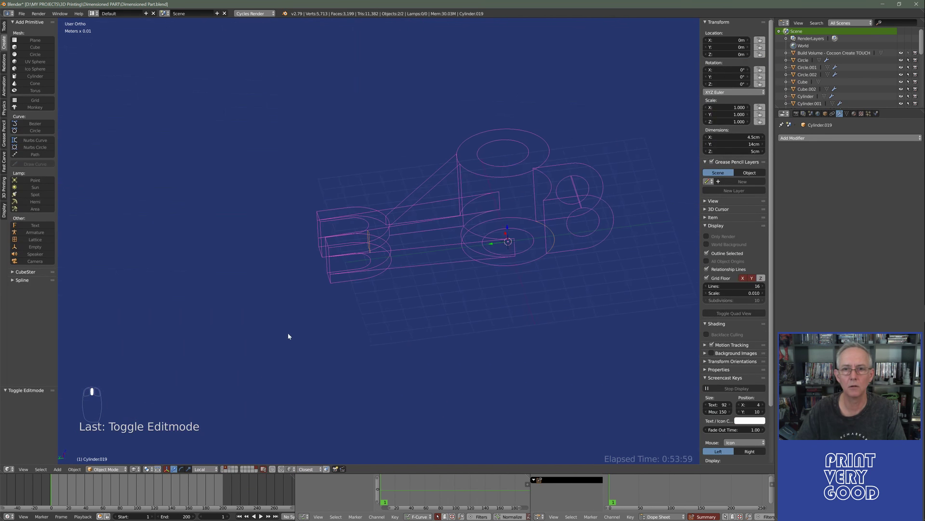
scroll(362, 310, up, 6)
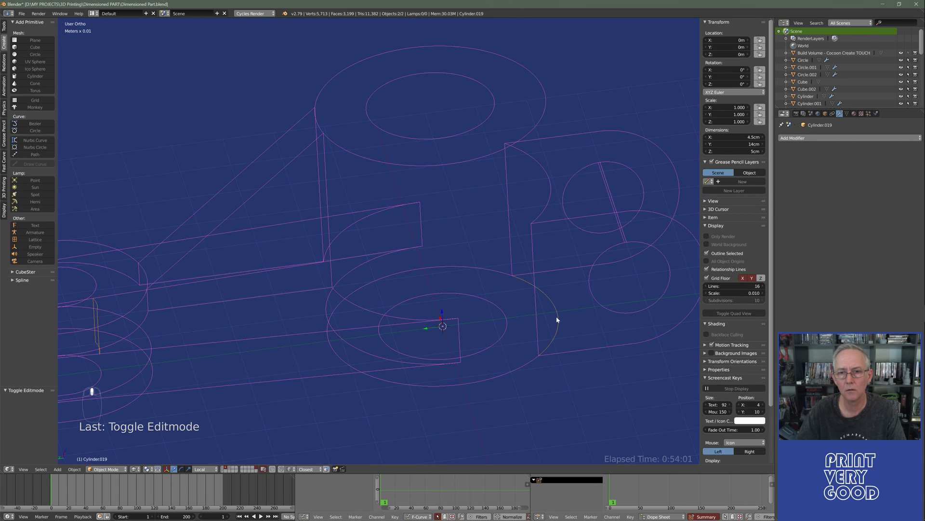
click(557, 319)
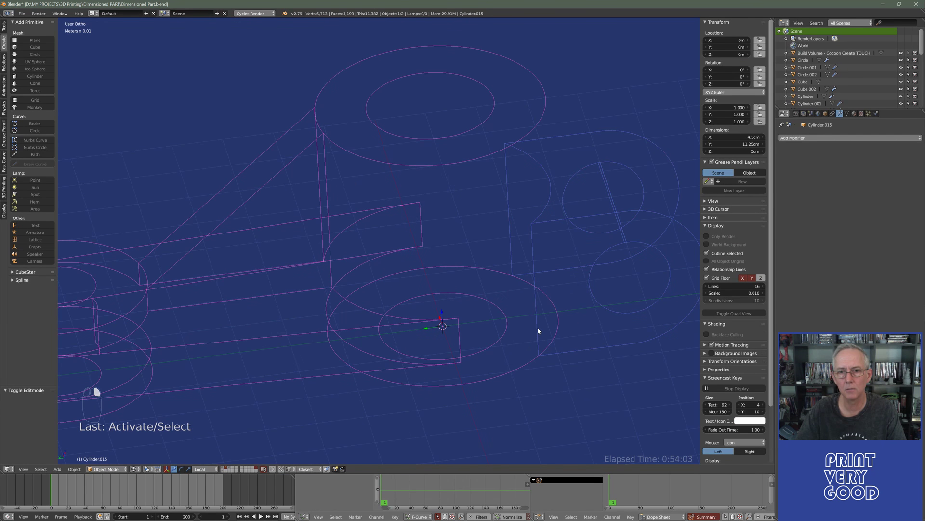
key(z)
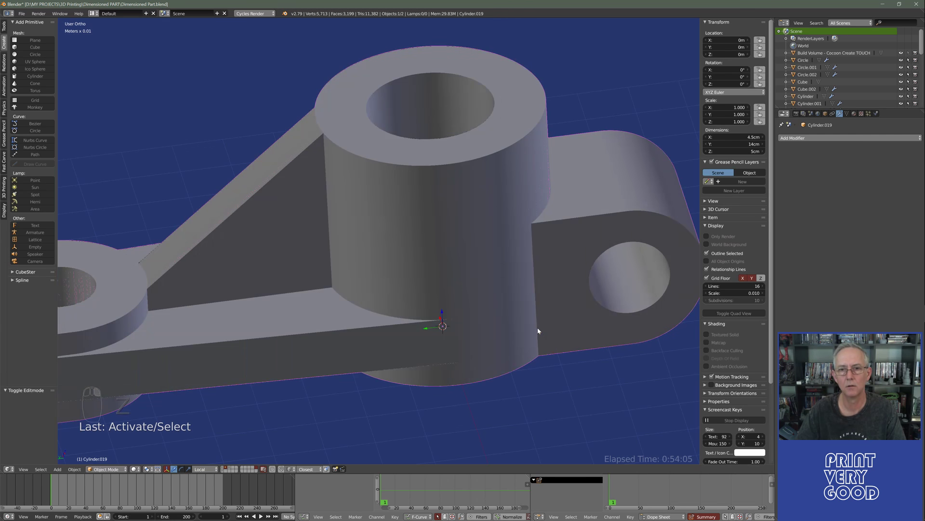
Delete the overlapping duplicate bracket object Cylinder.015, which lacks the rear lug.
key(z)
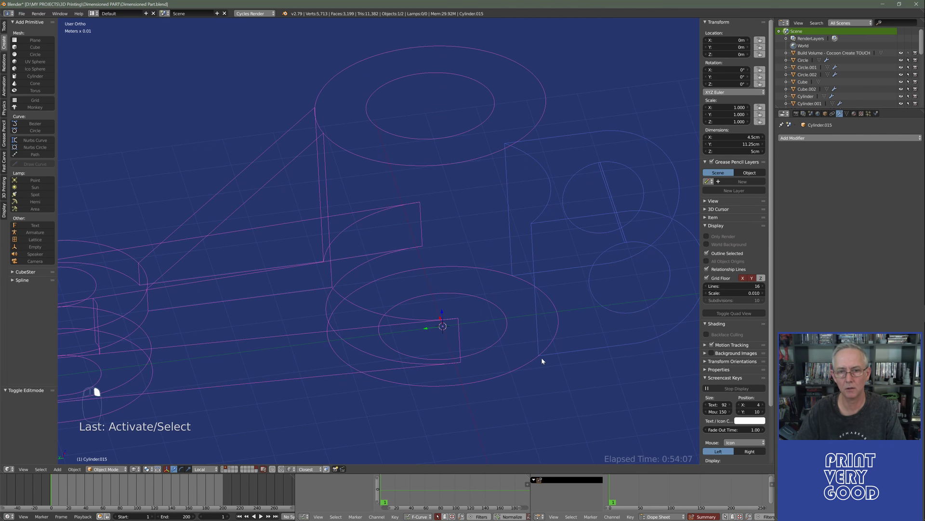
scroll(487, 325, down, 5)
scroll(288, 330, down, 1)
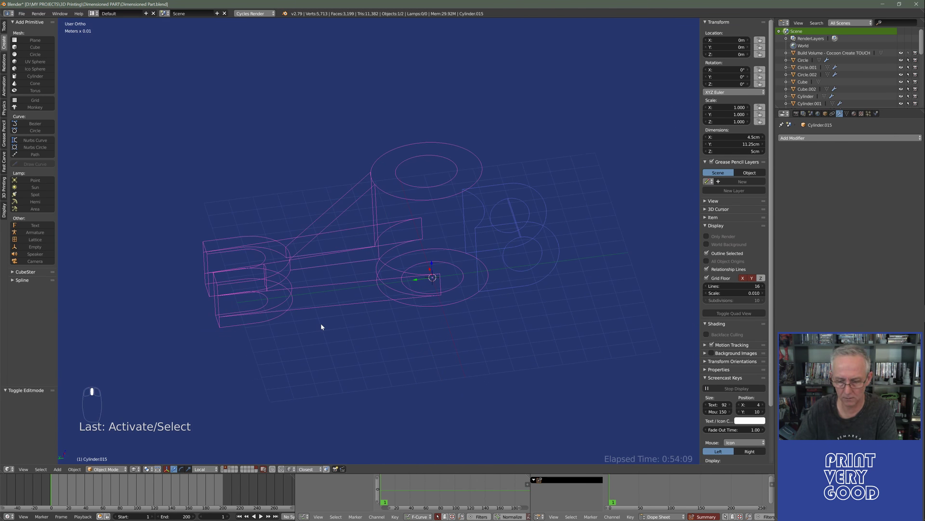
key(Delete)
click(322, 325)
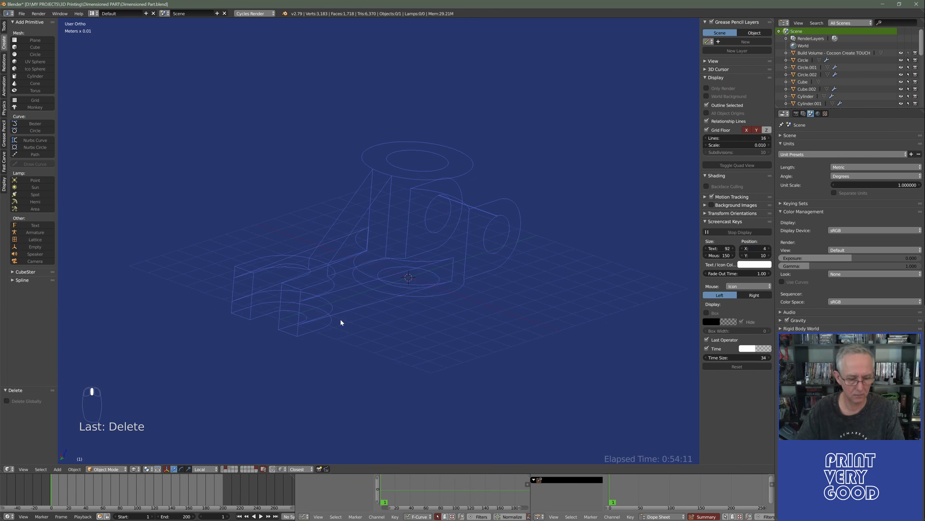
Examine the remaining bracket from several sides in solid and wireframe display, including its mesh in Edit Mode.
key(z)
mouse_move(341, 320)
middle_down()
mouse_move(376, 306)
mouse_move(329, 320)
mouse_move(336, 328)
middle_up()
right_click(423, 304)
key(Tab)
scroll(329, 320, up, 5)
key(a)
key(z)
key(Tab)
scroll(336, 329, down, 5)
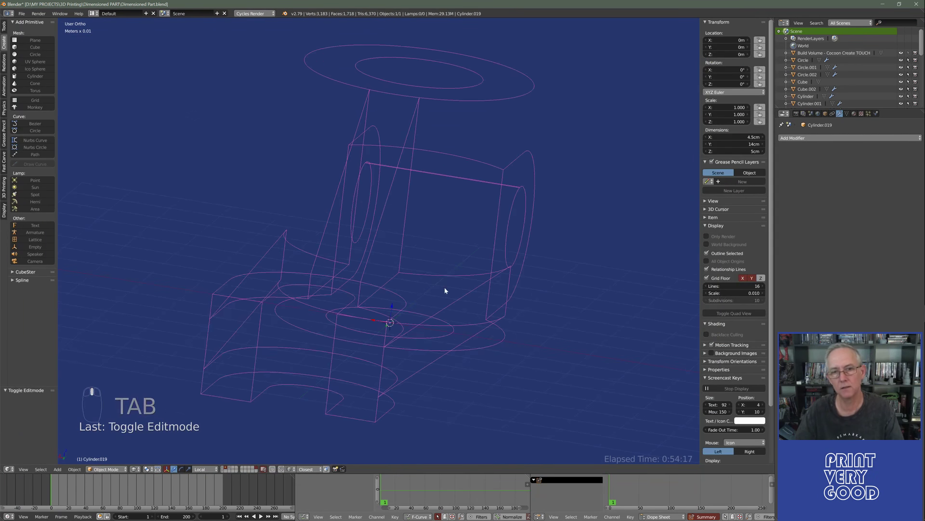
mouse_move(444, 289)
middle_down()
mouse_move(398, 285)
mouse_move(463, 234)
mouse_move(398, 212)
mouse_move(418, 327)
mouse_move(352, 312)
mouse_move(487, 368)
mouse_move(341, 325)
mouse_move(329, 233)
mouse_move(382, 252)
mouse_move(454, 330)
mouse_move(438, 372)
mouse_move(358, 175)
mouse_move(384, 182)
mouse_move(326, 271)
mouse_move(253, 329)
mouse_move(477, 326)
mouse_move(399, 340)
mouse_move(359, 309)
mouse_move(347, 314)
middle_up()
key(z)
scroll(329, 233, up, 3)
scroll(416, 324, down, 4)
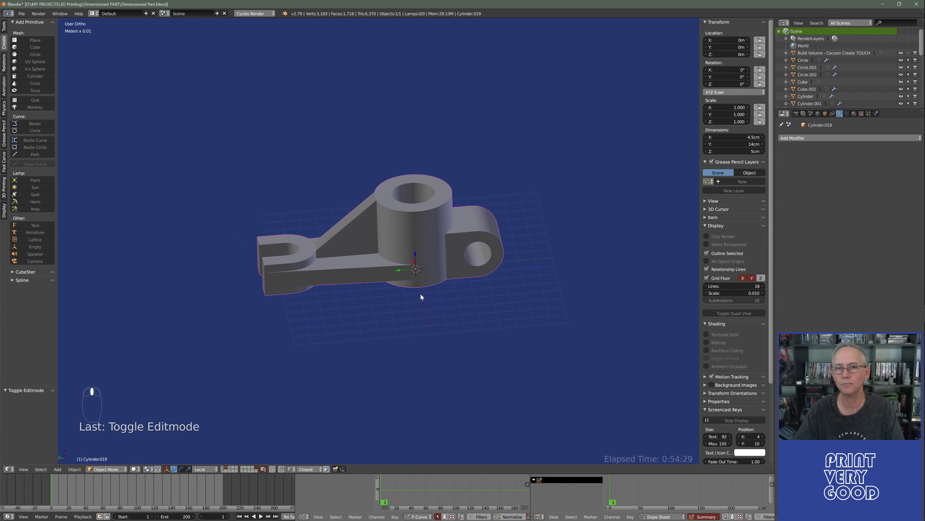
Switch to Photos to check the slit through the cylinder and lug on the reference drawing, and return to Blender.
middle_drag(421, 296, 477, 325)
key(alt+Tab)
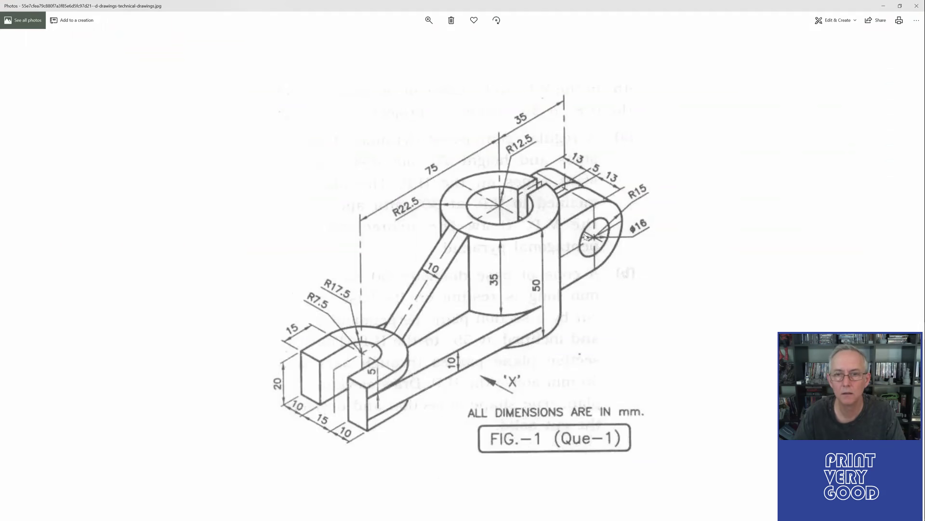
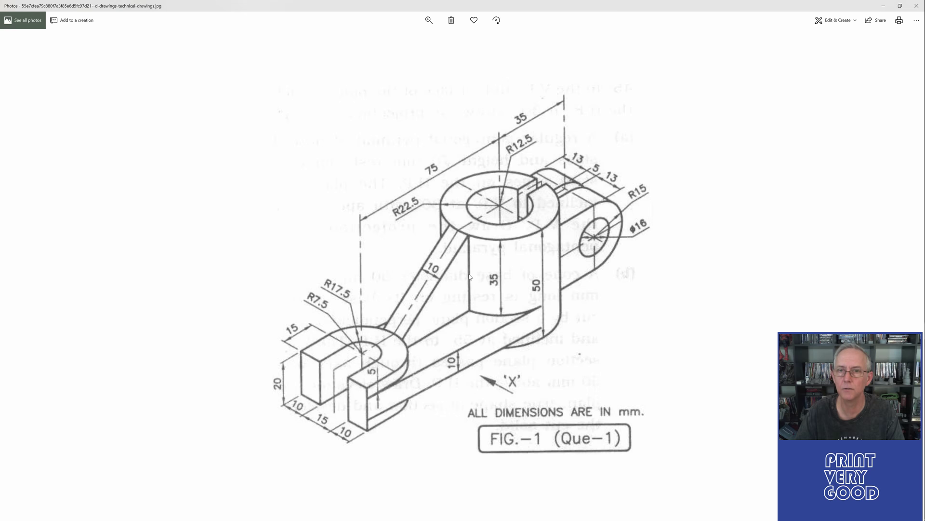
key(alt+Tab)
Save over Dimensioned Part.blend from the top view and apply the bracket's rotation and scale.
key(KP_7)
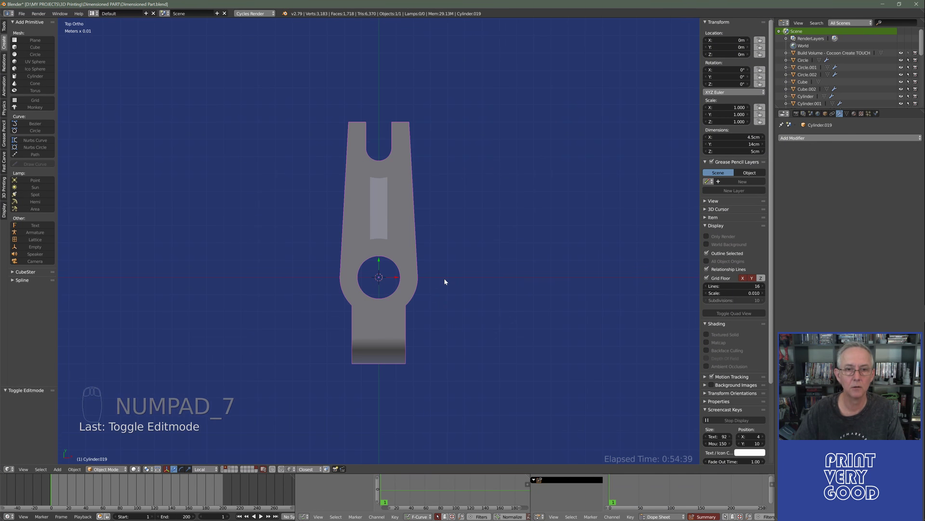
scroll(450, 239, down, 2)
key(ctrl+s)
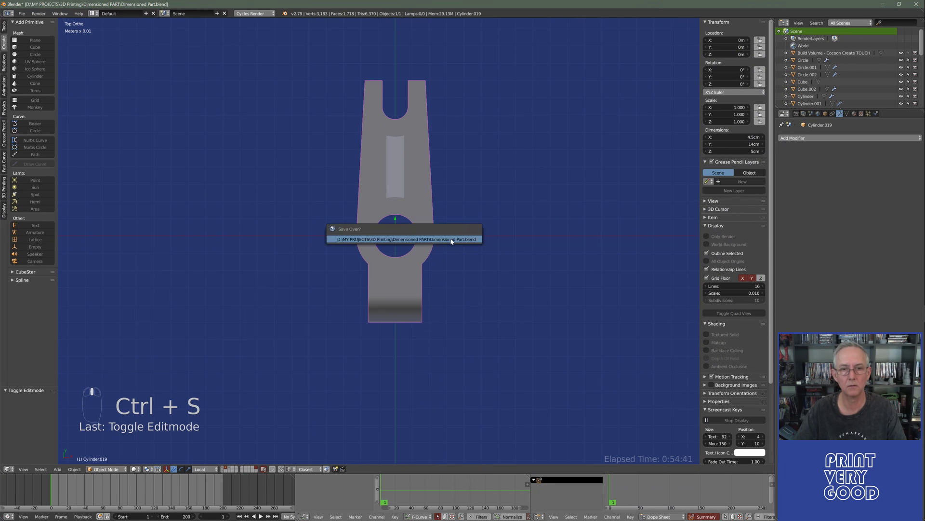
click(450, 238)
key(ctrl+a)
click(451, 240)
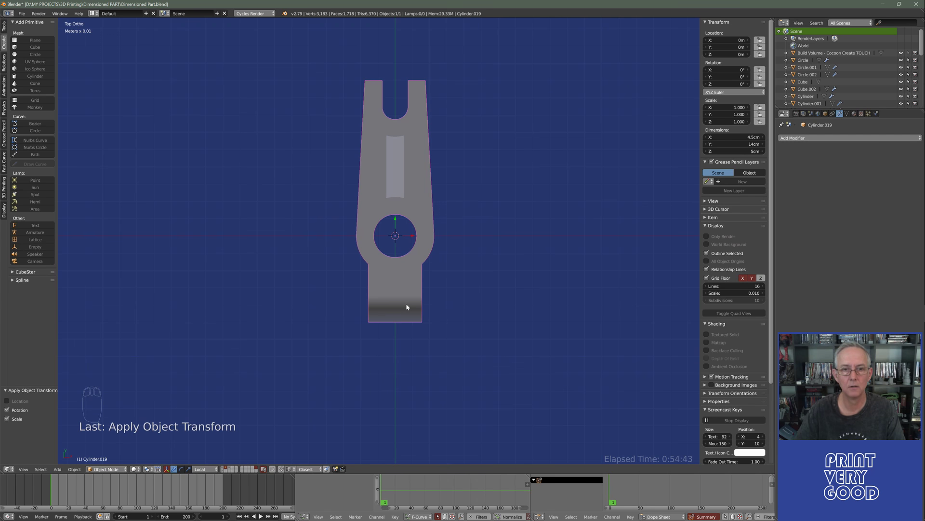
Add a cube at the bracket's origin and set its X dimension to 5 mm.
scroll(413, 293, down, 1)
key(shift+a)
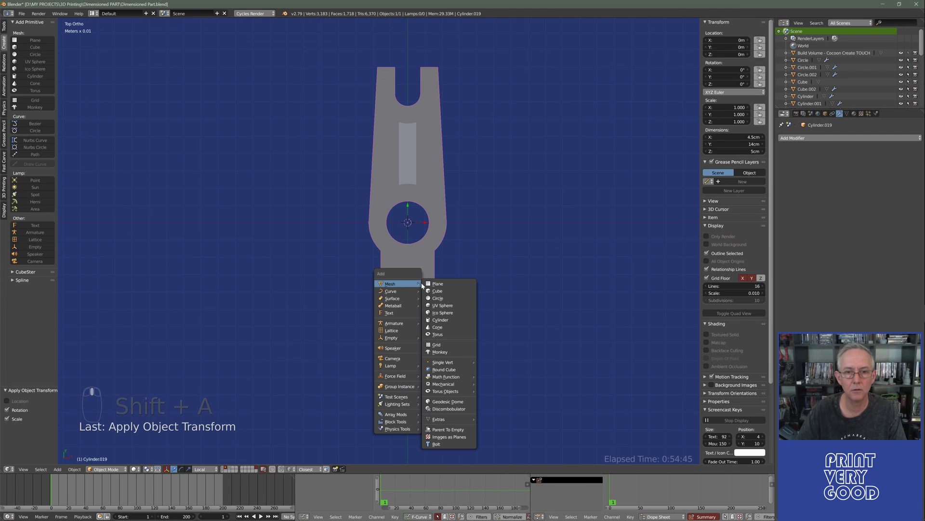
click(441, 289)
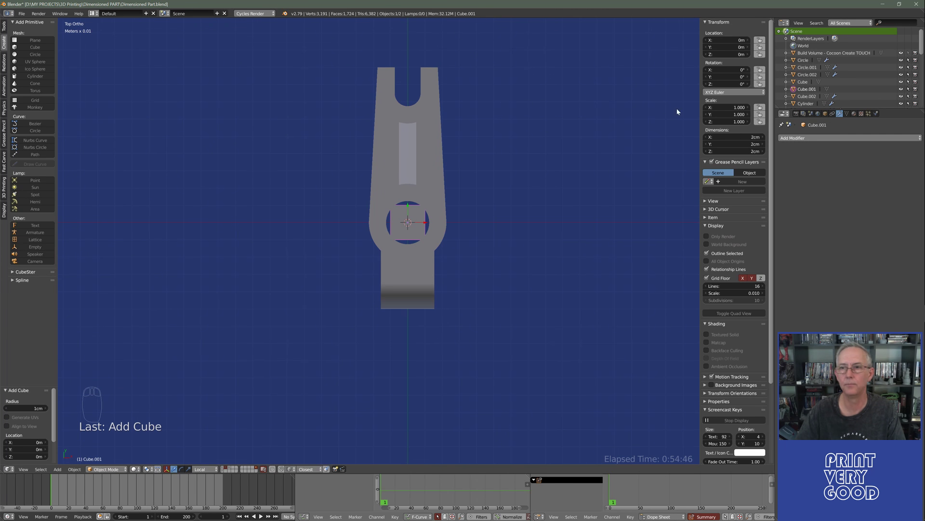
click(739, 136)
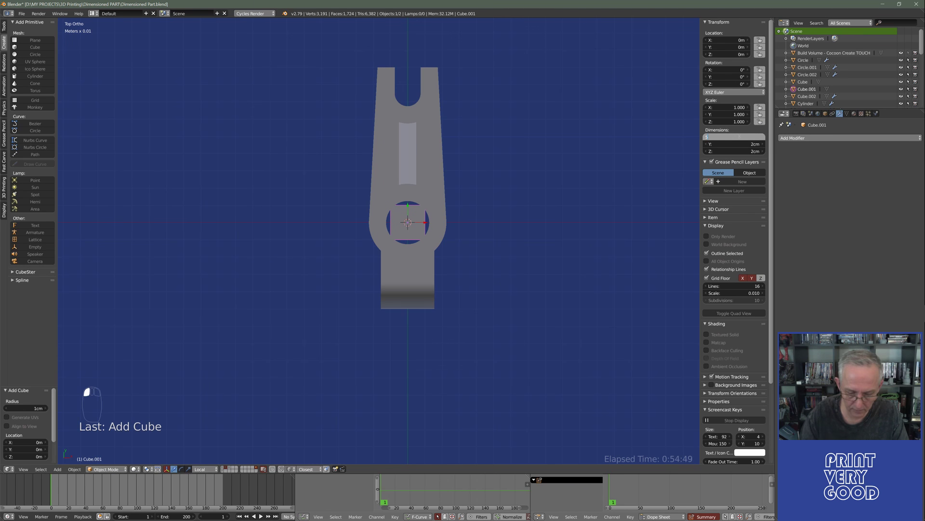
text(5mm)
key(Return)
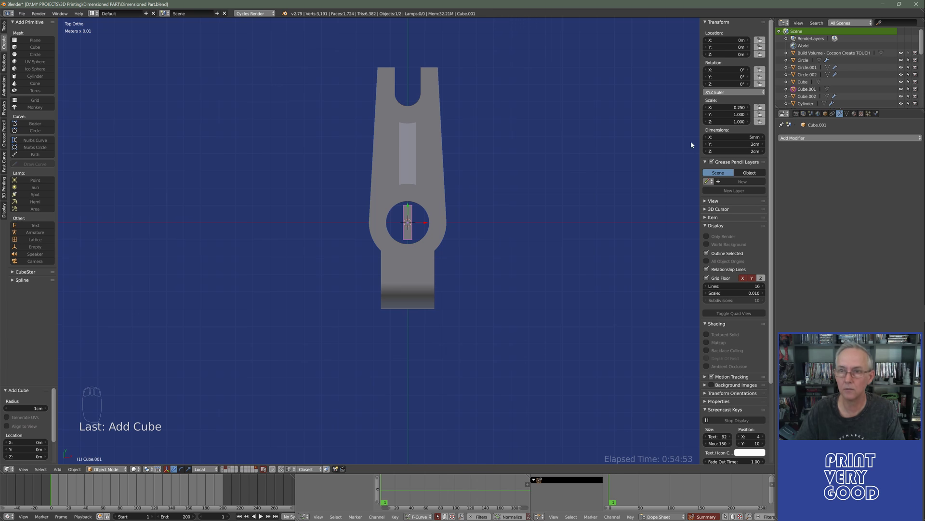
Stretch the cube along Y to about 6.08 cm and move it along Y to about -3.09 cm, across the lug.
key(s)
key(y)
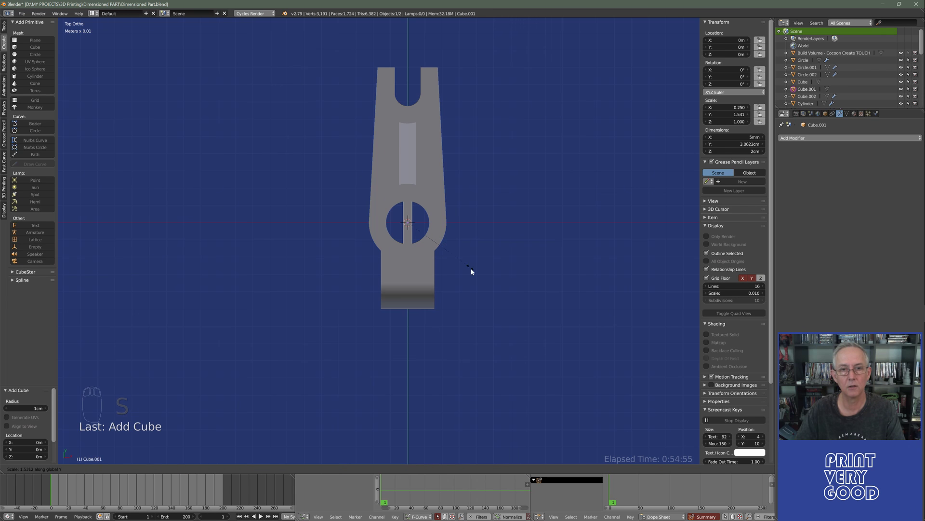
click(489, 349)
key(z)
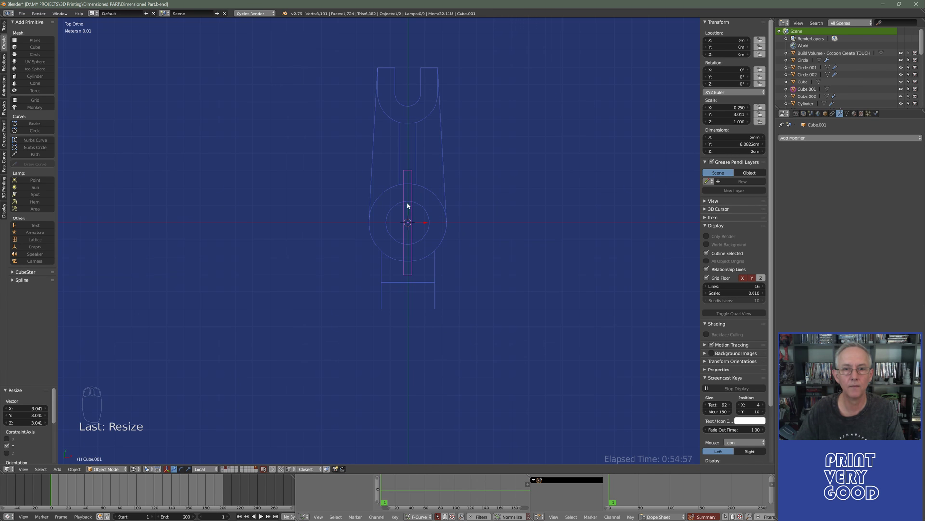
key(g)
key(y)
click(406, 263)
Scale the cutter cube along Z to about 4.6 cm and raise it to about 2.46 cm in Z.
middle_drag(448, 310, 508, 261)
key(s)
key(z)
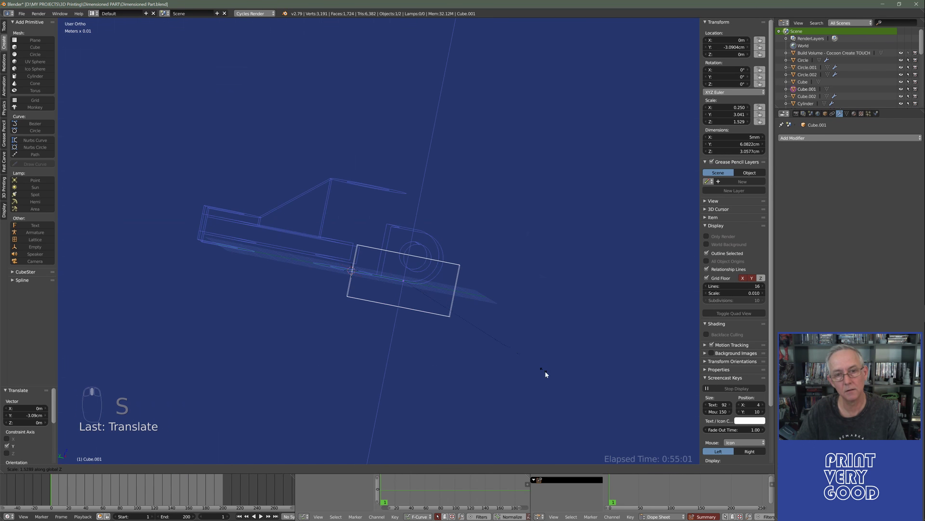
click(622, 395)
middle_drag(406, 265, 411, 220)
key(g)
key(z)
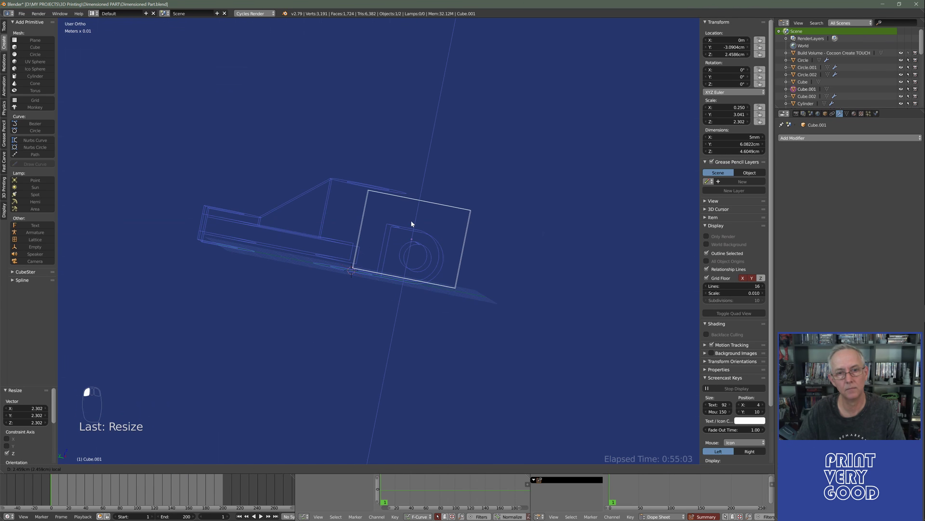
click(469, 275)
Stretch the cutter cube along Z to about 6.64 cm from the side view and apply its rotation and scale.
key(ctrl+KP_3)
key(s)
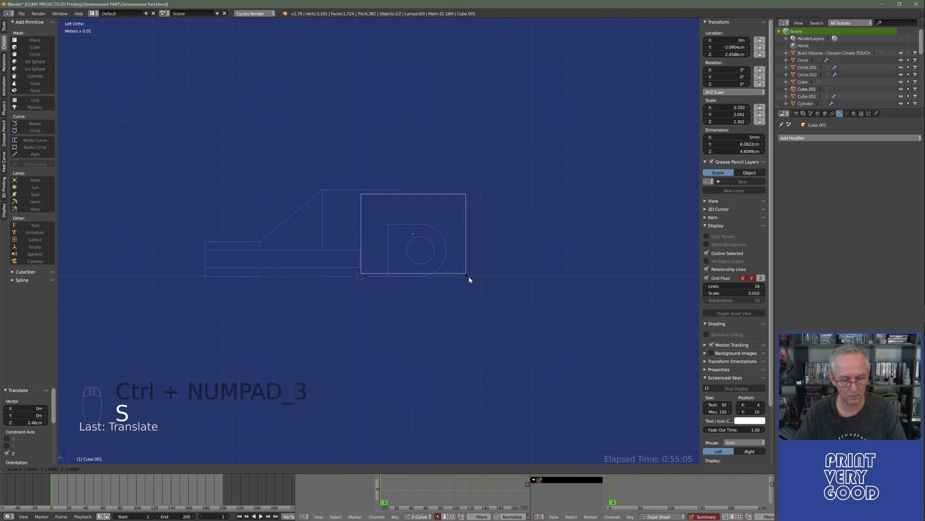
key(z)
click(491, 300)
mouse_move(453, 300)
middle_down()
mouse_move(325, 342)
mouse_move(369, 341)
mouse_move(506, 281)
mouse_move(368, 339)
mouse_move(473, 310)
middle_up()
key(z)
scroll(529, 176, up, 5)
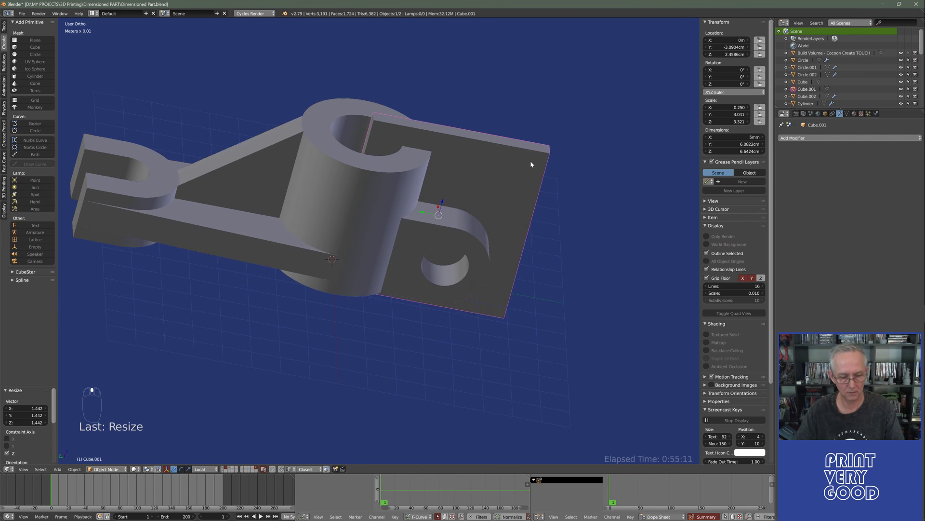
key(ctrl+a)
click(530, 160)
Add a Boolean modifier to the bracket, set to Difference with the Carve solver and the cutter cube Cube.001 as object.
middle_drag(448, 238, 434, 231)
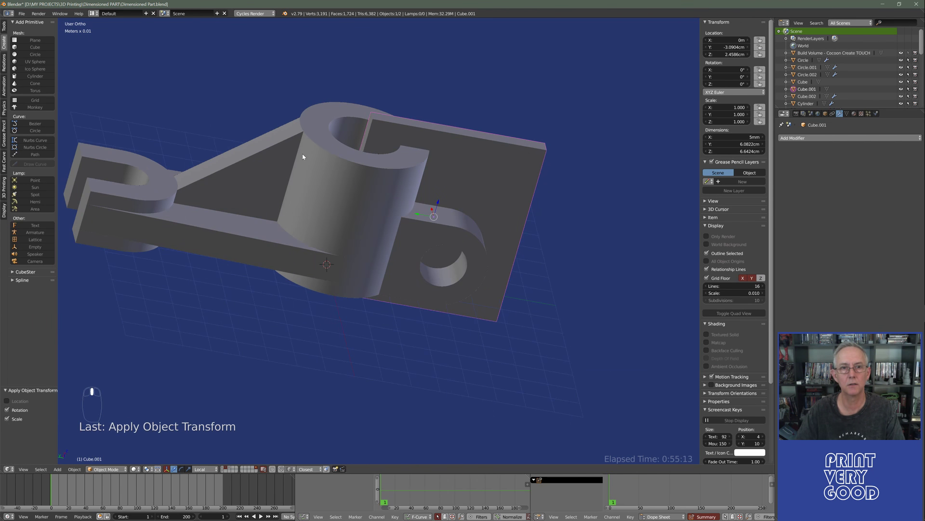
right_click(310, 156)
click(768, 138)
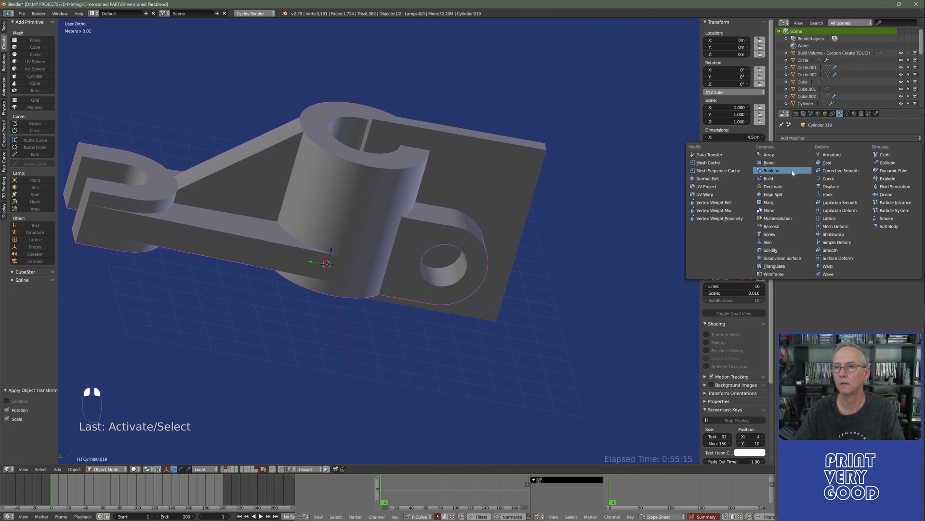
click(792, 172)
click(807, 177)
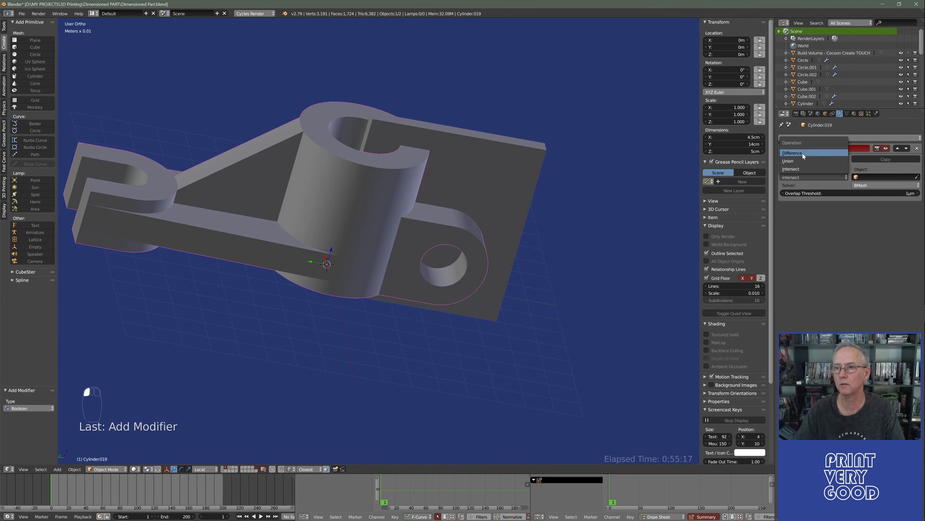
click(810, 153)
click(866, 185)
click(866, 169)
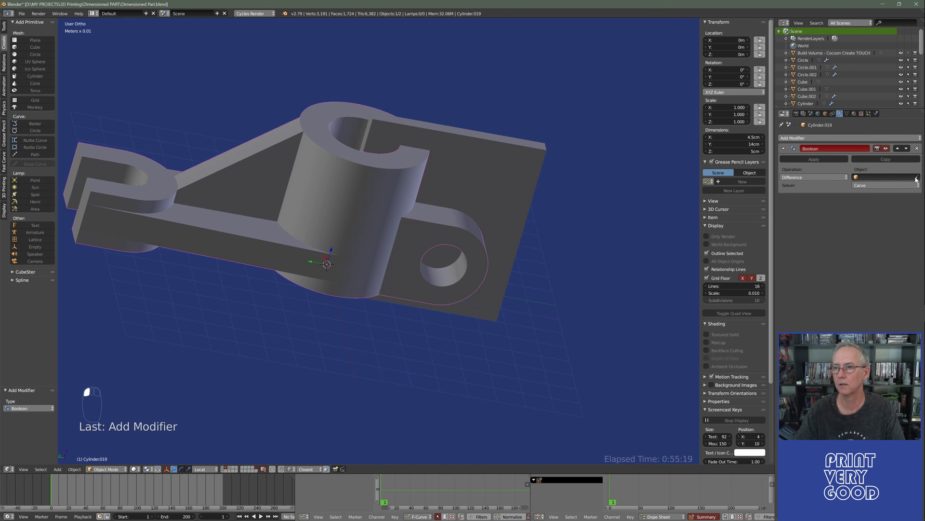
click(519, 167)
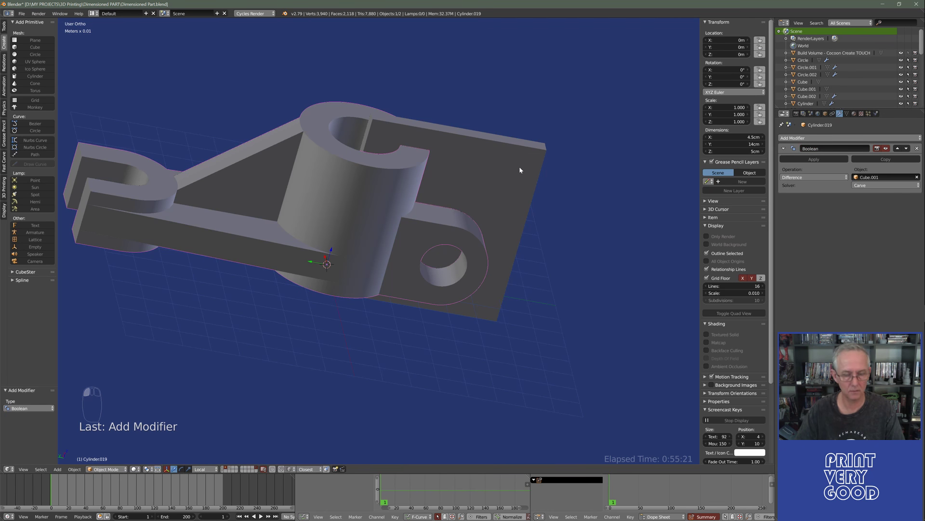
Apply the bracket's Boolean modifier and delete the cutter cube.
key(z)
middle_drag(475, 204, 335, 280)
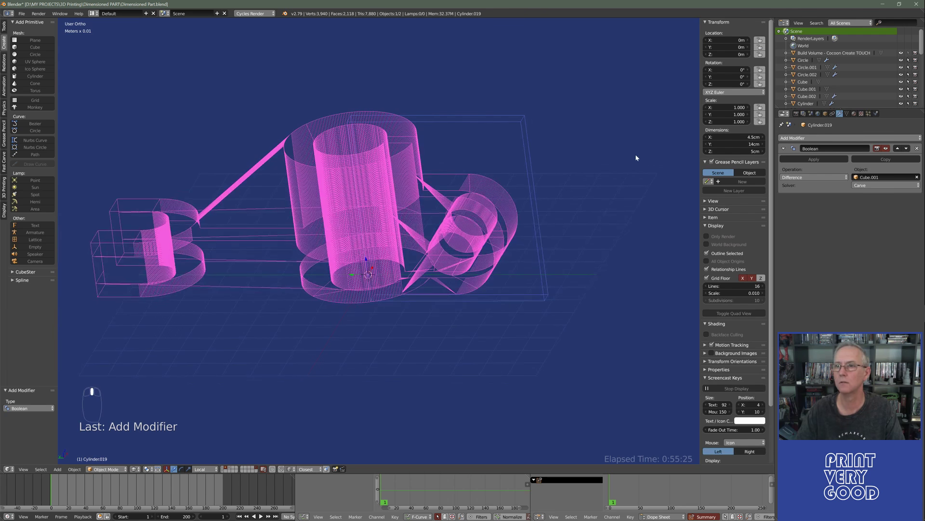
click(814, 159)
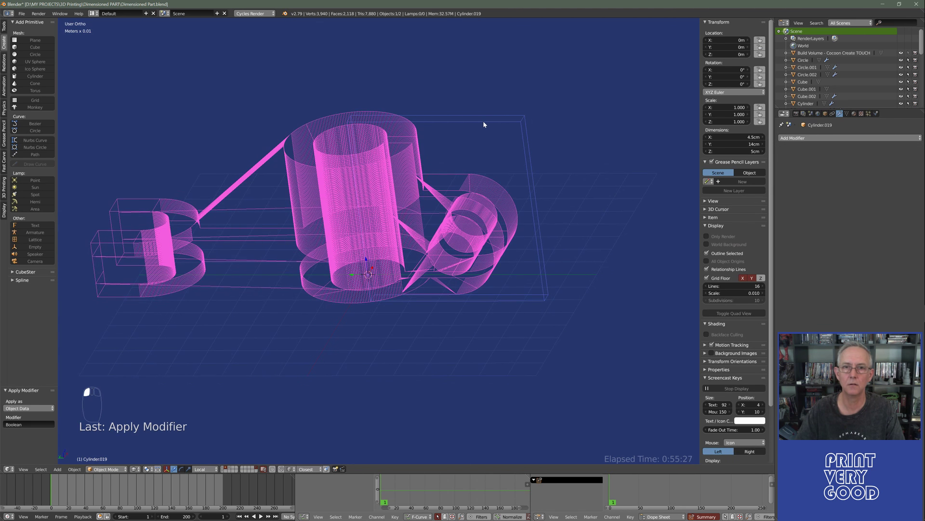
click(531, 184)
key(Delete)
key(z)
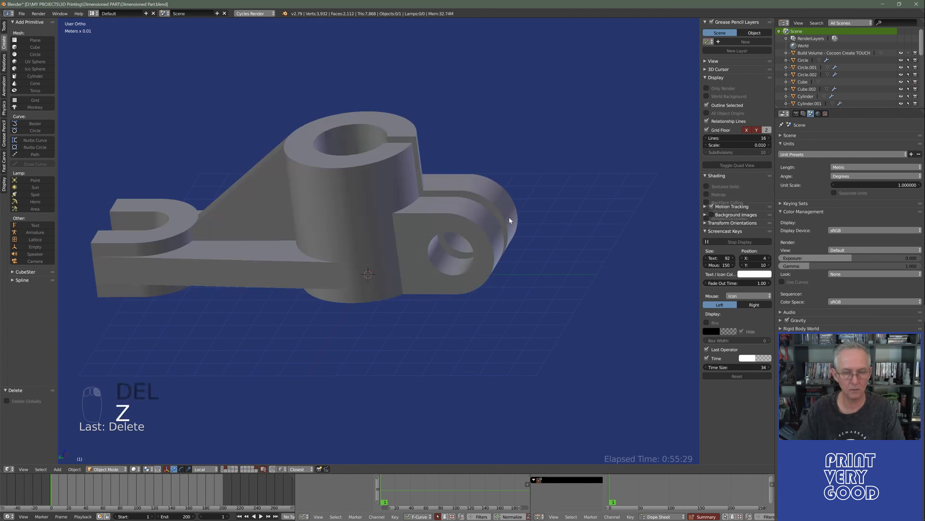
Compare the slit bracket with the reference drawing in Photos and inspect the model in perspective view.
scroll(347, 293, down, 4)
mouse_move(355, 277)
middle_down()
mouse_move(310, 314)
mouse_move(433, 322)
middle_up()
key(alt+Tab)
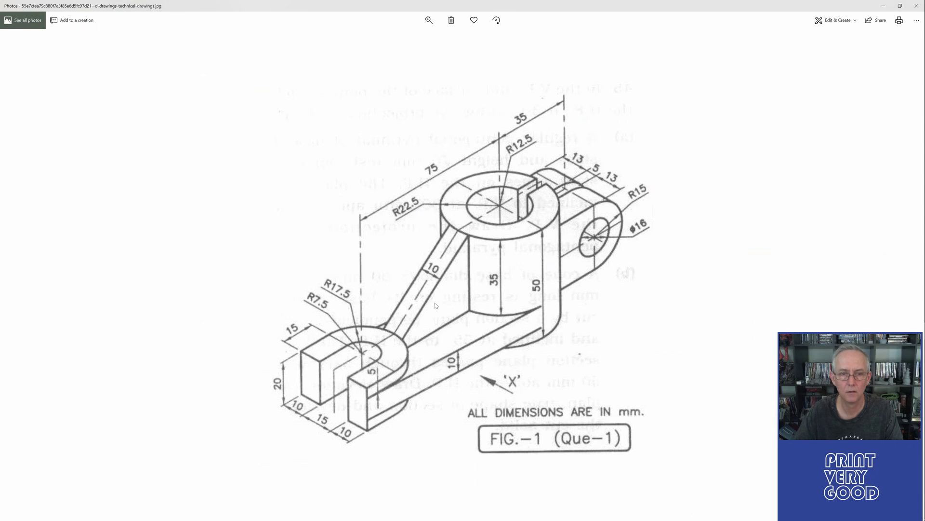
key(alt+Tab)
mouse_move(524, 314)
middle_down()
mouse_move(414, 256)
mouse_move(272, 289)
mouse_move(398, 316)
mouse_move(413, 280)
mouse_move(420, 324)
mouse_move(472, 270)
middle_up()
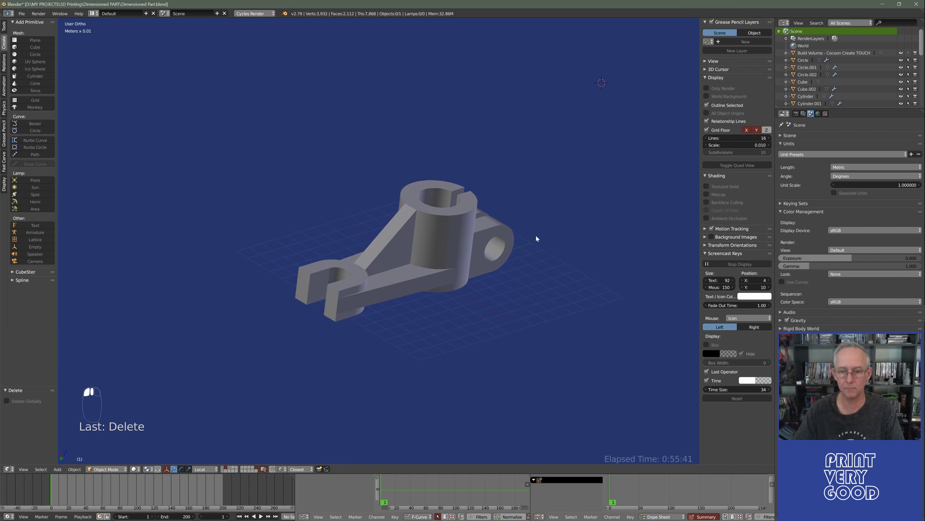
key(KP_5)
scroll(456, 222, up, 3)
middle_drag(456, 222, 450, 266)
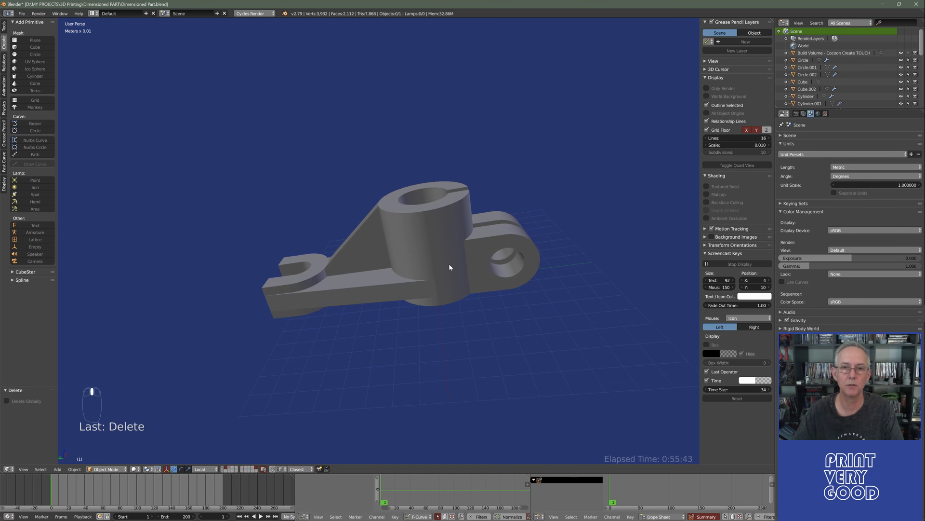
Select the finished bracket and apply its rotation and scale.
right_click(442, 246)
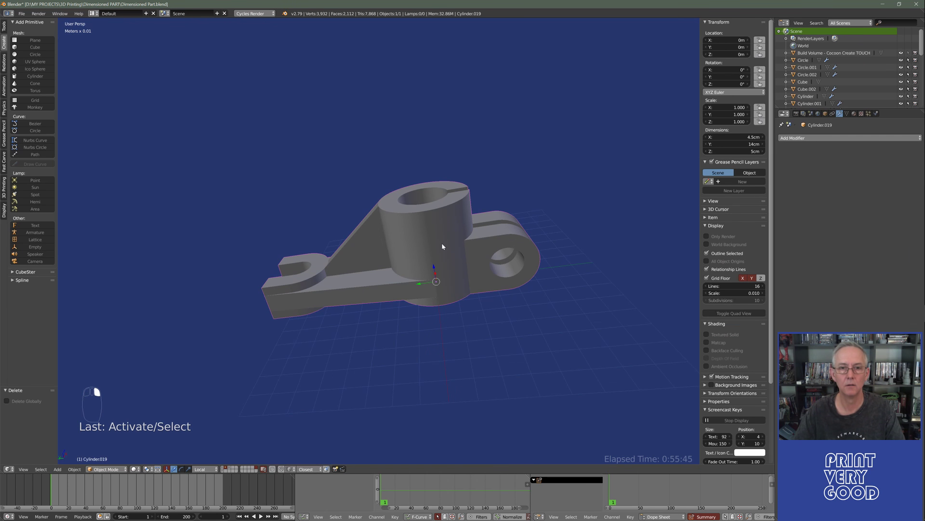
key(ctrl+a)
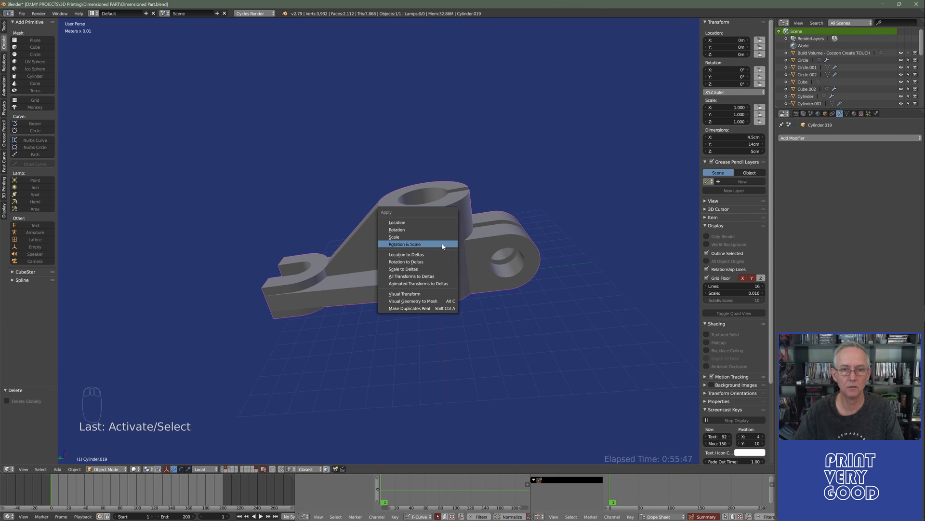
click(442, 246)
Select the bracket's whole mesh in Edit Mode and remove doubles.
key(Tab)
key(a)
key(a)
key(a)
key(a)
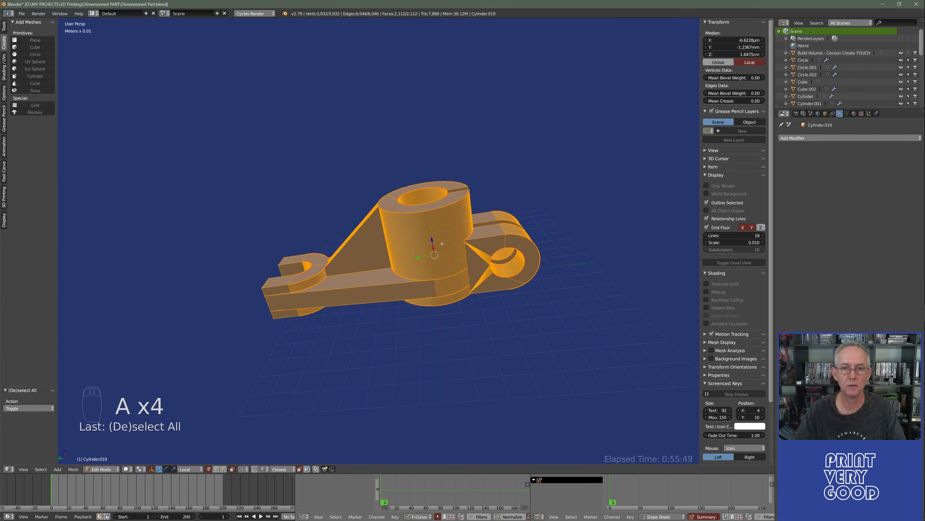
key(w)
click(299, 320)
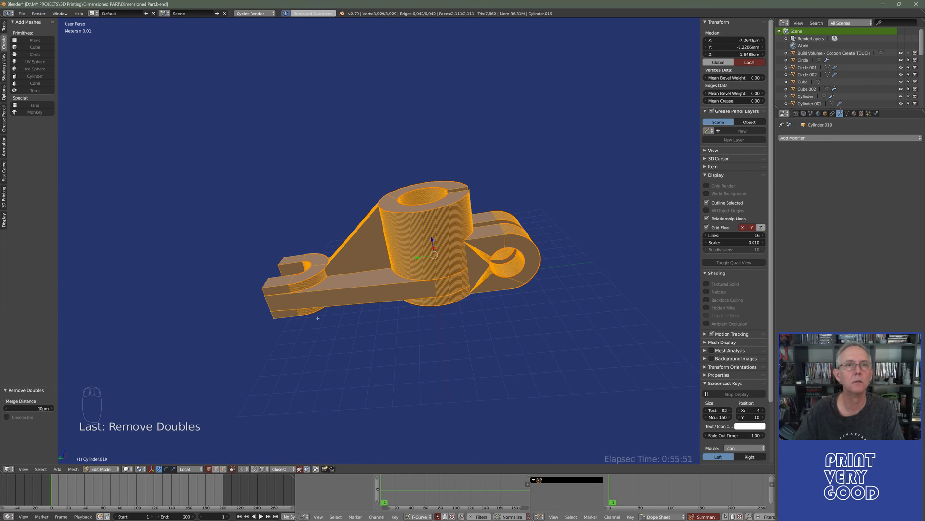
Return the cleaned-up bracket to Object Mode.
key(Tab)
scroll(433, 289, up, 3)
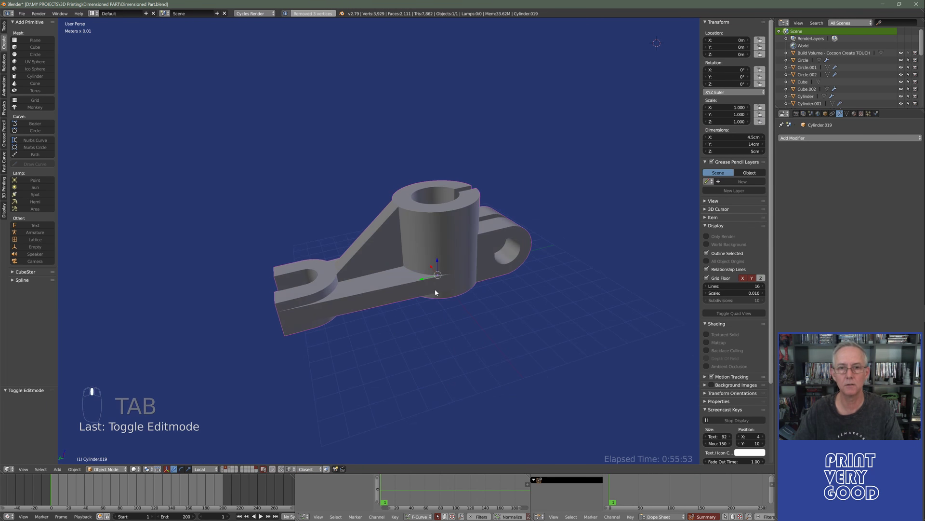
Try a Bevel modifier on the bracket and remove it again.
click(825, 139)
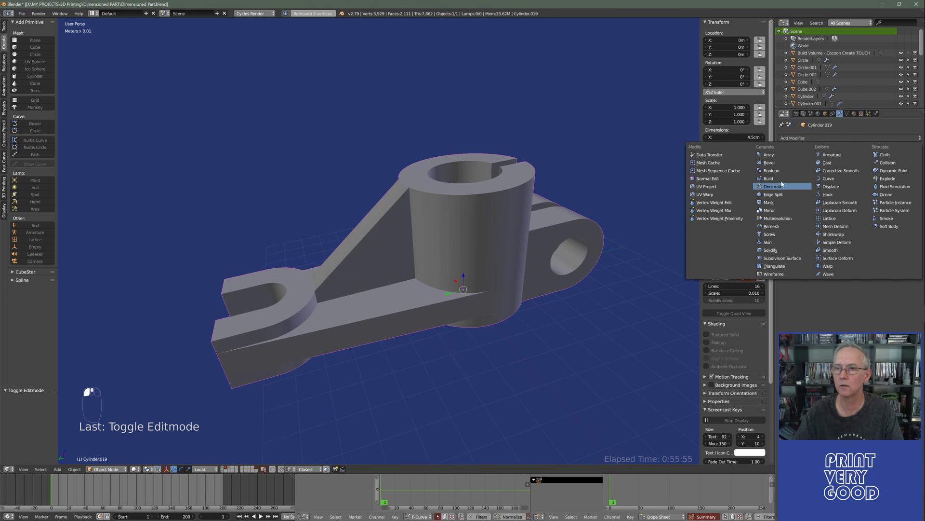
click(769, 162)
scroll(477, 247, up, 2)
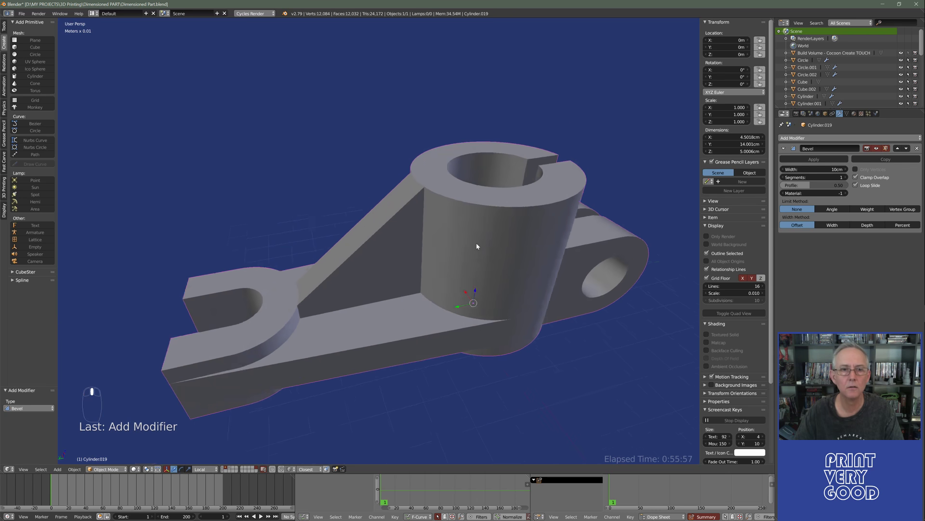
middle_drag(477, 246, 441, 227)
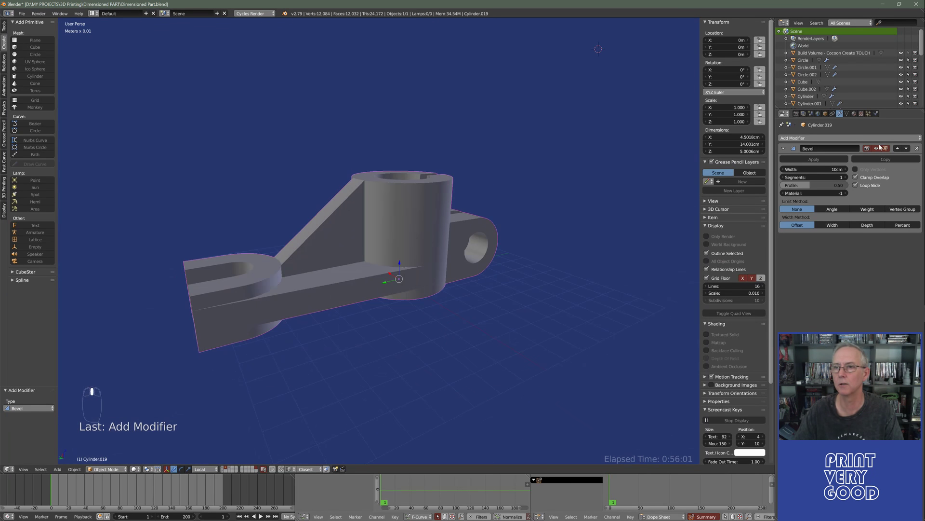
click(917, 149)
Check the finished bracket against the reference drawing in Photos and view it from the opposite side.
mouse_move(316, 261)
middle_down()
mouse_move(343, 181)
mouse_move(335, 235)
mouse_move(372, 136)
mouse_move(351, 198)
middle_up()
key(alt+Tab)
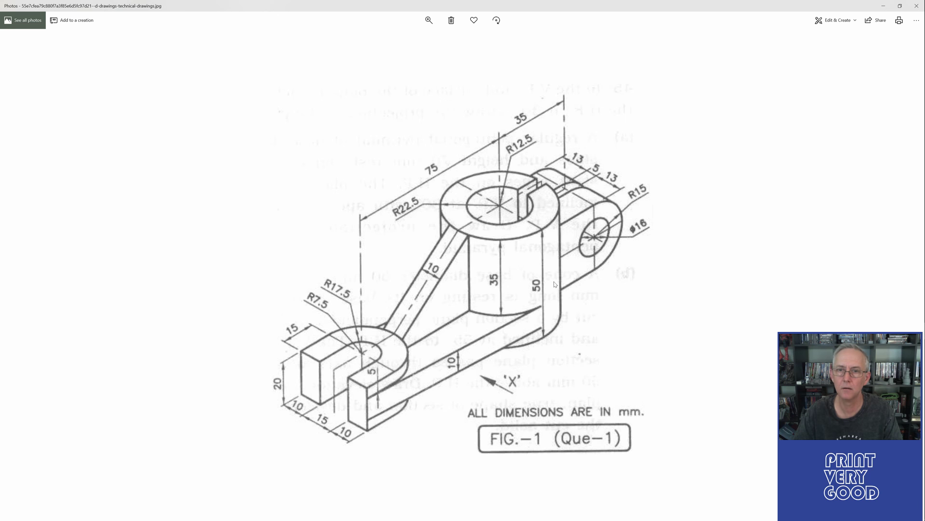
key(alt+Tab)
mouse_move(580, 272)
middle_down()
mouse_move(502, 314)
mouse_move(372, 331)
mouse_move(376, 210)
mouse_move(306, 190)
mouse_move(391, 317)
mouse_move(347, 294)
mouse_move(440, 330)
mouse_move(337, 296)
mouse_move(320, 306)
middle_up()
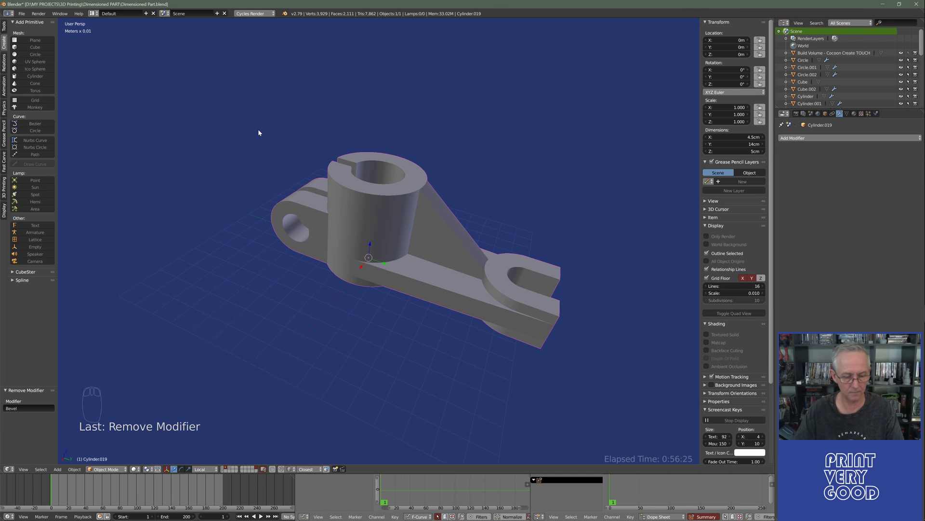
Save the project and export the bracket as Dimensioned Part.stl with Selection Only and Scene Unit enabled.
key(ctrl+s)
click(21, 14)
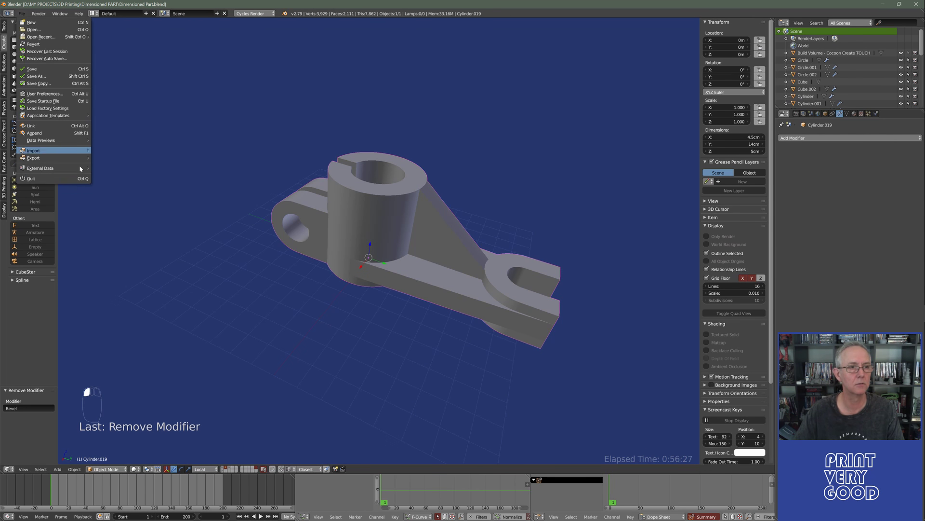
mouse_move(54, 160)
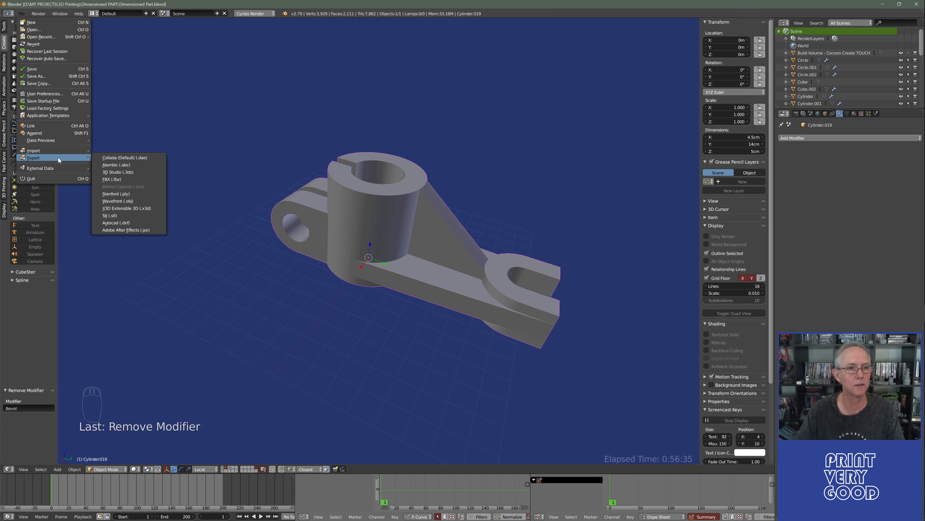
click(112, 215)
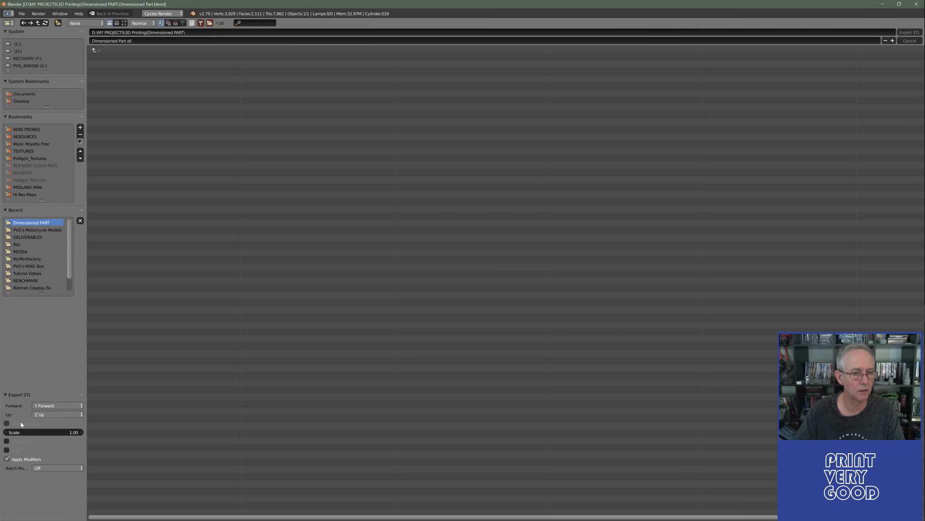
click(29, 443)
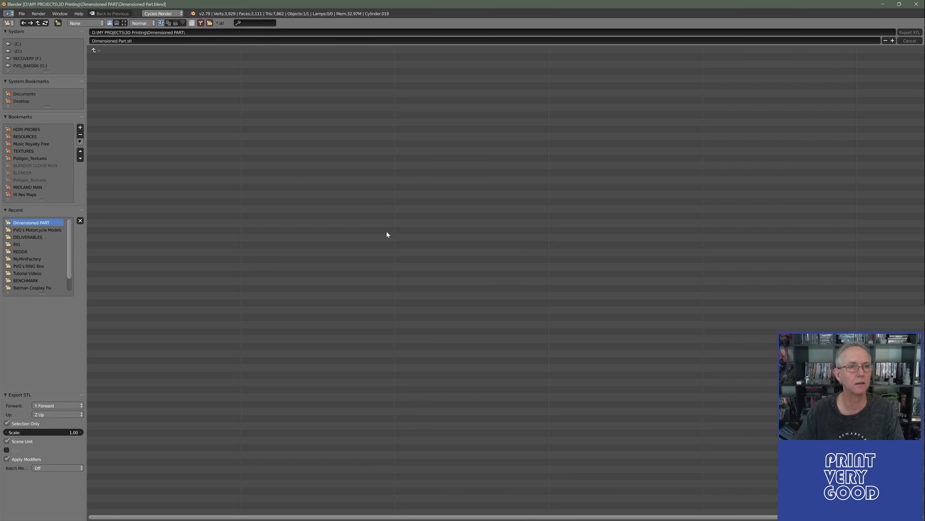
click(911, 33)
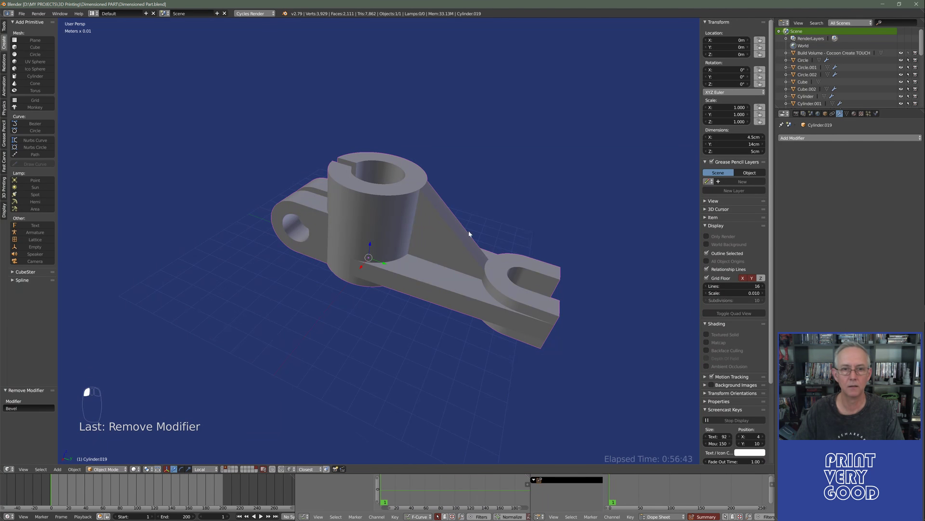
Switch to the Cocoon slicer and load Dimensioned Part.stl from the Dimensioned PART folder under 3D Printing.
key(super)
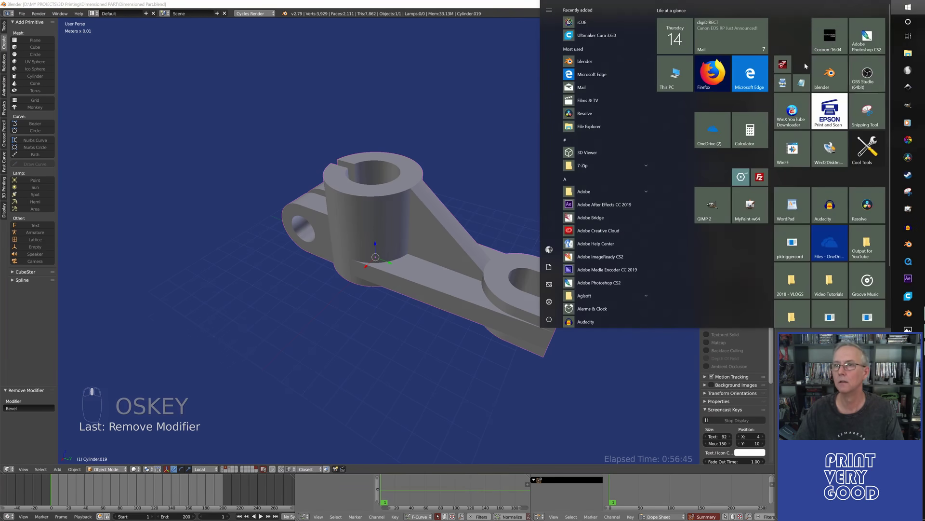
click(827, 38)
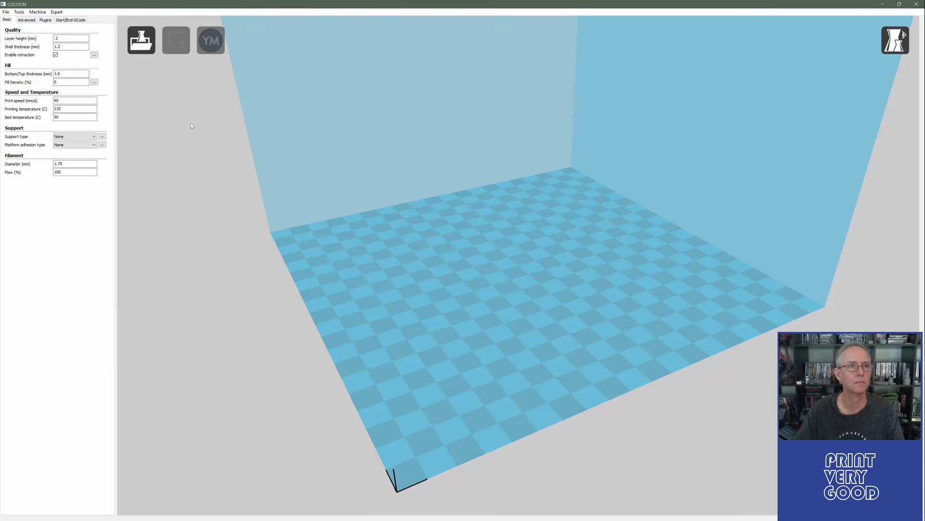
click(141, 40)
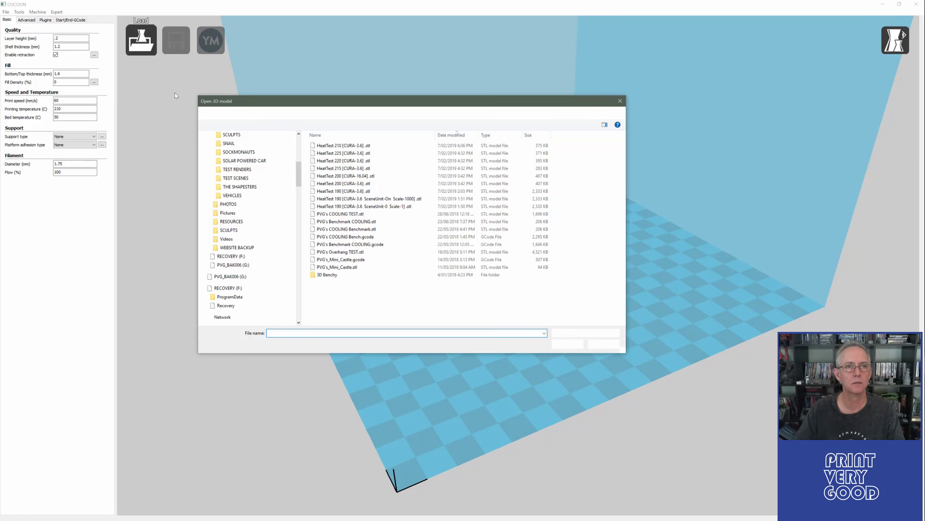
click(355, 112)
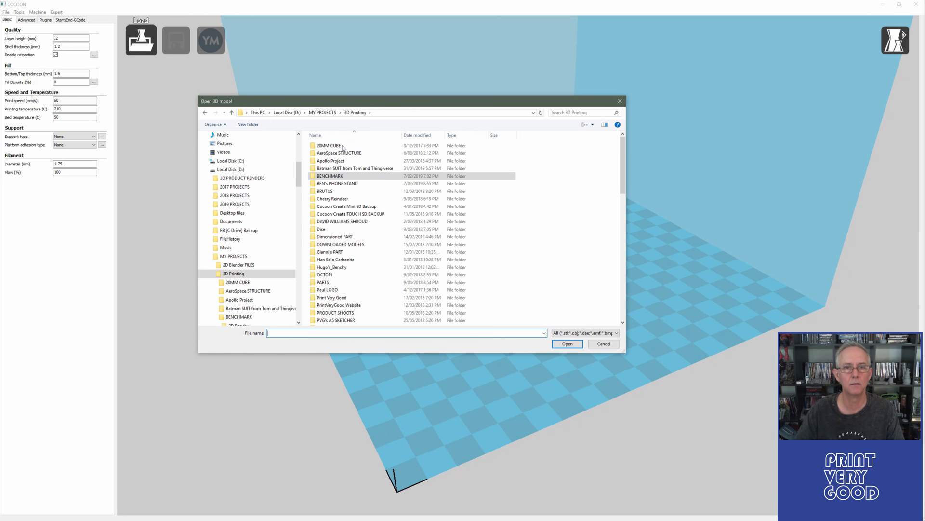
click(336, 241)
double_click(336, 240)
click(332, 147)
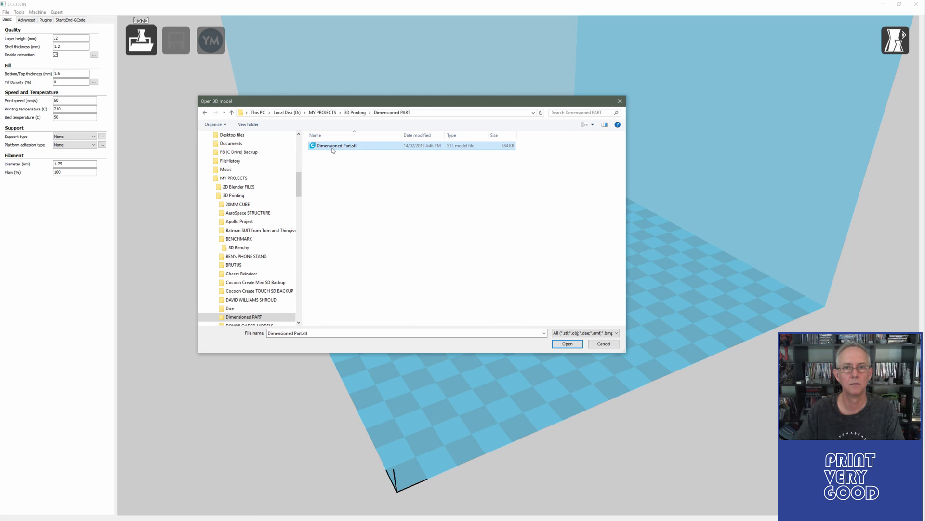
click(563, 342)
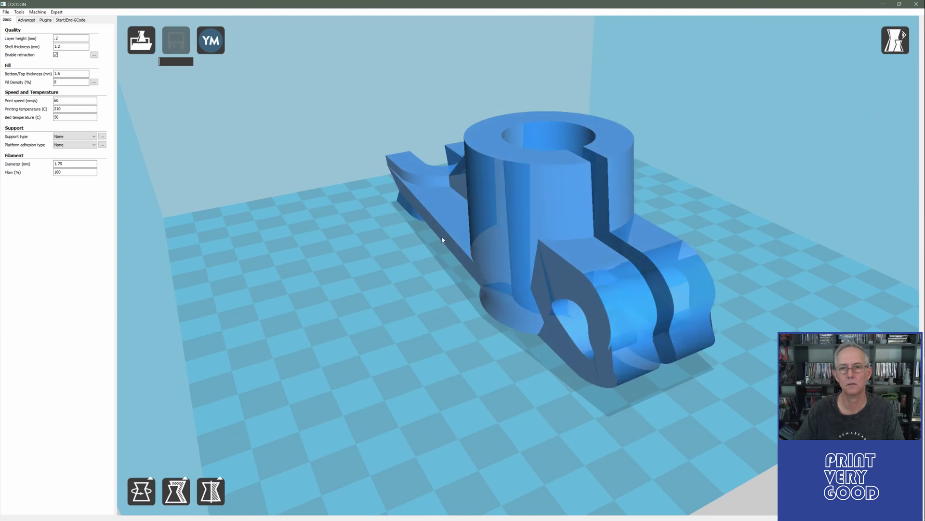
Set the print's layer height to .16 mm.
right_drag(326, 300, 363, 299)
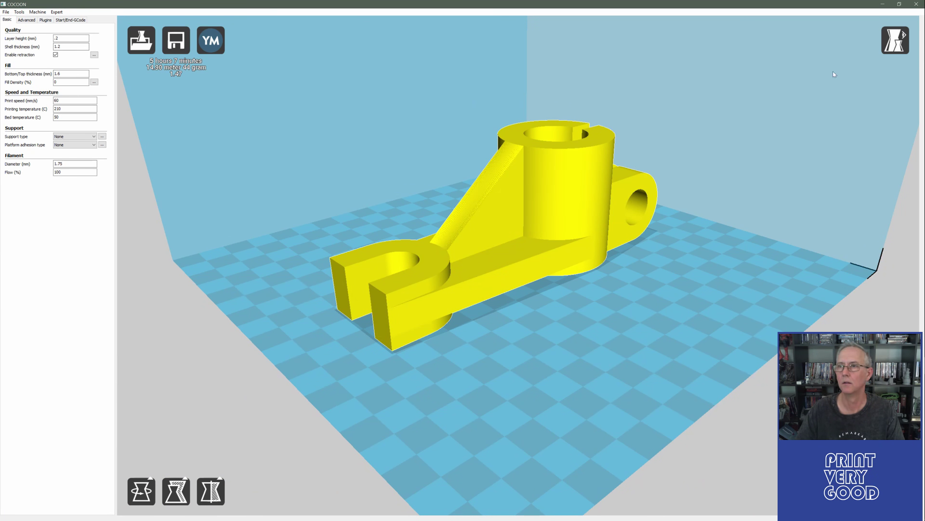
double_click(54, 38)
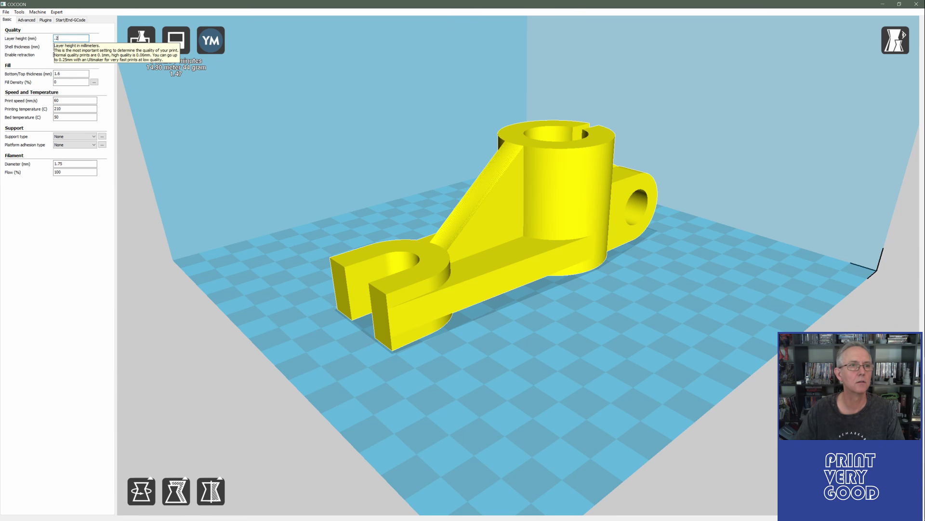
text(.16)
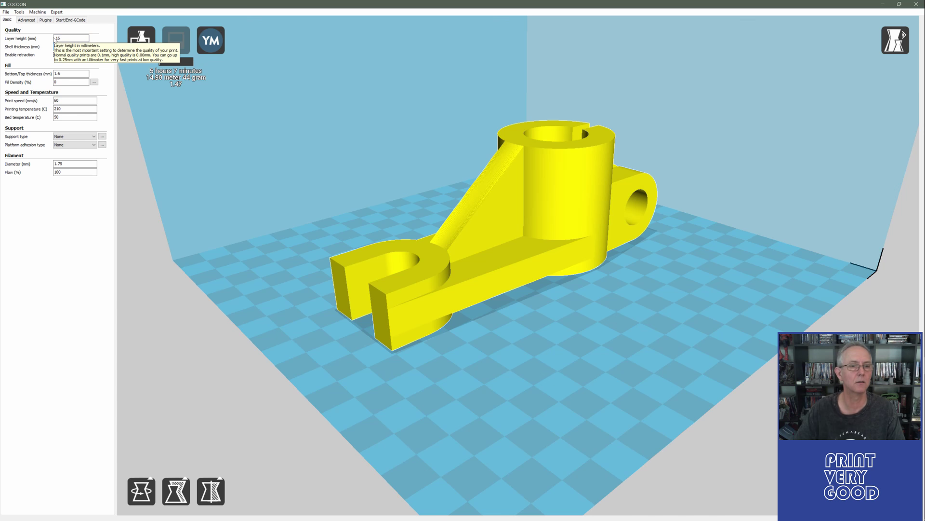
key(Tab)
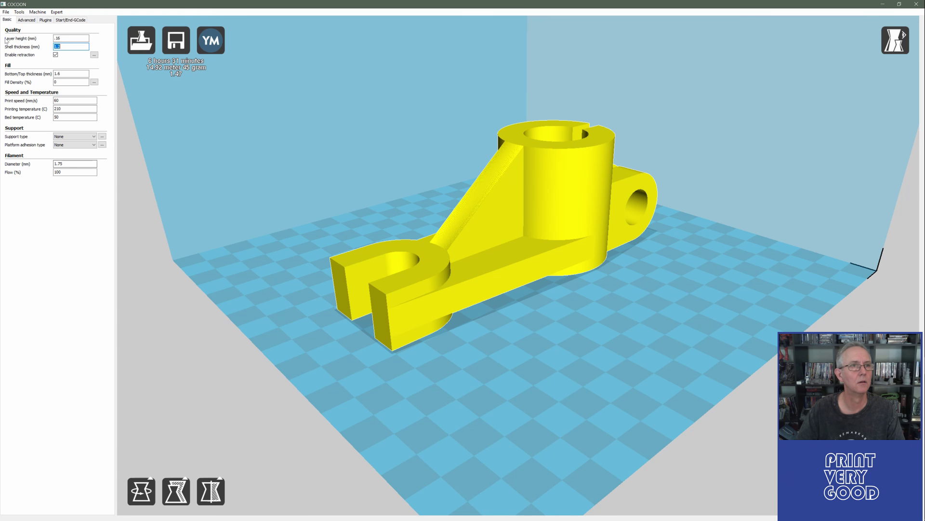
Review the advanced and basic print settings, and inspect the sliced bracket in Layers view.
click(25, 20)
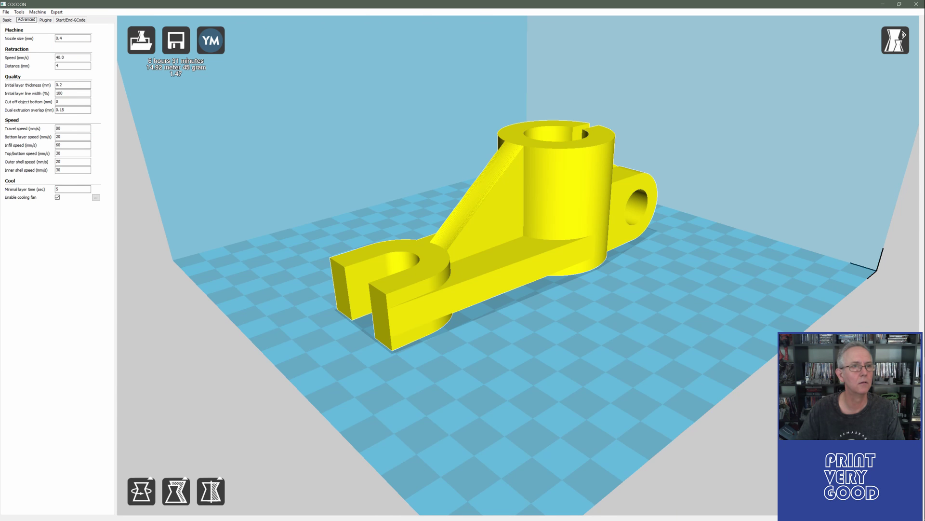
click(7, 20)
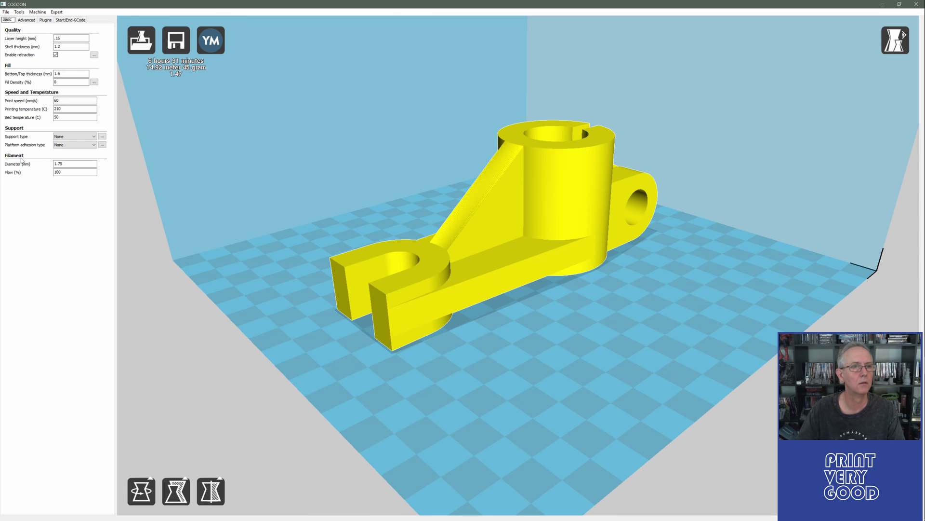
mouse_move(24, 138)
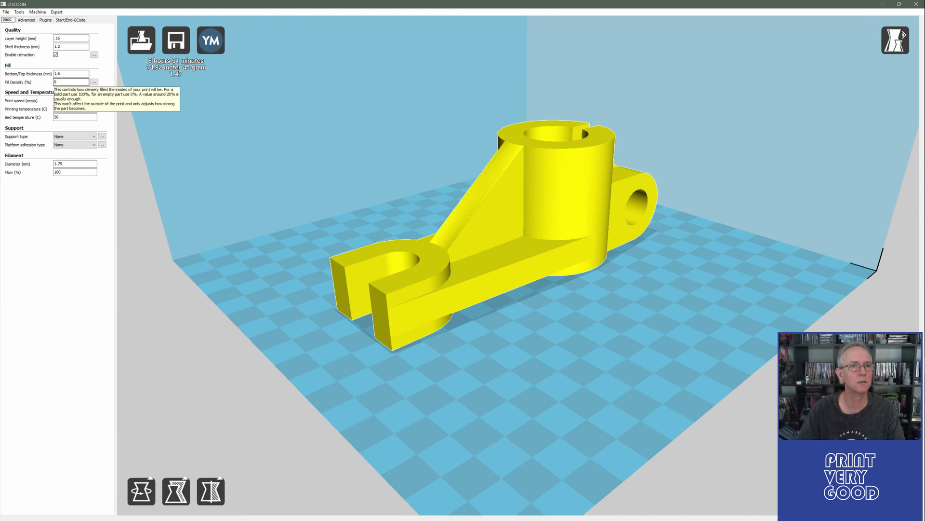
click(896, 40)
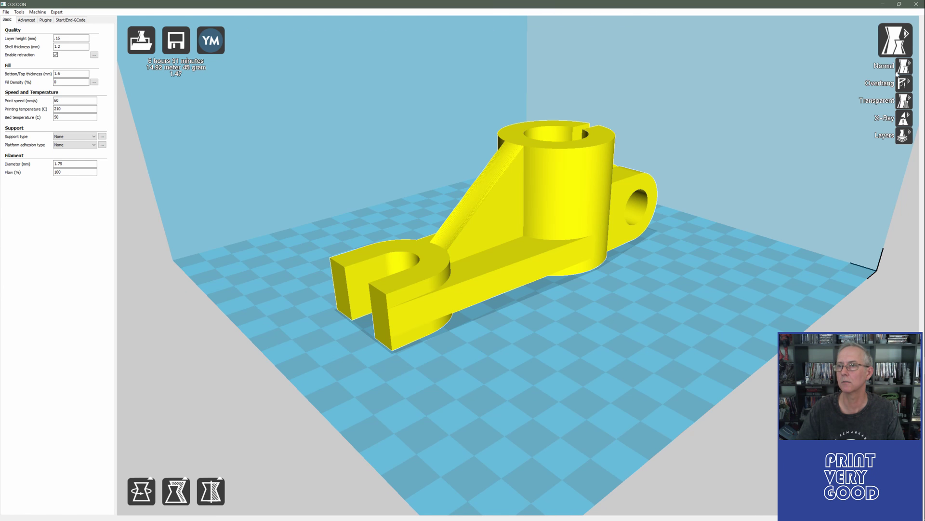
click(903, 140)
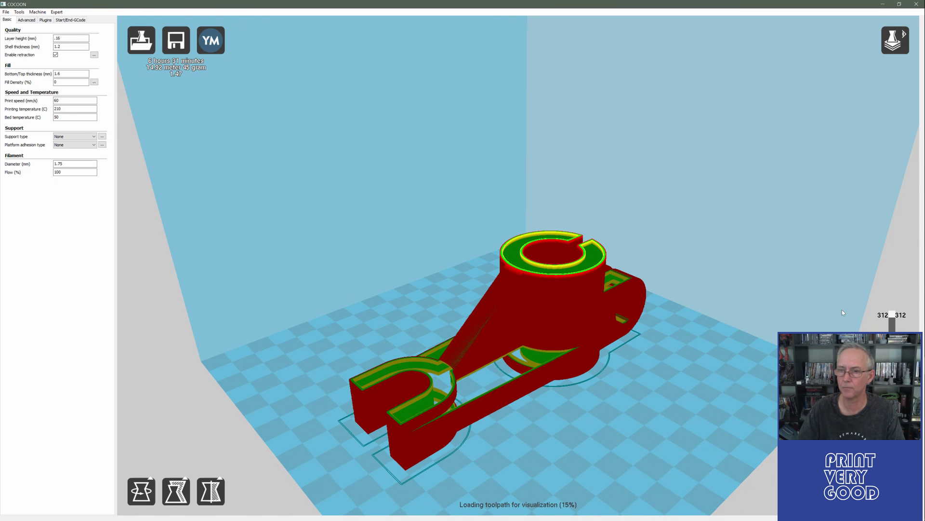
right_drag(694, 315, 673, 306)
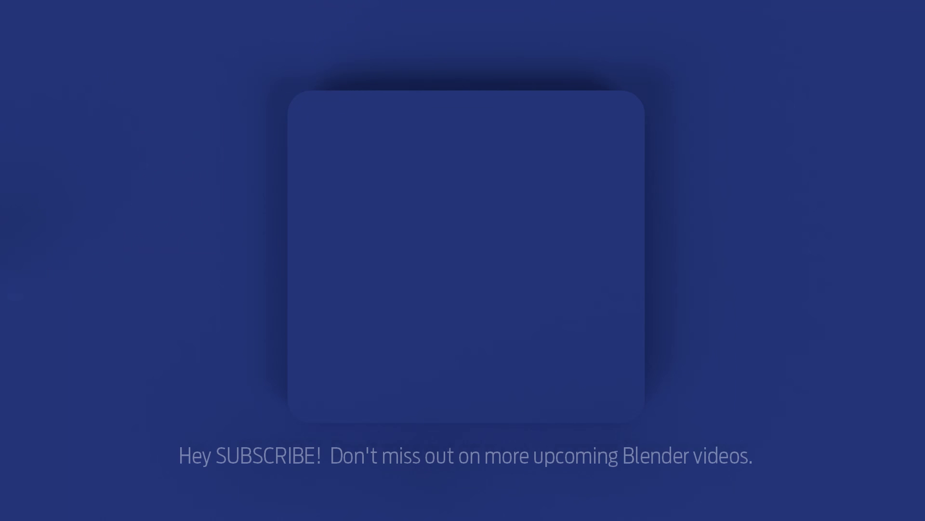